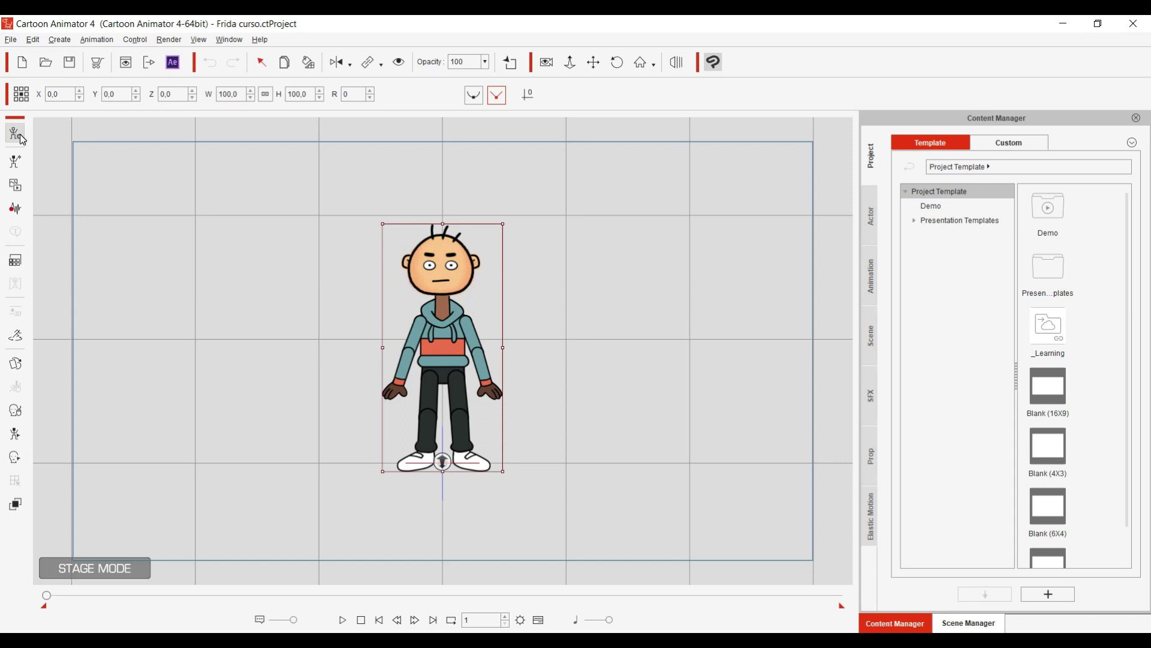
# Open the character in Composer mode and select its head bone
pyautogui.click(20, 136)
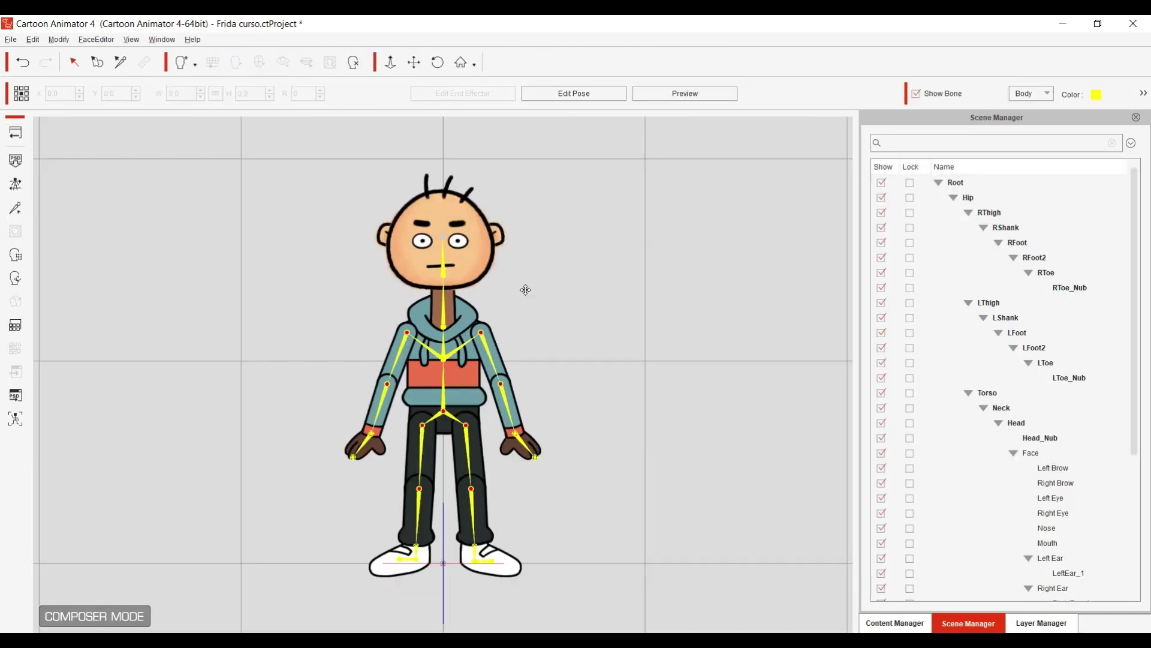
pyautogui.click(445, 265)
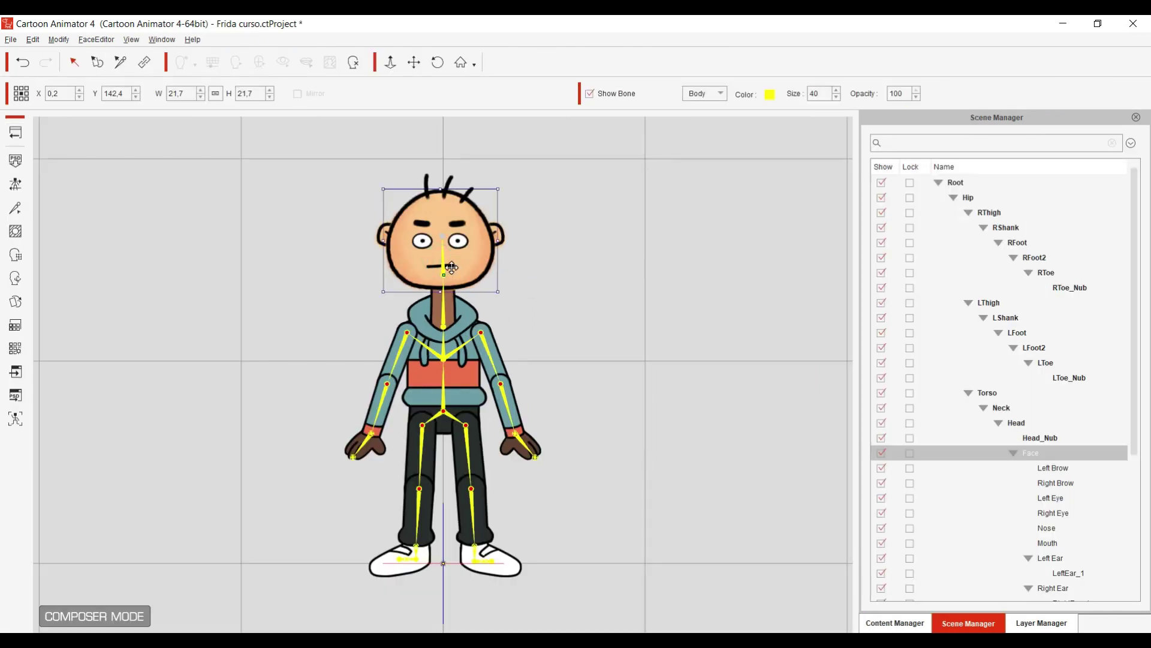
pyautogui.click(446, 272)
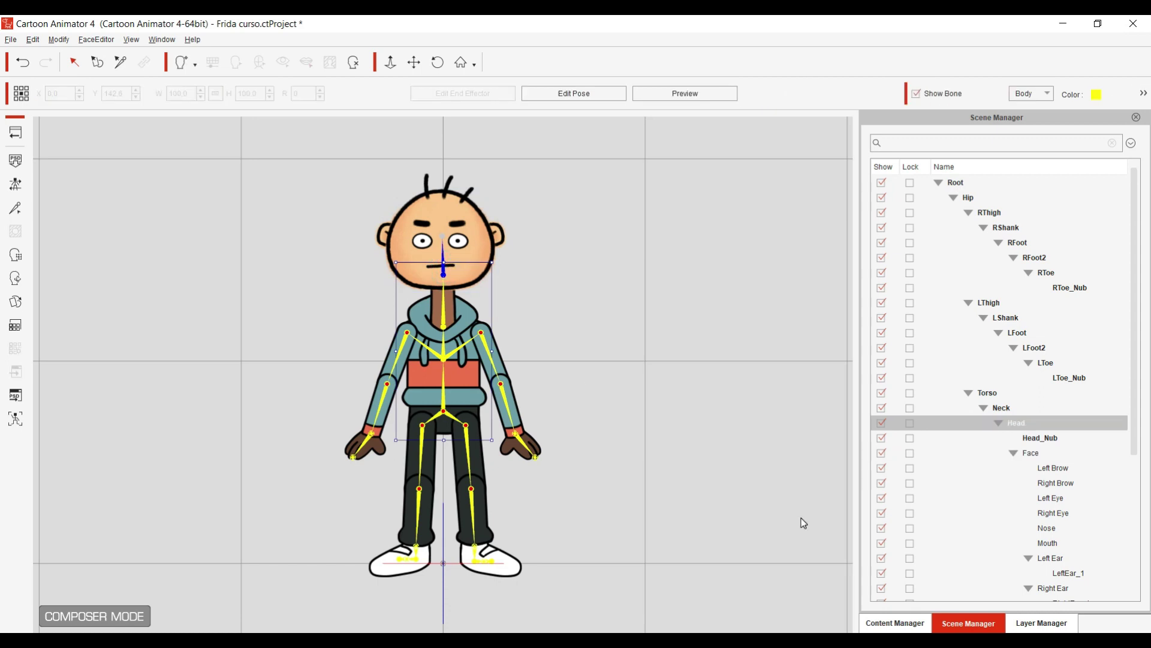
# Replace the character's head with the 360 head template from the _G3 360 head library
pyautogui.click(895, 623)
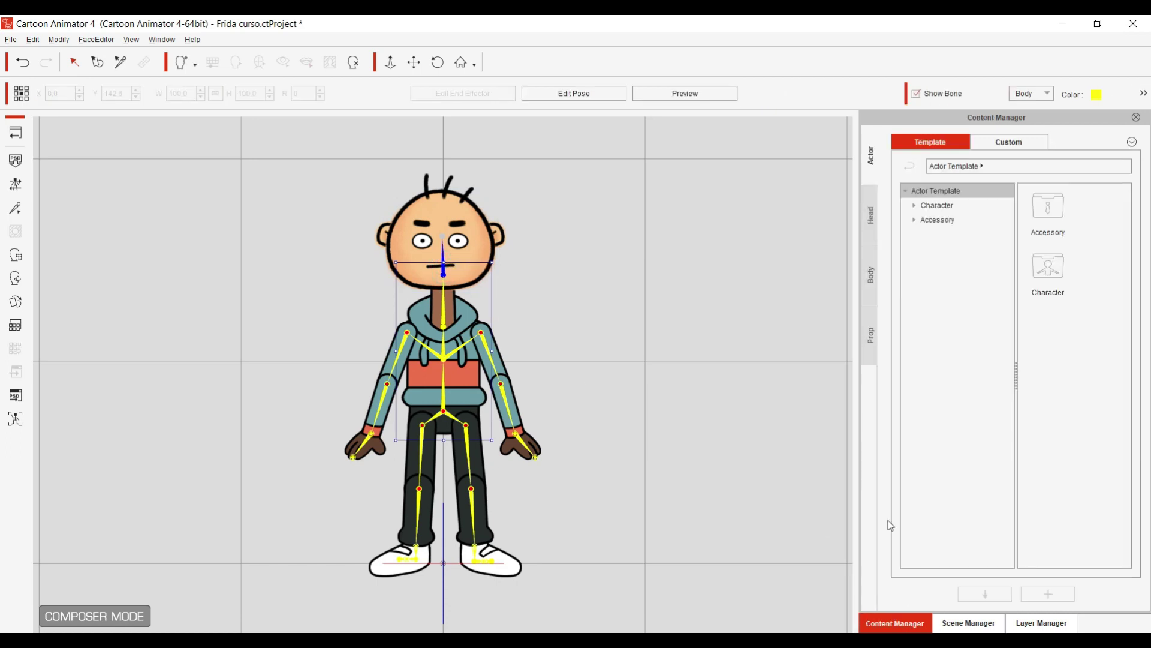
pyautogui.click(870, 218)
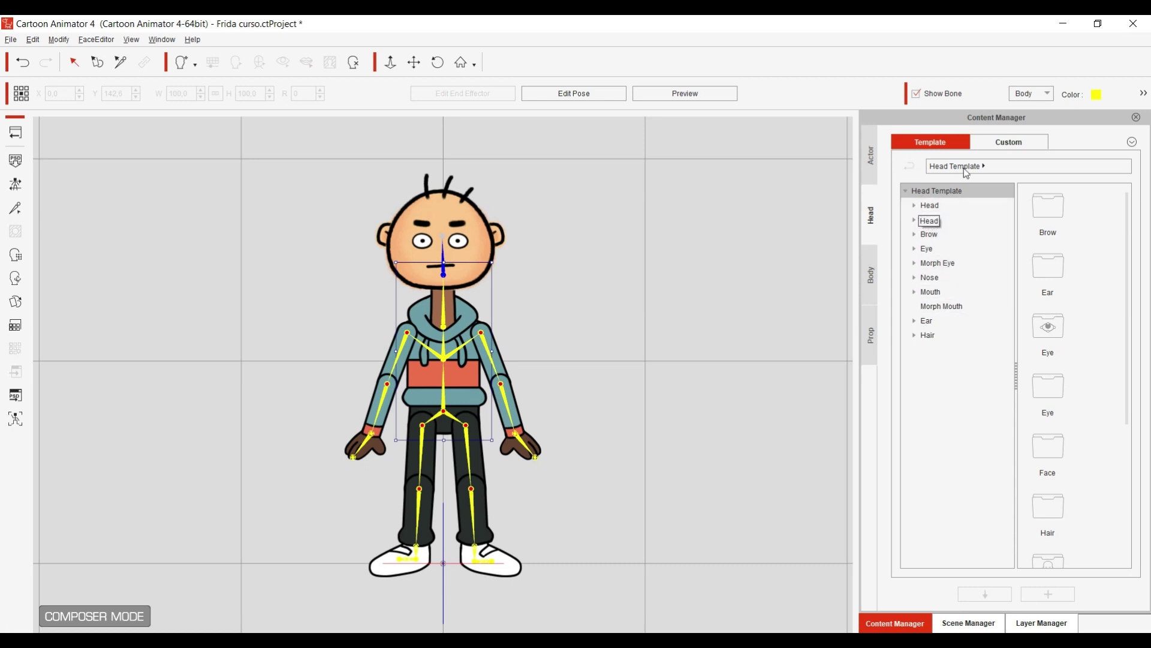
pyautogui.click(914, 205)
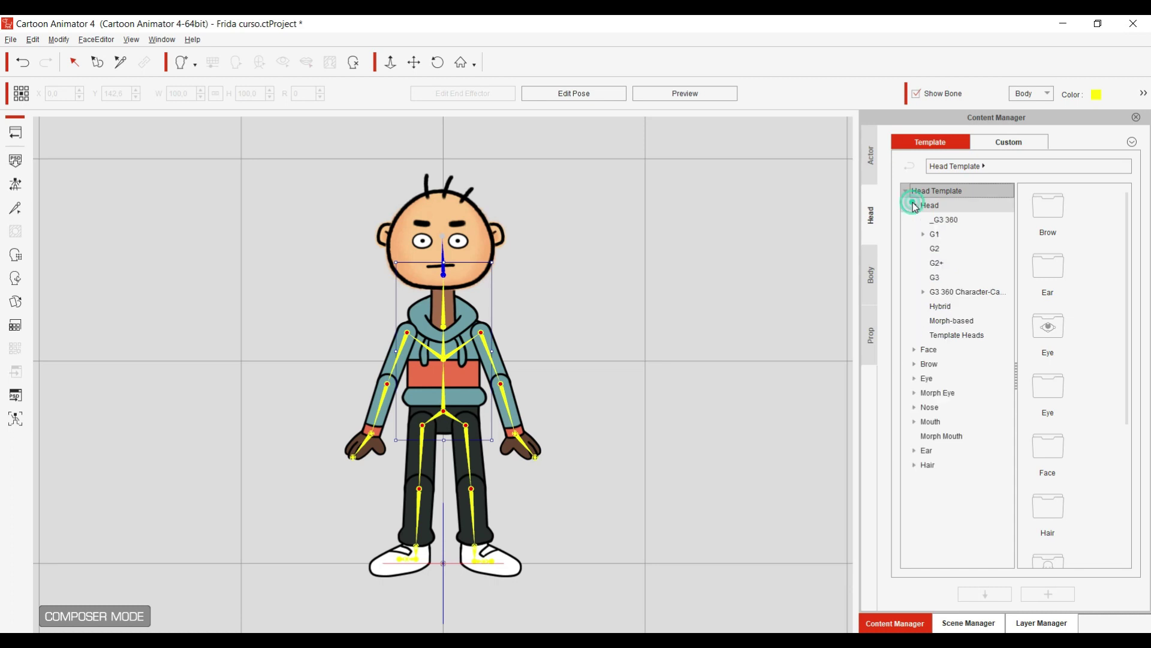
pyautogui.click(952, 221)
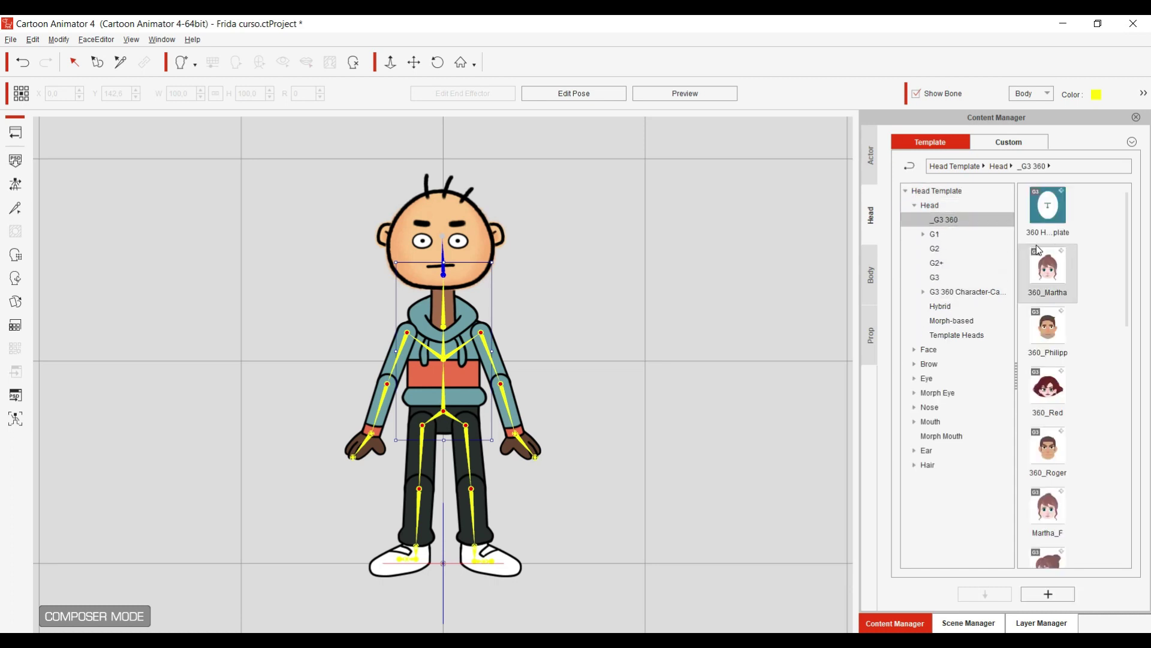
pyautogui.scroll(-5, 1084, 299)
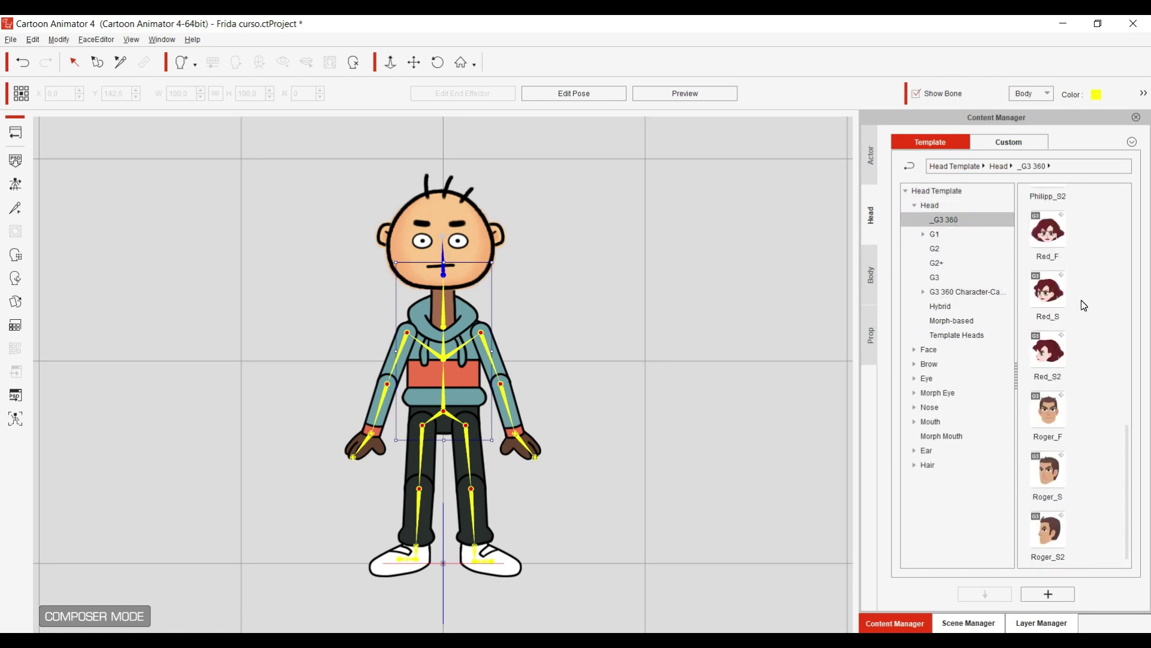
pyautogui.scroll(5, 1081, 300)
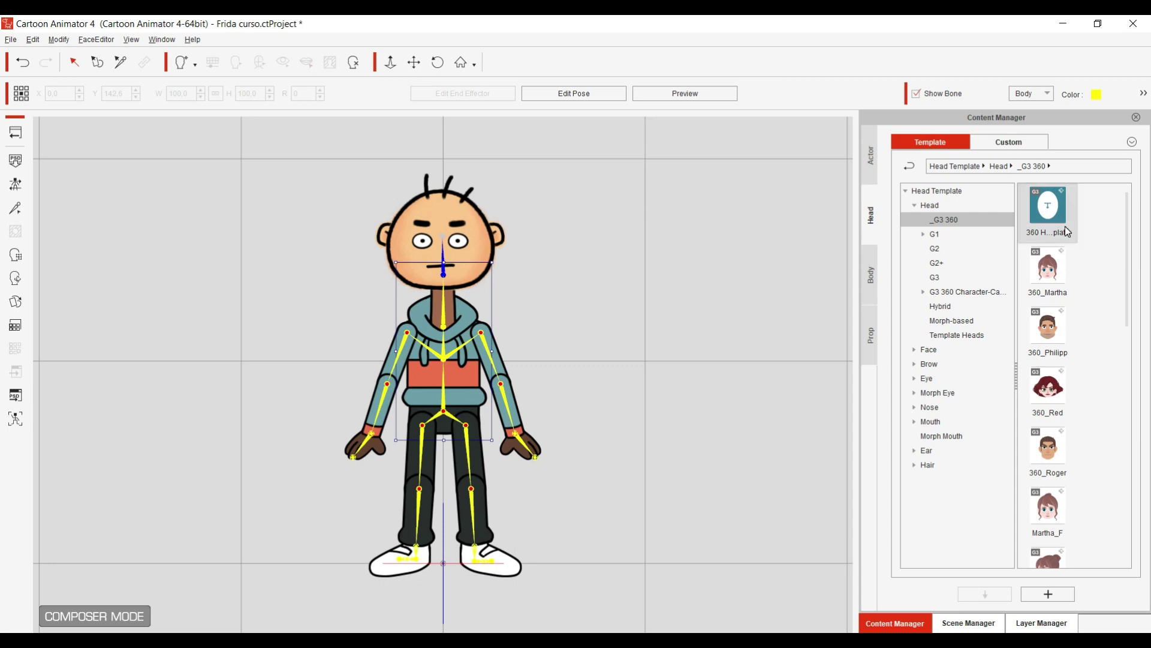
pyautogui.doubleClick(1047, 212)
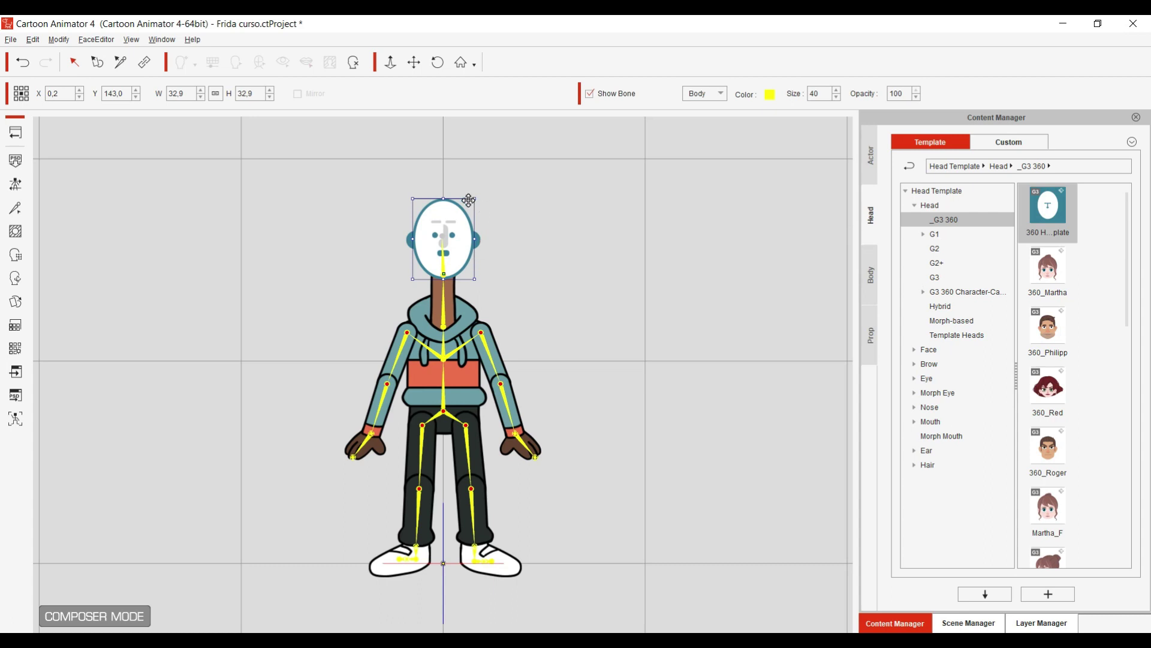
# Enlarge the template head to about 77.8 and lower it onto the neck, checking proportions against the reference drawing in Clip Studio Paint
pyautogui.moveTo(470, 201); pyautogui.dragTo(532, 151)
pyautogui.moveTo(464, 231); pyautogui.dragTo(464, 250)
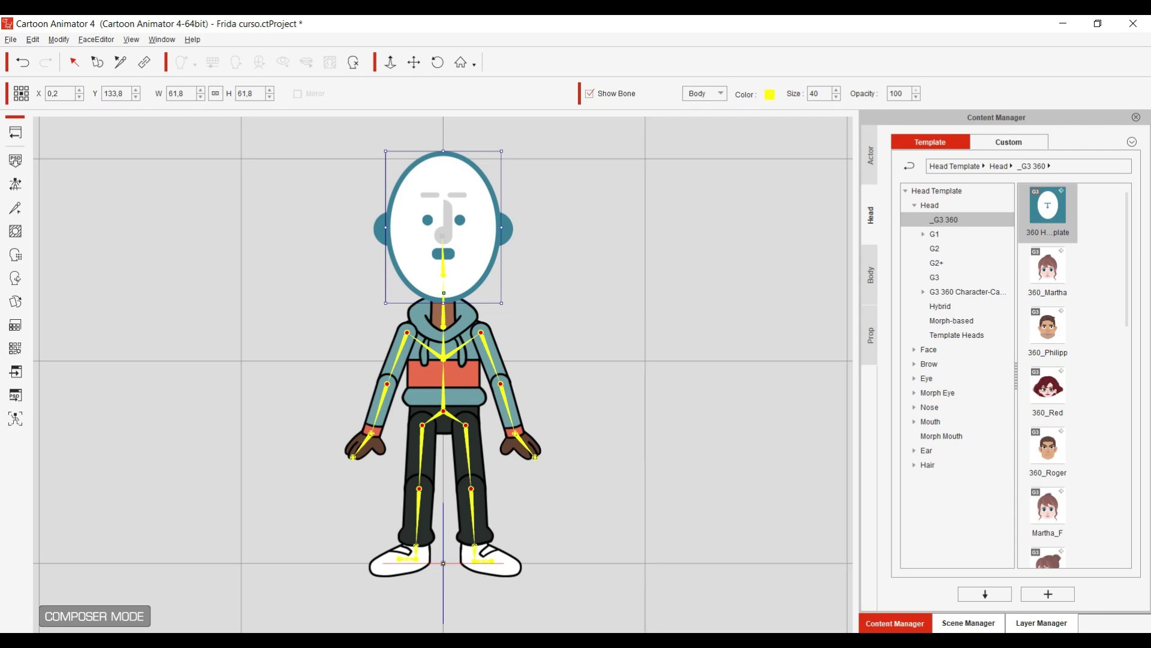
pyautogui.hotkey('alt', 'Tab')
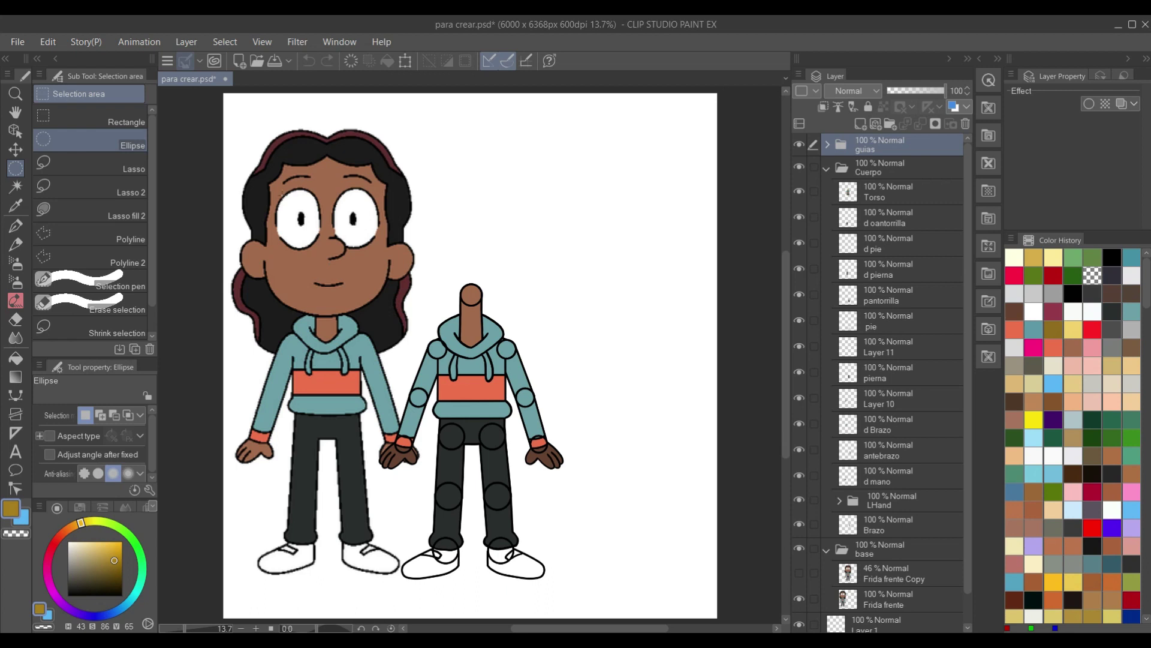
pyautogui.hotkey('alt', 'Tab')
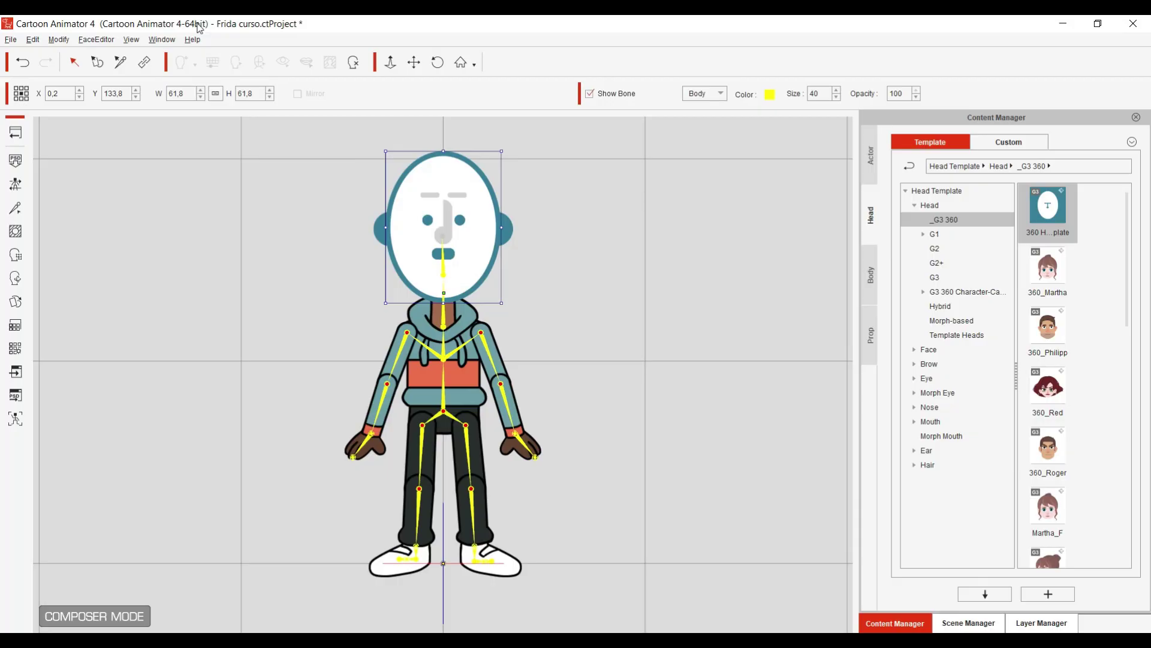
pyautogui.moveTo(502, 148); pyautogui.dragTo(532, 117)
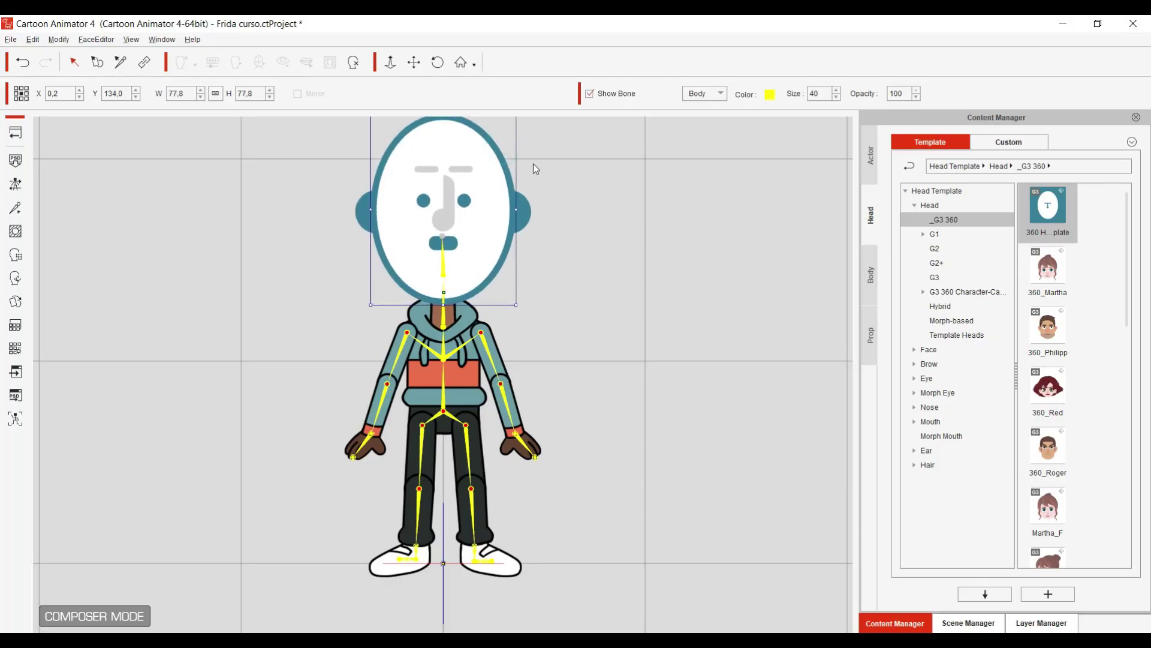
pyautogui.scroll(-3, 492, 266)
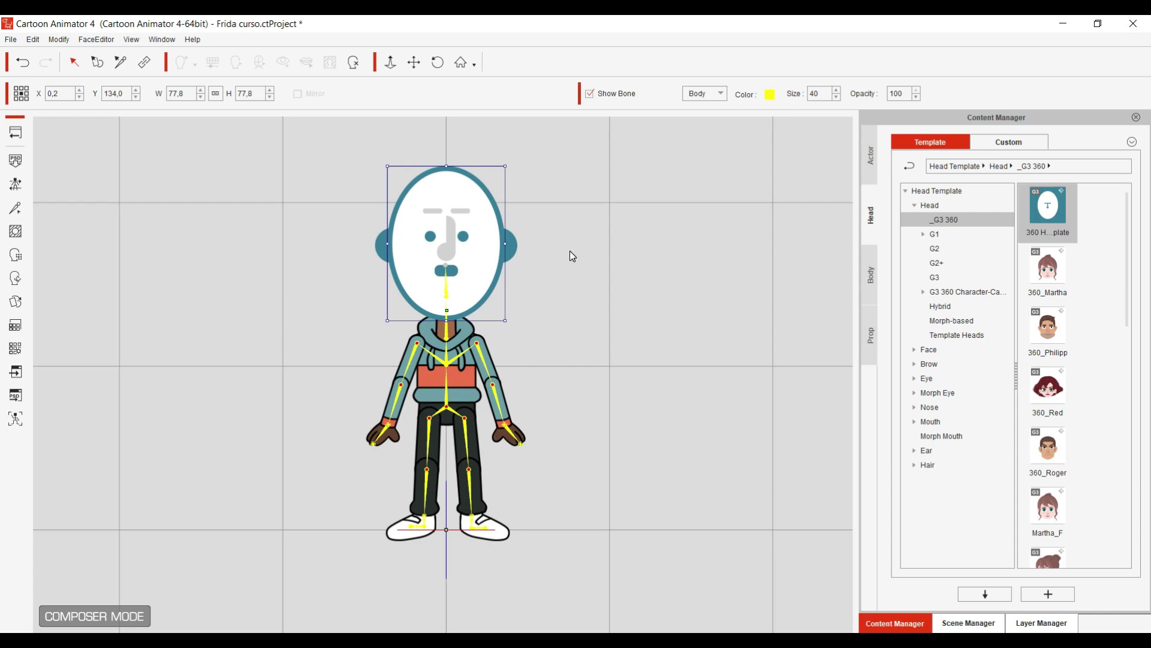
# Return the character to the stage and save the project
pyautogui.click(15, 132)
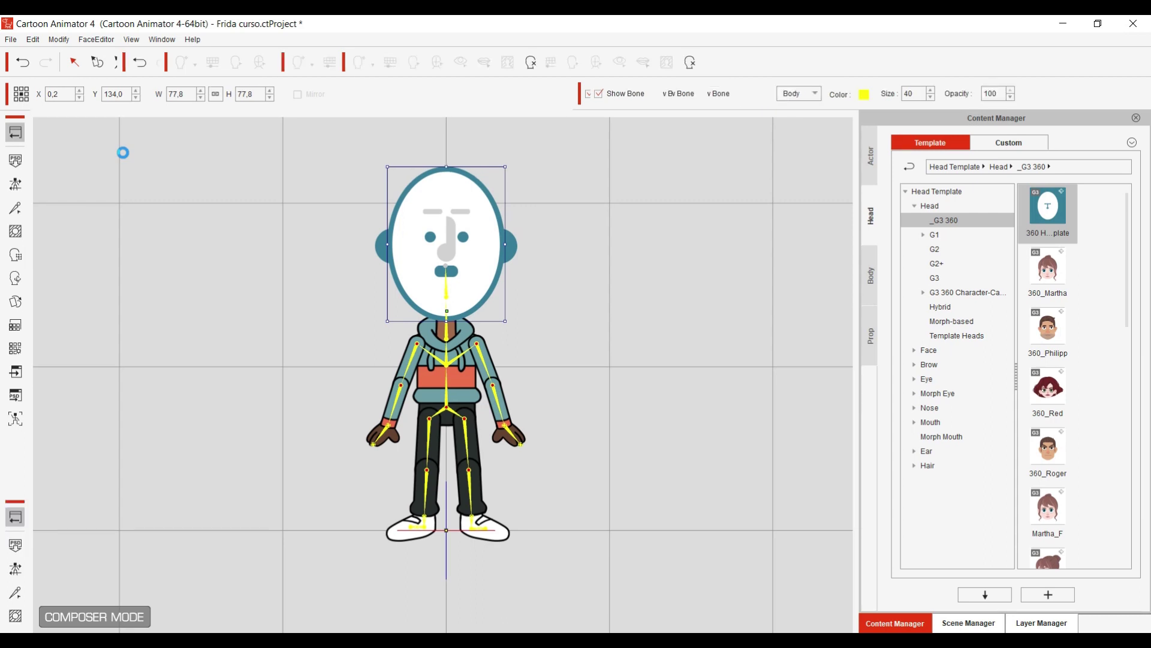
pyautogui.click(16, 39)
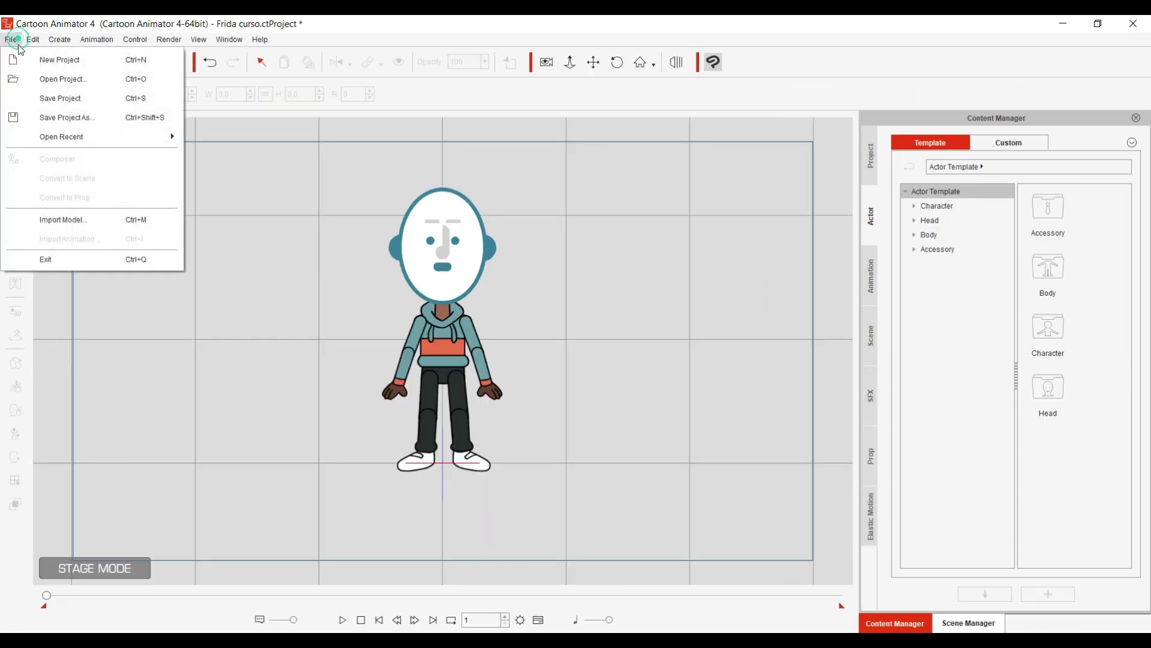
pyautogui.click(71, 99)
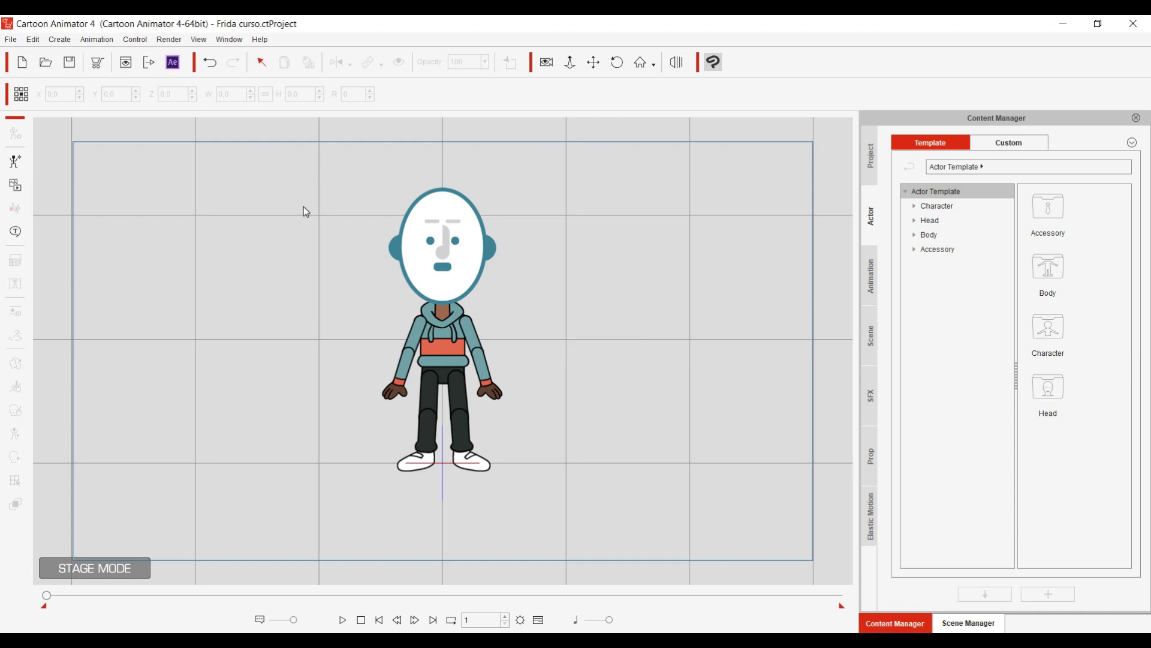
# Reopen the character in Composer mode and launch its PSD for external editing, with head and body in one file
pyautogui.click(466, 258)
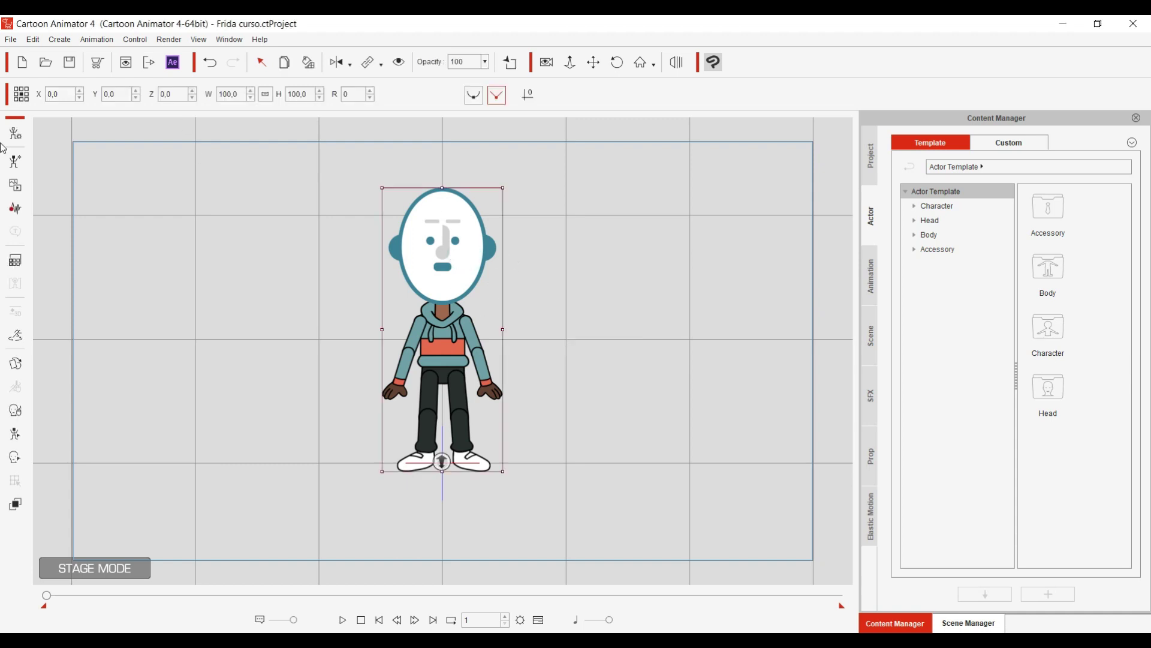
pyautogui.click(15, 133)
pyautogui.click(417, 407)
pyautogui.click(15, 395)
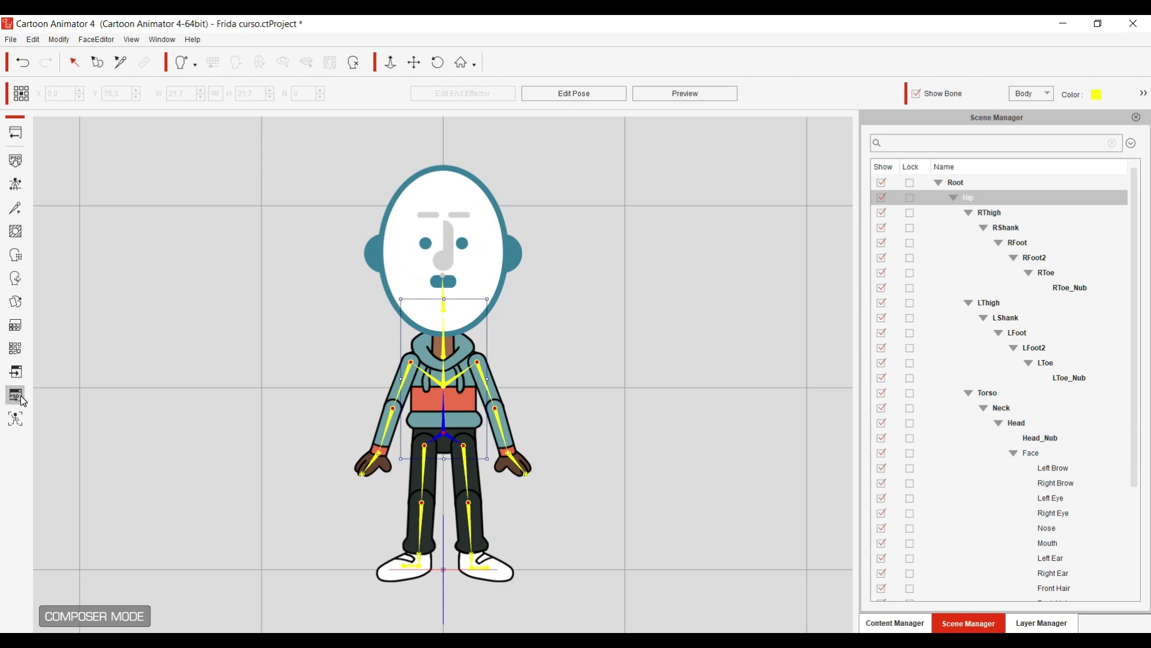
pyautogui.click(21, 398)
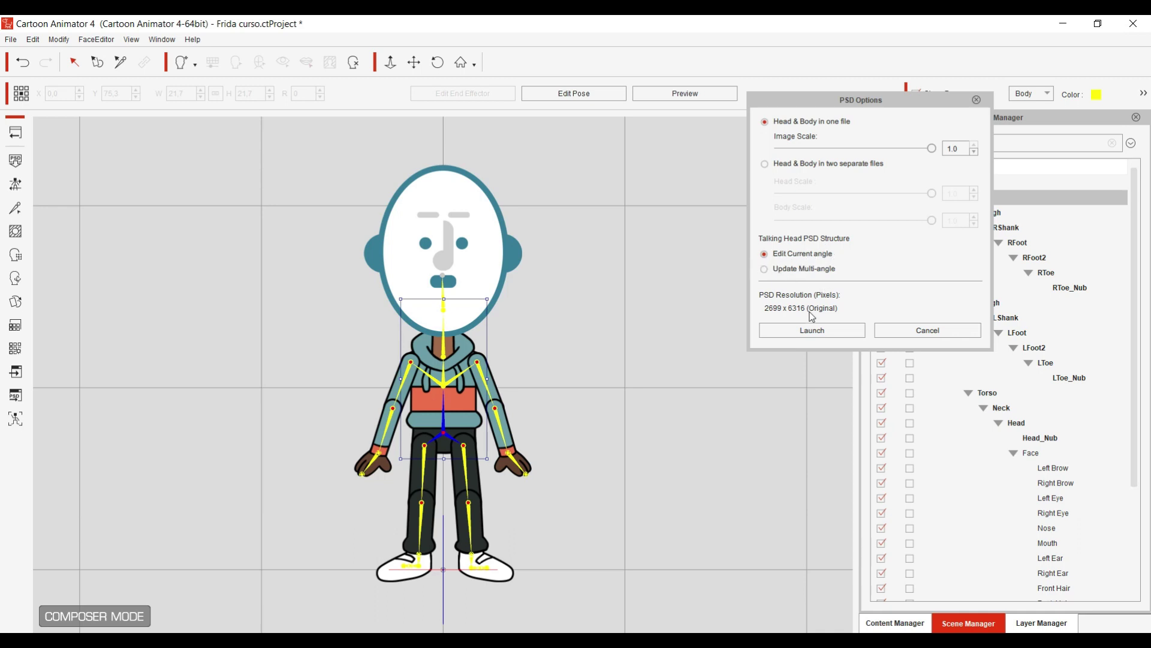
pyautogui.click(813, 330)
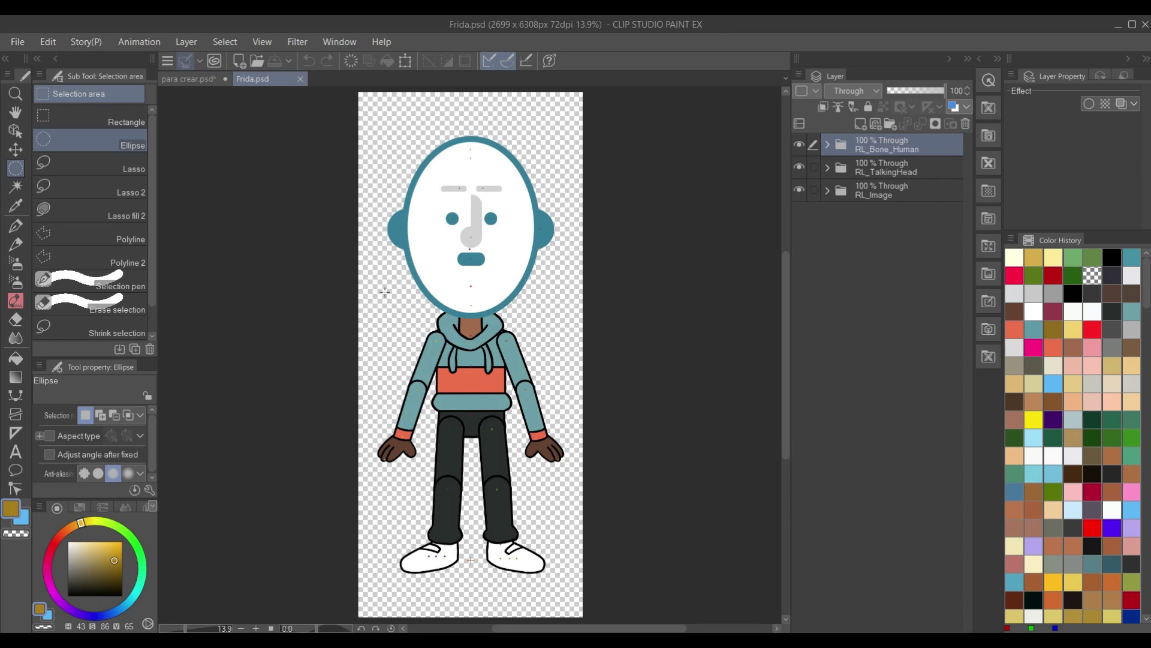
# Copy the Frida frente layer from para crear.psd into Frida.psd above all folders and align it with the character's body
pyautogui.click(203, 81)
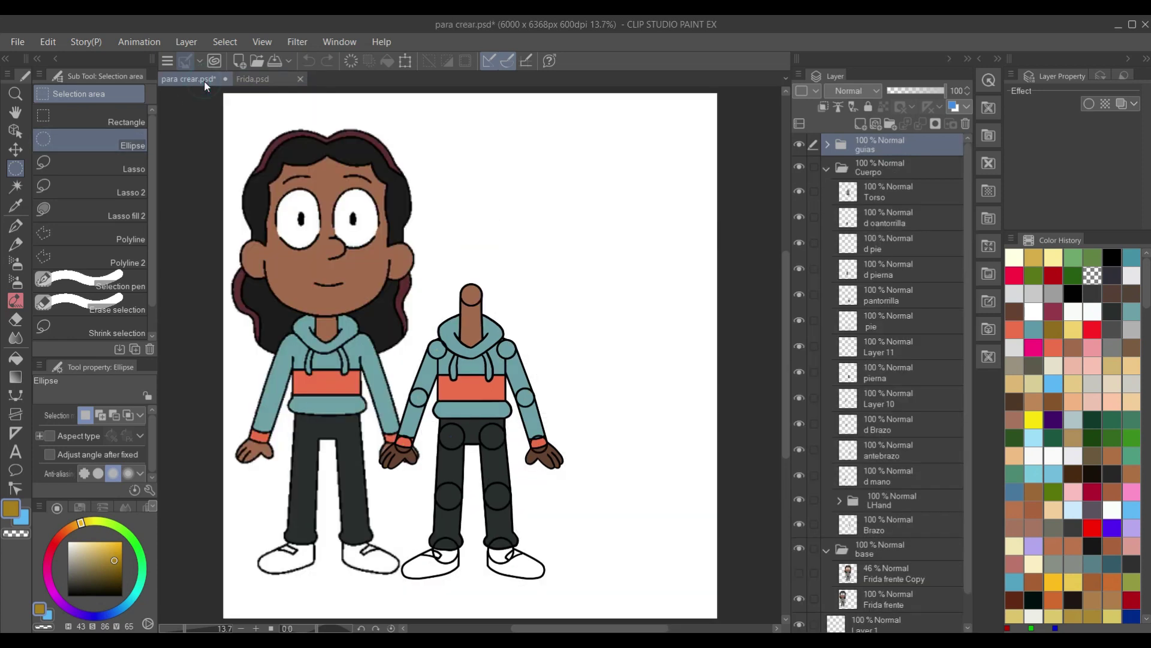
pyautogui.click(15, 131)
pyautogui.click(309, 240)
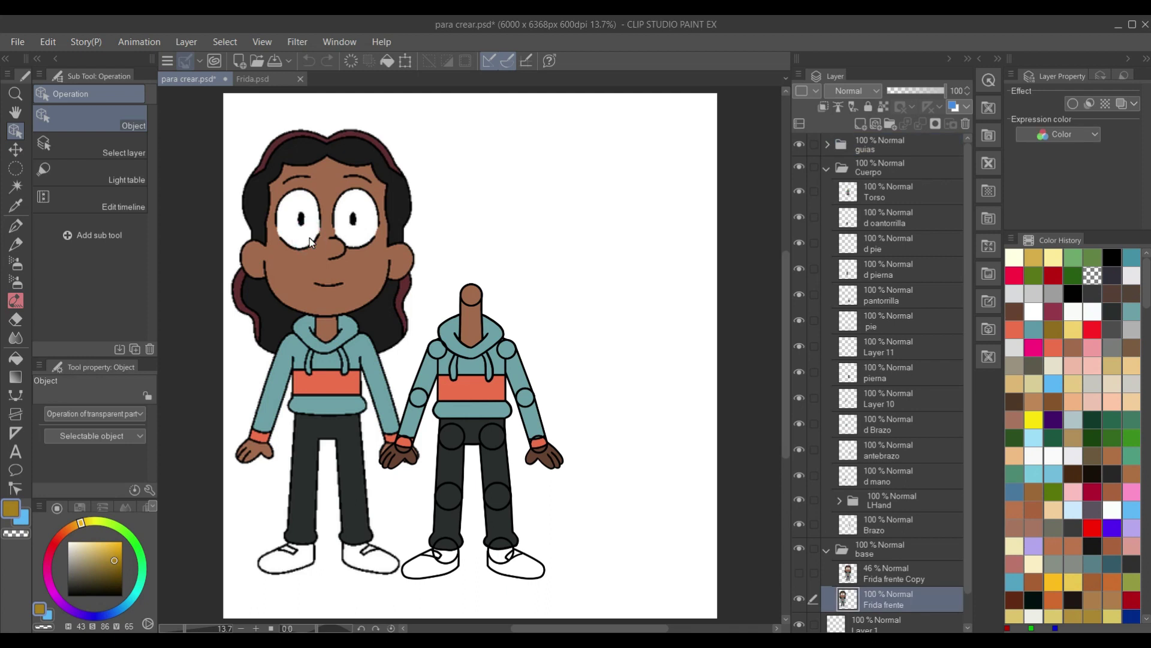
pyautogui.click(253, 79)
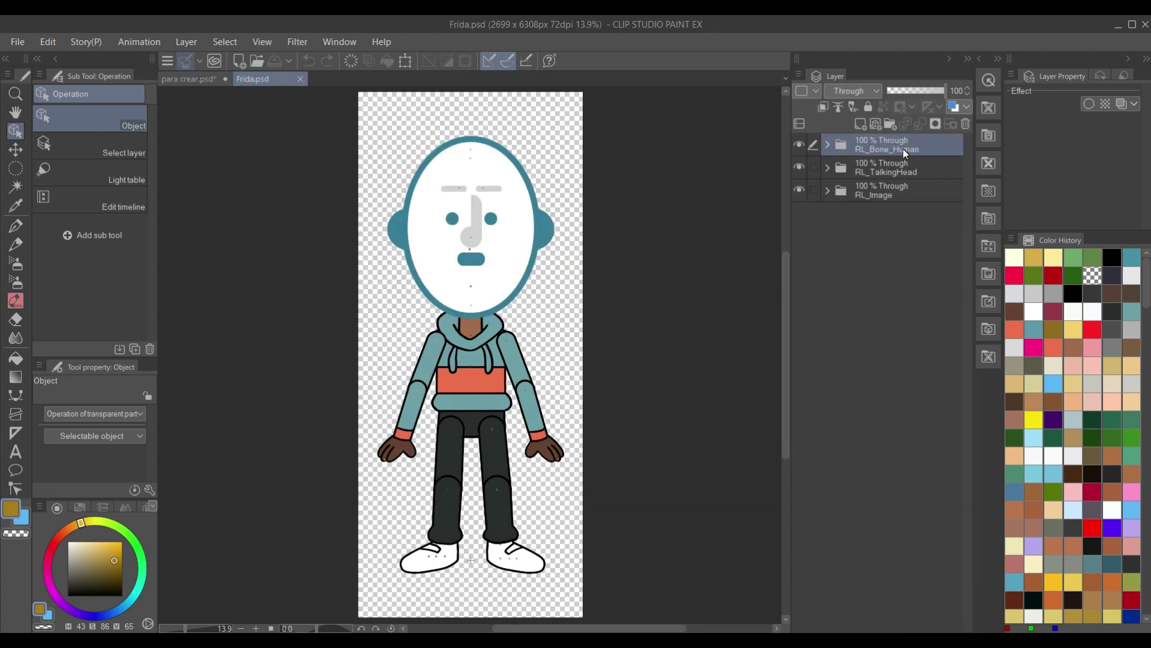
pyautogui.hotkey('ctrl', 'v')
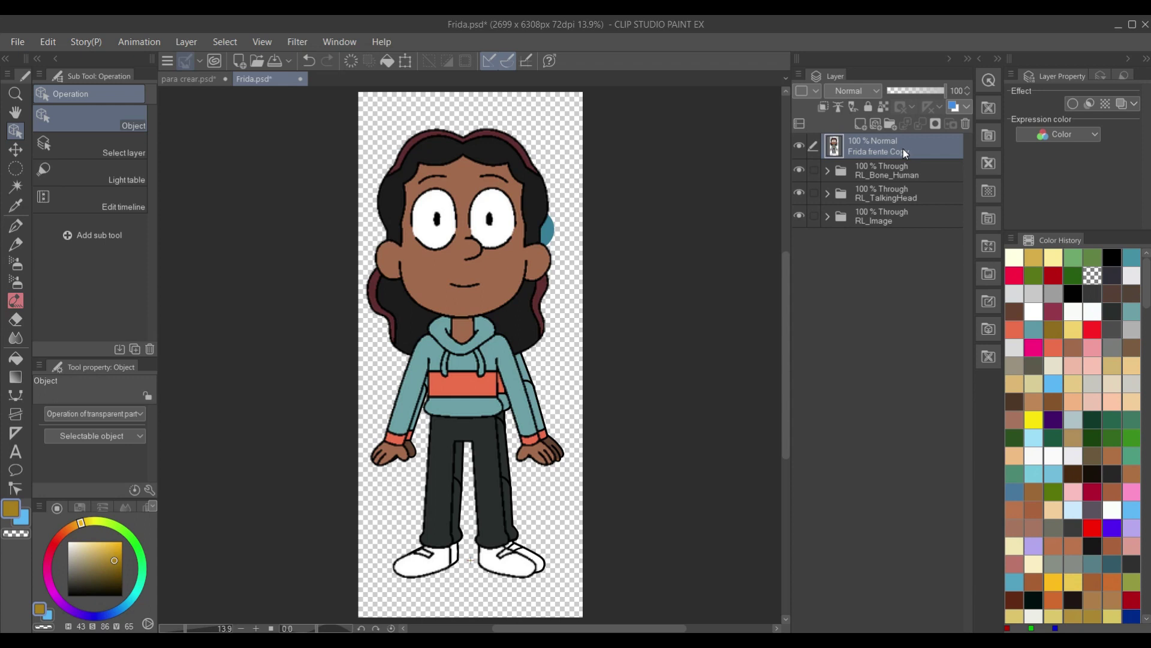
pyautogui.press('k')
pyautogui.moveTo(515, 426); pyautogui.dragTo(522, 422)
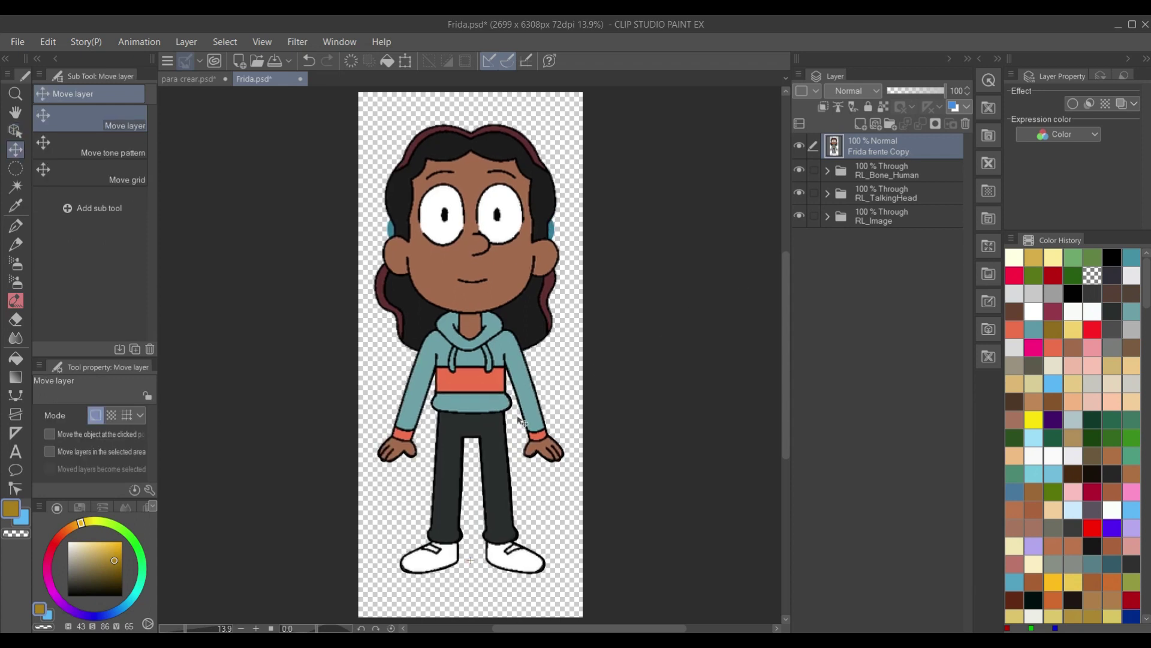
# Set the Frida frente Copy layer's opacity to 35% and compare its facial features with the template head underneath
pyautogui.scroll(-1, 483, 292)
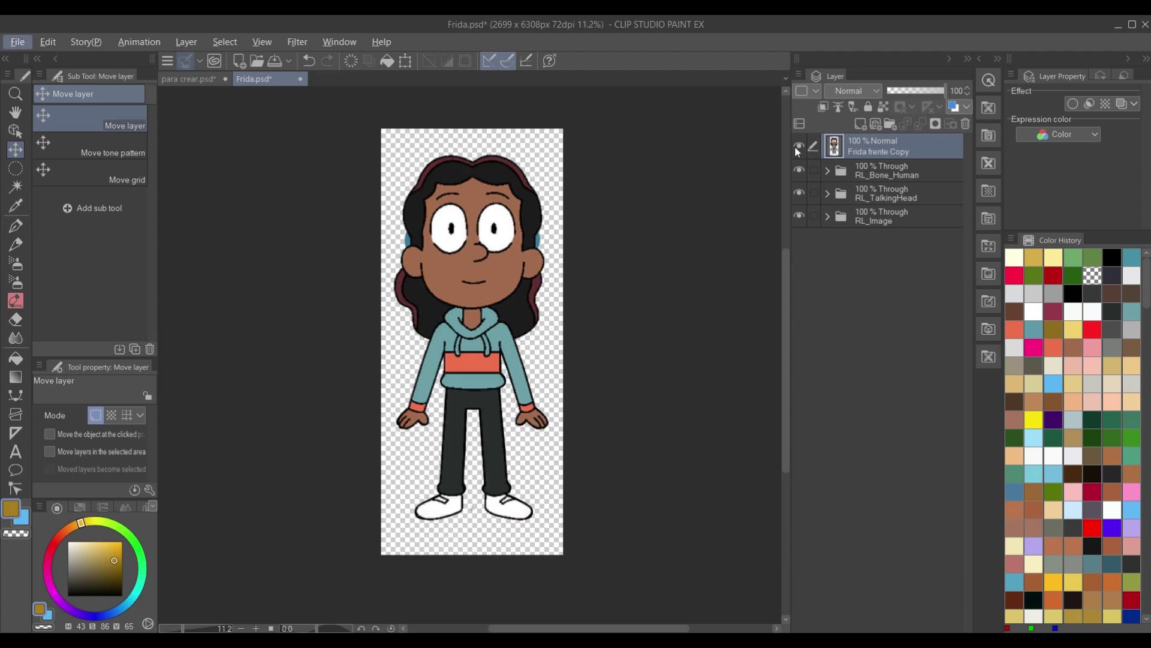
pyautogui.click(909, 94)
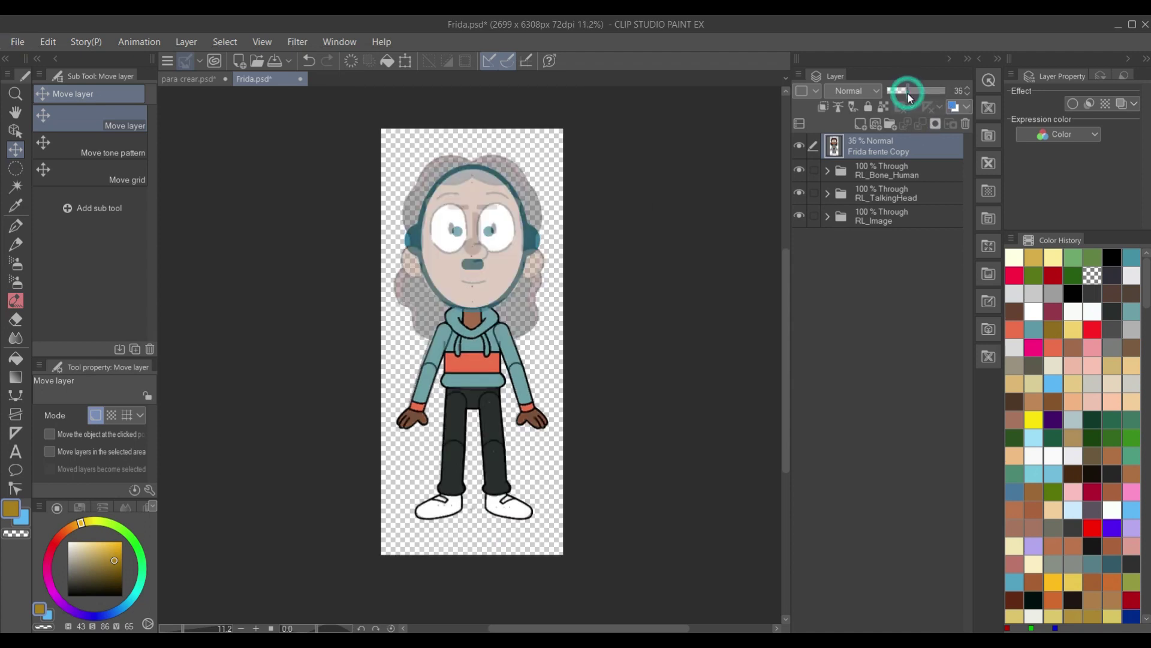
pyautogui.scroll(3, 460, 275)
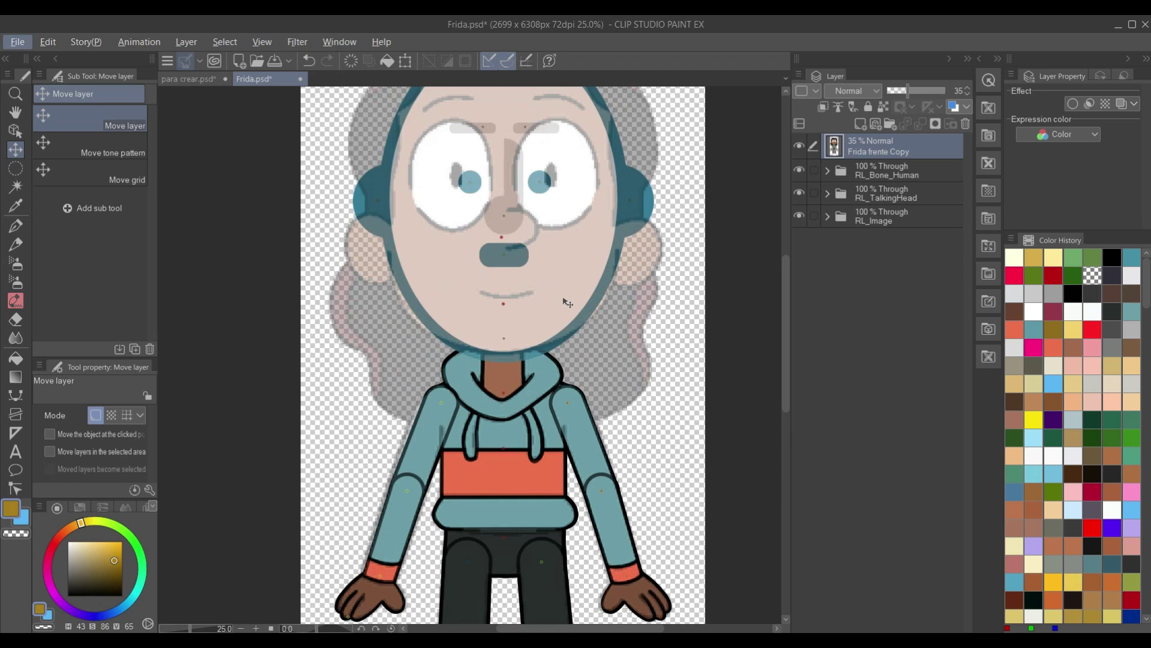
pyautogui.scroll(2, 563, 301)
pyautogui.moveTo(563, 301); pyautogui.dragTo(513, 430)
pyautogui.moveTo(480, 356); pyautogui.dragTo(476, 387)
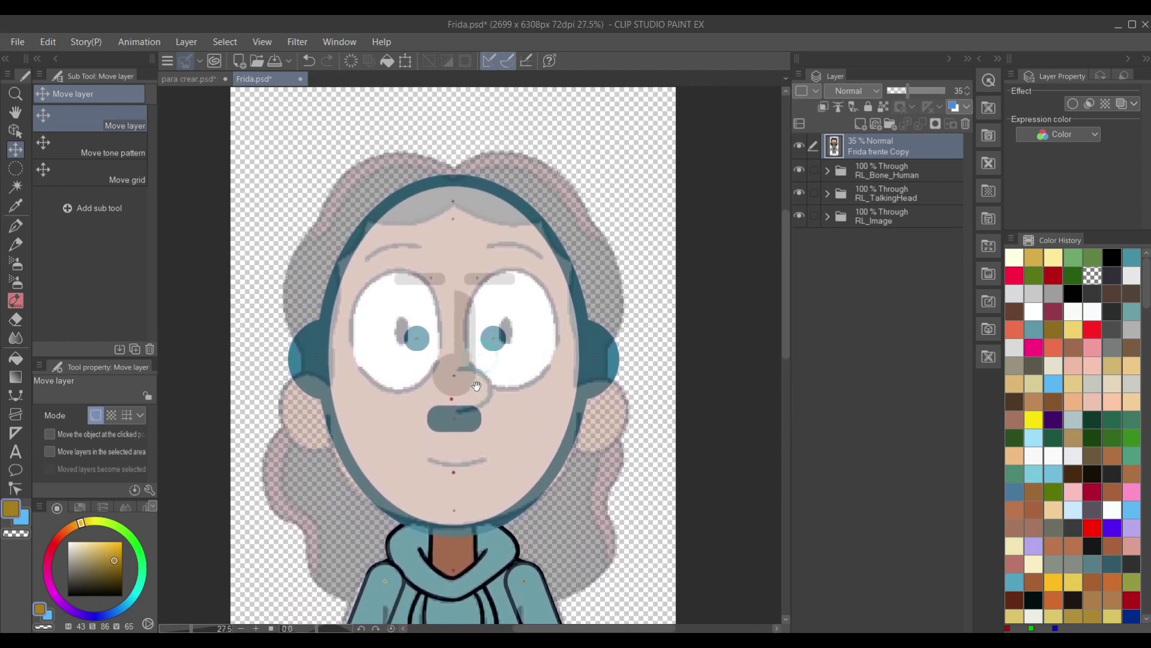
pyautogui.scroll(1, 476, 384)
pyautogui.scroll(-1, 476, 385)
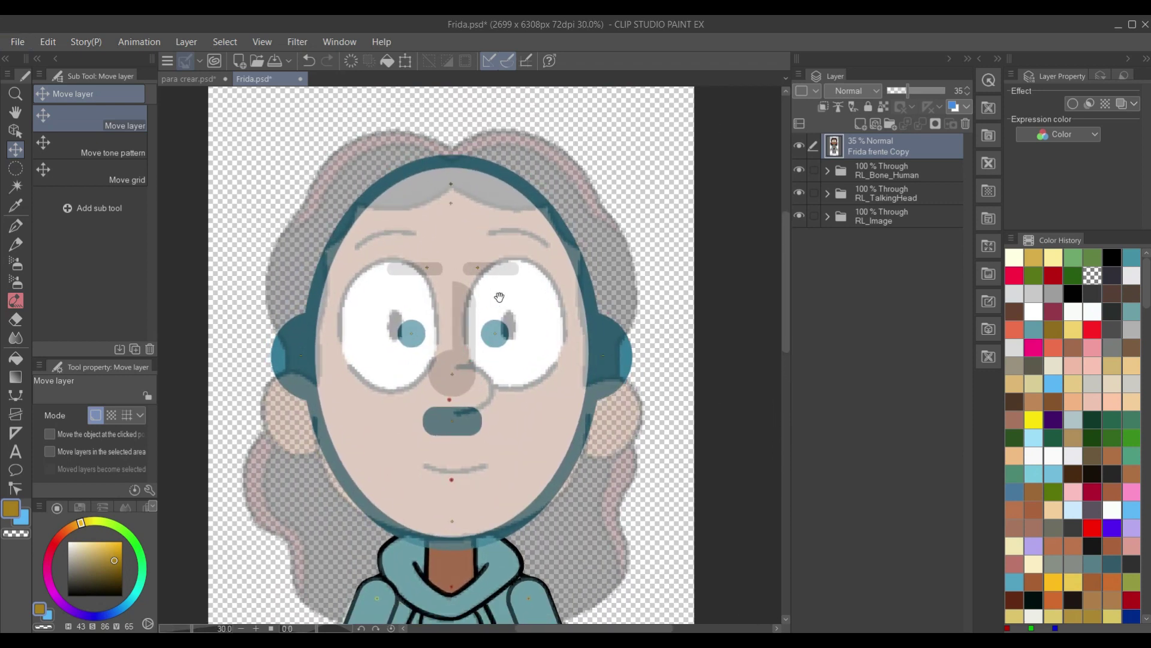
pyautogui.scroll(-2, 489, 315)
pyautogui.scroll(-1, 491, 314)
pyautogui.moveTo(491, 314)
pyautogui.mouseDown()
pyautogui.moveTo(482, 361)
pyautogui.moveTo(475, 265)
pyautogui.moveTo(471, 287)
pyautogui.moveTo(491, 329)
pyautogui.mouseUp()
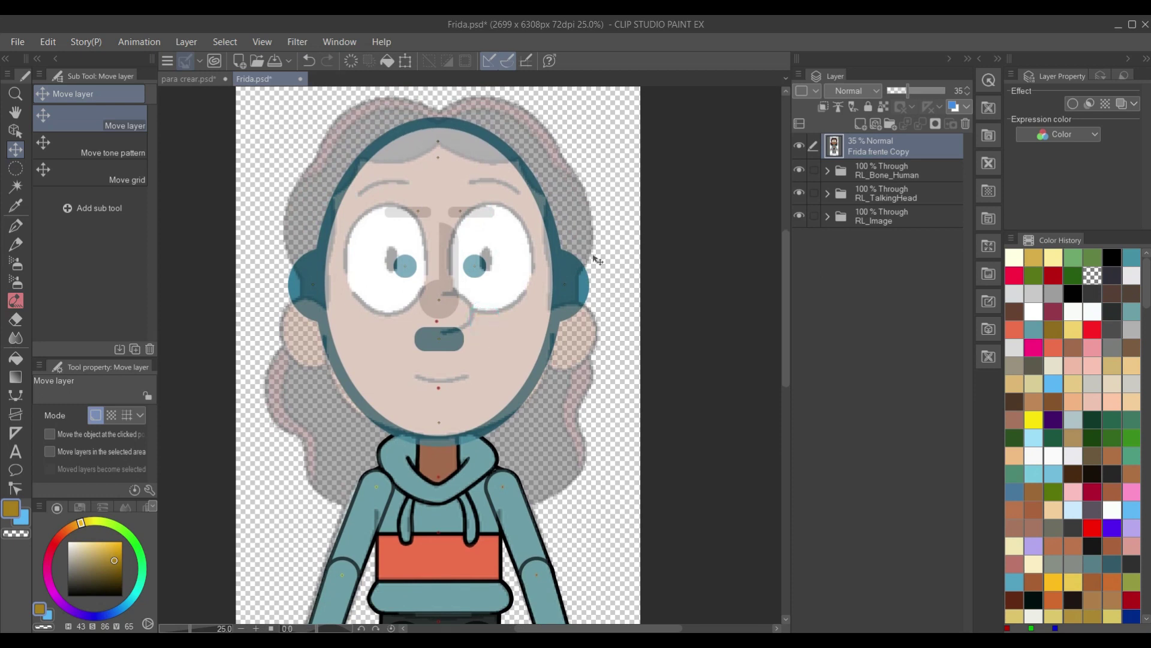
# Hide the Frida frente Copy reference layer and frame the template head
pyautogui.click(799, 146)
pyautogui.scroll(-1, 431, 356)
pyautogui.scroll(3, 455, 368)
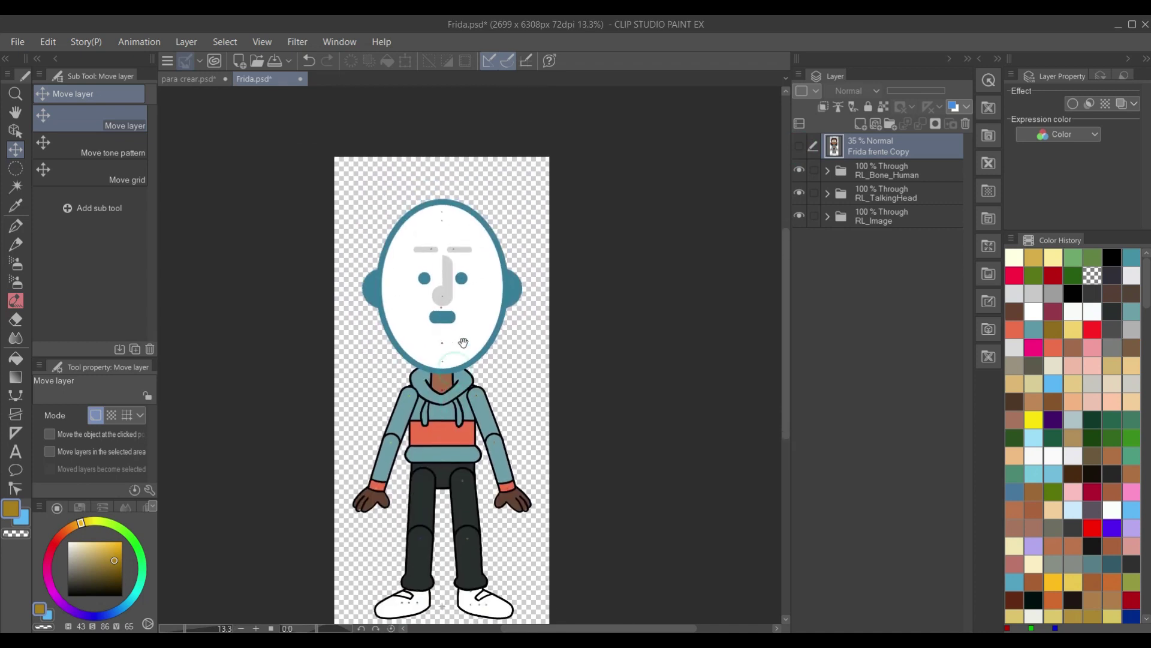
pyautogui.scroll(1, 480, 363)
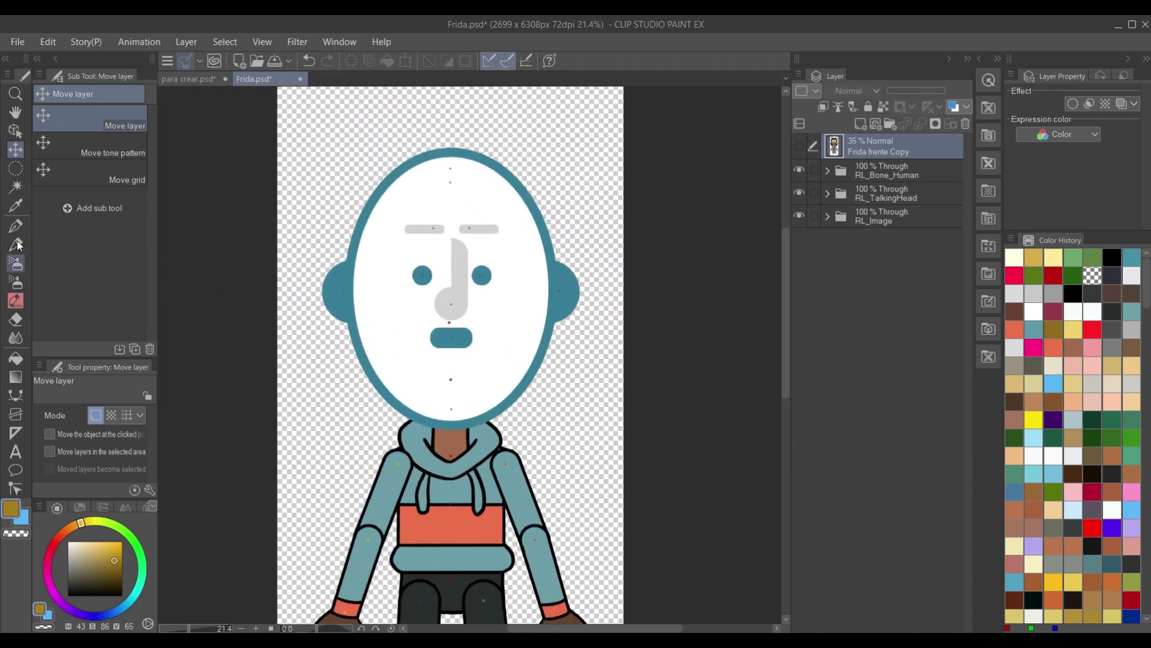
# Locate the template head's Face layer by selecting it on the canvas, and show and lock the Frida frente Copy reference layer
pyautogui.click(22, 137)
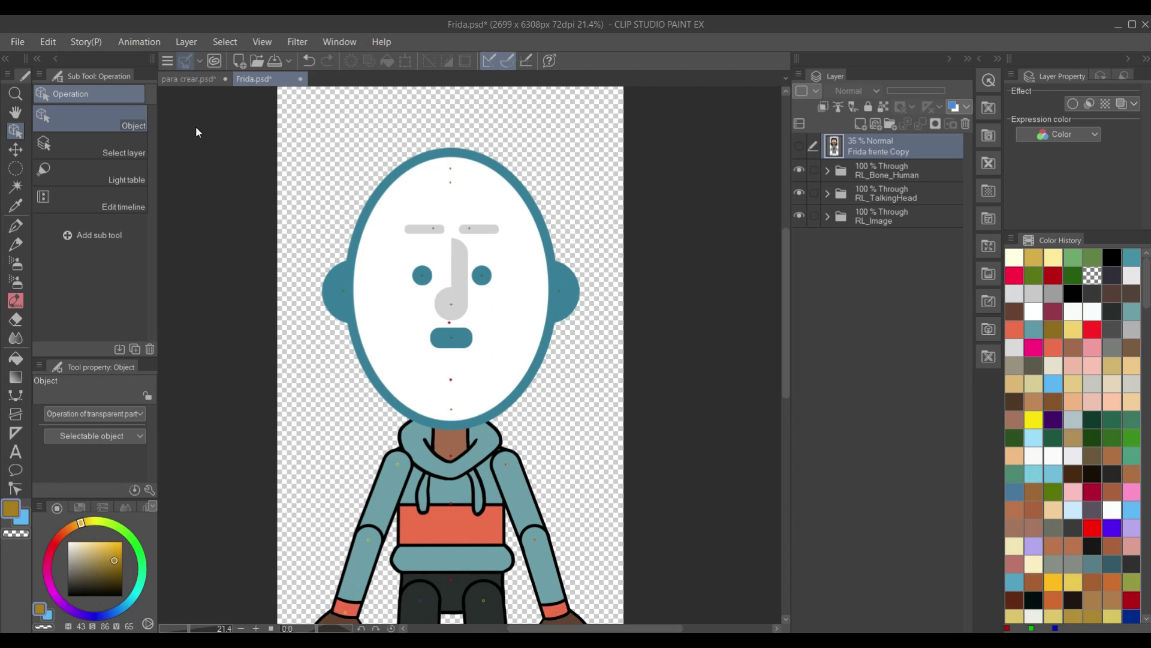
pyautogui.click(517, 332)
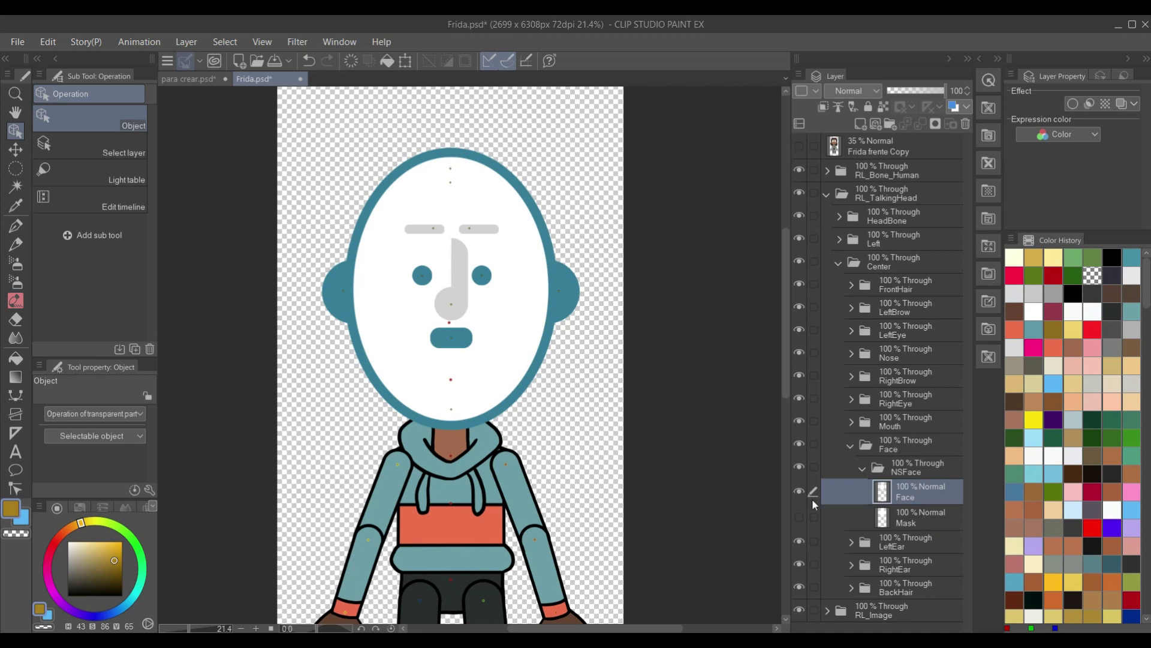
pyautogui.click(800, 147)
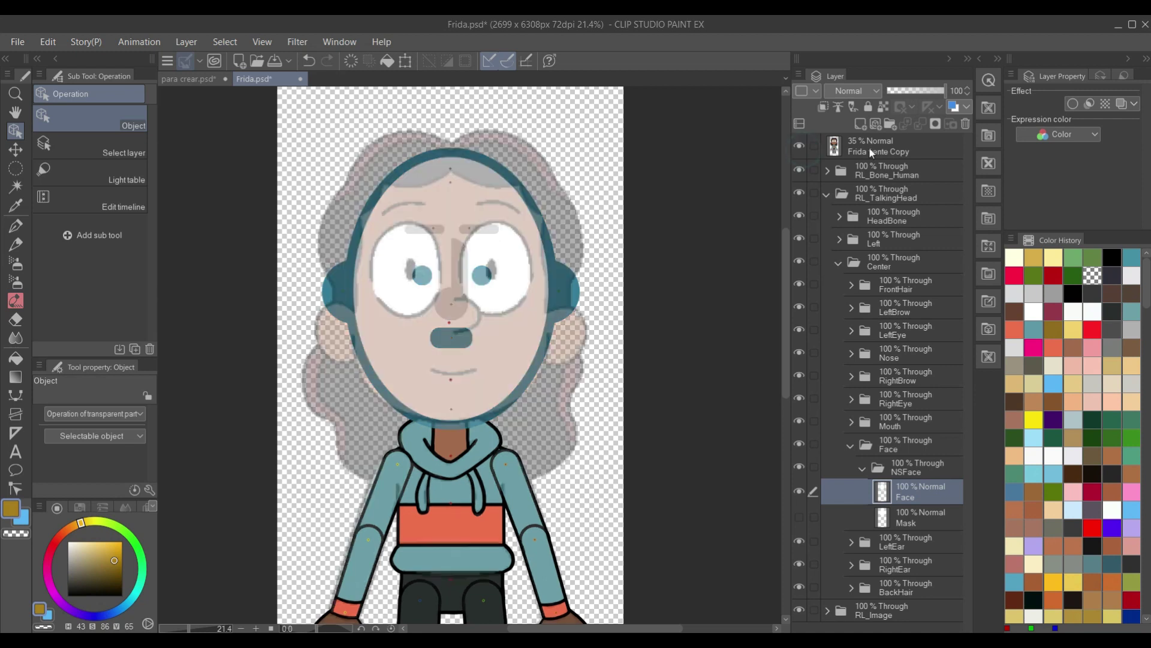
pyautogui.click(870, 152)
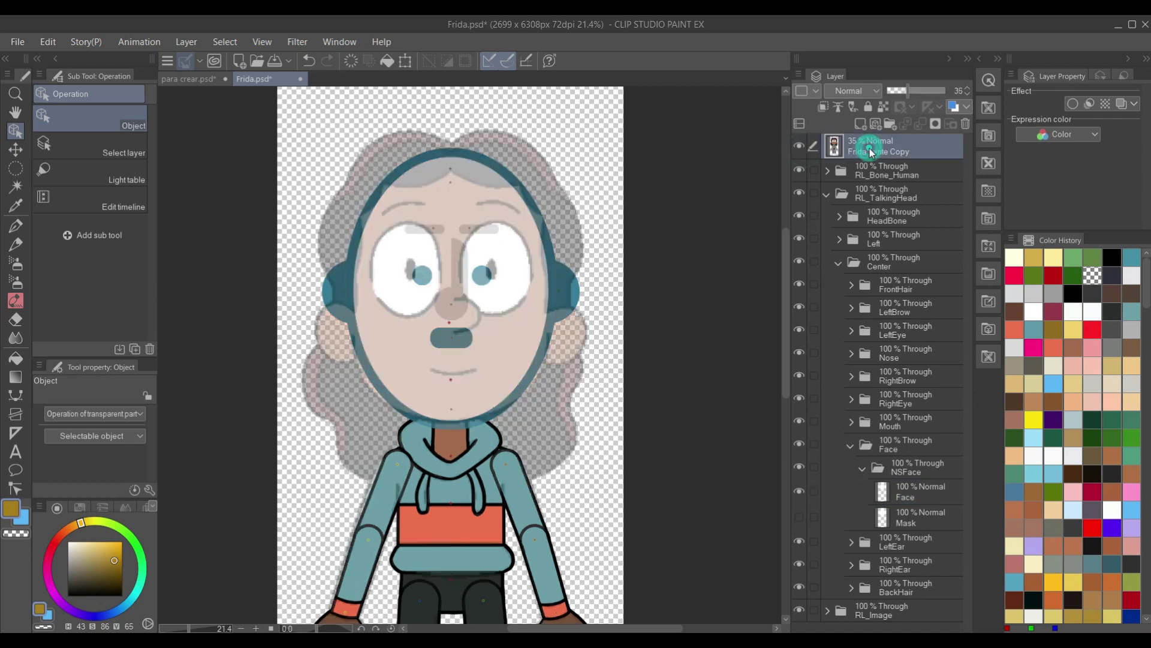
pyautogui.click(869, 108)
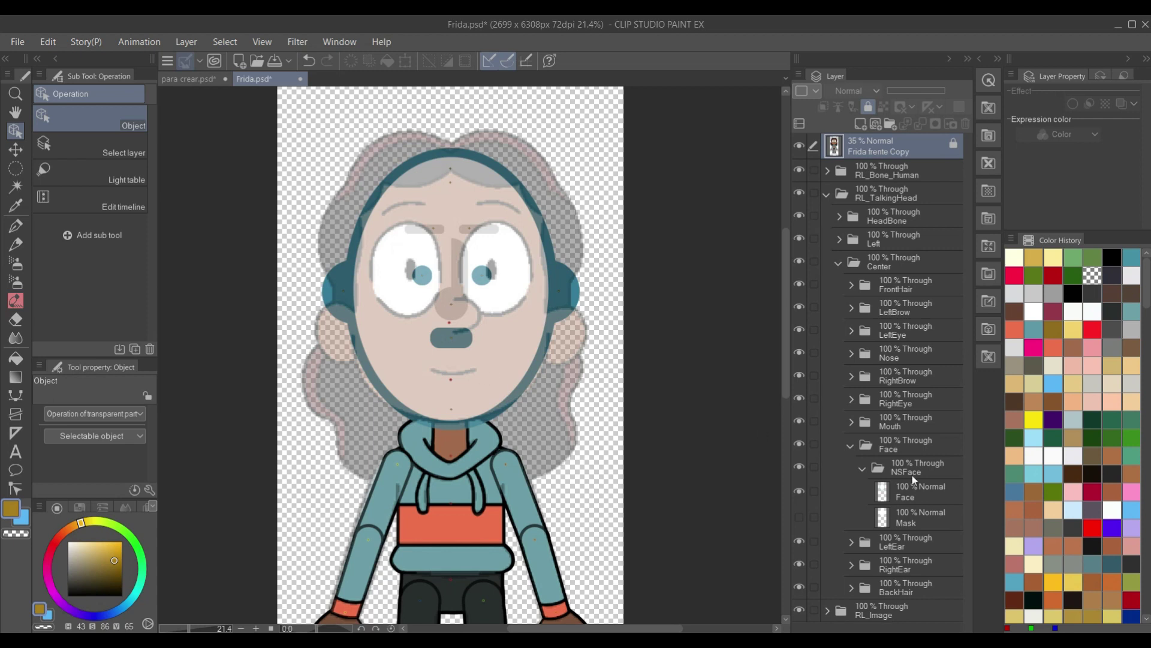
# Select the Face layer and examine the full-colour Frida face in para crear.psd before returning to Frida.psd
pyautogui.click(919, 495)
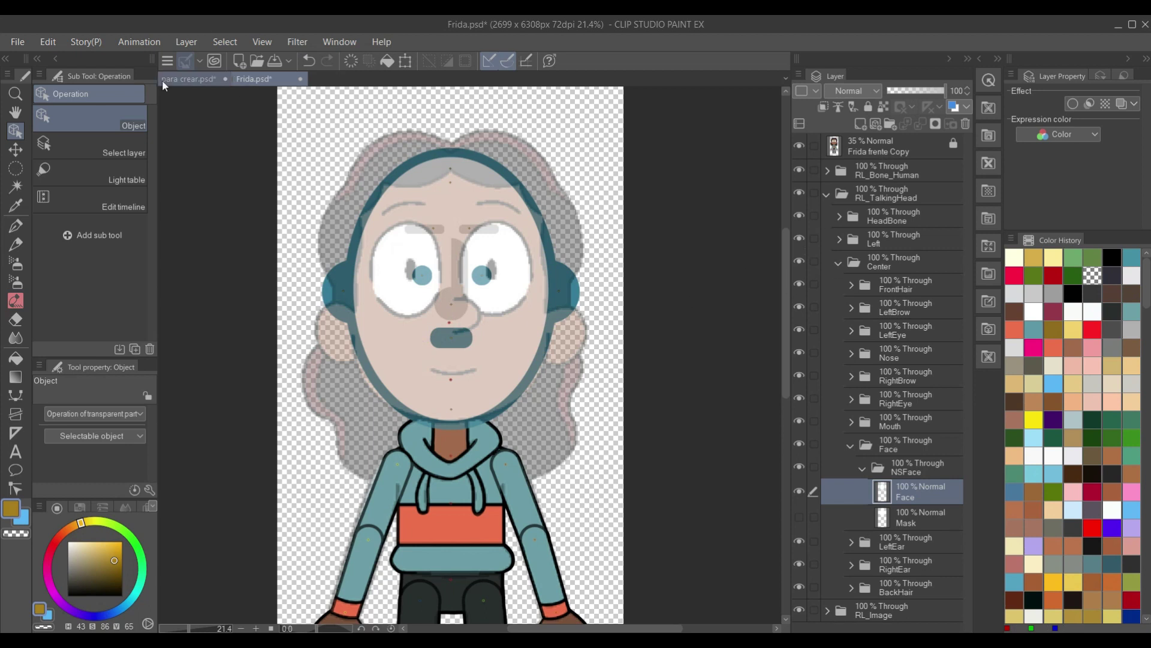
pyautogui.click(201, 80)
pyautogui.scroll(6, 351, 344)
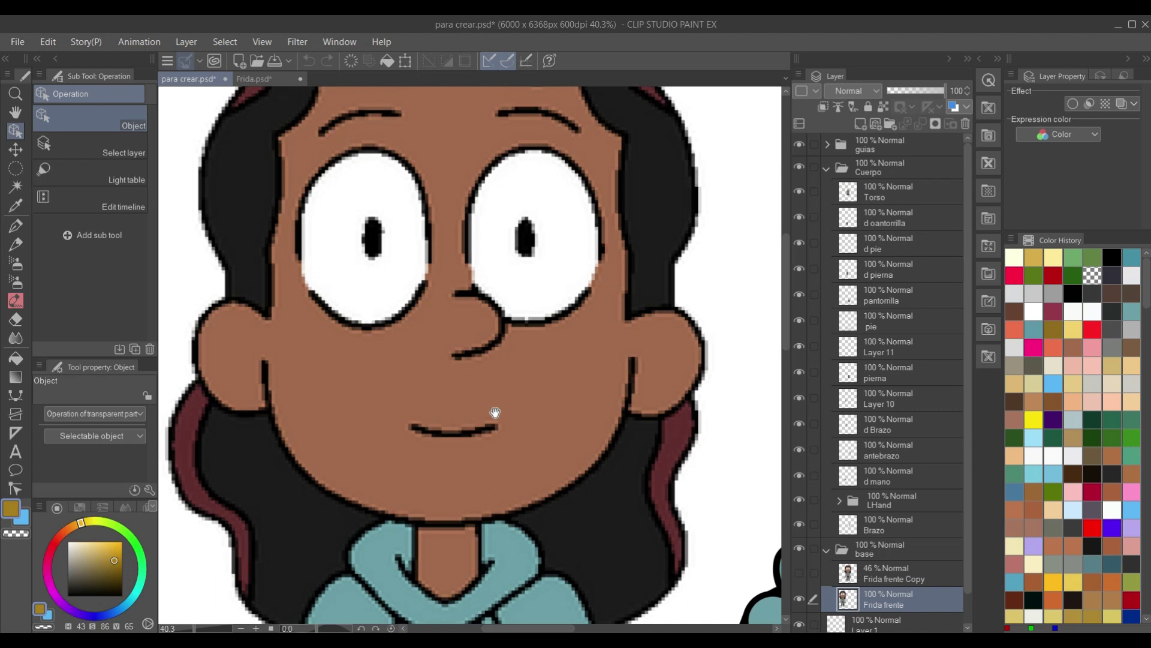
pyautogui.scroll(-4, 496, 413)
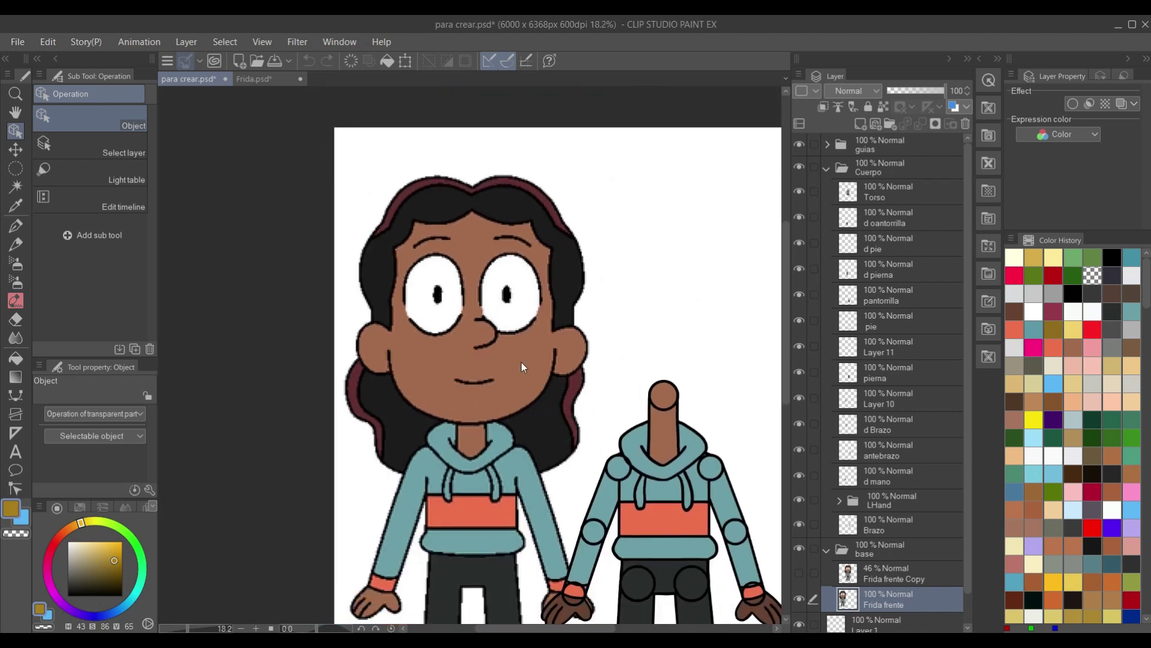
pyautogui.click(257, 79)
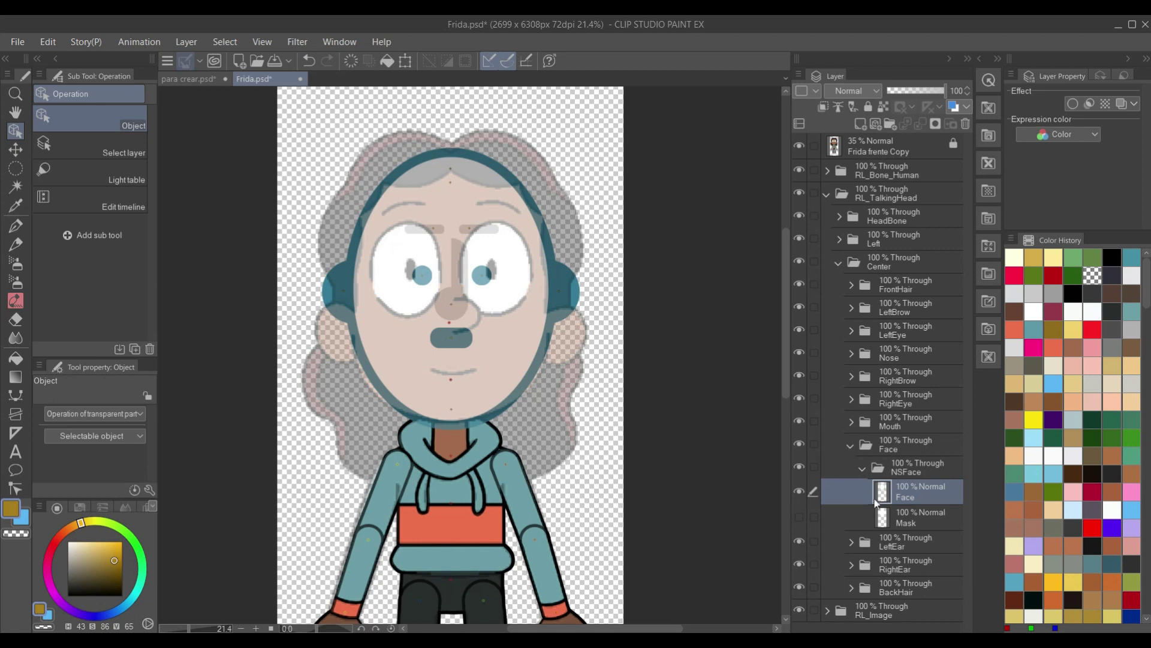
# Hide the template's Face layer, the RightEar and LeftEar folders, and the RL_Image body folder
pyautogui.click(806, 492)
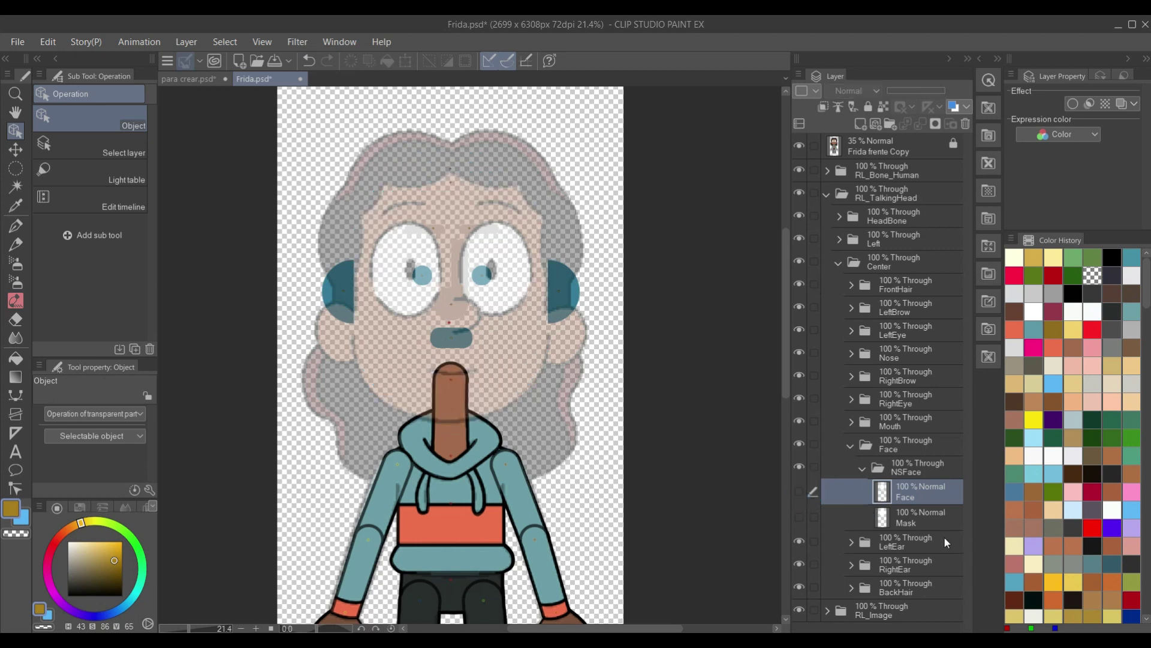
pyautogui.click(799, 610)
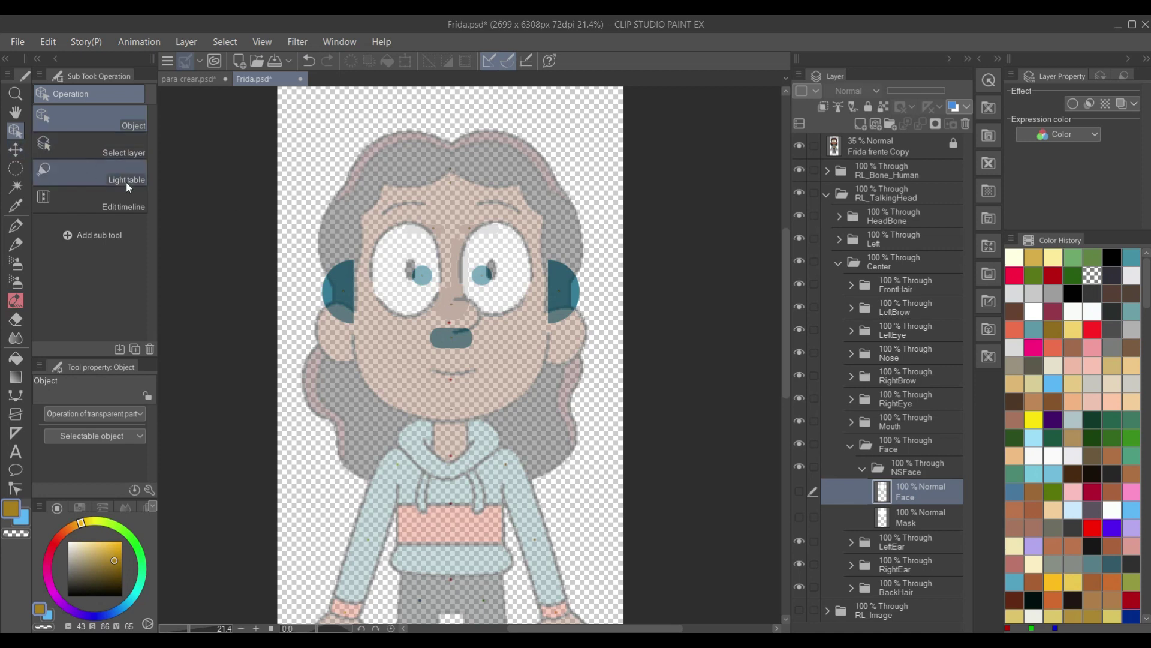
pyautogui.click(336, 291)
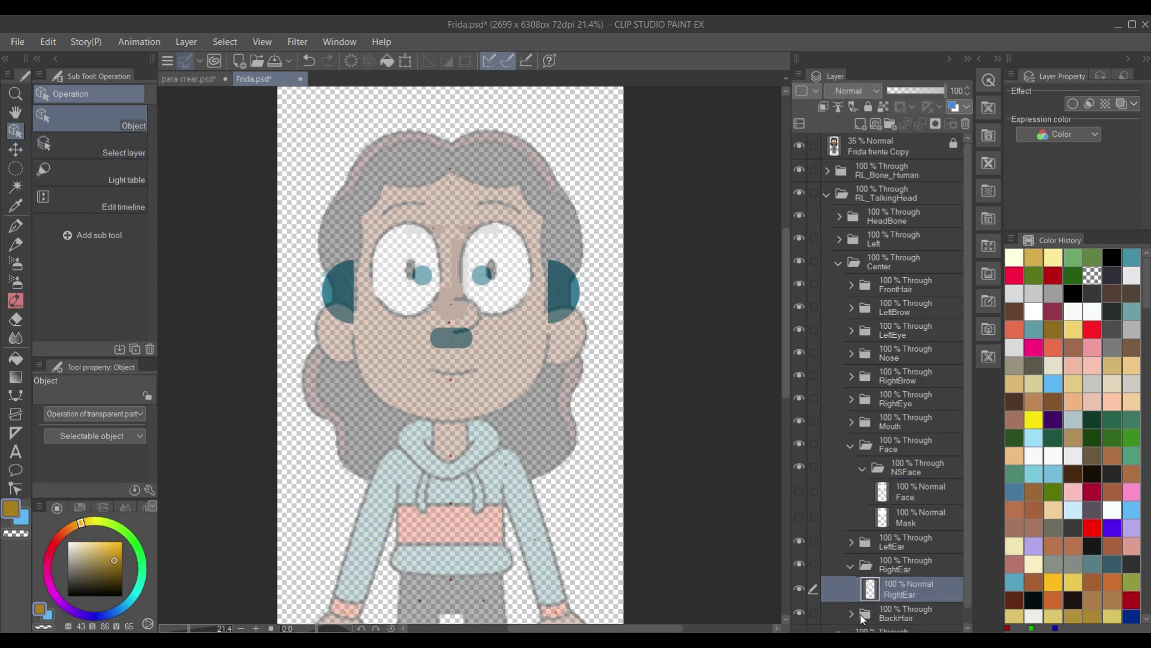
pyautogui.click(801, 565)
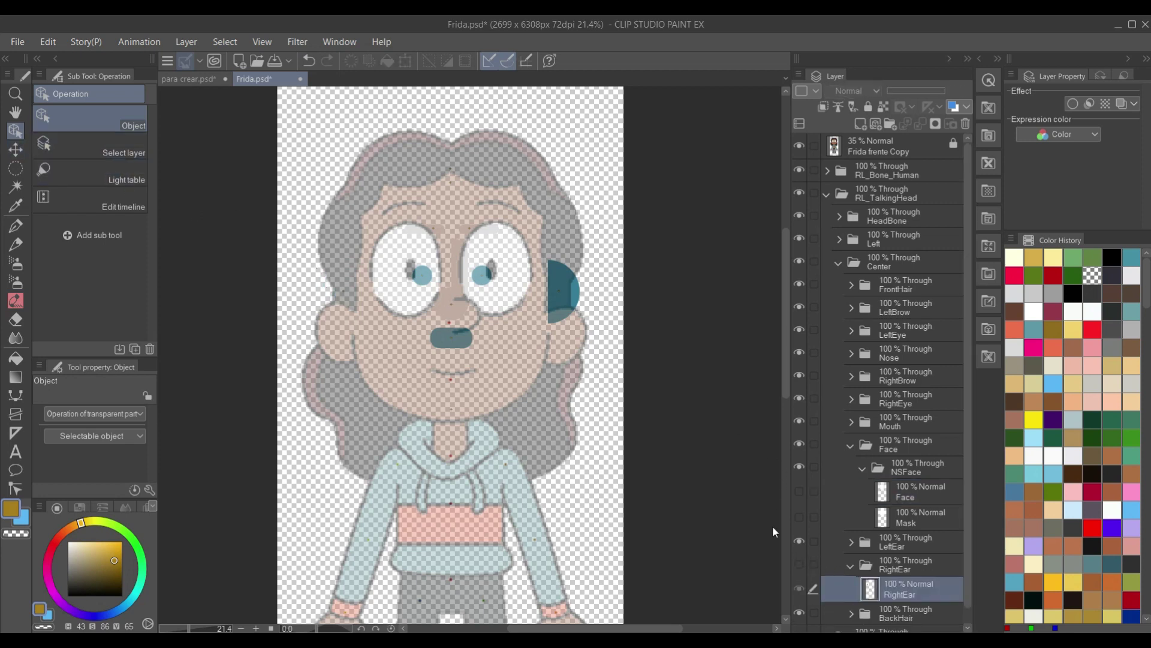
pyautogui.click(578, 301)
pyautogui.click(813, 542)
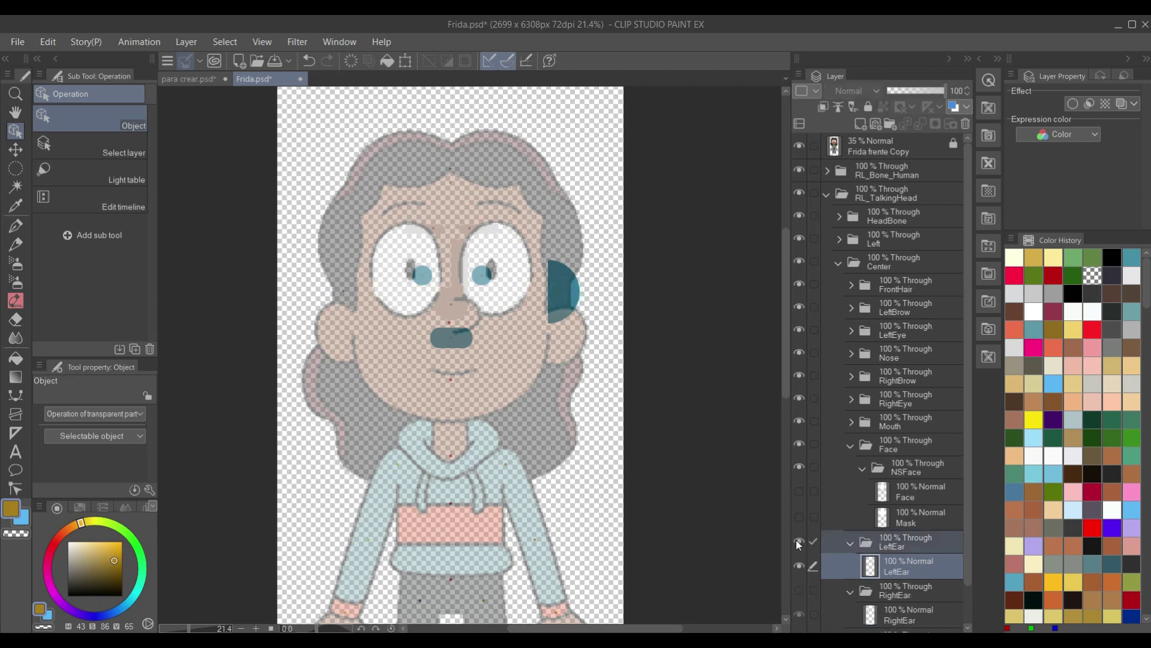
pyautogui.click(799, 541)
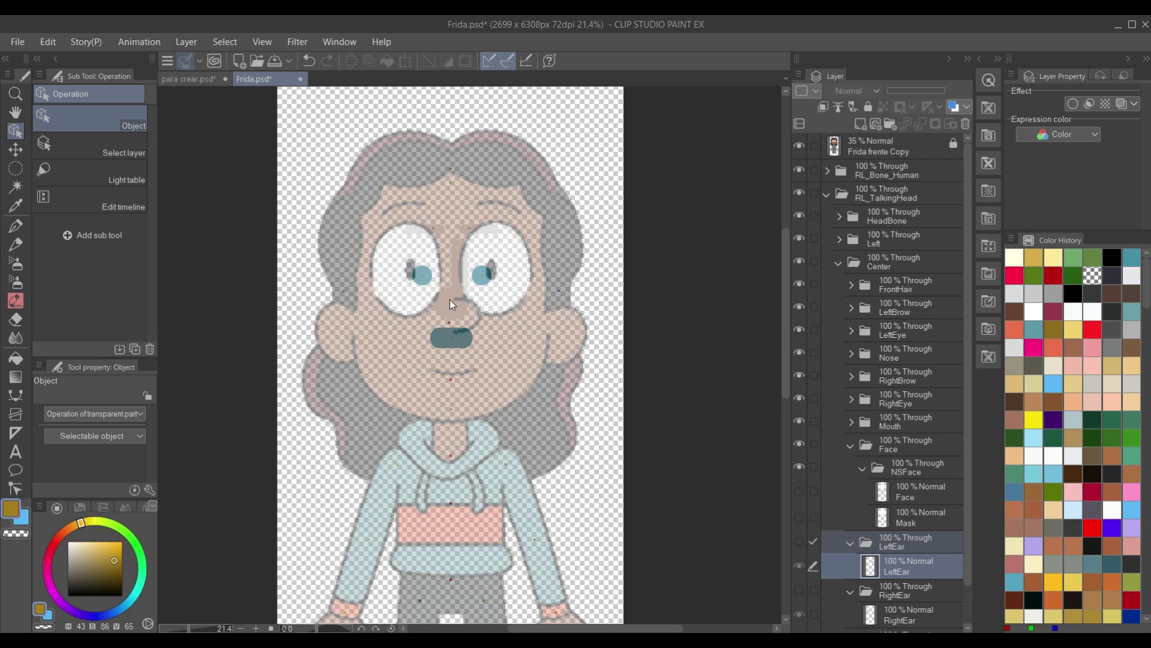
# Add a raster layer and a vector layer above the Face layer in the NSFace folder, leaving the vector layer selected
pyautogui.scroll(2, 488, 345)
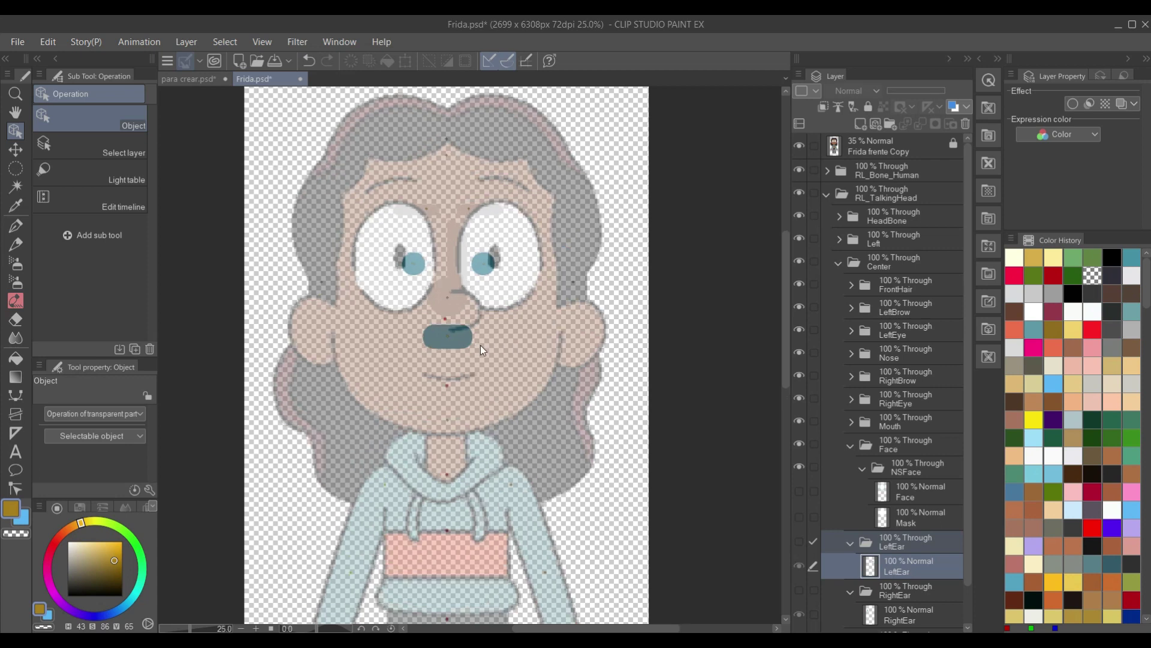
pyautogui.moveTo(488, 344); pyautogui.dragTo(509, 422)
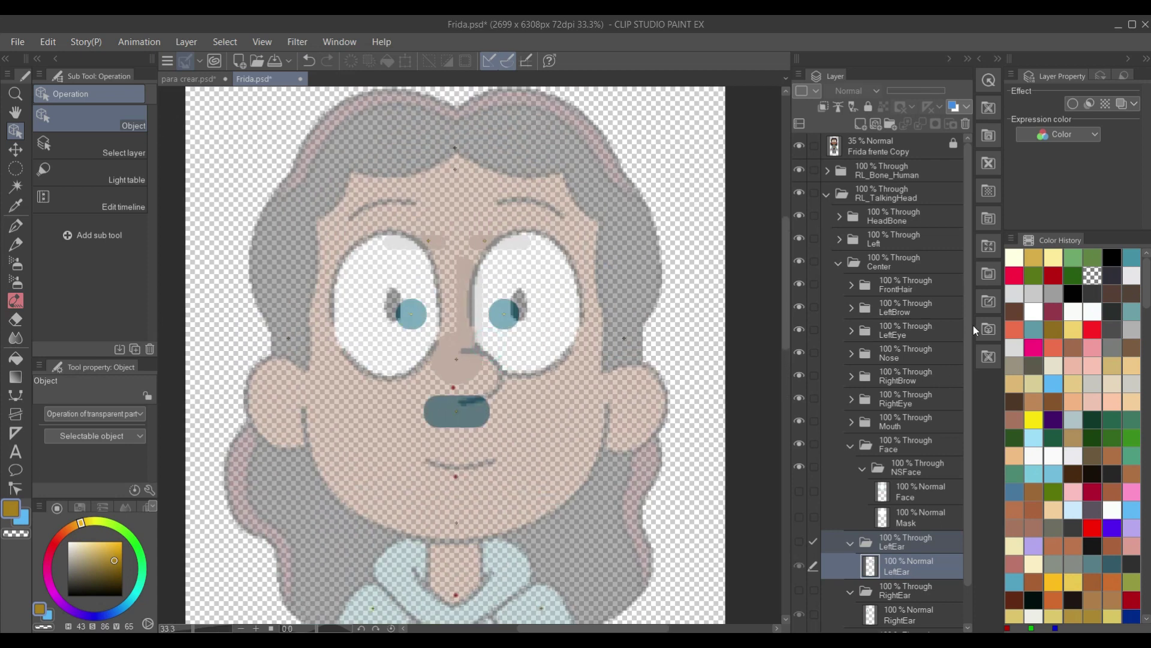
pyautogui.hotkey('ctrl', '-')
pyautogui.scroll(-3, 471, 360)
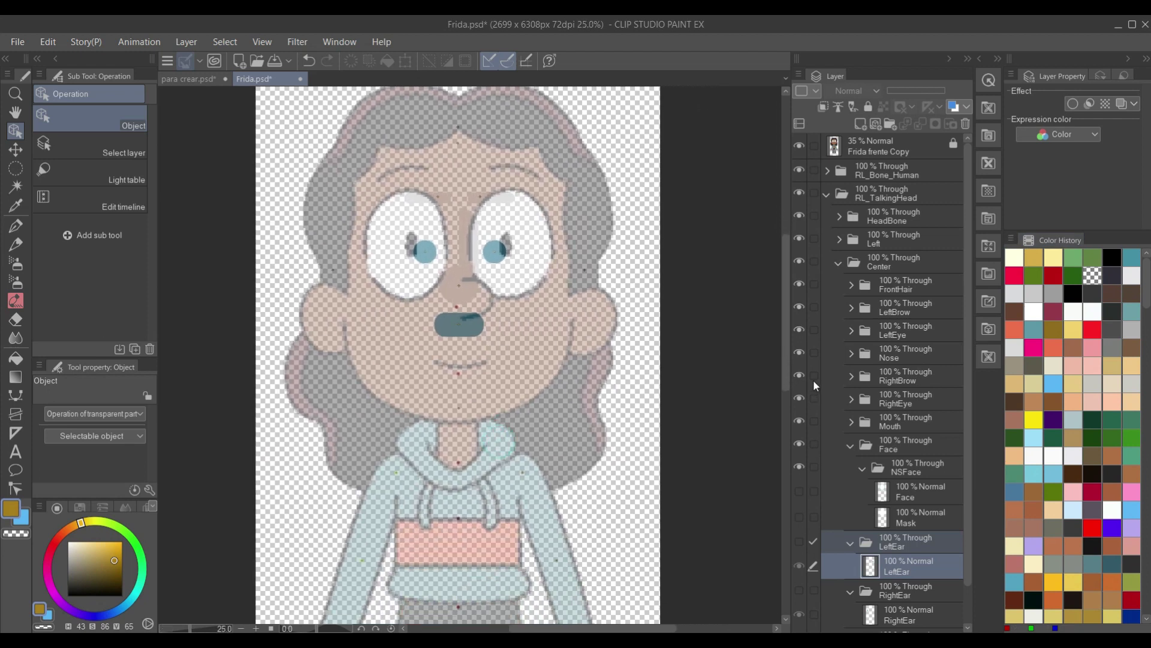
pyautogui.click(906, 497)
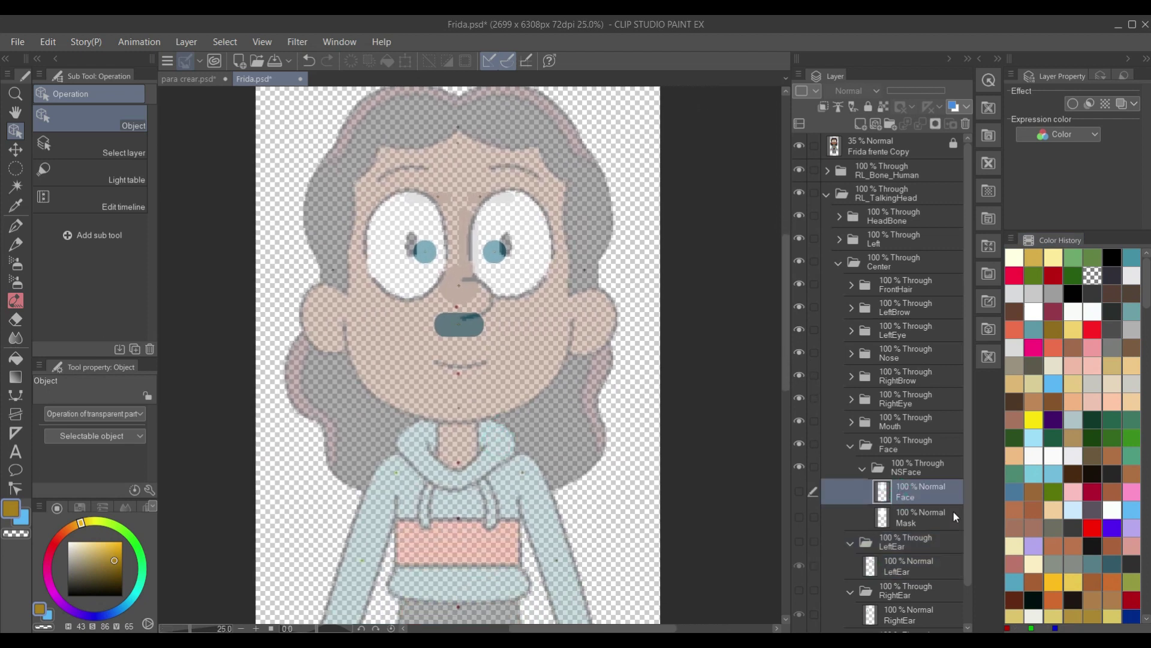
pyautogui.click(858, 124)
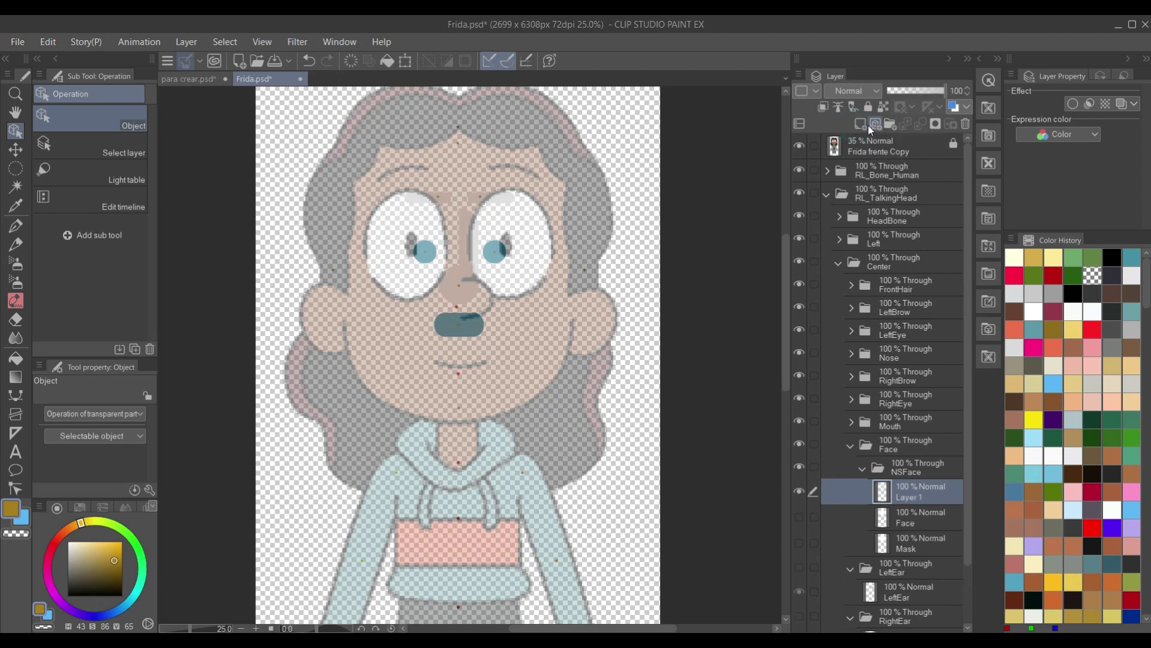
pyautogui.click(875, 124)
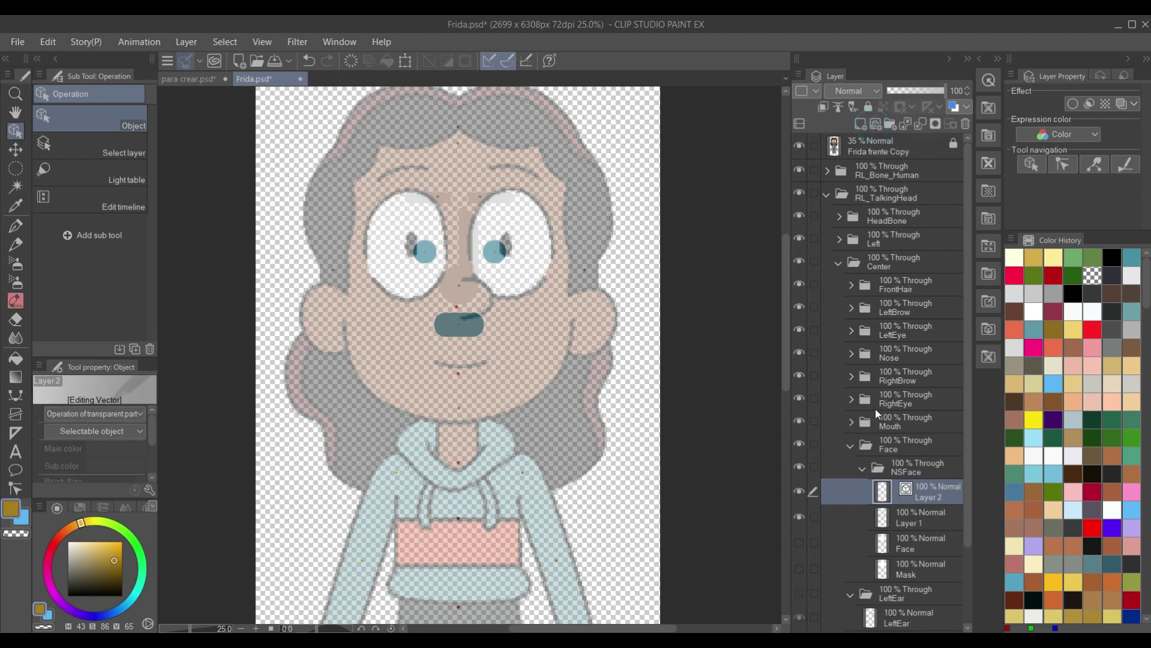
pyautogui.click(909, 522)
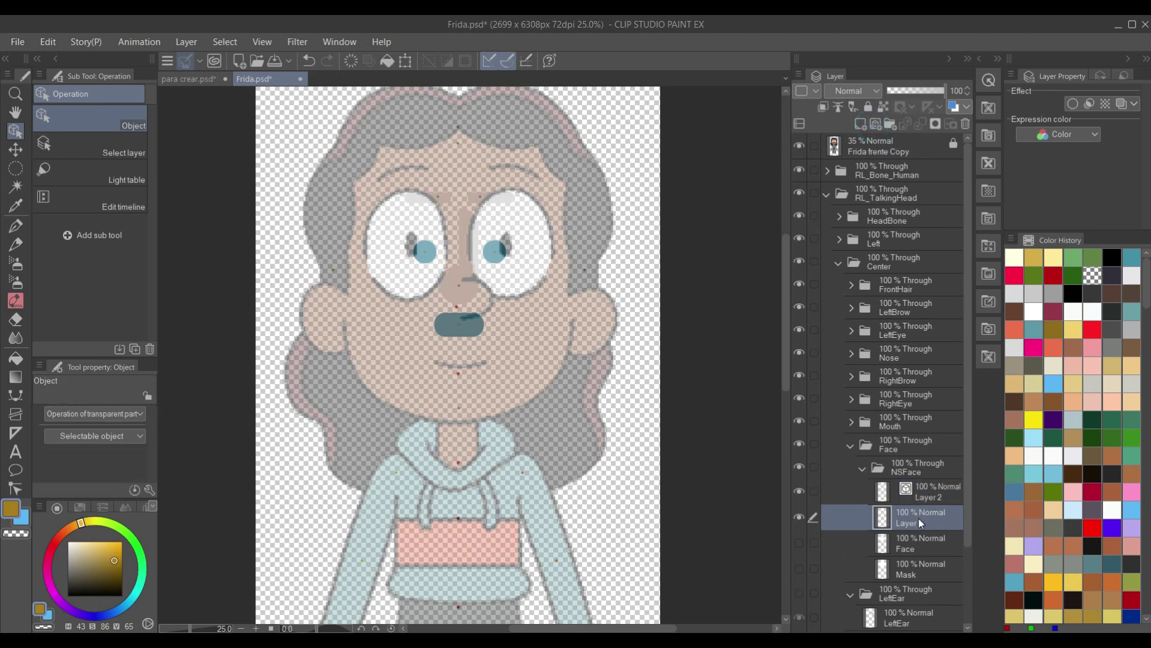
pyautogui.click(932, 485)
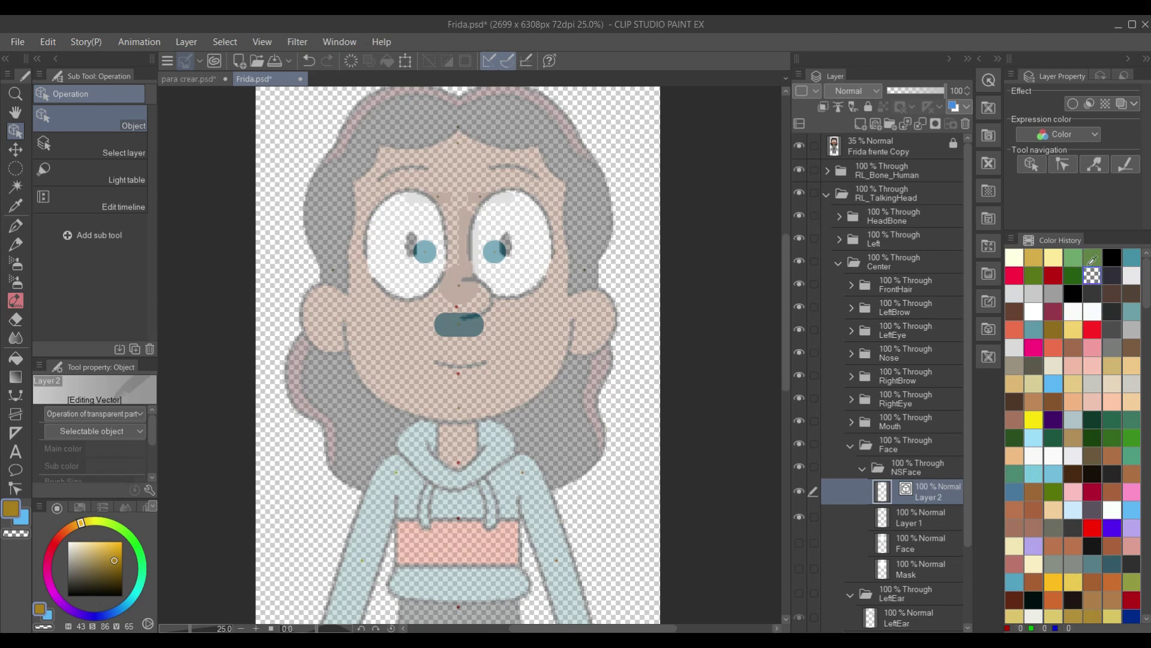
# Choose the G-pen for the new vector layer and reduce its brush size to 100
pyautogui.moveTo(99, 573); pyautogui.dragTo(33, 606)
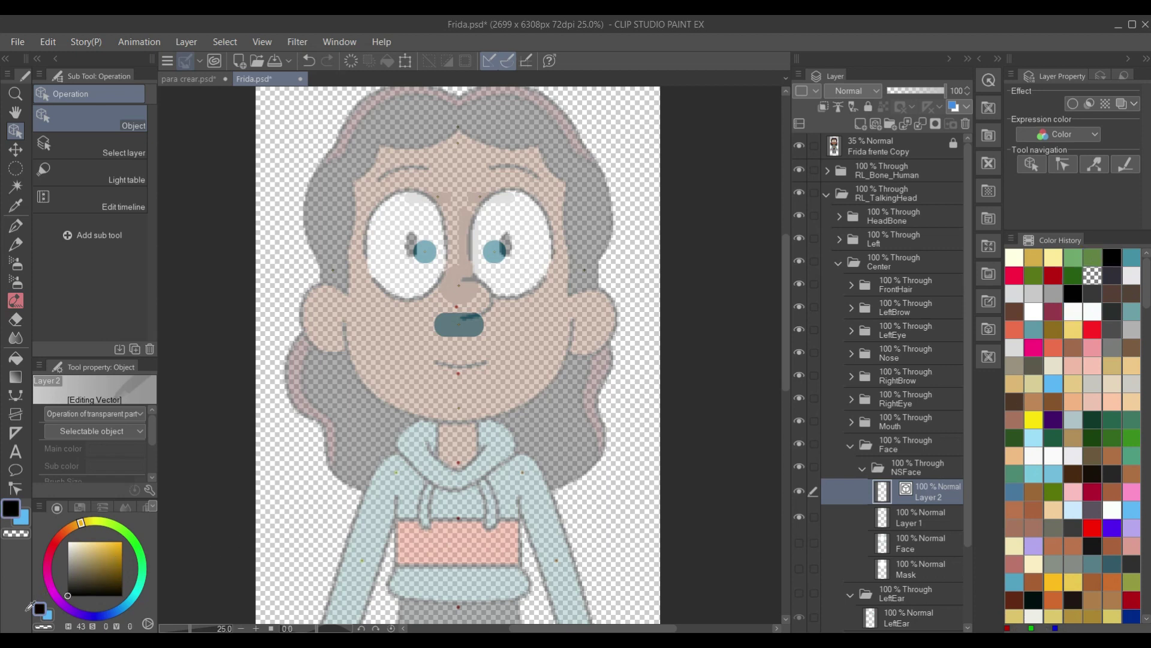
pyautogui.scroll(1, 368, 304)
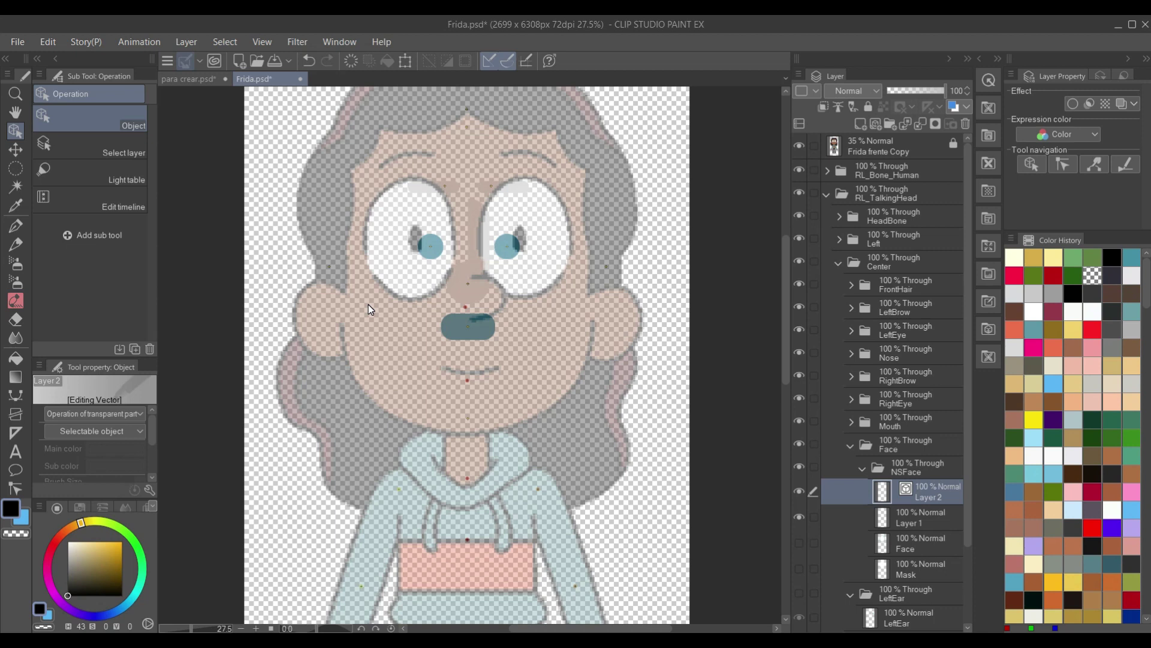
pyautogui.press('p')
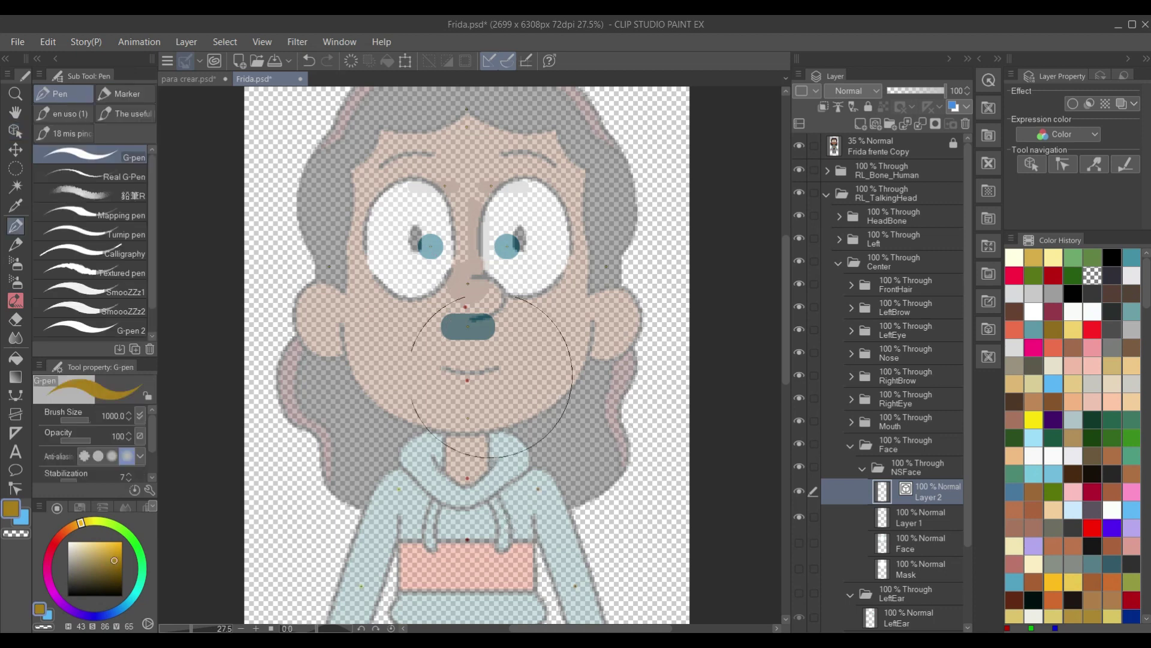
pyautogui.press('[')
pyautogui.press('[')
pyautogui.press('[')
pyautogui.press('[')
pyautogui.press('[')
pyautogui.press('[')
pyautogui.press('[')
pyautogui.press('[')
pyautogui.press('[')
pyautogui.press('[')
pyautogui.press('[')
pyautogui.press('[')
# Show the RL_Image body folder again, try a G-pen stroke beside the neck to compare line thickness, and undo it
pyautogui.scroll(-4, 967, 538)
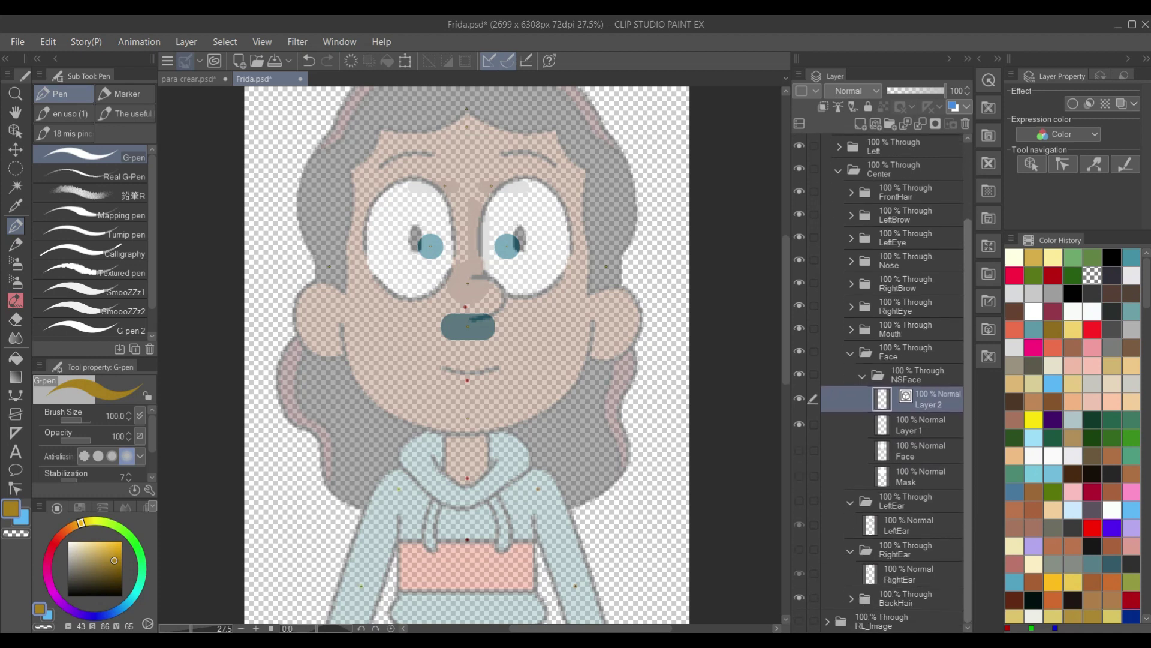
pyautogui.click(800, 621)
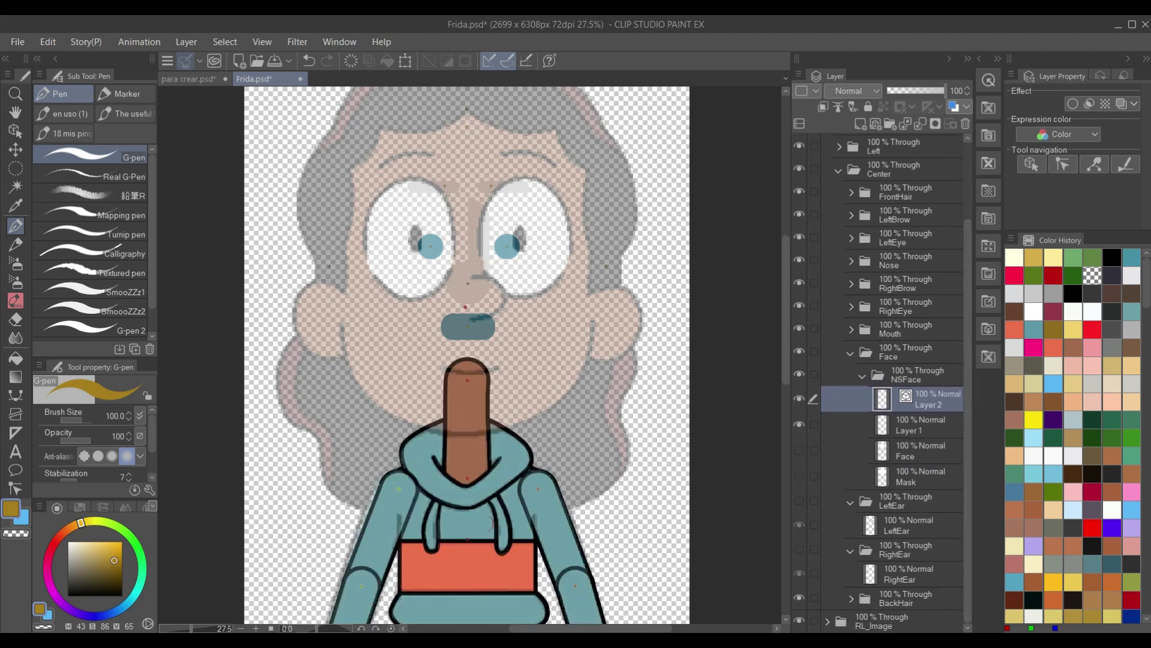
pyautogui.scroll(5, 300, 480)
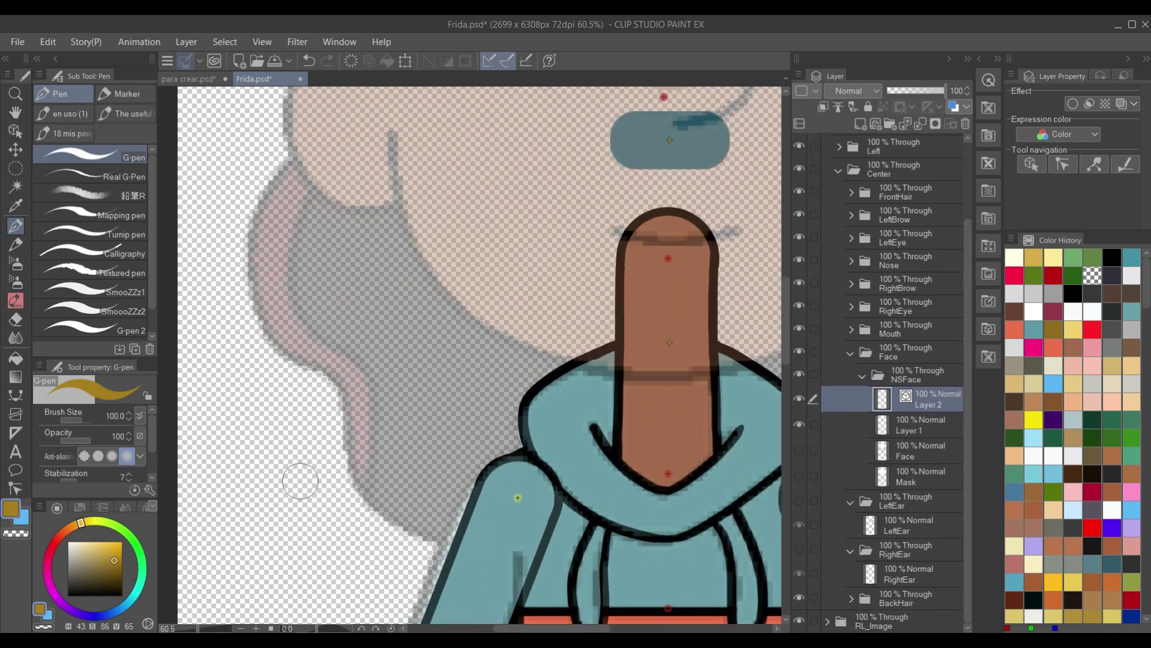
pyautogui.moveTo(572, 225); pyautogui.dragTo(577, 322)
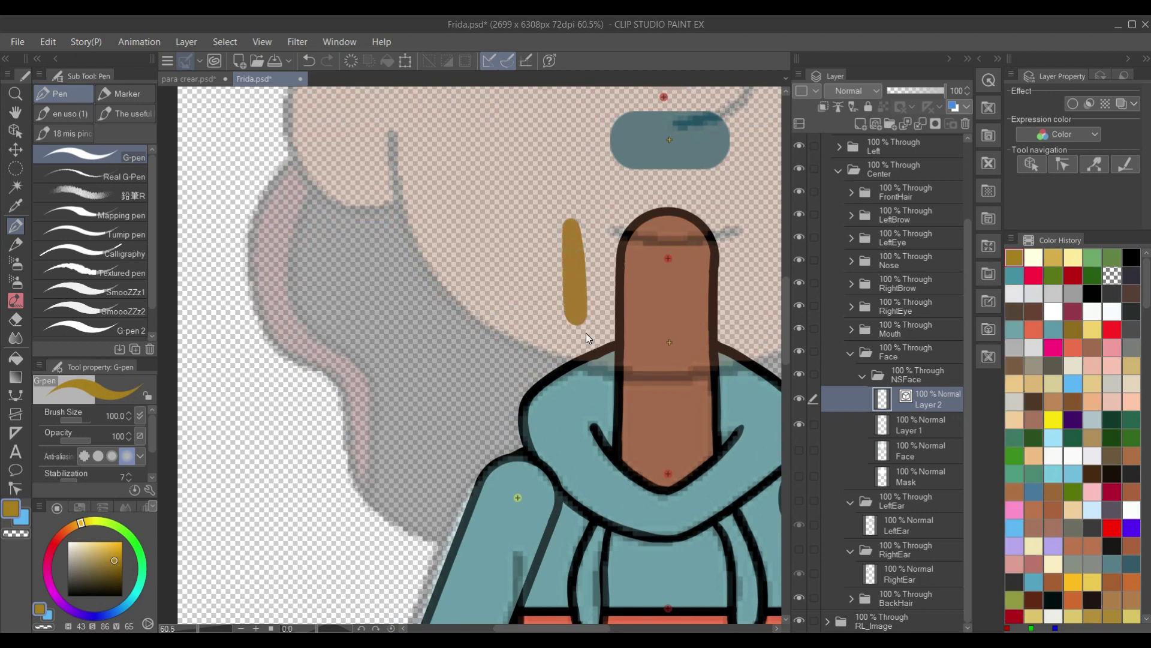
pyautogui.hotkey('ctrl', 'z')
# Set the pen colour to black and reduce the brush size to 30, undoing the test stroke beside the neck
pyautogui.moveTo(68, 595); pyautogui.dragTo(37, 600)
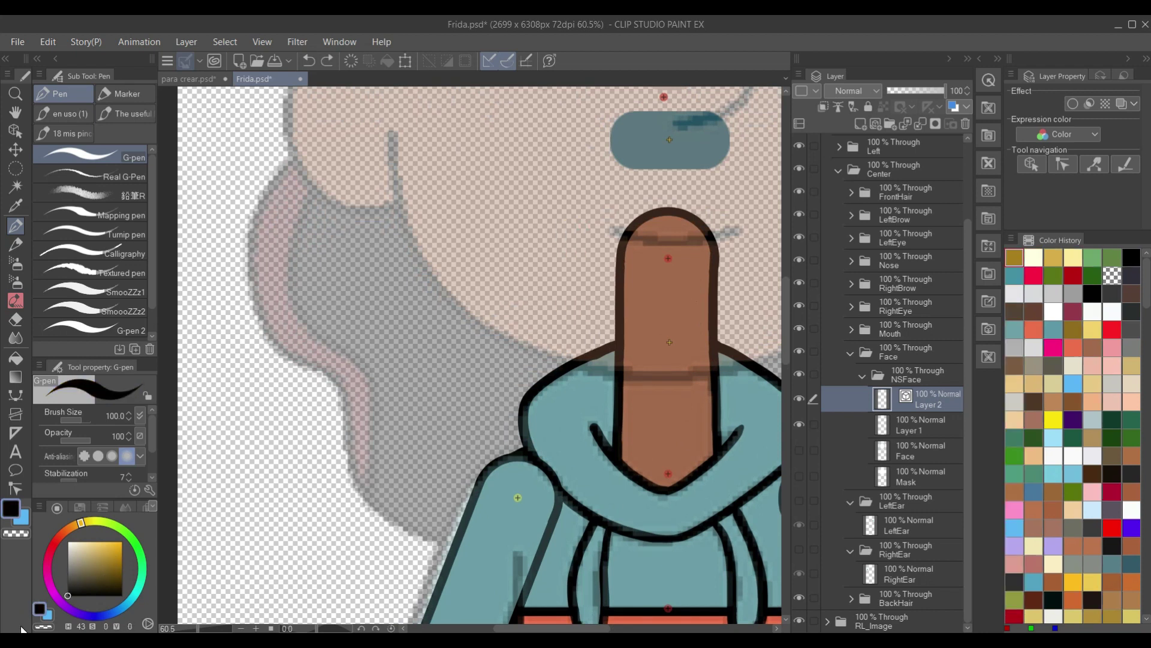
pyautogui.press('[')
pyautogui.press('[')
pyautogui.press('[')
pyautogui.press('[')
pyautogui.press('[')
pyautogui.moveTo(591, 226); pyautogui.dragTo(584, 346)
pyautogui.hotkey('ctrl', 'z')
pyautogui.press('[')
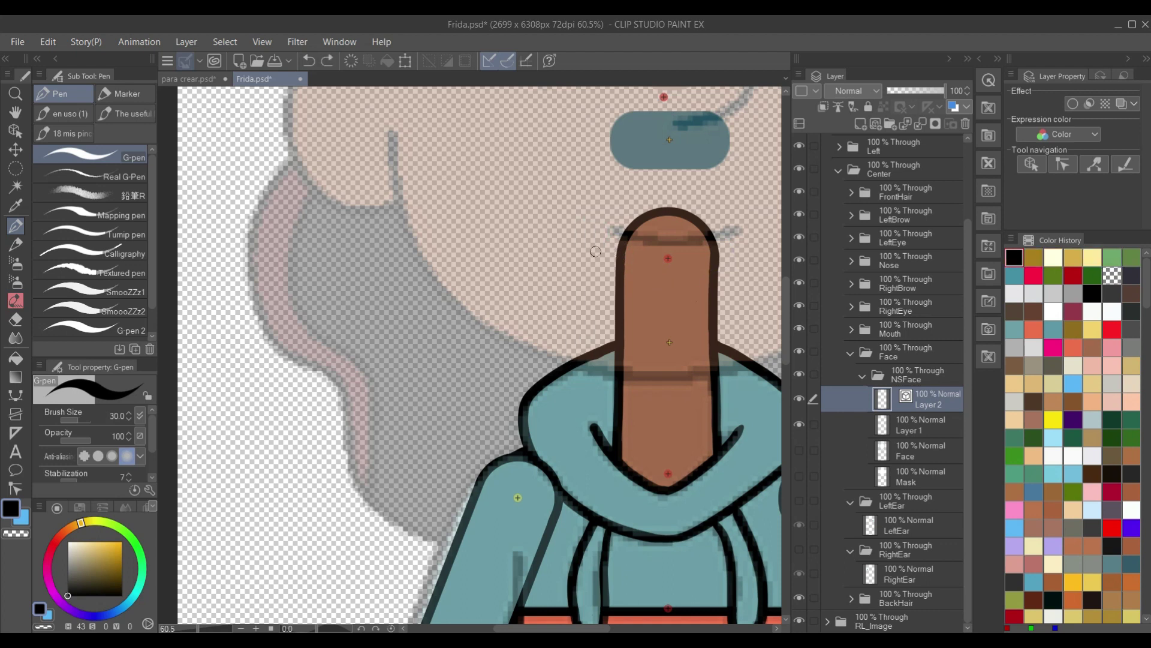
# Set the G-pen size to 40 by comparing test strokes with the neck outline's thickness, and undo all the test strokes
pyautogui.moveTo(591, 226); pyautogui.dragTo(588, 345)
pyautogui.hotkey('ctrl', 'z')
pyautogui.press(']')
pyautogui.moveTo(597, 226); pyautogui.dragTo(597, 336)
pyautogui.hotkey('ctrl', 'z')
pyautogui.moveTo(597, 225); pyautogui.dragTo(598, 329)
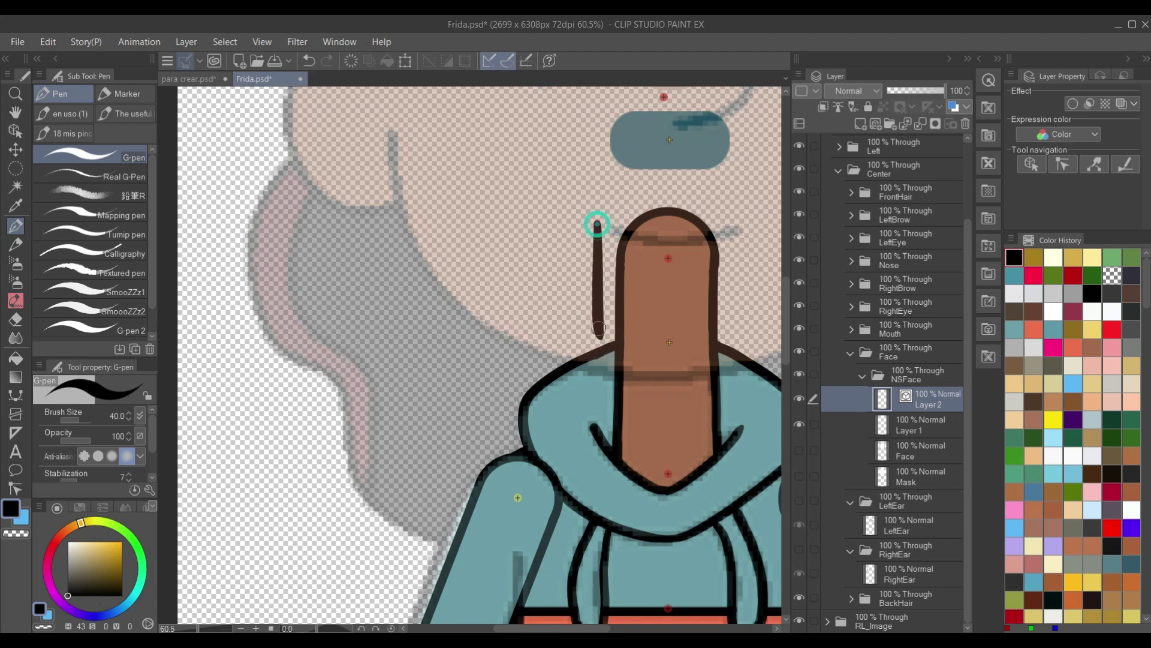
pyautogui.hotkey('ctrl', 'z')
pyautogui.moveTo(598, 211); pyautogui.dragTo(594, 327)
pyautogui.hotkey('ctrl', 'z')
pyautogui.moveTo(599, 201); pyautogui.dragTo(596, 358)
pyautogui.hotkey('ctrl', 'z')
pyautogui.moveTo(600, 183); pyautogui.dragTo(596, 334)
pyautogui.hotkey('ctrl', 'z')
pyautogui.hotkey('ctrl', 'z')
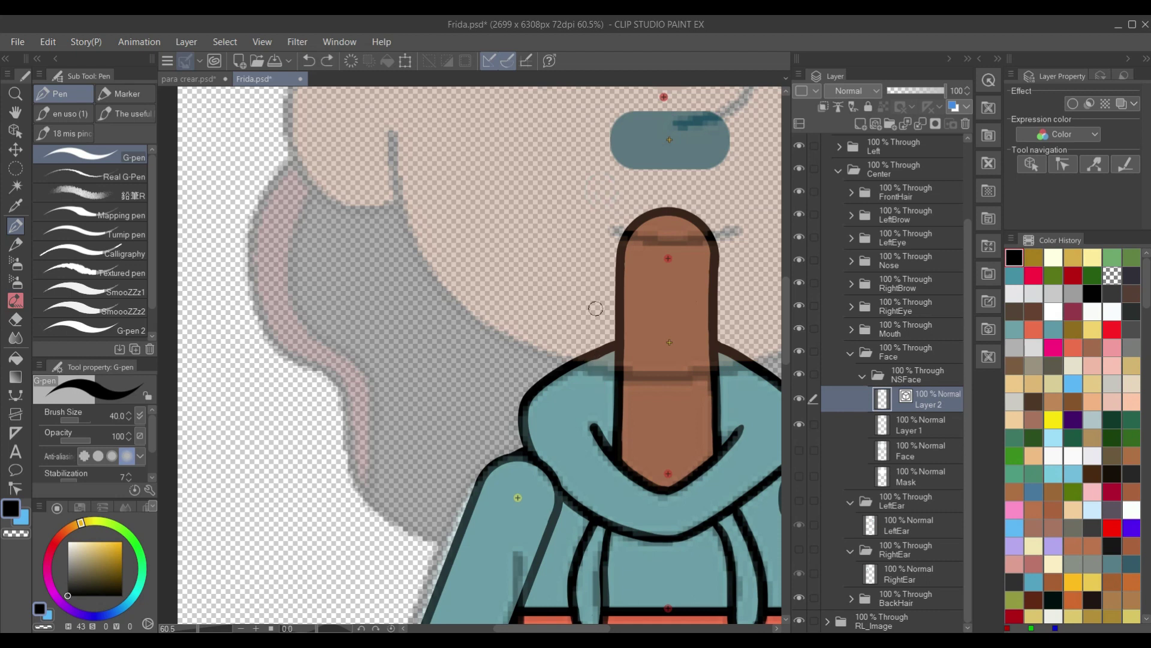
pyautogui.scroll(-5, 595, 308)
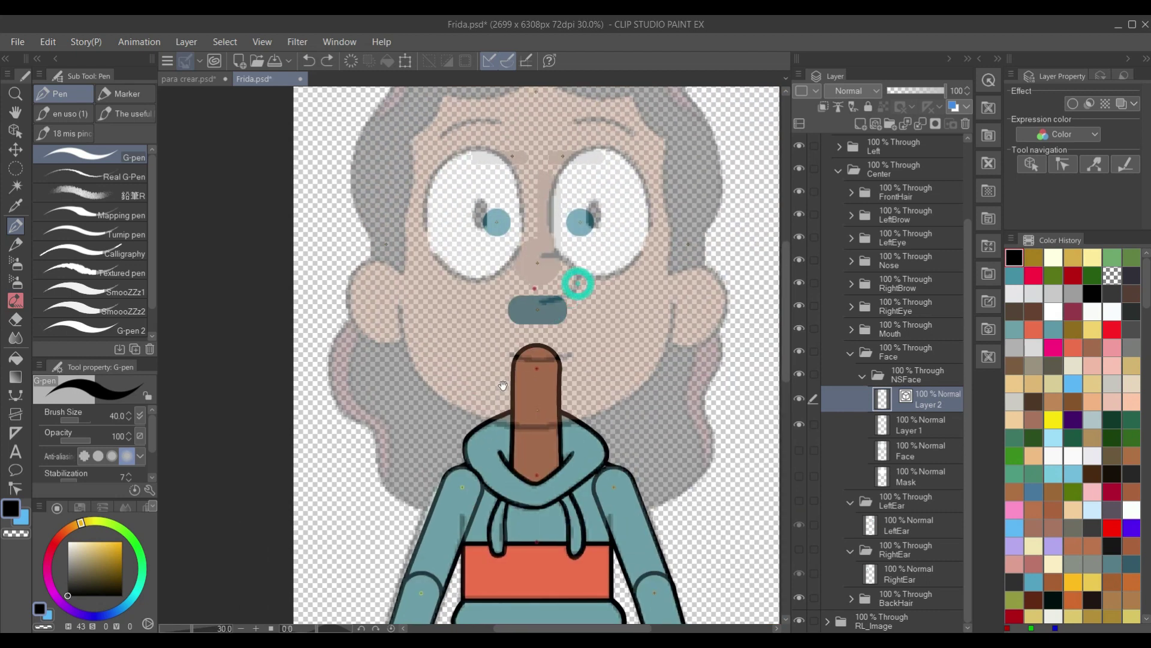
# Choose the Continuous curve tool, try a curve across the lower face to compare line thickness with the neck, and undo it
pyautogui.moveTo(447, 271); pyautogui.dragTo(432, 272)
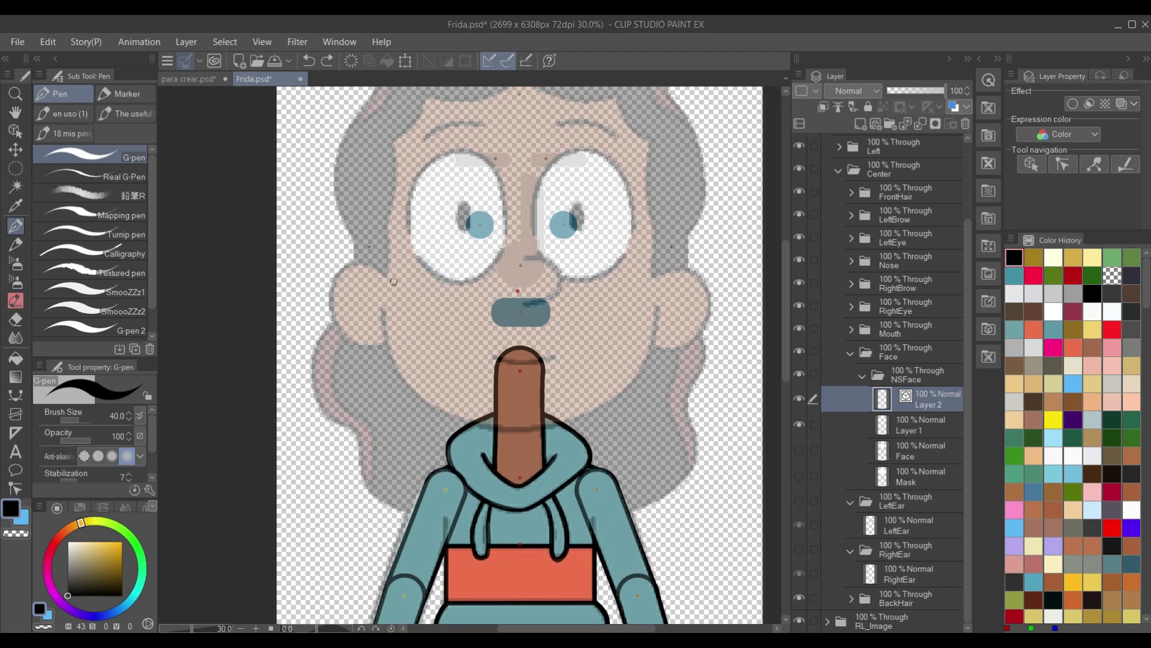
pyautogui.press('u')
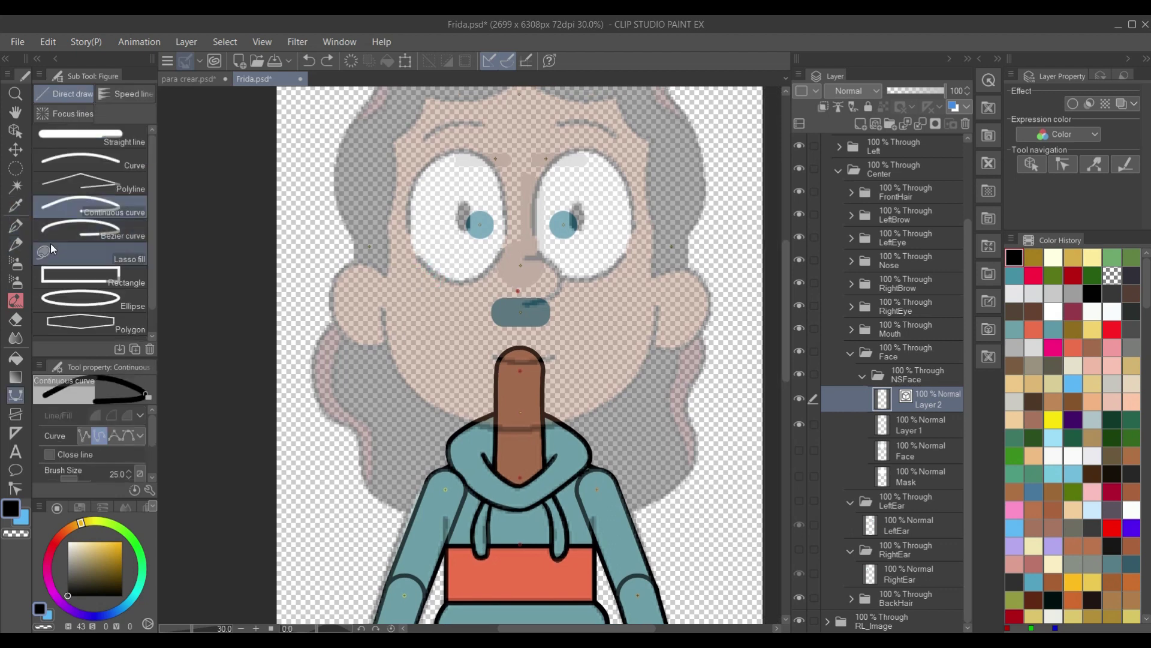
pyautogui.click(115, 206)
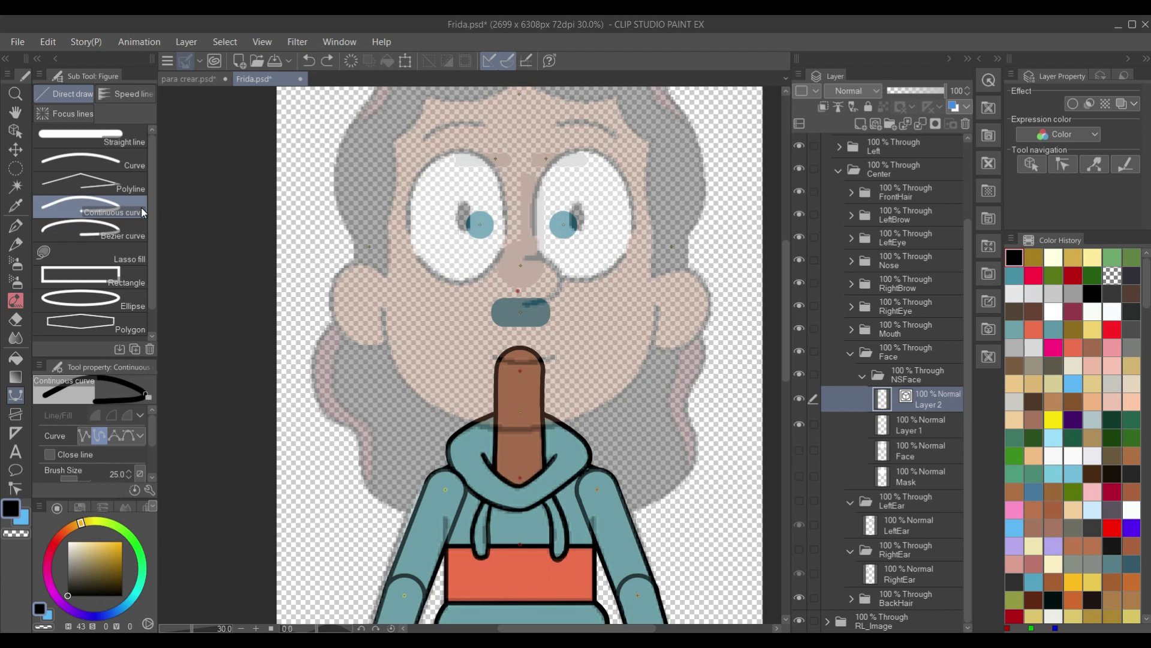
pyautogui.click(429, 318)
pyautogui.click(433, 361)
pyautogui.click(462, 397)
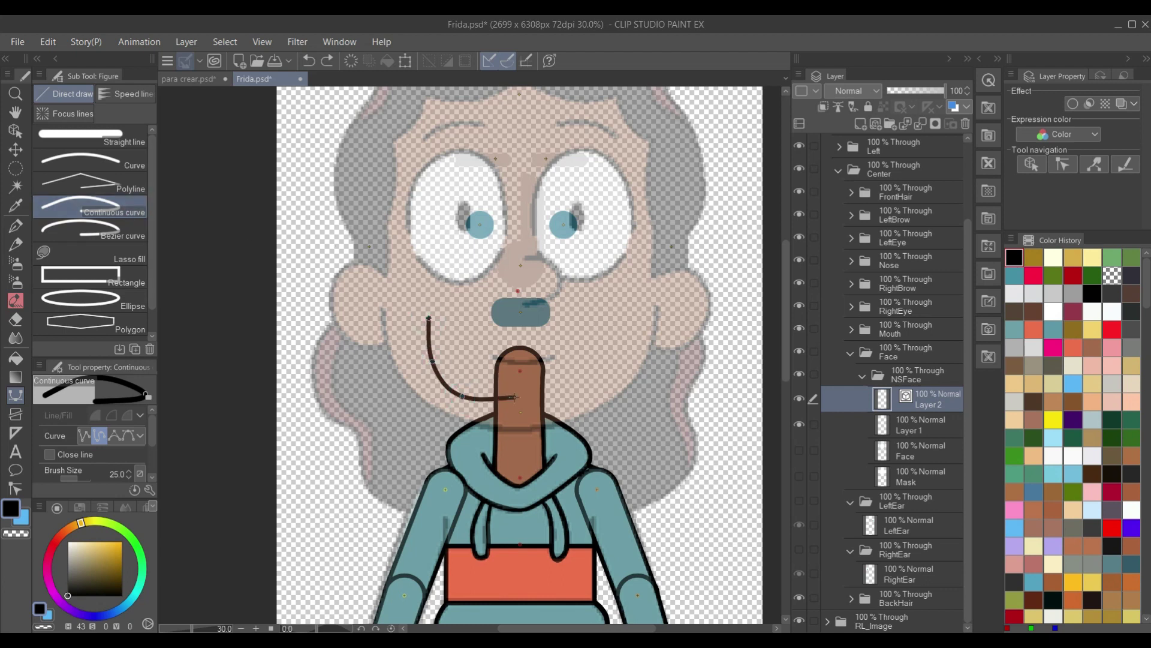
pyautogui.doubleClick(514, 397)
pyautogui.scroll(3, 406, 386)
pyautogui.scroll(2, 458, 364)
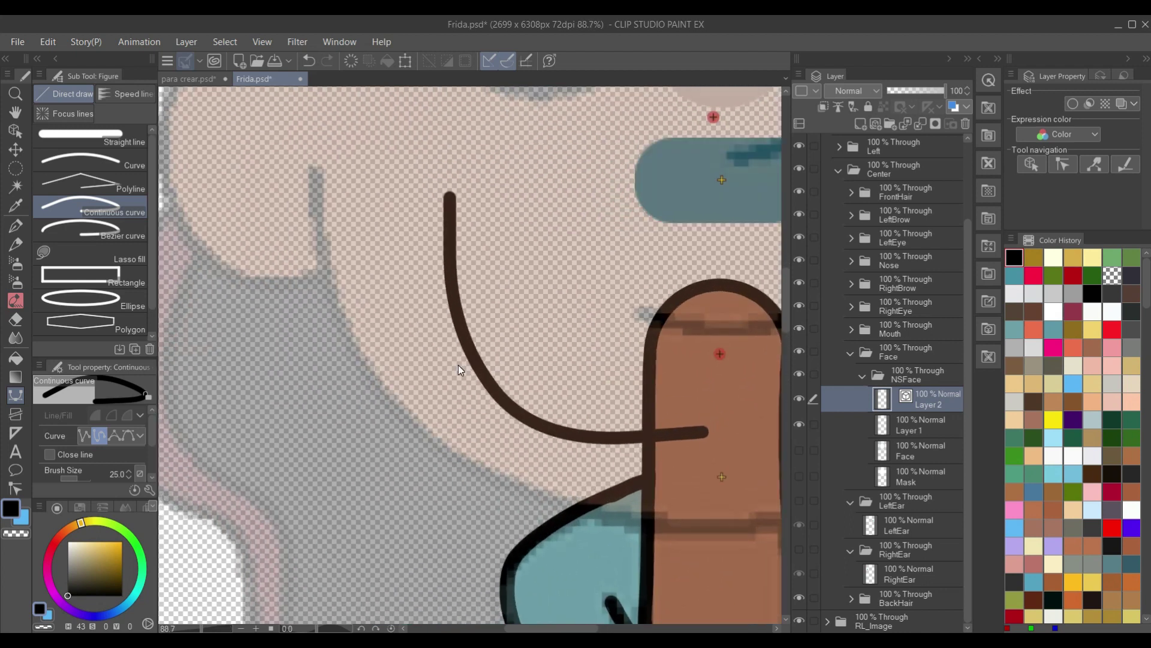
pyautogui.hotkey('ctrl', 'z')
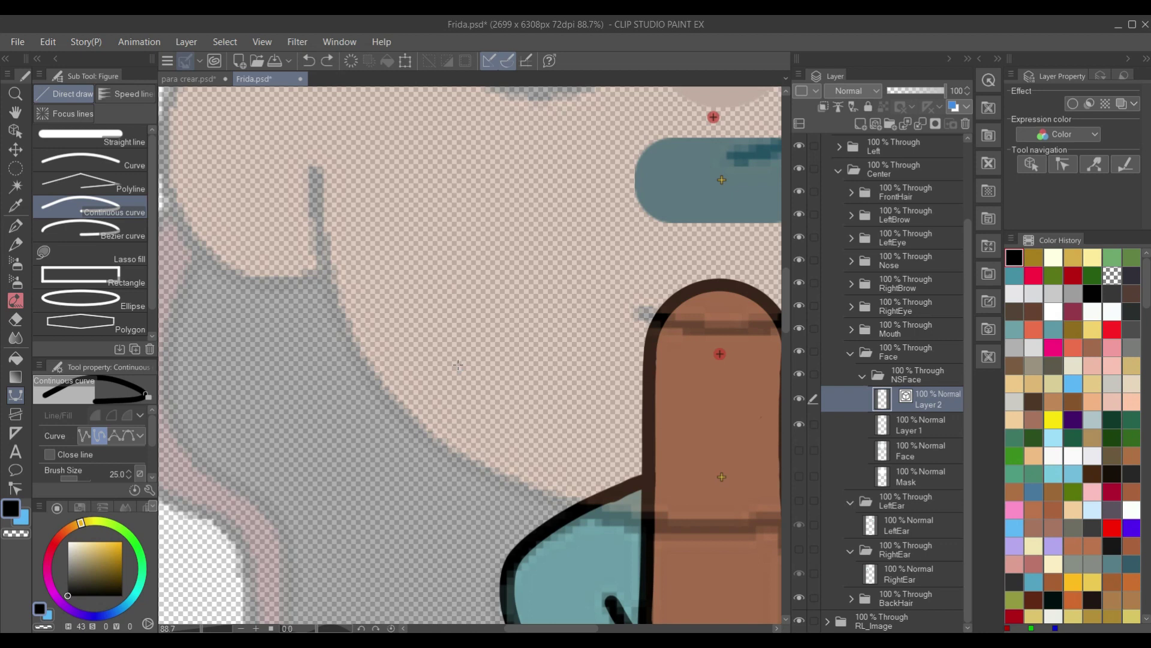
# Compare Continuous curve test lines at brush sizes 40 and 25 beside the neck outline, undoing both
pyautogui.click(593, 317)
pyautogui.doubleClick(594, 438)
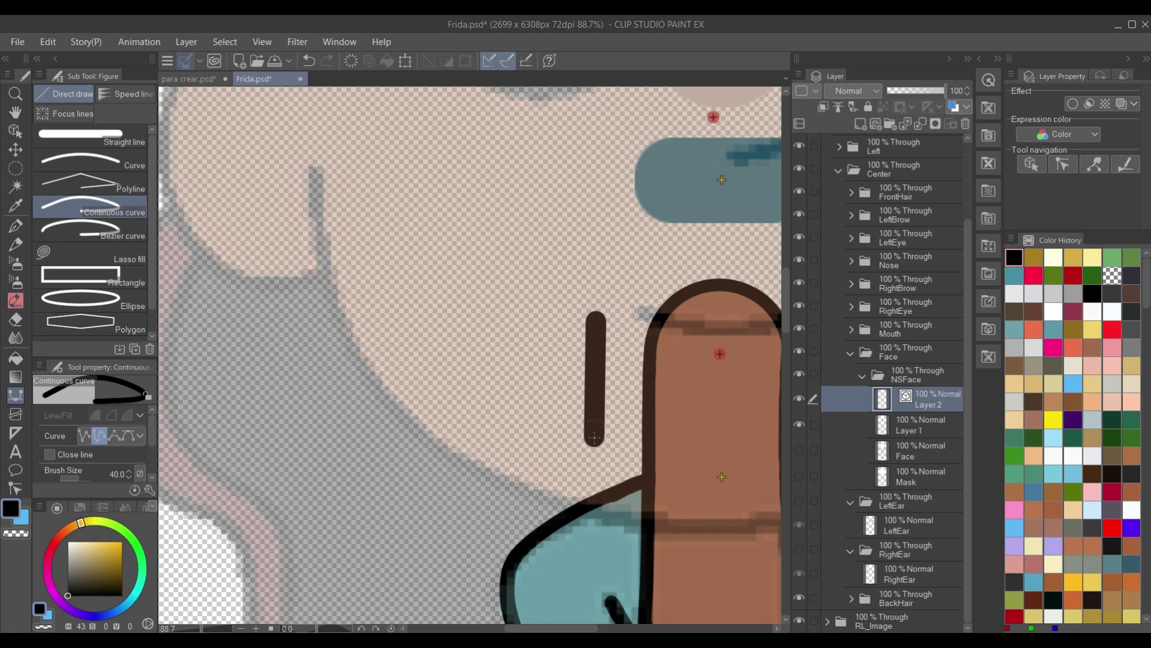
pyautogui.hotkey('ctrl', 'z')
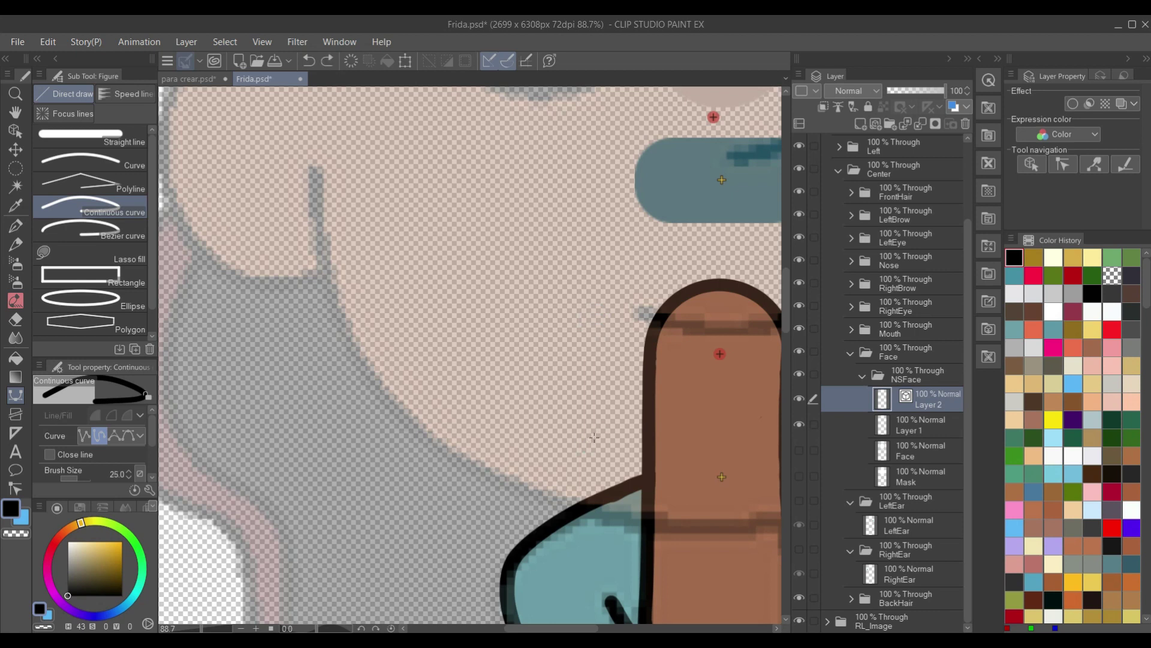
pyautogui.click(533, 359)
pyautogui.doubleClick(532, 463)
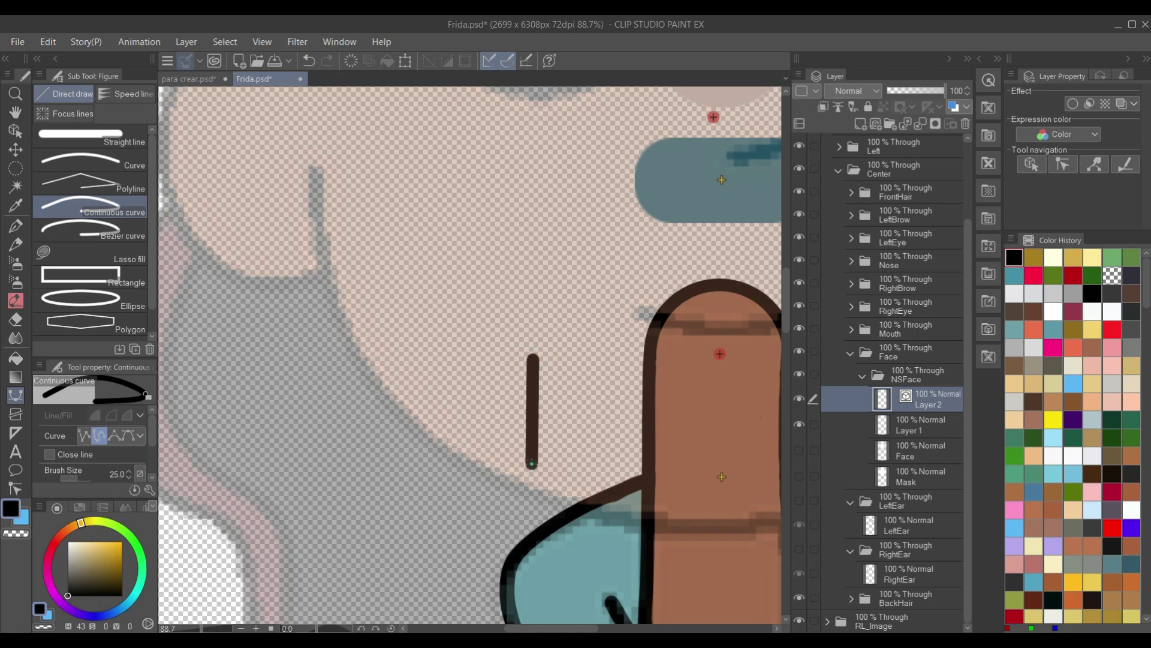
pyautogui.scroll(3, 523, 451)
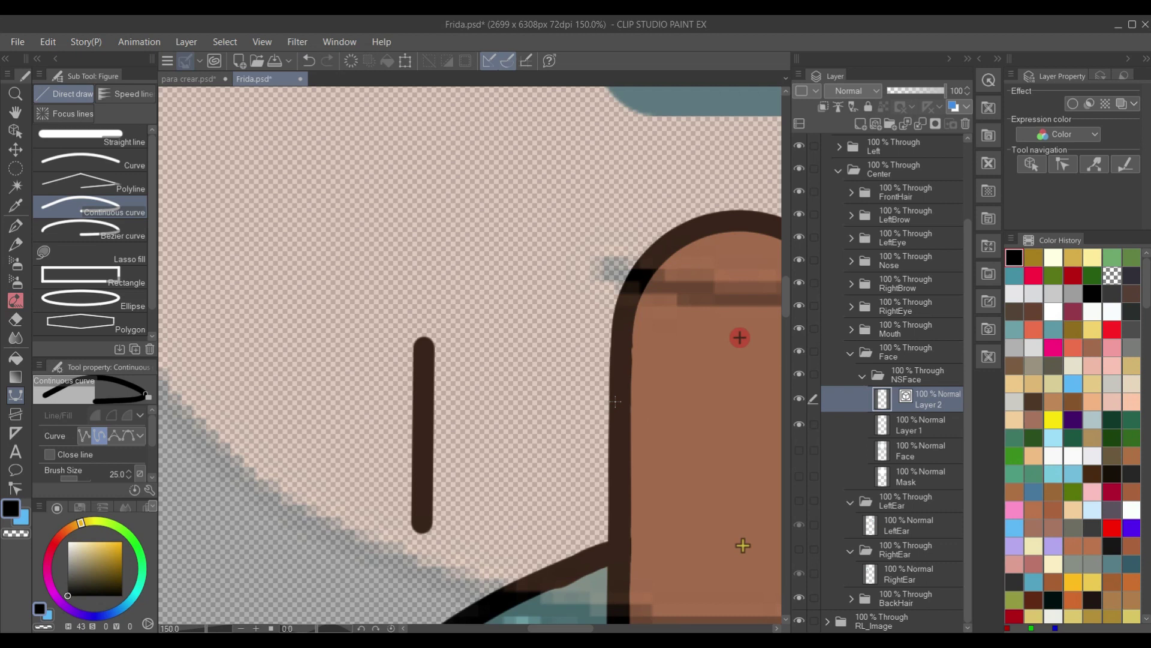
pyautogui.hotkey('ctrl', 'z')
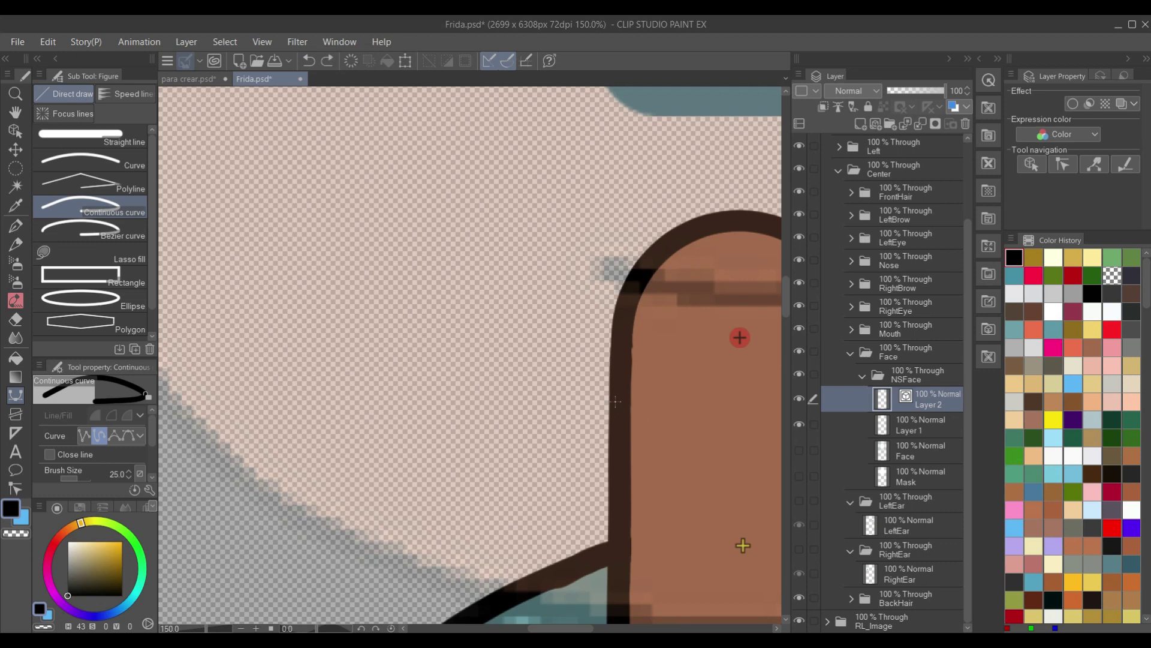
# Compare Continuous curve test strokes at brush sizes 30 and 25 beside the neck, and undo them, keeping size 25
pyautogui.click(434, 333)
pyautogui.click(439, 471)
pyautogui.doubleClick(531, 497)
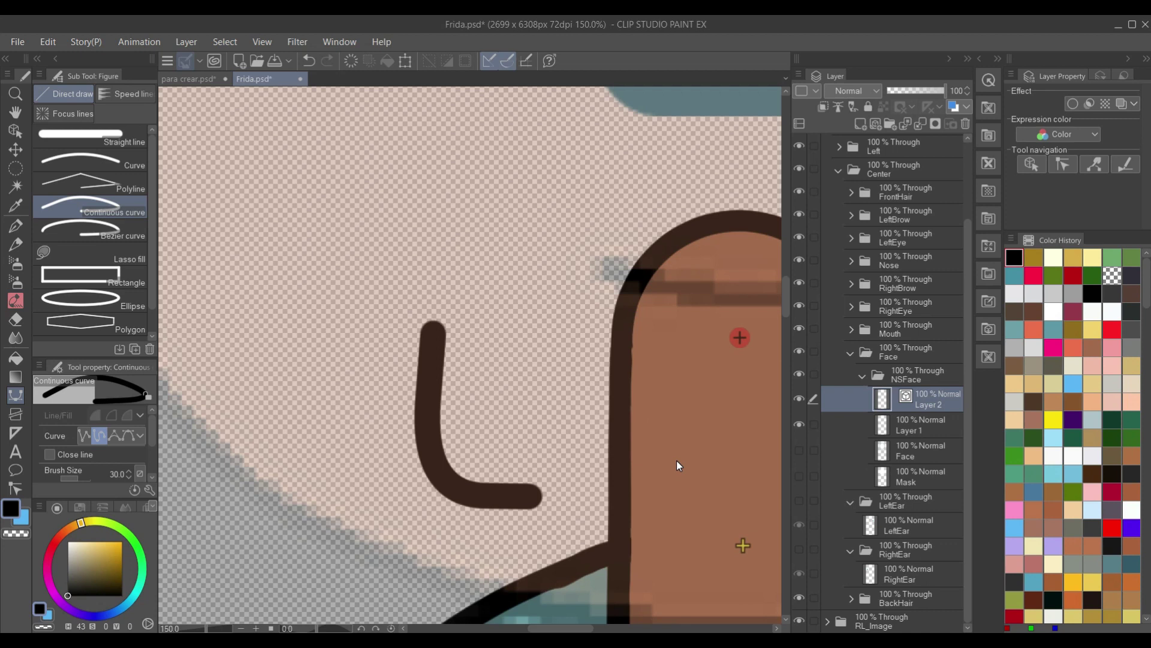
pyautogui.hotkey('ctrl', 'z')
pyautogui.click(383, 140)
pyautogui.doubleClick(376, 274)
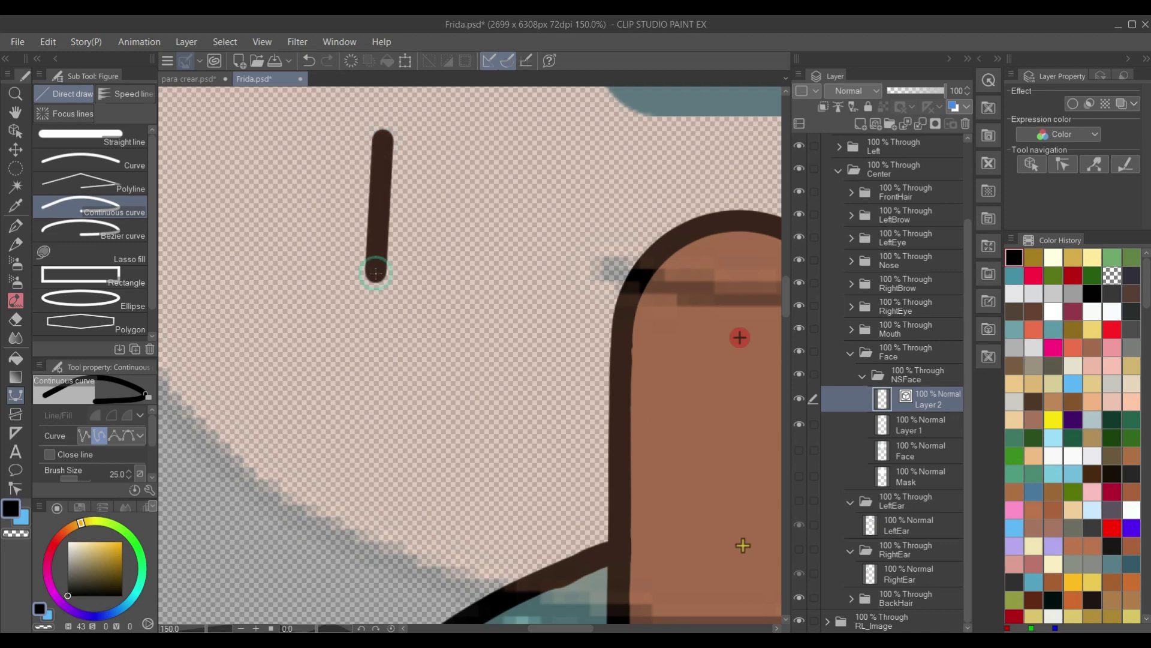
pyautogui.hotkey('ctrl', 'a')
pyautogui.scroll(-4, 376, 274)
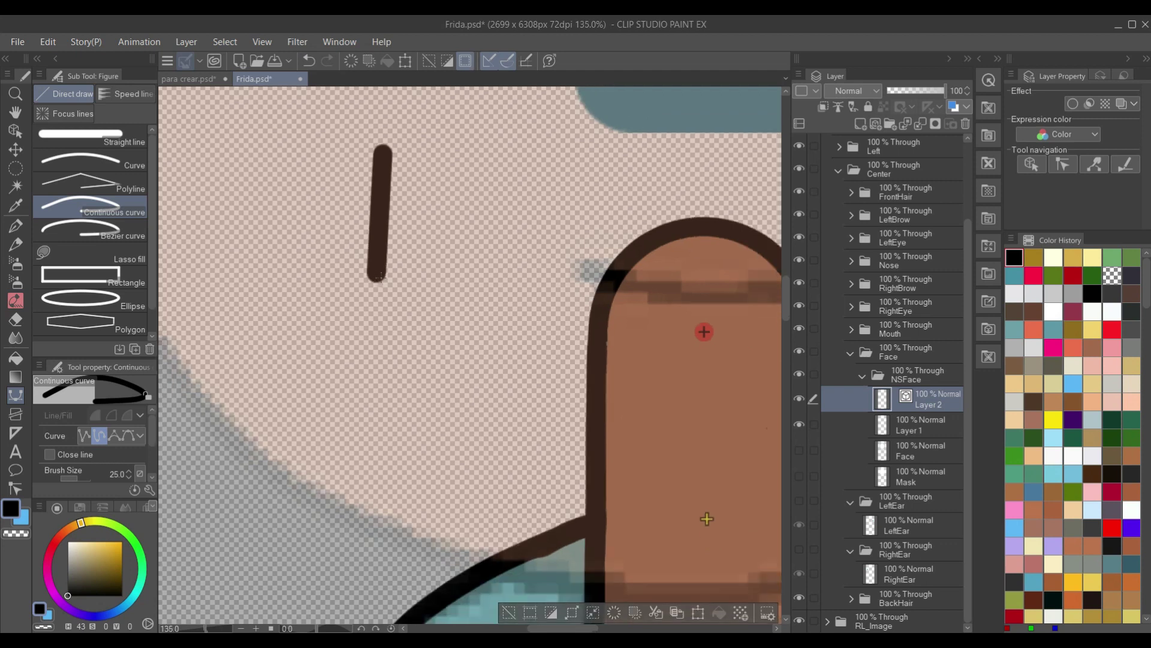
pyautogui.hotkey('ctrl', 'z')
pyautogui.hotkey('ctrl', 'z')
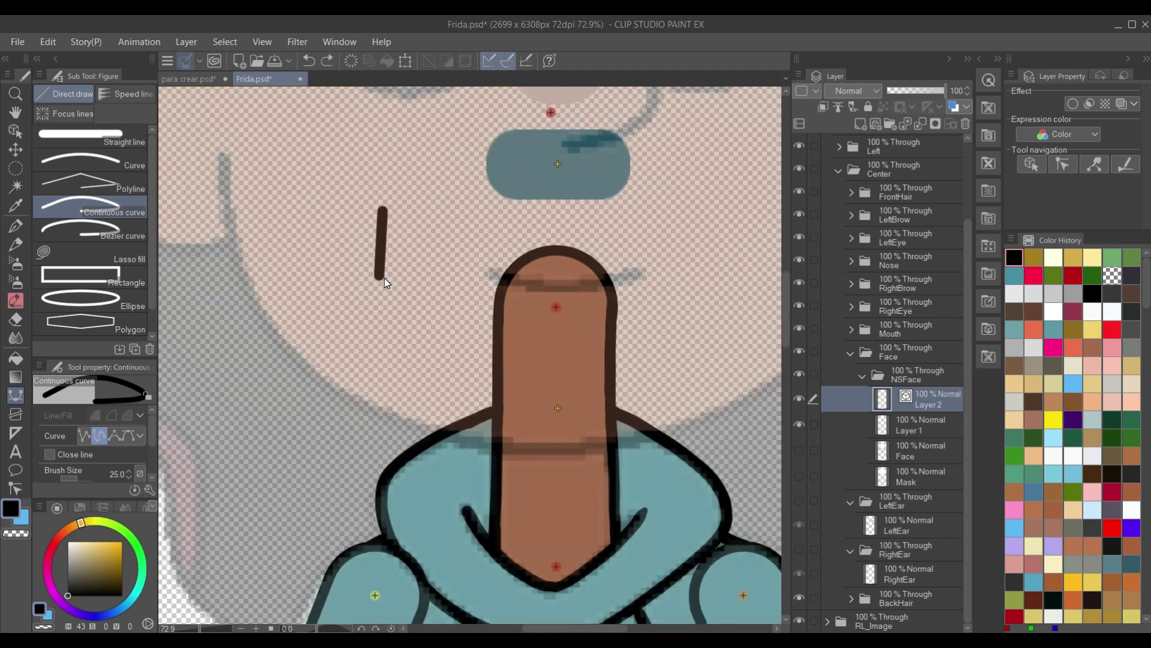
pyautogui.scroll(-2, 386, 275)
pyautogui.scroll(-3, 386, 274)
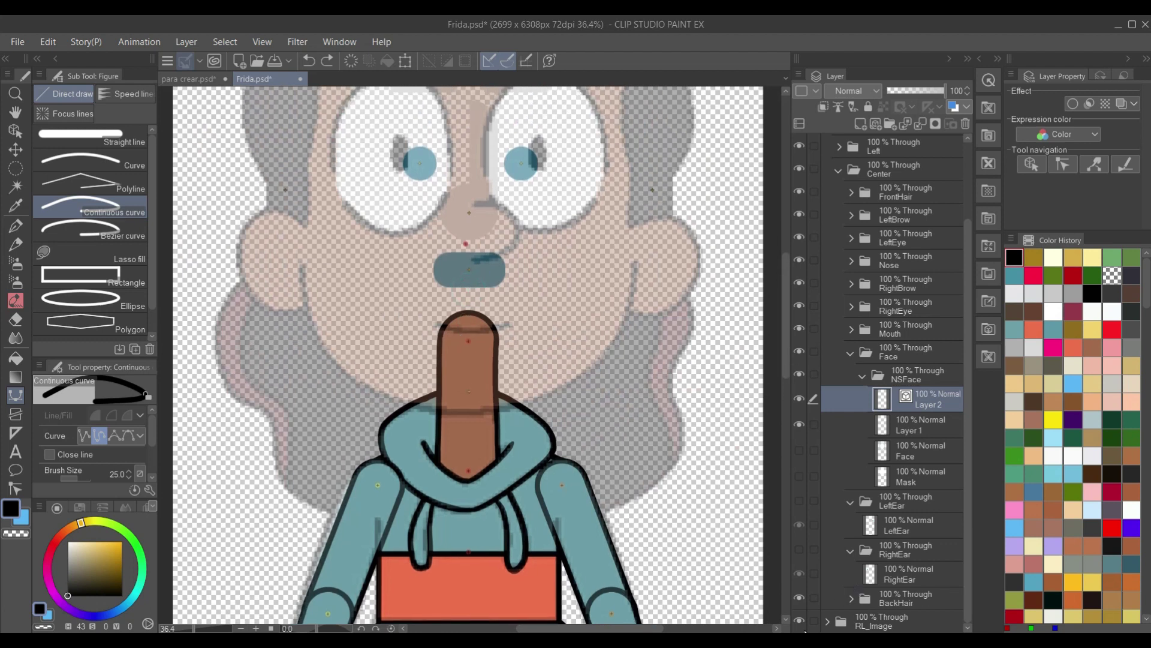
pyautogui.hotkey('ctrl', 'z')
# Hide the RL_Image body folder and start a size 25 continuous curve down the face's right-hand side, following the reference jaw
pyautogui.scroll(-2, 285, 268)
pyautogui.moveTo(318, 234); pyautogui.dragTo(351, 356)
pyautogui.scroll(1, 467, 350)
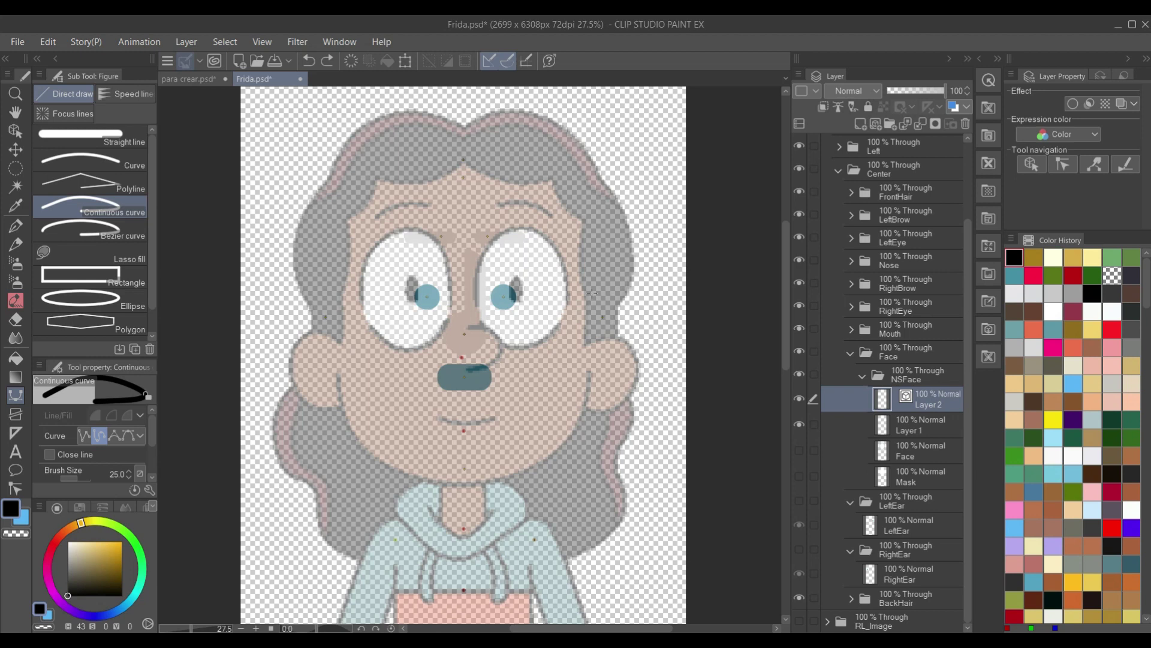
pyautogui.click(597, 235)
pyautogui.click(599, 295)
pyautogui.click(592, 371)
pyautogui.click(582, 416)
pyautogui.click(562, 449)
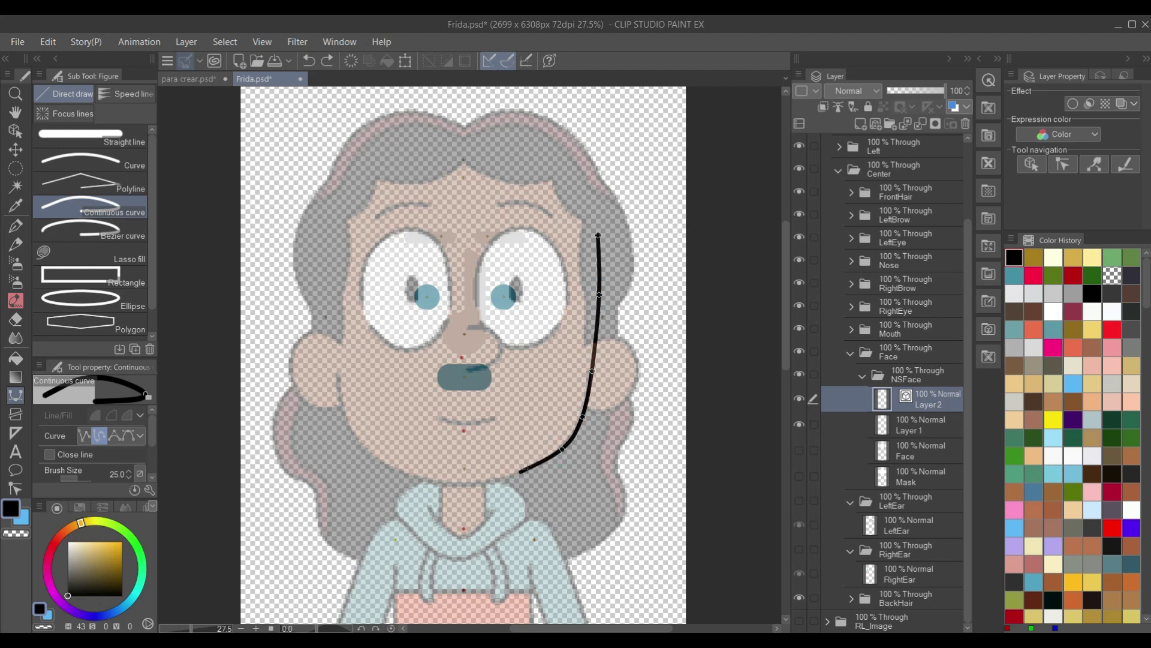
pyautogui.click(523, 470)
# Continue the face curve along the chin and up the left-hand jaw and temple of the reference
pyautogui.click(487, 482)
pyautogui.click(448, 482)
pyautogui.click(404, 472)
pyautogui.click(367, 448)
pyautogui.click(344, 405)
pyautogui.click(339, 375)
pyautogui.click(333, 322)
pyautogui.click(330, 251)
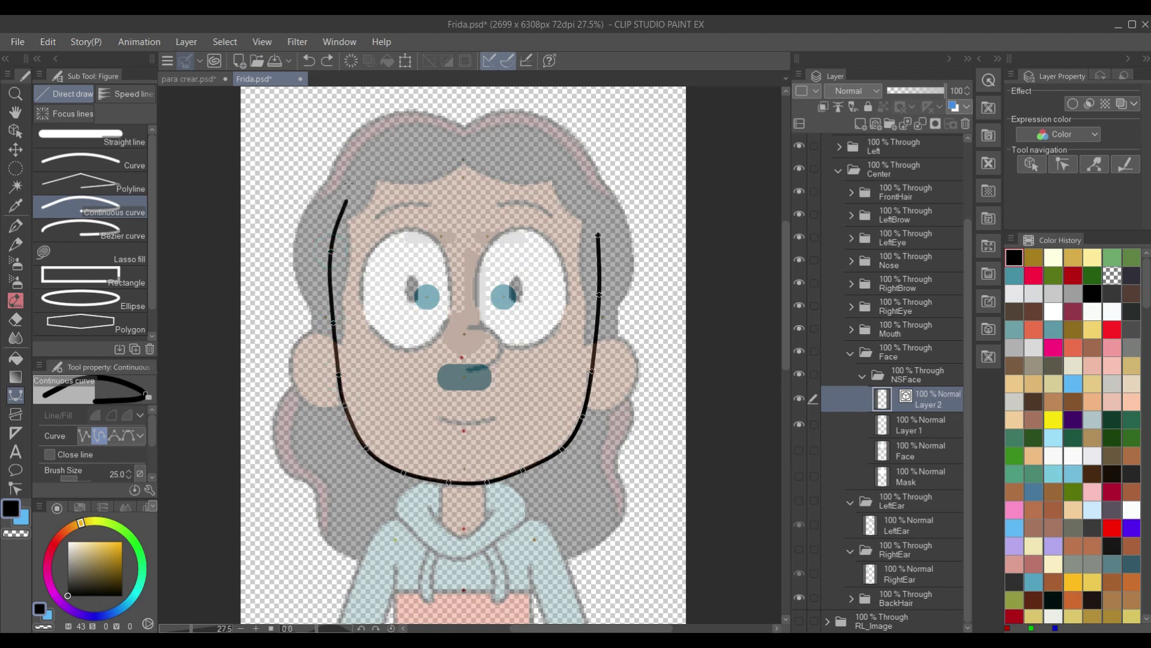
# Carry the face curve over the forehead beneath the hair and close the outline at its starting point
pyautogui.click(349, 183)
pyautogui.click(411, 157)
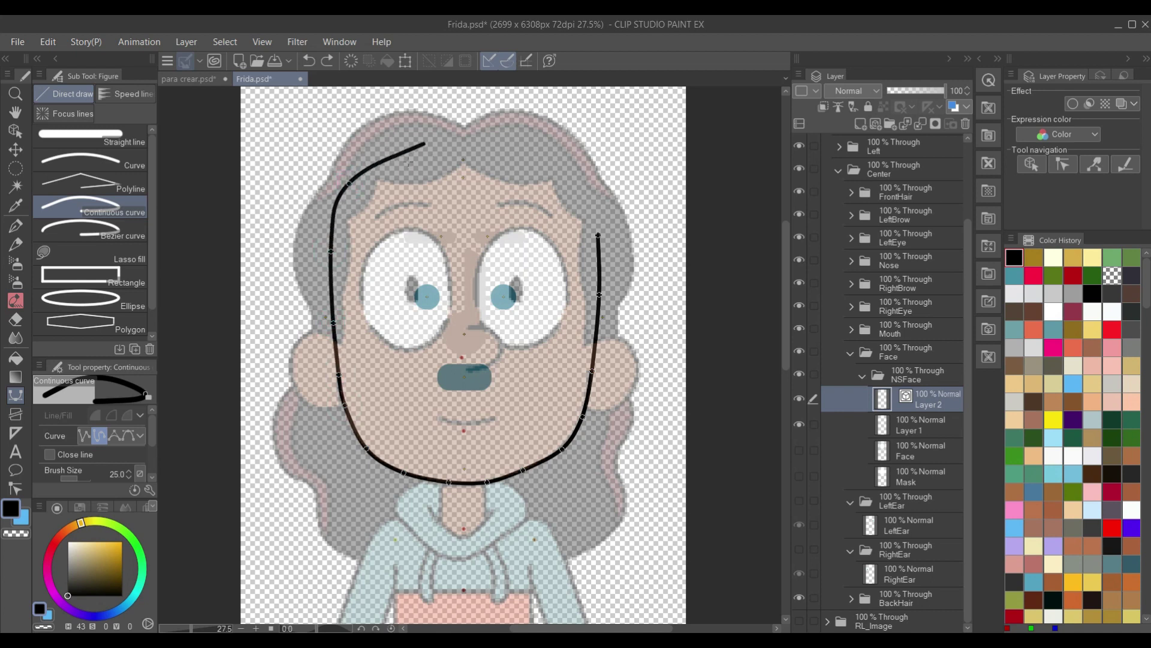
pyautogui.click(513, 149)
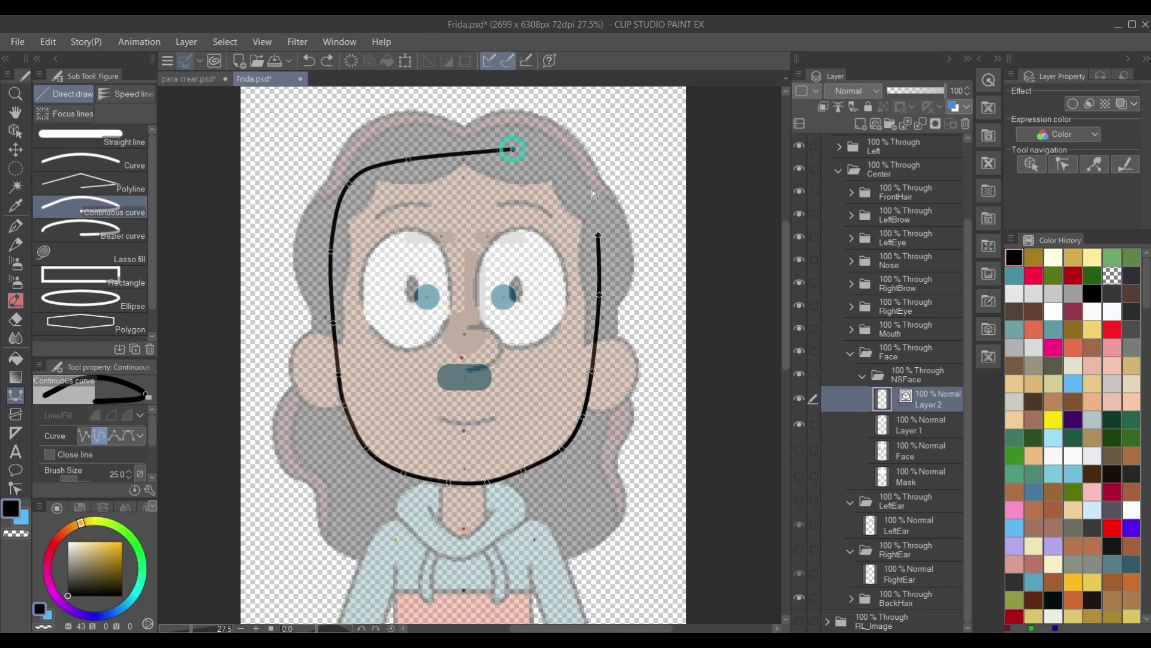
pyautogui.click(547, 160)
pyautogui.click(592, 190)
pyautogui.doubleClick(600, 237)
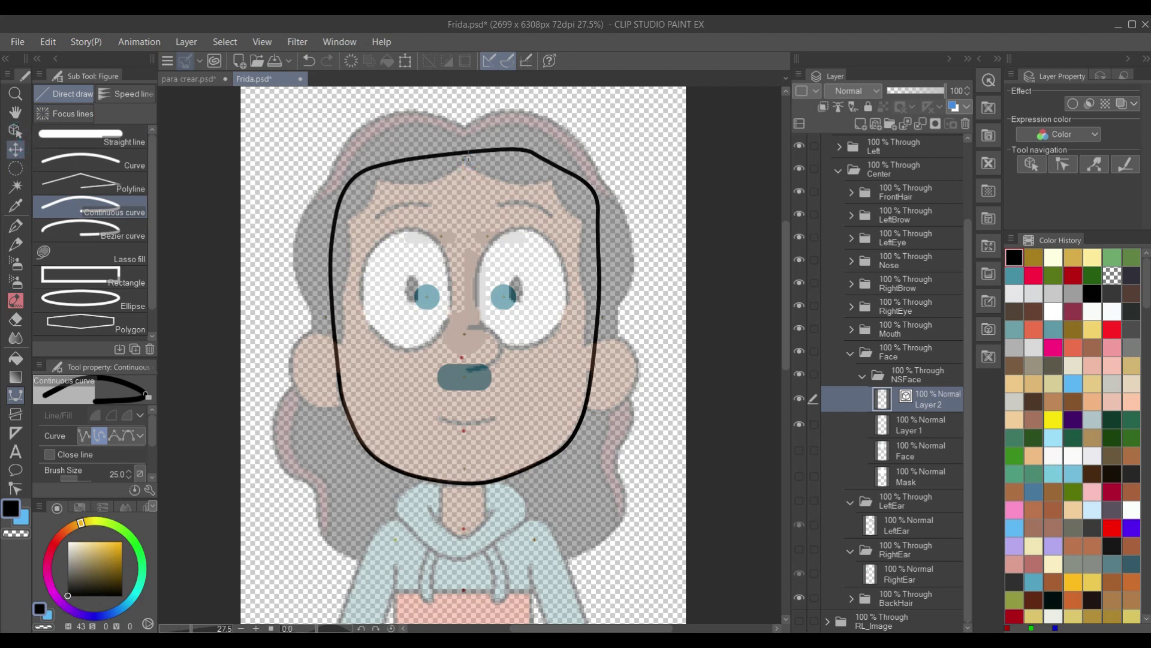
# Select the face outline with the Object tool and reposition its upper control points to round the top of the head evenly
pyautogui.click(16, 129)
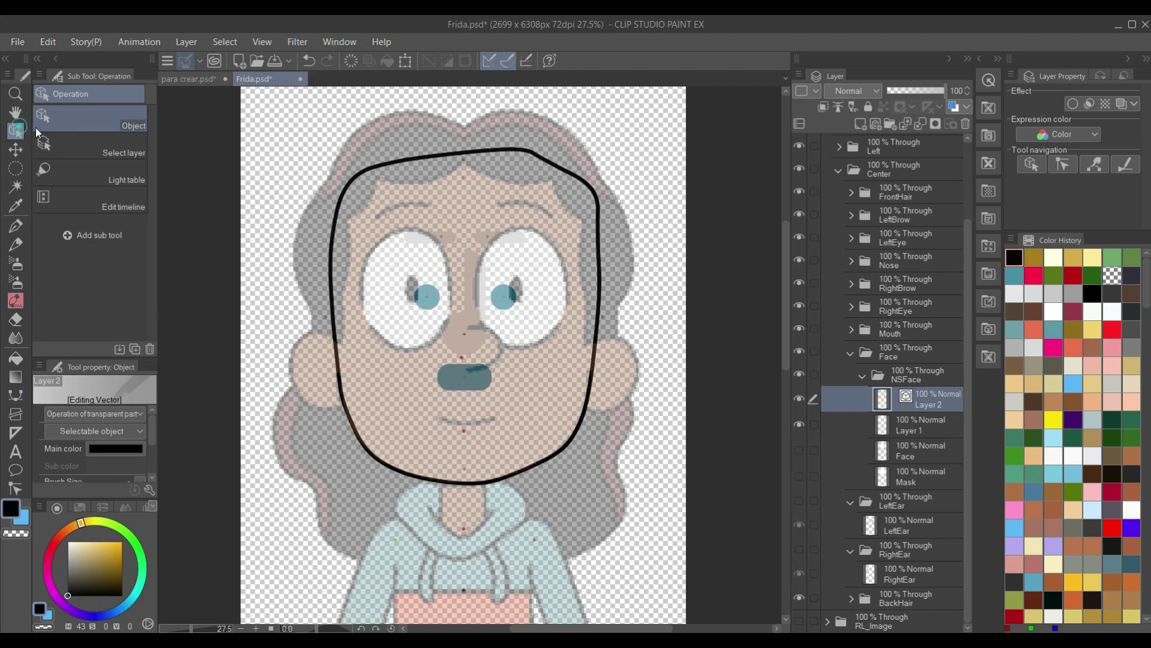
pyautogui.click(458, 156)
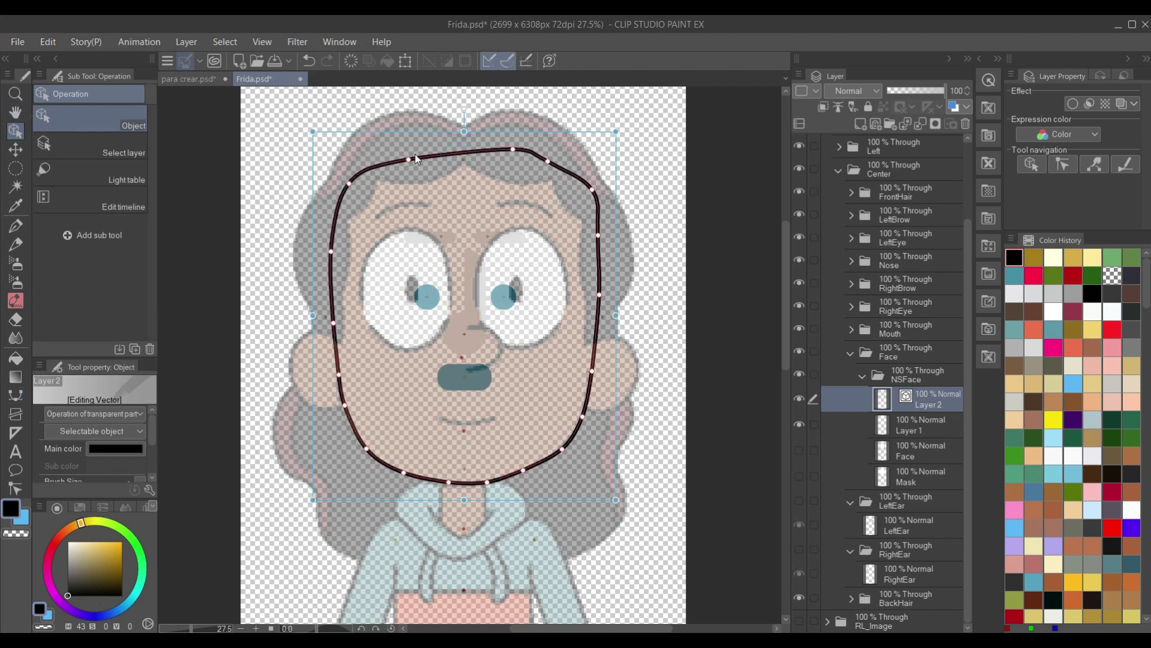
pyautogui.moveTo(412, 159)
pyautogui.mouseDown()
pyautogui.moveTo(404, 138)
pyautogui.moveTo(413, 148)
pyautogui.mouseUp()
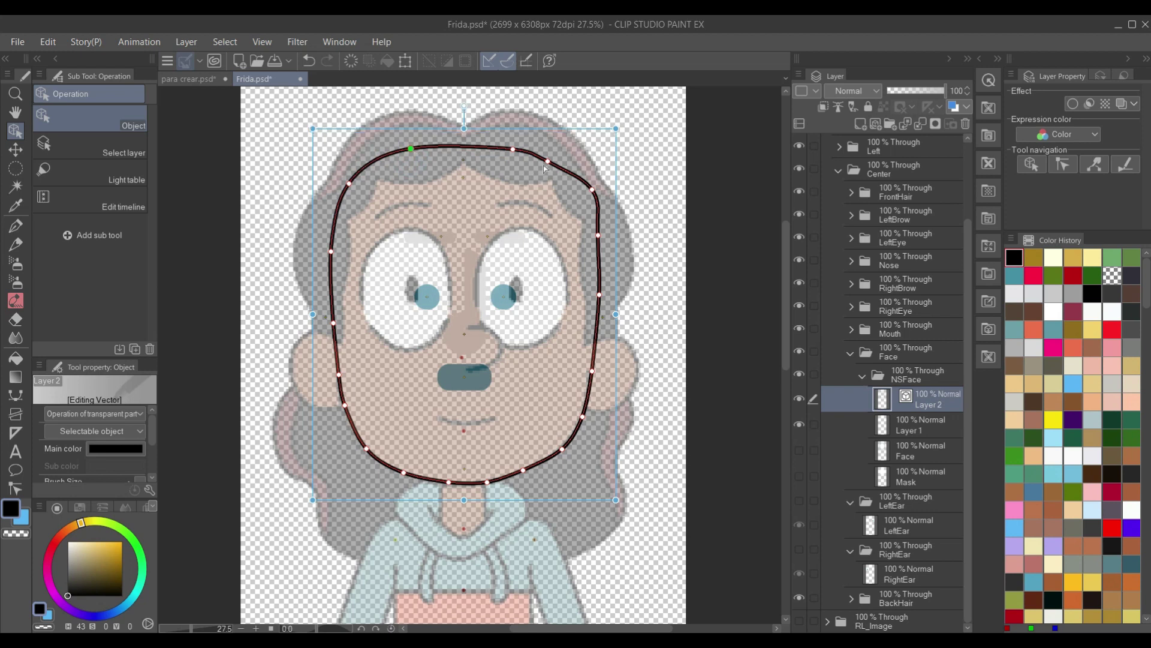
pyautogui.moveTo(547, 162); pyautogui.dragTo(472, 147)
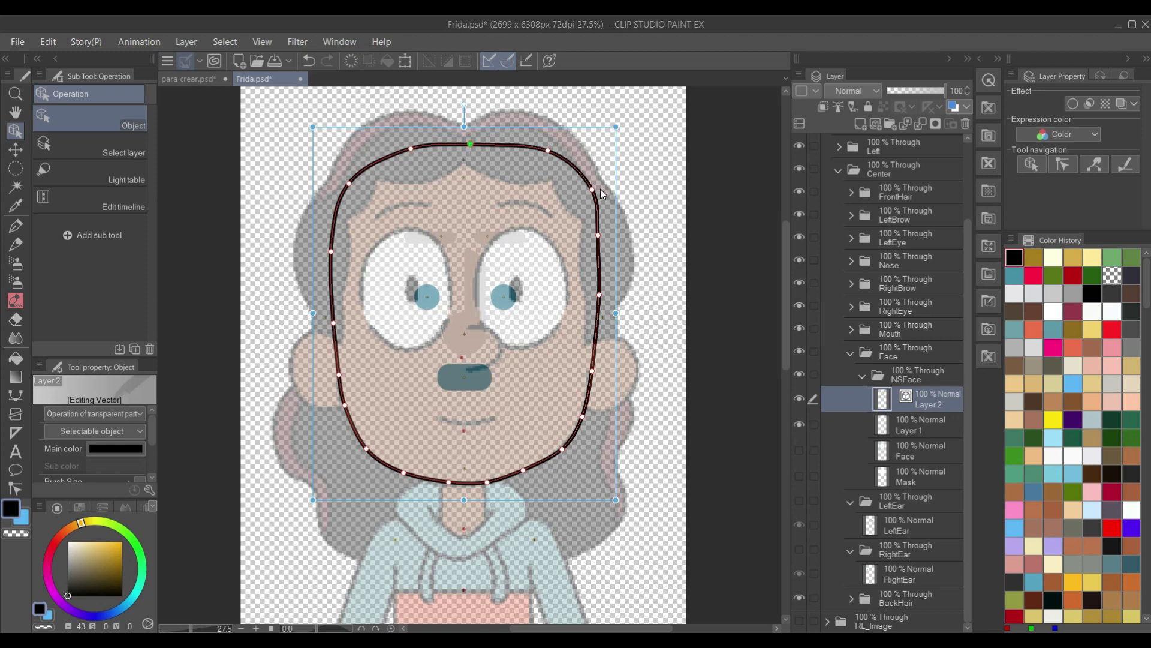
pyautogui.click(666, 216)
pyautogui.click(593, 192)
pyautogui.moveTo(593, 193); pyautogui.dragTo(584, 180)
pyautogui.click(470, 143)
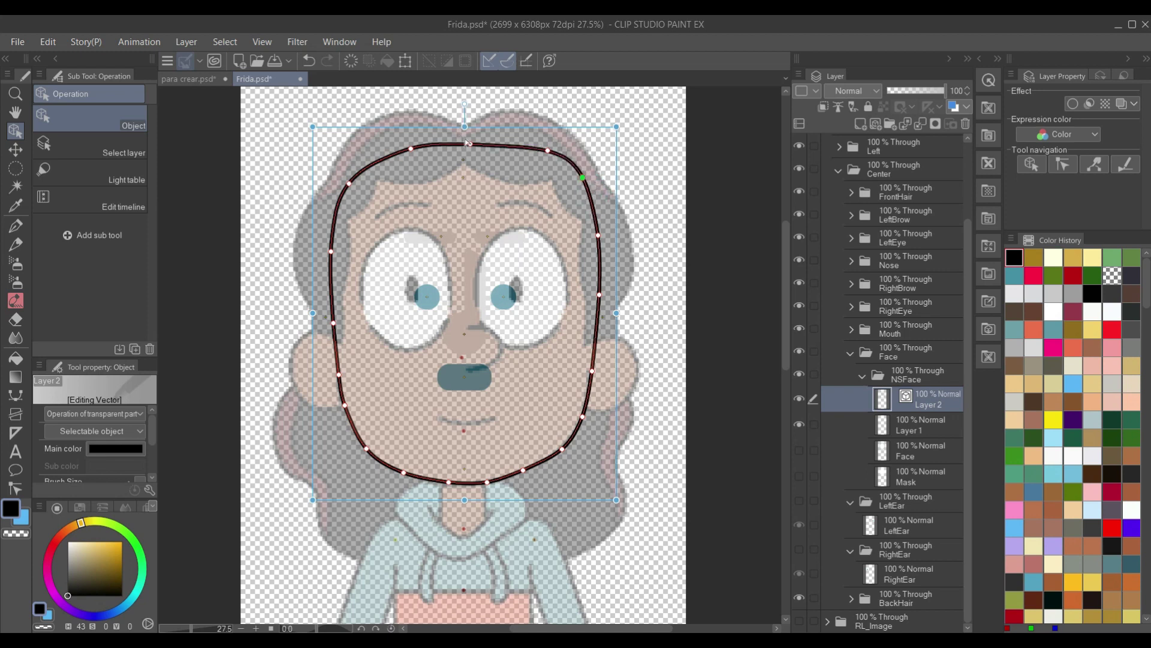
pyautogui.moveTo(470, 142); pyautogui.dragTo(470, 139)
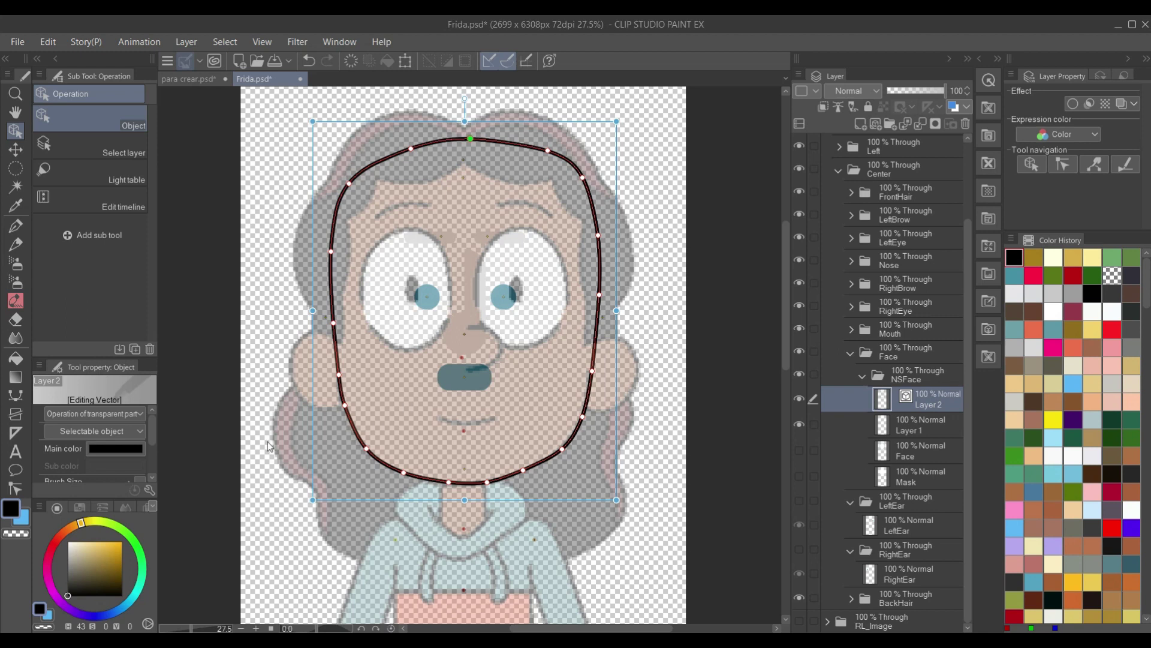
# Switch to the Control point correction tool and move the right-hand jaw point slightly outward to round the jaw
pyautogui.click(343, 403)
pyautogui.press('y')
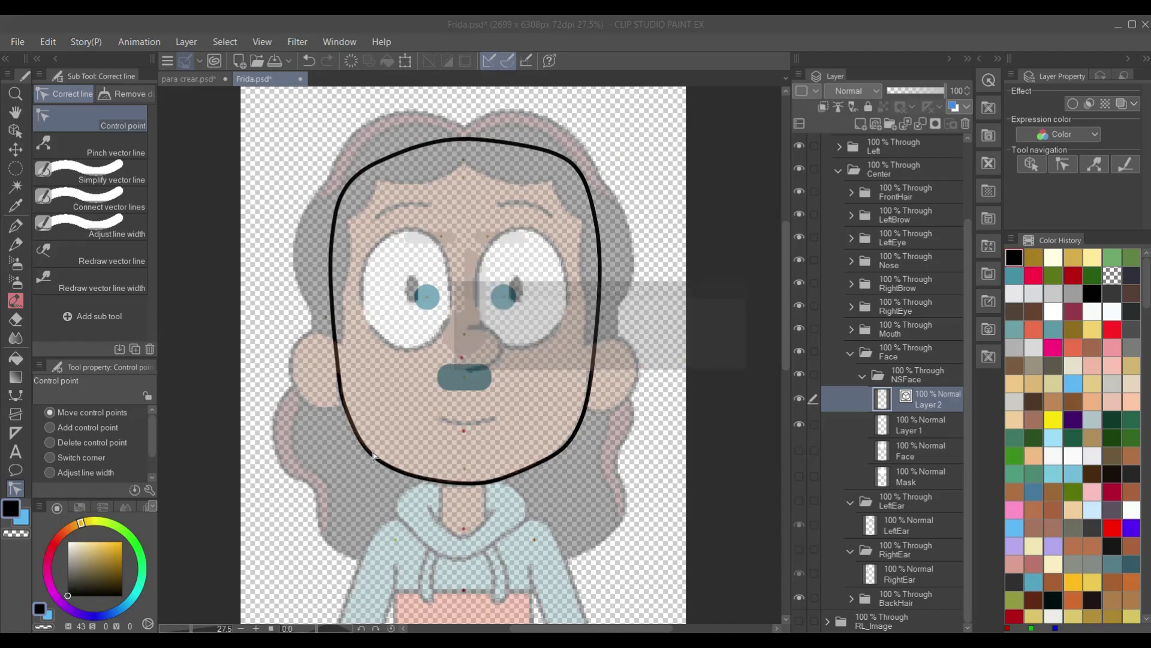
pyautogui.scroll(1, 362, 448)
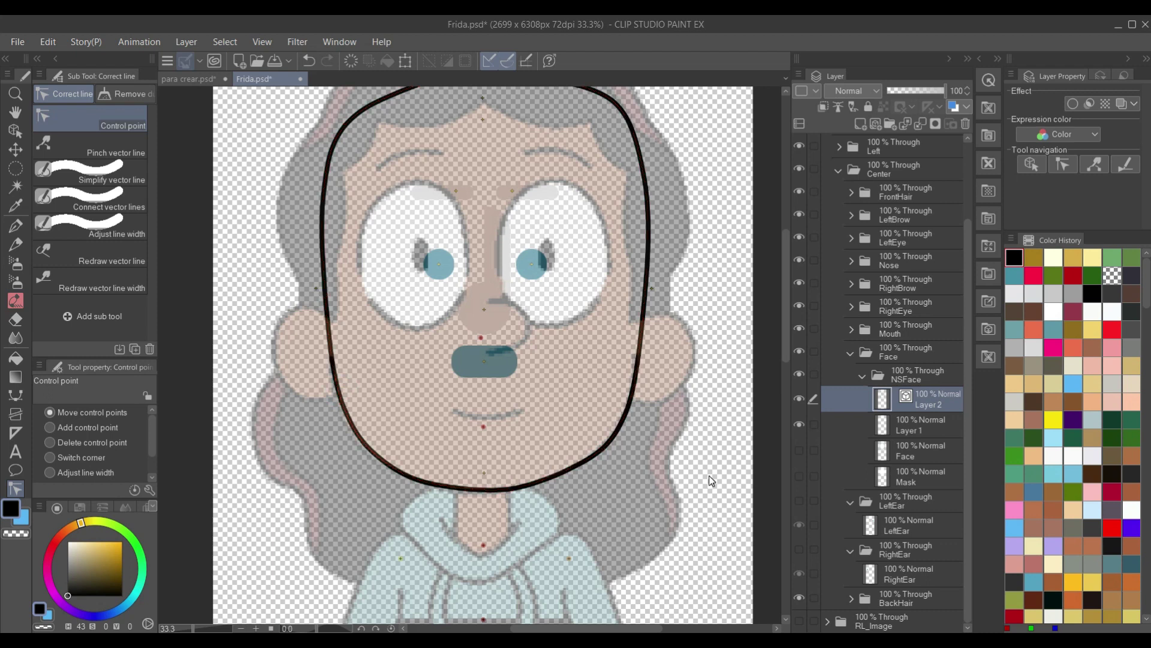
pyautogui.click(602, 447)
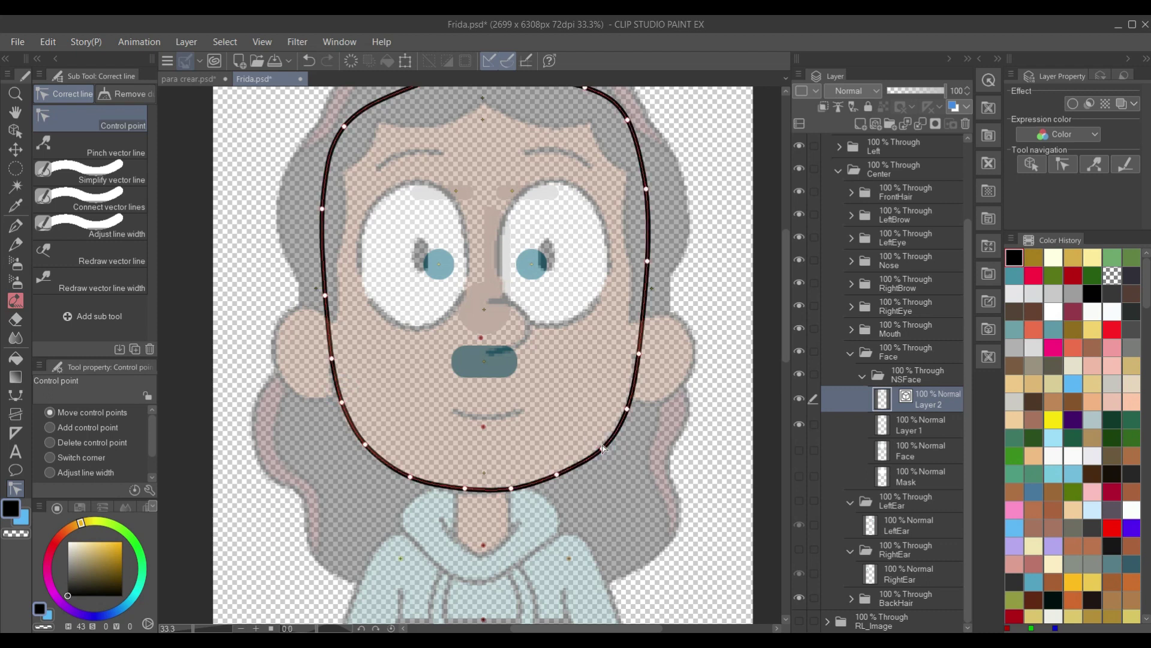
pyautogui.moveTo(602, 446); pyautogui.dragTo(610, 456)
pyautogui.scroll(-2, 611, 461)
pyautogui.scroll(1, 623, 458)
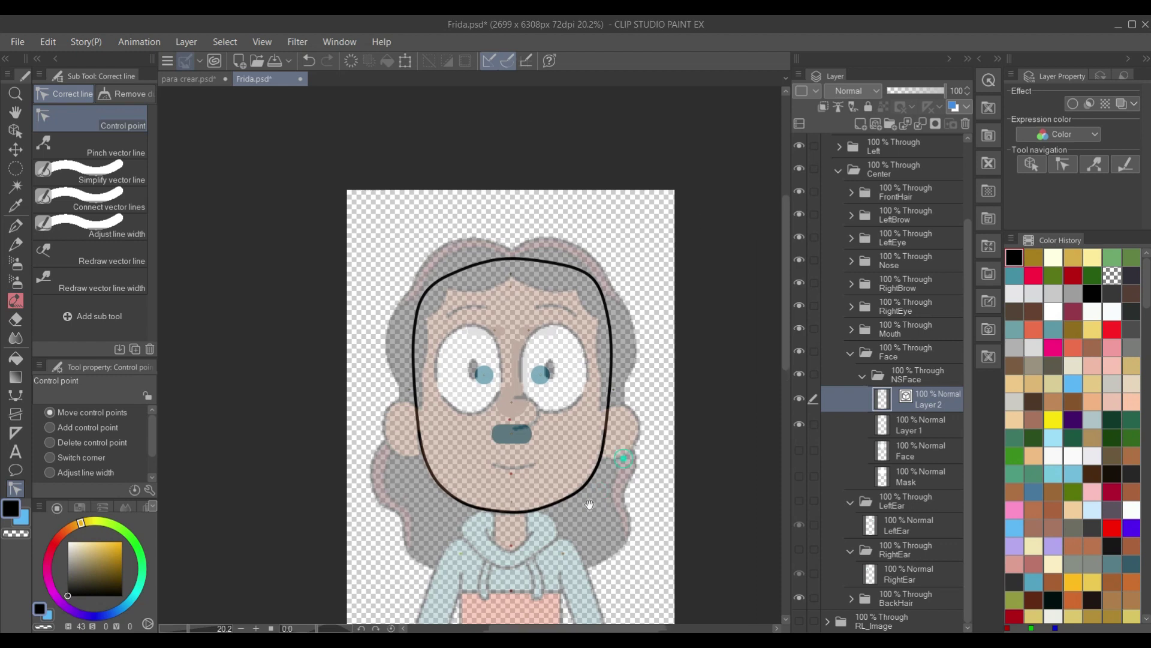
pyautogui.moveTo(579, 306)
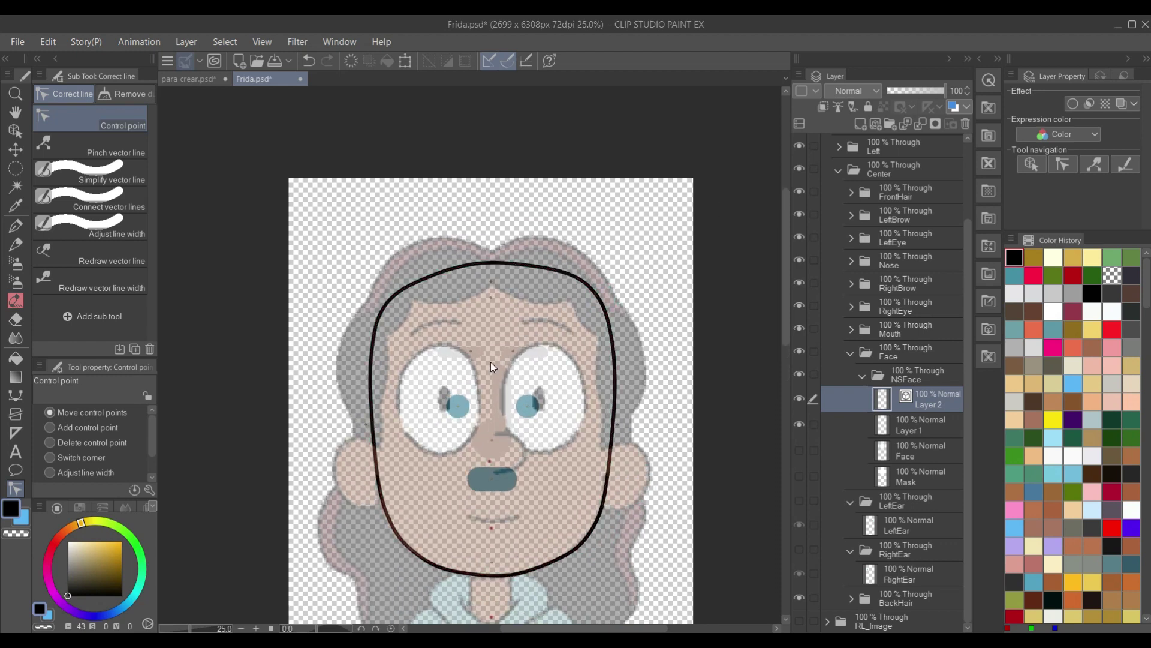
pyautogui.scroll(-2, 512, 377)
pyautogui.moveTo(596, 428); pyautogui.dragTo(599, 382)
pyautogui.scroll(2, 591, 390)
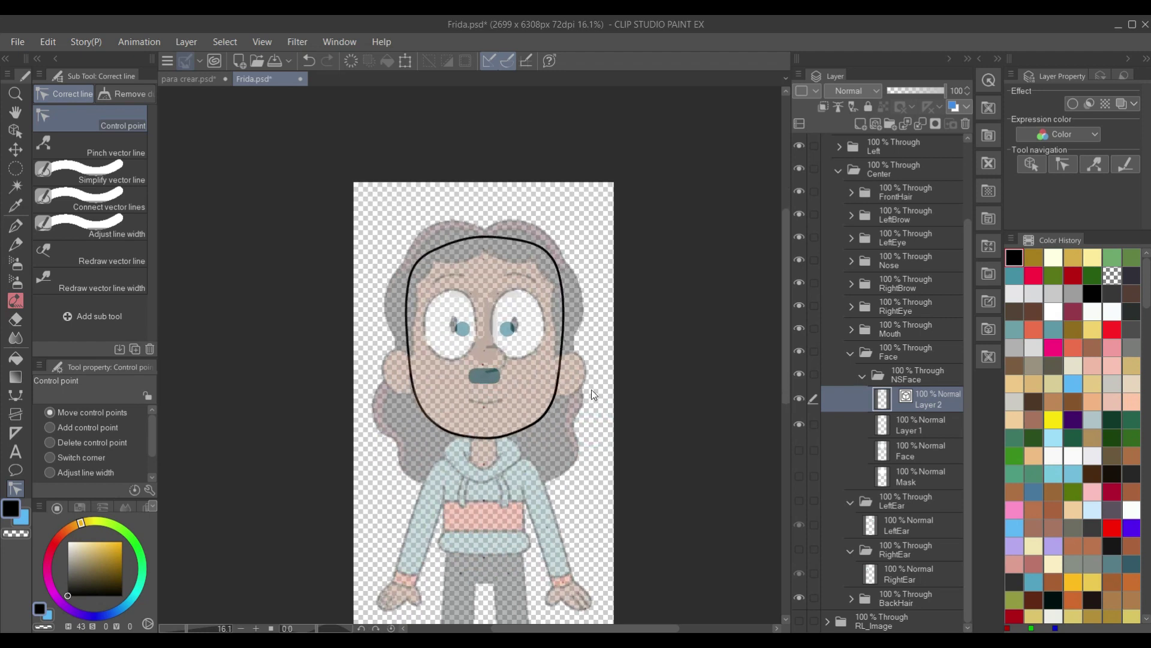
pyautogui.scroll(3, 864, 270)
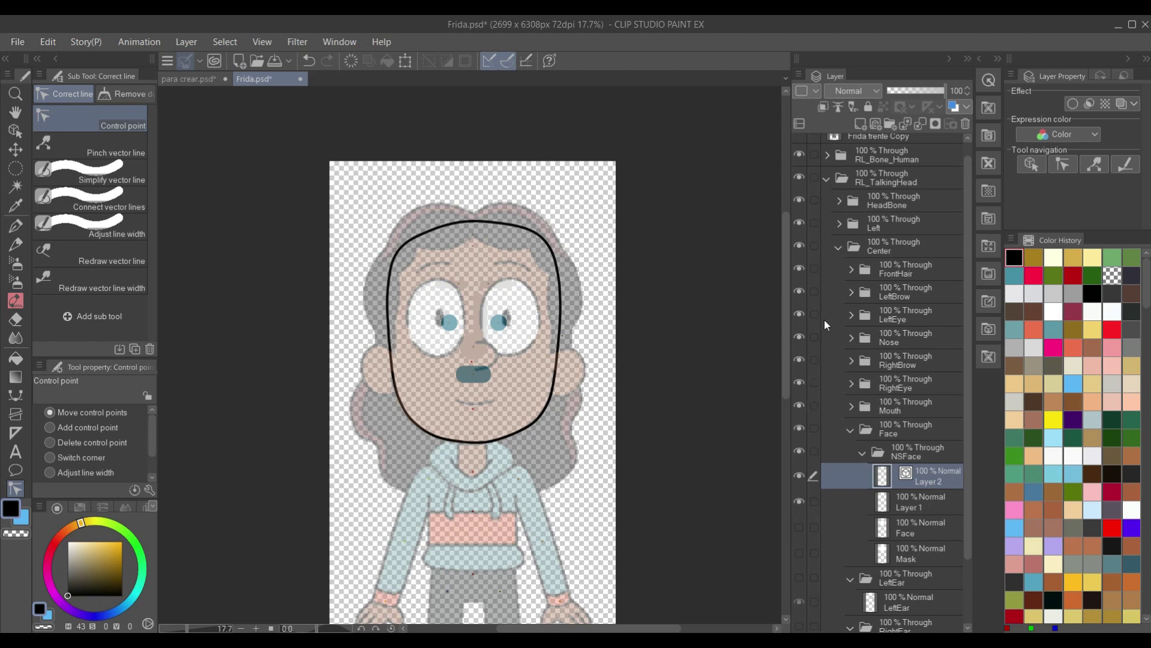
# Hide the Center group's FrontHair, LeftBrow, RightBrow, LeftEye, RightEye, Nose and Mouth folders
pyautogui.click(800, 316)
pyautogui.click(800, 292)
pyautogui.click(807, 361)
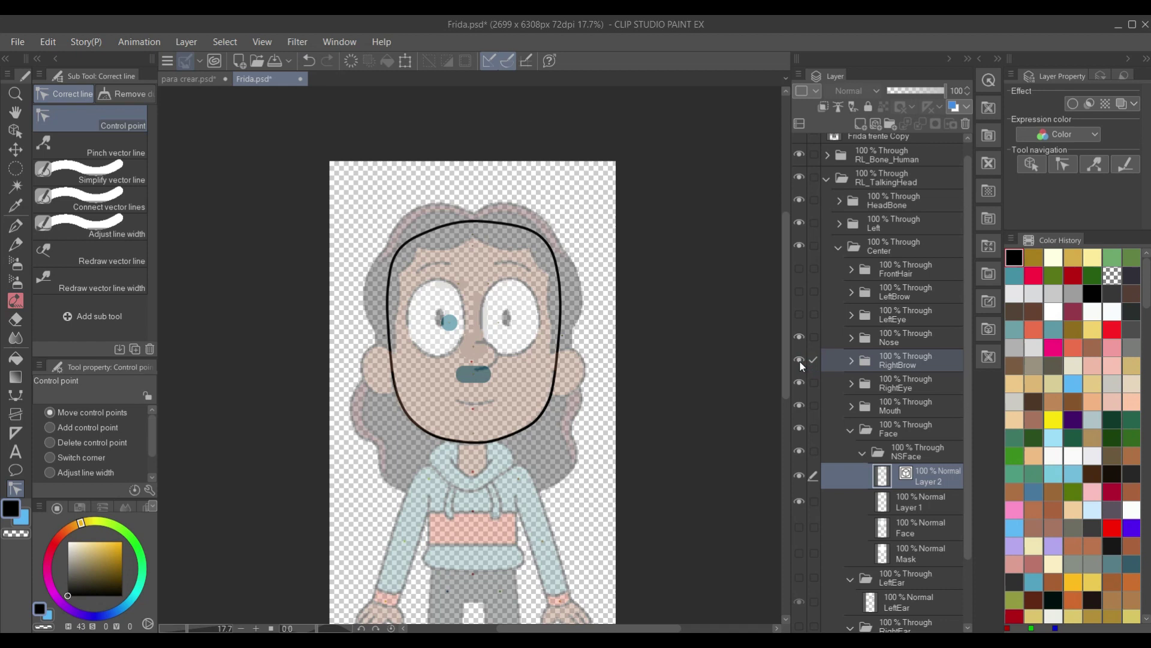
pyautogui.click(800, 361)
pyautogui.click(800, 337)
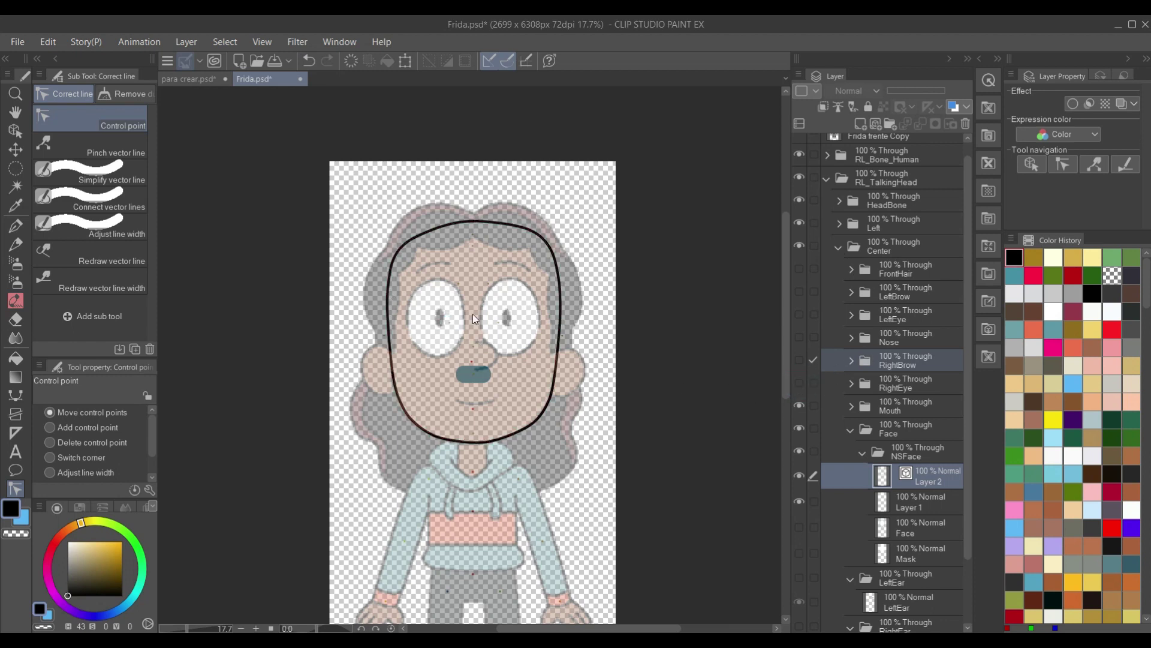
pyautogui.scroll(3, 473, 314)
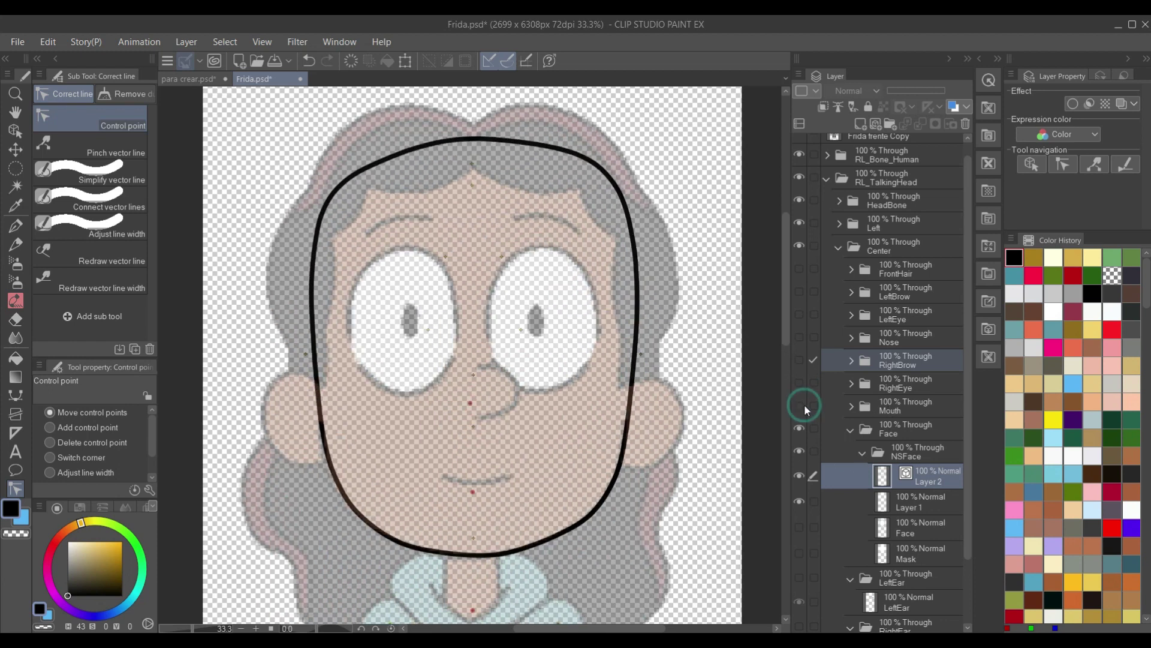
pyautogui.scroll(-4, 572, 396)
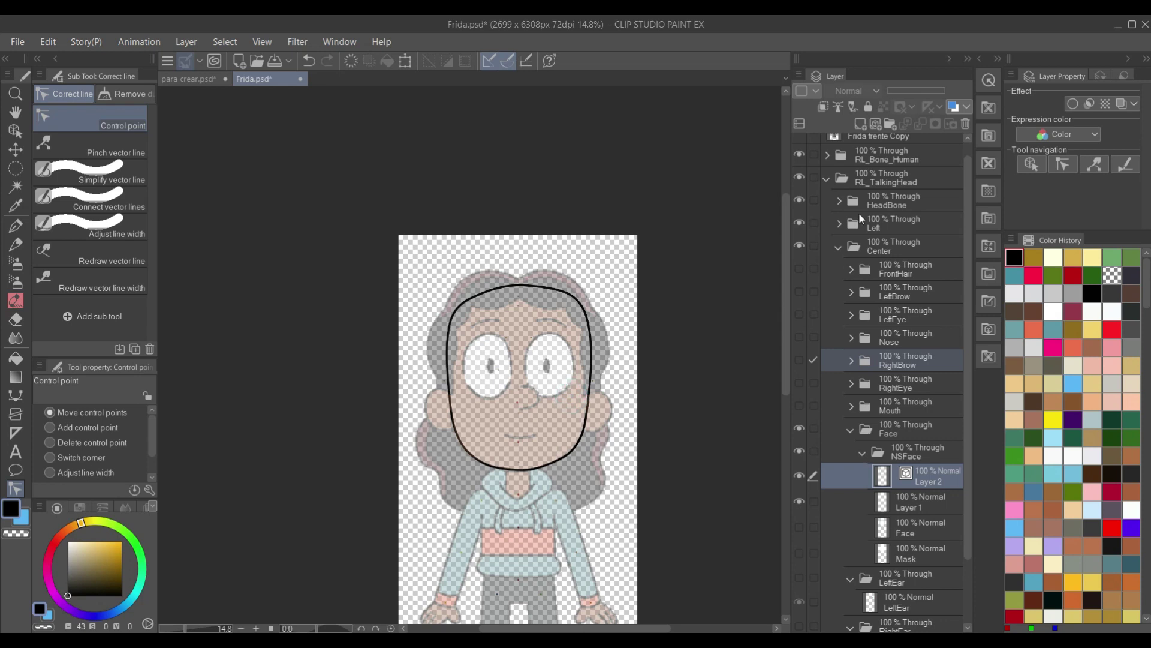
# Hide the RL_Bone_Human and HeadBone folders and the Frida frente Copy reference layer, leaving only the face outline
pyautogui.scroll(1, 864, 213)
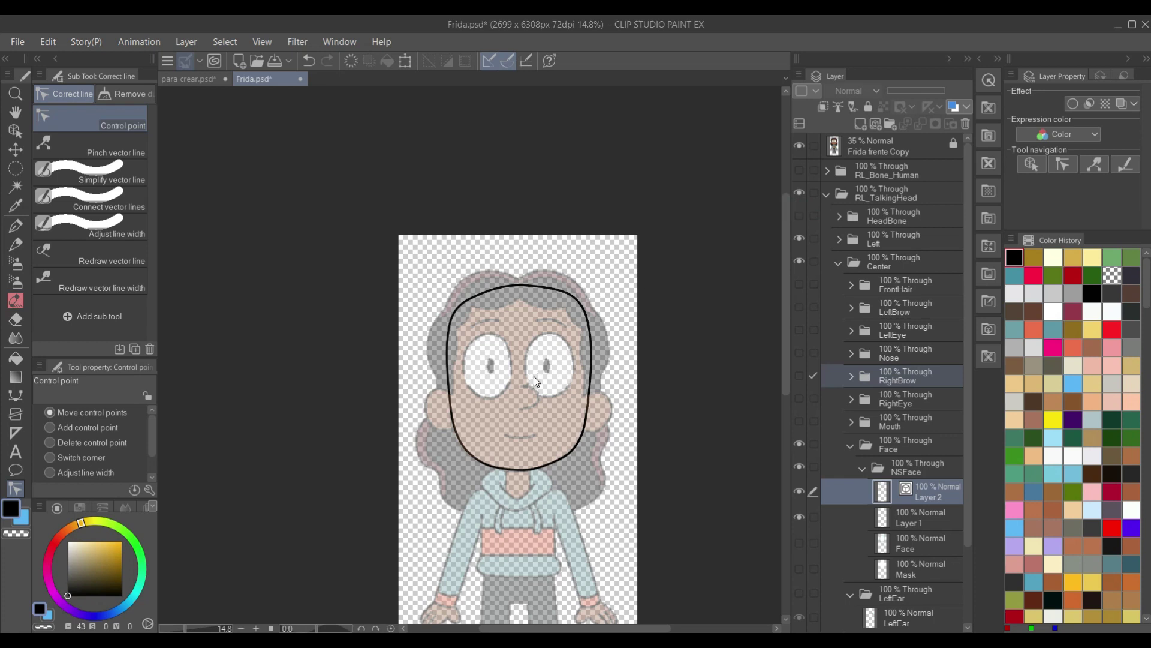
pyautogui.scroll(5, 534, 378)
pyautogui.scroll(-2, 534, 376)
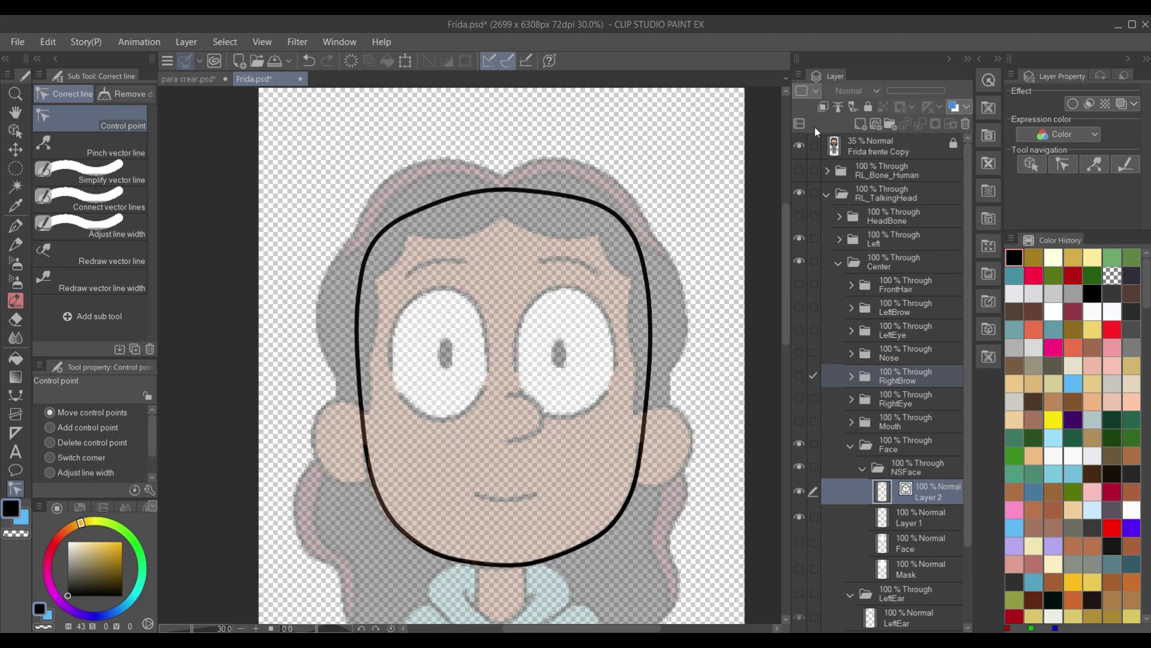
pyautogui.click(800, 145)
pyautogui.scroll(-4, 590, 366)
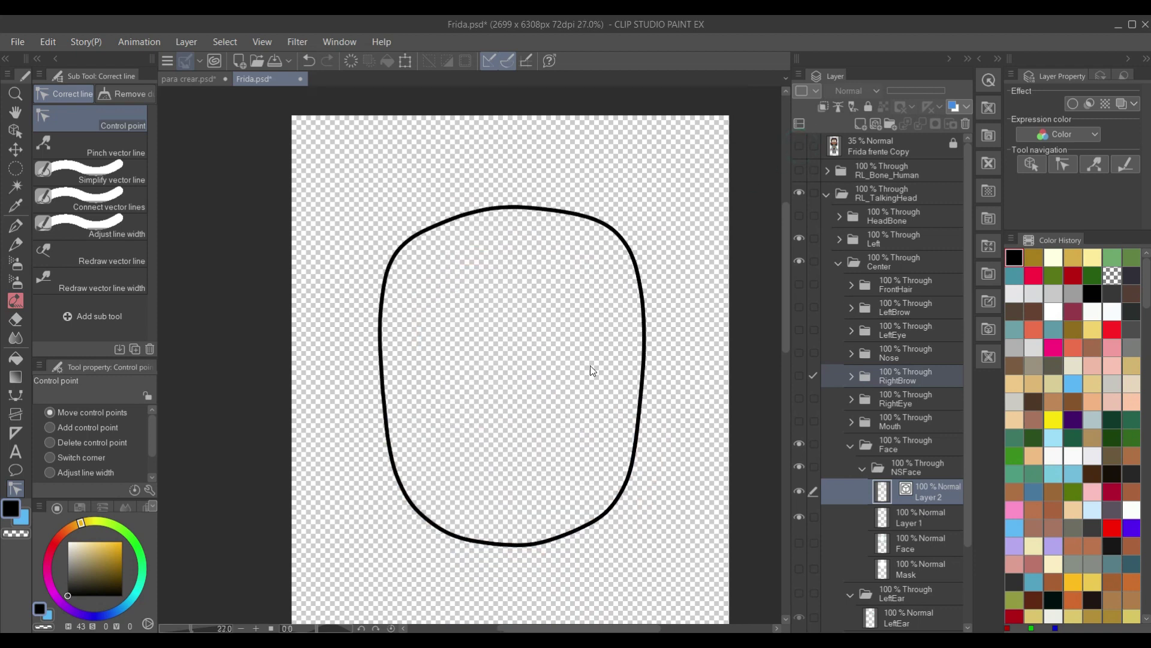
# Show the RL_Image body, sample the neck's brown skin color with the Eyedropper, and hide the body again
pyautogui.moveTo(622, 428); pyautogui.dragTo(608, 322)
pyautogui.scroll(-4, 851, 527)
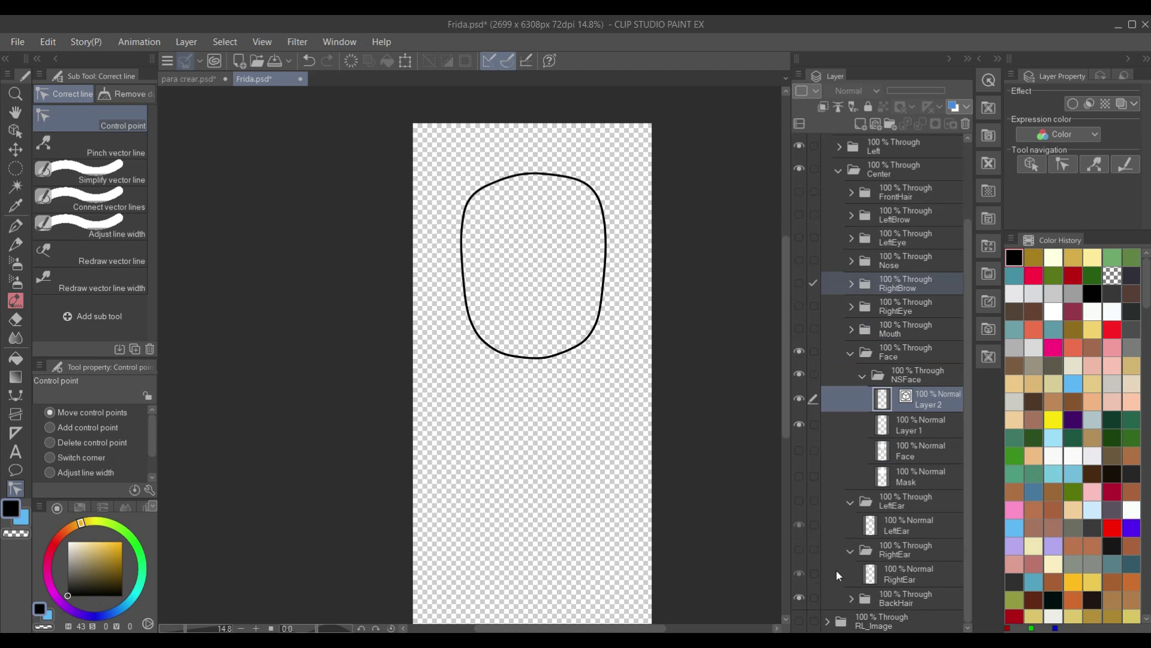
pyautogui.click(799, 617)
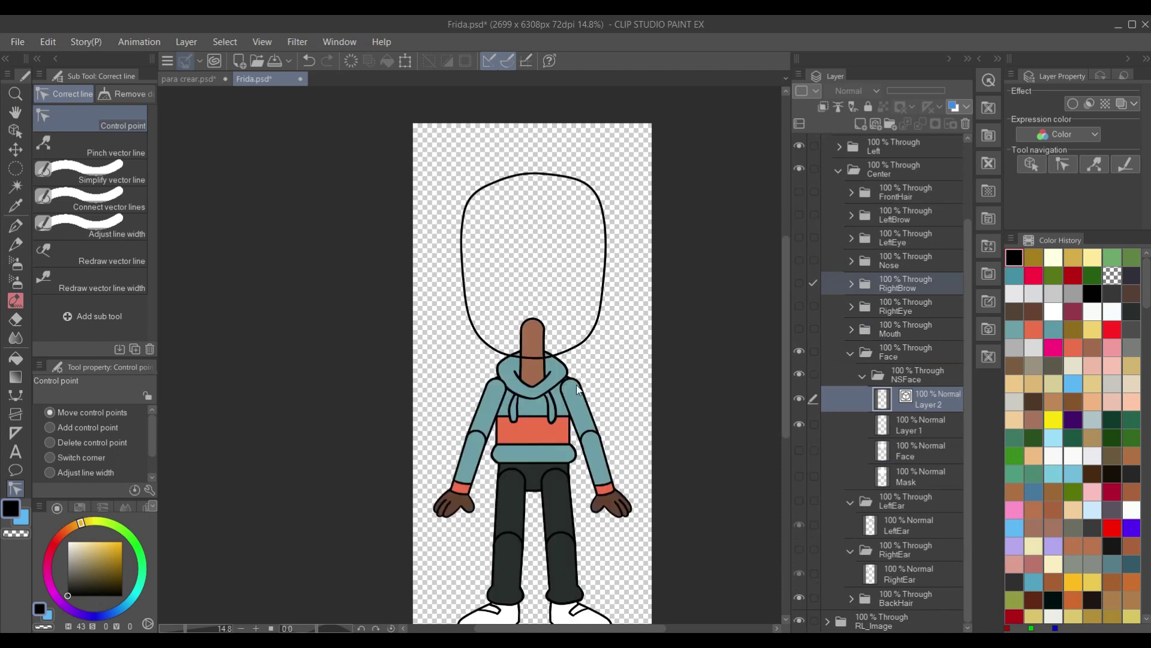
pyautogui.press('i')
pyautogui.scroll(2, 532, 324)
pyautogui.scroll(1, 534, 321)
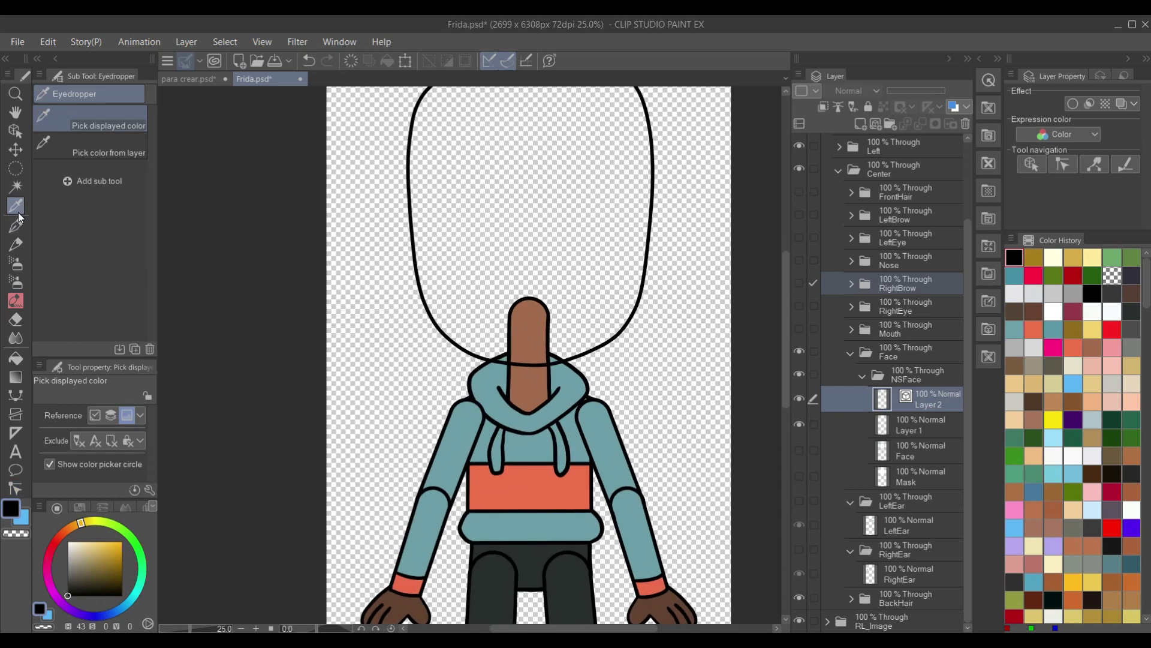
pyautogui.click(541, 335)
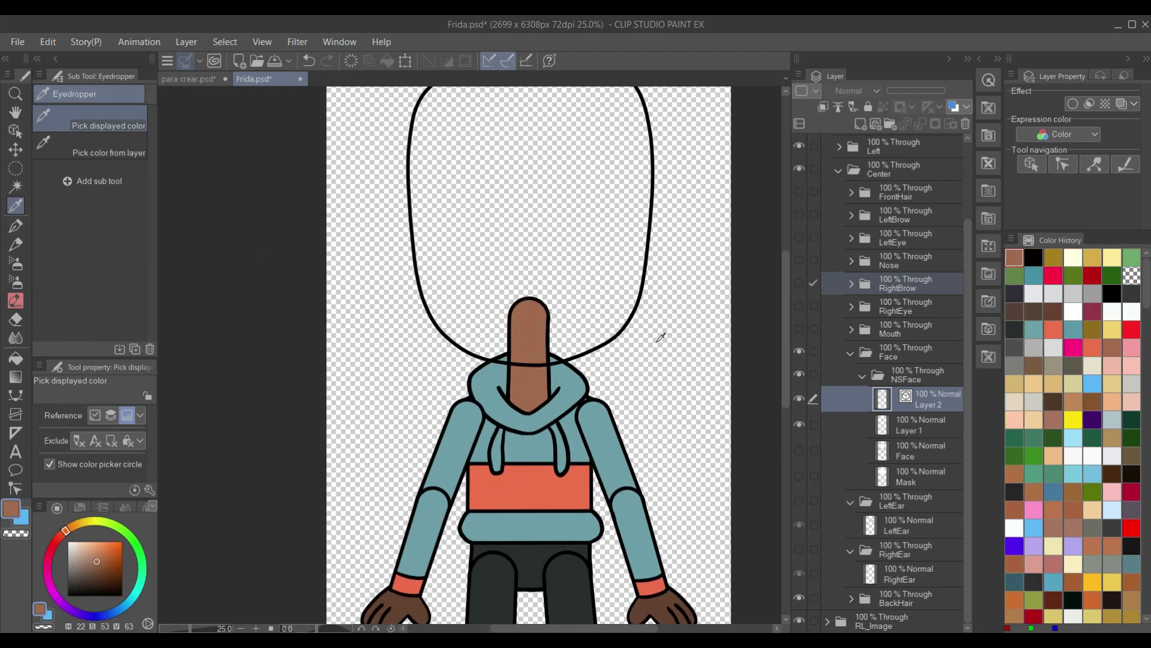
pyautogui.click(799, 622)
pyautogui.scroll(-3, 519, 345)
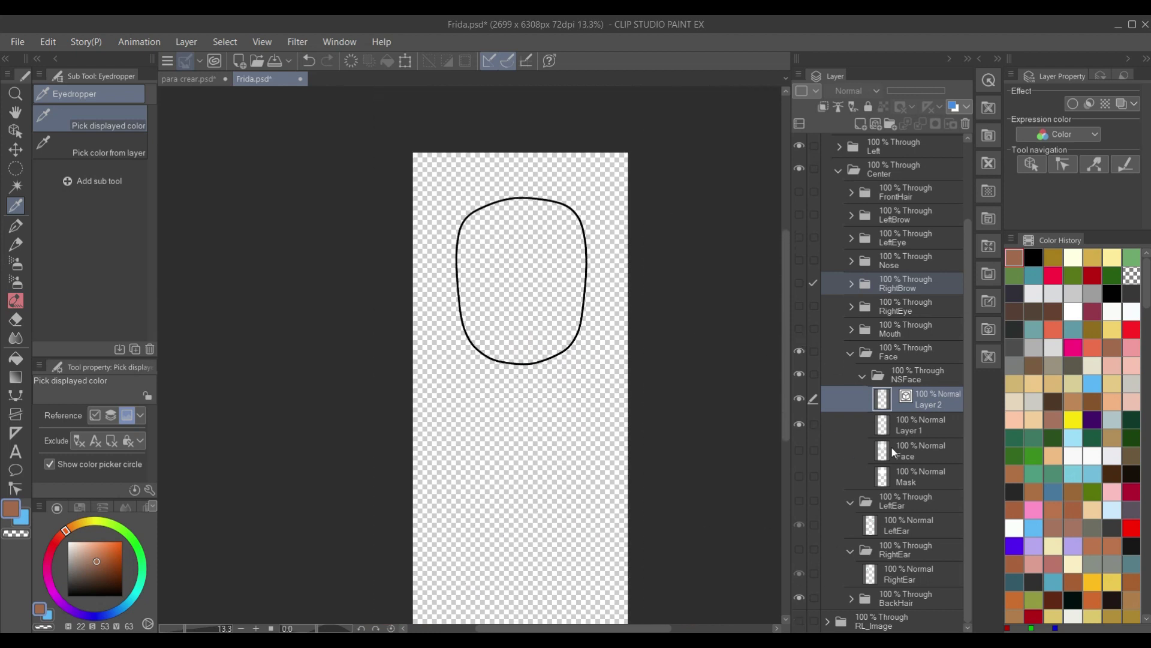
# Fill the inside of the face outline on Layer 1 with the sampled skin color, referring to other layers
pyautogui.click(914, 432)
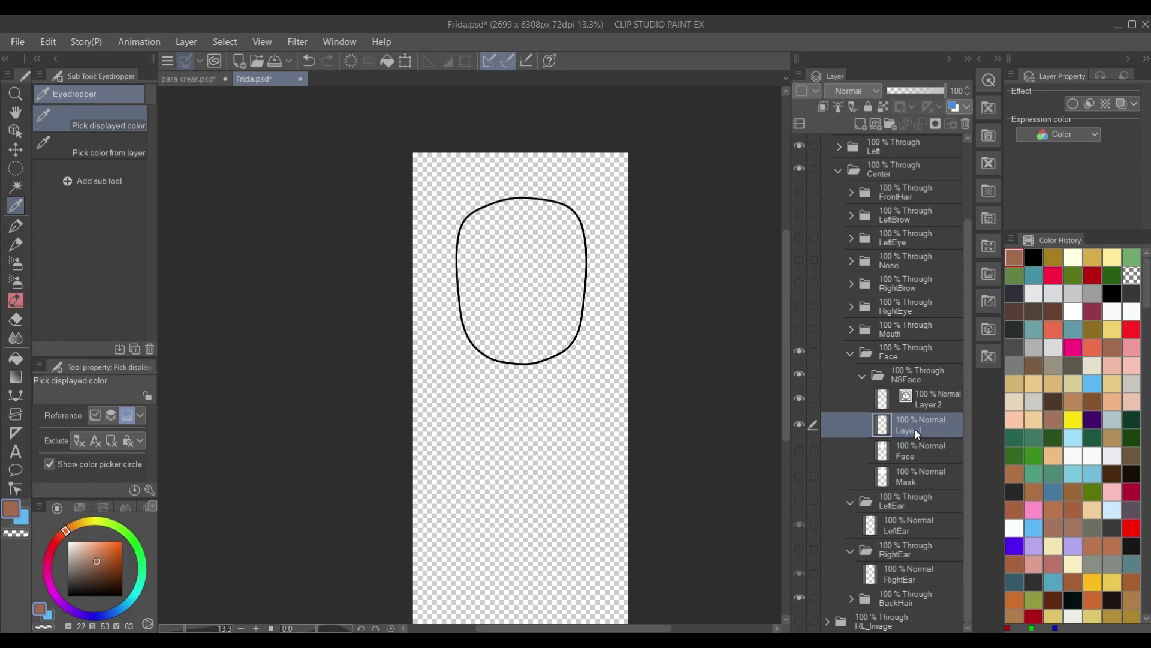
pyautogui.press('g')
pyautogui.click(526, 274)
pyautogui.scroll(5, 555, 314)
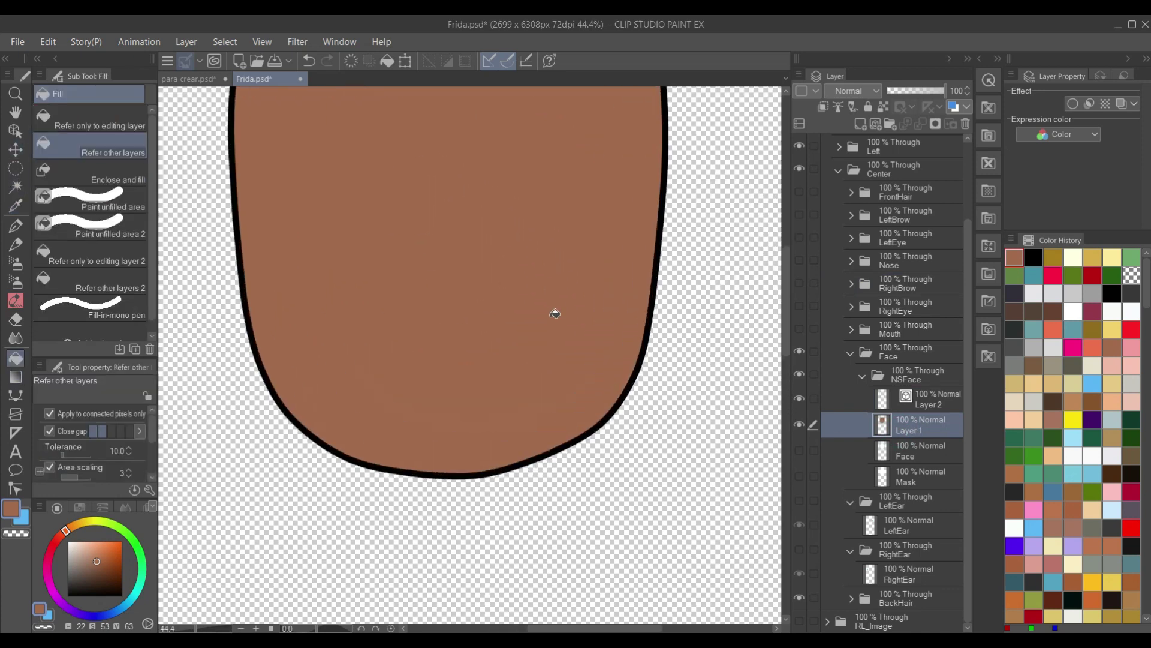
pyautogui.scroll(-3, 551, 315)
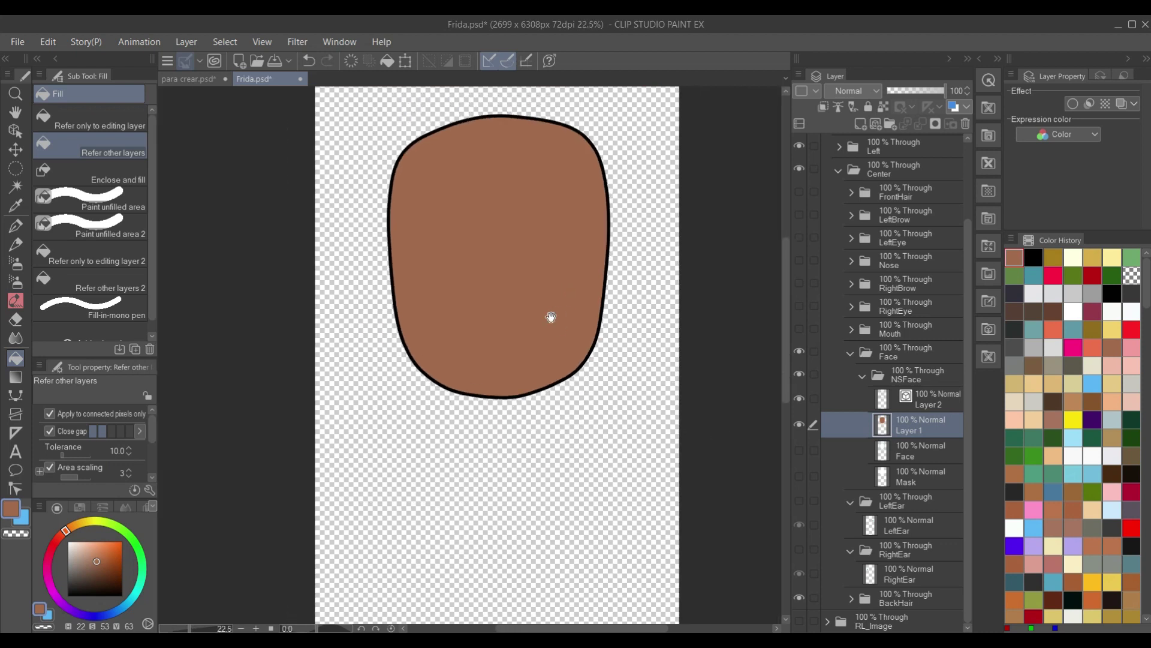
# Duplicate the skin-colored fill layer, Layer 1
pyautogui.click(929, 397)
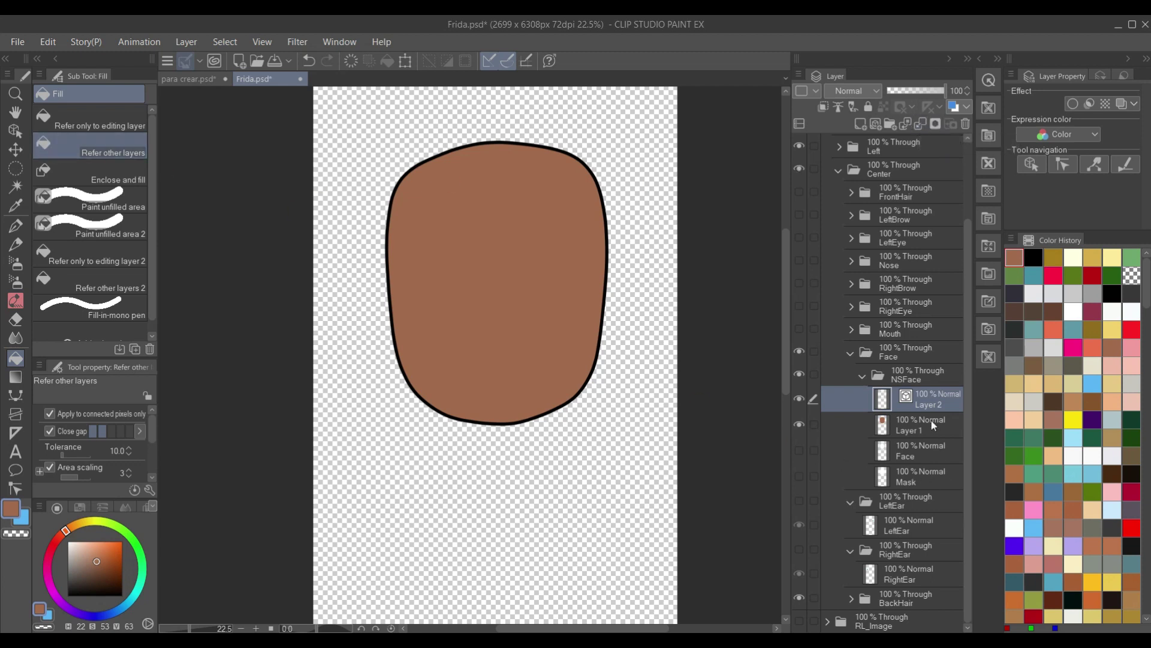
pyautogui.click(923, 424)
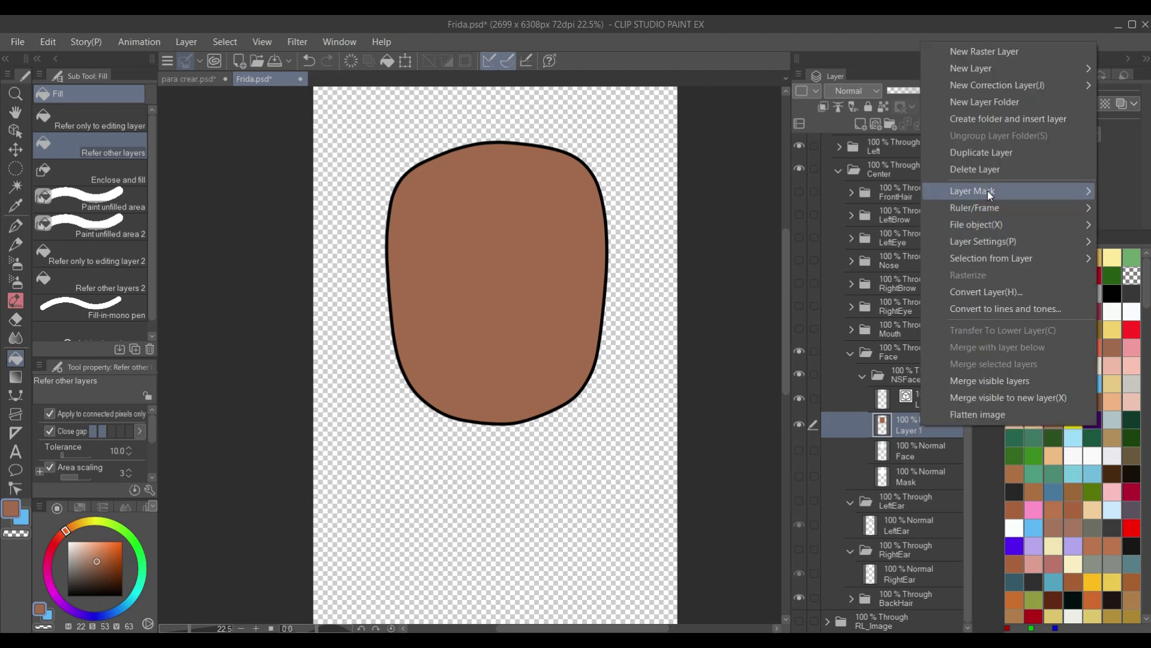
pyautogui.click(988, 155)
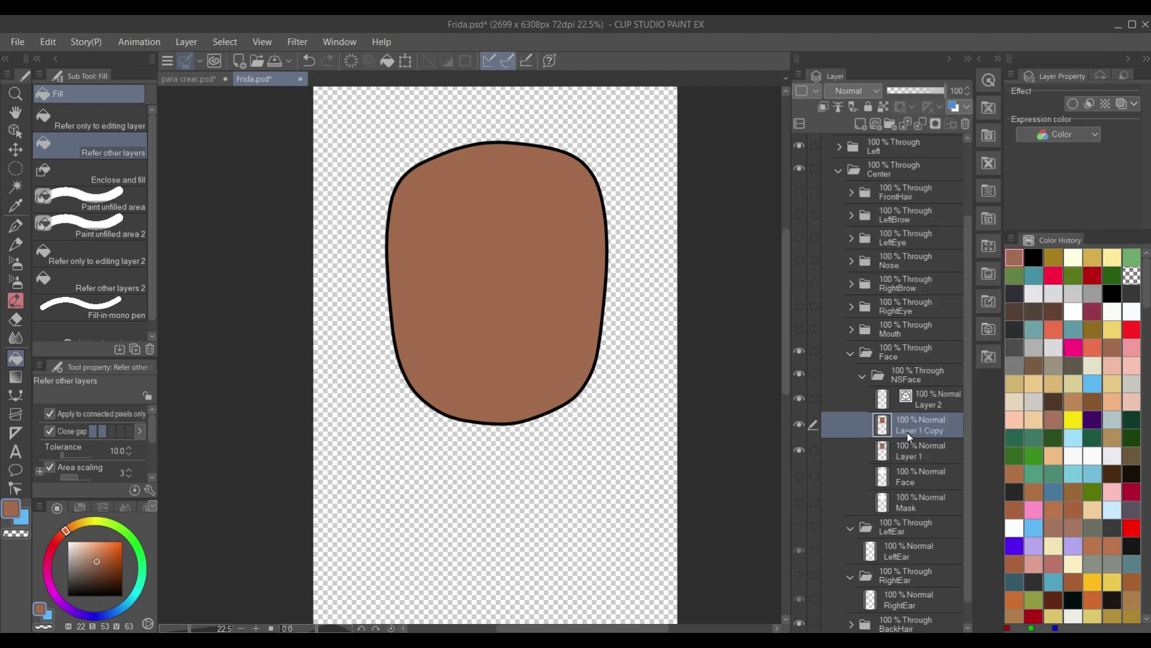
# Rename the original fill layer Mask and merge the Layer 2 outline into the fill copy below it
pyautogui.doubleClick(908, 455)
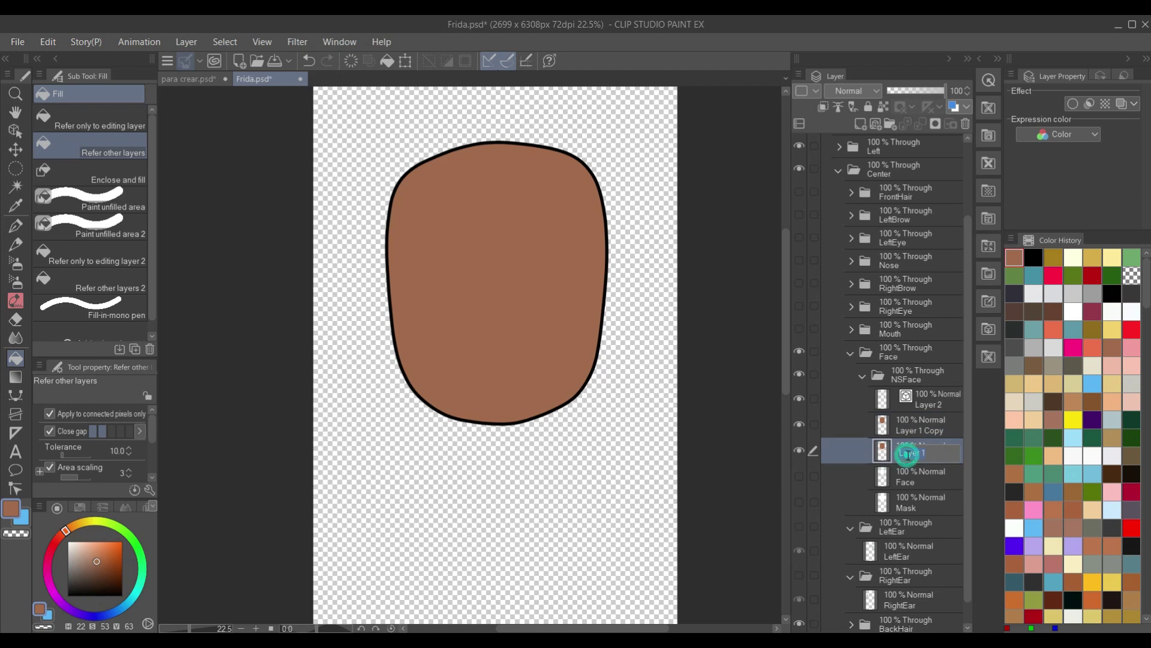
pyautogui.write('Mask')
pyautogui.click(923, 399)
pyautogui.click(922, 124)
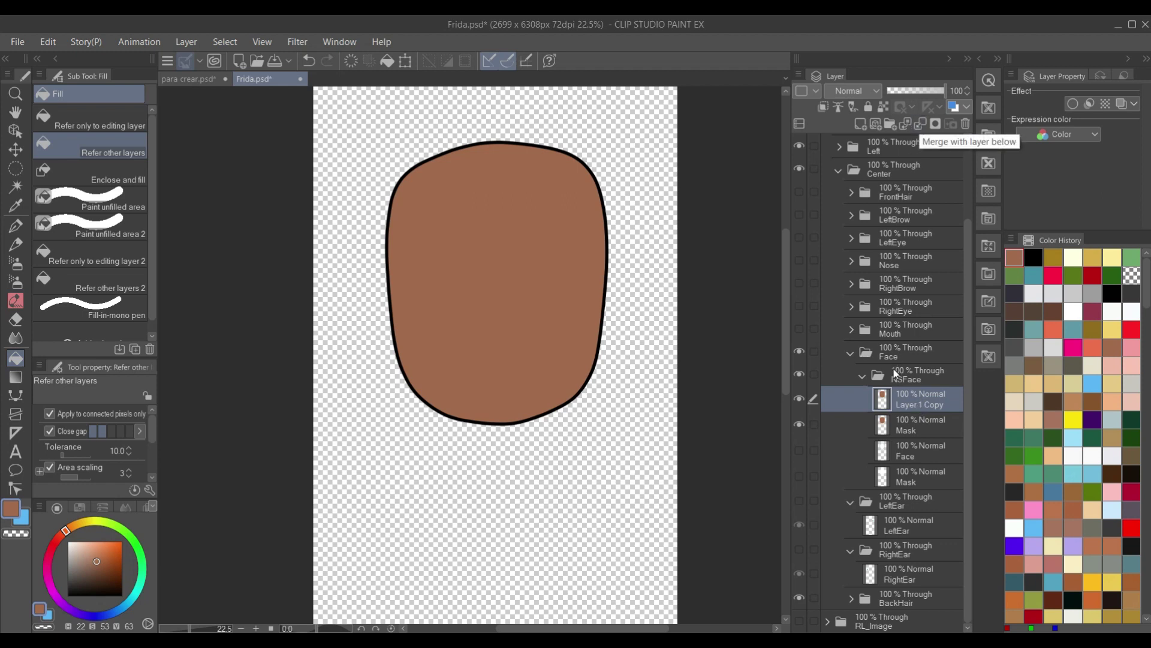
# Toggle the visibility of the merged outline layer and the Mask layer to compare the two face shapes
pyautogui.click(800, 399)
pyautogui.click(800, 399)
pyautogui.click(800, 401)
pyautogui.click(800, 401)
pyautogui.click(800, 401)
pyautogui.click(799, 400)
pyautogui.click(800, 400)
pyautogui.click(800, 402)
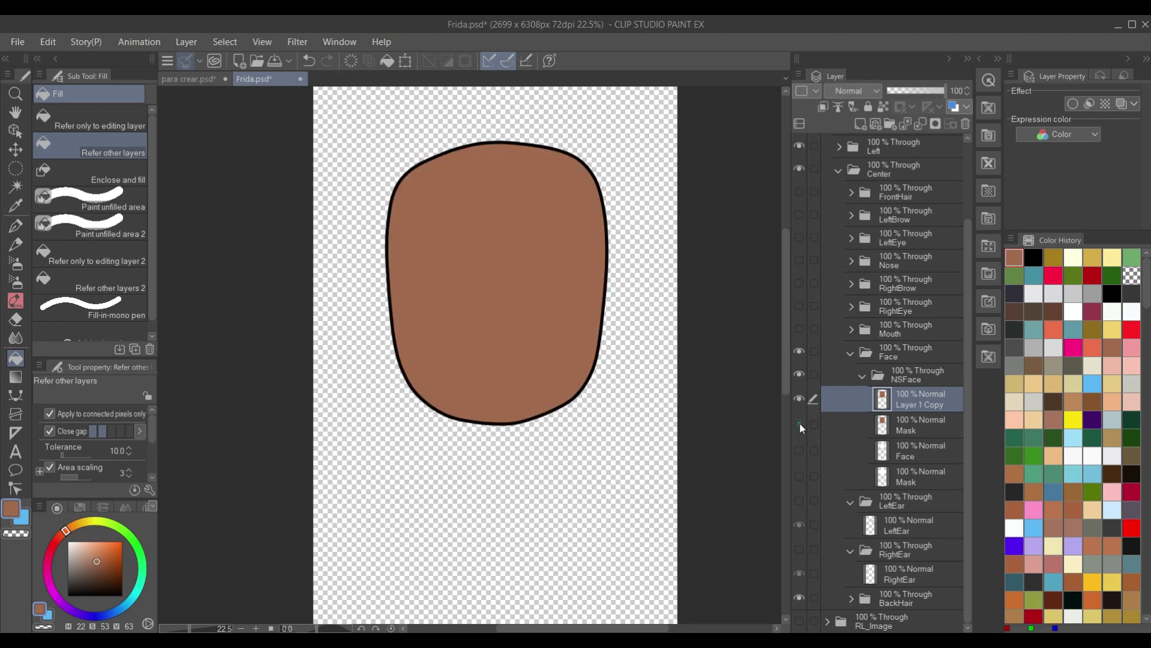
pyautogui.click(800, 403)
pyautogui.click(799, 426)
pyautogui.click(800, 426)
pyautogui.click(800, 426)
pyautogui.click(800, 425)
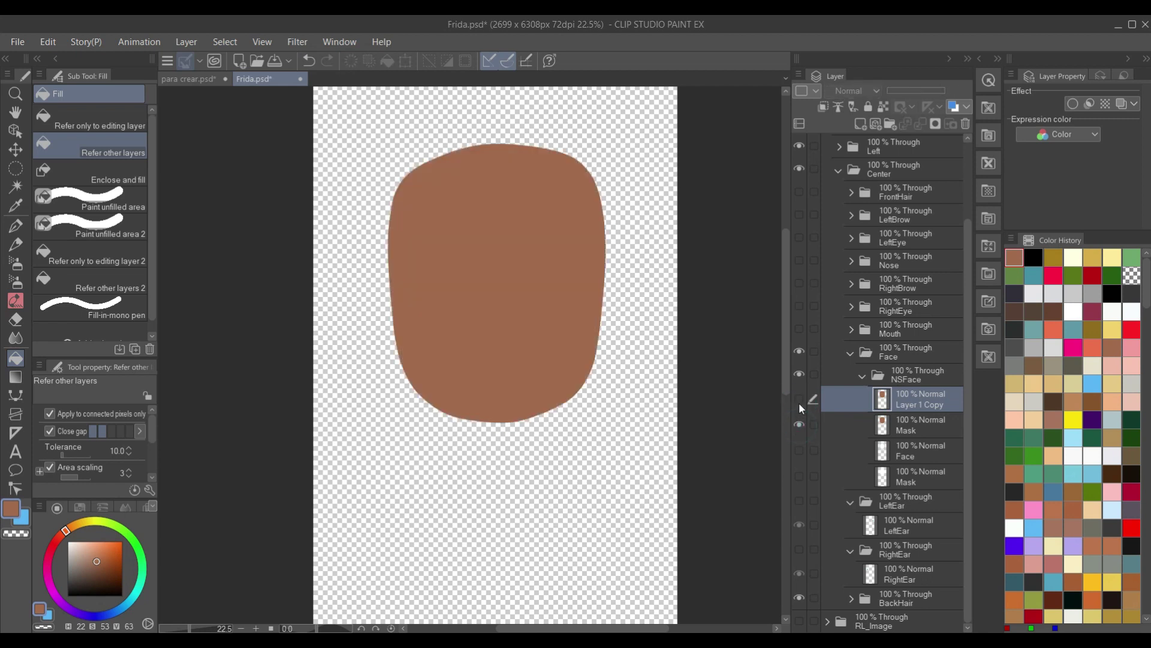
pyautogui.click(800, 400)
# Rename the merged outline and fill layer Face
pyautogui.doubleClick(921, 403)
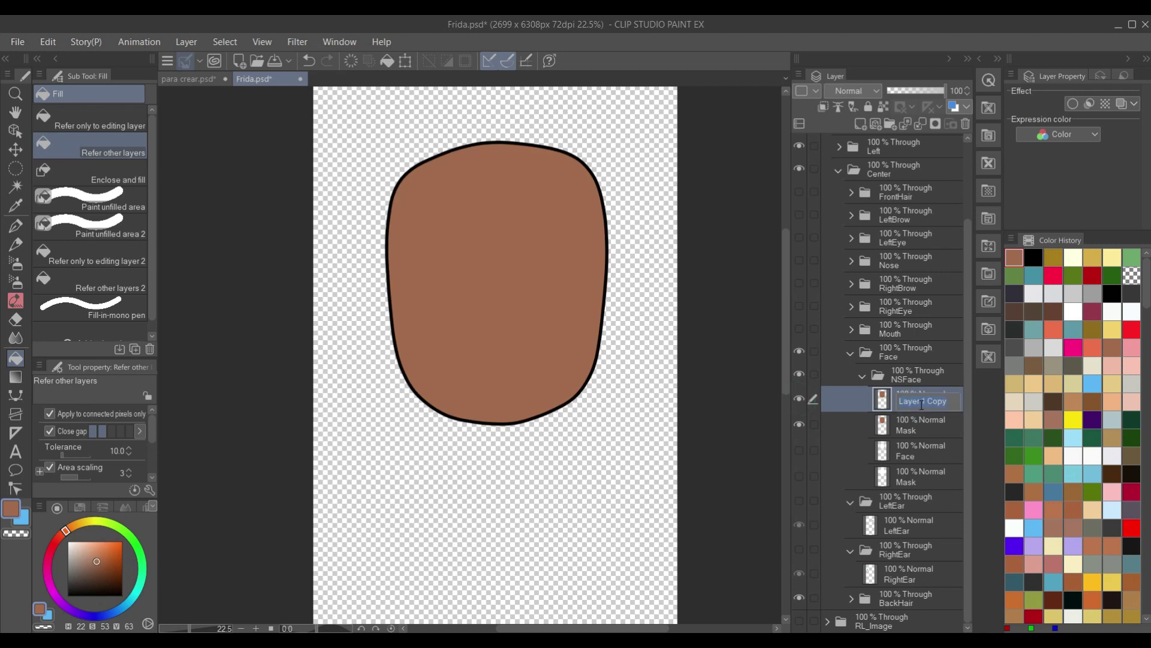
pyautogui.write('Face')
pyautogui.press('BackSpace')
pyautogui.press('BackSpace')
pyautogui.write('ce')
pyautogui.press('Return')
# Delete the template's old Face and Mask layers at the bottom of the NSFace folder
pyautogui.click(925, 455)
pyautogui.keyDown('ctrl'); pyautogui.click(925, 478); pyautogui.keyUp('ctrl')
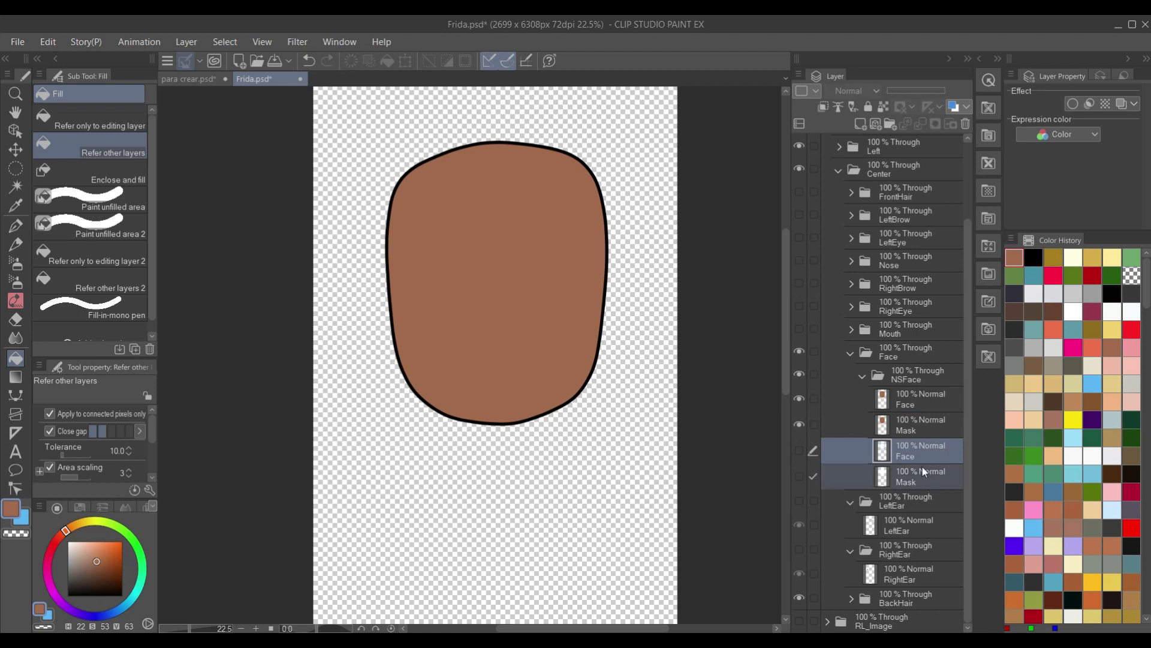
pyautogui.click(966, 125)
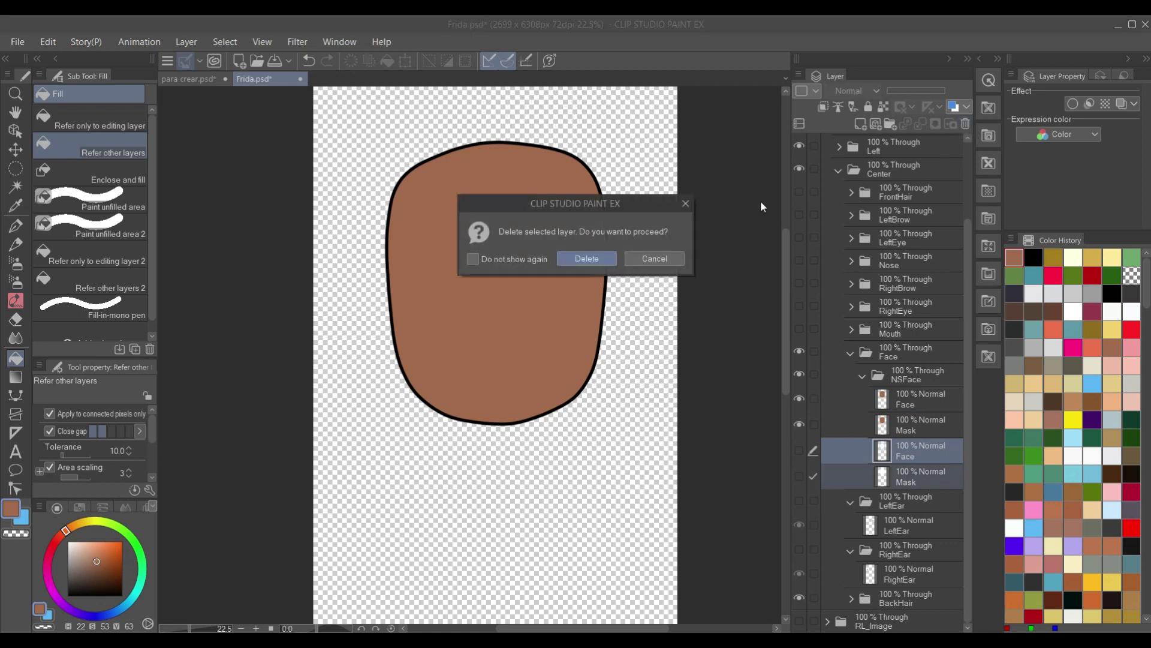
pyautogui.click(586, 259)
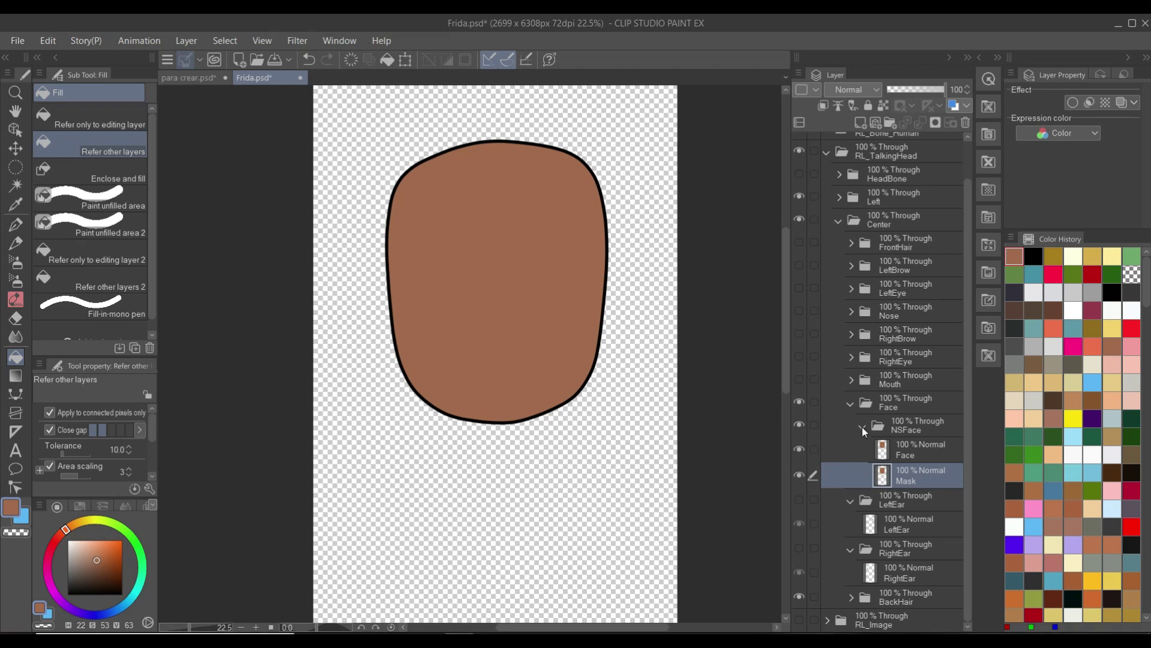
# Collapse the Face folder, expand the Mouth folder and its Normal subfolder, and make the mouth visible
pyautogui.click(850, 404)
pyautogui.click(851, 420)
pyautogui.click(862, 444)
pyautogui.click(799, 420)
pyautogui.scroll(3, 446, 333)
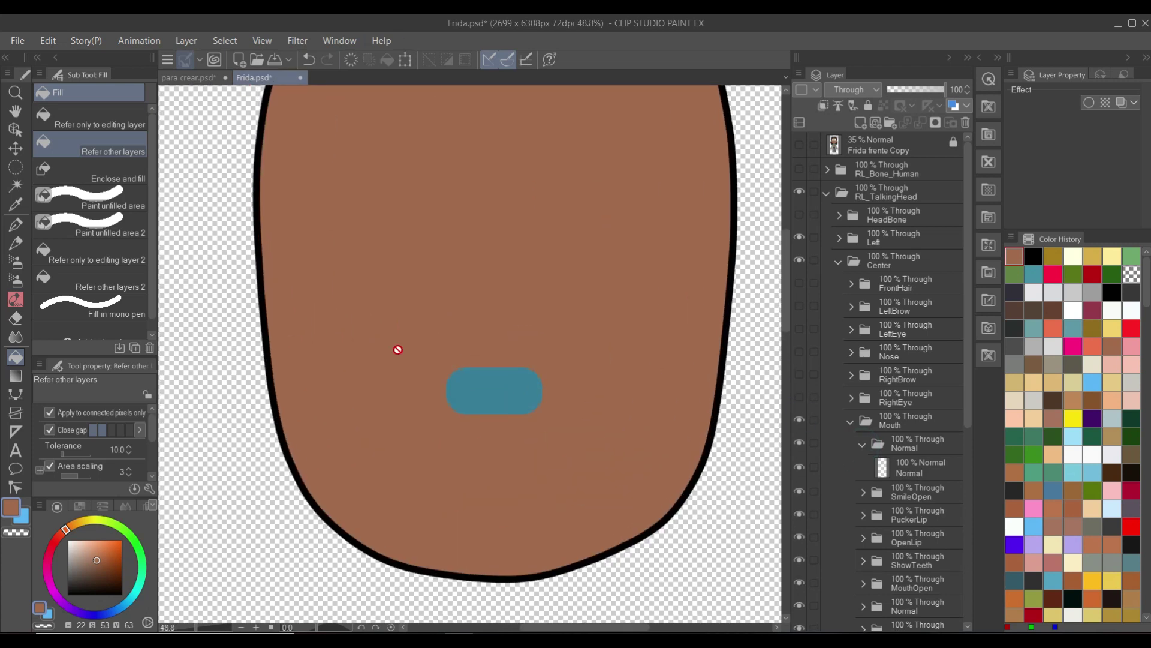
pyautogui.scroll(1, 515, 412)
# Add a vector layer above the Normal mouth layer and set up the Continuous curve tool in black
pyautogui.click(920, 467)
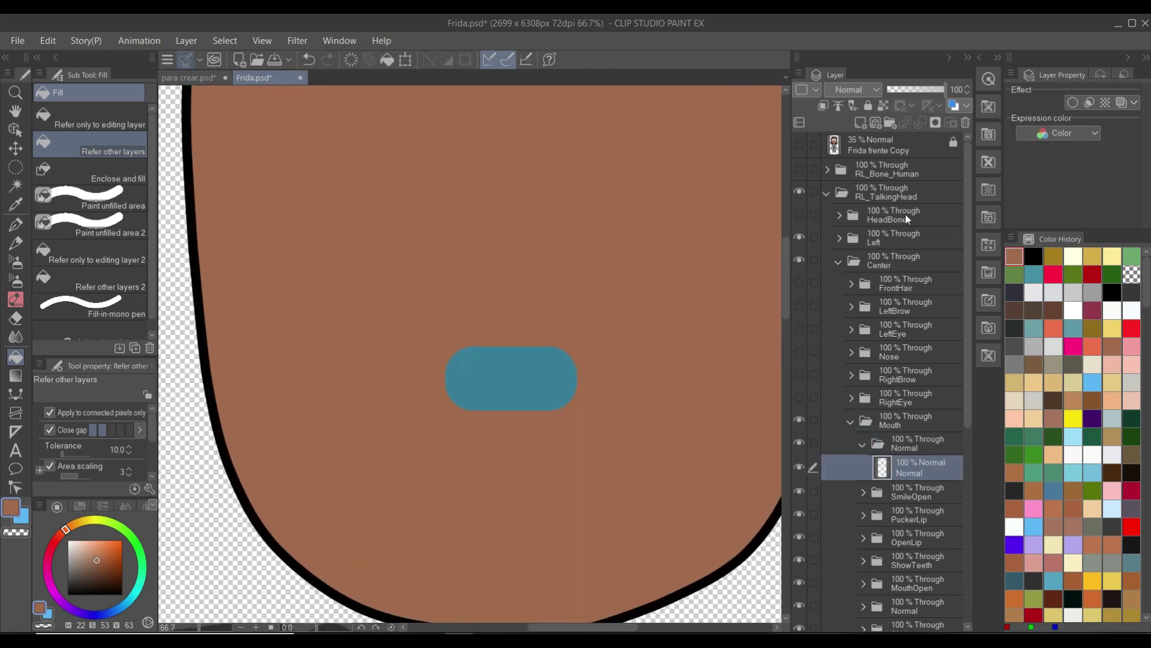
pyautogui.click(861, 122)
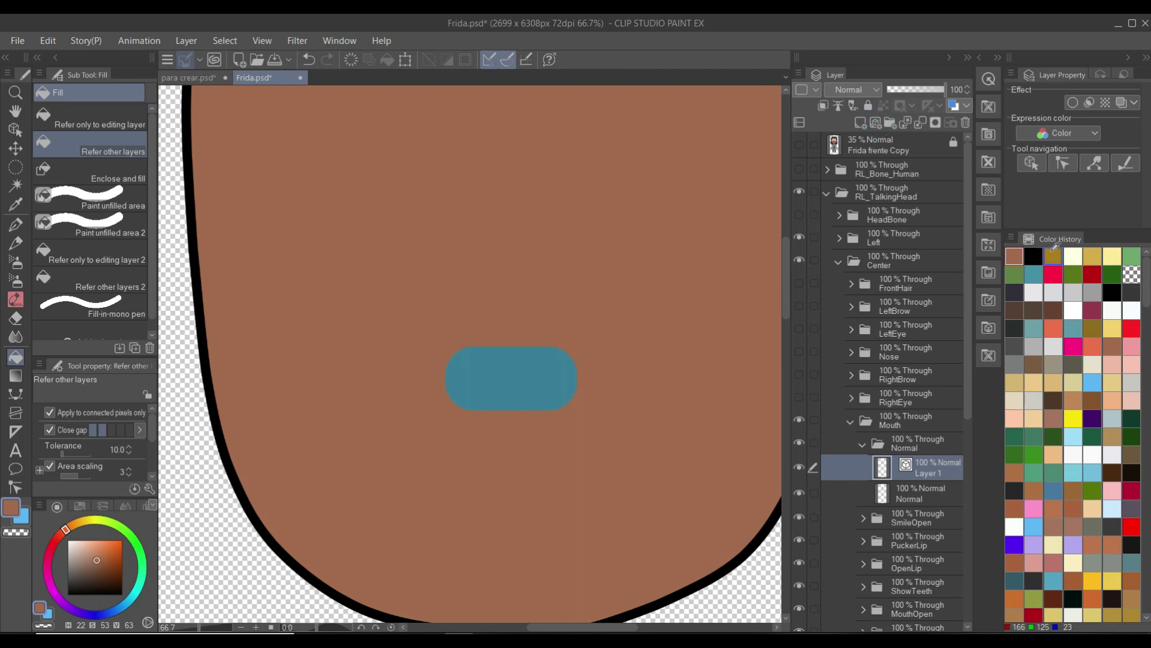
pyautogui.click(1033, 257)
pyautogui.press('p')
pyautogui.press('u')
pyautogui.click(446, 377)
pyautogui.click(489, 383)
pyautogui.click(533, 385)
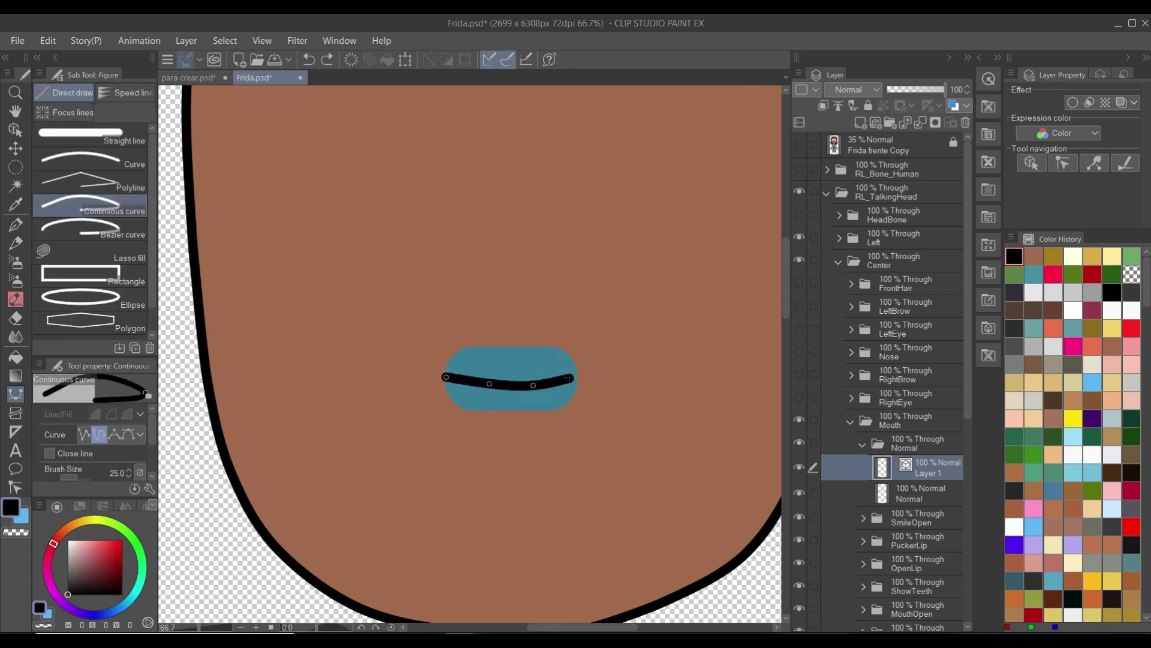
pyautogui.press('Escape')
# Draw a slightly downward-bowed mouth line across the full width of the teal placeholder and bring up its control points
pyautogui.click(447, 380)
pyautogui.doubleClick(581, 382)
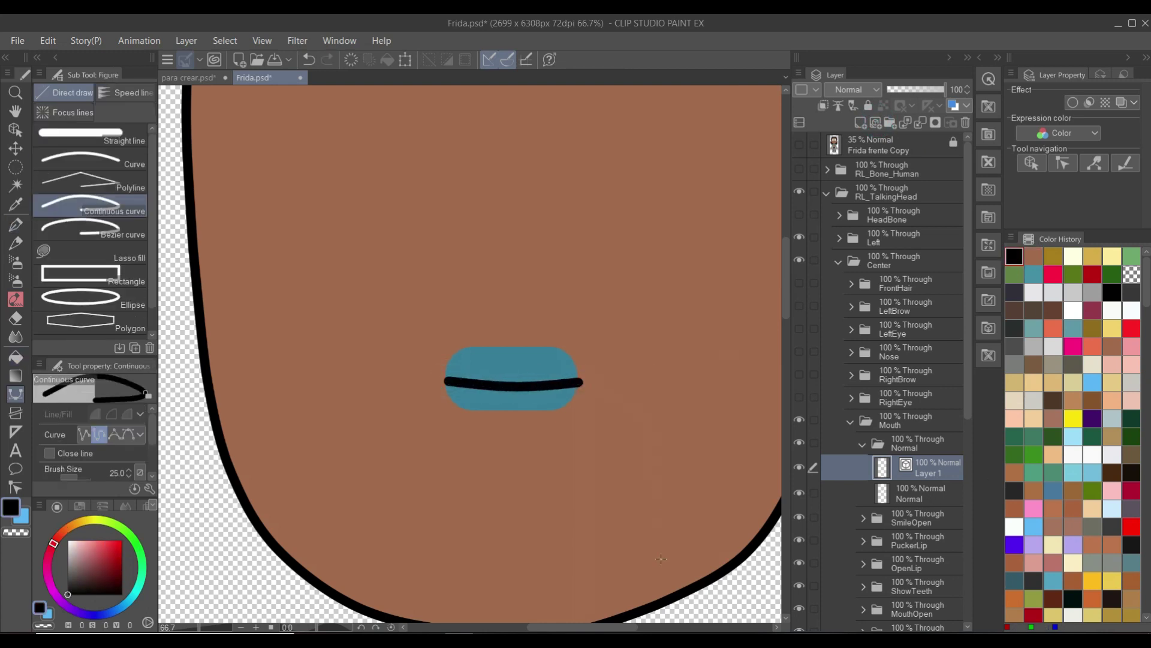
pyautogui.press('y')
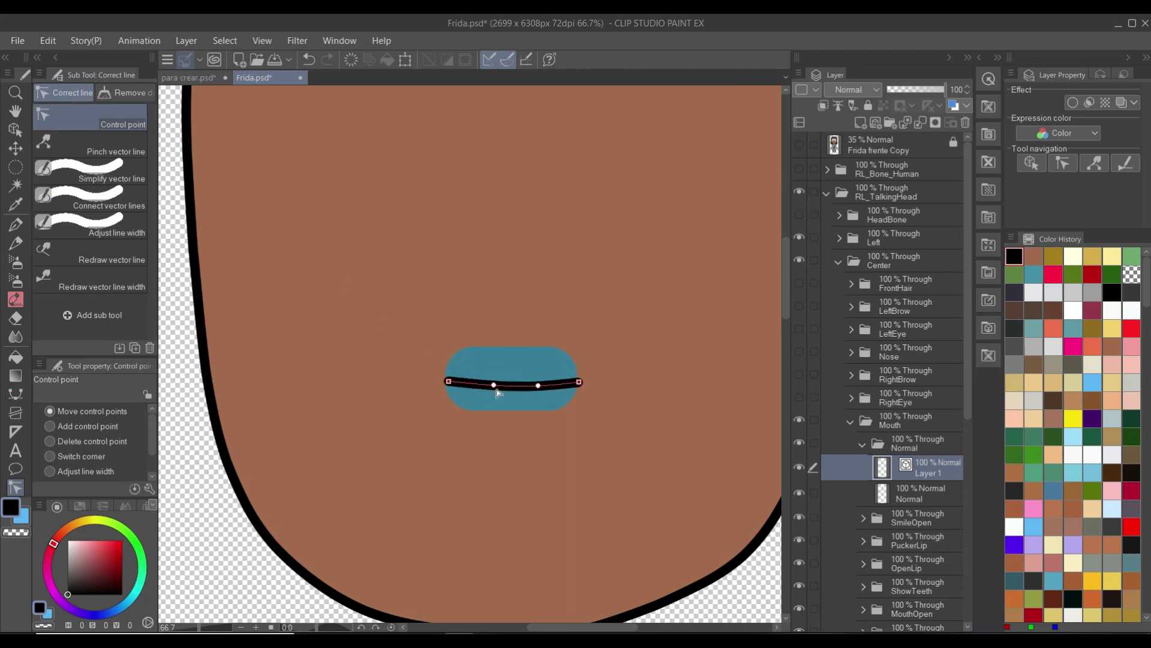
pyautogui.scroll(-1, 625, 358)
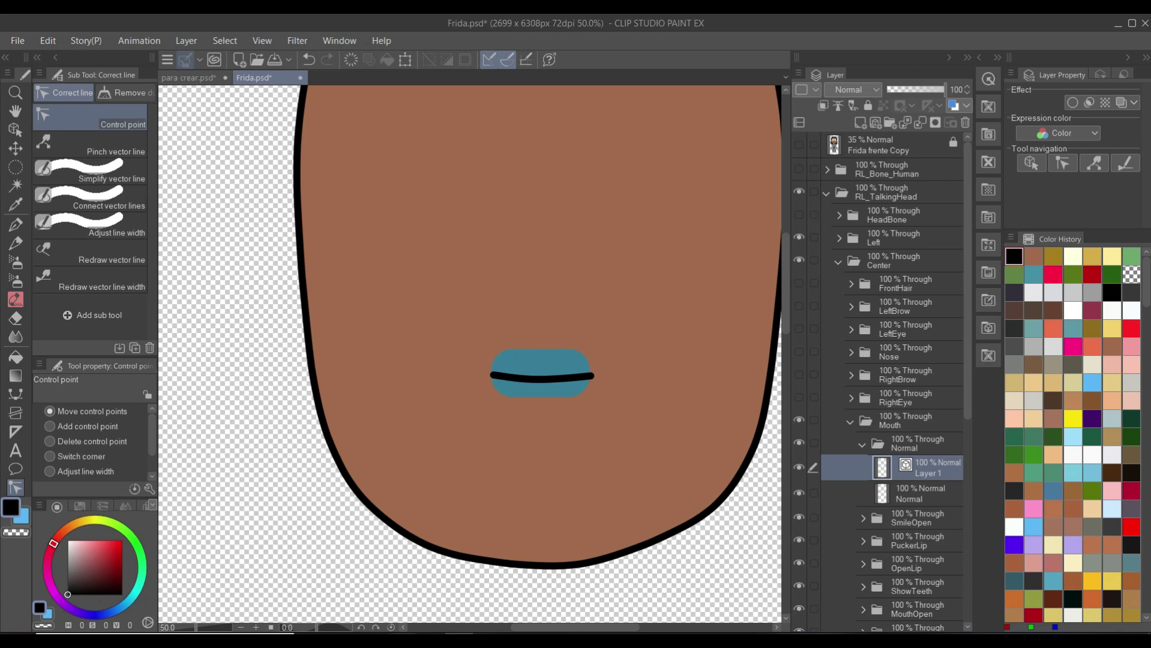
# Show the Frida frente Copy reference over the head and collapse the Mouth folder
pyautogui.click(800, 144)
pyautogui.scroll(1, 492, 286)
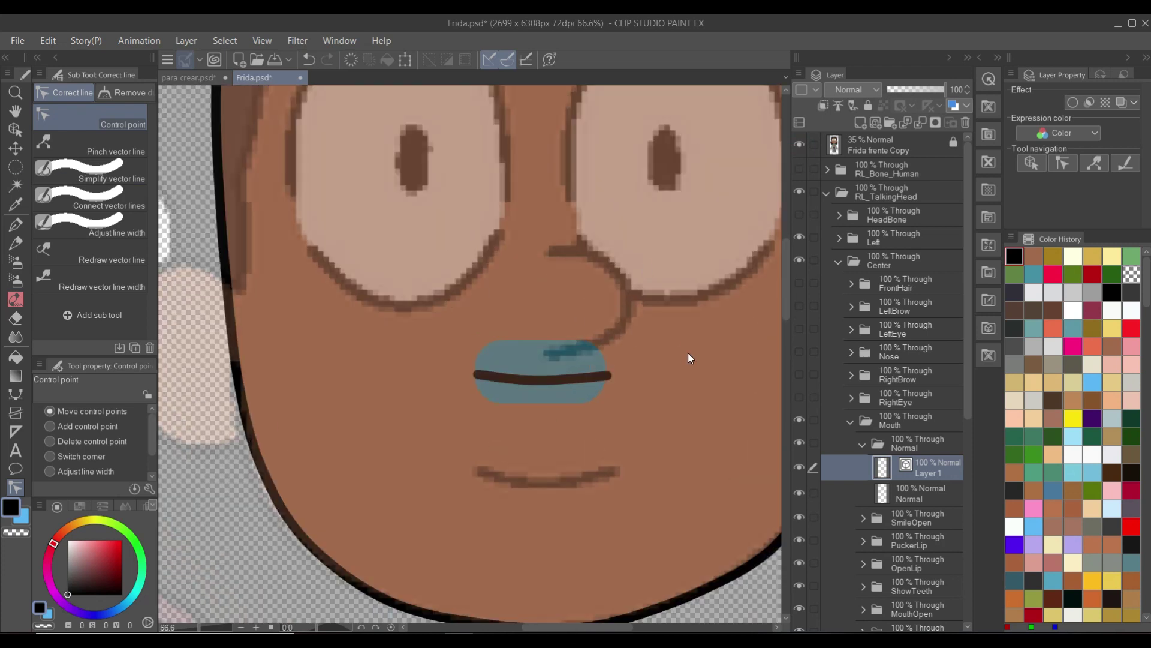
pyautogui.click(908, 419)
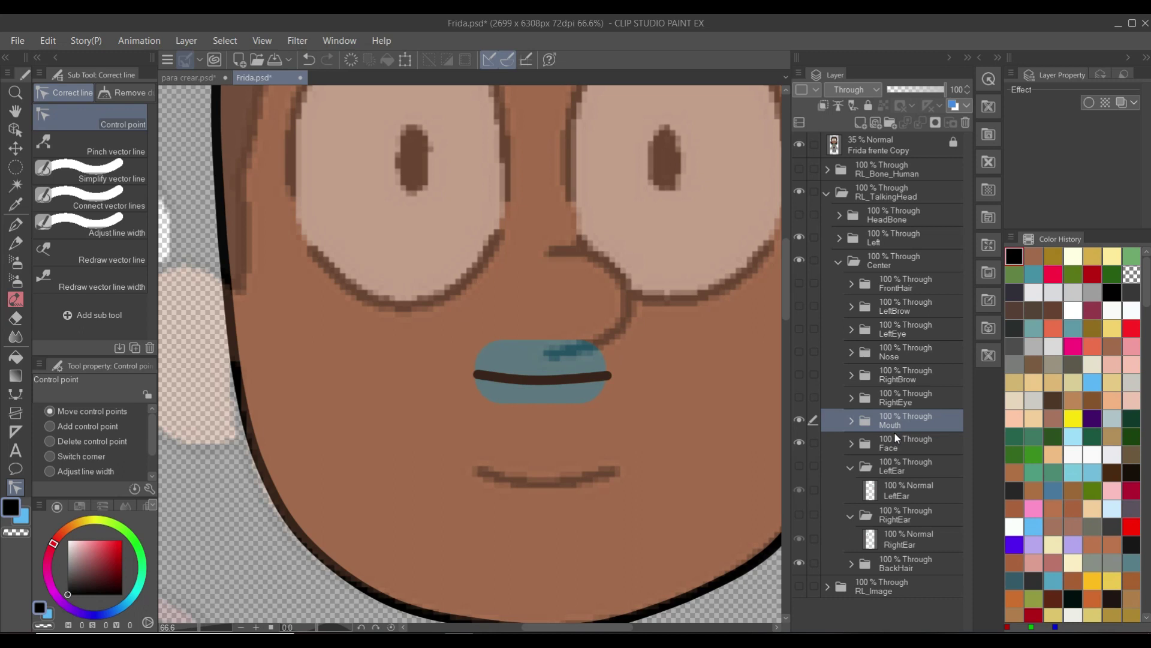
# Move the Mouth folder down so its line sits on the reference mouth, and rasterize the vector mouth line layer
pyautogui.press('k')
pyautogui.moveTo(591, 400); pyautogui.dragTo(592, 504)
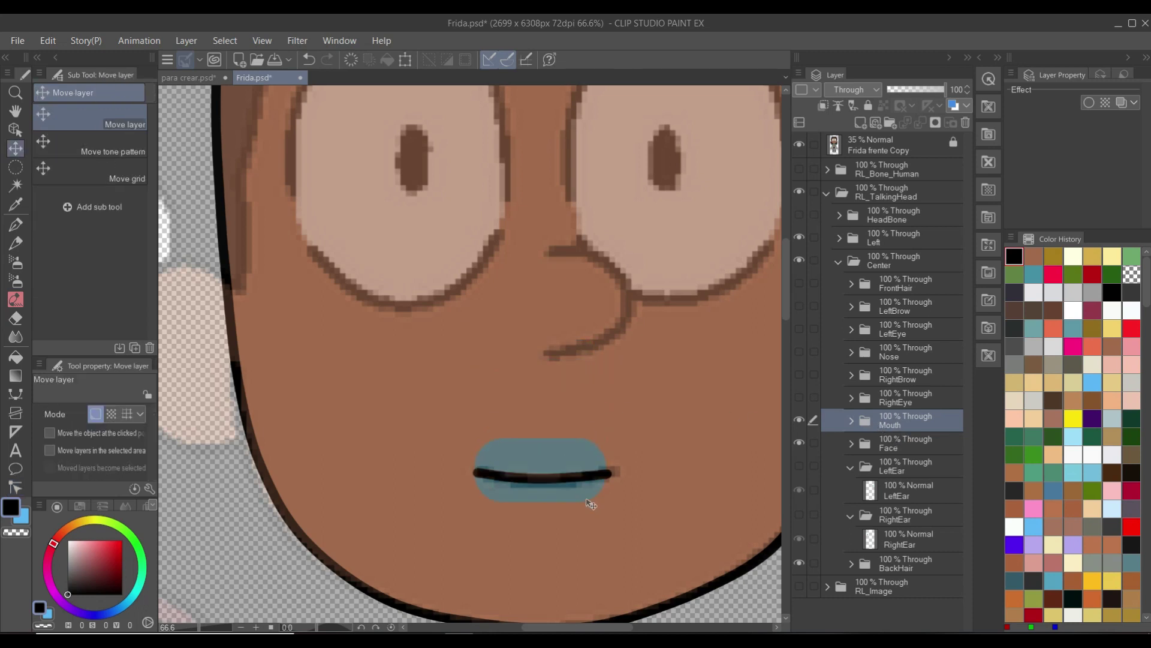
pyautogui.click(851, 421)
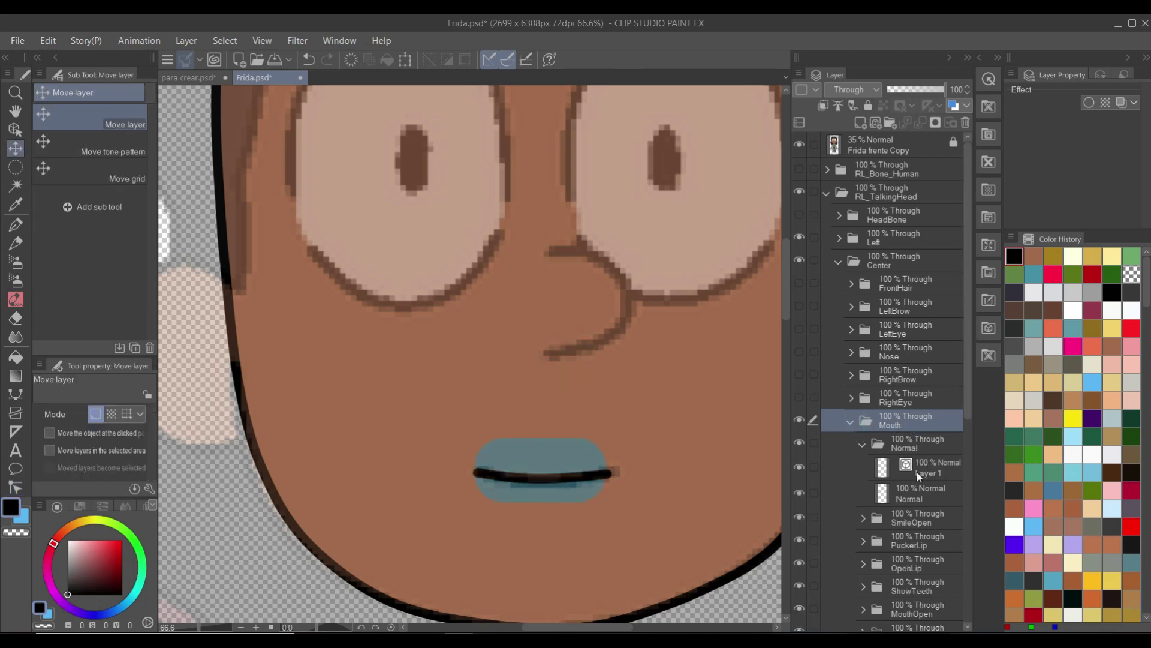
pyautogui.click(926, 473)
pyautogui.rightClick(927, 476)
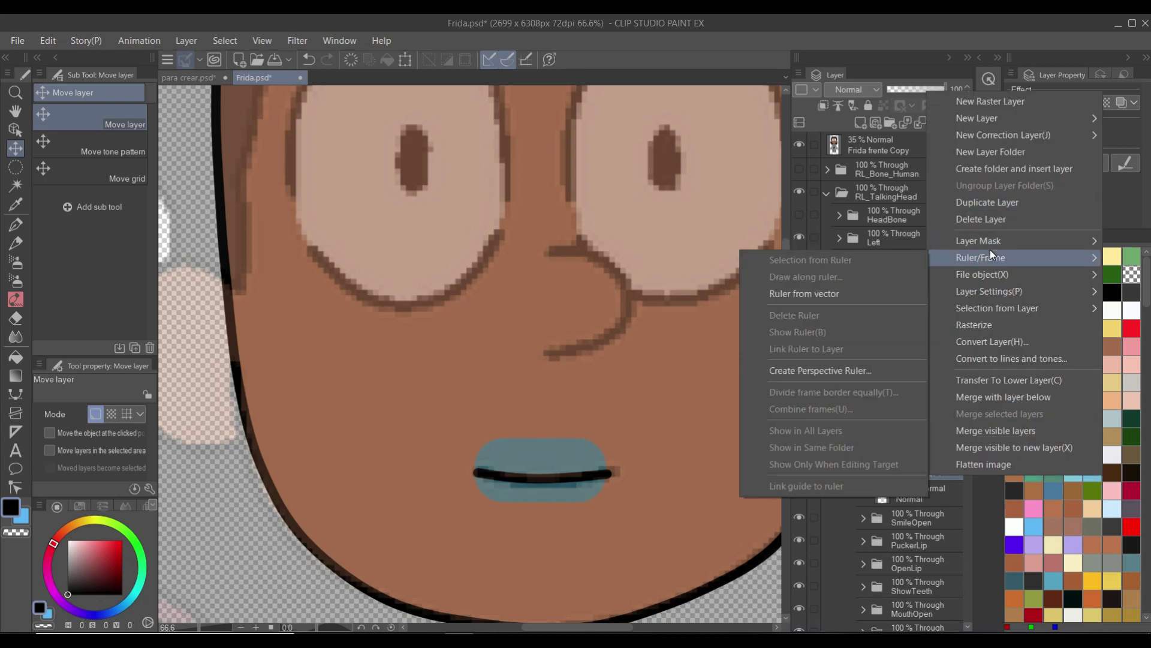
pyautogui.click(966, 470)
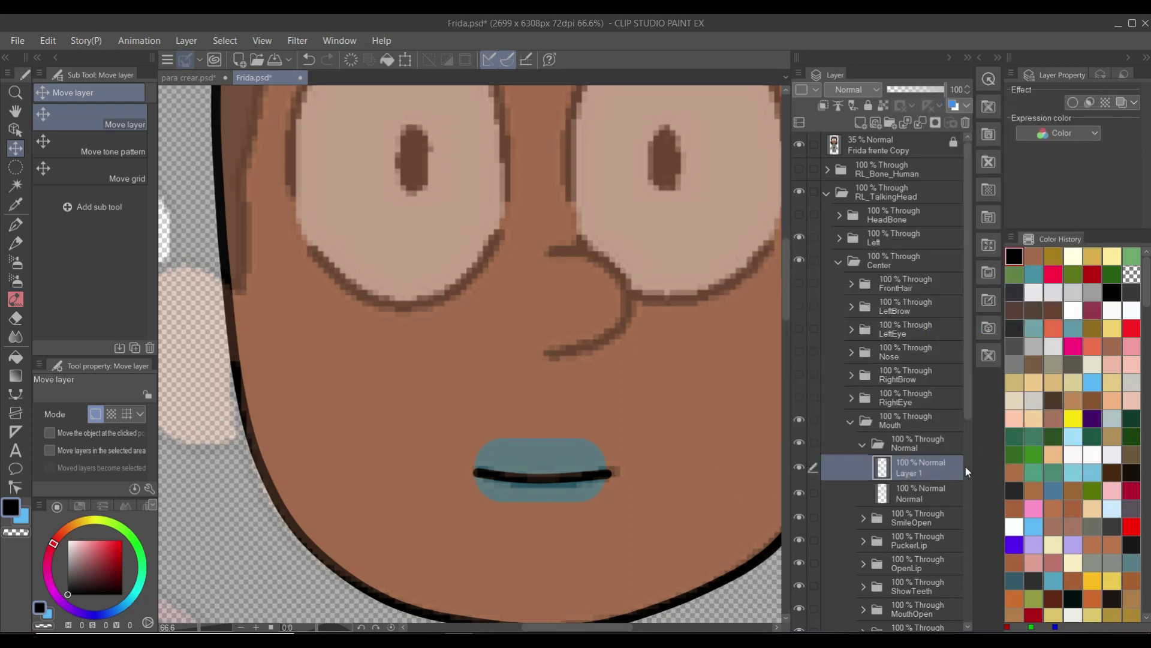
# Delete the teal mouth placeholder layer and rename the drawn mouth line layer as Normal
pyautogui.click(916, 495)
pyautogui.click(965, 122)
pyautogui.click(586, 257)
pyautogui.scroll(-3, 566, 406)
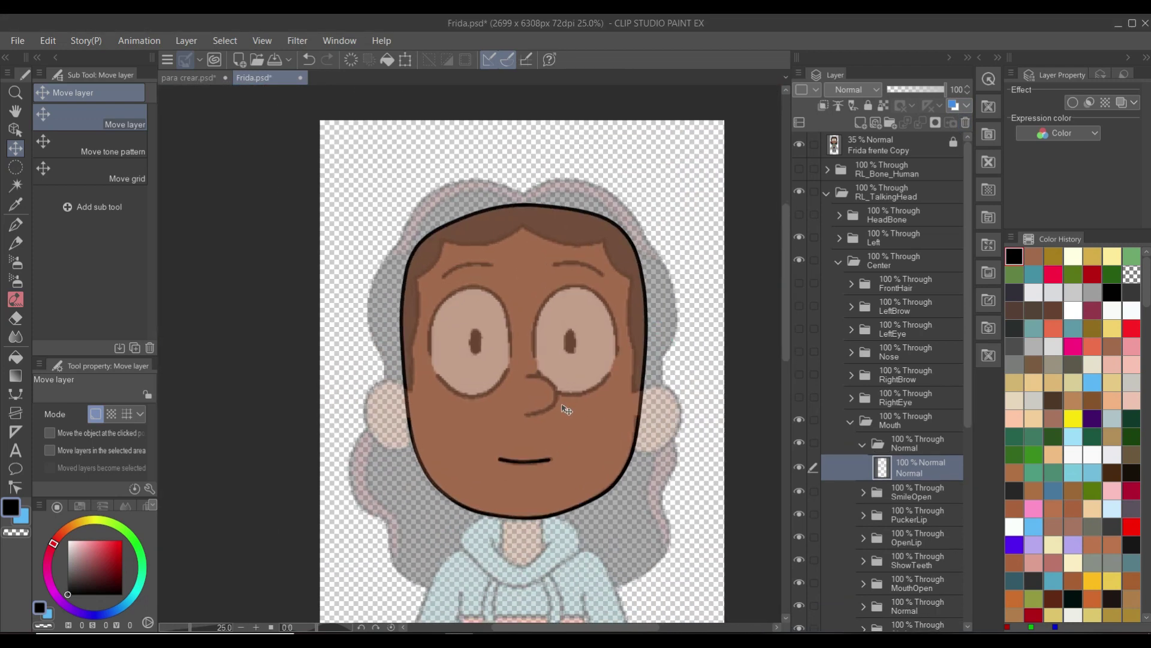
pyautogui.scroll(1, 566, 409)
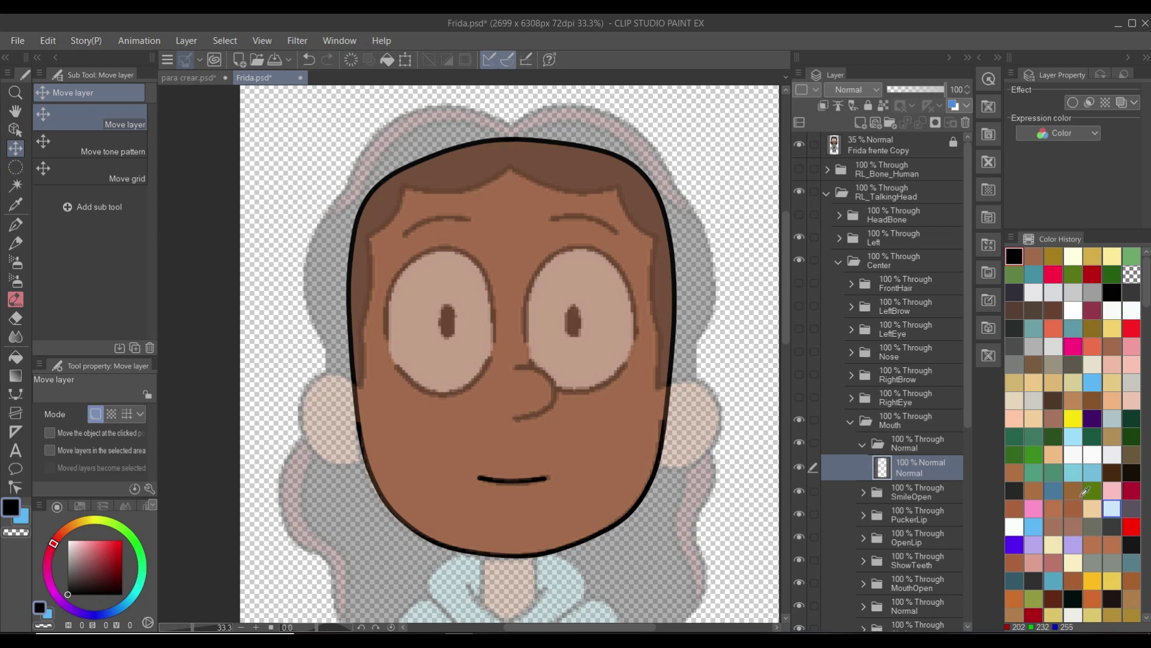
# Collapse the Mouth folder, make LeftBrow visible, and open its Normal subfolder with the placeholder layer selected
pyautogui.click(848, 425)
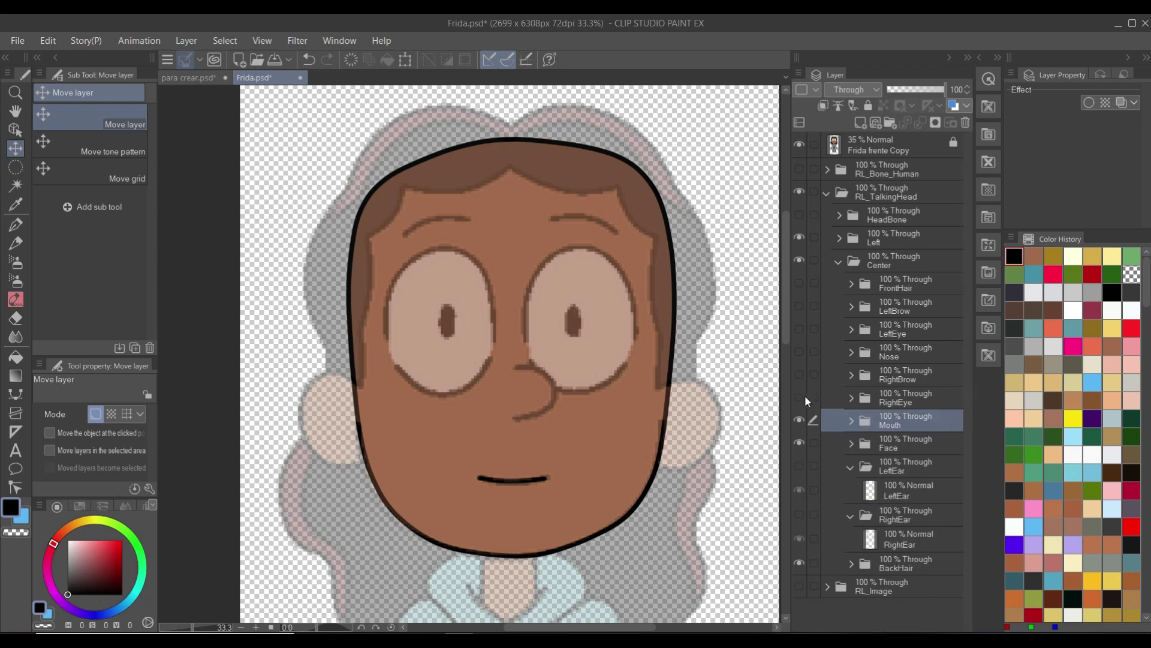
pyautogui.click(797, 400)
pyautogui.click(798, 401)
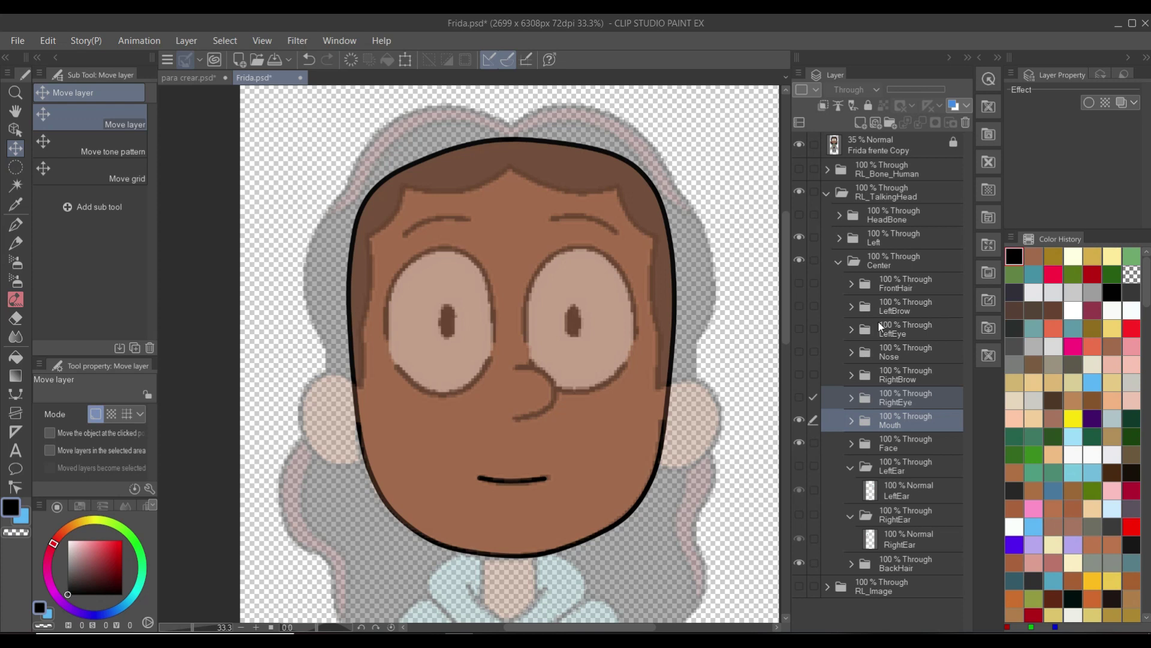
pyautogui.click(799, 305)
pyautogui.click(851, 307)
pyautogui.click(862, 330)
pyautogui.click(918, 354)
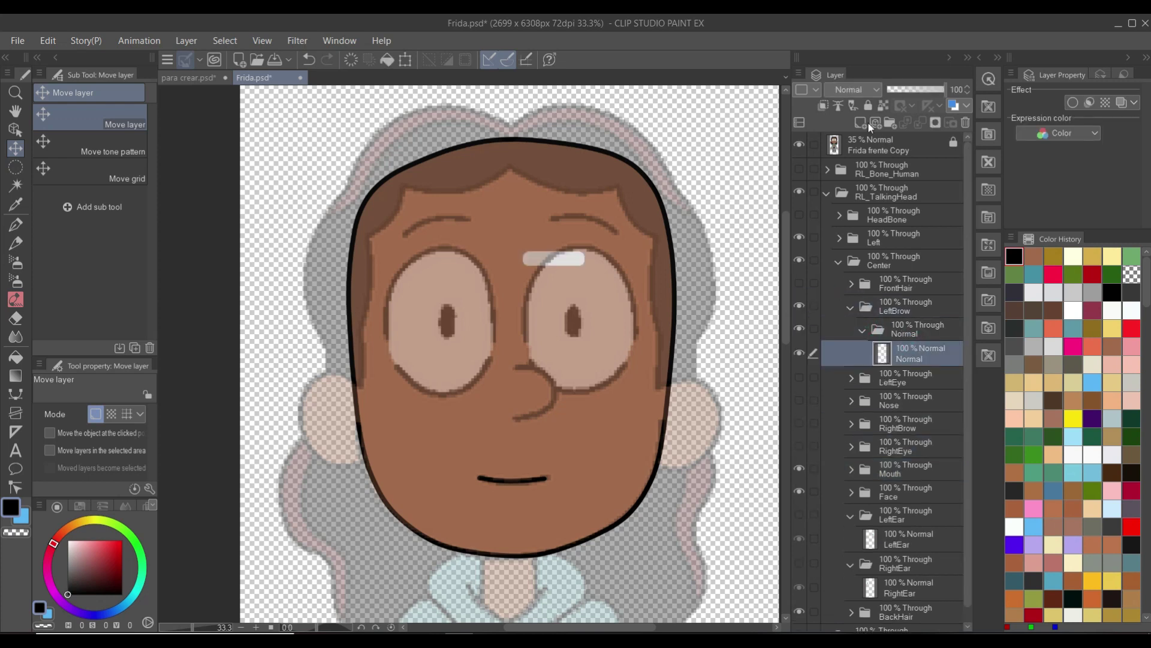
# Add a vector layer above the LeftBrow placeholder and draw the black brow with Continuous curve along the reference brow
pyautogui.click(870, 123)
pyautogui.scroll(3, 576, 249)
pyautogui.press('u')
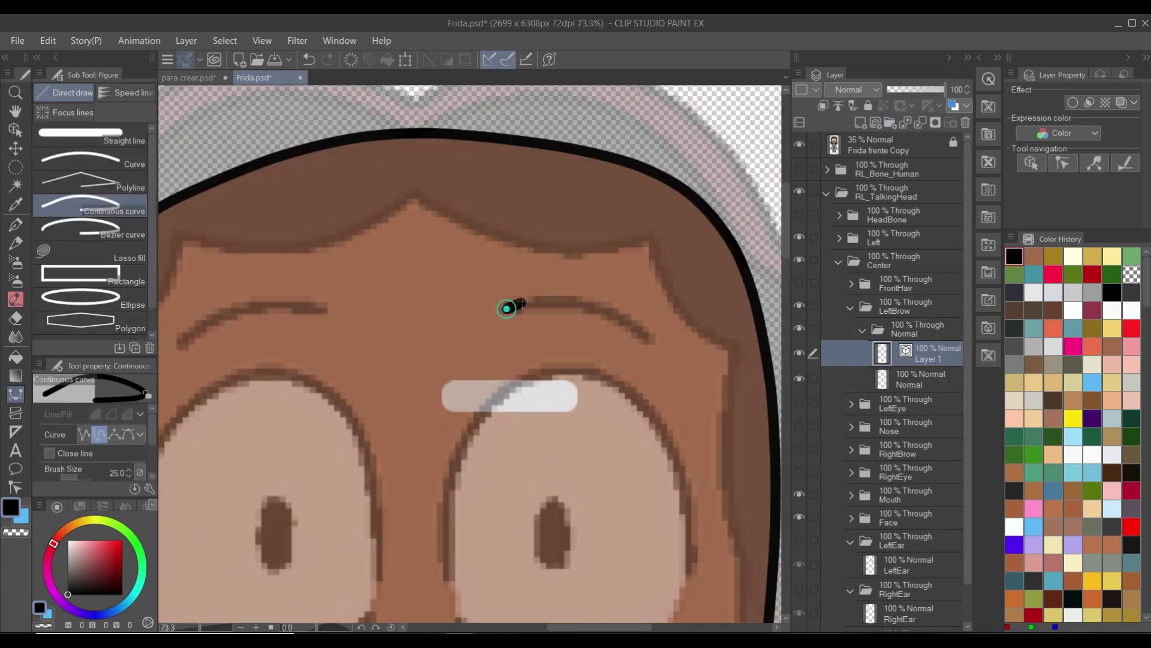
pyautogui.doubleClick(653, 345)
pyautogui.scroll(-2, 599, 372)
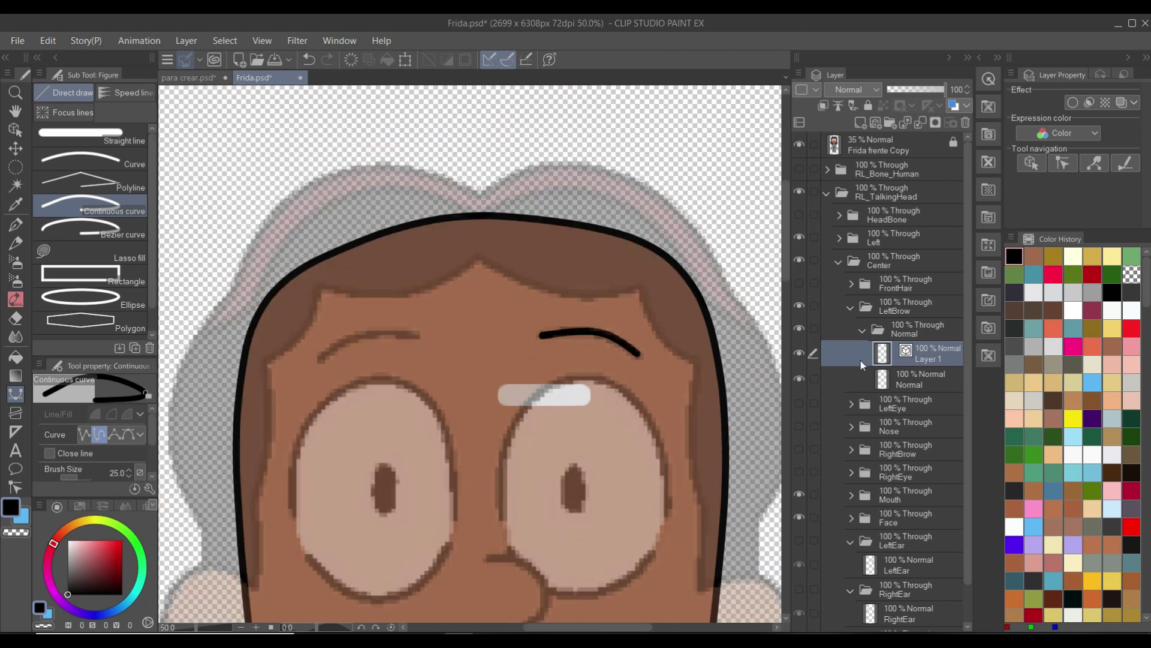
# Rename the drawn left brow layer as Normal and delete its placeholder layer
pyautogui.doubleClick(927, 382)
pyautogui.hotkey('ctrl', 'c')
pyautogui.doubleClick(935, 359)
pyautogui.hotkey('ctrl', 'v')
pyautogui.click(913, 386)
pyautogui.click(965, 122)
pyautogui.click(588, 257)
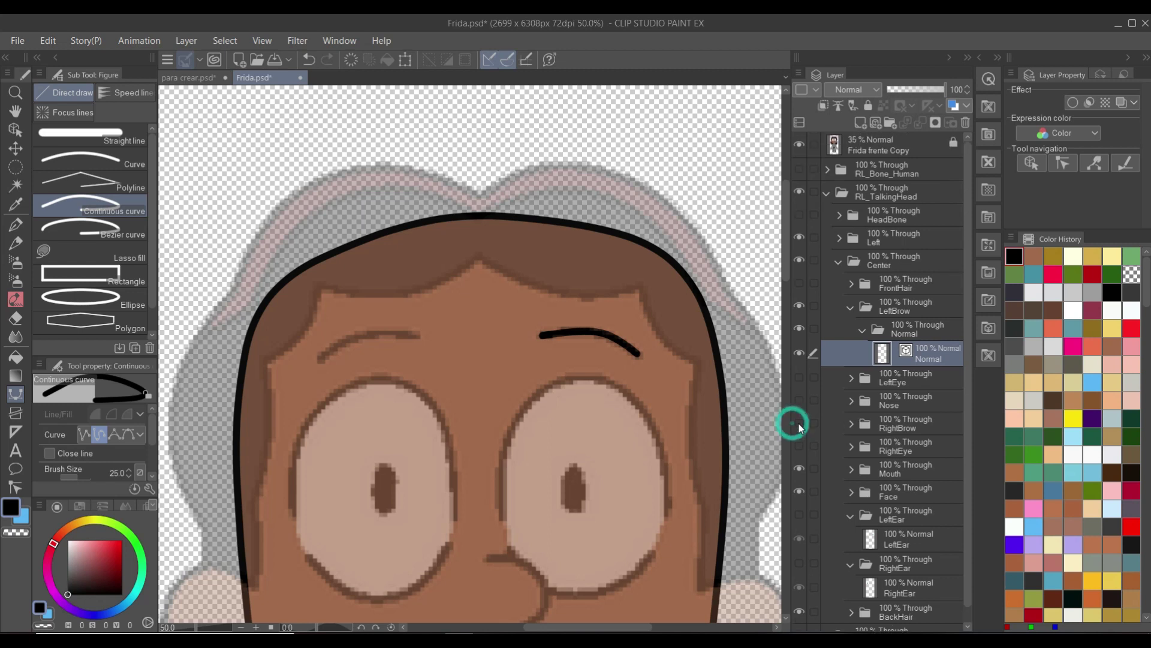
# Show and expand the RightBrow folder and its Normal subfolder, and add a vector layer above the placeholder
pyautogui.click(851, 423)
pyautogui.click(902, 446)
pyautogui.click(862, 445)
pyautogui.click(923, 470)
pyautogui.scroll(2, 470, 329)
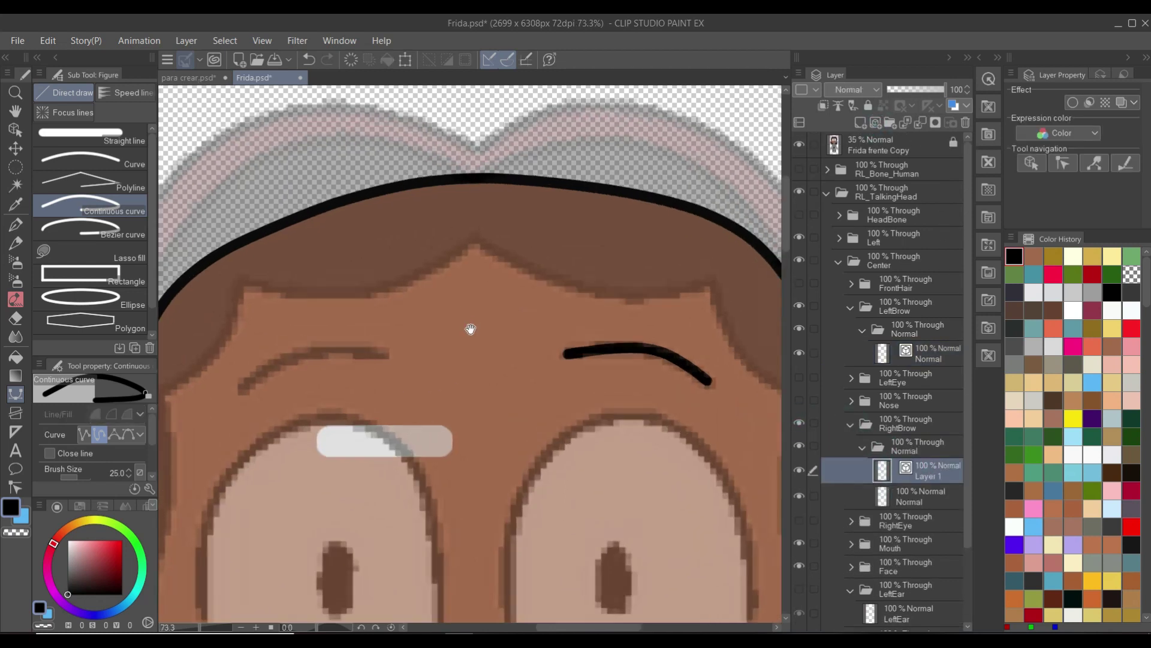
# Draw the right brow as a black continuous curve following the other brow on the reference
pyautogui.moveTo(471, 329); pyautogui.dragTo(589, 364)
pyautogui.click(500, 392)
pyautogui.click(462, 388)
pyautogui.click(426, 391)
pyautogui.doubleClick(360, 419)
pyautogui.scroll(-2, 359, 419)
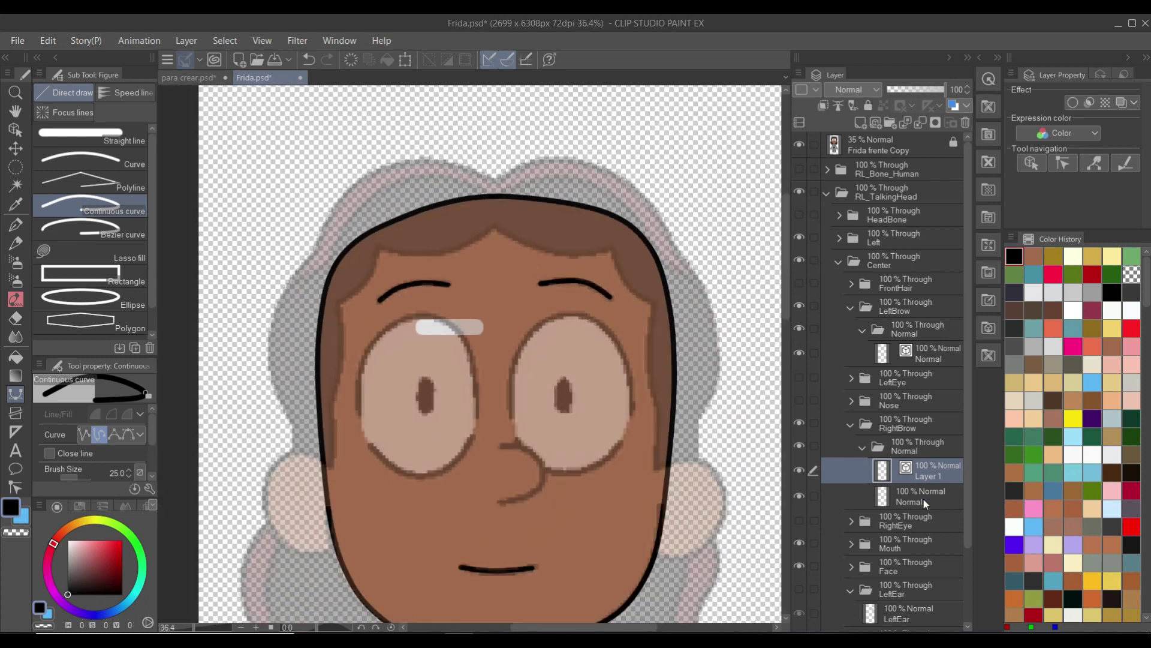
# Delete the RightBrow placeholder, rename the drawn brow layer as Normal, and rasterize it
pyautogui.click(923, 497)
pyautogui.click(962, 124)
pyautogui.press('Return')
pyautogui.rightClick(933, 478)
pyautogui.click(315, 372)
pyautogui.scroll(-1, 314, 372)
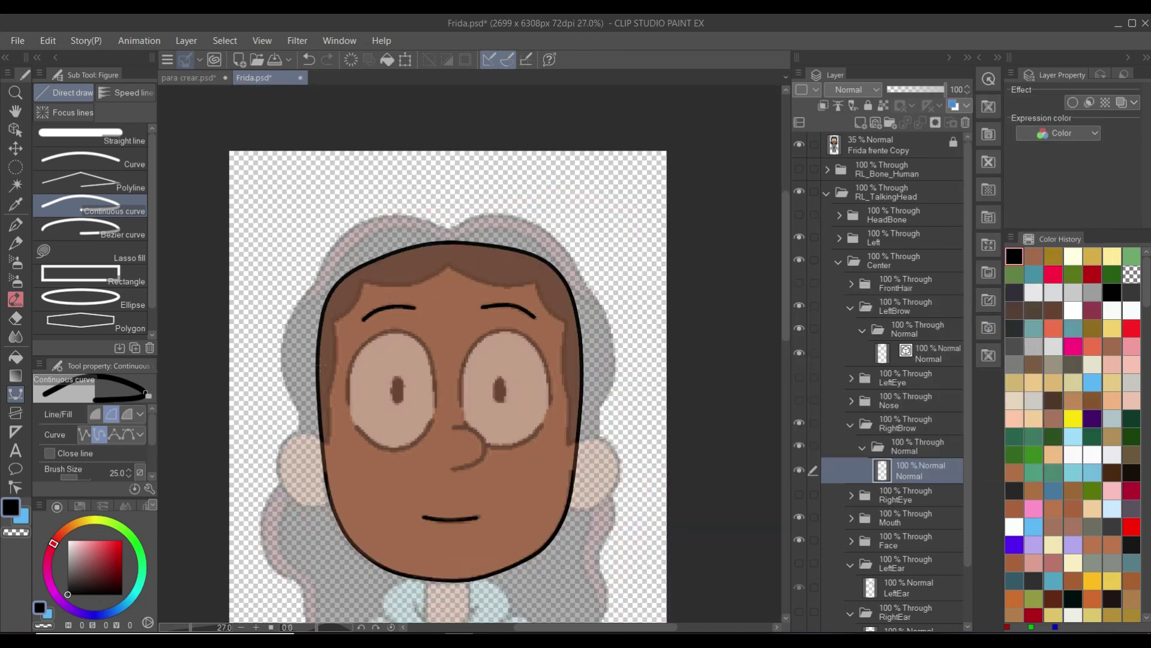
# Show the Nose folder, open its first Normal subfolder, and add a raster layer and a vector layer above the placeholder
pyautogui.click(799, 400)
pyautogui.click(852, 401)
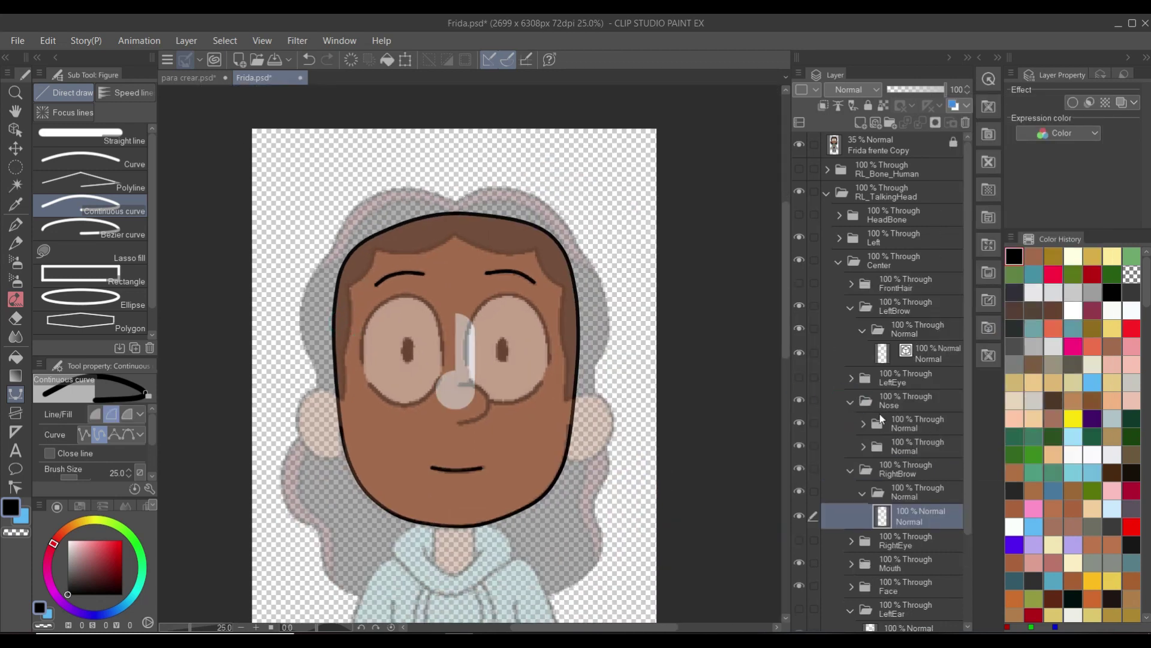
pyautogui.click(864, 423)
pyautogui.click(924, 447)
pyautogui.scroll(2, 449, 371)
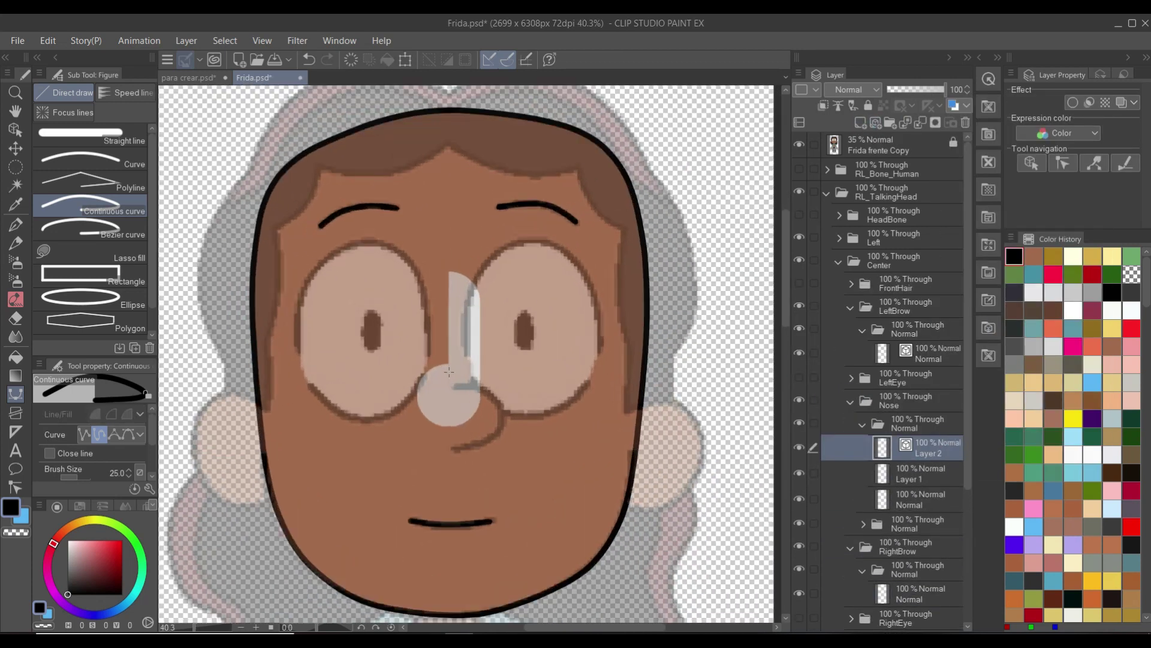
# Draw the curved nose outline in black on the vector layer with the G-pen at size 40, tracing the reference
pyautogui.scroll(3, 449, 371)
pyautogui.press('p')
pyautogui.moveTo(461, 522)
pyautogui.mouseDown()
pyautogui.moveTo(549, 455)
pyautogui.moveTo(451, 397)
pyautogui.mouseUp()
pyautogui.hotkey('ctrl', 'z')
pyautogui.moveTo(454, 525)
pyautogui.mouseDown()
pyautogui.moveTo(558, 465)
pyautogui.moveTo(455, 400)
pyautogui.mouseUp()
# Select the raster layer under the nose outline, pick the brown skin color, and close the nose's open side with a stroke
pyautogui.keyDown('ctrl'); pyautogui.keyDown('shift'); pyautogui.click(659, 546); pyautogui.keyUp('shift'); pyautogui.keyUp('ctrl')
pyautogui.keyDown('alt'); pyautogui.click(659, 546); pyautogui.keyUp('alt')
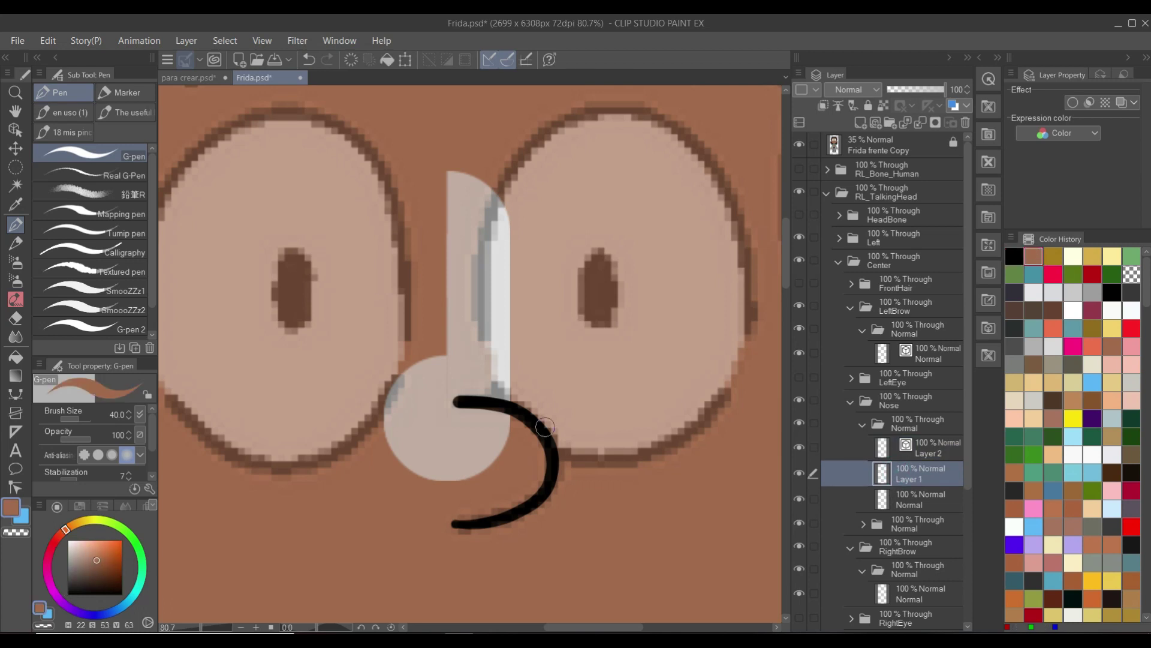
pyautogui.moveTo(461, 407); pyautogui.dragTo(459, 520)
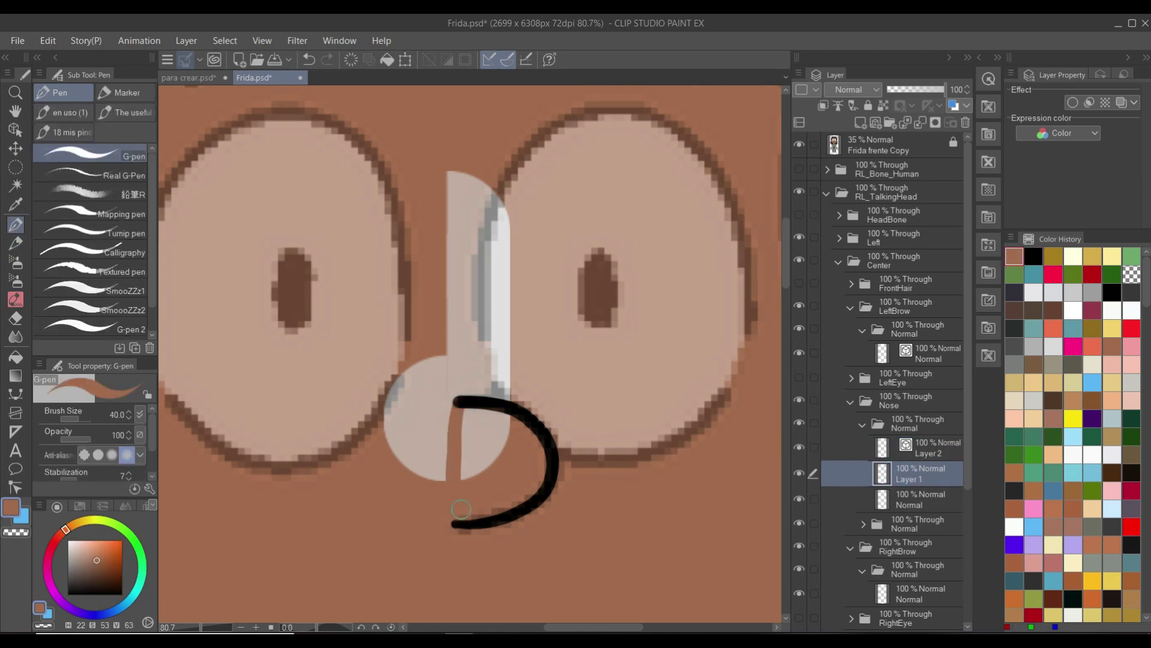
# Hide the reference, the Face folder and the nose placeholder, and fill the nose shape with the brown skin color
pyautogui.click(799, 143)
pyautogui.scroll(-3, 869, 541)
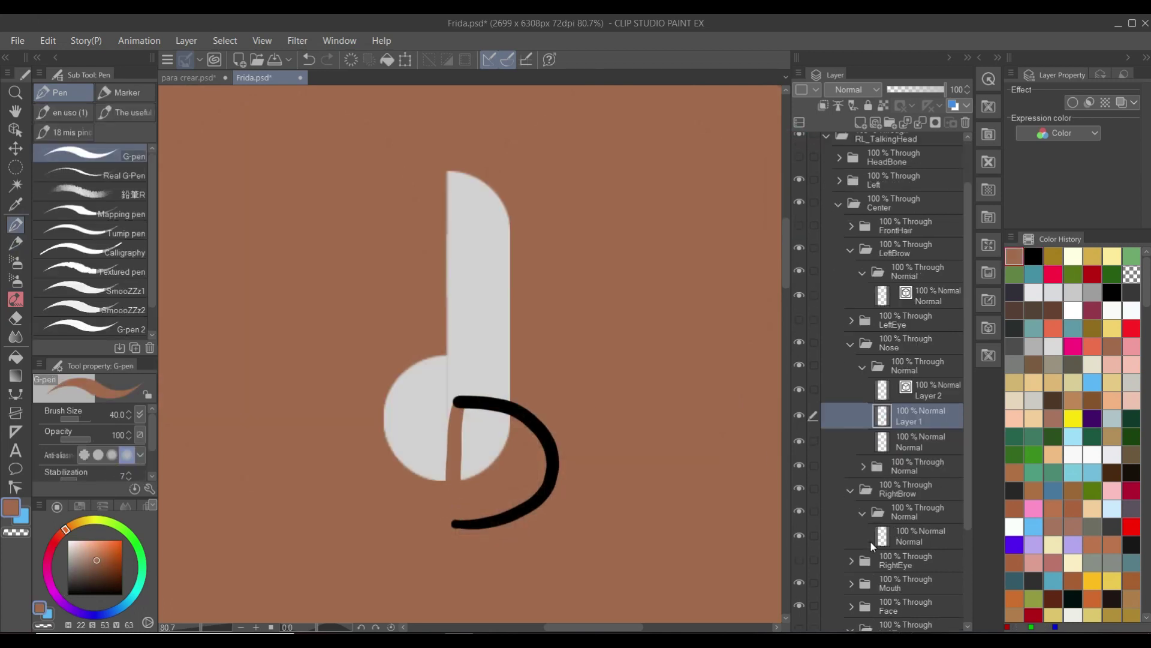
pyautogui.click(801, 566)
pyautogui.click(800, 402)
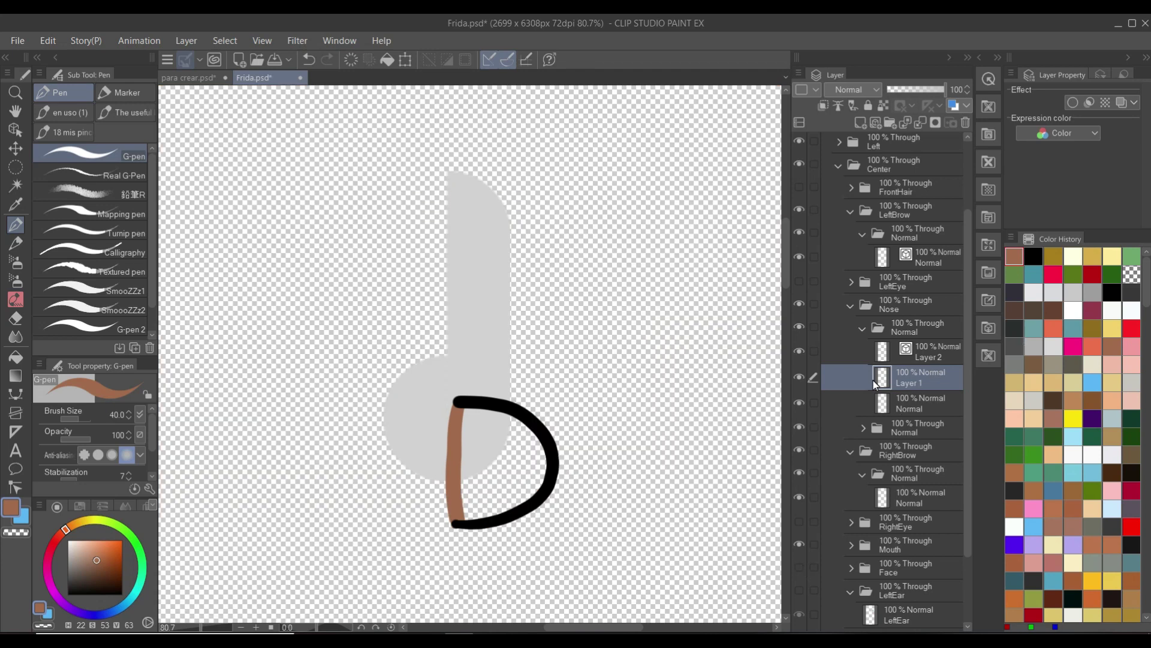
pyautogui.press('g')
pyautogui.click(511, 470)
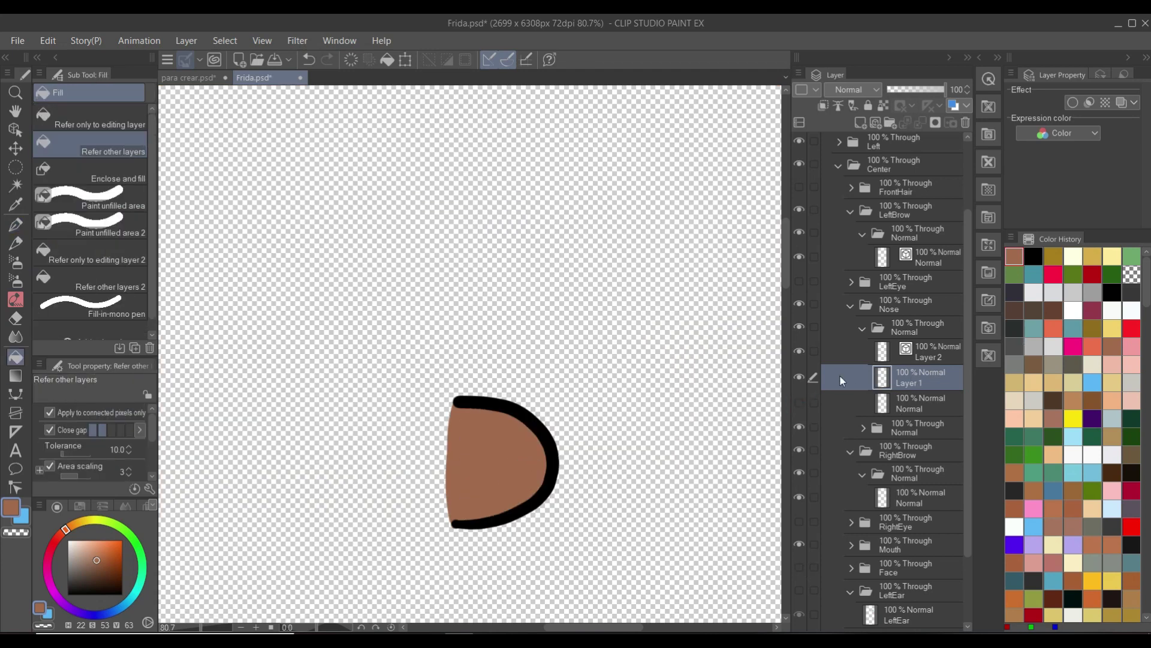
# Merge the nose outline with its fill, name the merged layer Normal, and delete the nose placeholder
pyautogui.click(909, 117)
pyautogui.doubleClick(909, 353)
pyautogui.write('Normal')
pyautogui.press('Return')
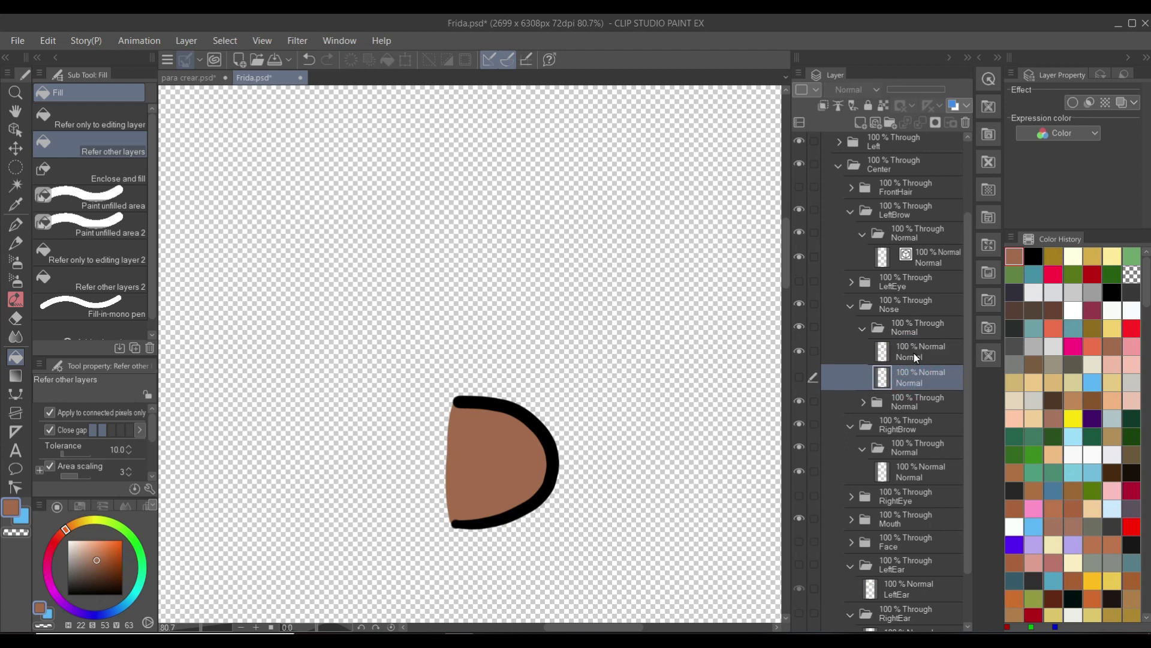
pyautogui.click(965, 122)
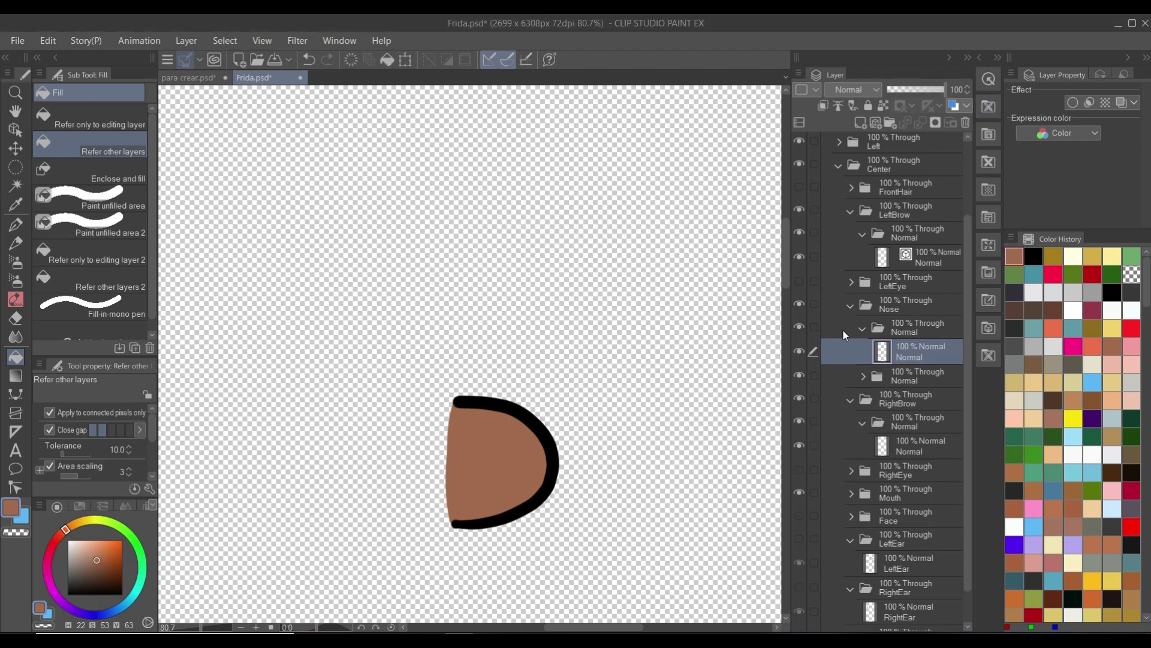
# Show the Frida frente Copy reference again, make the LeftEar folder visible, and select its placeholder layer
pyautogui.scroll(3, 843, 329)
pyautogui.click(799, 144)
pyautogui.hotkey('ctrl', '-')
pyautogui.hotkey('ctrl', '-')
pyautogui.hotkey('ctrl', '-')
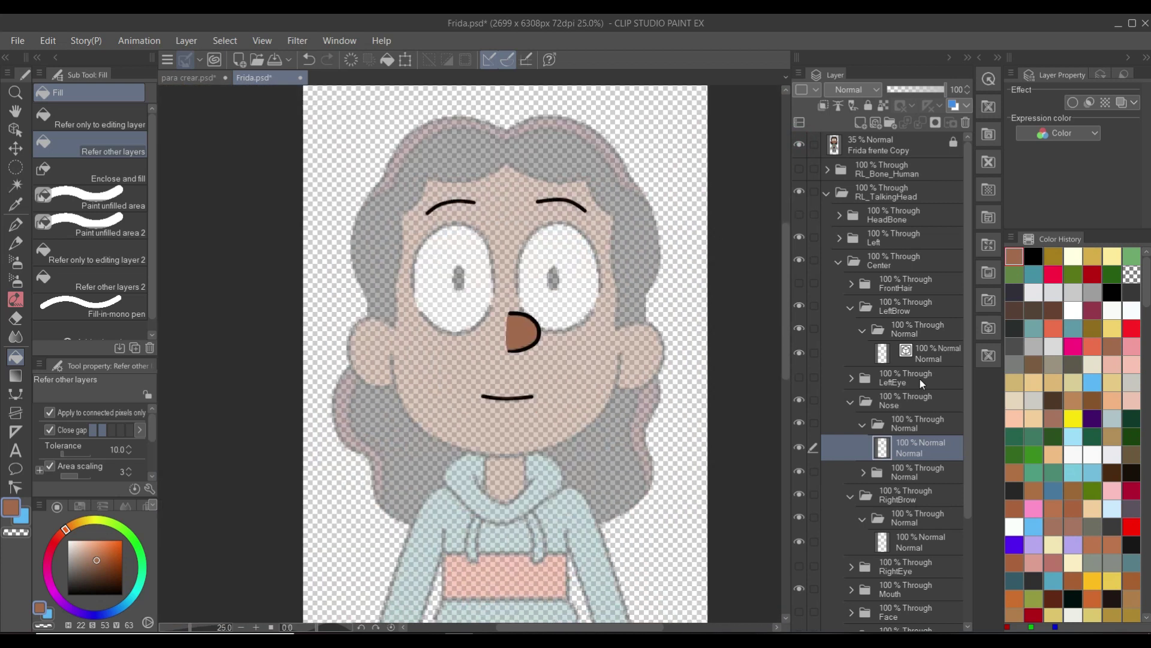
pyautogui.scroll(-4, 925, 440)
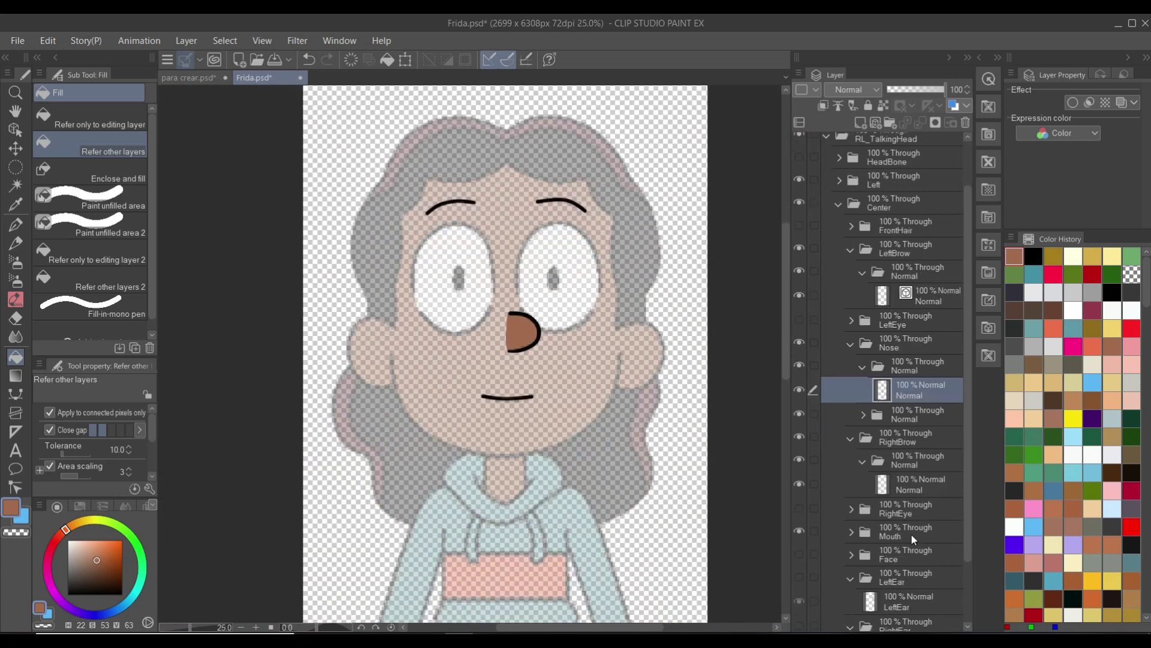
pyautogui.click(799, 562)
pyautogui.click(913, 564)
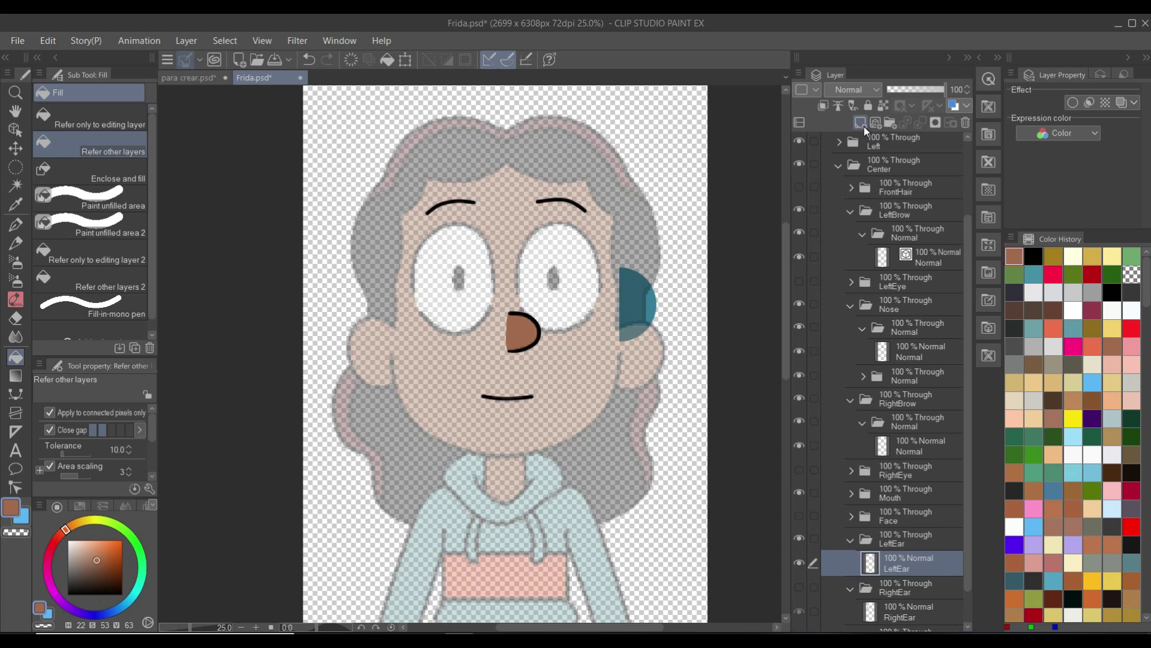
# Add a raster layer and a vector layer above the LeftEar placeholder, and trace the ear's outline in black with the G-pen
pyautogui.click(860, 123)
pyautogui.click(861, 123)
pyautogui.click(1033, 256)
pyautogui.scroll(3, 517, 337)
pyautogui.press('p')
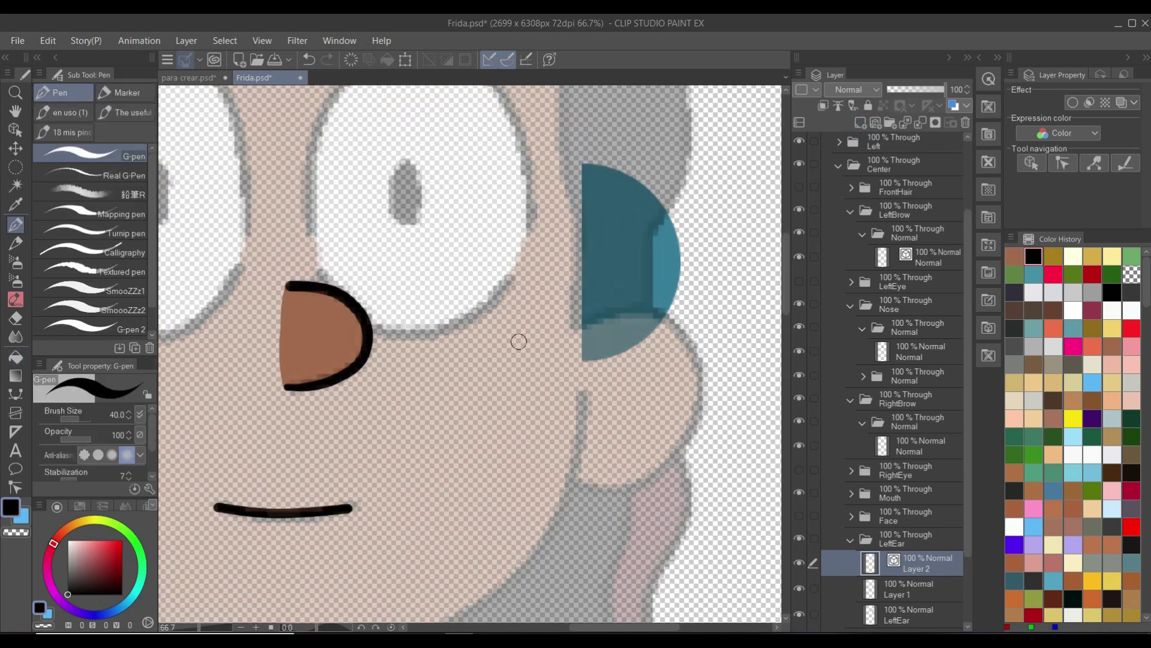
pyautogui.moveTo(576, 331)
pyautogui.mouseDown()
pyautogui.moveTo(690, 351)
pyautogui.moveTo(684, 437)
pyautogui.moveTo(561, 465)
pyautogui.mouseUp()
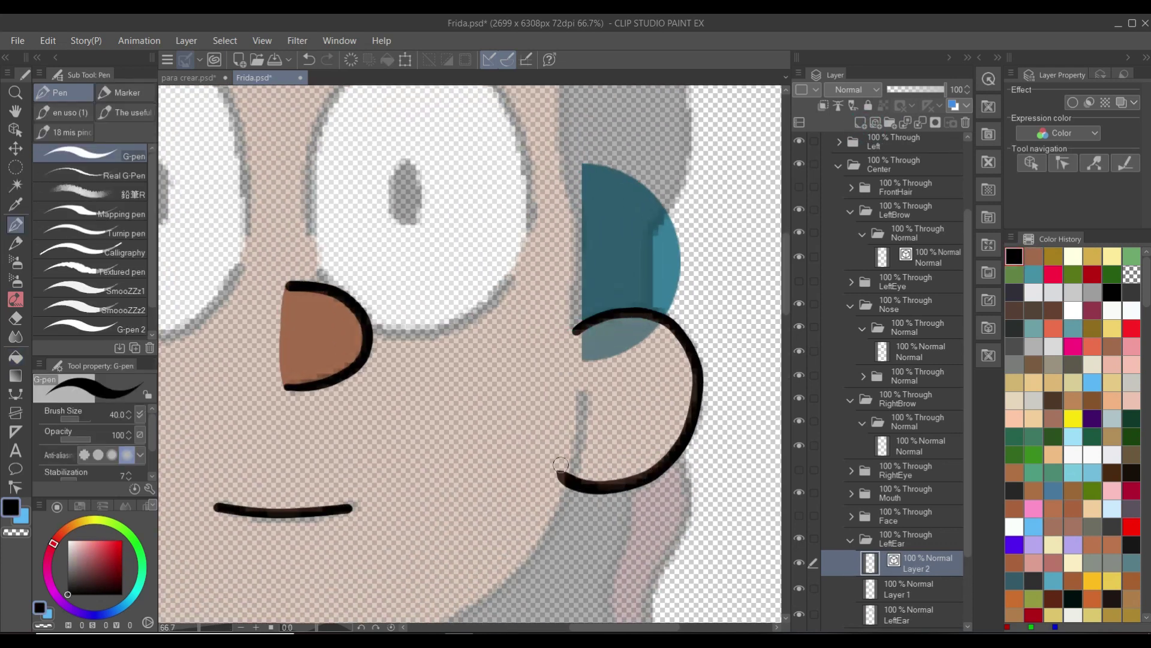
# On the raster layer below the ear outline, close the ear's inner side with a brown skin-colored stroke
pyautogui.click(1033, 256)
pyautogui.click(912, 589)
pyautogui.moveTo(575, 331)
pyautogui.mouseDown()
pyautogui.moveTo(562, 382)
pyautogui.moveTo(562, 471)
pyautogui.mouseUp()
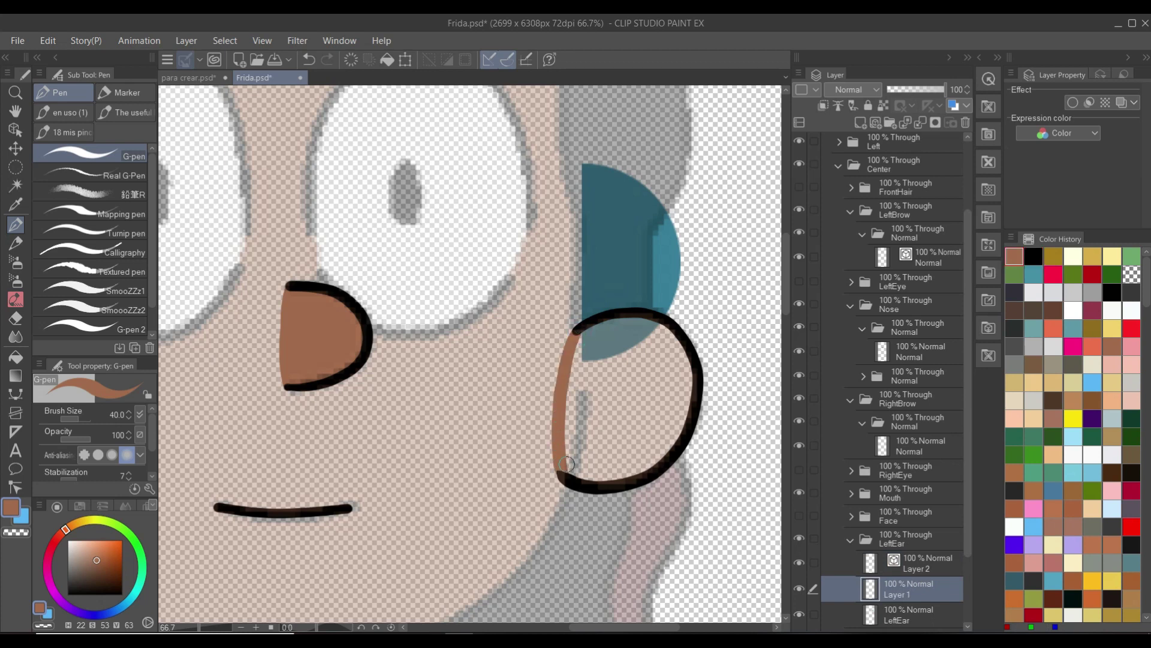
# Fill the inside of the left ear with brown and paint over the remaining gaps with the G-pen
pyautogui.press('g')
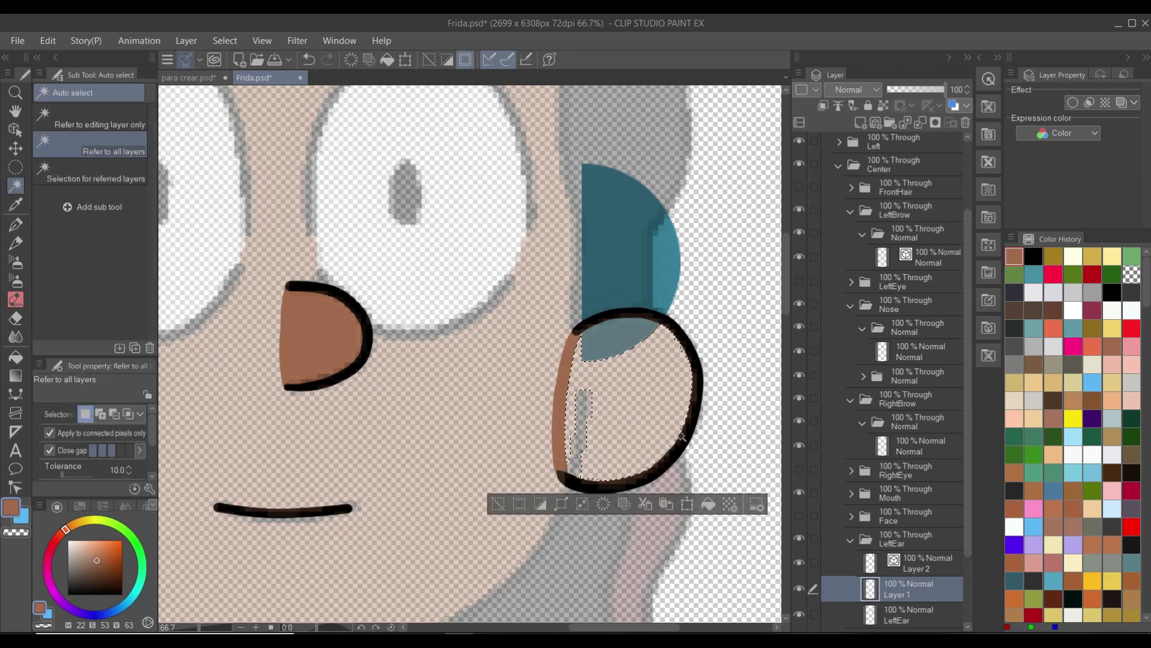
pyautogui.click(641, 396)
pyautogui.click(584, 420)
pyautogui.press('p')
pyautogui.moveTo(575, 457); pyautogui.dragTo(570, 480)
pyautogui.moveTo(590, 345); pyautogui.dragTo(654, 335)
pyautogui.moveTo(582, 479); pyautogui.dragTo(578, 396)
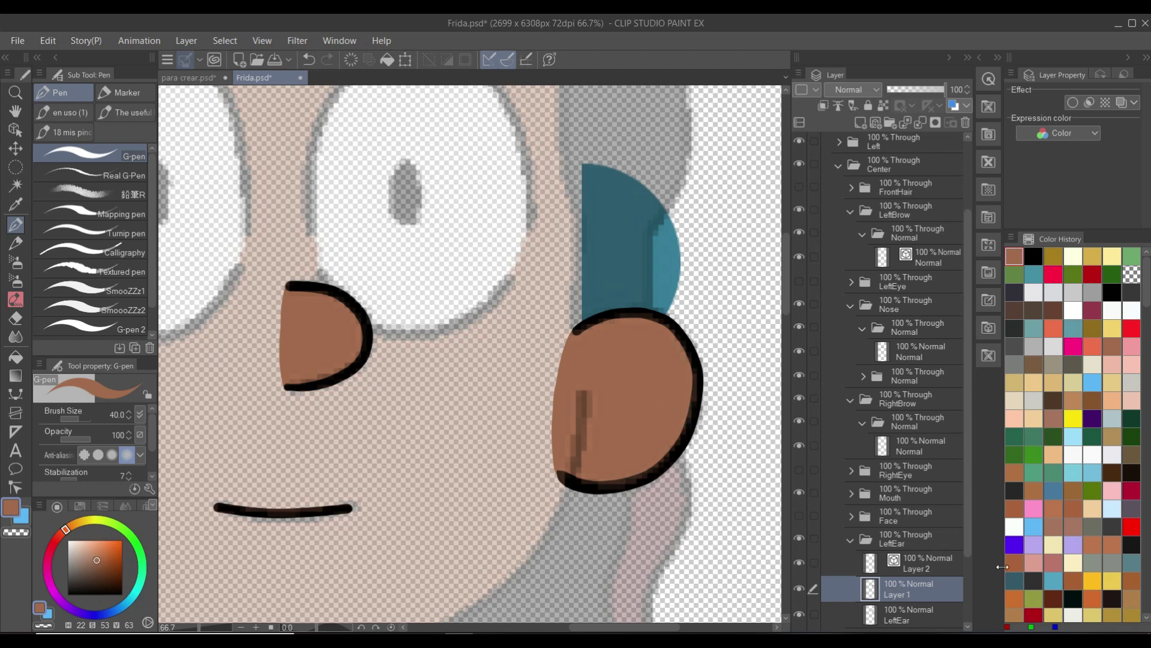
# Merge the ear outline with its fill, rename the merged layer as LeftEar, and delete the teal placeholder
pyautogui.hotkey('ctrl', 'e')
pyautogui.scroll(-3, 635, 399)
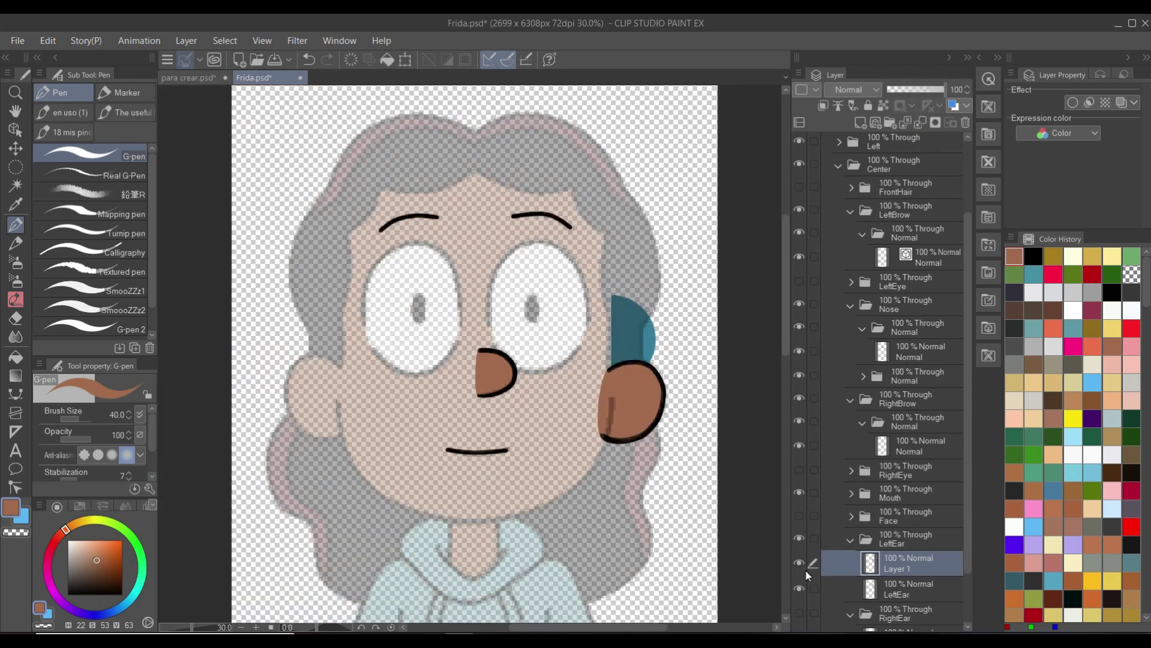
pyautogui.doubleClick(916, 593)
pyautogui.click(920, 571)
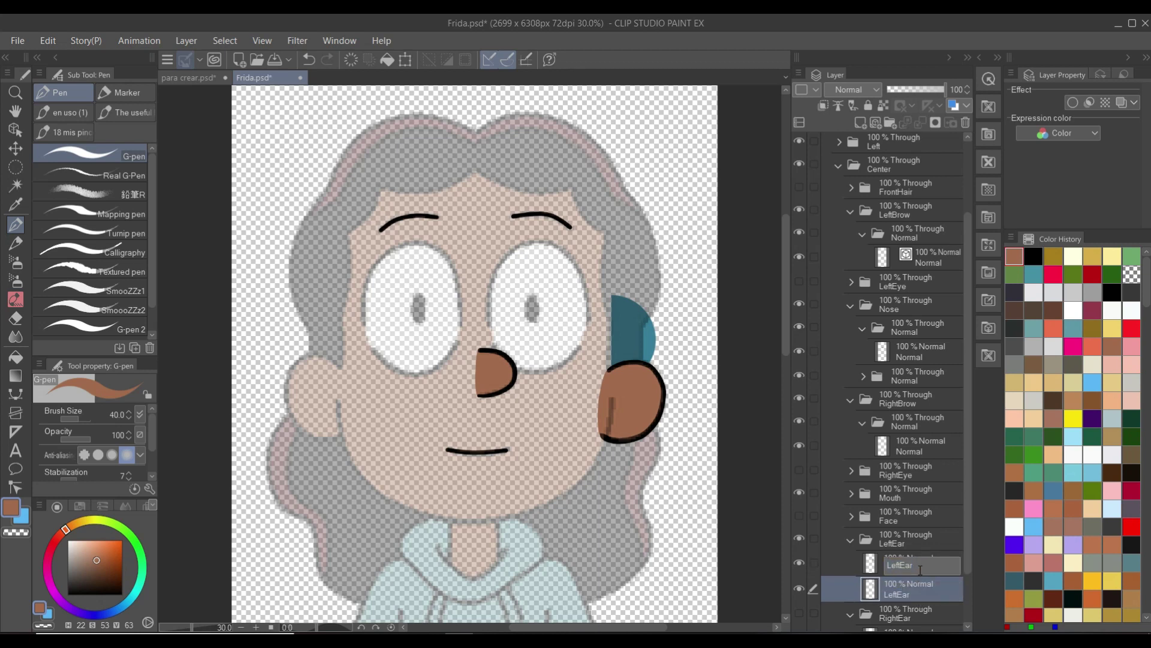
pyautogui.click(965, 122)
pyautogui.press('Return')
# Duplicate the finished LeftEar layer
pyautogui.press('o')
pyautogui.hotkey('ctrl', 'c')
pyautogui.hotkey('ctrl', 'v')
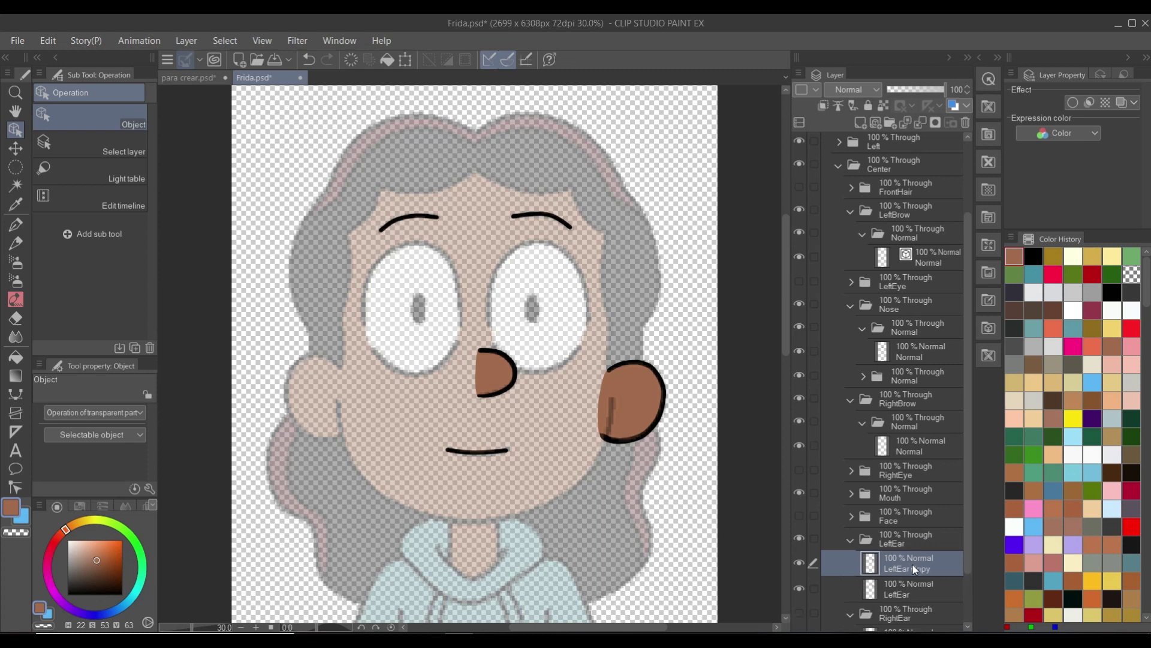
# Move the LeftEar copy into the RightEar folder above the existing RightEar layer
pyautogui.scroll(-2, 911, 574)
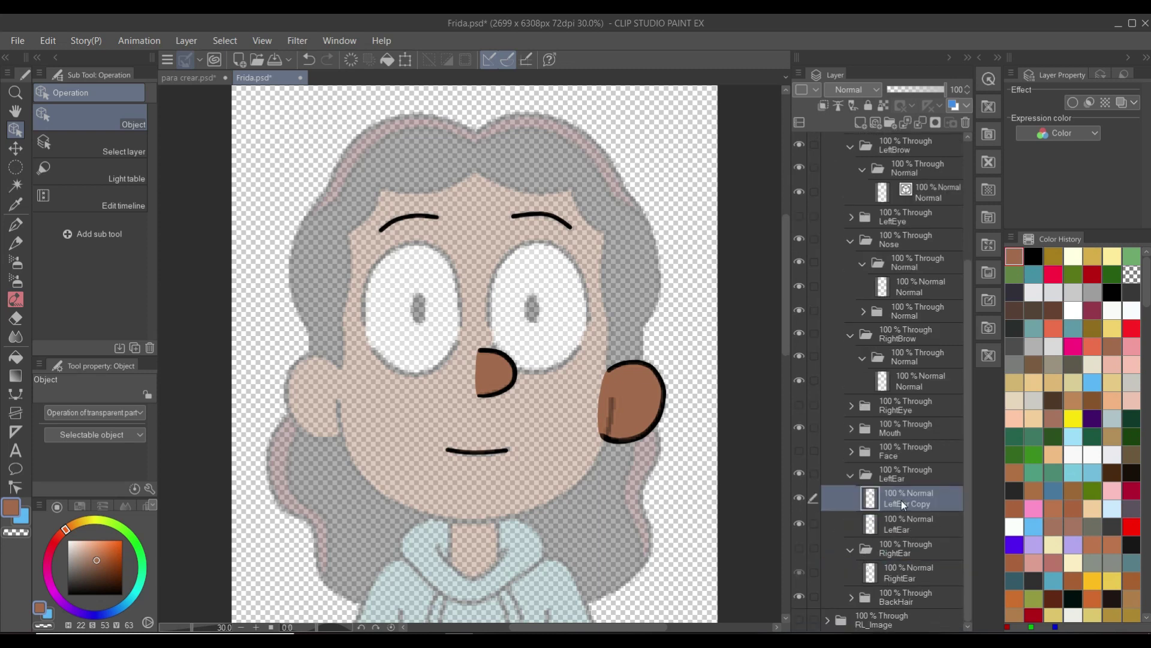
pyautogui.moveTo(901, 500); pyautogui.dragTo(911, 558)
pyautogui.click(48, 40)
pyautogui.moveTo(160, 392)
pyautogui.click(848, 535)
pyautogui.click(898, 549)
# Flip the copied ear horizontally and place it over the ear on the opposite side of the sketched head
pyautogui.click(48, 40)
pyautogui.click(114, 394)
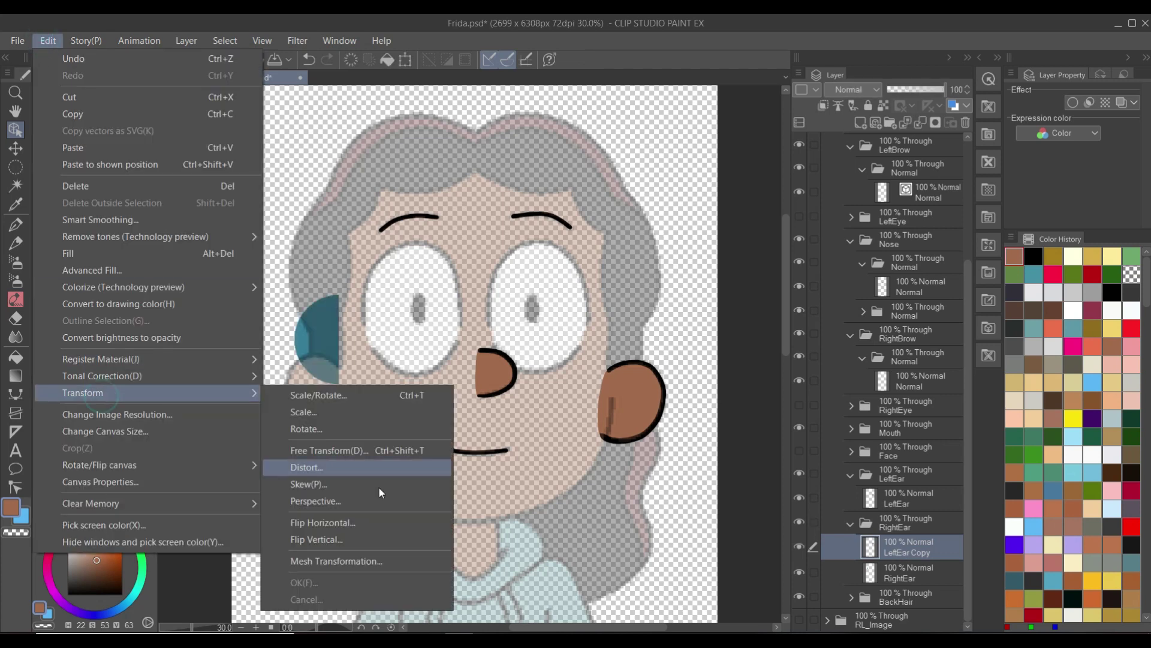
pyautogui.click(336, 522)
pyautogui.moveTo(633, 407); pyautogui.dragTo(313, 407)
pyautogui.press('Return')
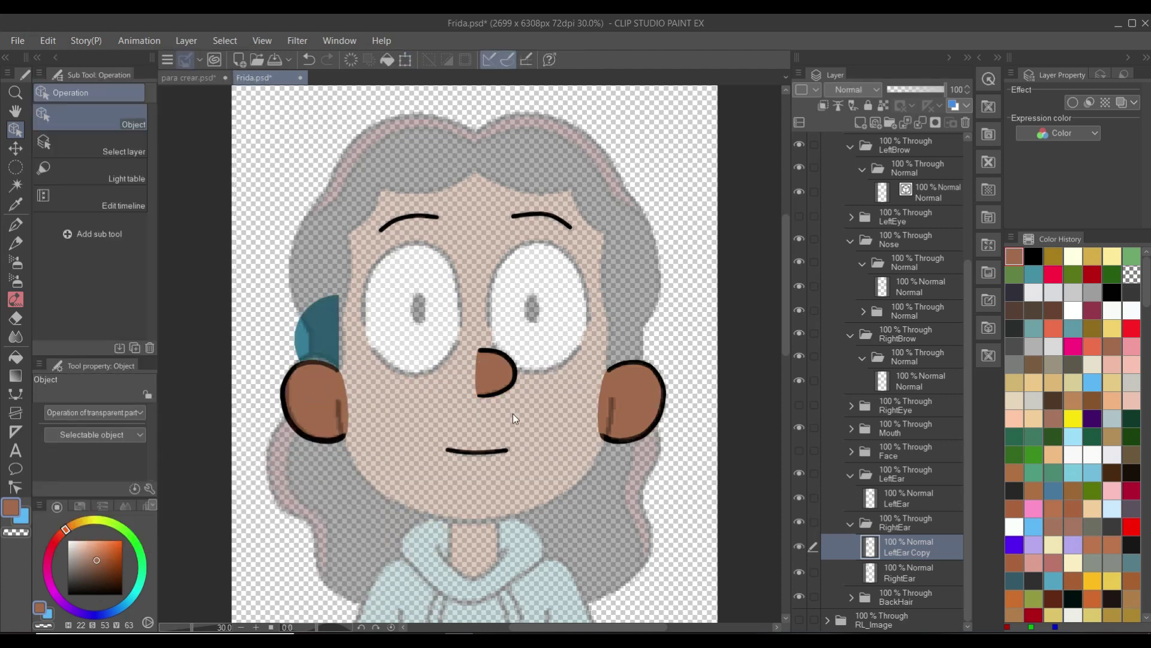
# Rename the flipped ear layer as RightEar and delete the teal RightEar placeholder
pyautogui.scroll(-1, 385, 374)
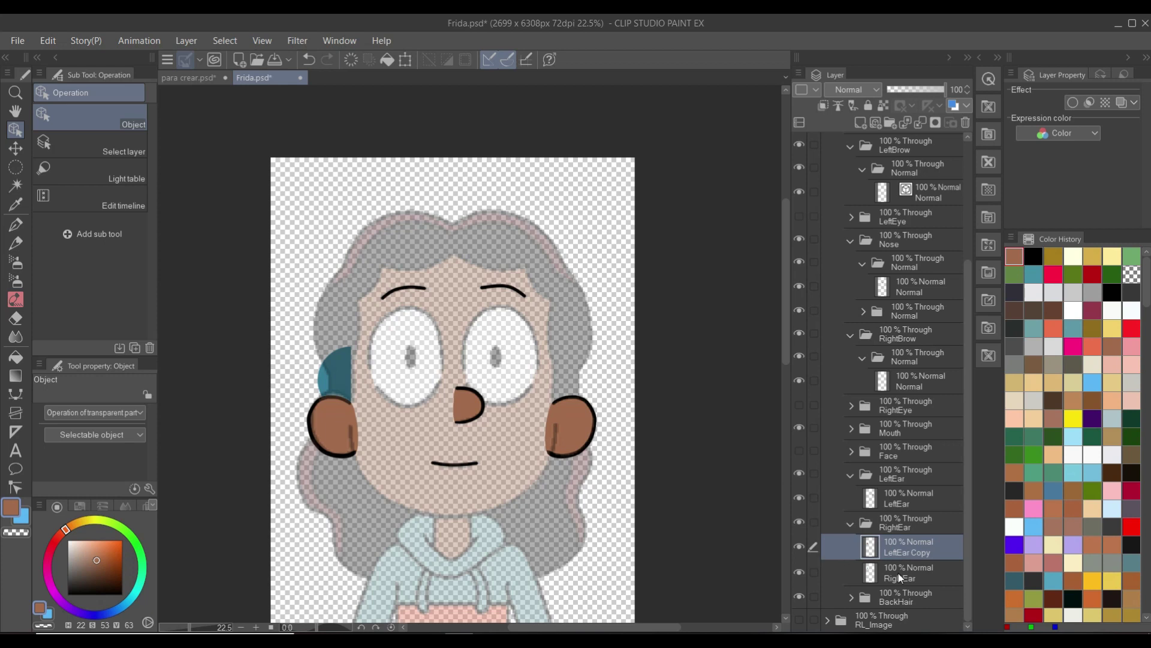
pyautogui.doubleClick(899, 577)
pyautogui.press('Return')
pyautogui.click(909, 548)
pyautogui.press('Delete')
pyautogui.click(608, 262)
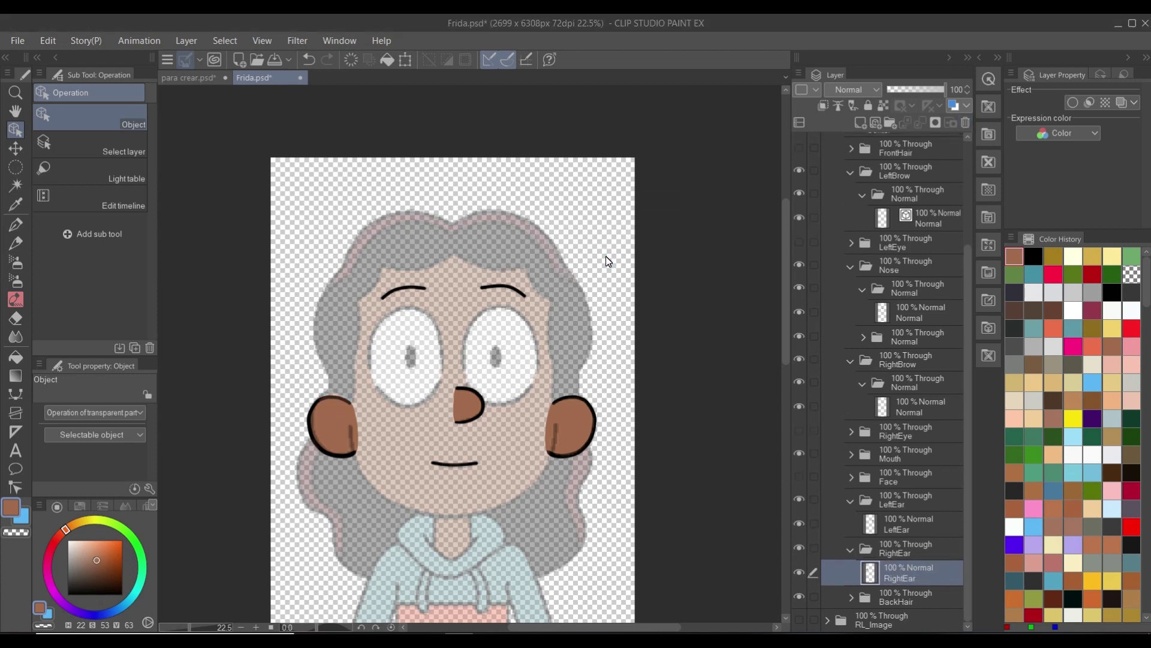
# Hide the Nose folder, show the LeftEye folder and expand its Normal group to select the Iris folder
pyautogui.scroll(2, 482, 412)
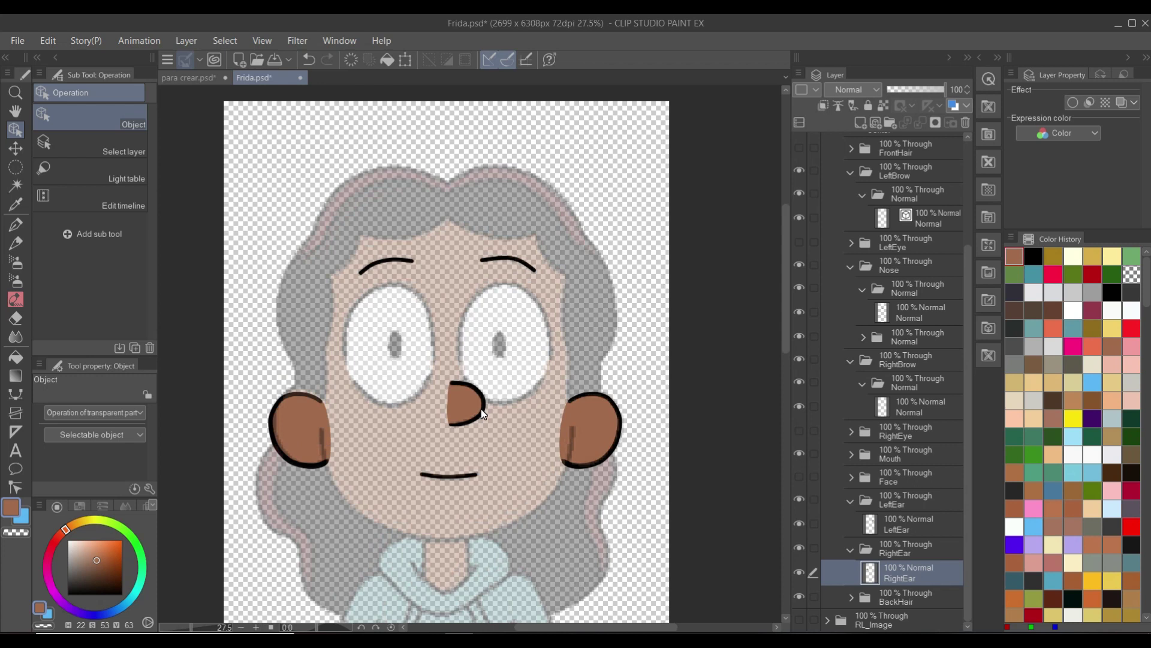
pyautogui.scroll(-3, 535, 370)
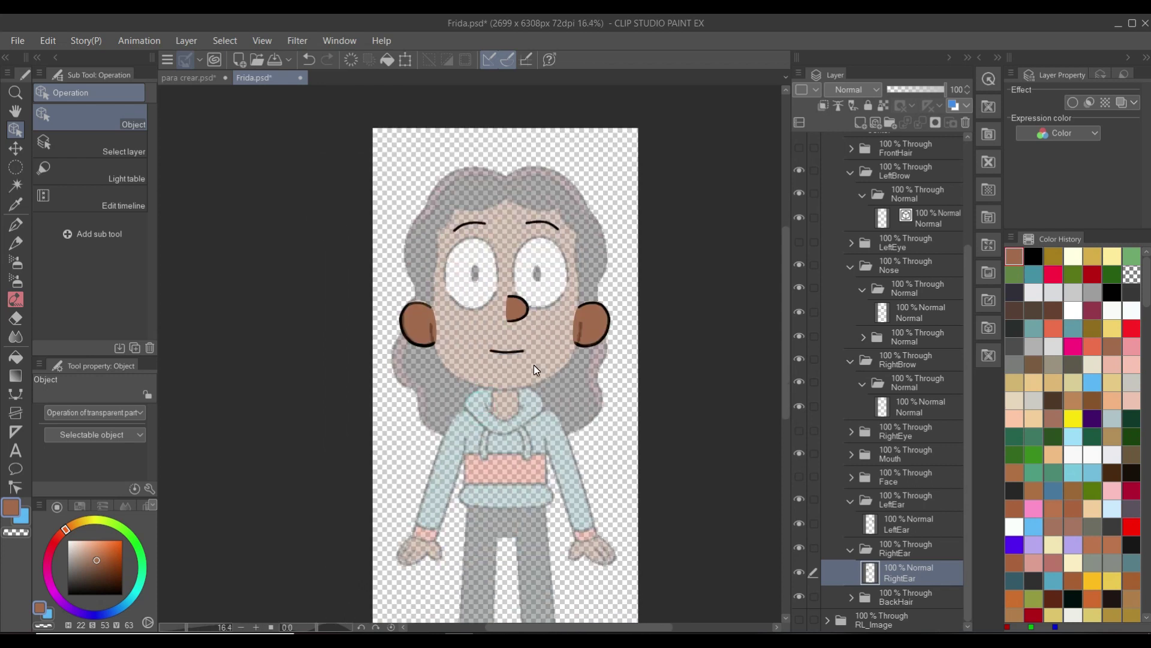
pyautogui.scroll(2, 533, 365)
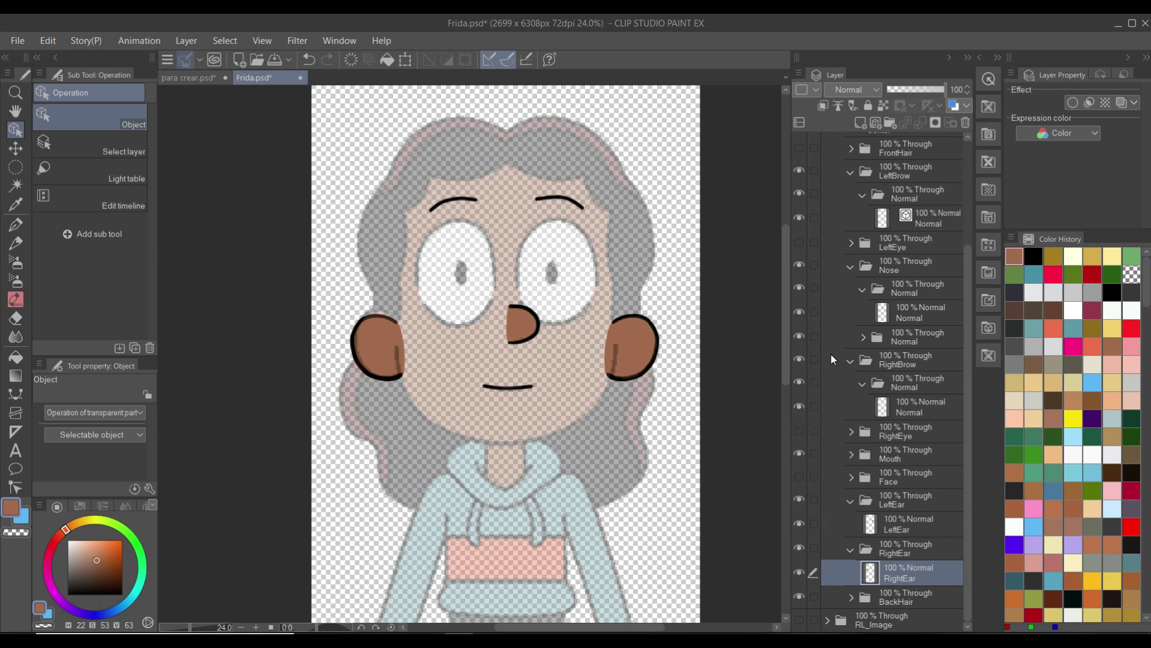
pyautogui.click(798, 265)
pyautogui.scroll(3, 908, 483)
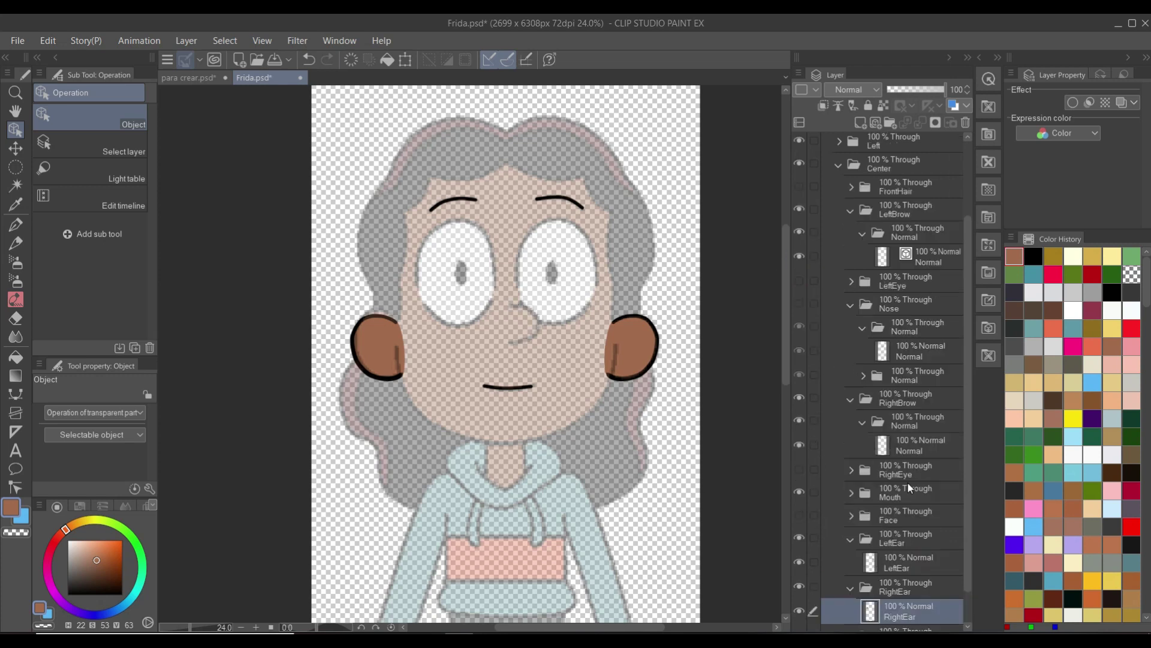
pyautogui.click(799, 319)
pyautogui.click(851, 320)
pyautogui.click(862, 344)
pyautogui.click(893, 365)
# Add a raster layer in the Iris folder and paint the left eye's oval pupil in black with the G-pen
pyautogui.scroll(5, 527, 282)
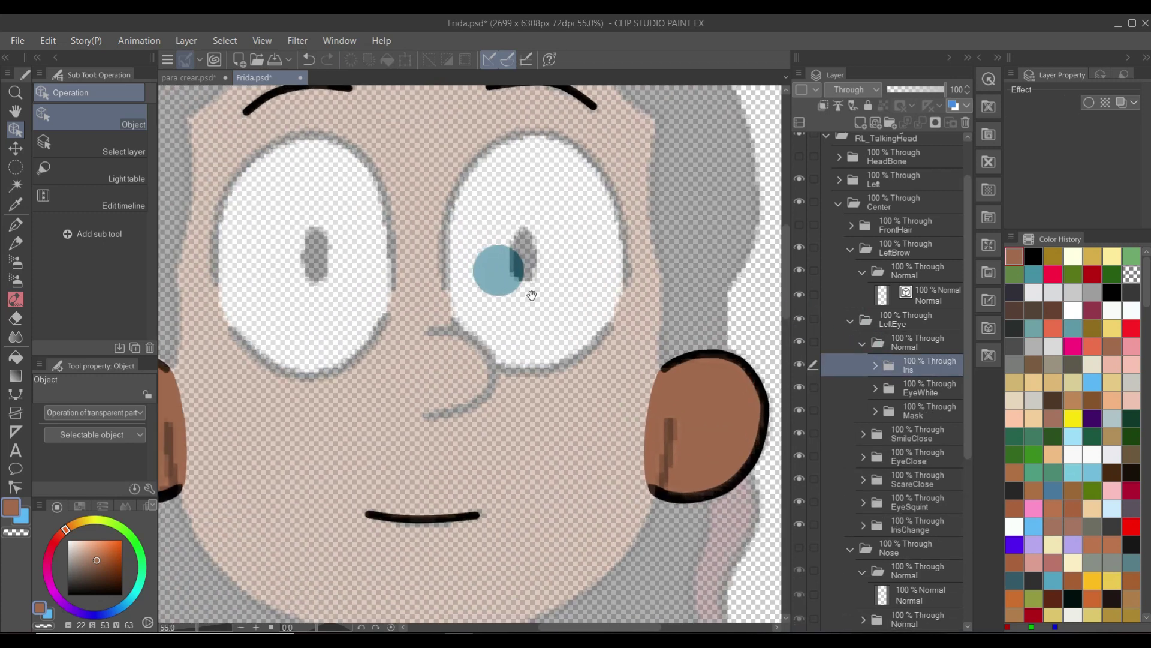
pyautogui.click(801, 367)
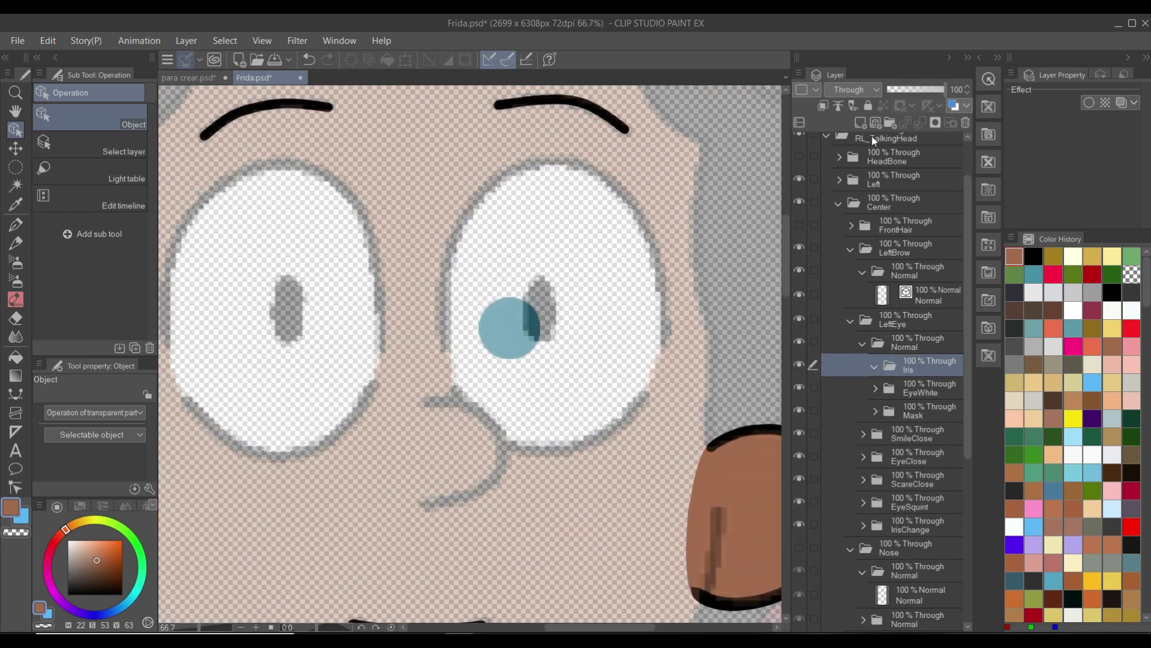
pyautogui.click(860, 123)
pyautogui.scroll(2, 545, 292)
pyautogui.press('p')
pyautogui.click(1033, 256)
pyautogui.moveTo(534, 270)
pyautogui.mouseDown()
pyautogui.moveTo(528, 353)
pyautogui.moveTo(554, 300)
pyautogui.moveTo(557, 340)
pyautogui.moveTo(520, 353)
pyautogui.moveTo(534, 342)
pyautogui.mouseUp()
pyautogui.hotkey('ctrl', 'z')
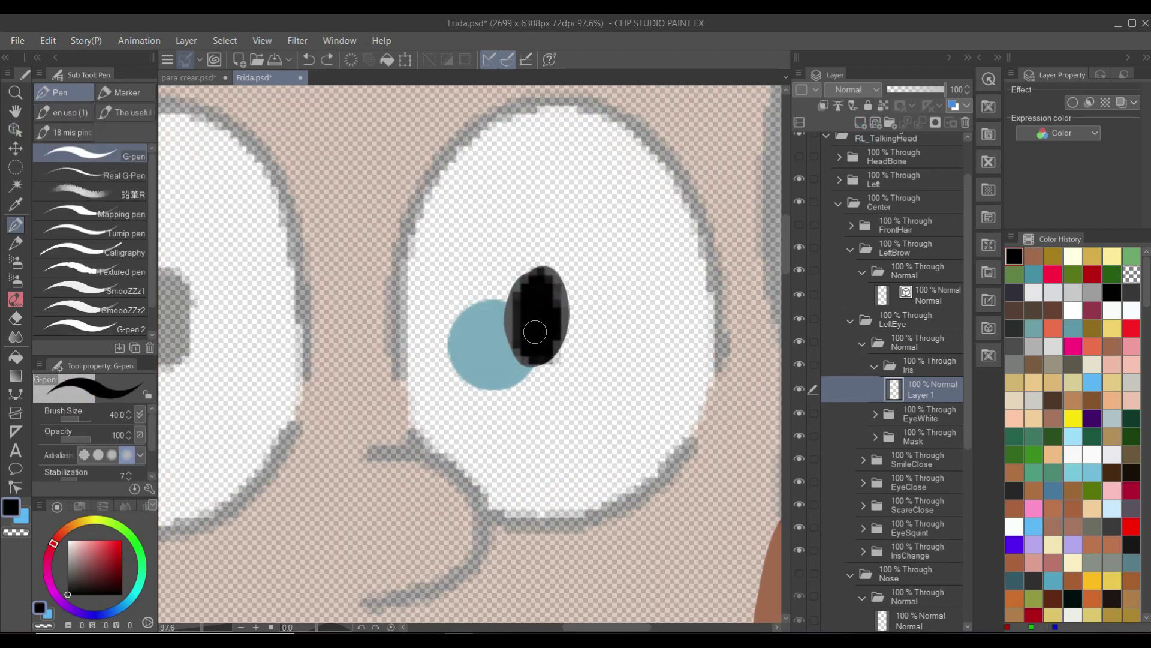
# Check the black pupil with the Frida frente Copy reference temporarily hidden
pyautogui.scroll(2, 847, 184)
pyautogui.click(799, 144)
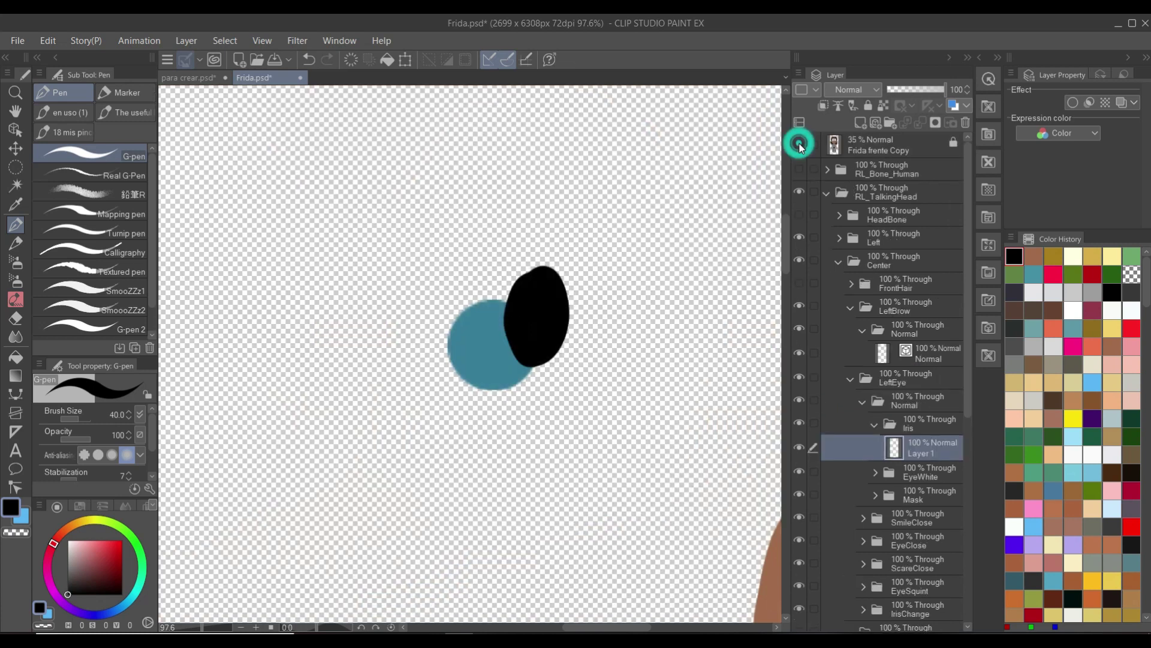
pyautogui.scroll(2, 514, 279)
pyautogui.scroll(-4, 561, 306)
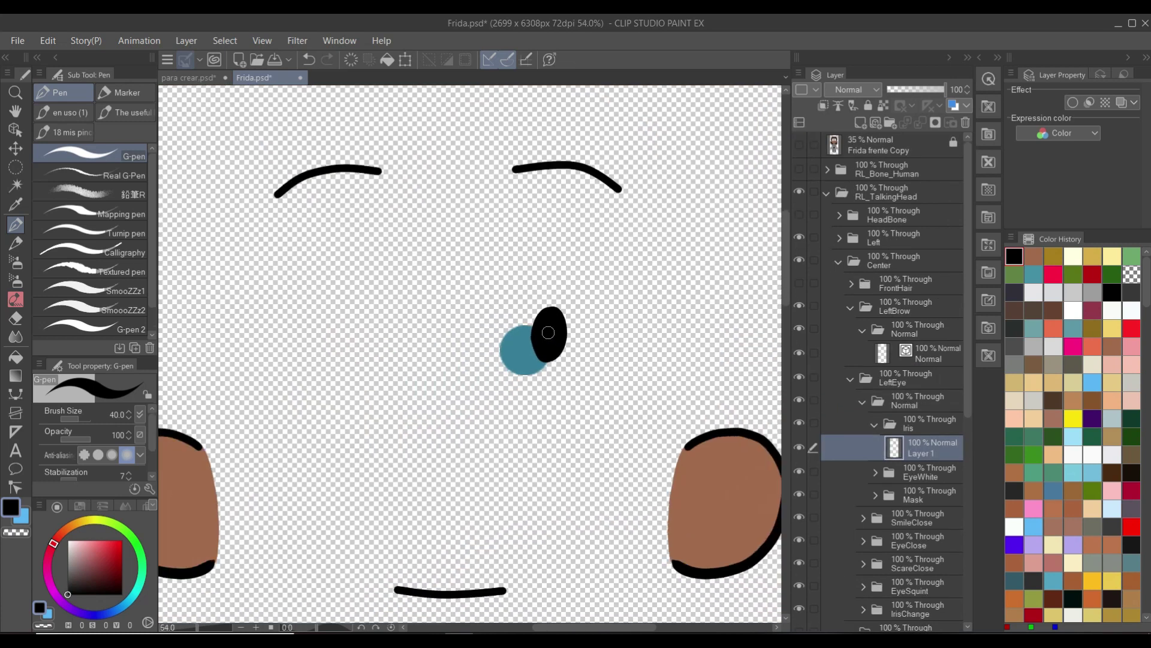
pyautogui.click(800, 143)
# Add a raster layer and a vector layer above the placeholder in the left eye's EyeWhite folder
pyautogui.scroll(1, 532, 396)
pyautogui.click(874, 472)
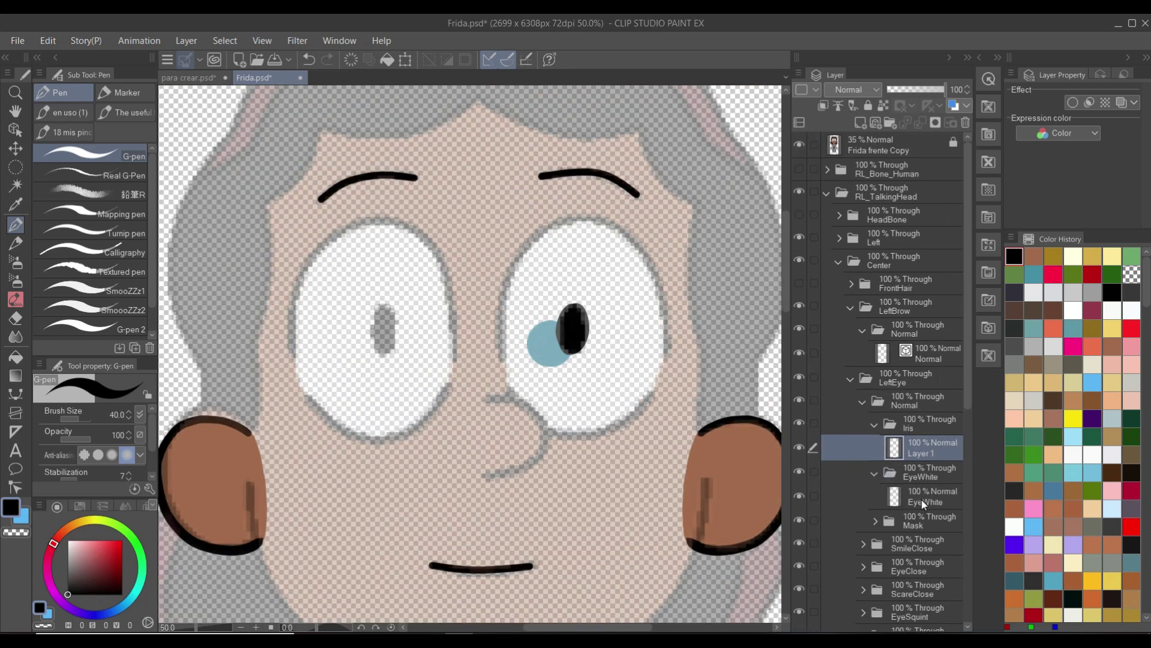
pyautogui.click(926, 496)
pyautogui.scroll(1, 666, 379)
pyautogui.scroll(1, 666, 378)
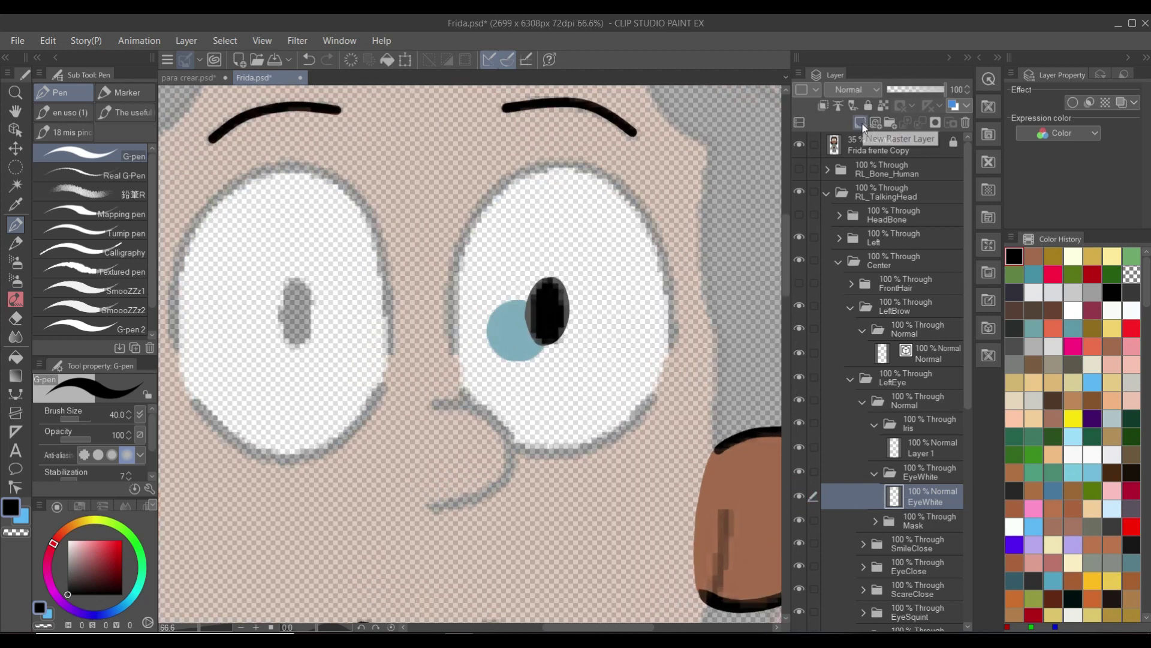
pyautogui.click(861, 123)
pyautogui.click(875, 123)
# Draw a black ellipse outline around the sketched left eye on the vector layer with brush size 25
pyautogui.press('u')
pyautogui.click(80, 297)
pyautogui.moveTo(464, 175); pyautogui.dragTo(684, 448)
pyautogui.hotkey('ctrl', 'z')
pyautogui.moveTo(421, 146); pyautogui.dragTo(676, 468)
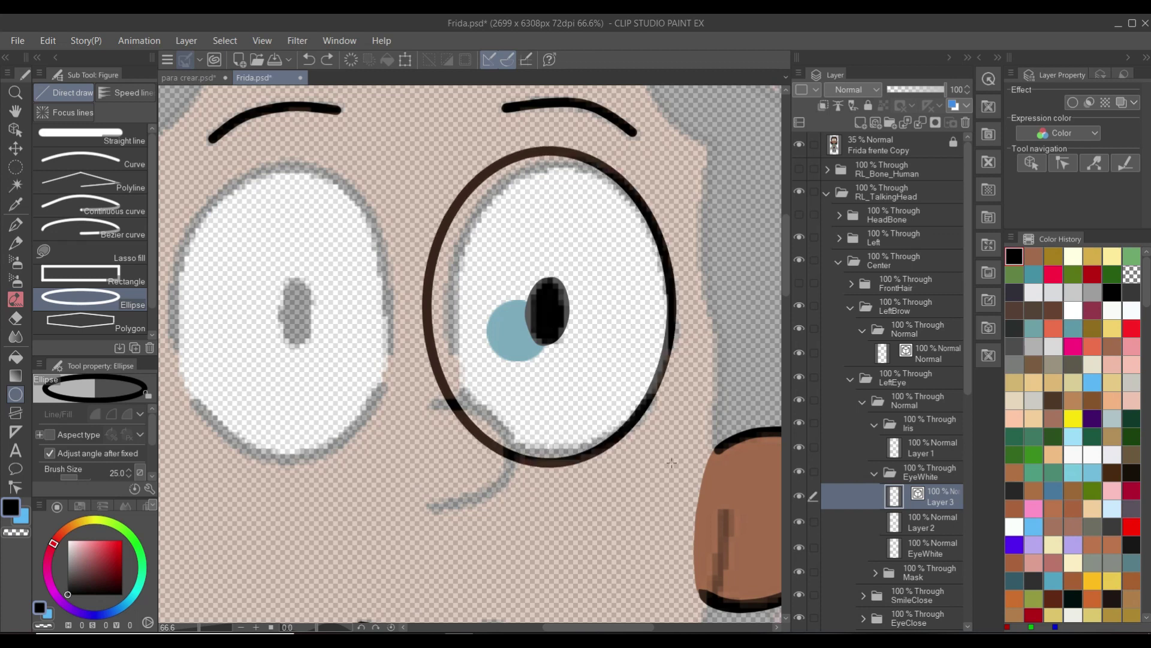
# Transform the ellipse to match the outline of the sketched left eye
pyautogui.hotkey('ctrl', 't')
pyautogui.moveTo(423, 306); pyautogui.dragTo(450, 309)
pyautogui.moveTo(563, 147); pyautogui.dragTo(561, 158)
pyautogui.moveTo(563, 467); pyautogui.dragTo(560, 458)
pyautogui.moveTo(561, 159); pyautogui.dragTo(561, 160)
pyautogui.press('Return')
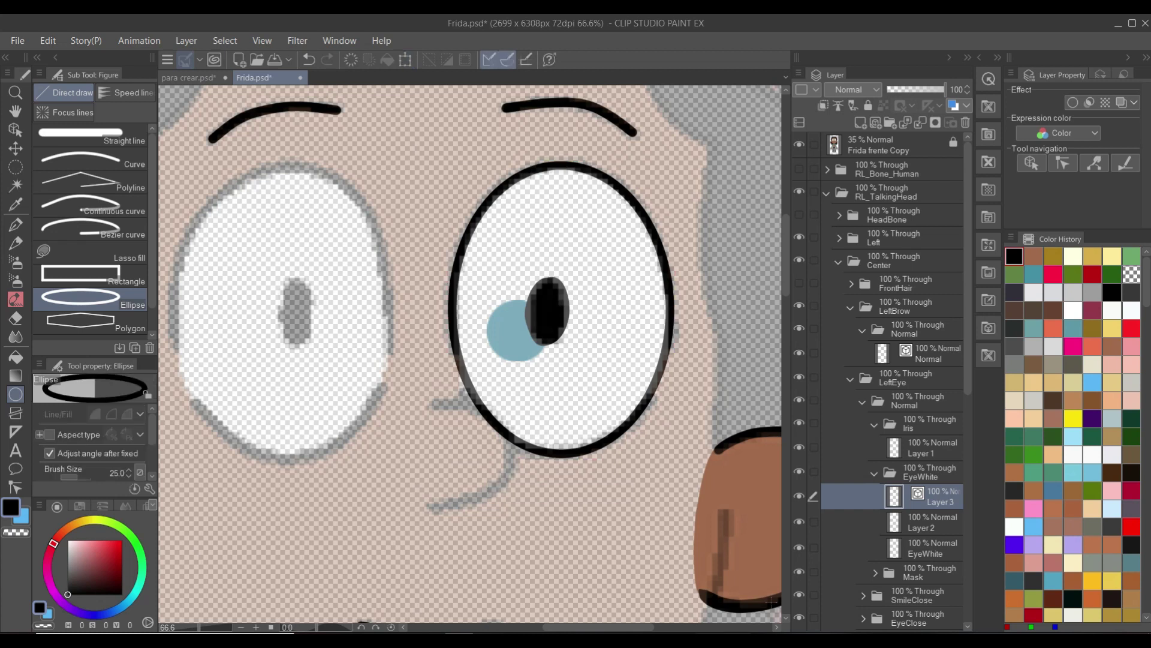
# Hide the Frida frente Copy reference and select the layer containing the eye's teal circle
pyautogui.hotkey('alt', '[')
pyautogui.click(799, 144)
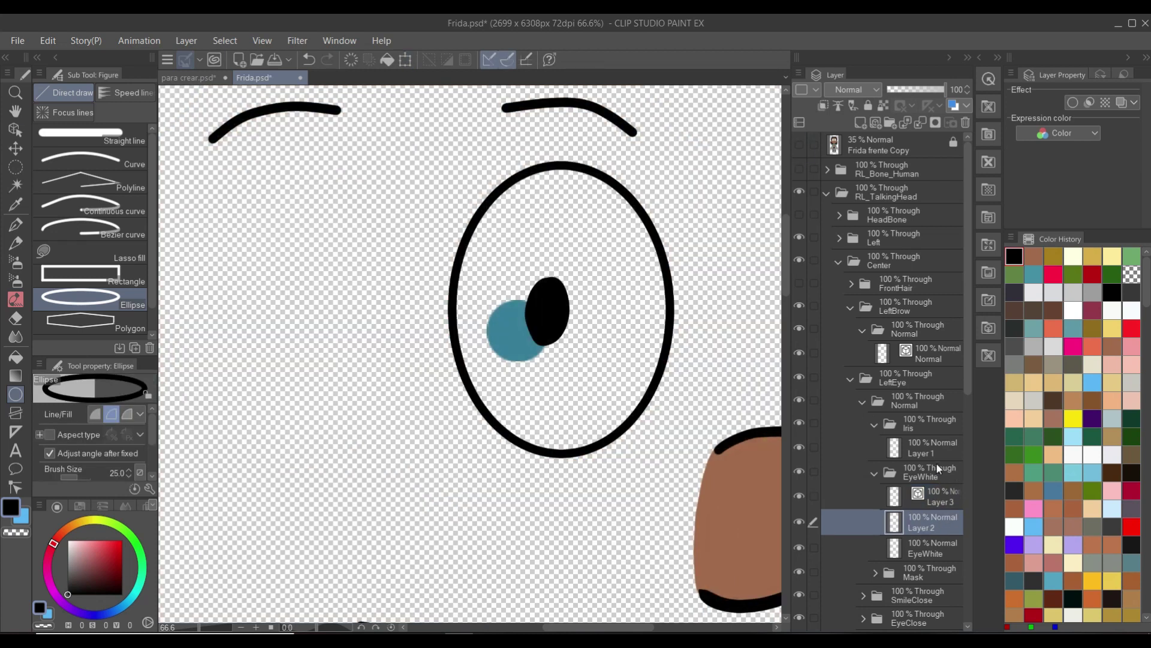
pyautogui.click(908, 455)
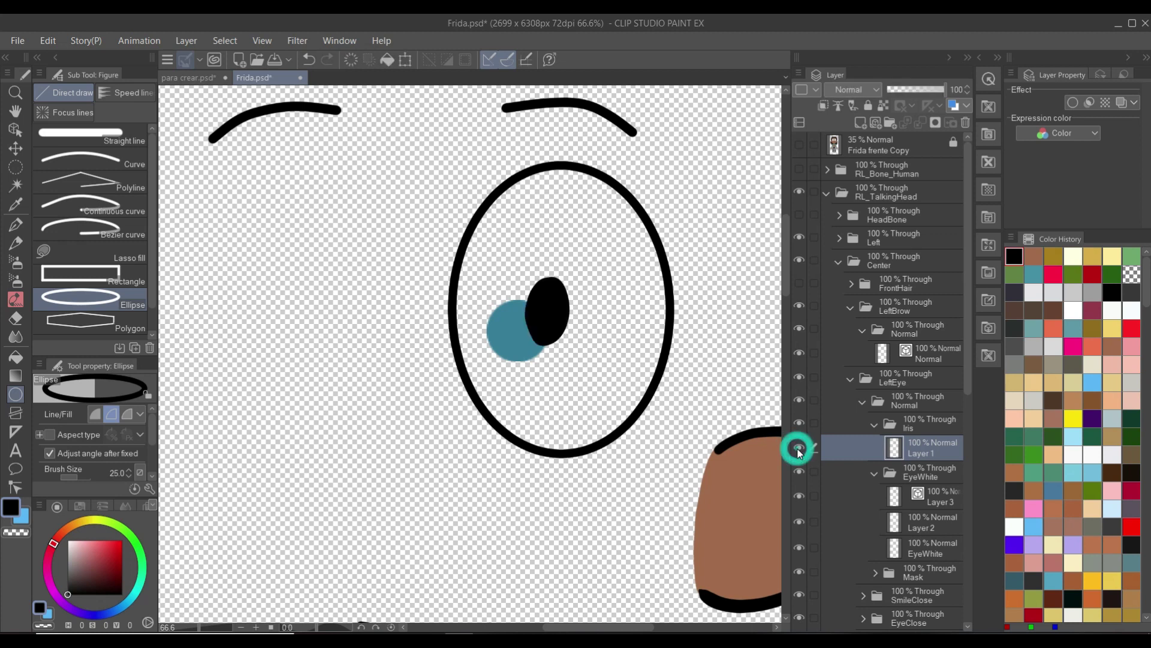
pyautogui.press('o')
pyautogui.click(529, 340)
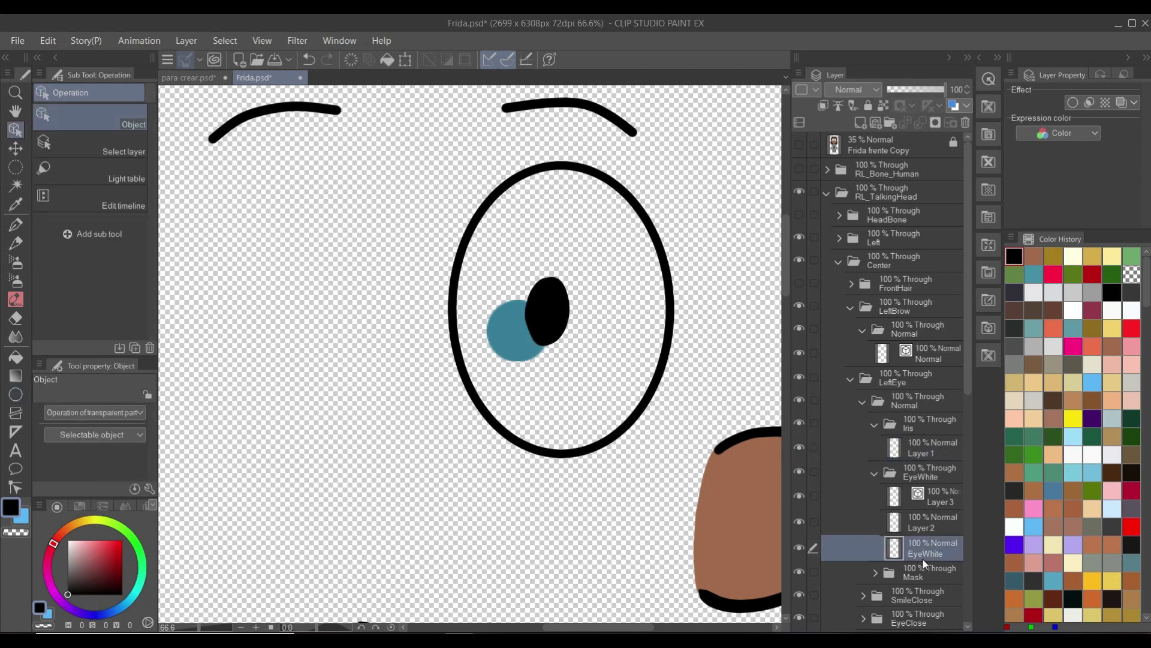
# Rename the ellipse layer and the raster layer below it as EyeWhite, and delete the teal EyeWhite placeholder
pyautogui.doubleClick(945, 502)
pyautogui.click(931, 523)
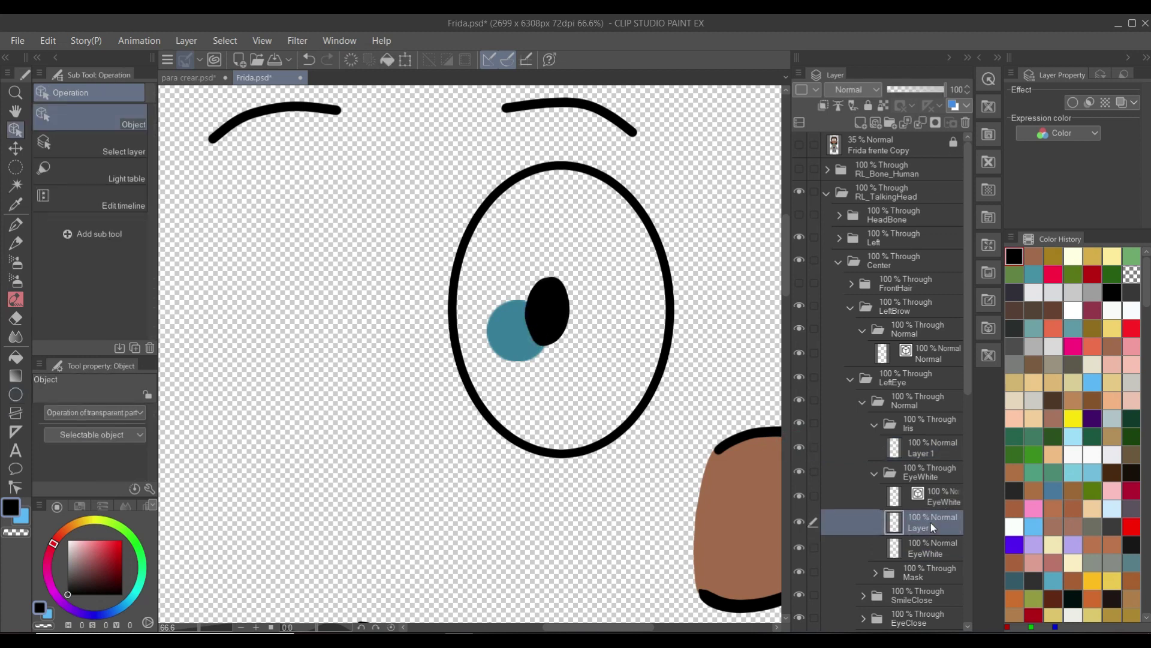
pyautogui.click(922, 554)
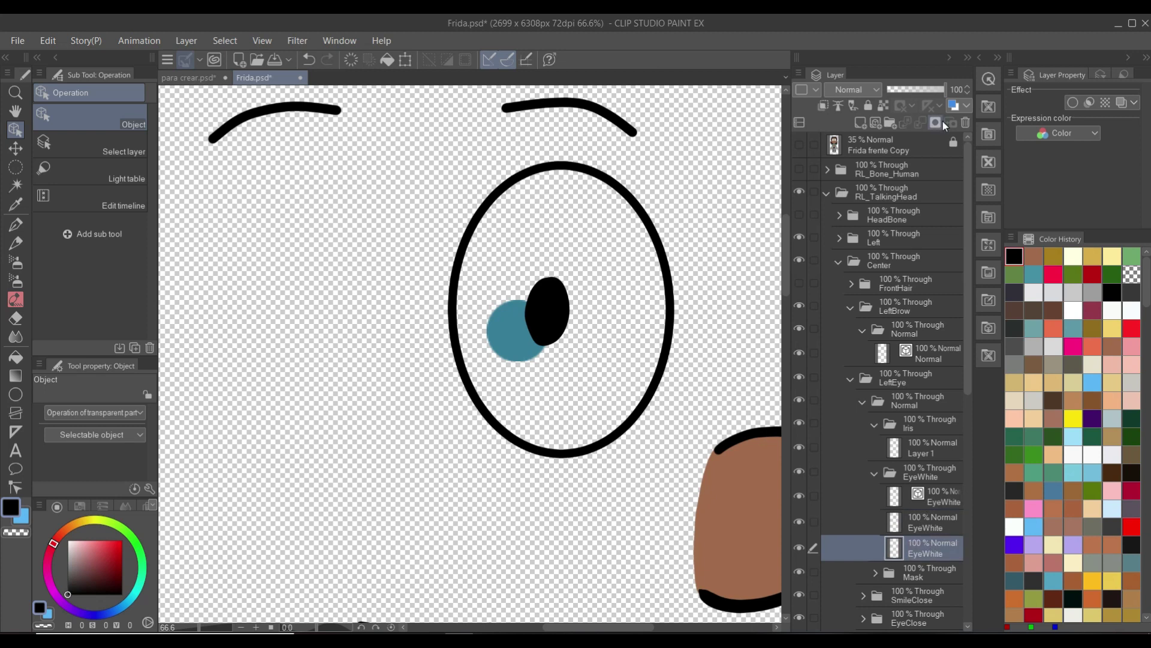
pyautogui.click(968, 123)
pyautogui.press('Return')
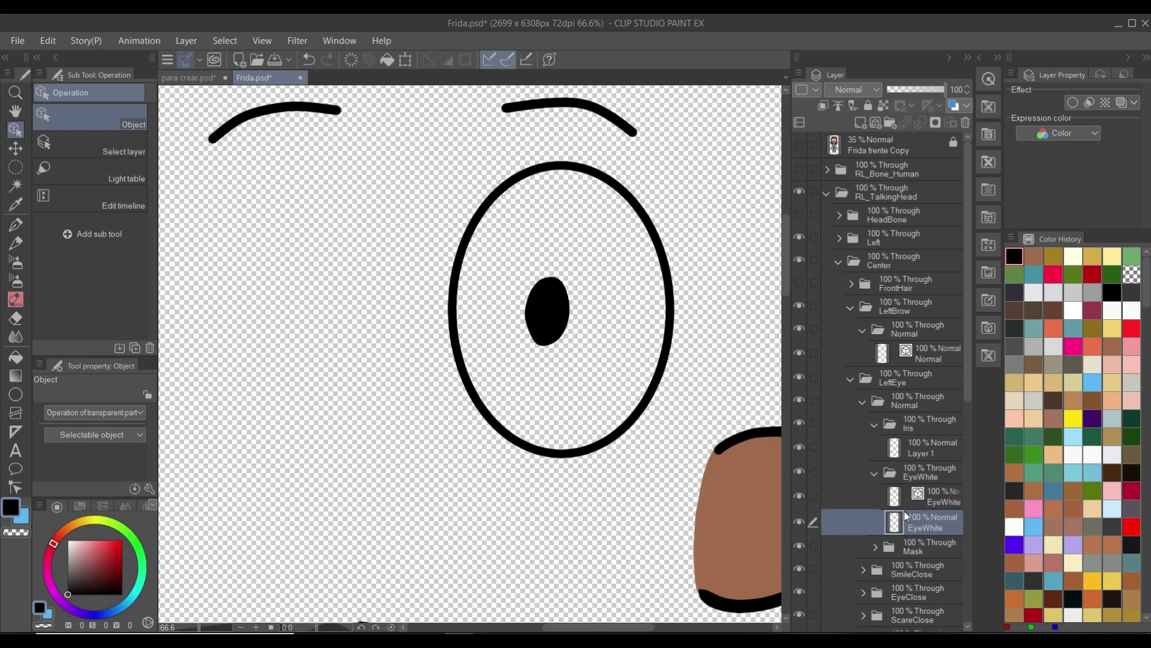
# Hide the pupil layer and fill the inside of the eye outline with white on the raster EyeWhite layer
pyautogui.click(805, 447)
pyautogui.click(1073, 256)
pyautogui.press('g')
pyautogui.press('g')
pyautogui.click(560, 309)
pyautogui.hotkey('ctrl', 'z')
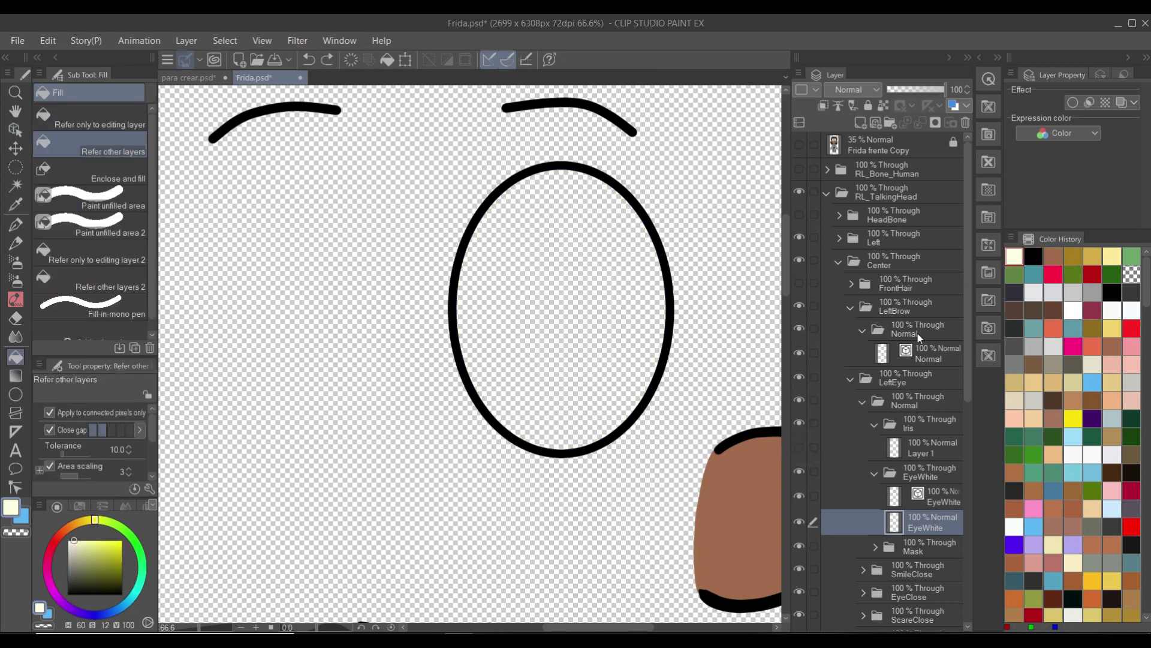
pyautogui.click(540, 337)
# Duplicate the white eye fill, move the copy into the Mask folder and rename it as Mask
pyautogui.scroll(-1, 888, 483)
pyautogui.rightClick(925, 495)
pyautogui.click(987, 210)
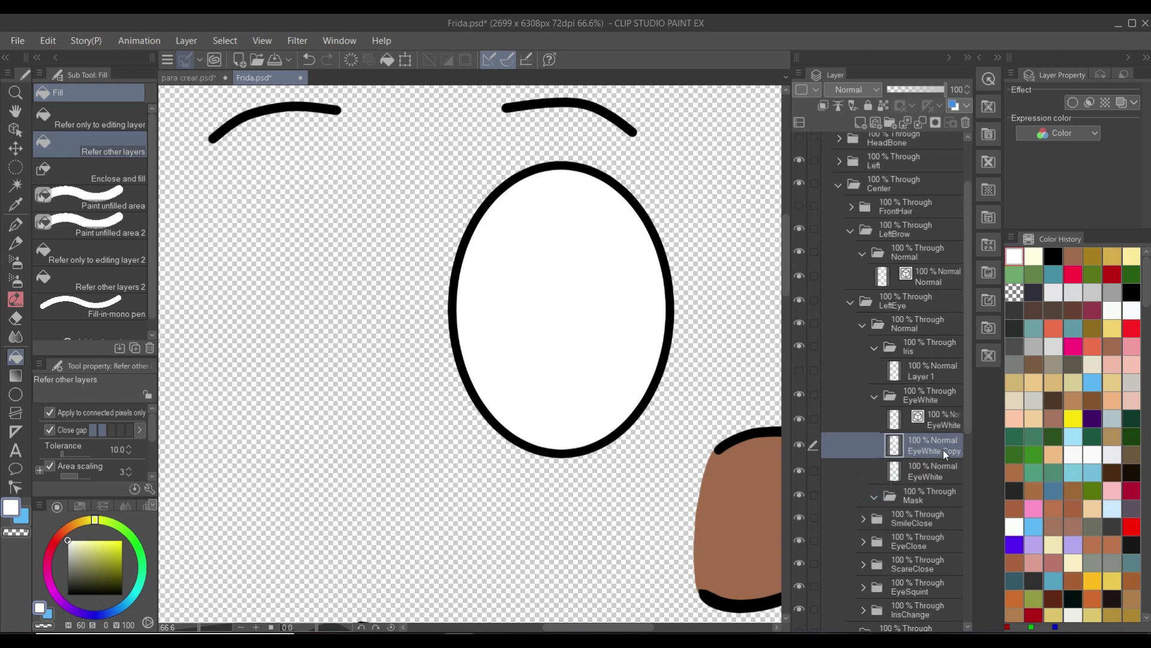
pyautogui.moveTo(923, 449); pyautogui.dragTo(870, 483)
pyautogui.doubleClick(918, 496)
pyautogui.write('k')
# Merge the eye outline with the white EyeWhite fill and collapse the left eye's Normal folder
pyautogui.click(922, 427)
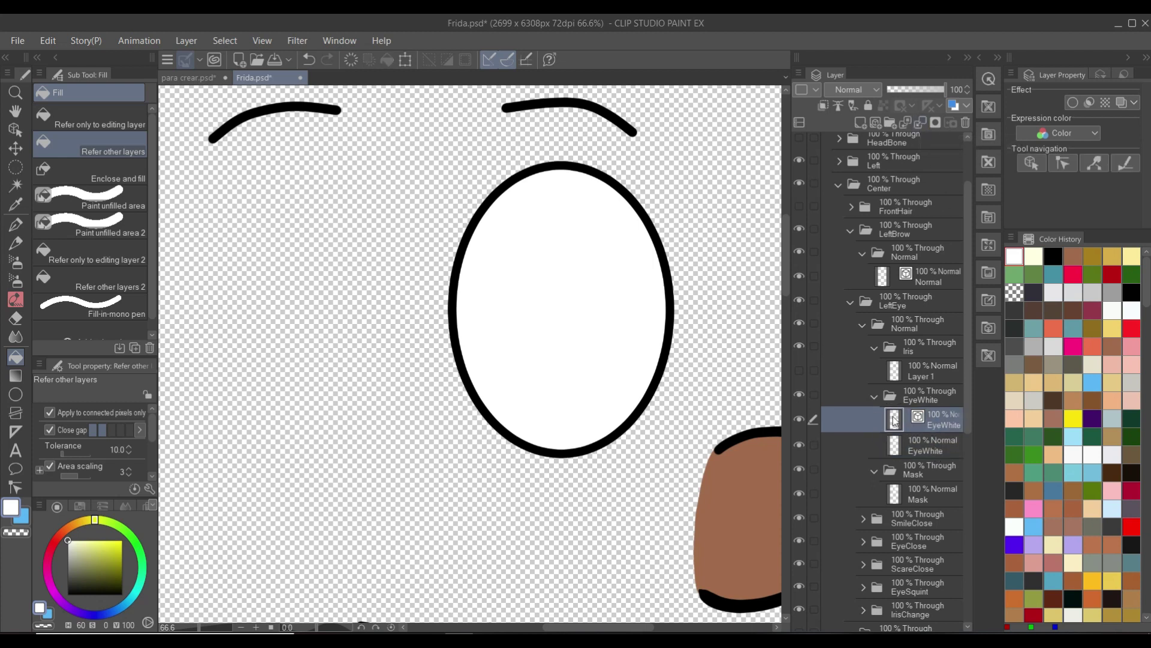
pyautogui.click(921, 122)
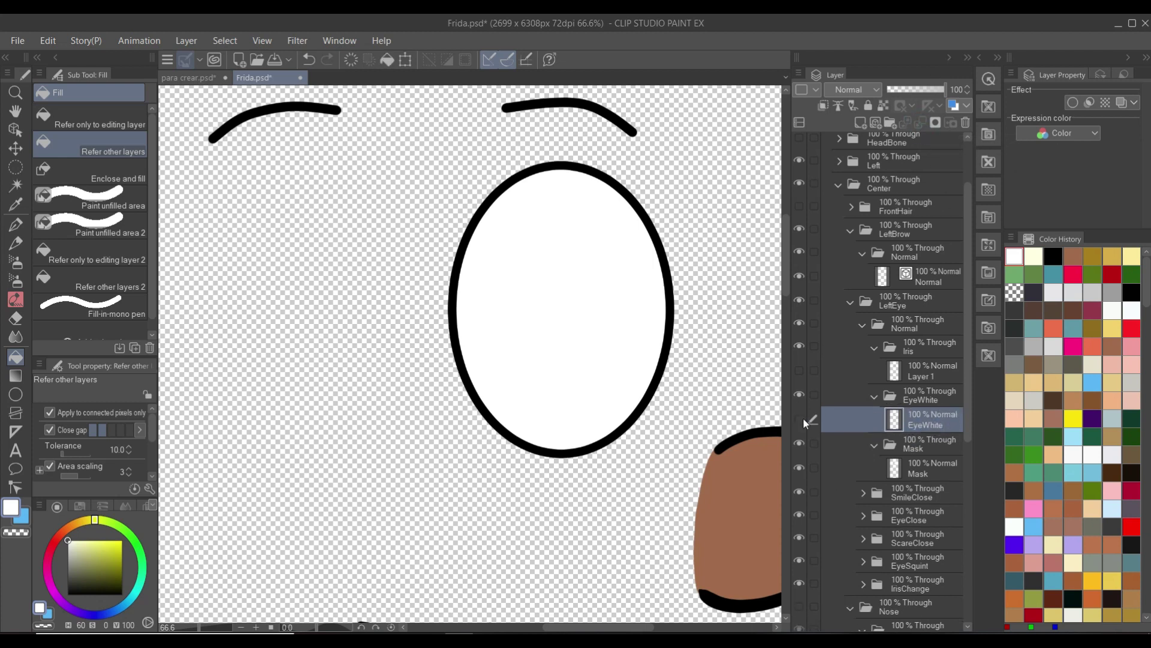
pyautogui.click(863, 325)
# Expand the EyeWhite group inside SmileClose and lower the left eye's Normal folder opacity to 32%
pyautogui.click(864, 349)
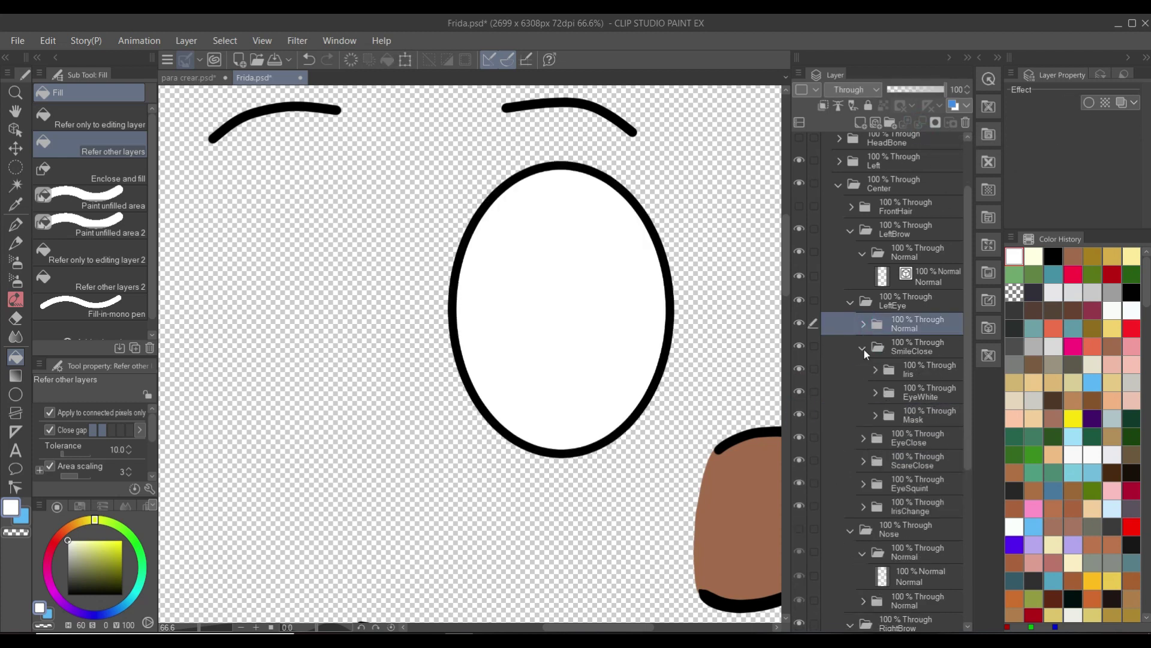
pyautogui.click(875, 393)
pyautogui.click(923, 416)
pyautogui.scroll(-2, 492, 289)
pyautogui.click(905, 252)
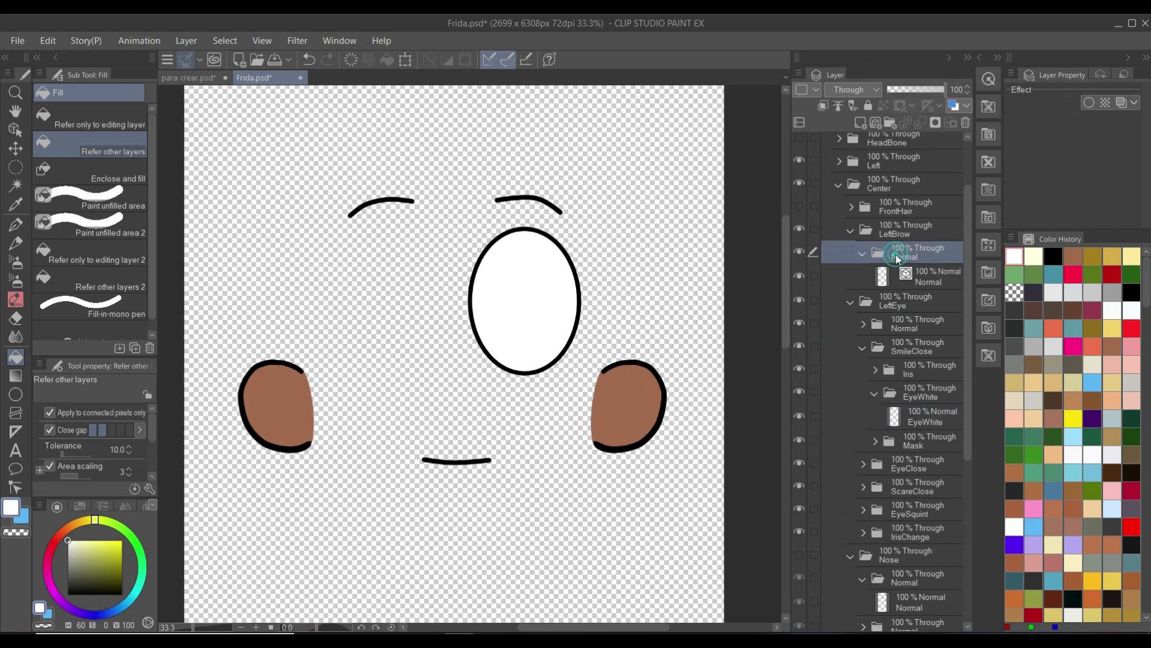
pyautogui.click(915, 327)
pyautogui.click(906, 90)
pyautogui.scroll(2, 567, 312)
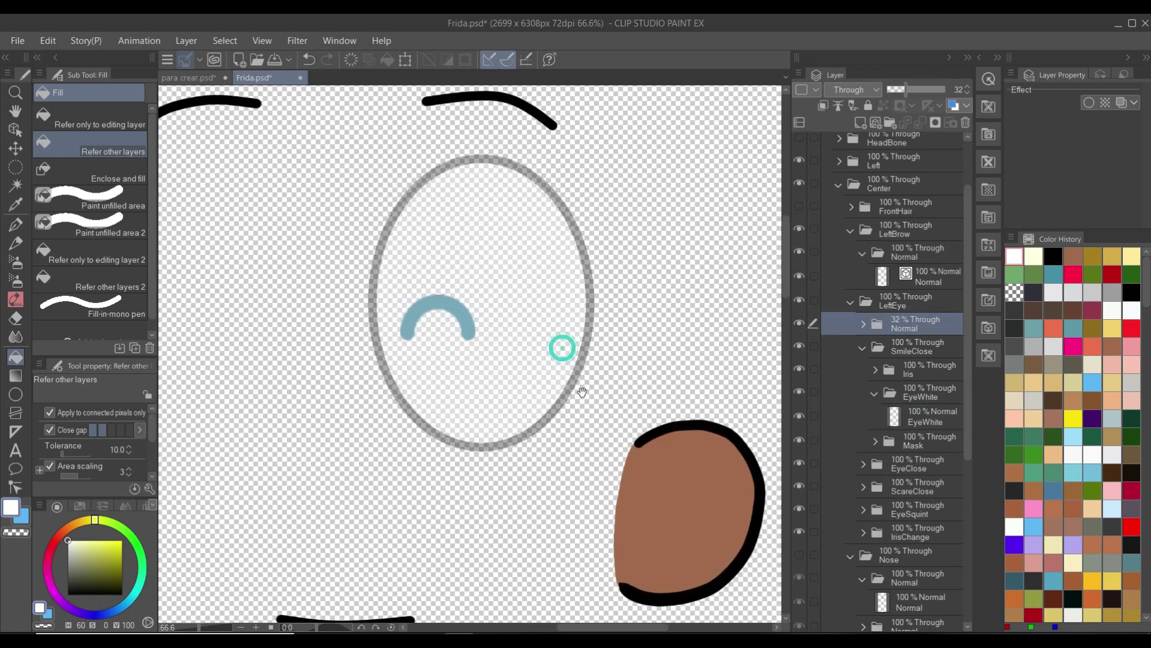
# Clear the teal arc from the EyeWhite layer in the SmileClose folder
pyautogui.click(922, 441)
pyautogui.click(944, 457)
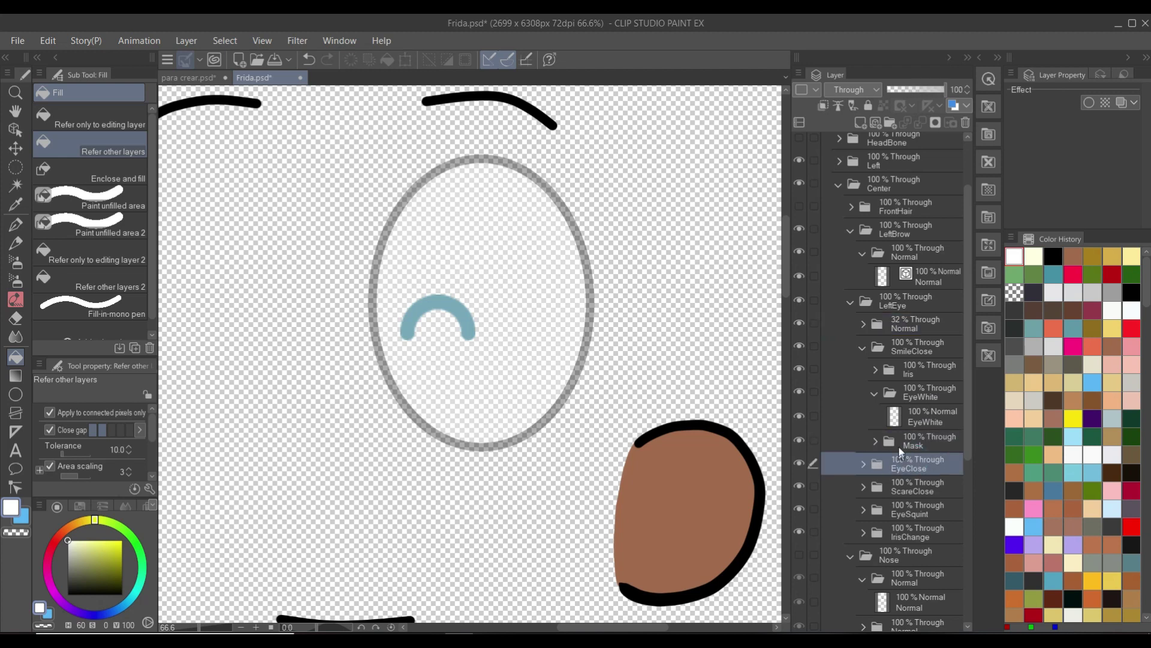
pyautogui.click(924, 420)
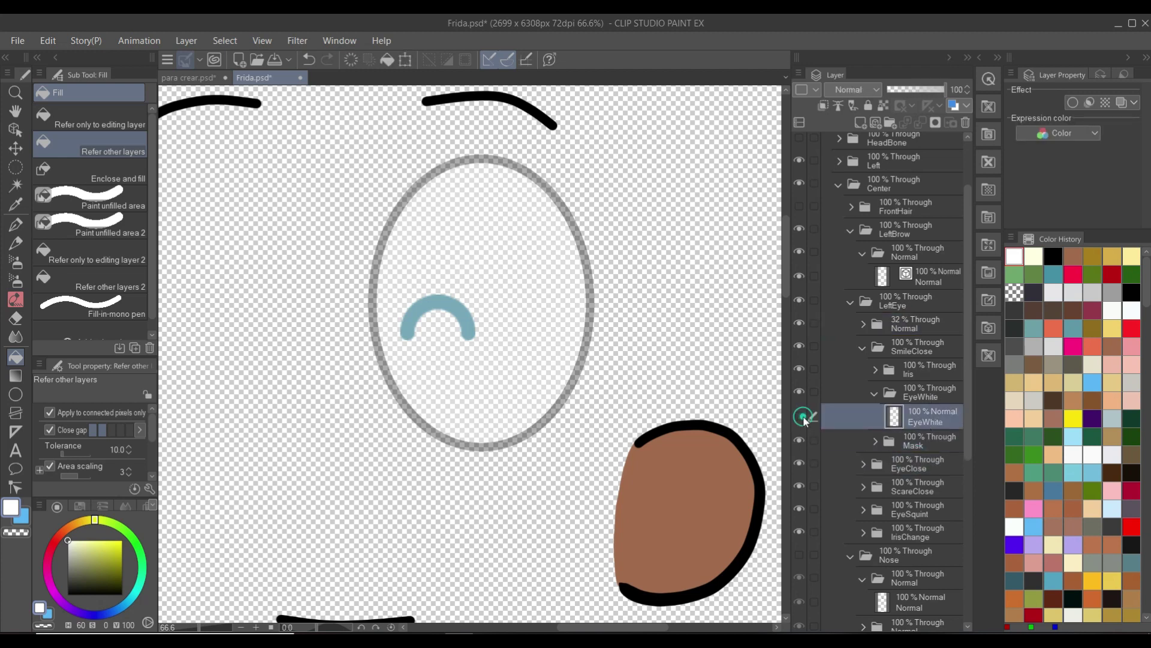
pyautogui.press('e')
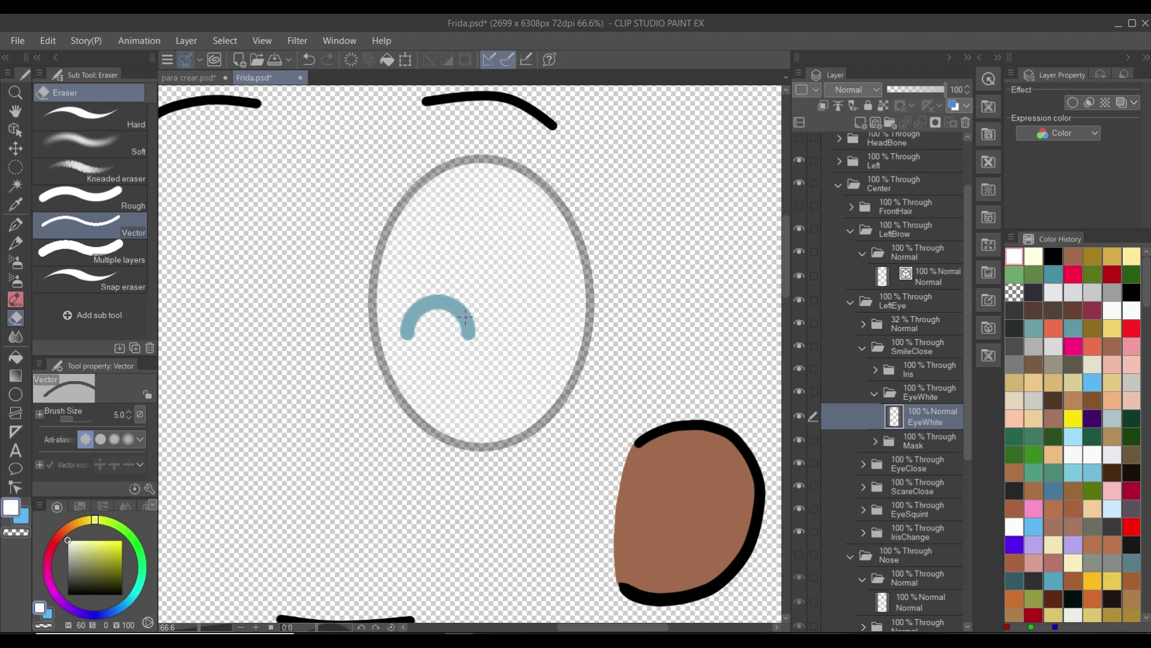
pyautogui.click(444, 294)
# Draw a black upward-arched closed-eye line across the faded eye outline with the G-pen
pyautogui.press('p')
pyautogui.moveTo(381, 342)
pyautogui.mouseDown()
pyautogui.moveTo(409, 324)
pyautogui.moveTo(596, 339)
pyautogui.moveTo(418, 308)
pyautogui.moveTo(590, 325)
pyautogui.moveTo(475, 283)
pyautogui.moveTo(590, 324)
pyautogui.mouseUp()
pyautogui.hotkey('ctrl', 'z')
pyautogui.hotkey('ctrl', 'z')
pyautogui.hotkey('ctrl', 'z')
pyautogui.scroll(-4, 568, 382)
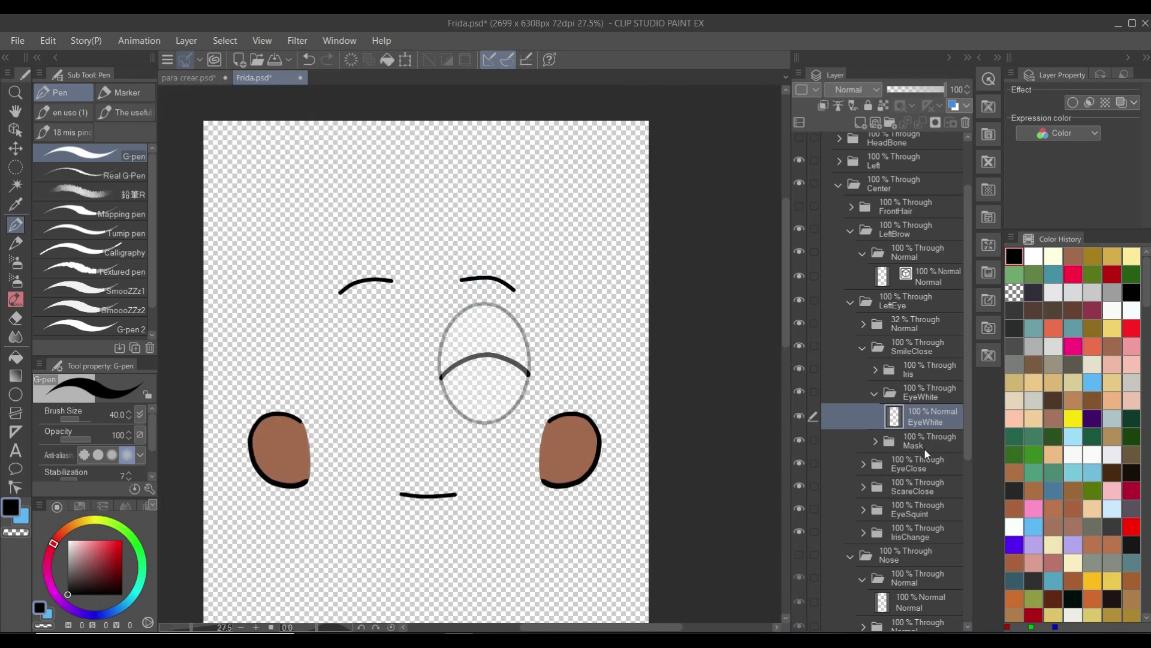
# Duplicate the arched closed-eye line layer in SmileClose and move the copy into the EyeWhite group of the EyeClose folder
pyautogui.rightClick(926, 421)
pyautogui.click(995, 147)
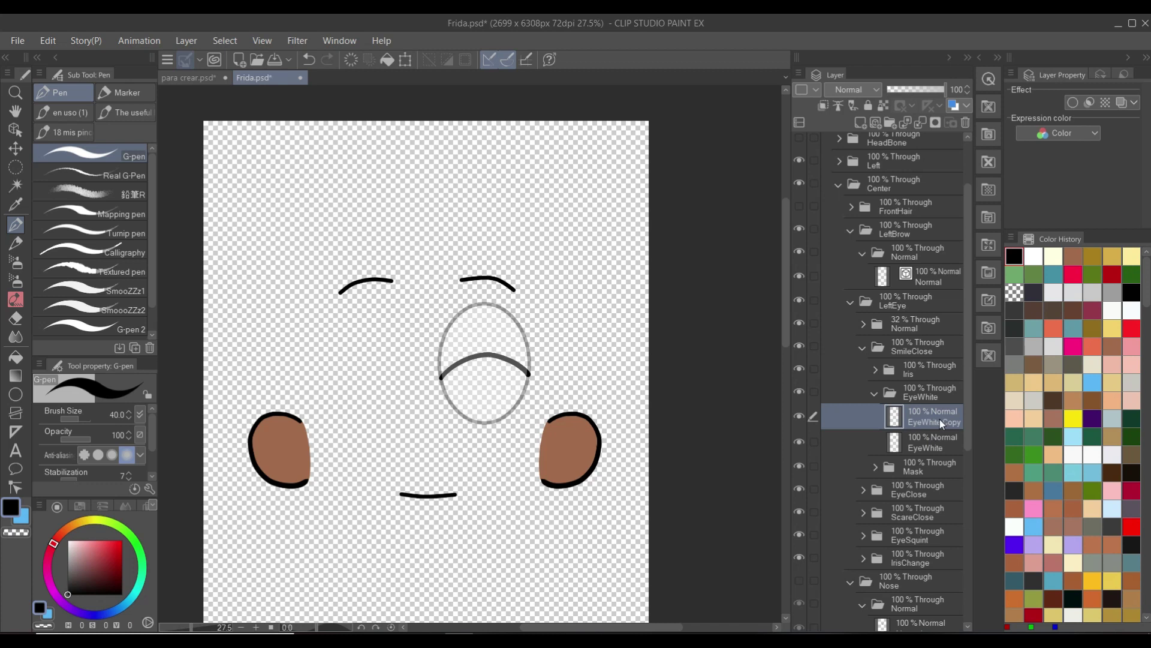
pyautogui.moveTo(940, 419); pyautogui.dragTo(933, 488)
pyautogui.click(863, 463)
pyautogui.scroll(-2, 908, 498)
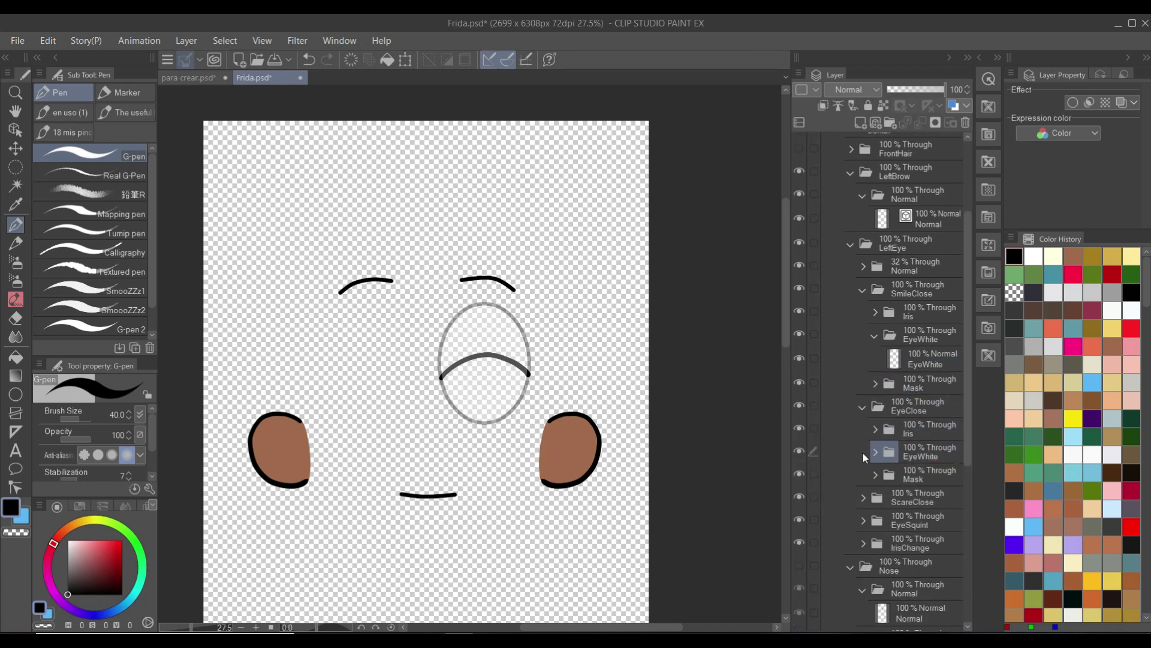
# Delete the template EyeWhite layer with the teal arc from the EyeClose folder
pyautogui.click(933, 480)
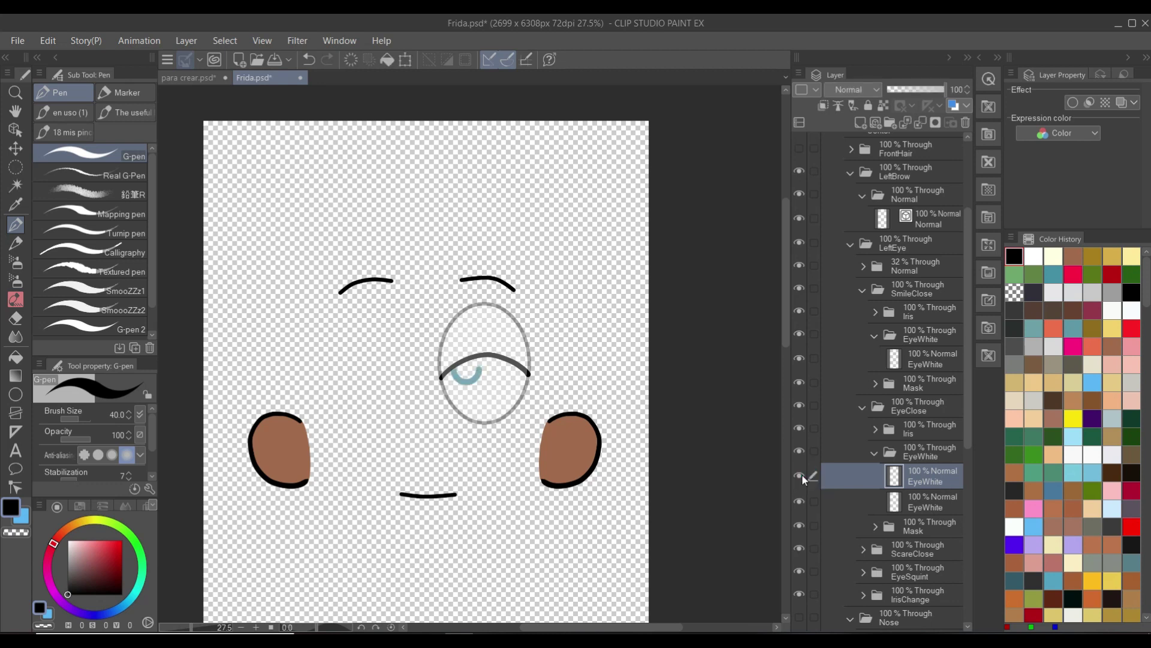
pyautogui.click(966, 122)
pyautogui.click(804, 477)
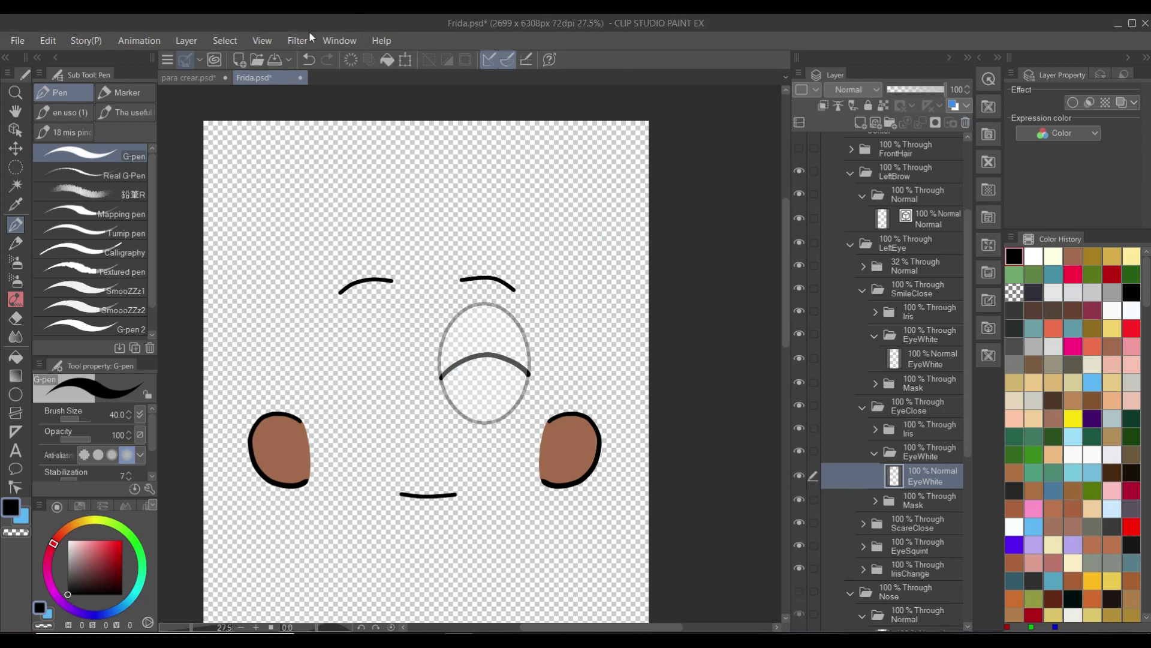
# Flip the copied closed-eye line in the EyeClose folder vertically so that it curves downward
pyautogui.click(48, 40)
pyautogui.moveTo(102, 390)
pyautogui.click(381, 535)
pyautogui.scroll(2, 510, 385)
pyautogui.scroll(1, 509, 386)
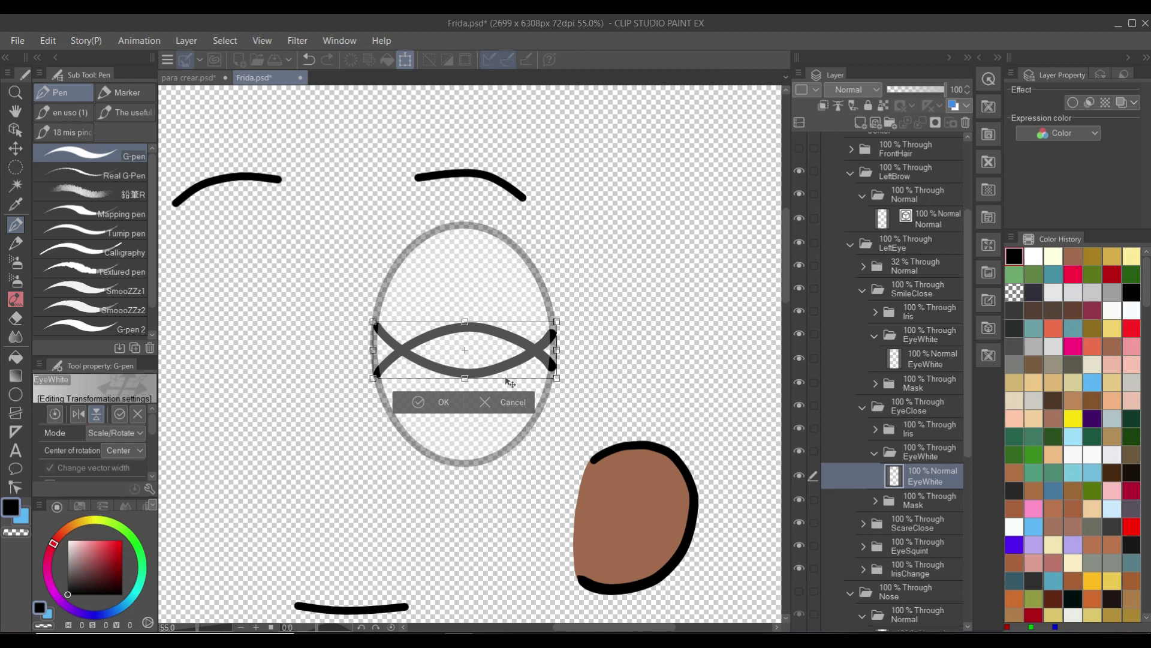
pyautogui.press('Return')
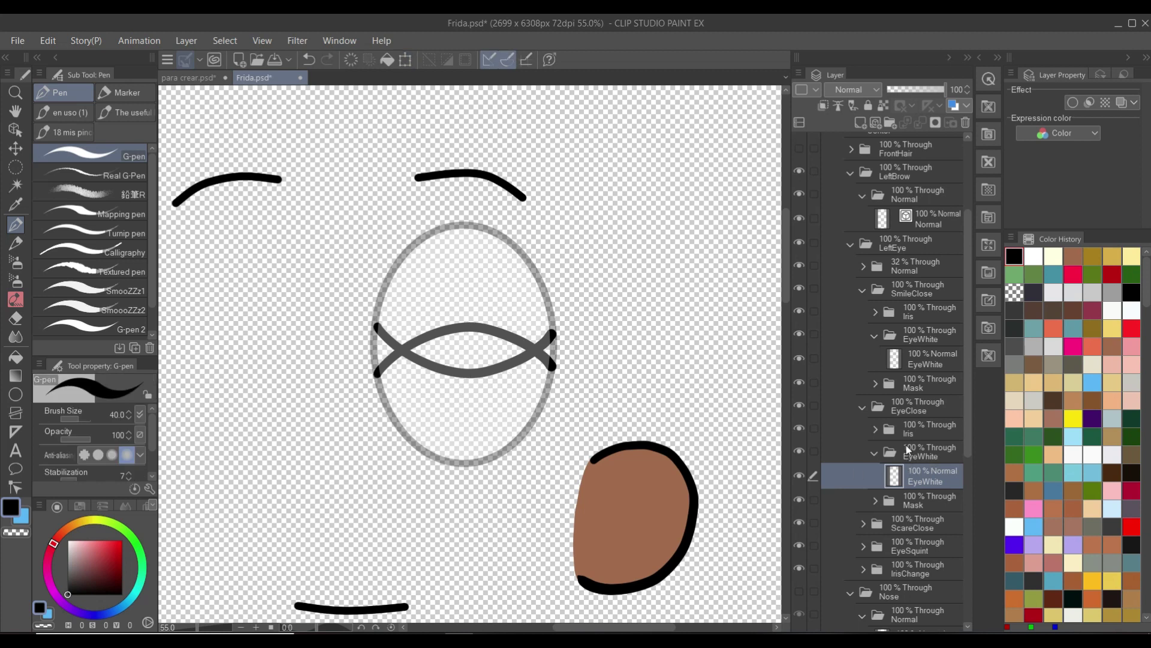
# Hide the EyeClose and SmileClose folders of the left eye and collapse the Nose folder
pyautogui.click(865, 409)
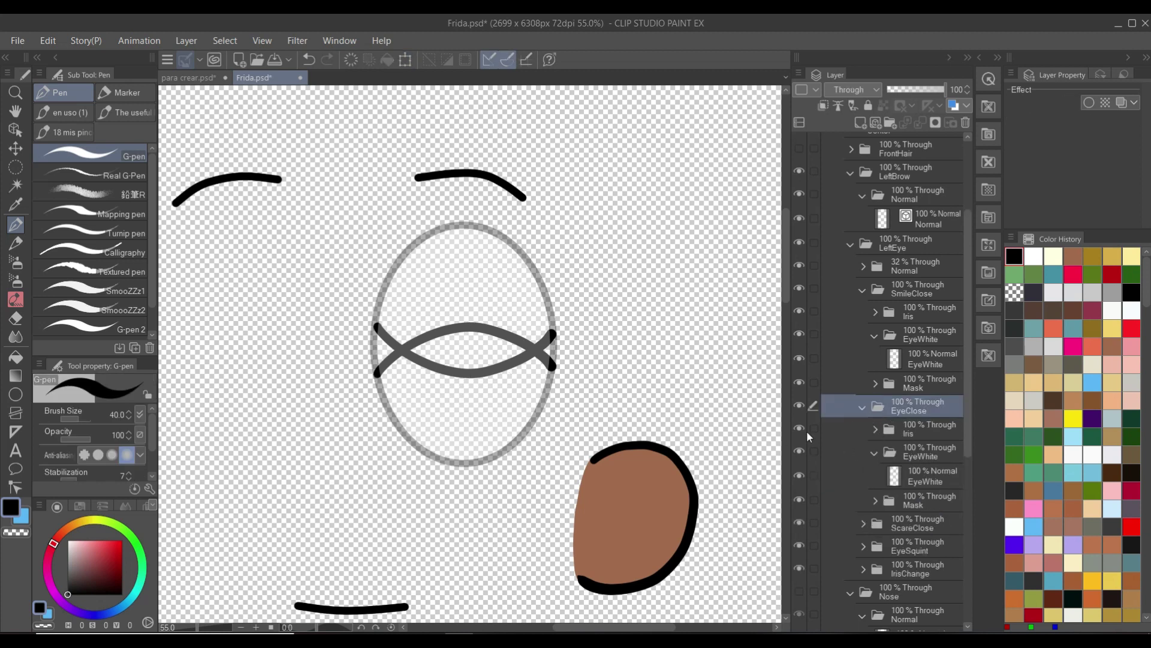
pyautogui.click(799, 405)
pyautogui.click(799, 288)
pyautogui.click(850, 244)
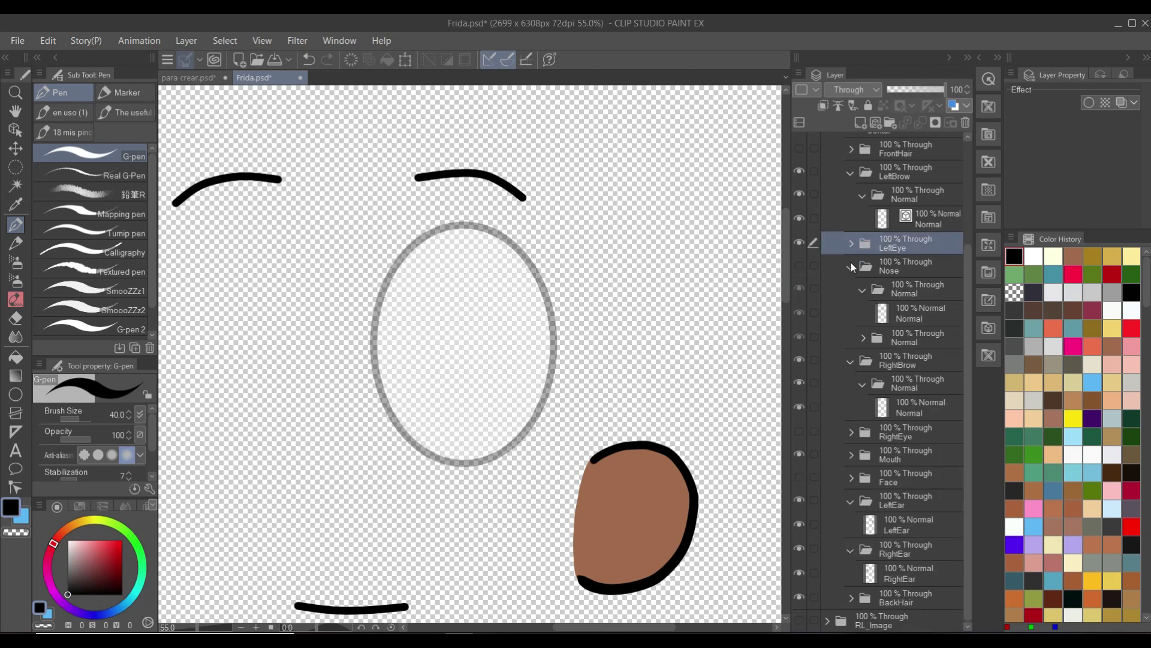
pyautogui.click(850, 265)
pyautogui.click(851, 315)
# Add a new vector layer above the EyeWhite layer in the ScareClose folder's EyeWhite group
pyautogui.click(867, 405)
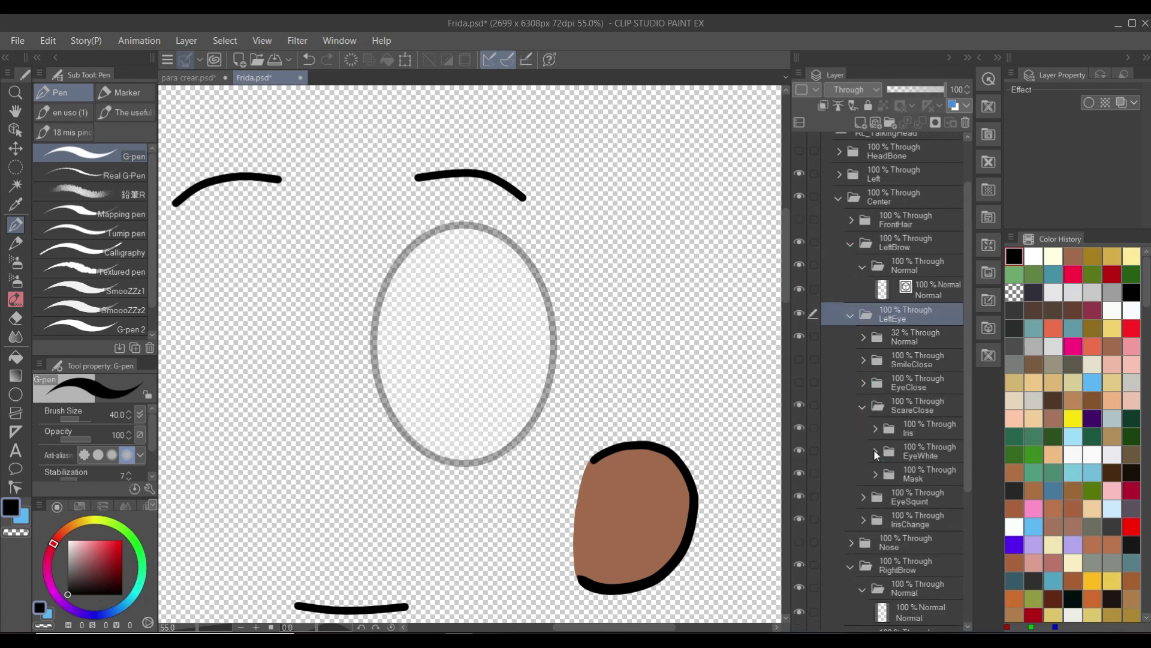
pyautogui.scroll(-2, 583, 354)
pyautogui.click(874, 451)
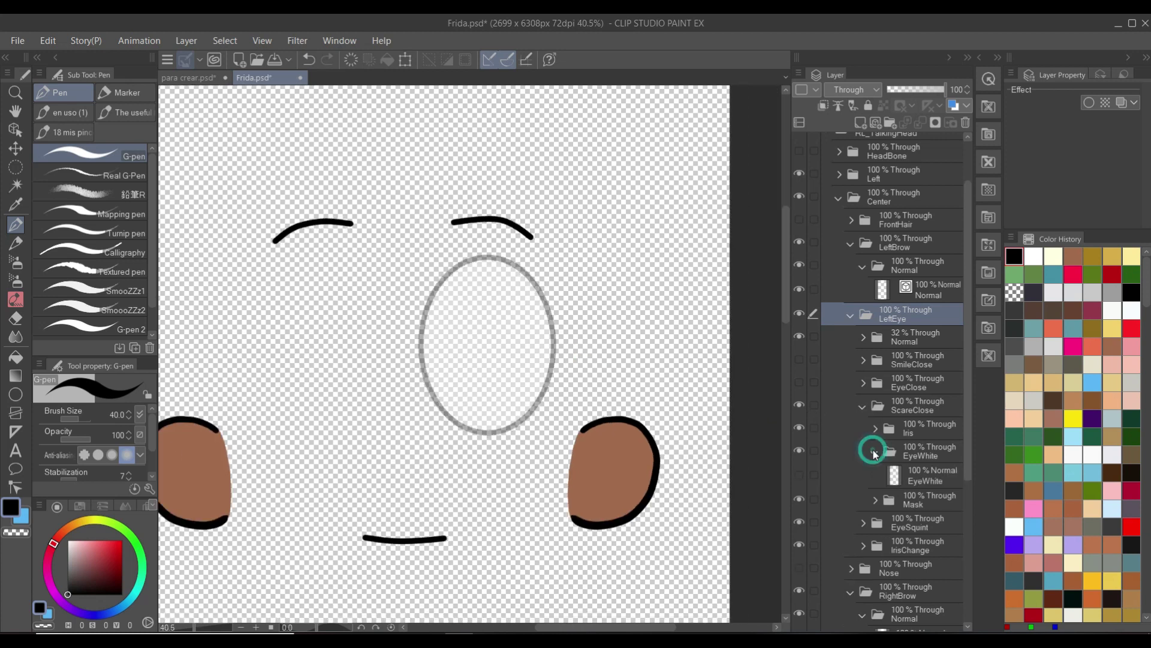
pyautogui.click(923, 475)
pyautogui.scroll(2, 562, 392)
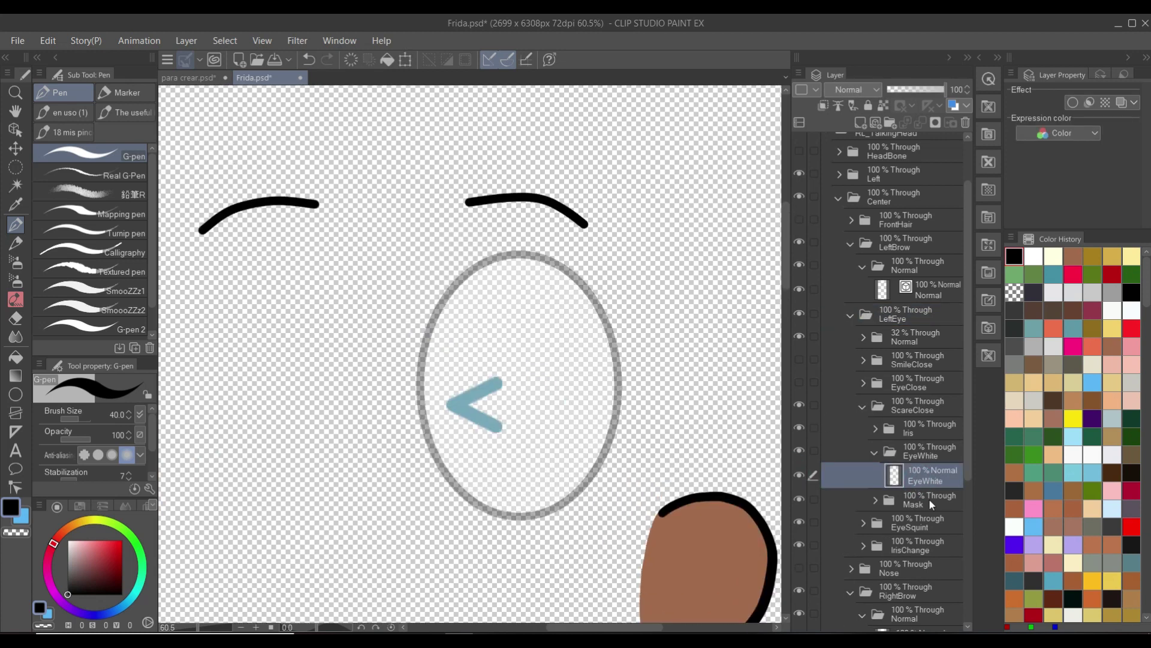
pyautogui.click(876, 123)
pyautogui.scroll(1, 442, 352)
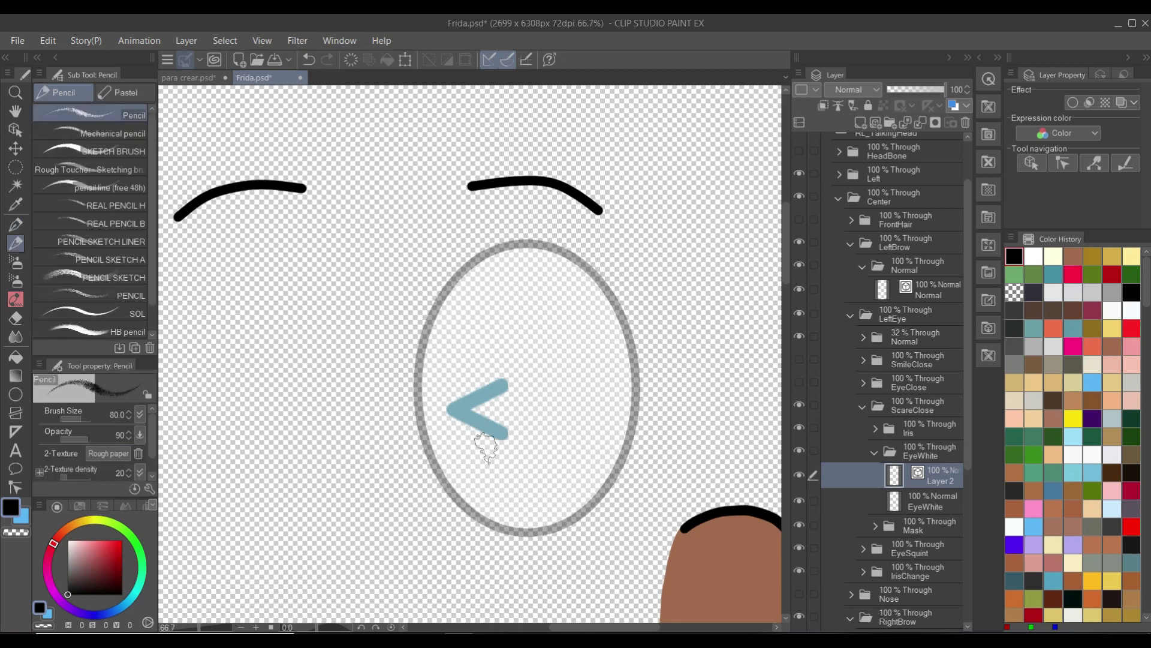
# Draw the scared closed eye with the G-pen as a long line across the eye and a short stroke below its inner end
pyautogui.moveTo(420, 366); pyautogui.dragTo(635, 375)
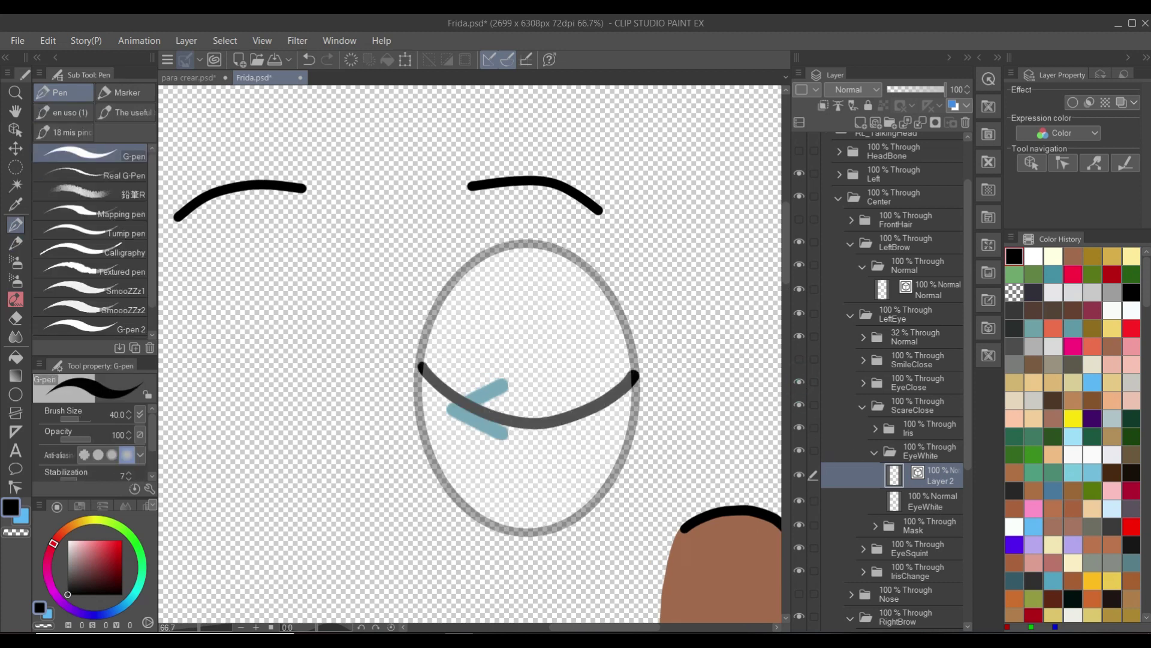
pyautogui.moveTo(420, 401)
pyautogui.mouseDown()
pyautogui.moveTo(498, 415)
pyautogui.moveTo(460, 425)
pyautogui.mouseUp()
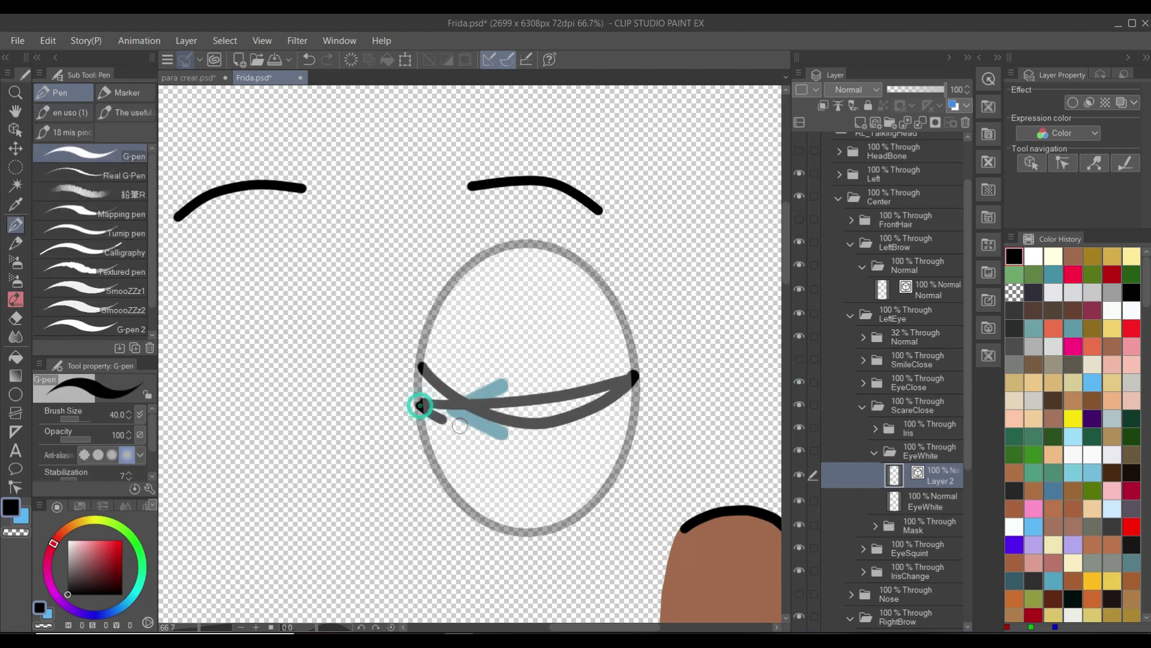
pyautogui.hotkey('ctrl', 'z')
pyautogui.click(799, 406)
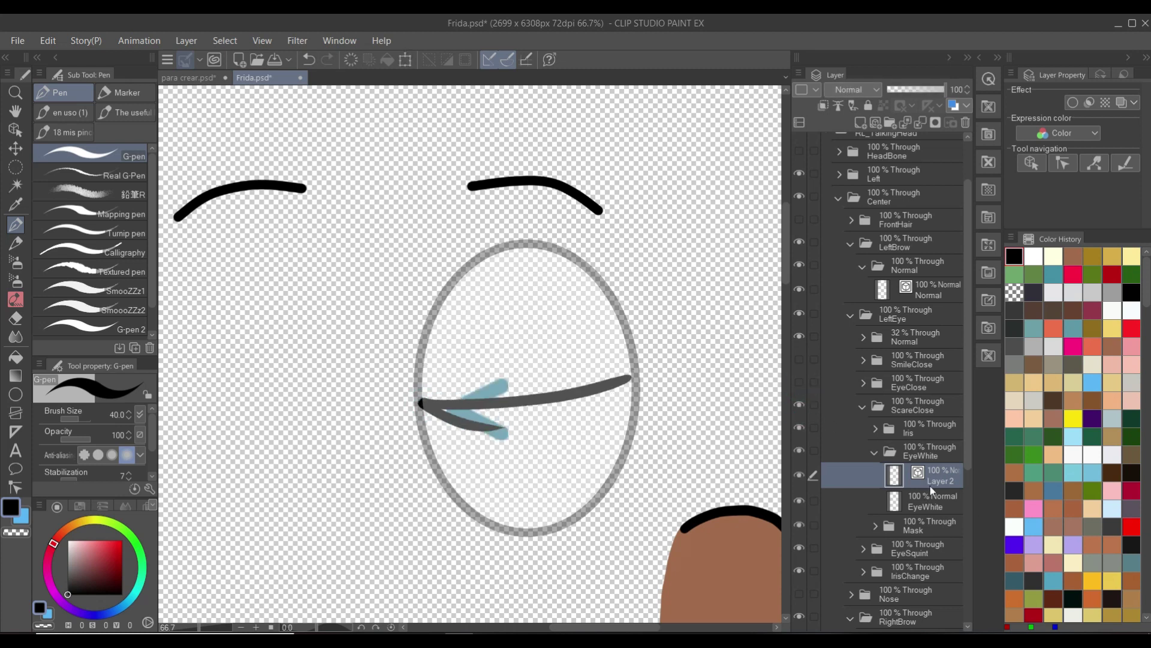
# Delete the template EyeWhite layer with the teal angle mark and collapse the ScareClose folder
pyautogui.doubleClick(928, 504)
pyautogui.click(966, 122)
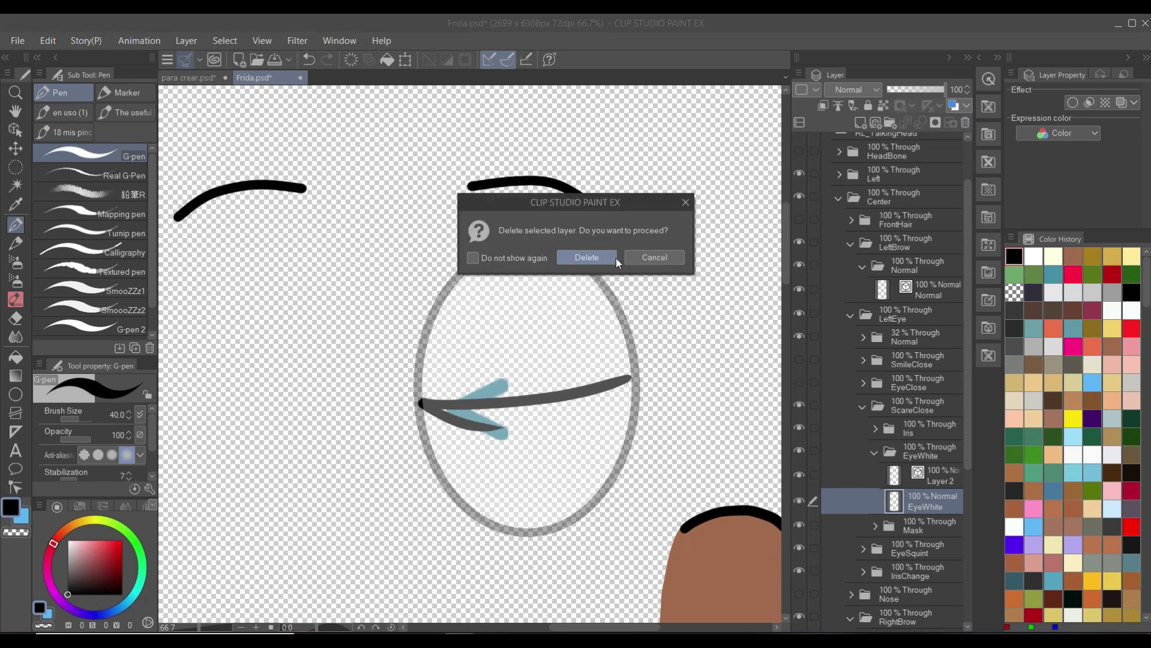
pyautogui.click(588, 257)
pyautogui.click(875, 452)
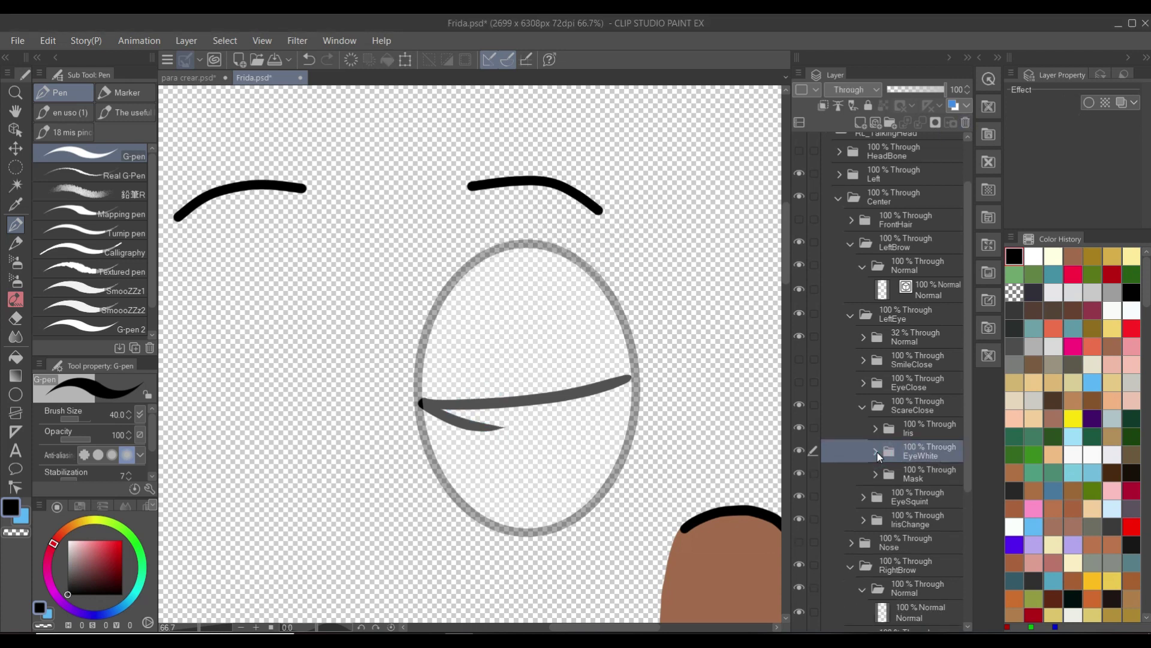
pyautogui.click(862, 410)
# Examine the contents of the left eye's EyeSquint and Normal folders, and collapse them along with the left brow's Normal folder
pyautogui.click(863, 429)
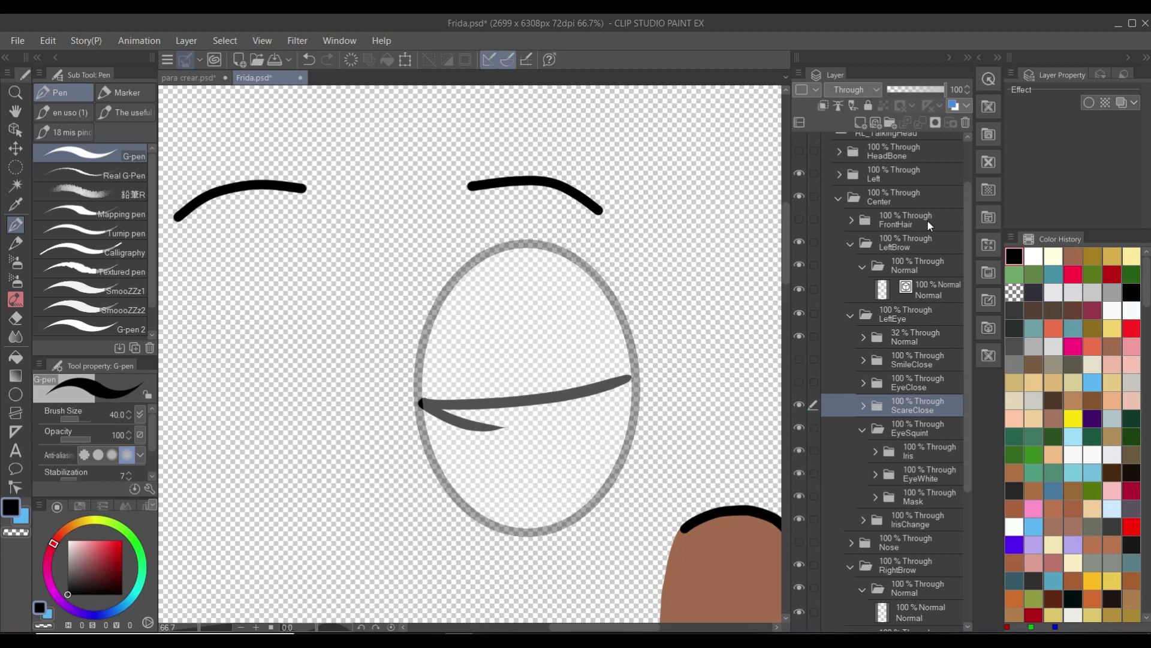
pyautogui.scroll(1, 927, 219)
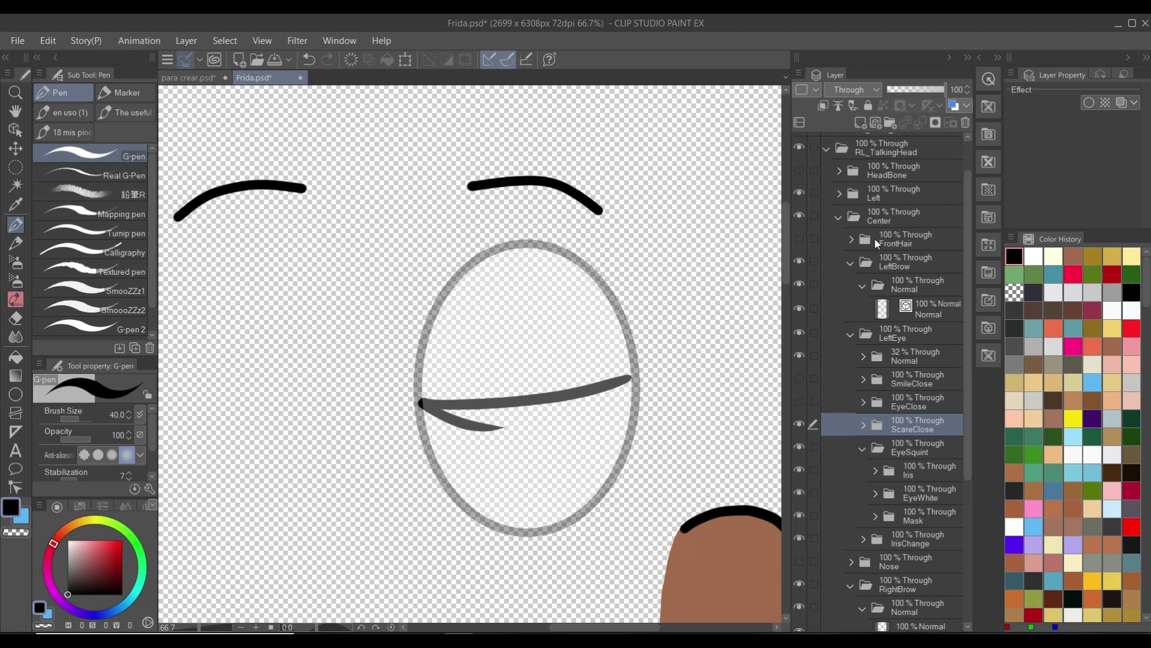
pyautogui.click(862, 286)
pyautogui.click(863, 332)
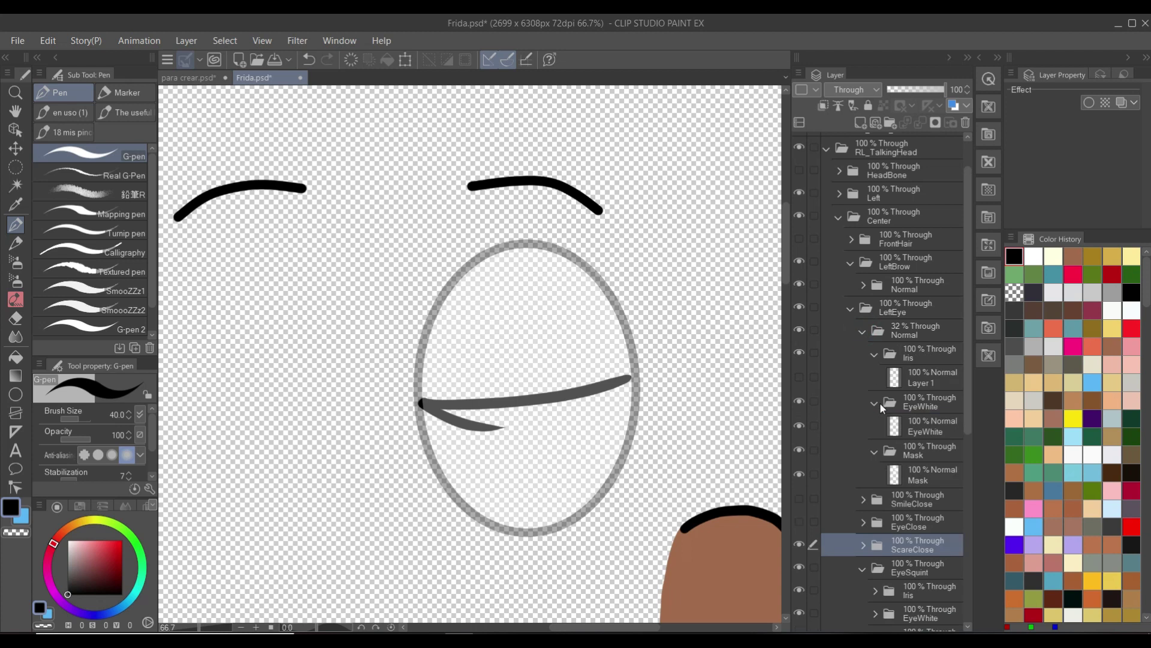
pyautogui.scroll(-5, 882, 401)
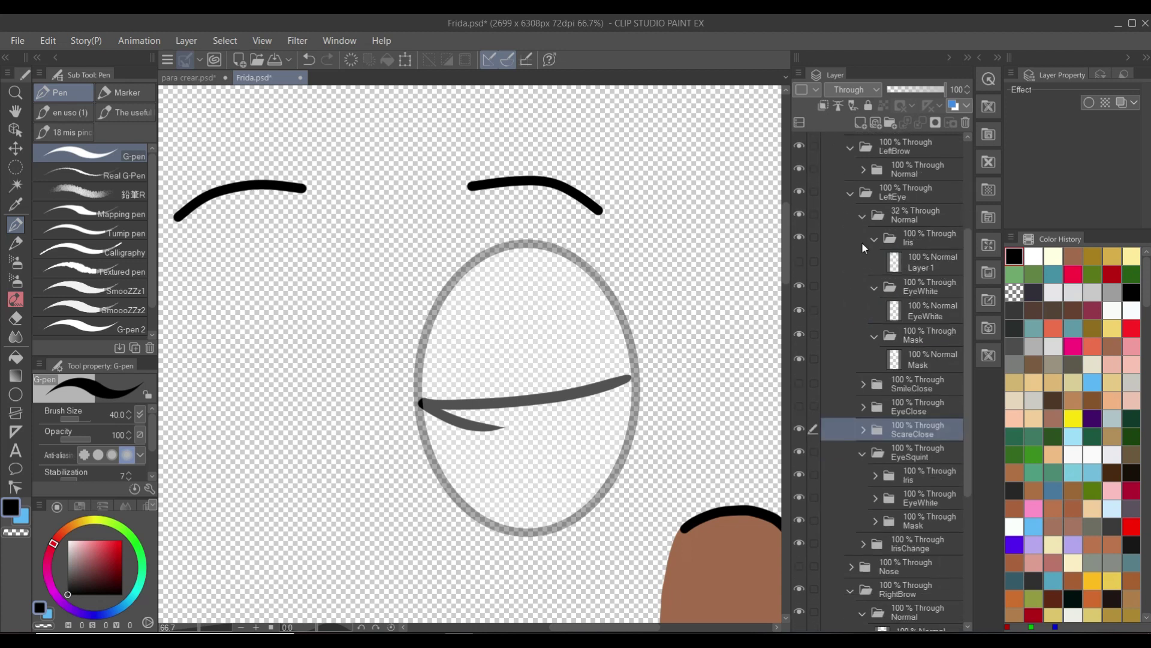
pyautogui.click(862, 217)
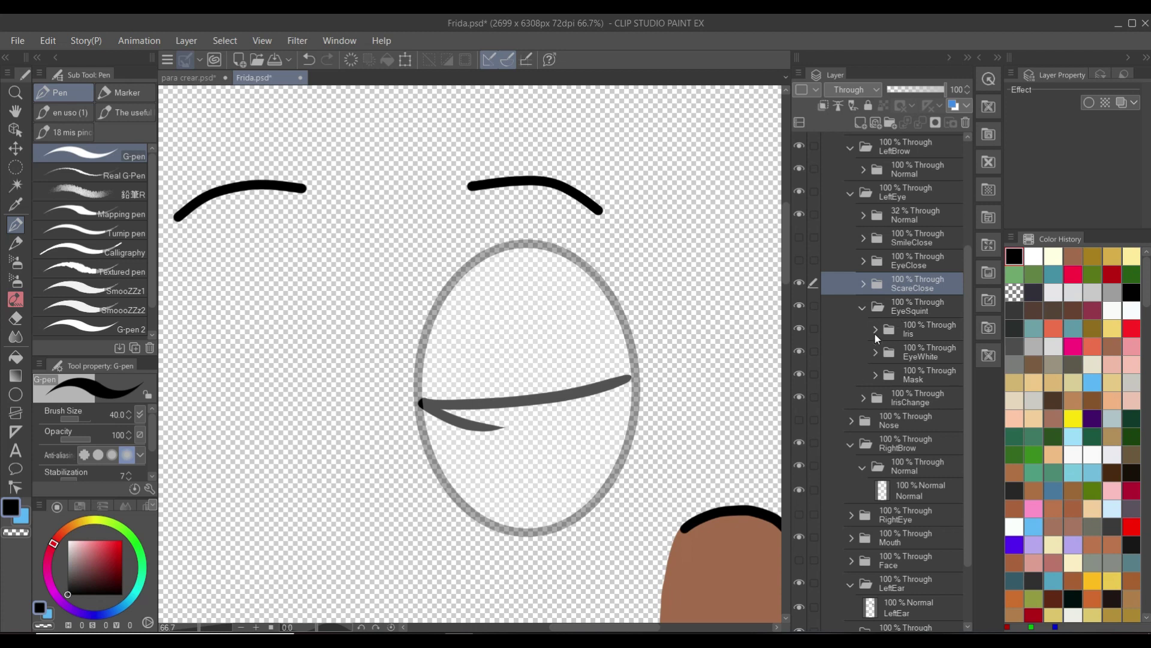
pyautogui.click(865, 308)
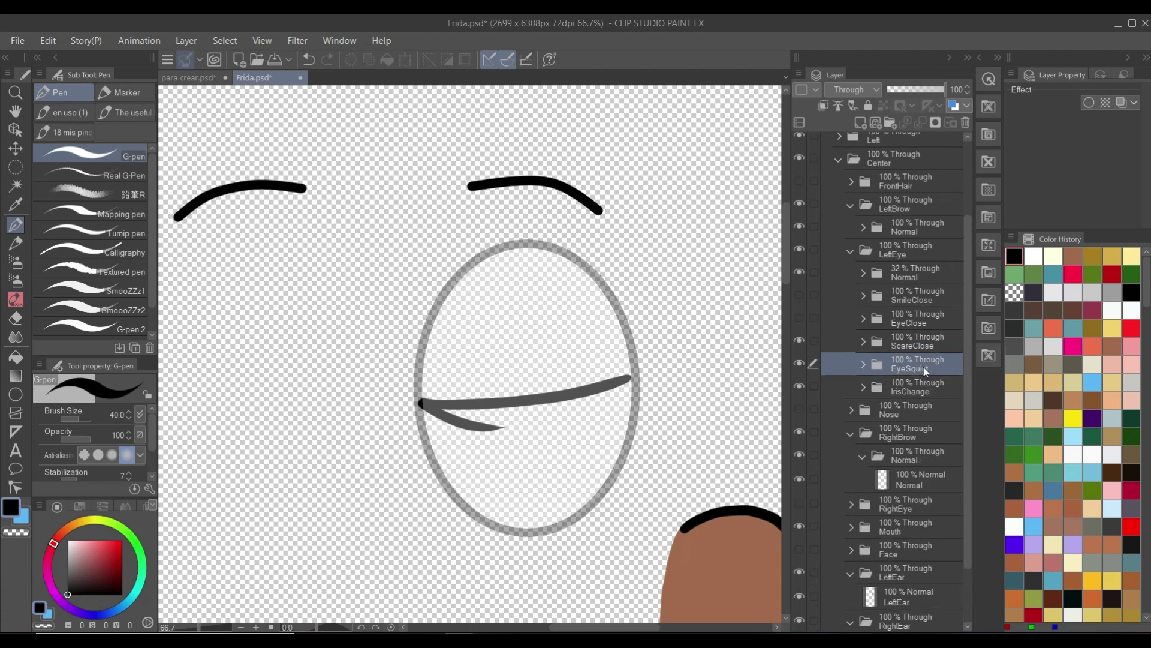
# Hide the ScareClose folder of the left eye
pyautogui.press('Return')
pyautogui.click(904, 273)
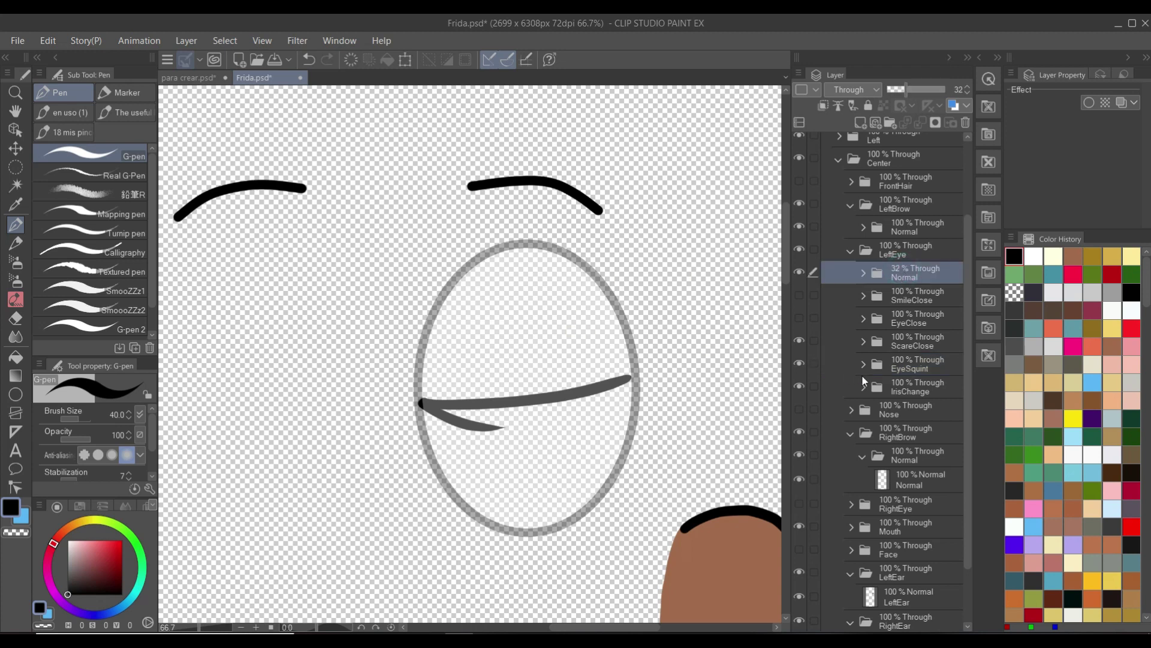
pyautogui.click(797, 346)
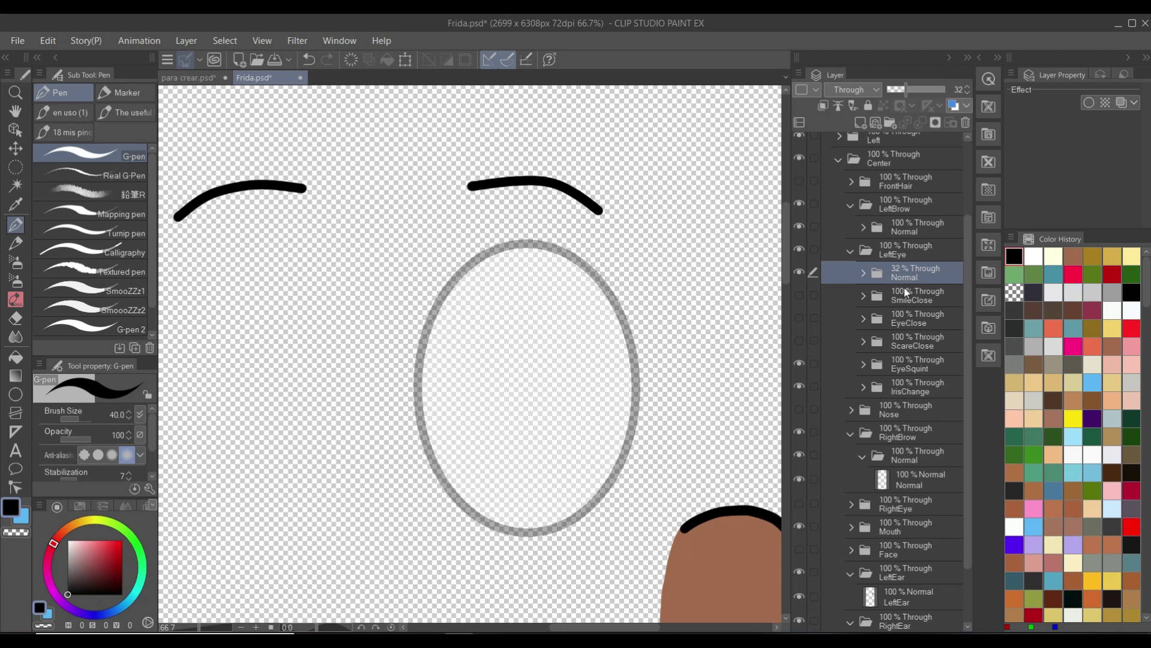
# Duplicate the left eye's Normal folder and place the copy directly above the EyeSquint folder
pyautogui.doubleClick(909, 369)
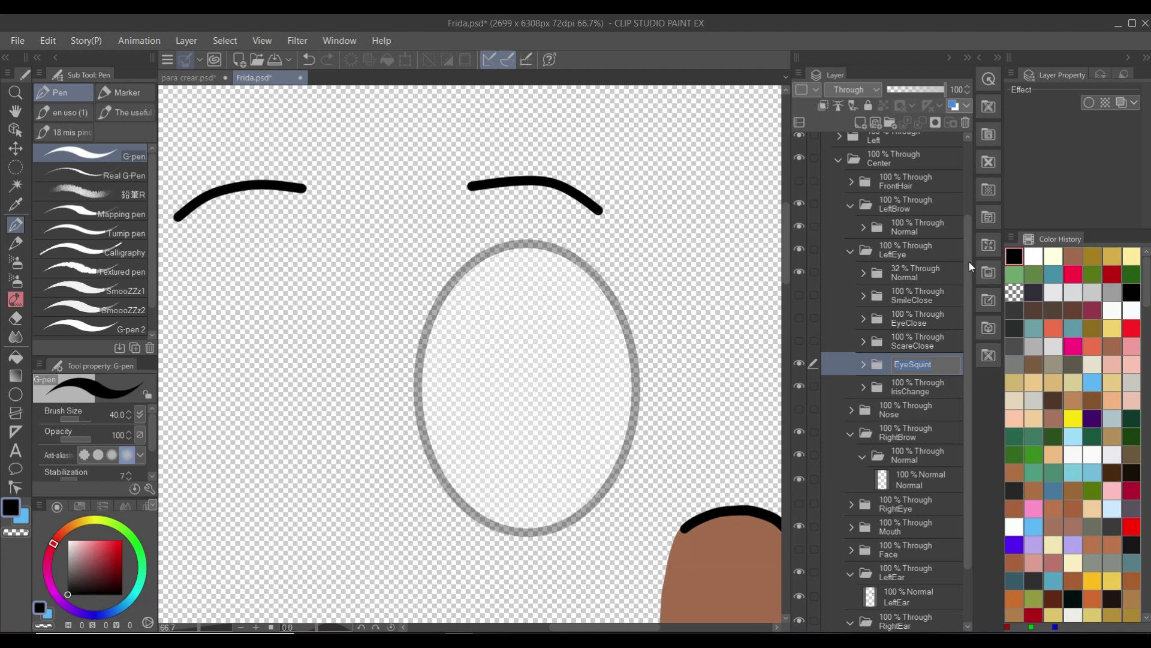
pyautogui.click(908, 275)
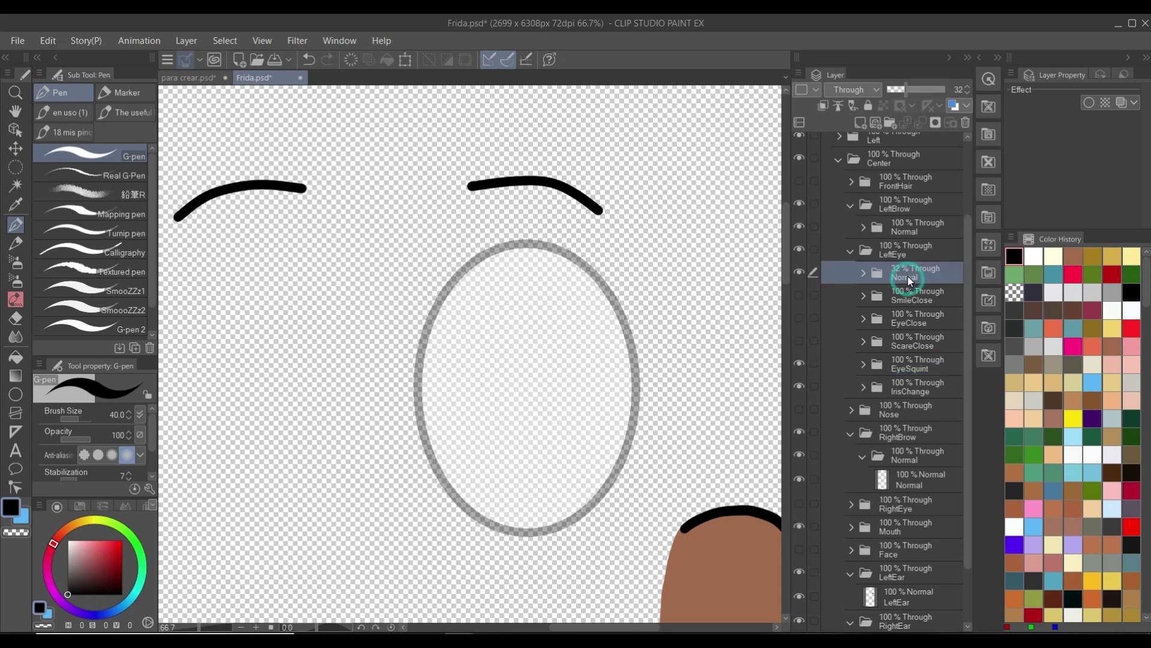
pyautogui.rightClick(907, 275)
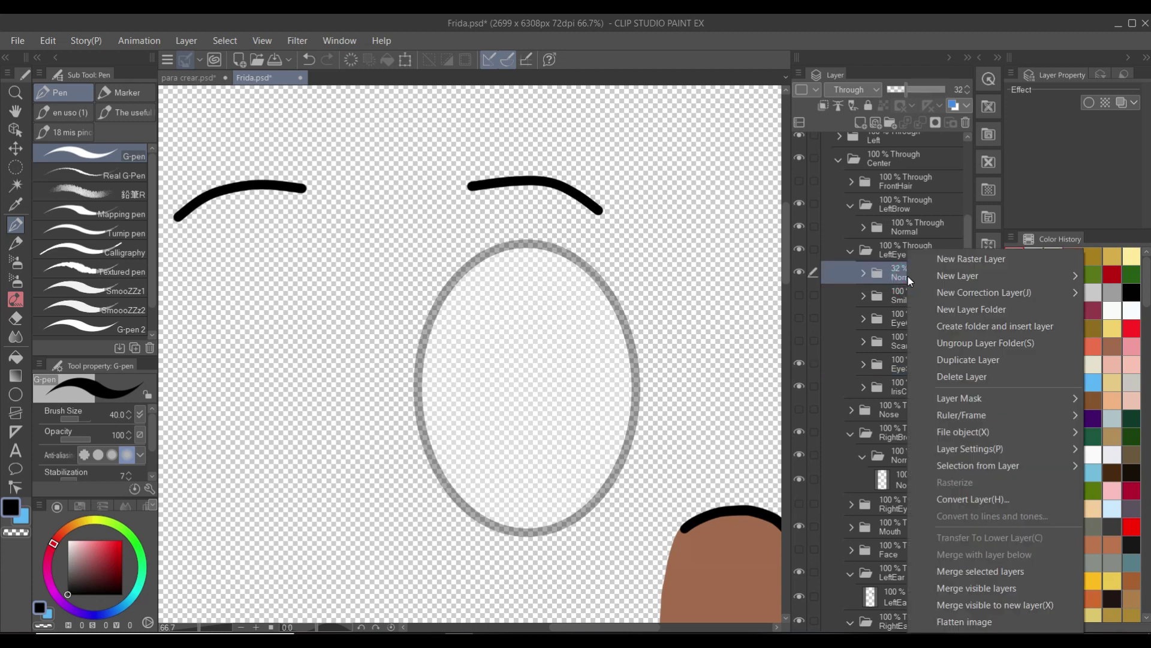
pyautogui.click(957, 365)
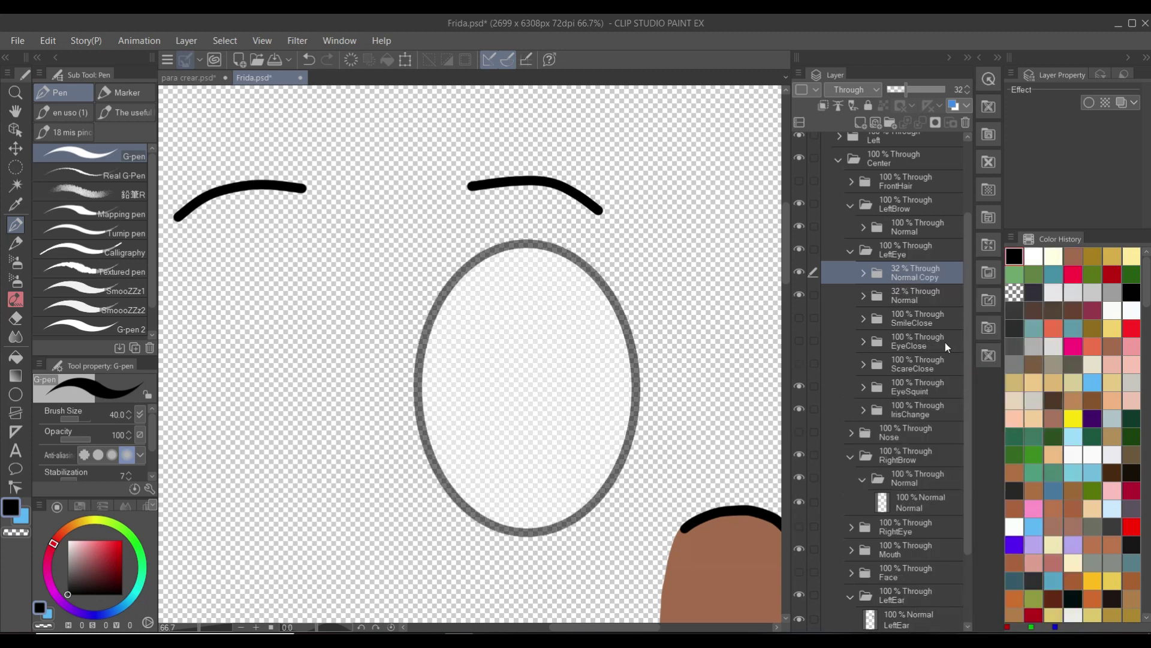
pyautogui.moveTo(913, 275); pyautogui.dragTo(928, 373)
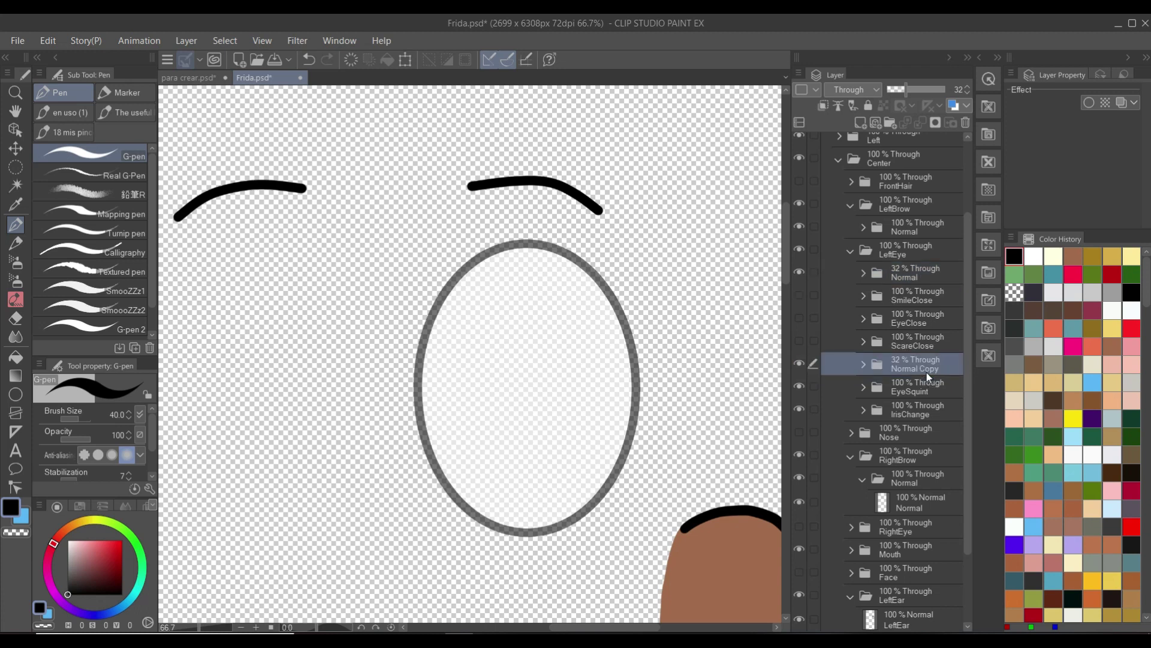
# Rename the copied folder EyeSquint and hide the left eye's original Normal folder
pyautogui.write('EyeSquint')
pyautogui.click(800, 273)
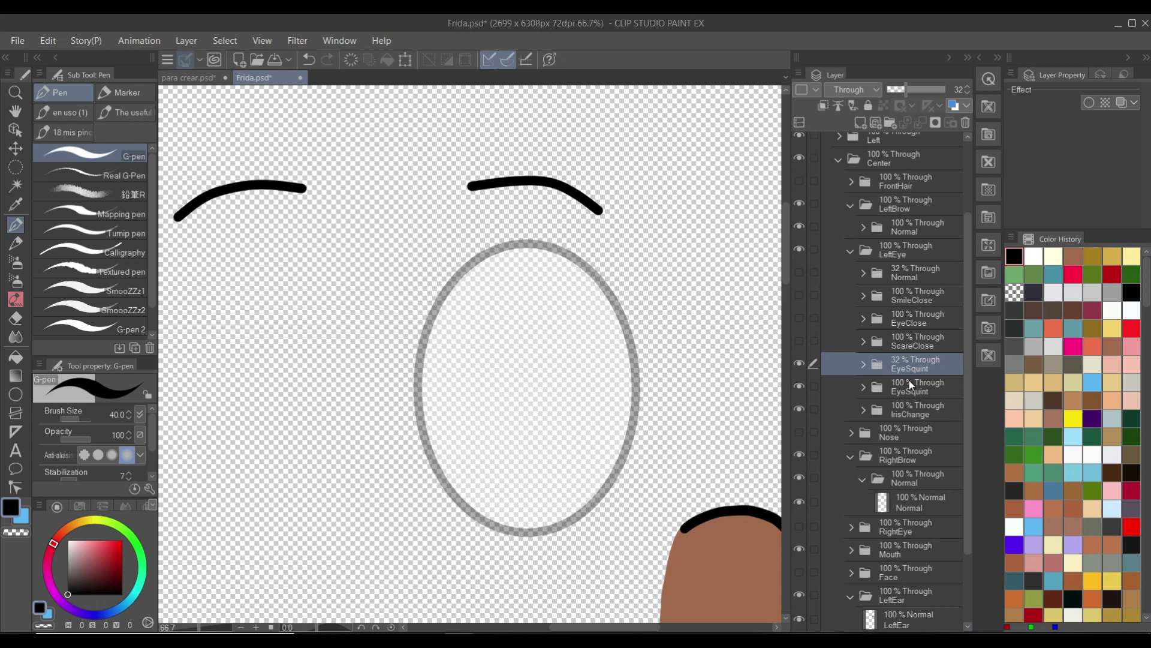
# Squash the eye white and mask layers of the left eye's copied EyeSquint folder vertically from above, keeping their lower edge fixed
pyautogui.click(864, 364)
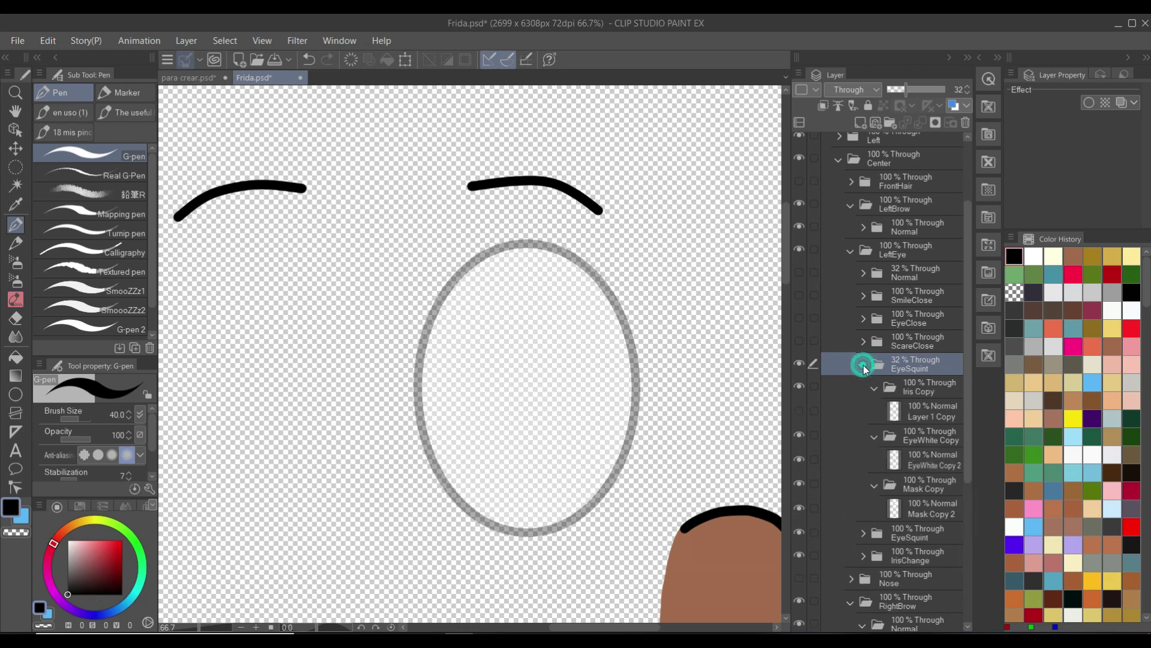
pyautogui.scroll(-2, 863, 366)
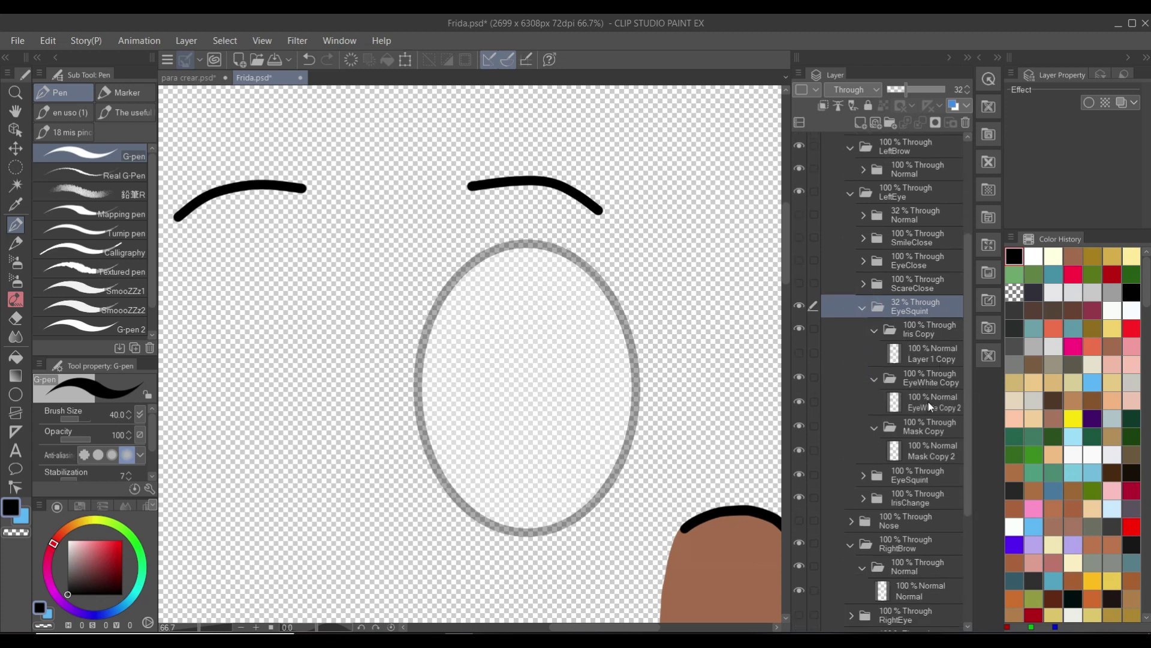
pyautogui.click(928, 402)
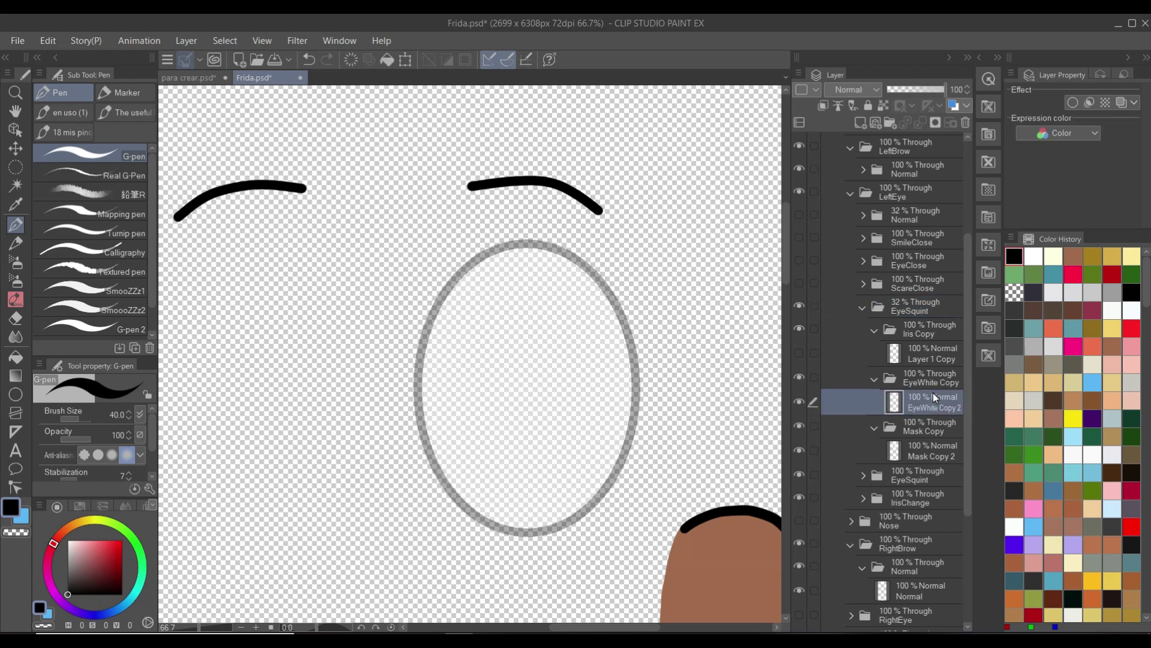
pyautogui.keyDown('ctrl'); pyautogui.click(930, 454); pyautogui.keyUp('ctrl')
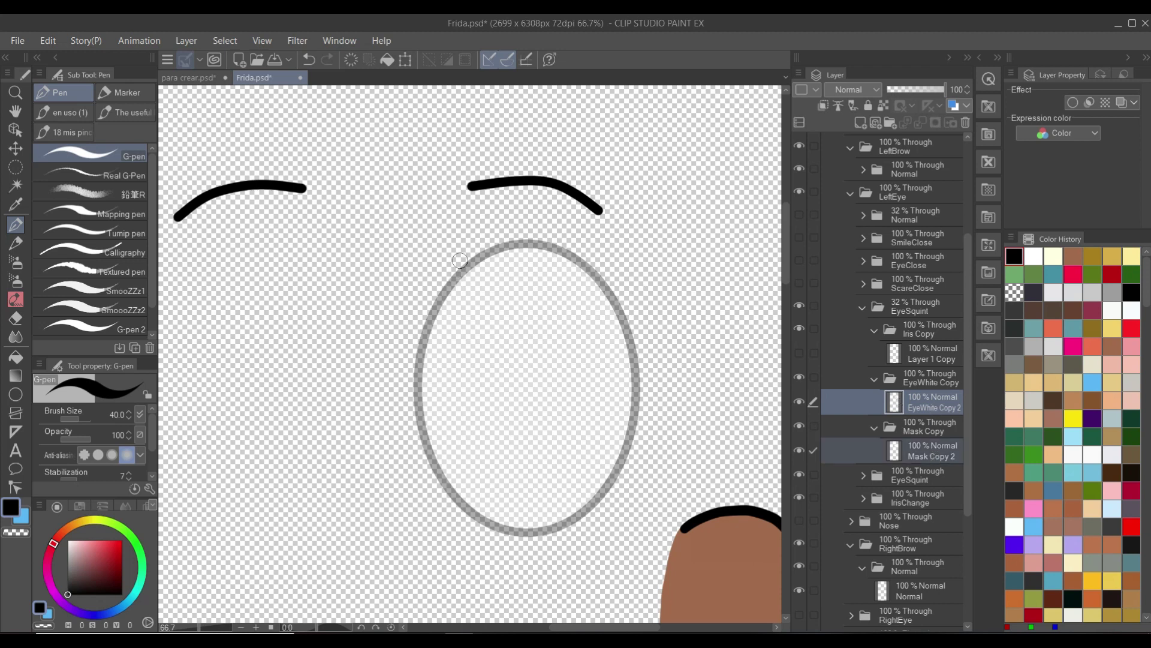
pyautogui.hotkey('ctrl', 't')
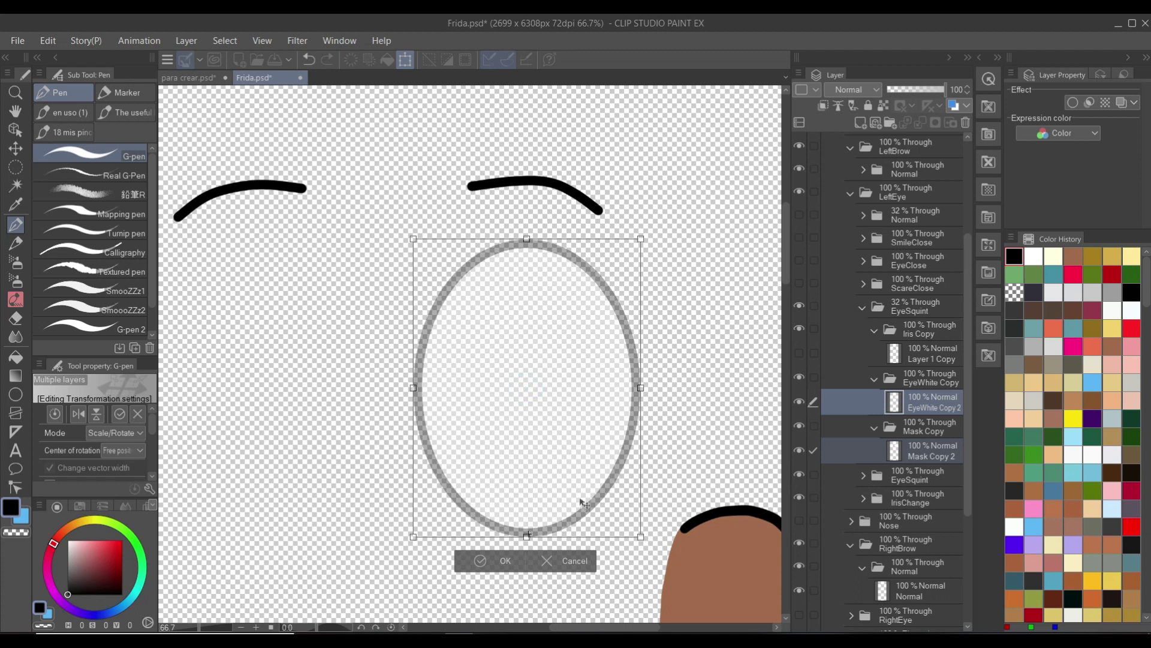
pyautogui.click(529, 535)
pyautogui.moveTo(526, 239); pyautogui.dragTo(526, 333)
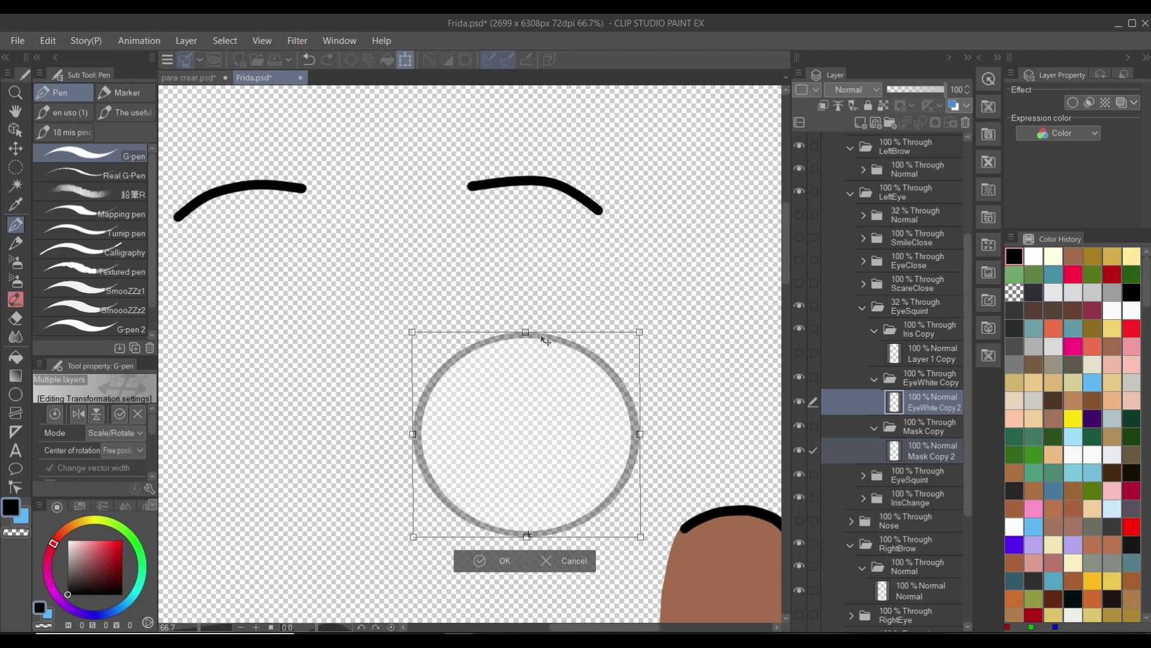
pyautogui.press('Return')
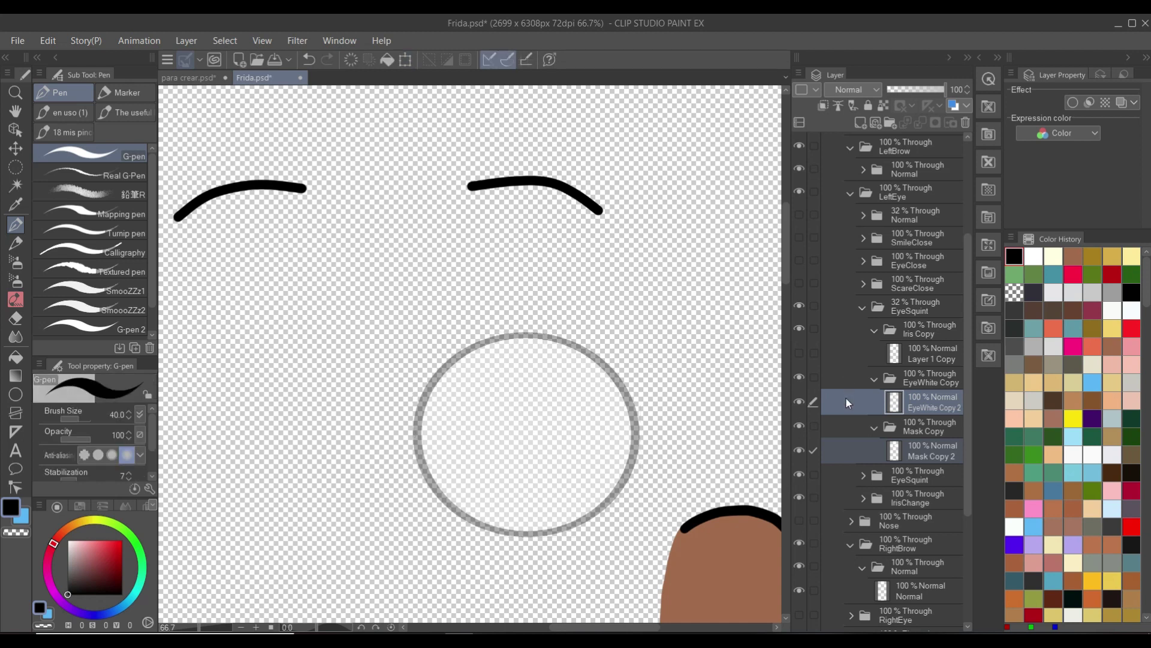
# Inspect the squashed eye white by toggling its visibility and checking the separate mask and iris layers
pyautogui.click(904, 405)
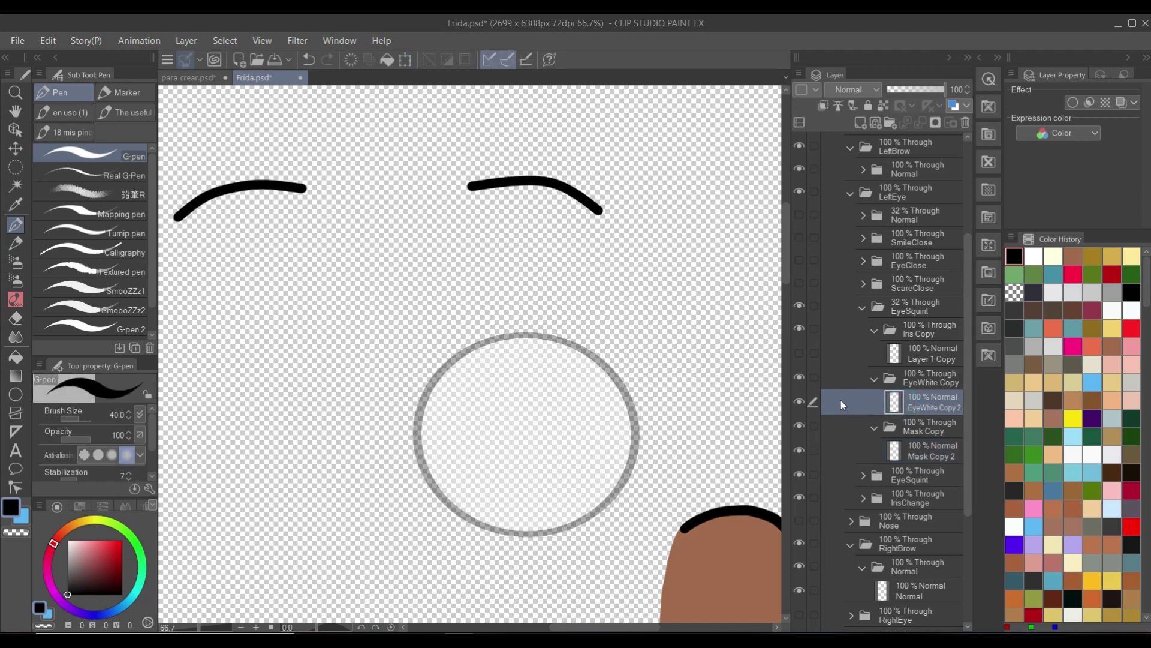
pyautogui.click(797, 400)
pyautogui.click(798, 400)
pyautogui.click(797, 399)
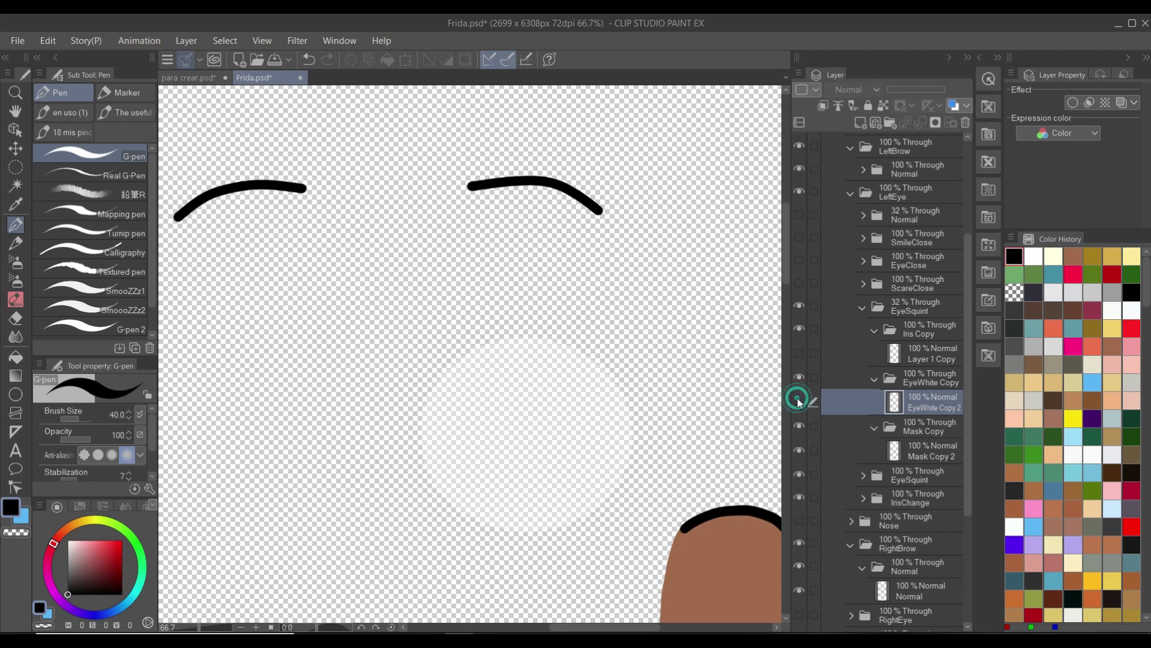
pyautogui.click(798, 401)
pyautogui.click(798, 401)
pyautogui.click(798, 401)
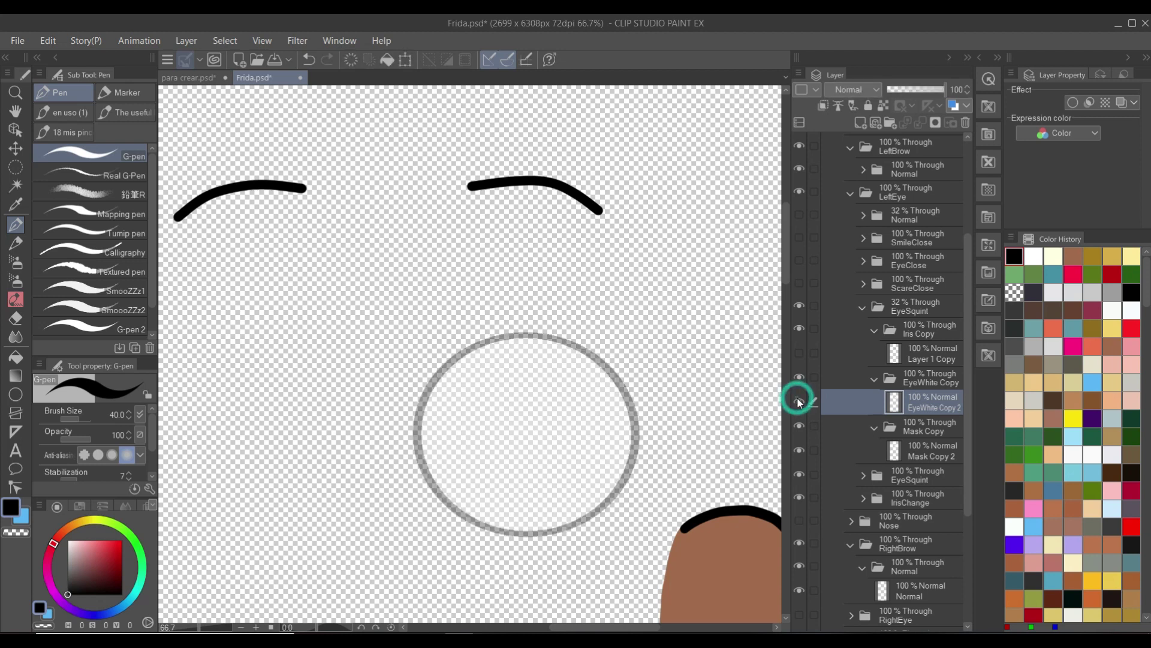
pyautogui.click(798, 400)
pyautogui.click(798, 401)
pyautogui.click(930, 448)
pyautogui.click(930, 403)
pyautogui.click(928, 350)
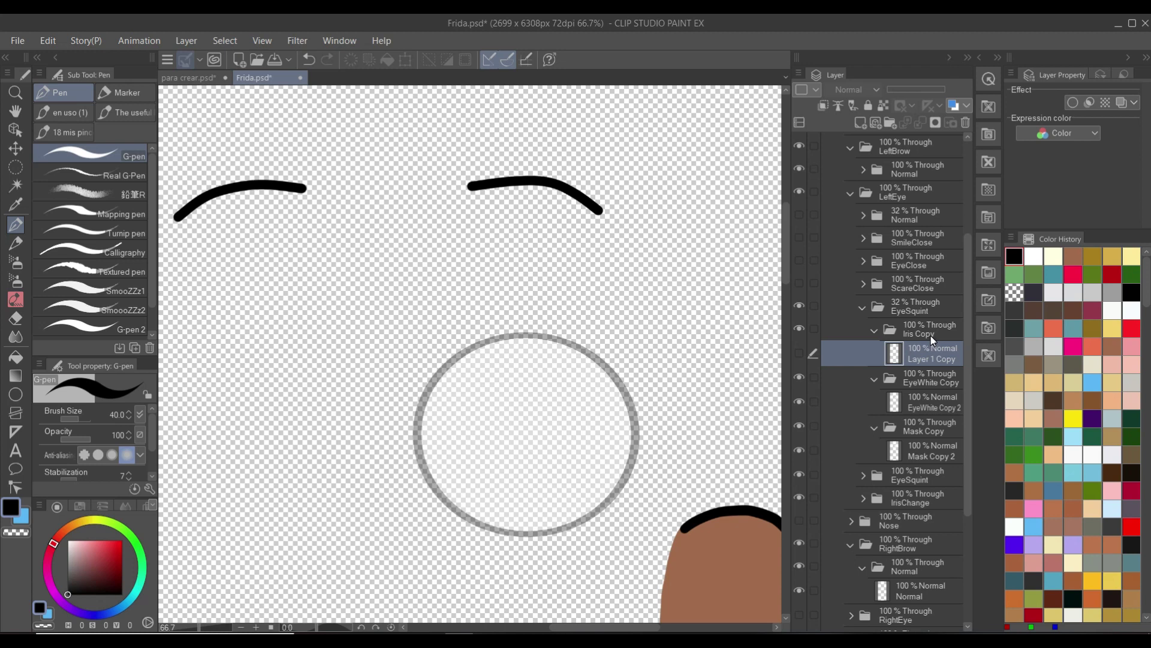
# Rename the Iris Copy folder inside the copied EyeSquint folder as Iris
pyautogui.doubleClick(933, 337)
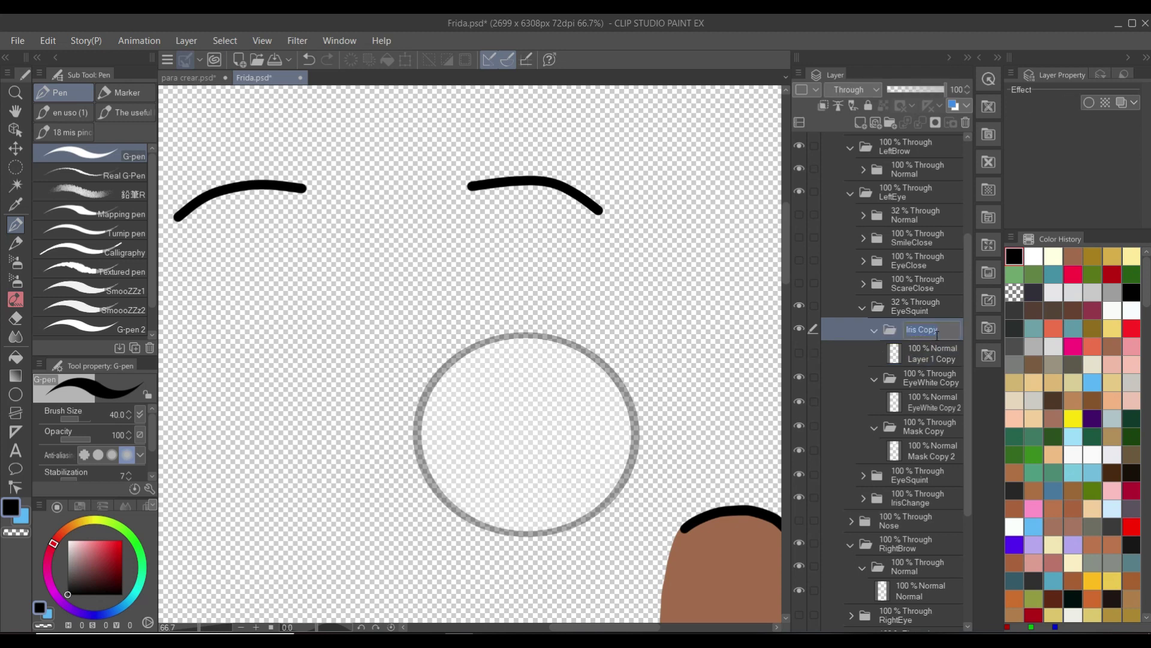
pyautogui.press('BackSpace')
pyautogui.press('BackSpace')
pyautogui.press('BackSpace')
pyautogui.press('BackSpace')
pyautogui.press('BackSpace')
pyautogui.press('Return')
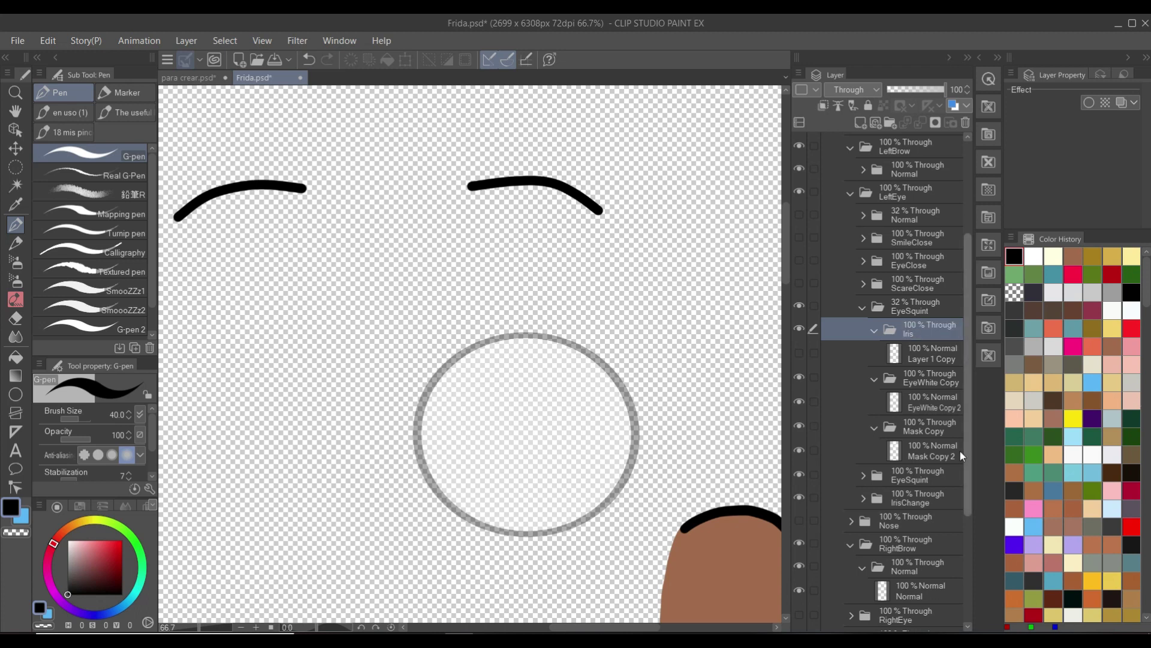
# Rename the squint's EyeWhite Copy and Mask Copy folders as EyeWhite and Mask, and collapse the EyeSquint folder
pyautogui.doubleClick(954, 379)
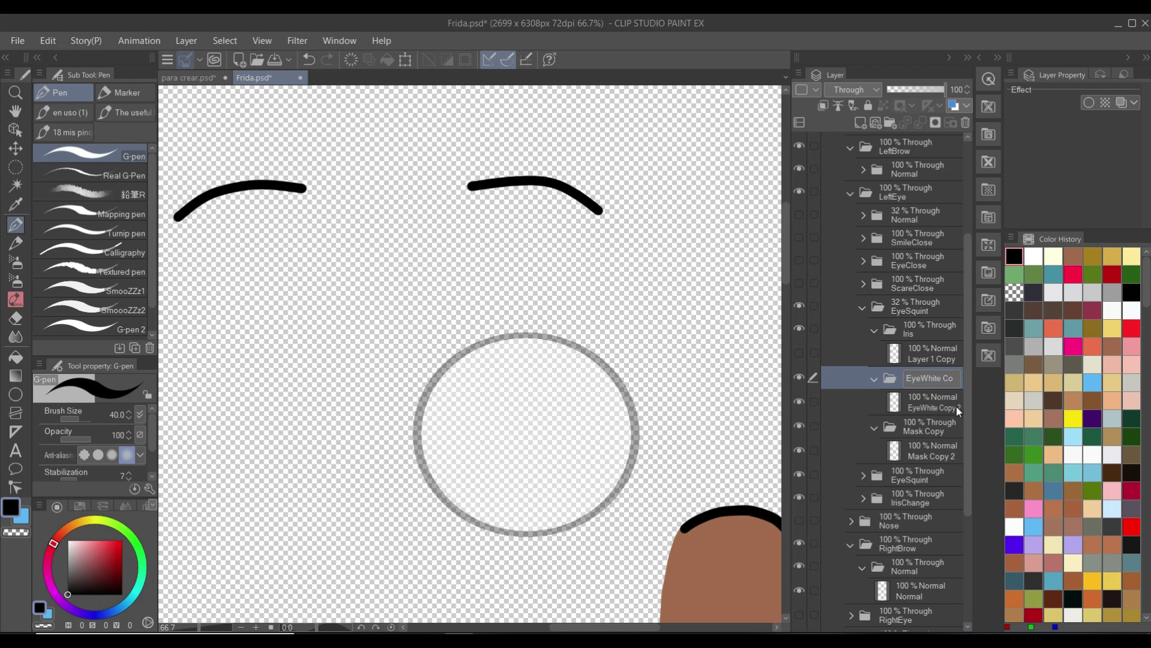
pyautogui.press('Escape')
pyautogui.doubleClick(924, 429)
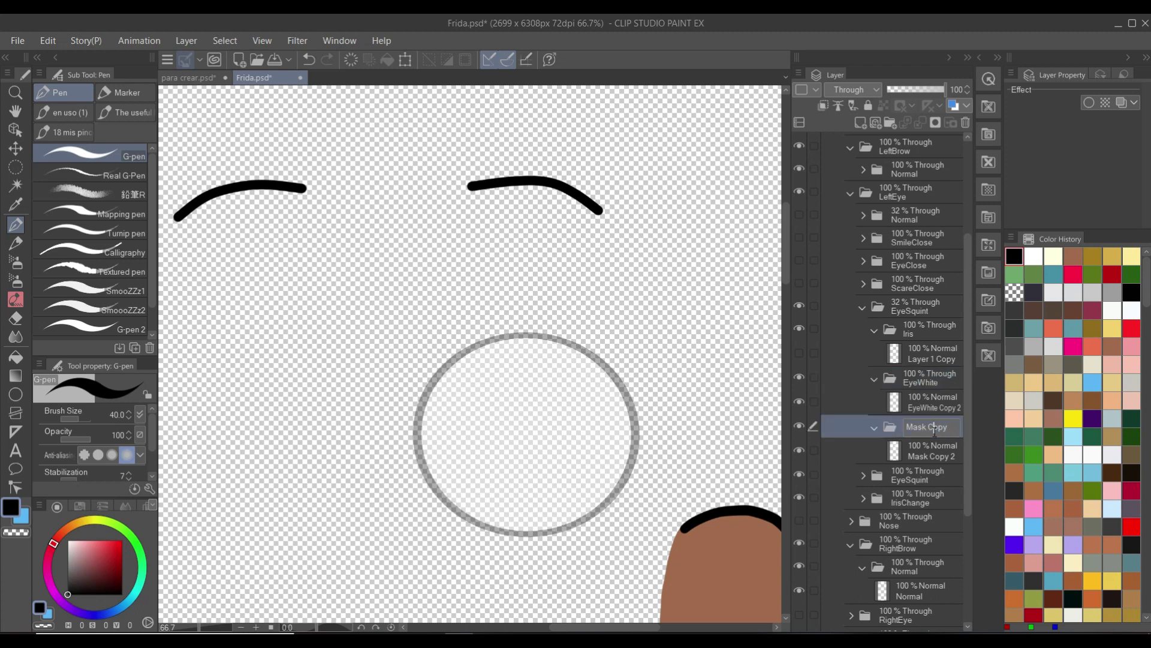
pyautogui.press('Delete')
pyautogui.press('Delete')
pyautogui.press('Delete')
pyautogui.press('Return')
pyautogui.click(865, 308)
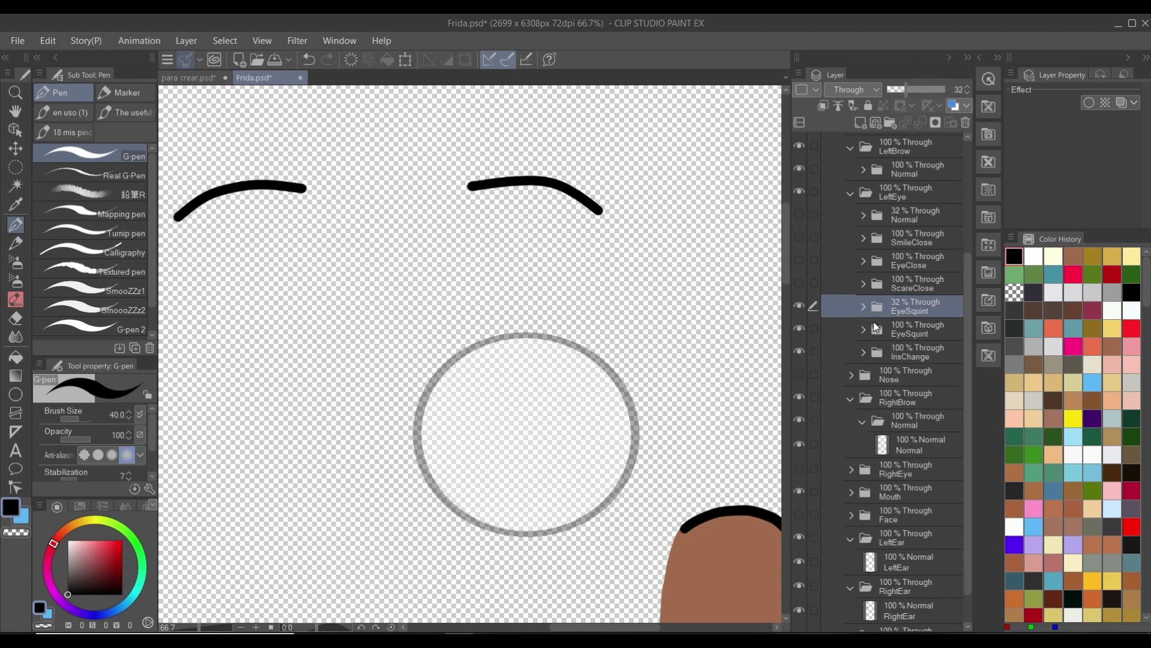
# Delete the left eye's original 100% opacity EyeSquint folder and hide the replacement EyeSquint folder
pyautogui.click(911, 334)
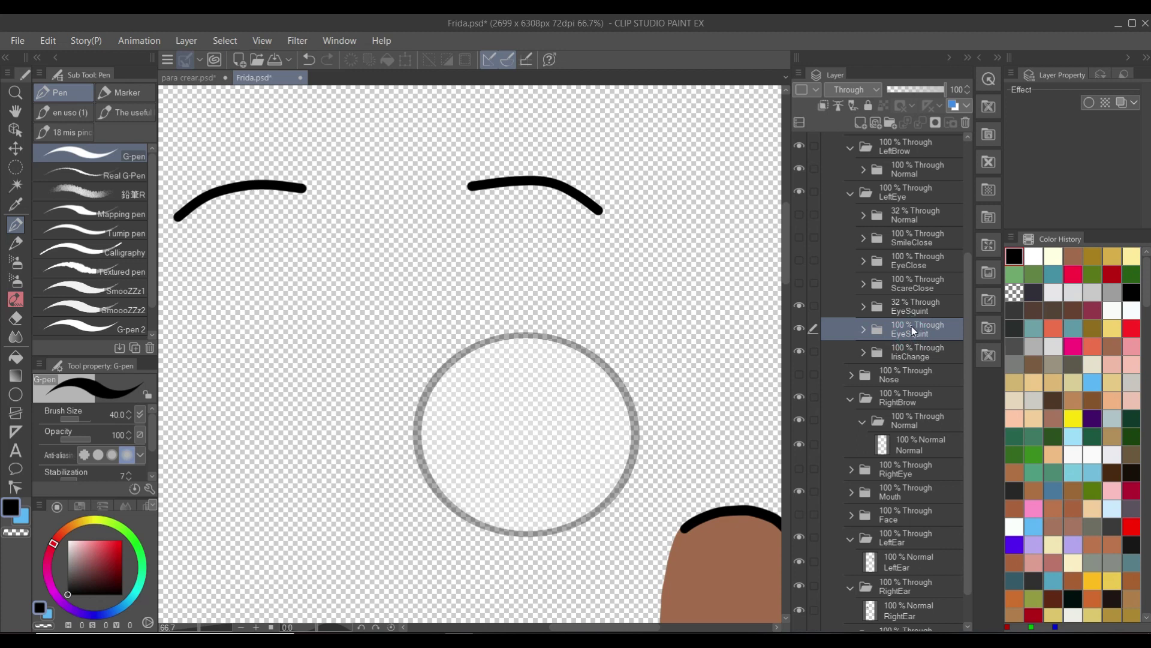
pyautogui.click(966, 123)
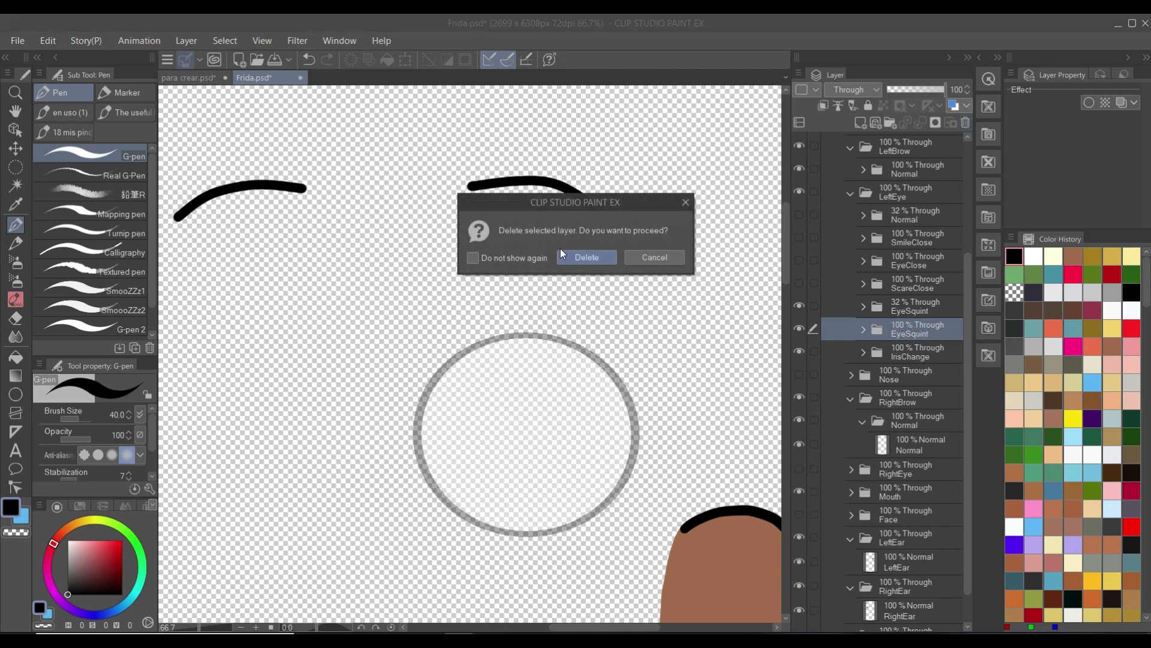
pyautogui.click(599, 259)
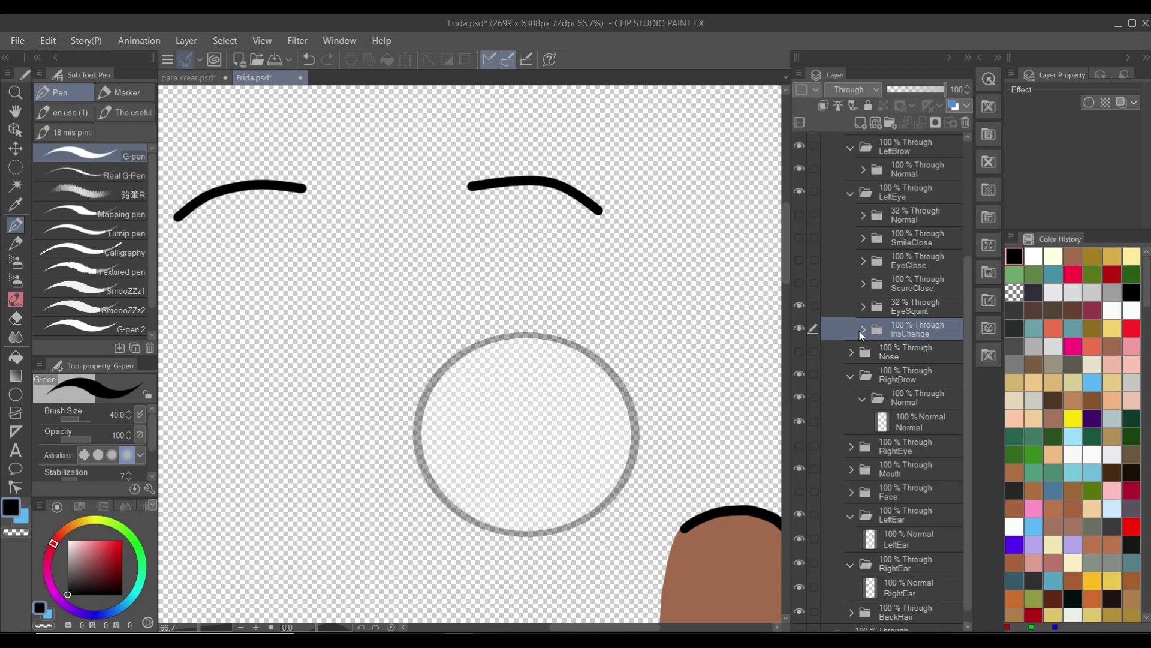
pyautogui.scroll(1, 906, 227)
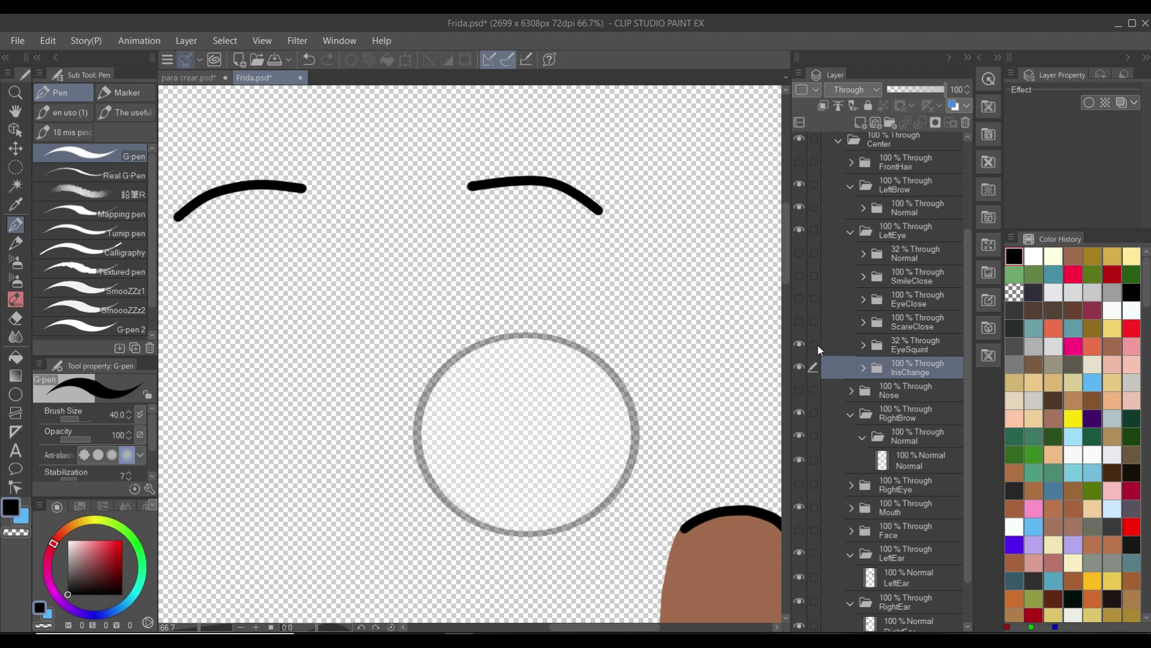
pyautogui.click(800, 343)
# Duplicate the left eye's Normal folder and rename the copy IrisChange
pyautogui.click(912, 253)
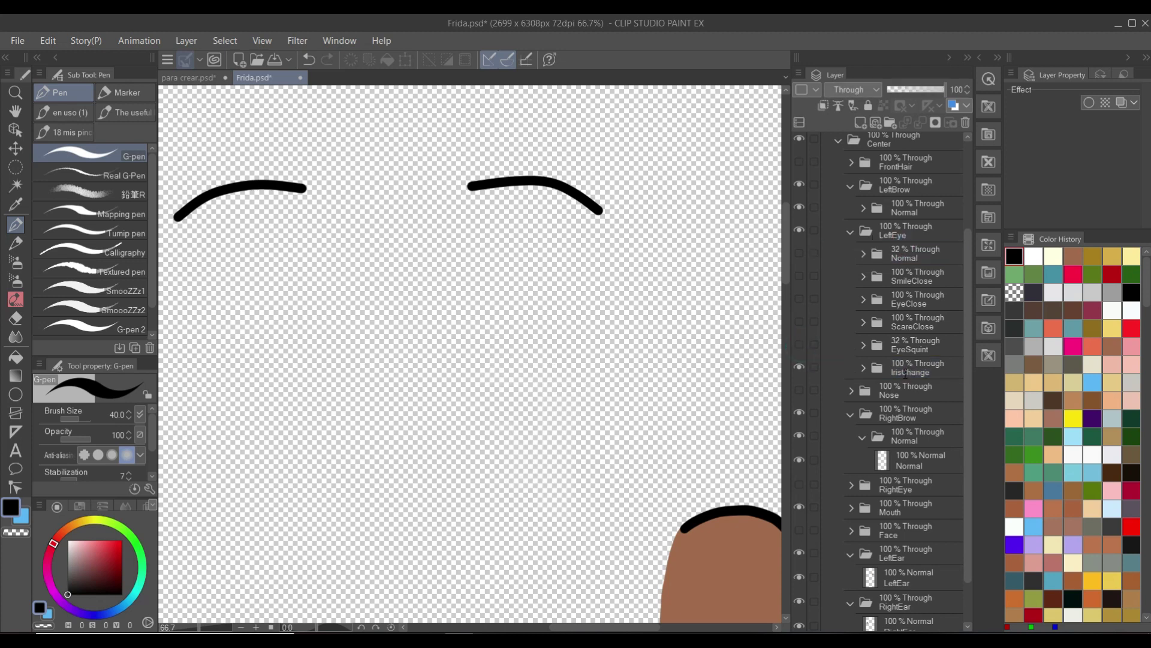
pyautogui.doubleClick(905, 371)
pyautogui.hotkey('ctrl', 'c')
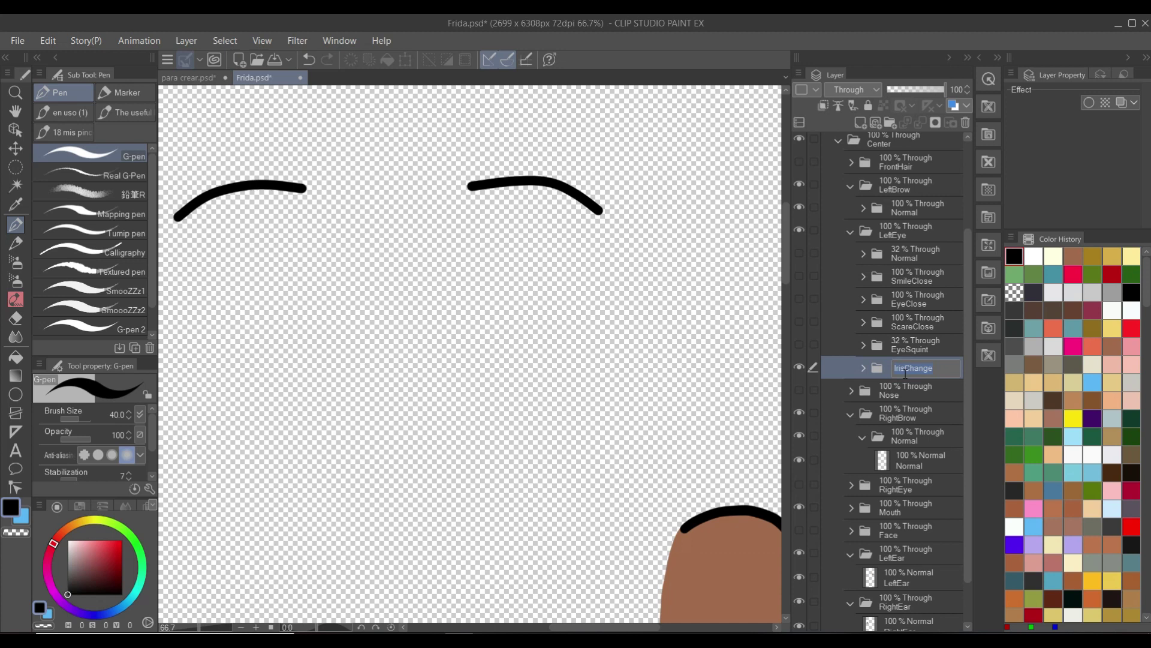
pyautogui.click(912, 253)
pyautogui.rightClick(912, 252)
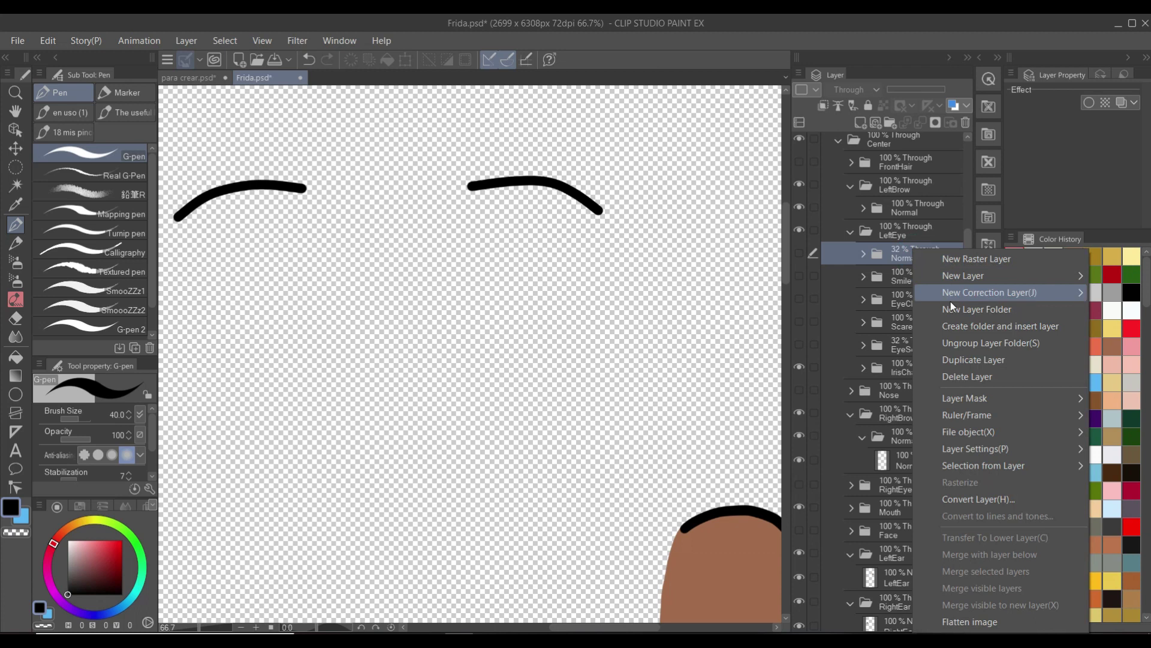
pyautogui.click(955, 358)
pyautogui.doubleClick(912, 256)
pyautogui.hotkey('ctrl', 'v')
pyautogui.press('Return')
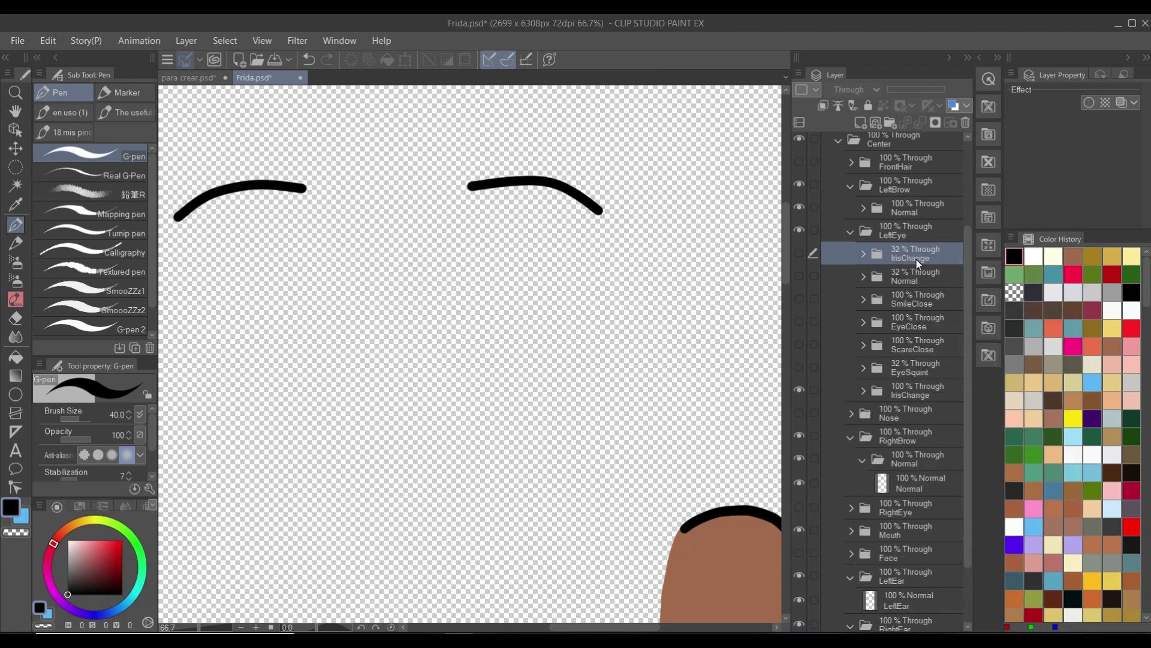
# Place the new IrisChange folder directly above the original IrisChange folder, expand it and make it visible
pyautogui.moveTo(916, 262); pyautogui.dragTo(931, 388)
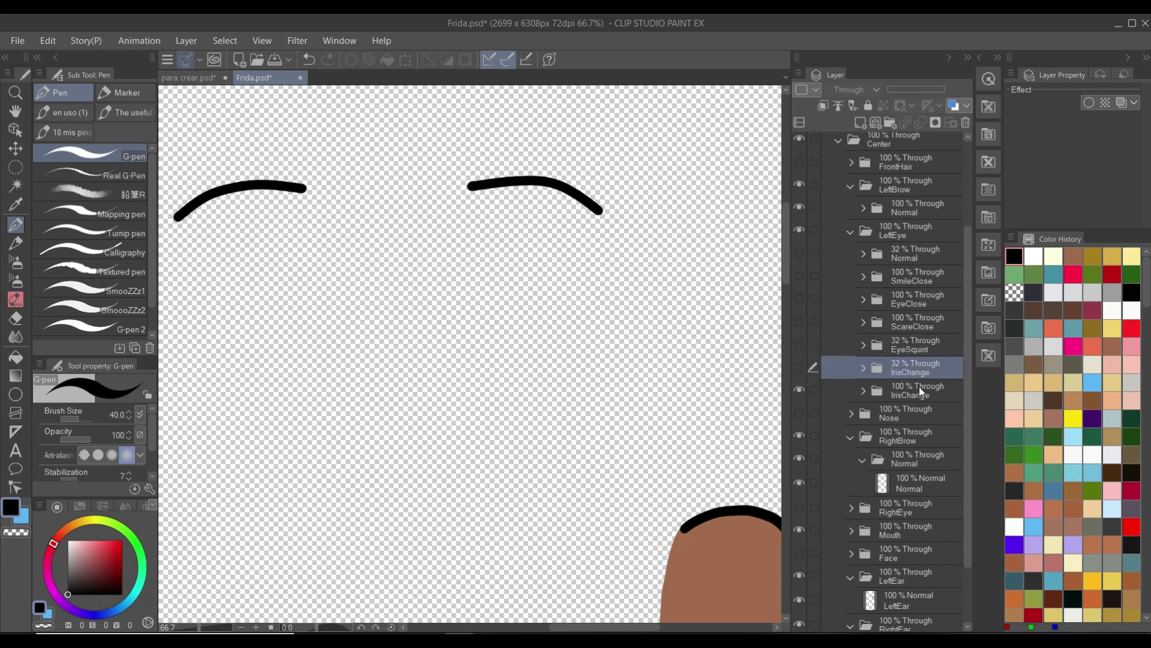
pyautogui.click(862, 368)
pyautogui.scroll(-1, 894, 428)
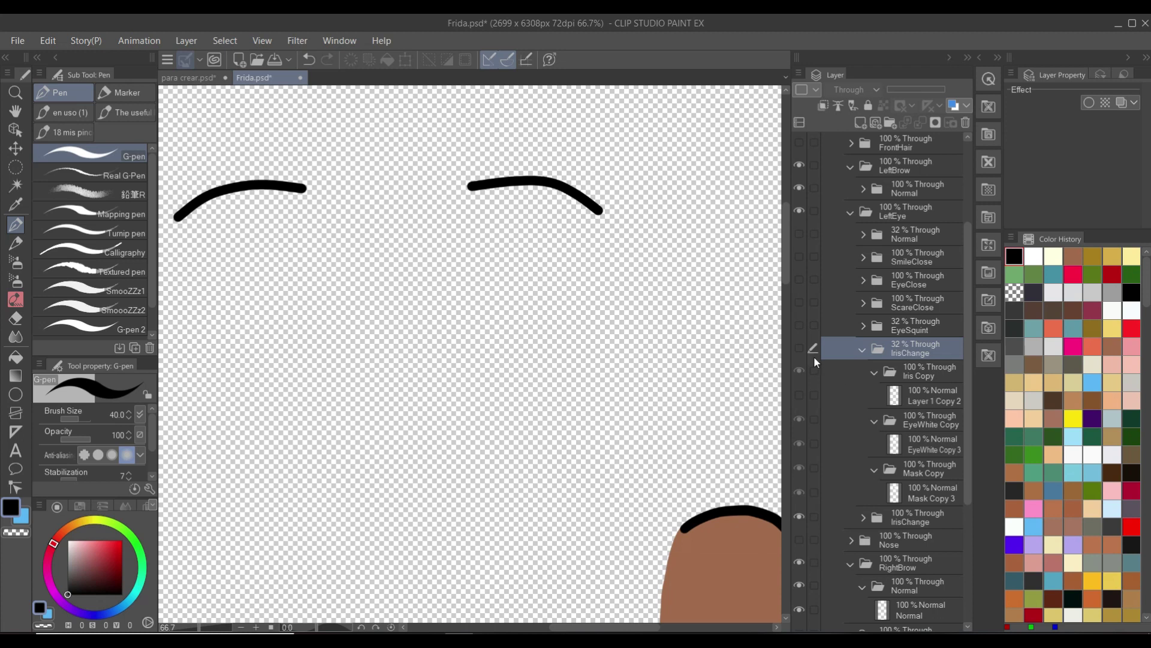
pyautogui.click(800, 344)
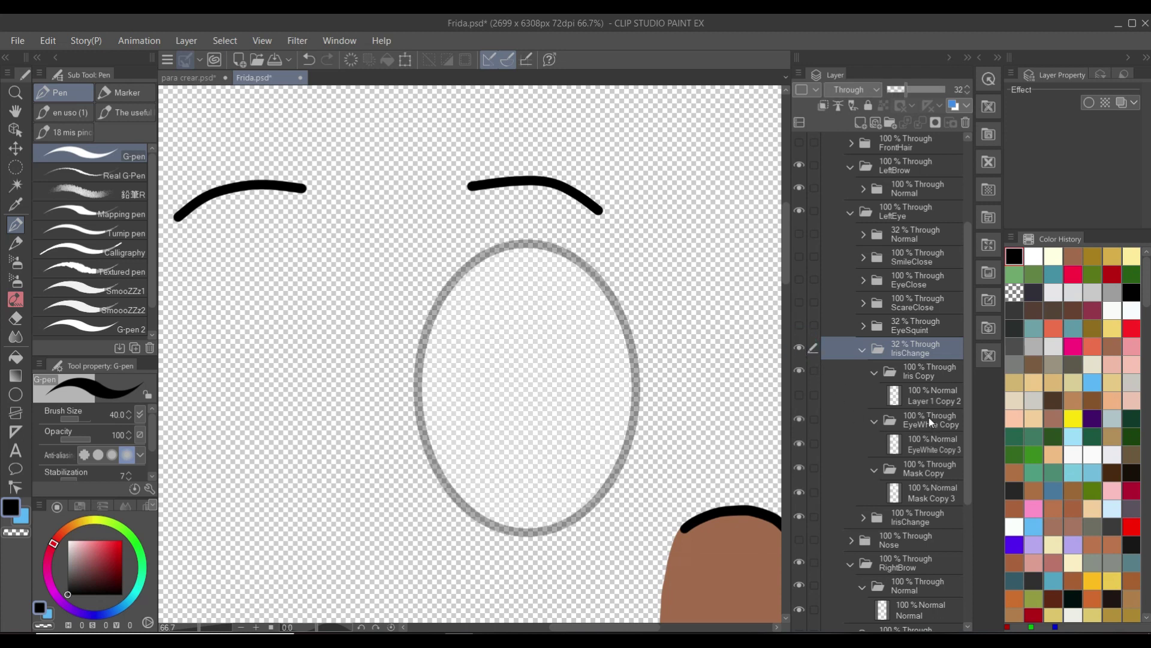
# Stretch the eye white and mask layers of the new IrisChange folder slightly upward, keeping their lower edge fixed
pyautogui.click(937, 461)
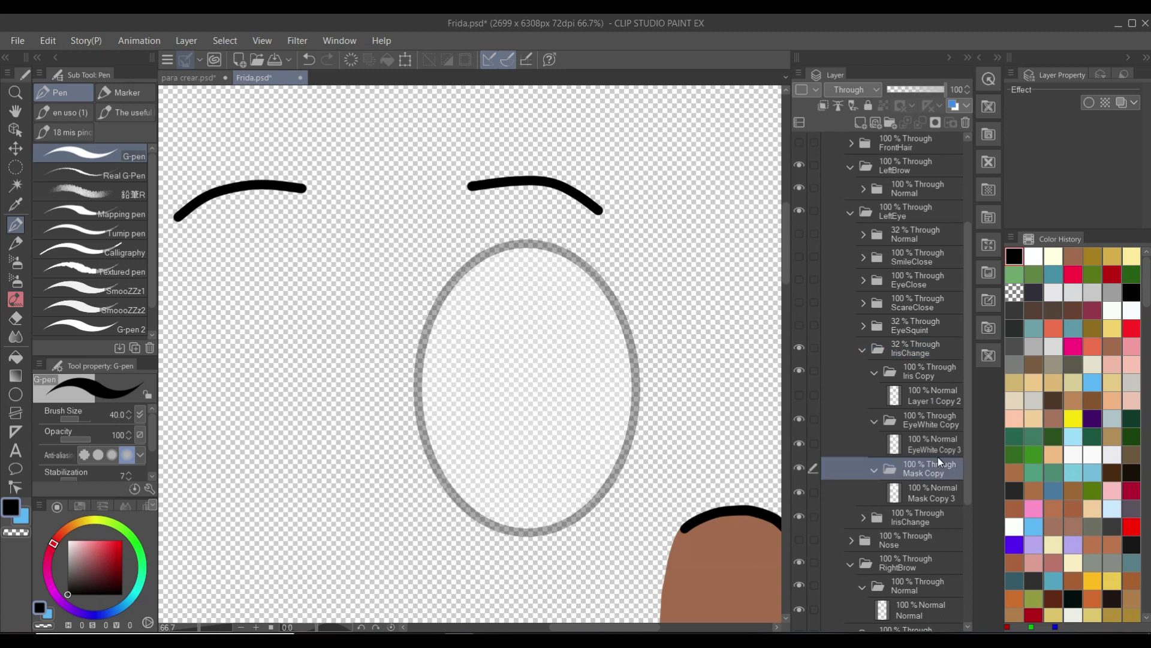
pyautogui.click(937, 449)
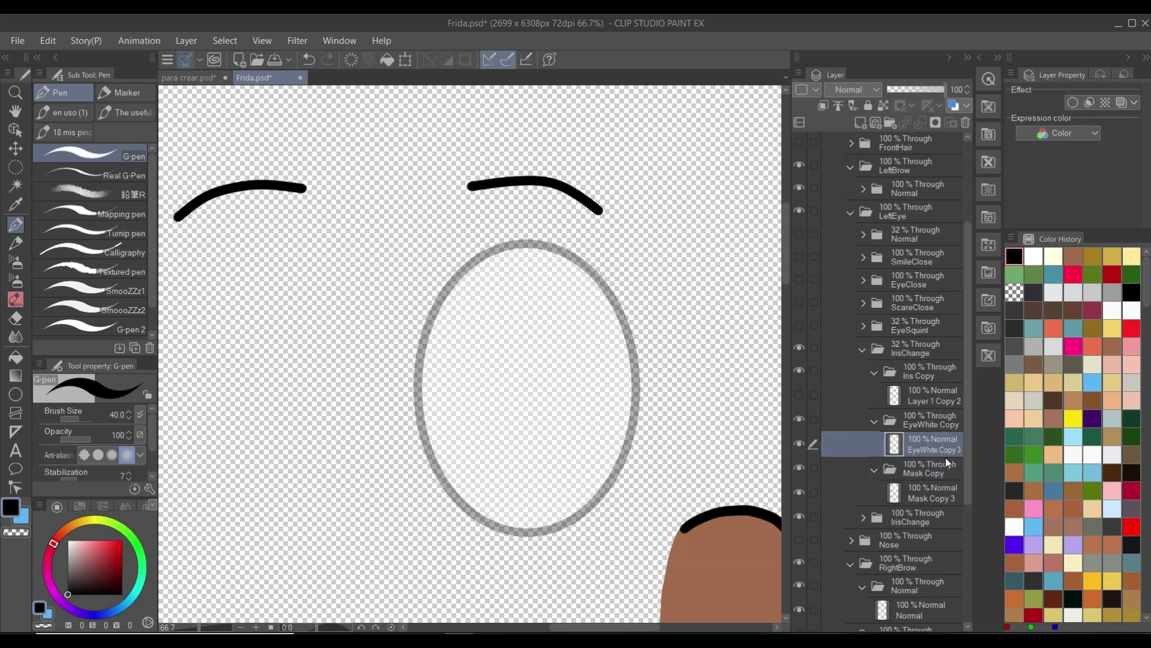
pyautogui.keyDown('ctrl'); pyautogui.click(938, 498); pyautogui.keyUp('ctrl')
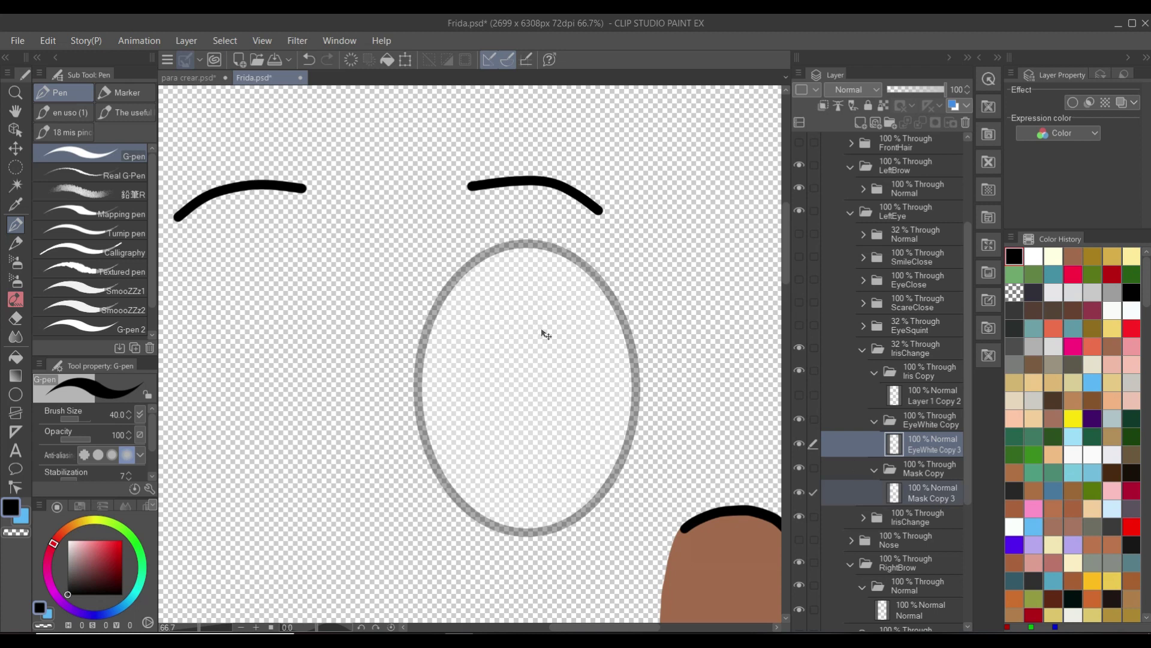
pyautogui.hotkey('ctrl', 't')
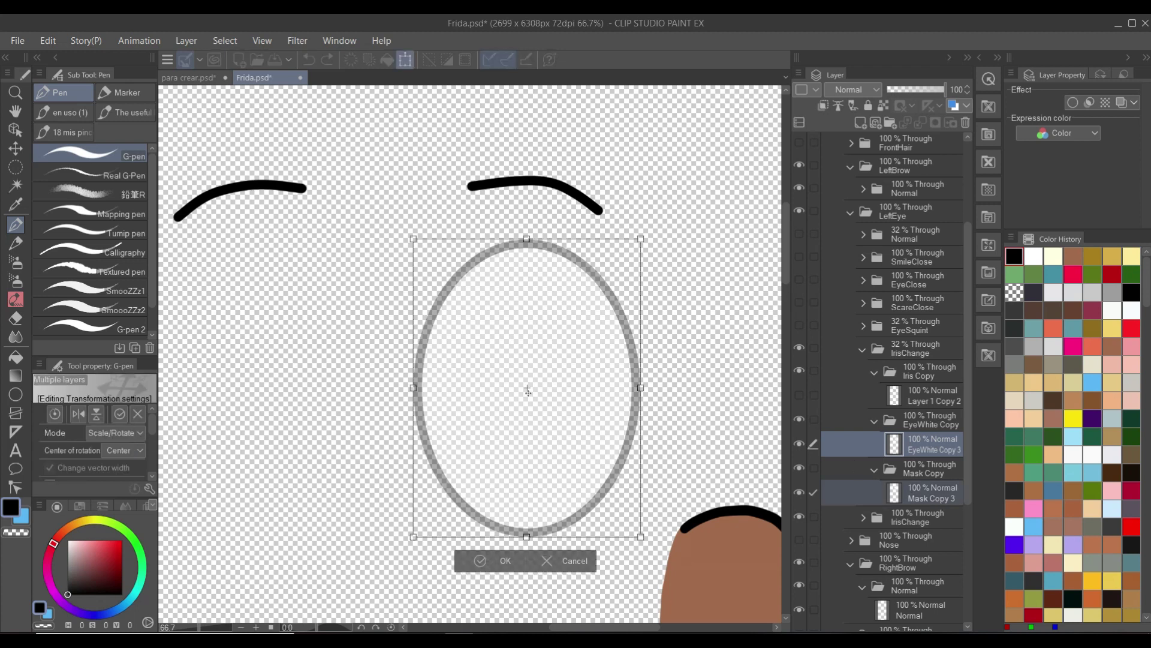
pyautogui.click(525, 534)
pyautogui.moveTo(526, 239); pyautogui.dragTo(530, 207)
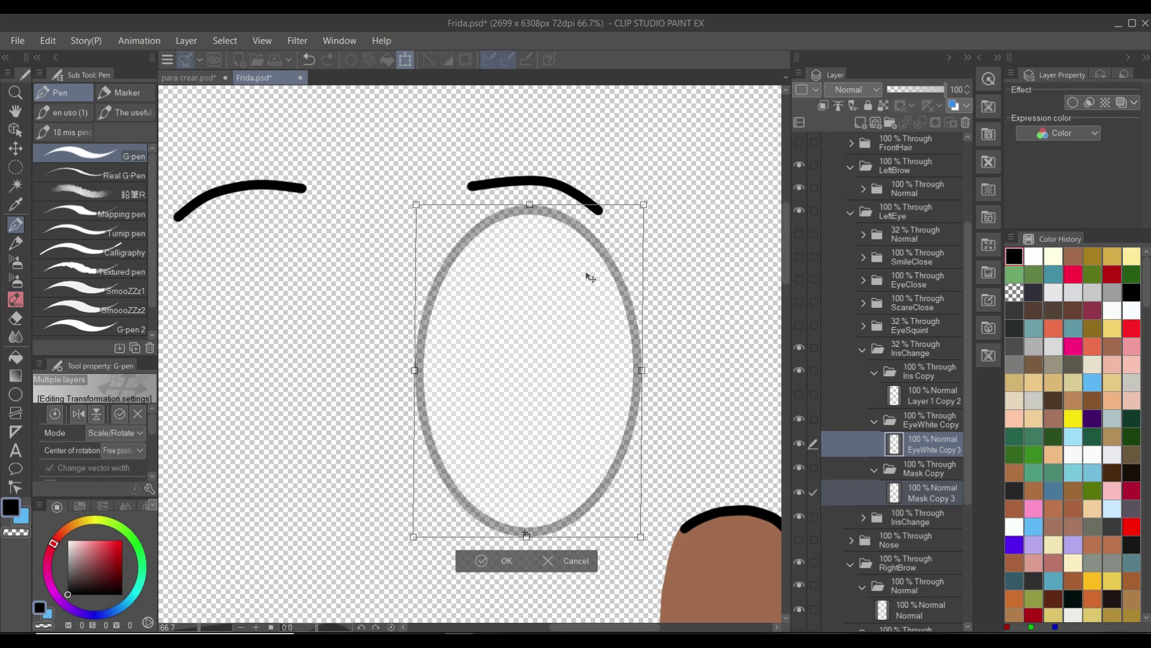
pyautogui.press('Return')
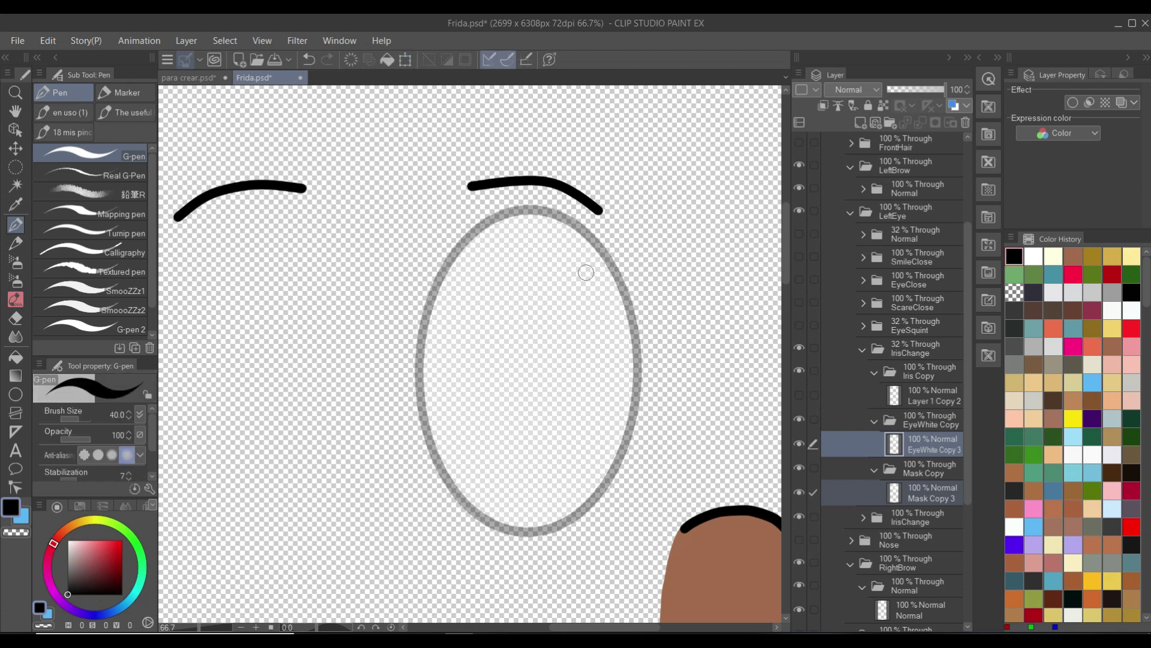
# Rename the Iris Copy folder inside the new IrisChange folder as Iris
pyautogui.doubleClick(919, 375)
pyautogui.press('BackSpace')
pyautogui.press('BackSpace')
pyautogui.press('BackSpace')
pyautogui.press('BackSpace')
pyautogui.press('BackSpace')
pyautogui.press('Return')
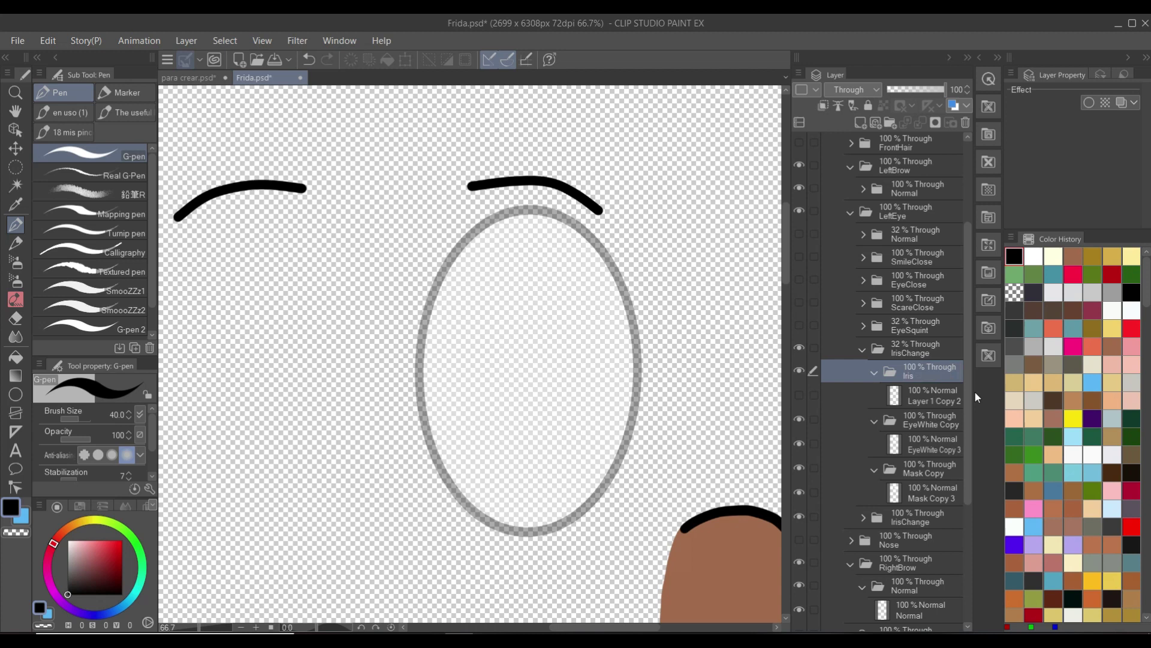
# Rename the EyeWhite Copy and Mask Copy folders inside the new IrisChange folder as EyeWhite and Mask
pyautogui.doubleClick(929, 420)
pyautogui.press('BackSpace')
pyautogui.press('BackSpace')
pyautogui.press('BackSpace')
pyautogui.press('BackSpace')
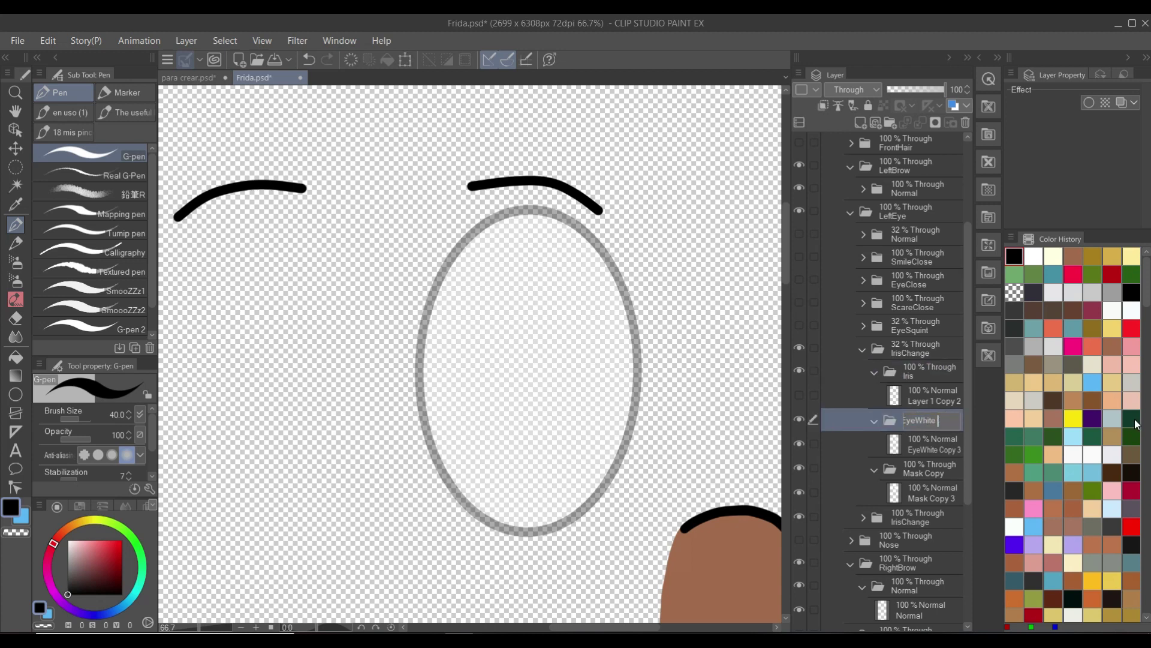
pyautogui.doubleClick(943, 473)
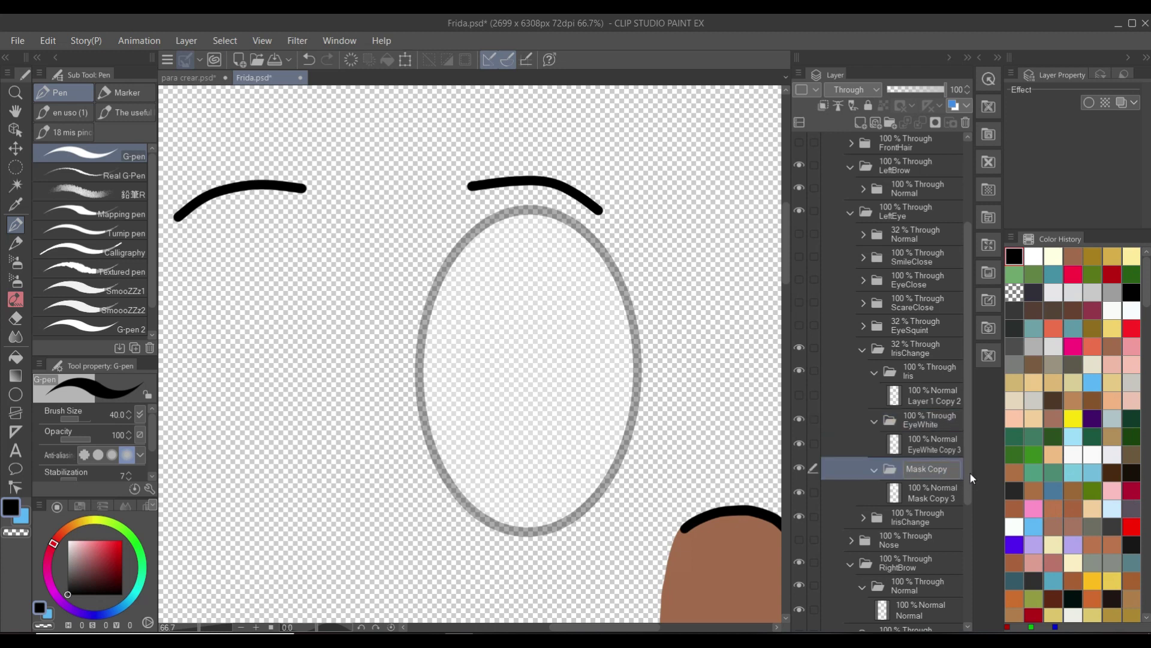
pyautogui.press('BackSpace')
pyautogui.press('BackSpace')
pyautogui.press('BackSpace')
pyautogui.press('Return')
# Collapse the new IrisChange folder and the whole LeftEye folder
pyautogui.click(862, 348)
pyautogui.scroll(2, 861, 294)
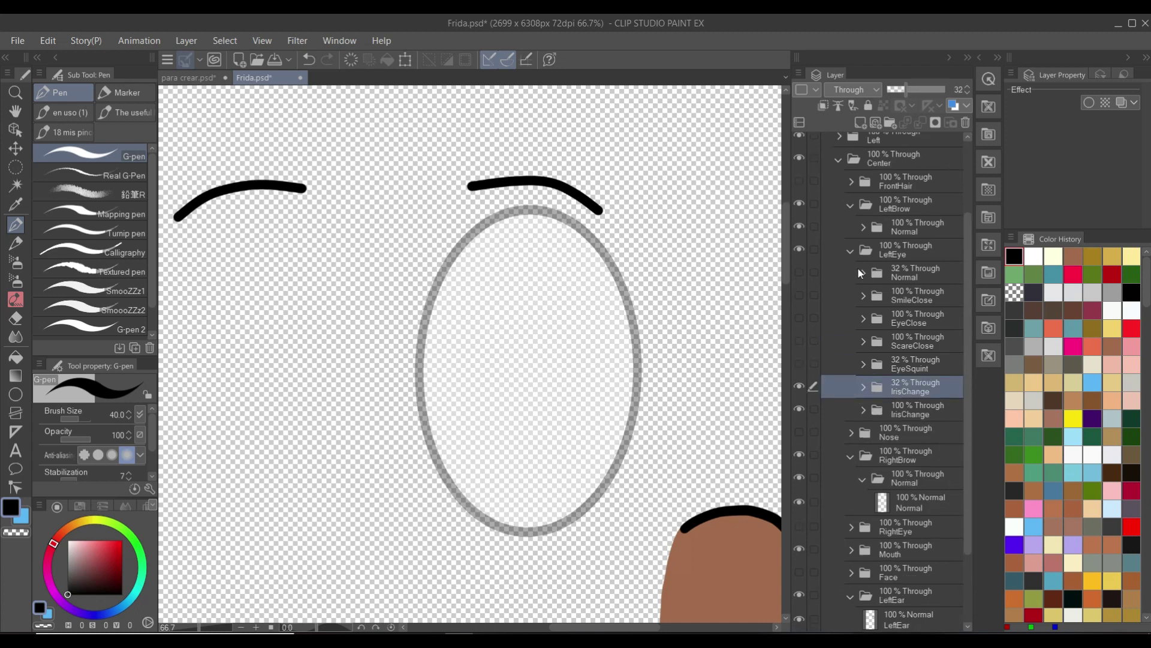
pyautogui.scroll(2, 848, 253)
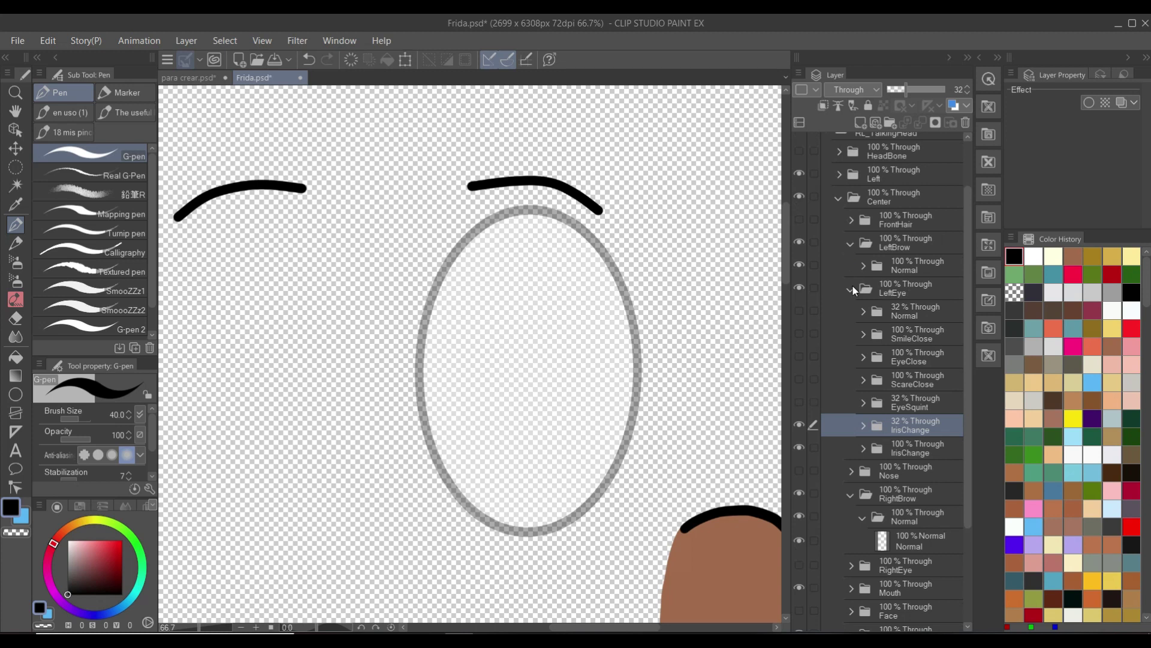
pyautogui.click(851, 291)
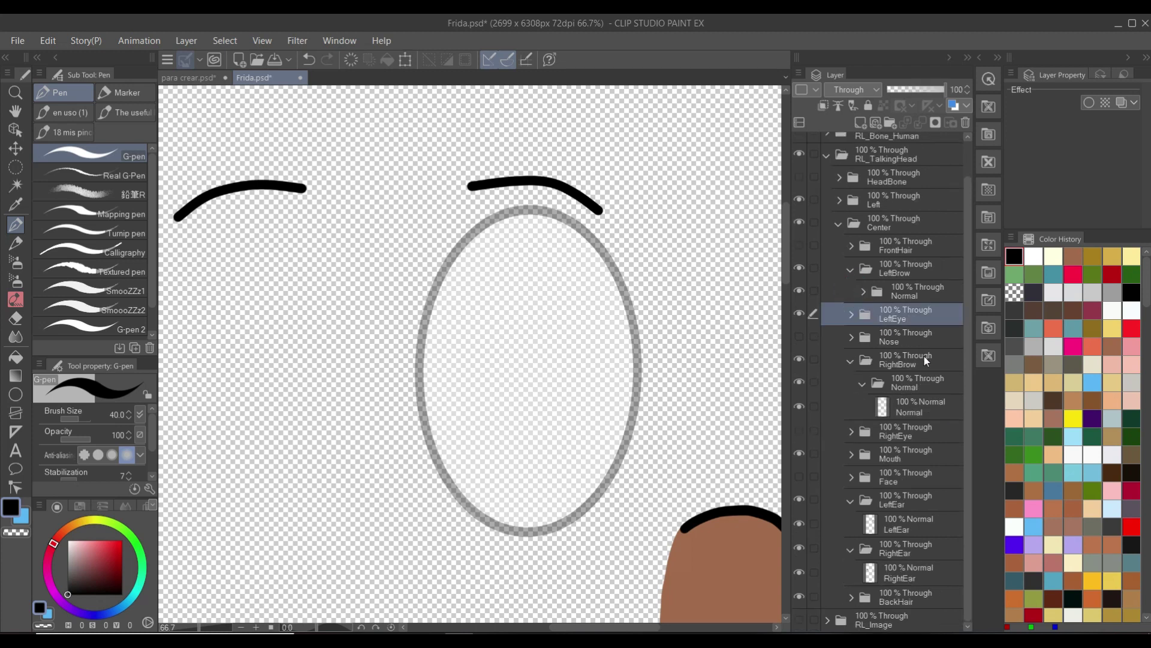
pyautogui.scroll(-1, 689, 332)
pyautogui.scroll(-1, 689, 331)
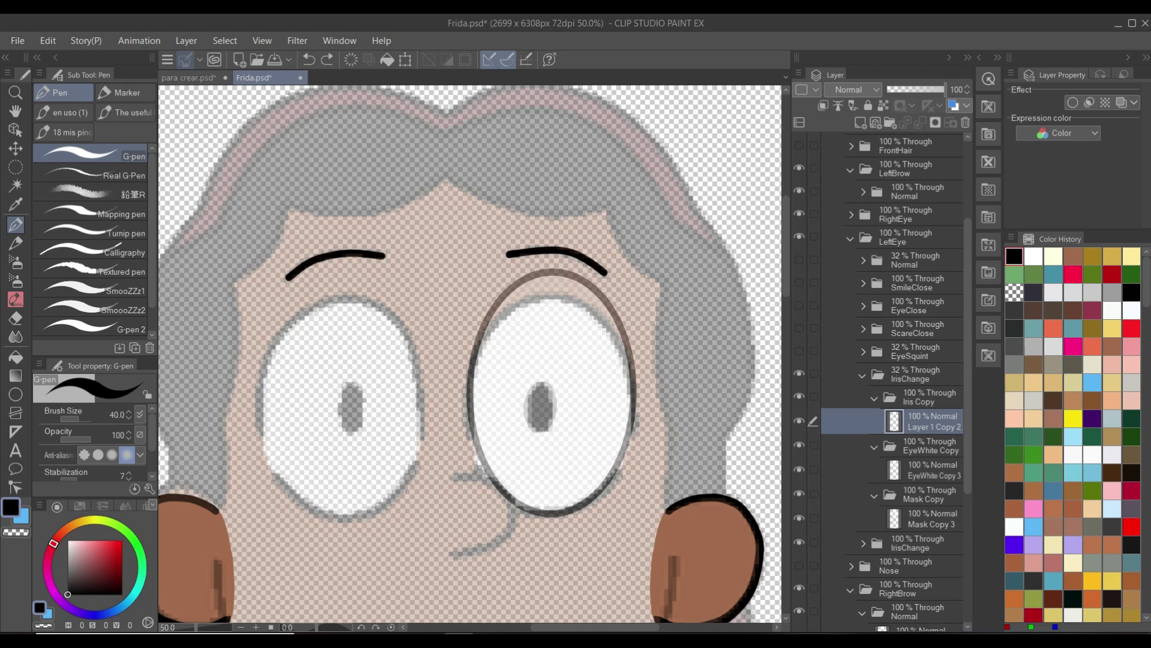
# Enlarge the iris on Layer 1 Copy 2 in the IrisChange folder slightly on all sides around the sketched pupil
pyautogui.scroll(5, 535, 408)
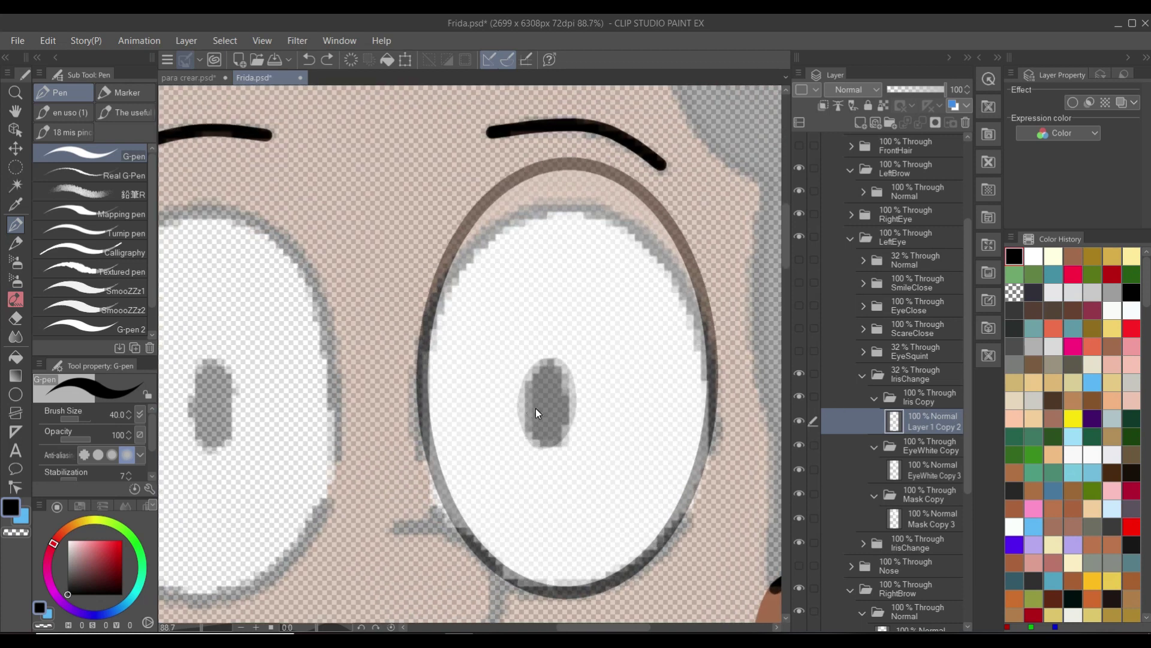
pyautogui.hotkey('ctrl', 't')
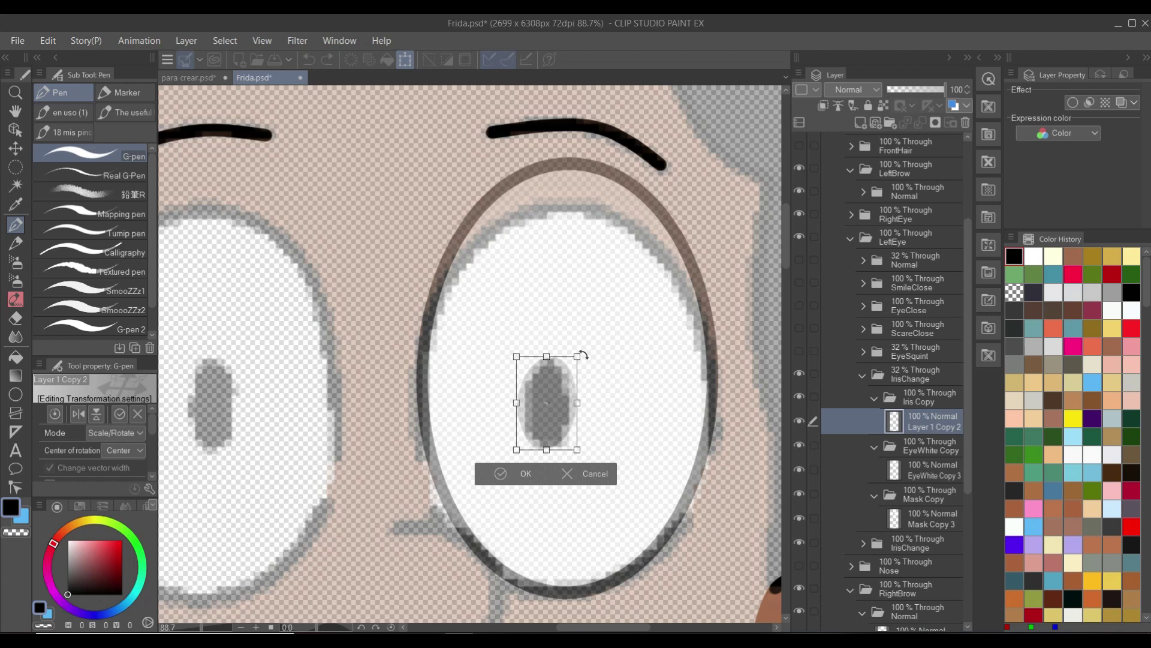
pyautogui.moveTo(578, 356); pyautogui.dragTo(581, 350)
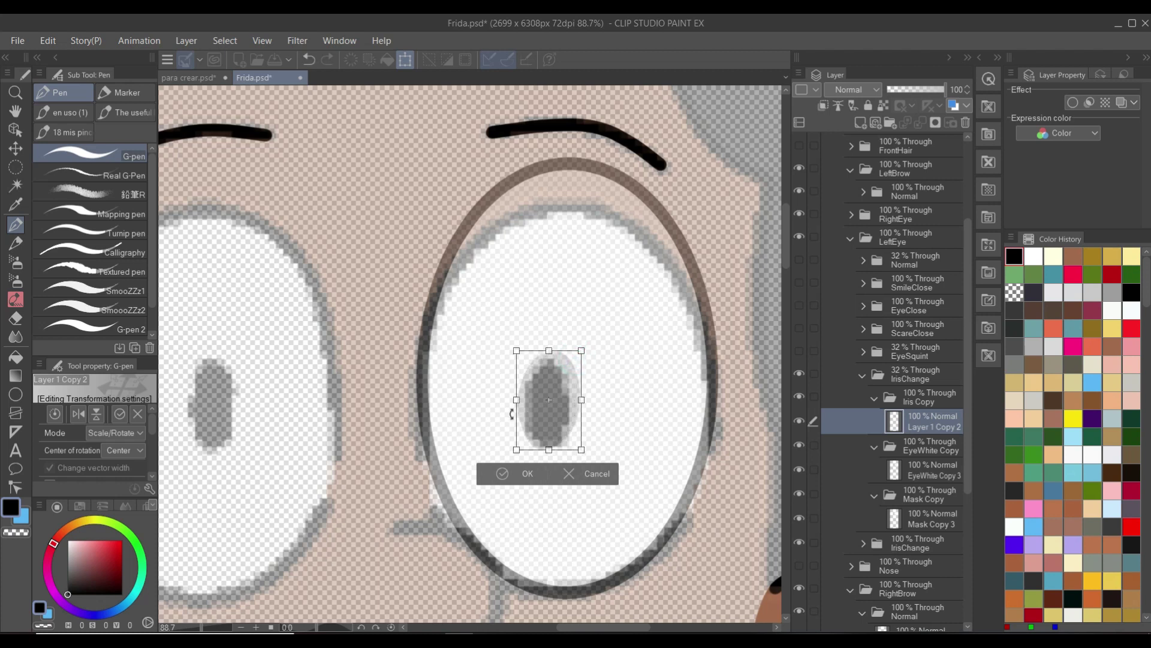
pyautogui.moveTo(516, 449); pyautogui.dragTo(511, 458)
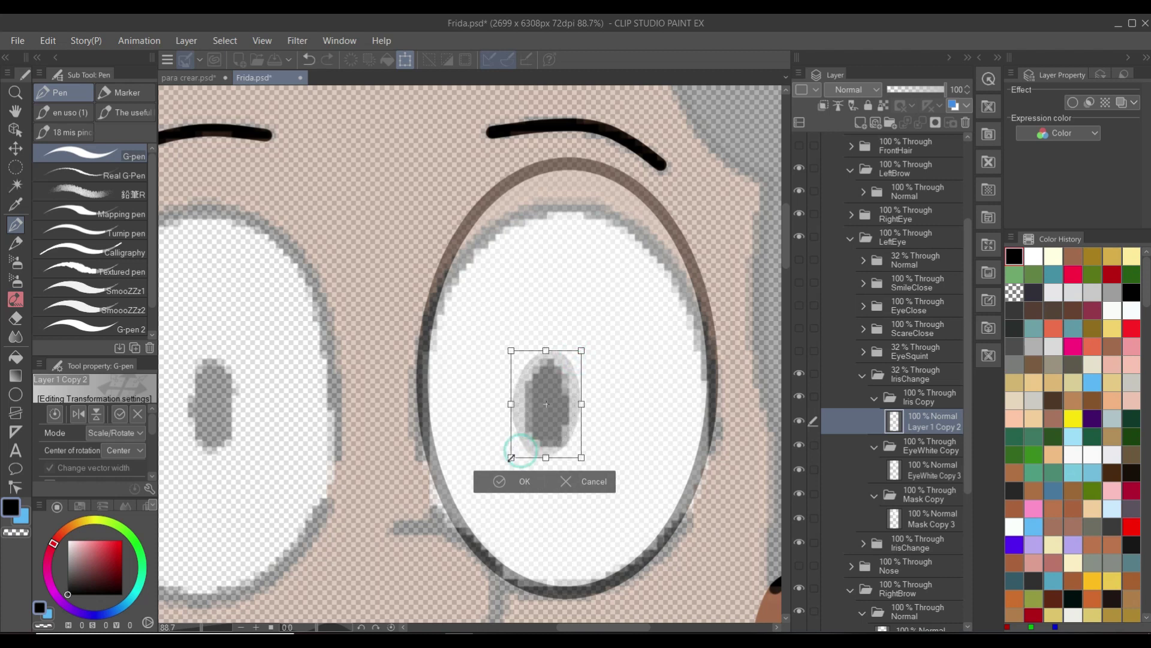
pyautogui.moveTo(581, 350); pyautogui.dragTo(584, 346)
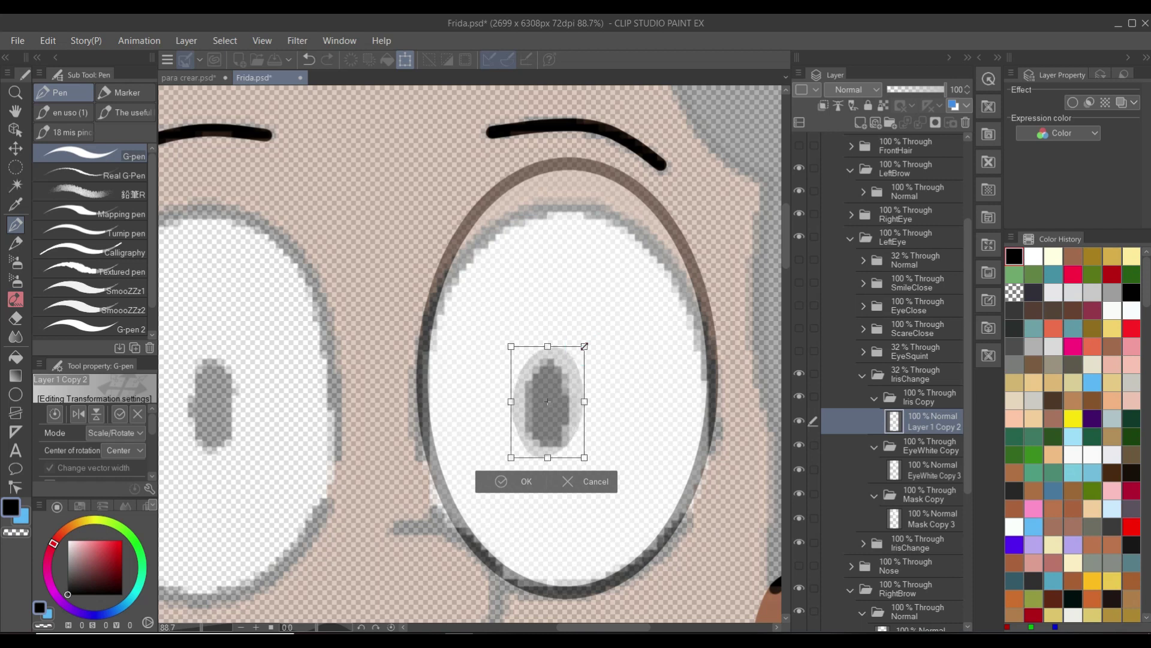
pyautogui.moveTo(579, 457); pyautogui.dragTo(582, 461)
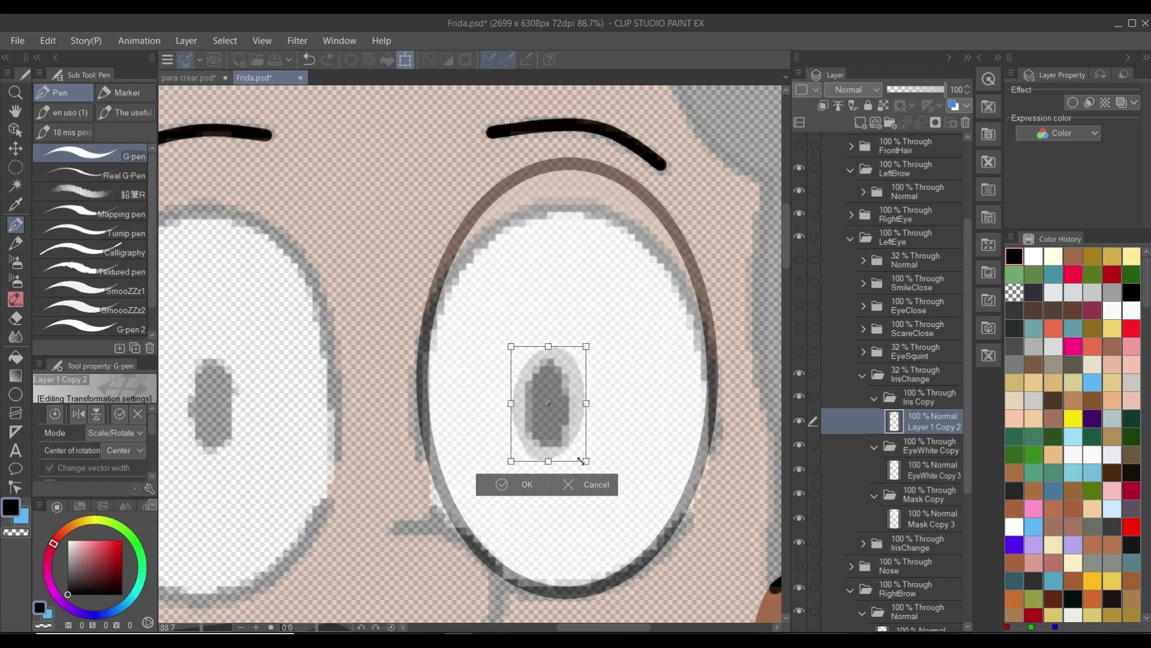
pyautogui.press('Return')
# Hide the IrisChange folder, show the LeftEye's Normal folder and select its EyeWhite layer
pyautogui.hotkey('ctrl', '-')
pyautogui.click(855, 295)
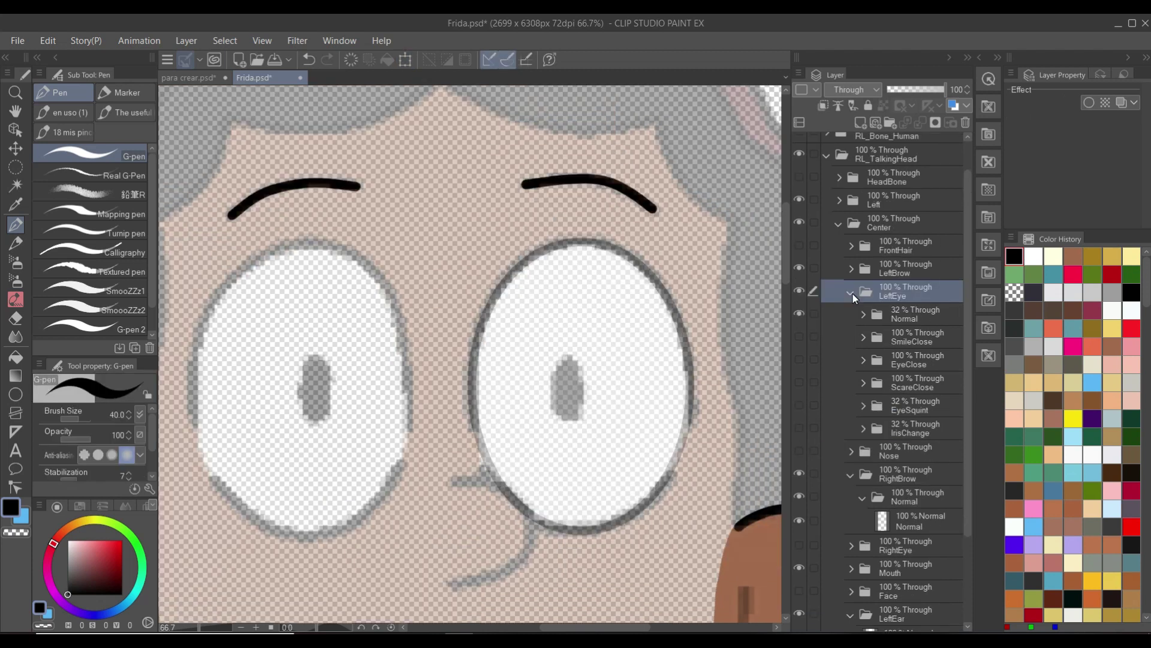
pyautogui.click(852, 294)
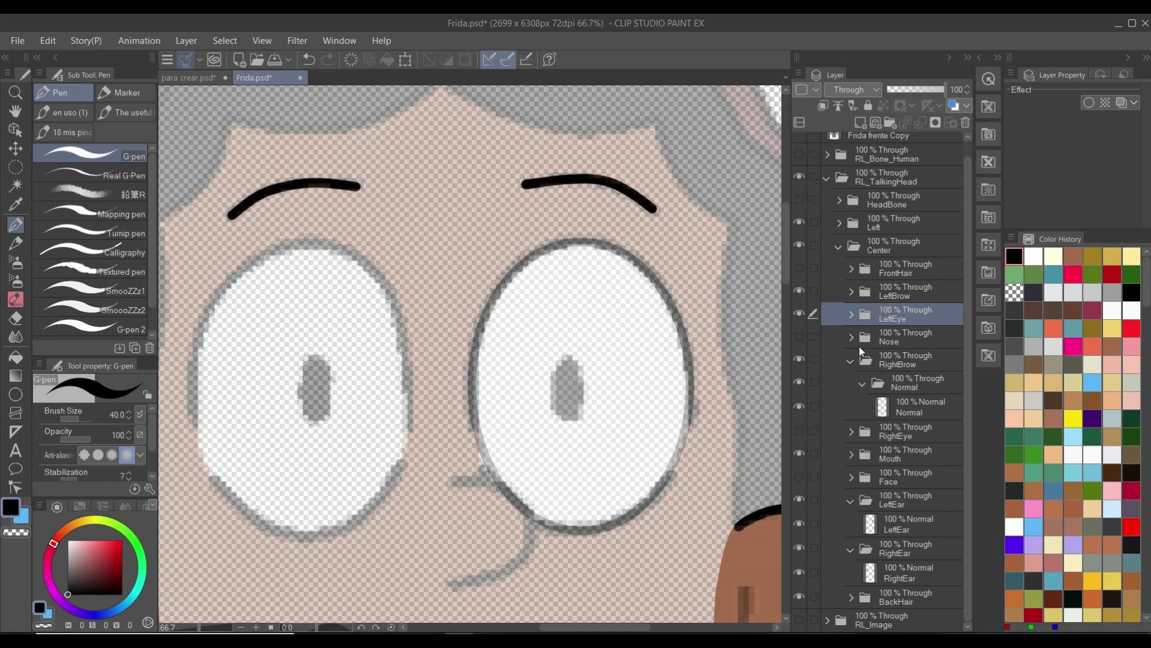
pyautogui.click(851, 314)
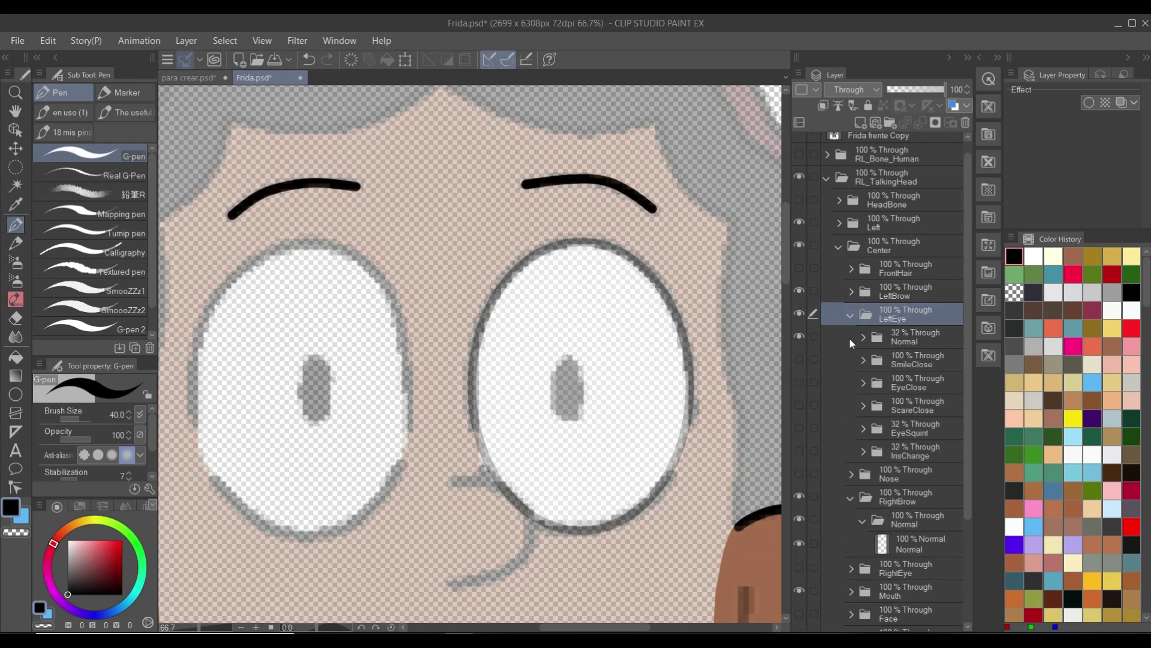
pyautogui.click(862, 337)
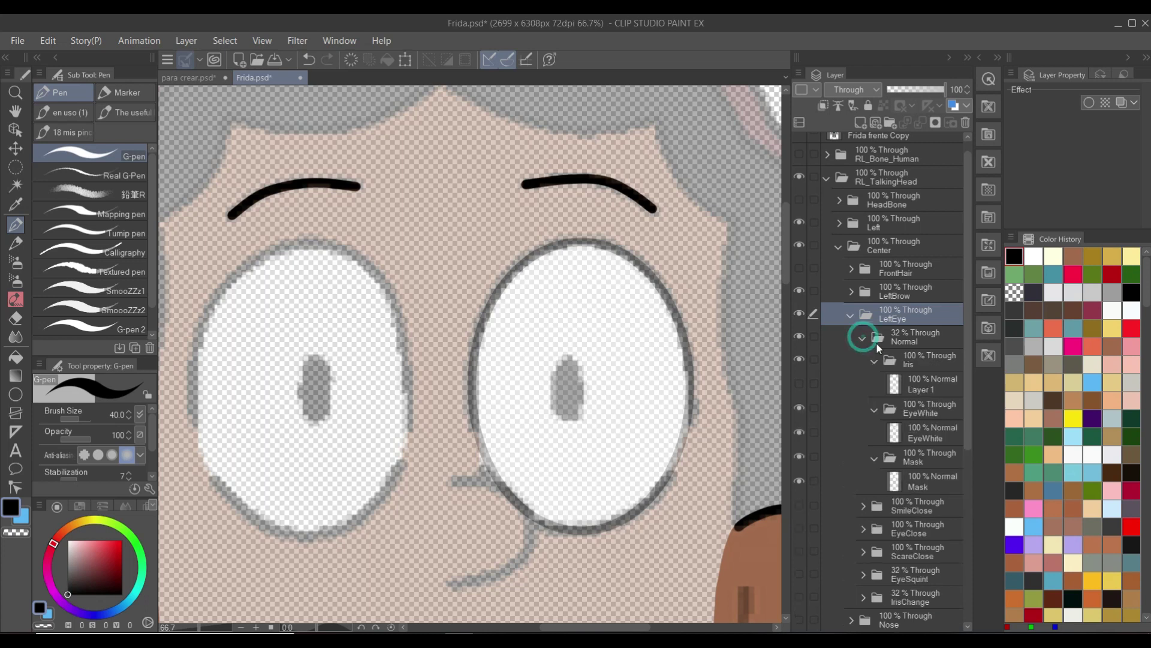
pyautogui.click(926, 436)
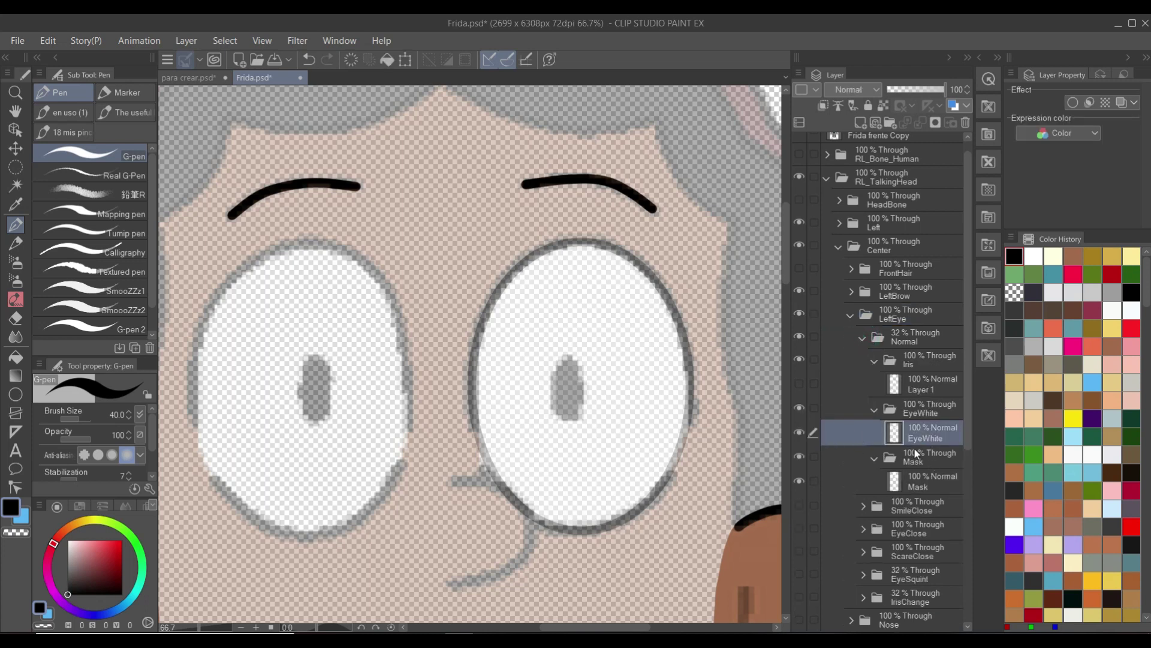
pyautogui.click(800, 431)
pyautogui.click(800, 431)
pyautogui.scroll(3, 659, 430)
pyautogui.scroll(2, 669, 431)
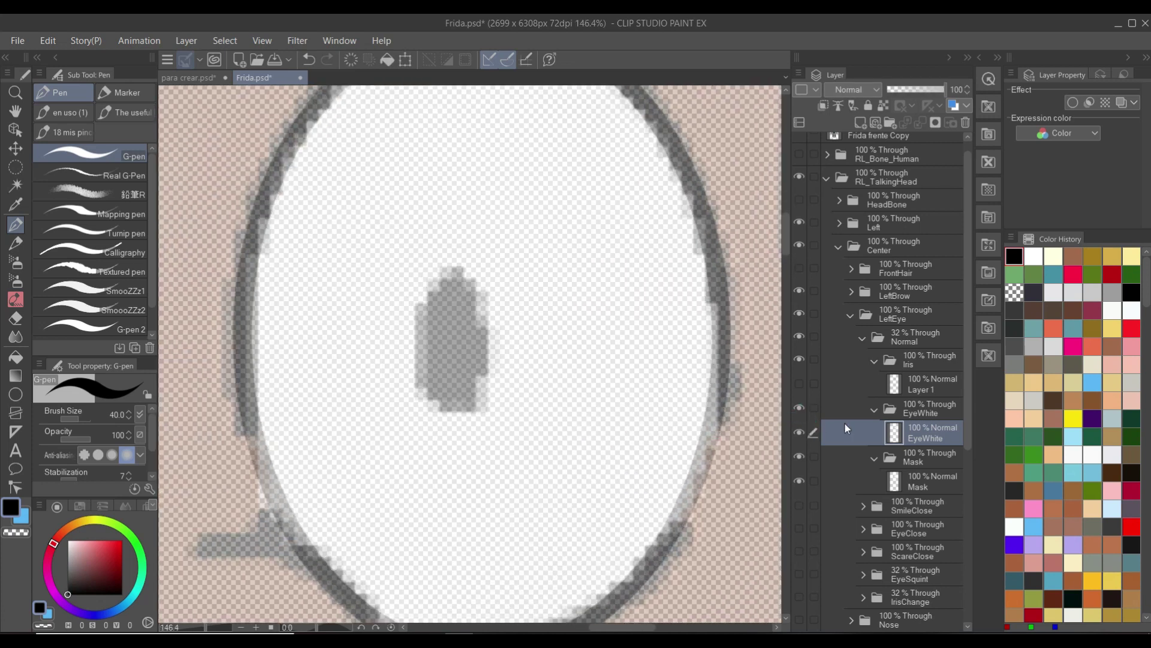
# Lock the EyeWhite layer's transparent pixels and paint white over the outline on both lower sides of the eye with the G-pen
pyautogui.click(882, 108)
pyautogui.click(1035, 257)
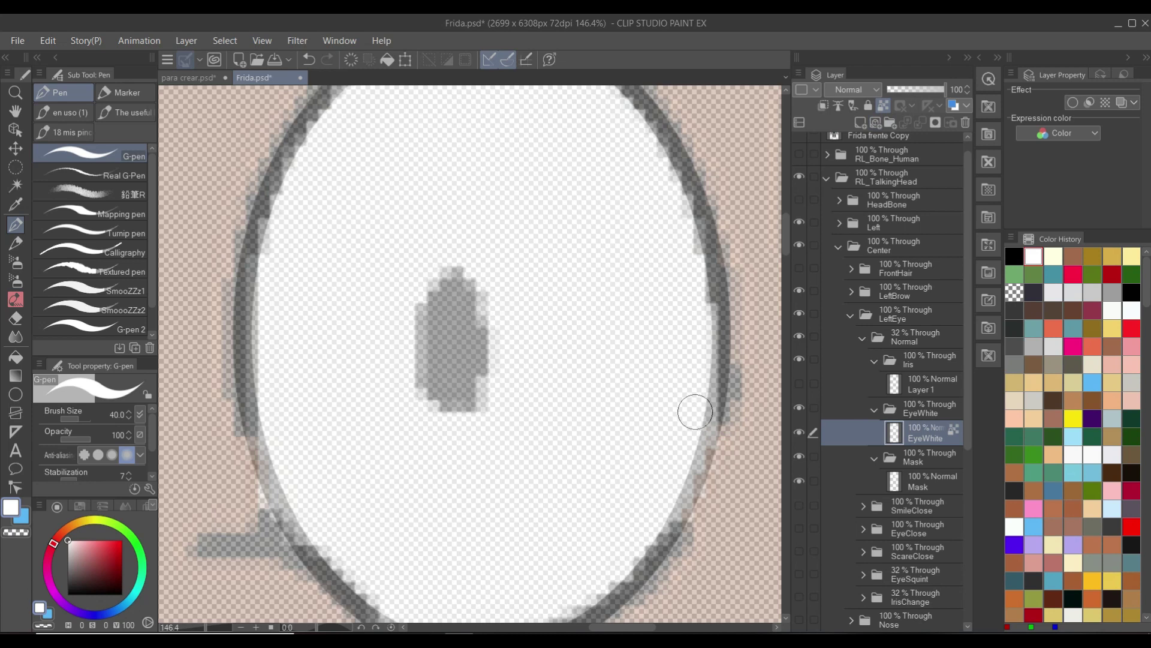
pyautogui.scroll(-1, 679, 410)
pyautogui.scroll(-1, 681, 402)
pyautogui.scroll(1, 683, 393)
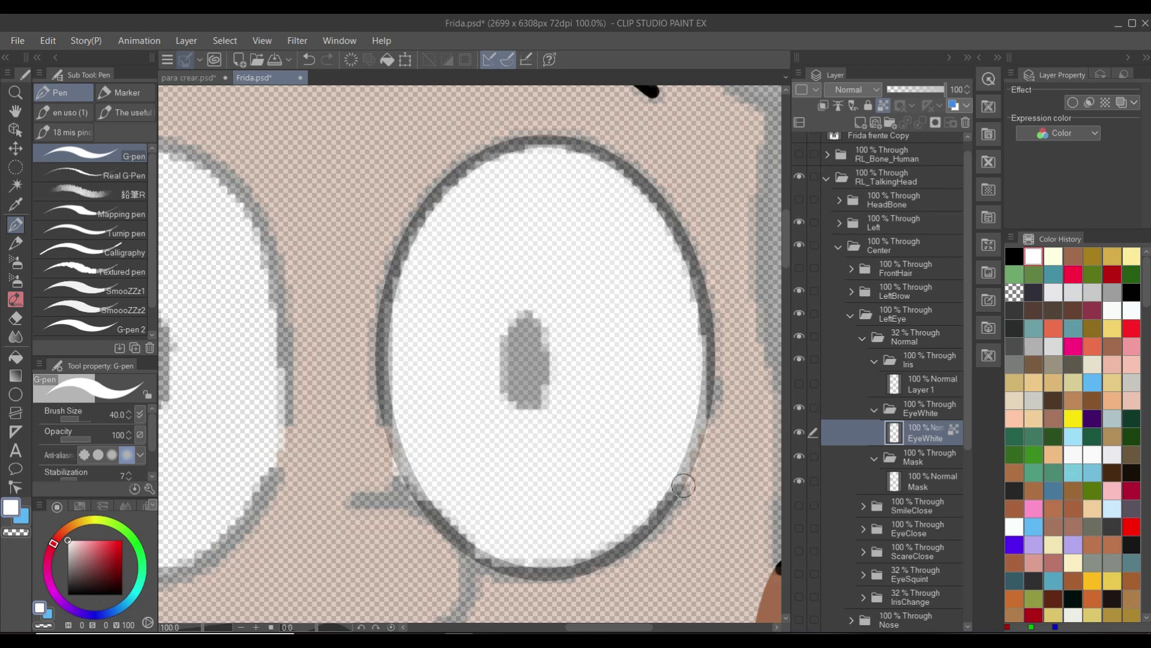
pyautogui.press('p')
pyautogui.press('p')
pyautogui.moveTo(680, 417)
pyautogui.mouseDown()
pyautogui.moveTo(727, 421)
pyautogui.moveTo(679, 421)
pyautogui.moveTo(721, 430)
pyautogui.moveTo(687, 438)
pyautogui.moveTo(718, 445)
pyautogui.moveTo(707, 455)
pyautogui.moveTo(668, 459)
pyautogui.moveTo(722, 475)
pyautogui.moveTo(669, 459)
pyautogui.moveTo(702, 462)
pyautogui.mouseUp()
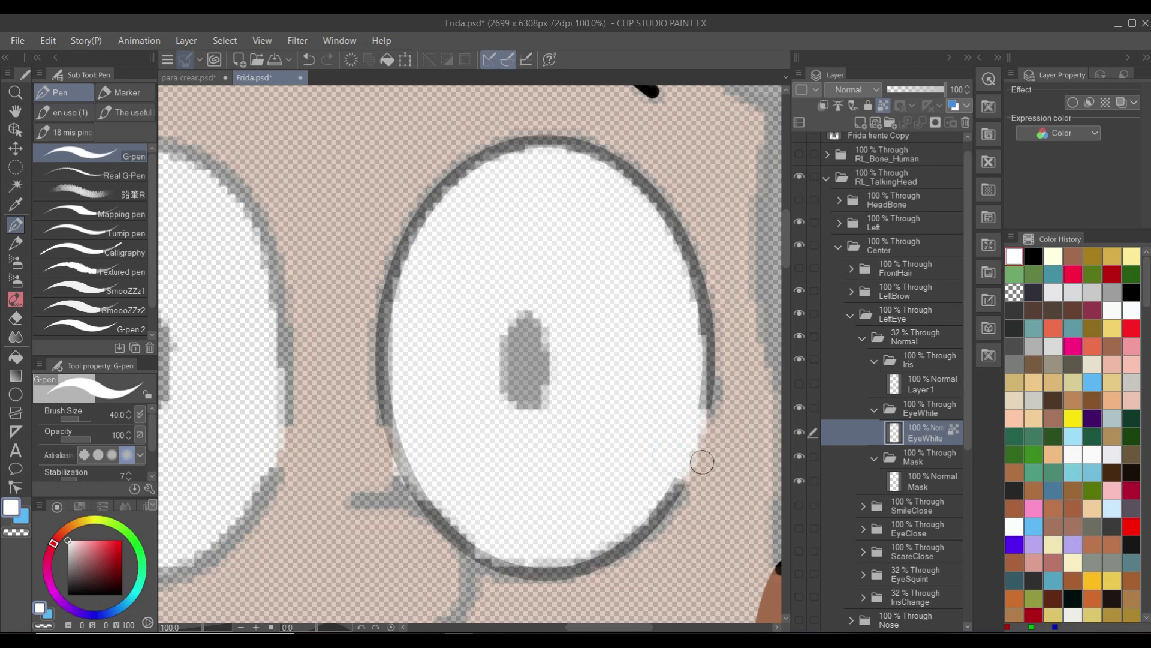
pyautogui.moveTo(442, 478)
pyautogui.mouseDown()
pyautogui.moveTo(404, 491)
pyautogui.moveTo(444, 482)
pyautogui.moveTo(387, 477)
pyautogui.moveTo(430, 466)
pyautogui.moveTo(387, 450)
pyautogui.moveTo(412, 440)
pyautogui.moveTo(351, 442)
pyautogui.mouseUp()
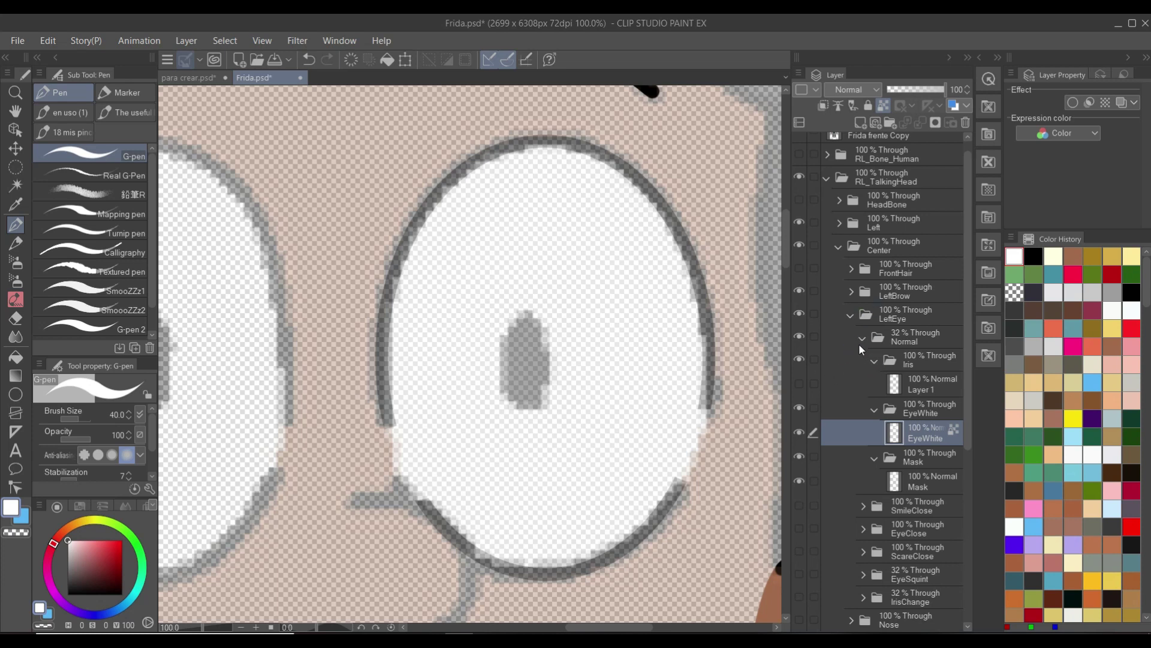
# Hide the Normal folder, show EyeSquint and select its EyeWhite Copy 2 layer
pyautogui.click(804, 338)
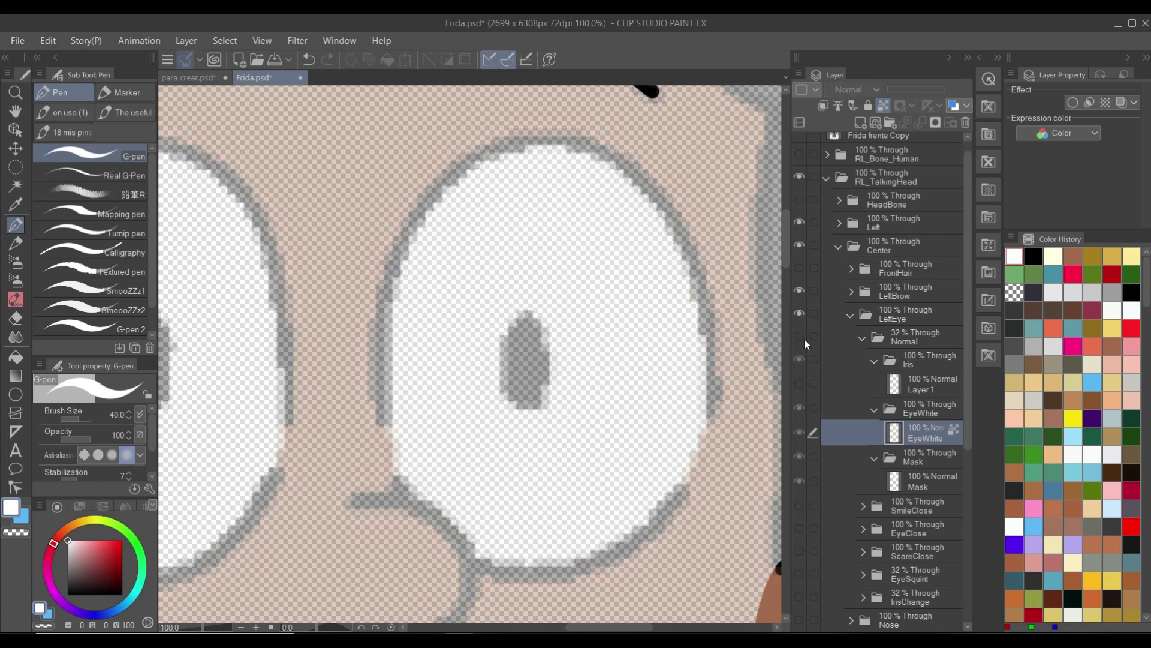
pyautogui.click(863, 338)
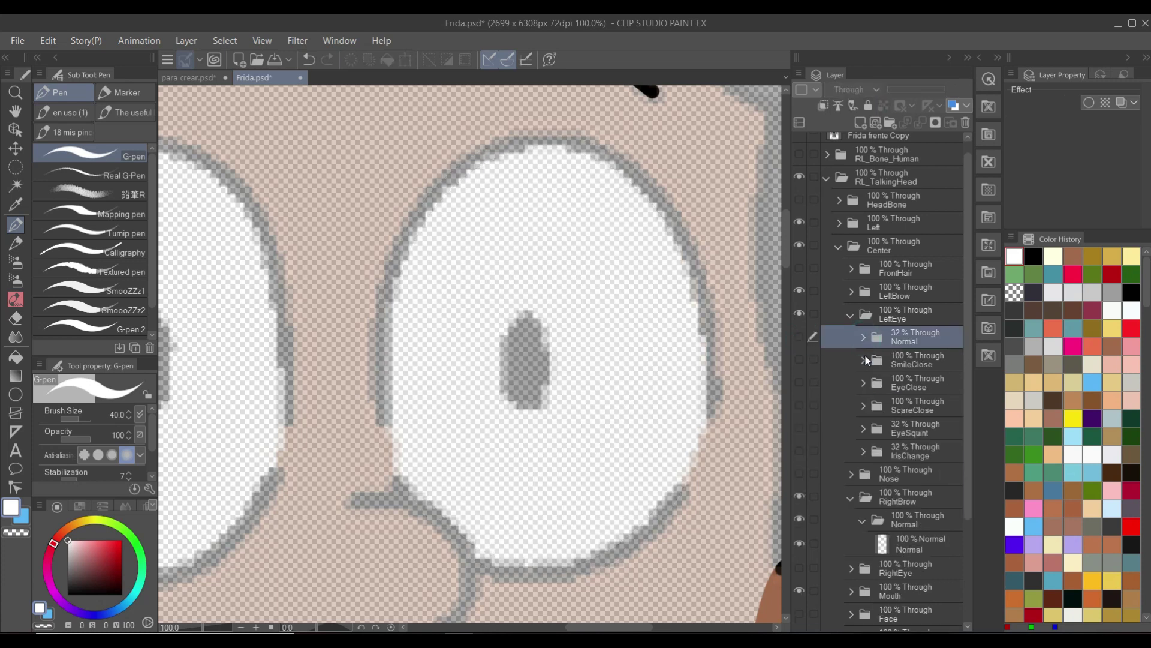
pyautogui.click(863, 428)
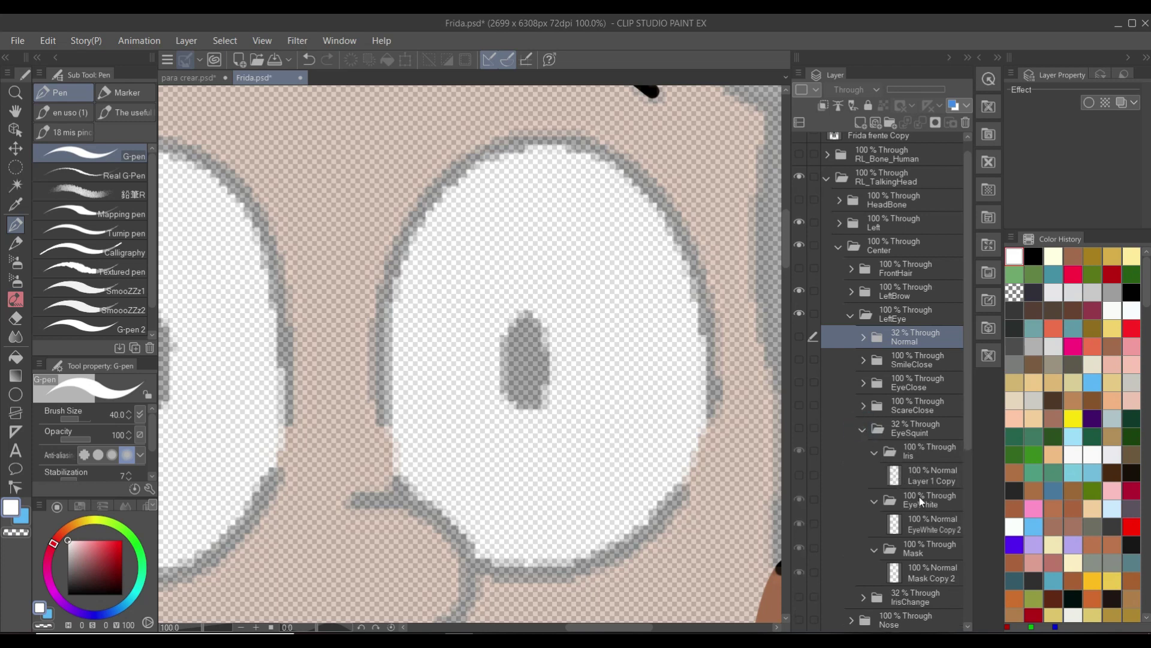
pyautogui.click(922, 525)
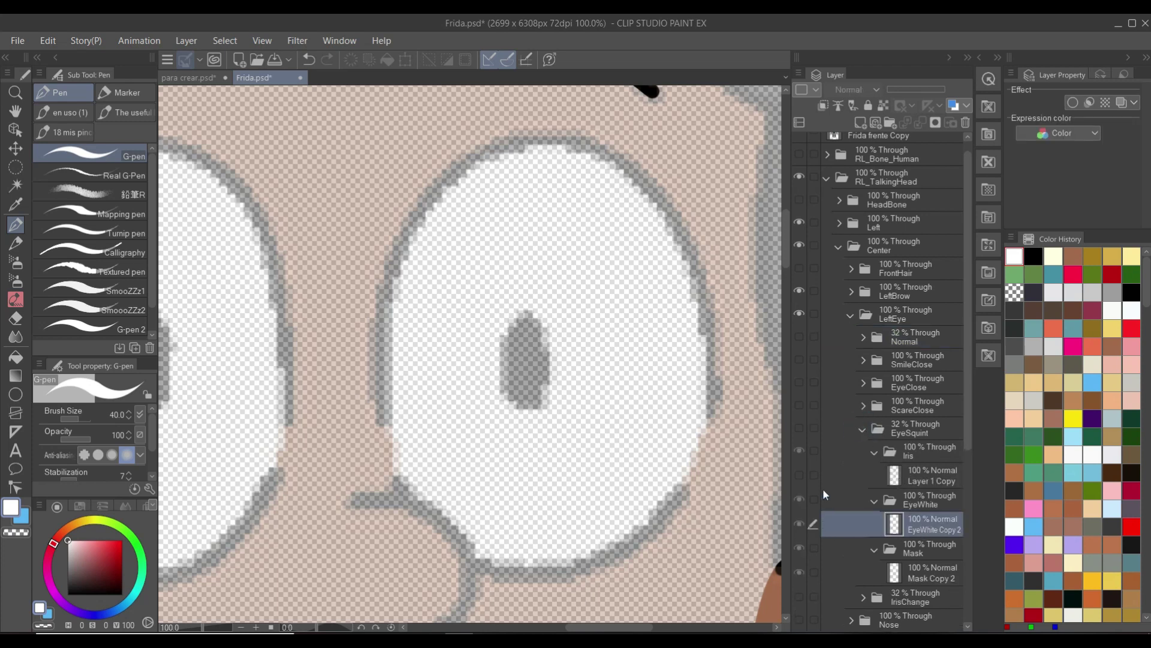
pyautogui.click(795, 430)
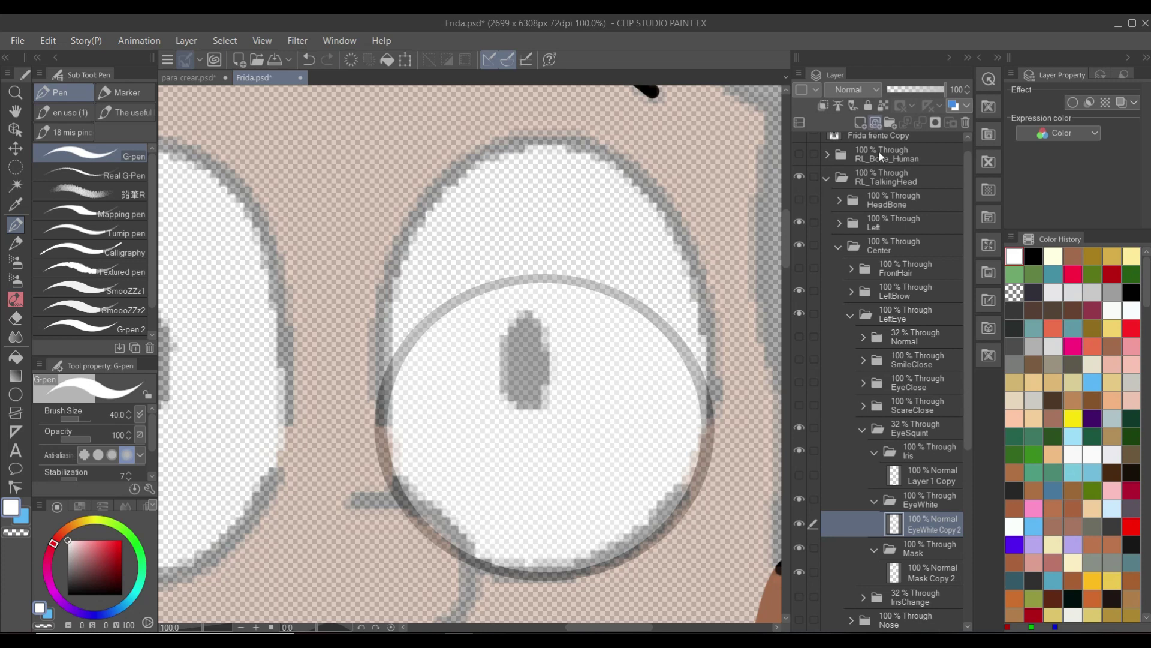
# Lock transparent pixels on EyeWhite Copy 2 and paint white over the squinting eye's outline on both lower sides
pyautogui.click(882, 109)
pyautogui.moveTo(682, 446)
pyautogui.mouseDown()
pyautogui.moveTo(726, 446)
pyautogui.moveTo(685, 455)
pyautogui.moveTo(725, 462)
pyautogui.moveTo(674, 472)
pyautogui.moveTo(709, 481)
pyautogui.mouseUp()
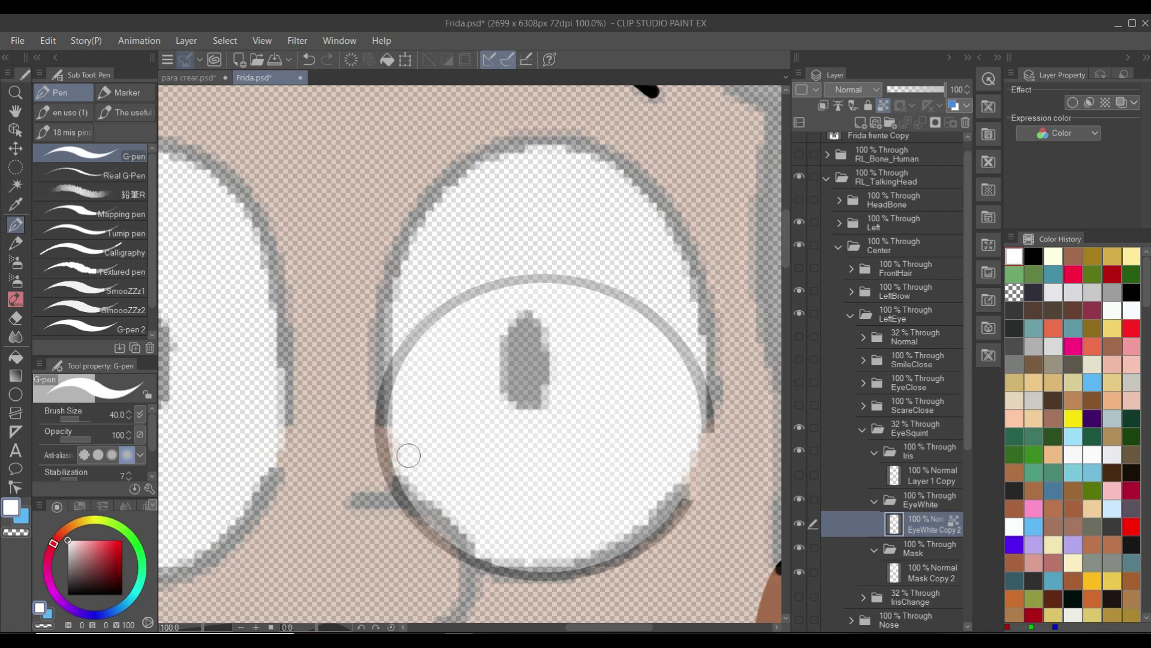
pyautogui.moveTo(382, 456)
pyautogui.mouseDown()
pyautogui.moveTo(375, 478)
pyautogui.moveTo(444, 492)
pyautogui.mouseUp()
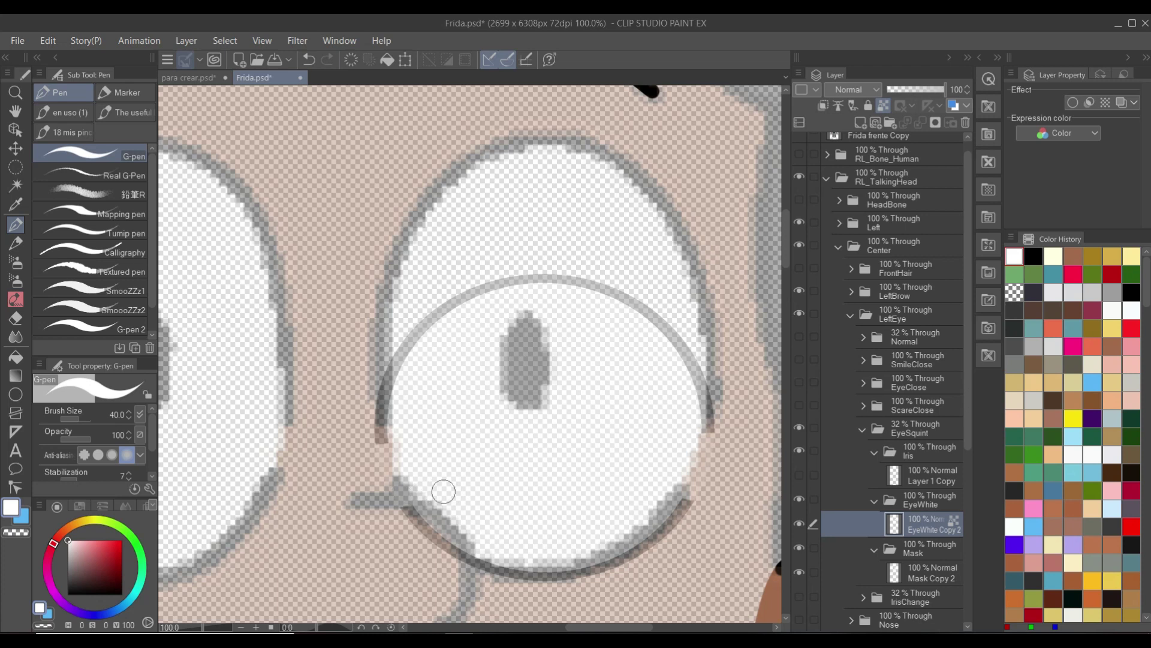
# Hide and collapse the EyeSquint folder, show IrisChange and select its EyeWhite Copy 3 layer
pyautogui.click(863, 429)
pyautogui.click(799, 428)
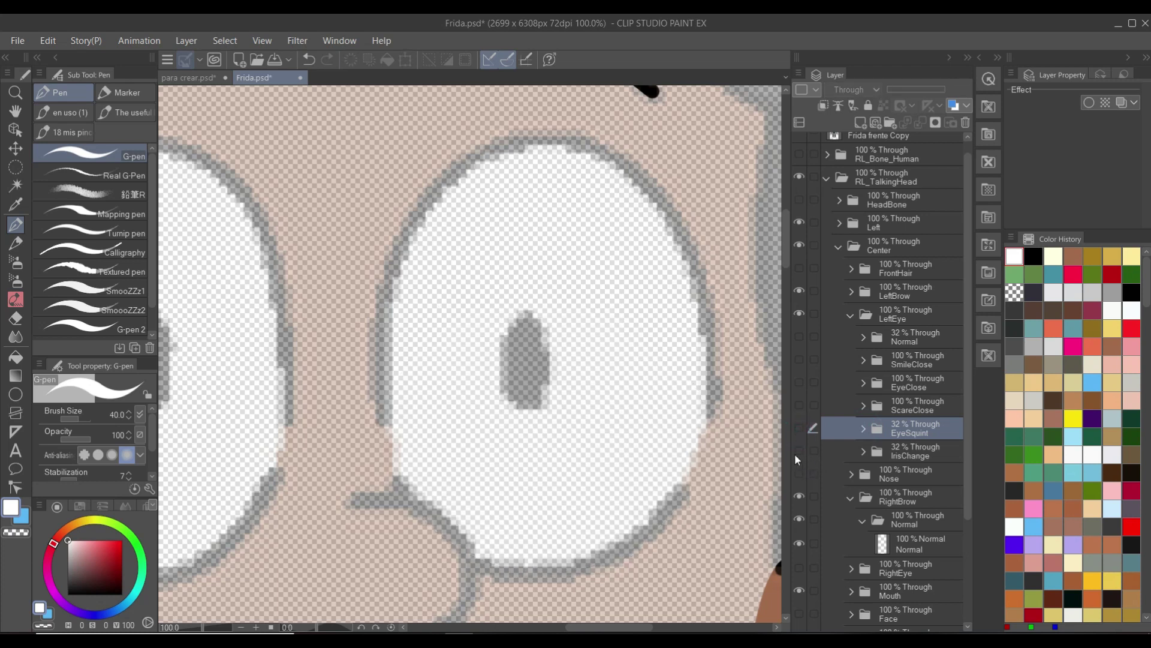
pyautogui.click(795, 454)
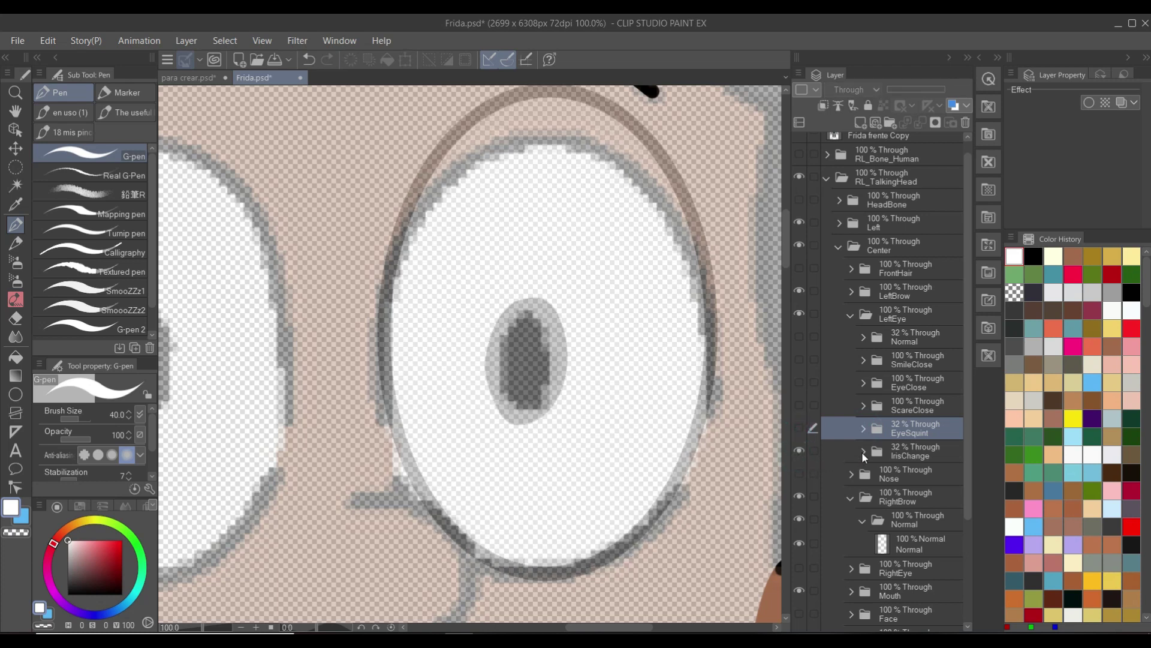
pyautogui.click(863, 451)
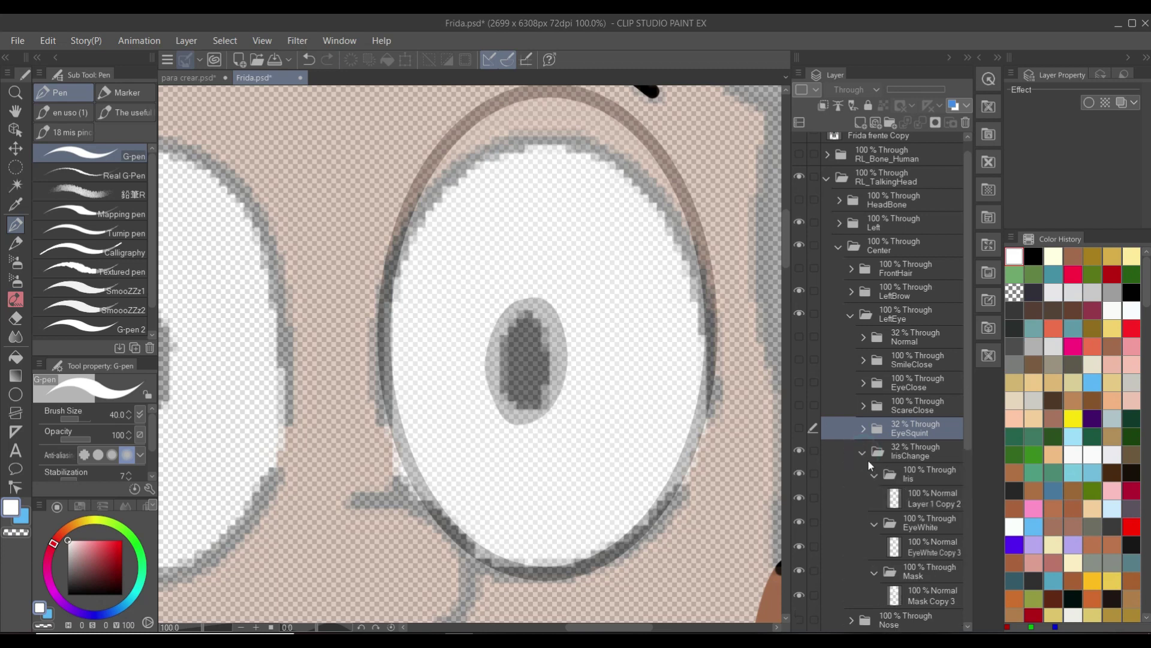
pyautogui.click(923, 545)
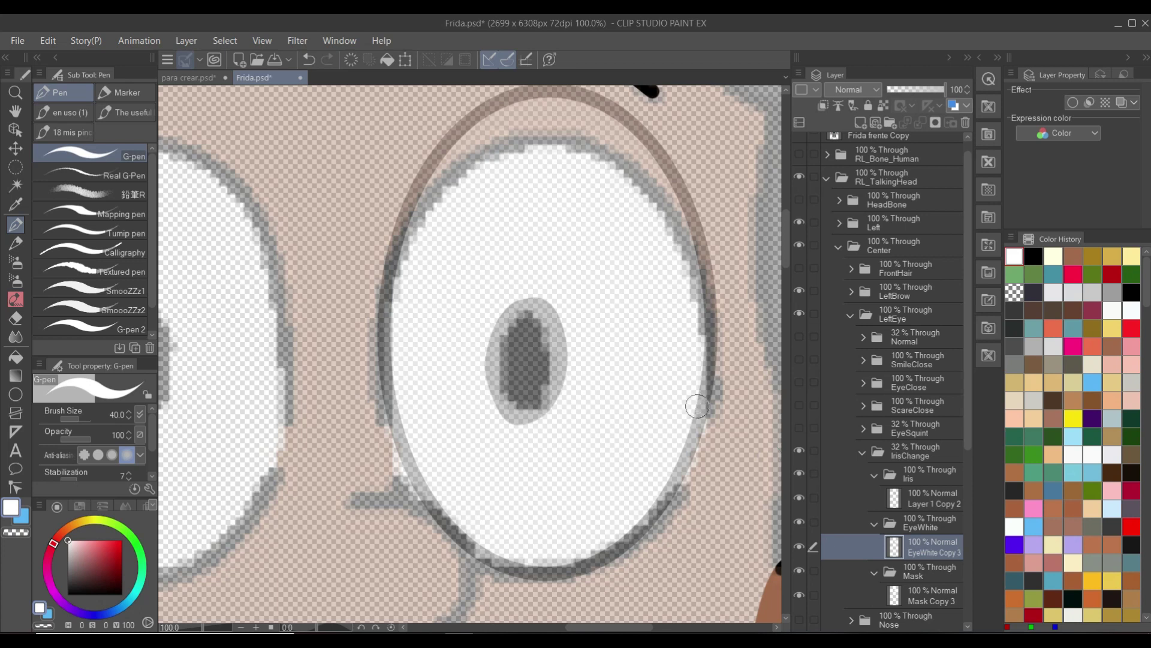
# Lock transparent pixels on EyeWhite Copy 3 and paint white over its outline on both lower sides of the eye
pyautogui.click(884, 105)
pyautogui.moveTo(689, 411)
pyautogui.mouseDown()
pyautogui.moveTo(674, 422)
pyautogui.moveTo(711, 442)
pyautogui.moveTo(689, 449)
pyautogui.moveTo(714, 462)
pyautogui.moveTo(664, 469)
pyautogui.moveTo(699, 473)
pyautogui.moveTo(689, 474)
pyautogui.mouseUp()
pyautogui.moveTo(419, 403)
pyautogui.mouseDown()
pyautogui.moveTo(388, 419)
pyautogui.moveTo(440, 432)
pyautogui.moveTo(378, 447)
pyautogui.moveTo(434, 433)
pyautogui.moveTo(394, 453)
pyautogui.moveTo(434, 465)
pyautogui.moveTo(409, 484)
pyautogui.moveTo(453, 478)
pyautogui.mouseUp()
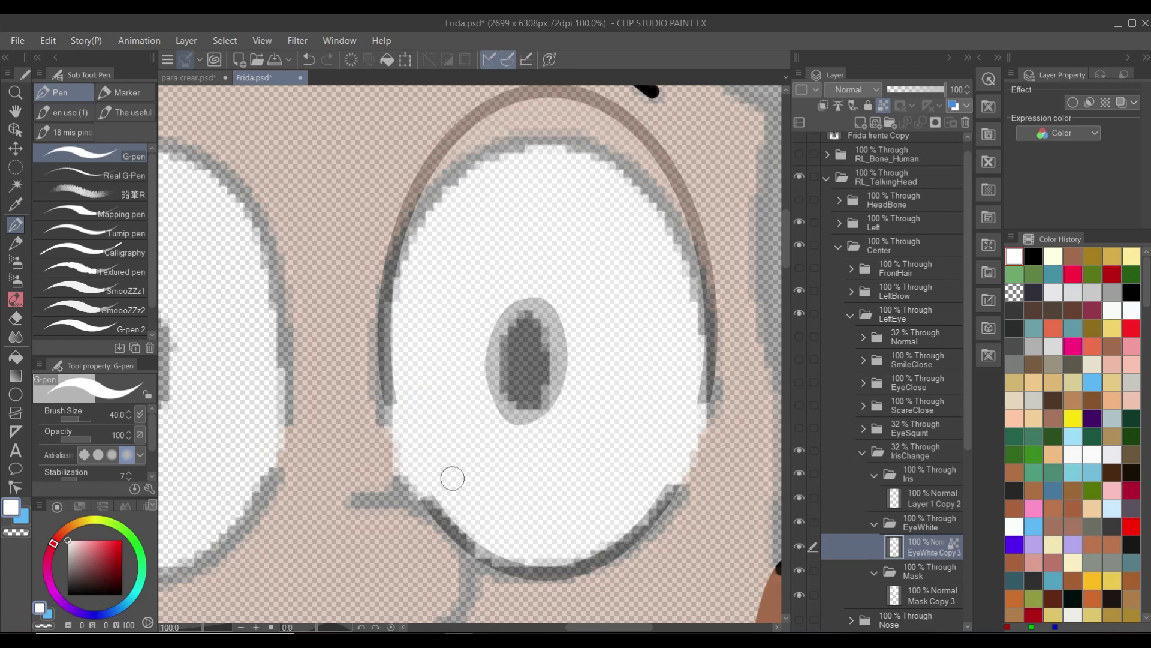
pyautogui.scroll(-2, 183, 246)
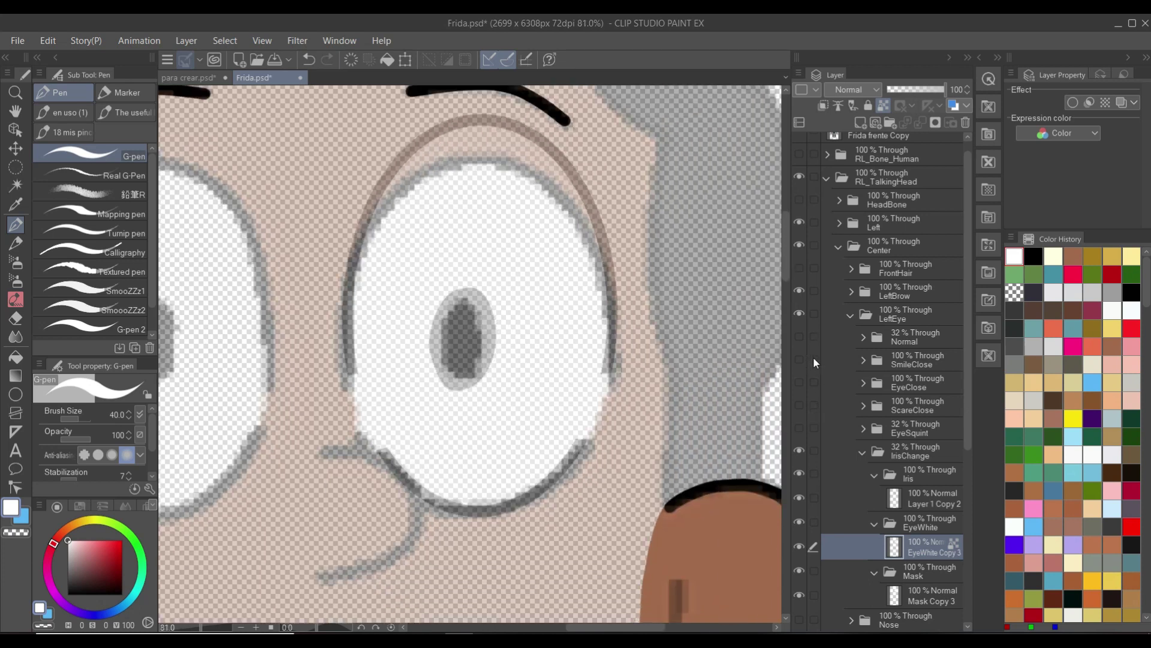
# Hide the IrisChange folder, show the Normal eye again and collapse the LeftEye folder
pyautogui.click(861, 453)
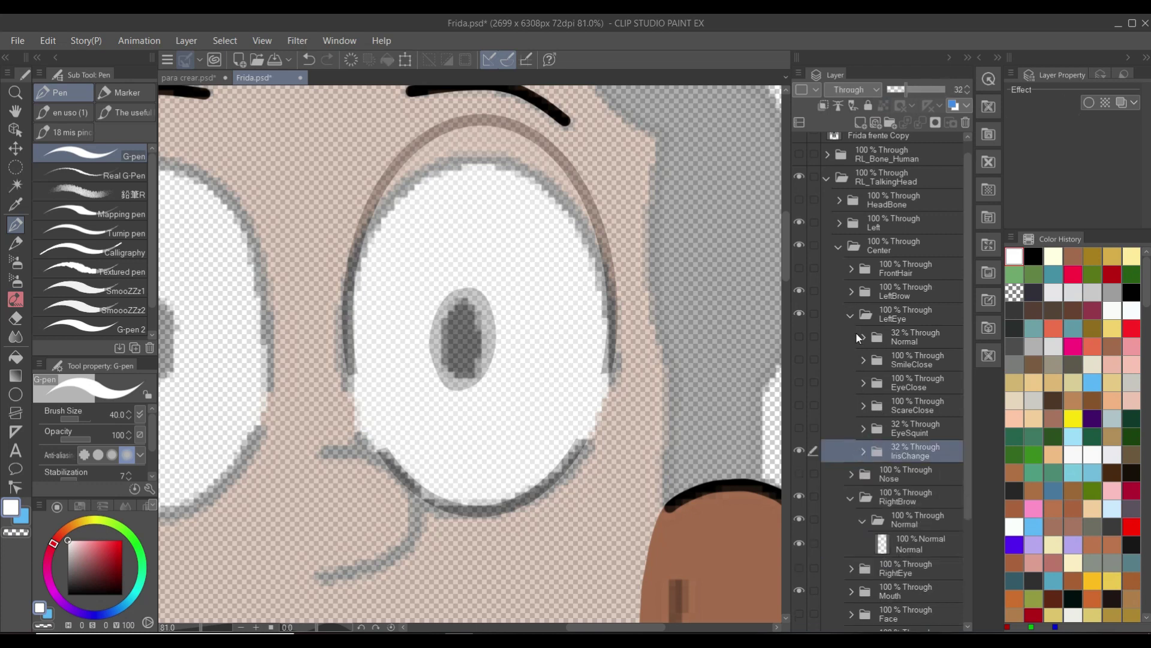
pyautogui.click(798, 451)
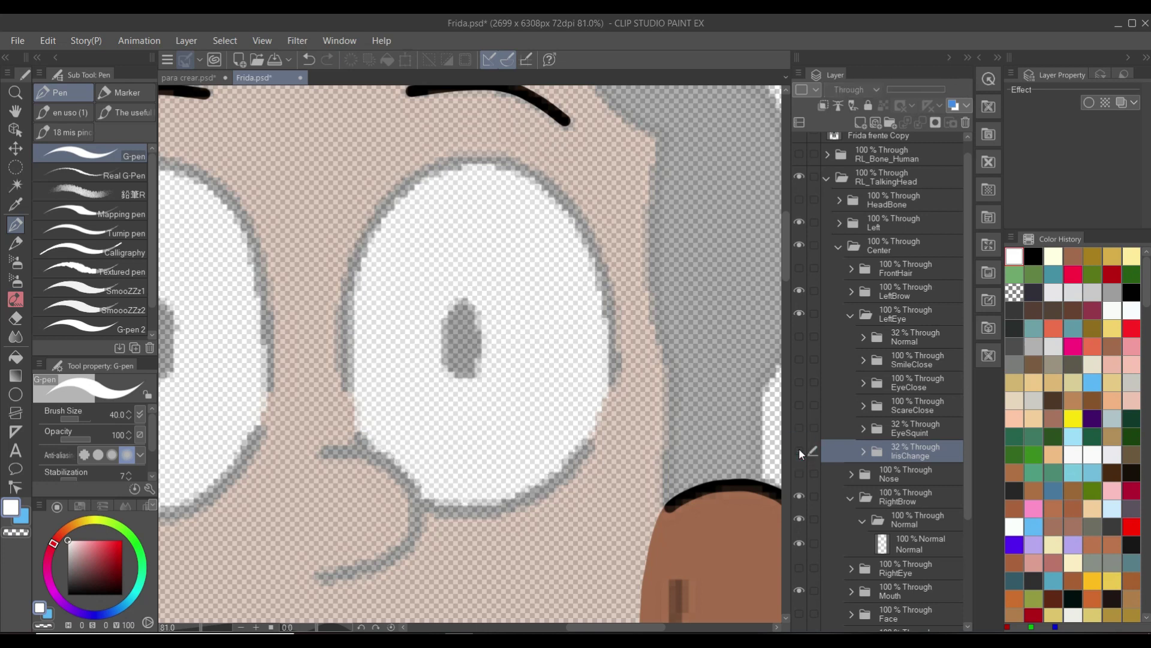
pyautogui.click(799, 335)
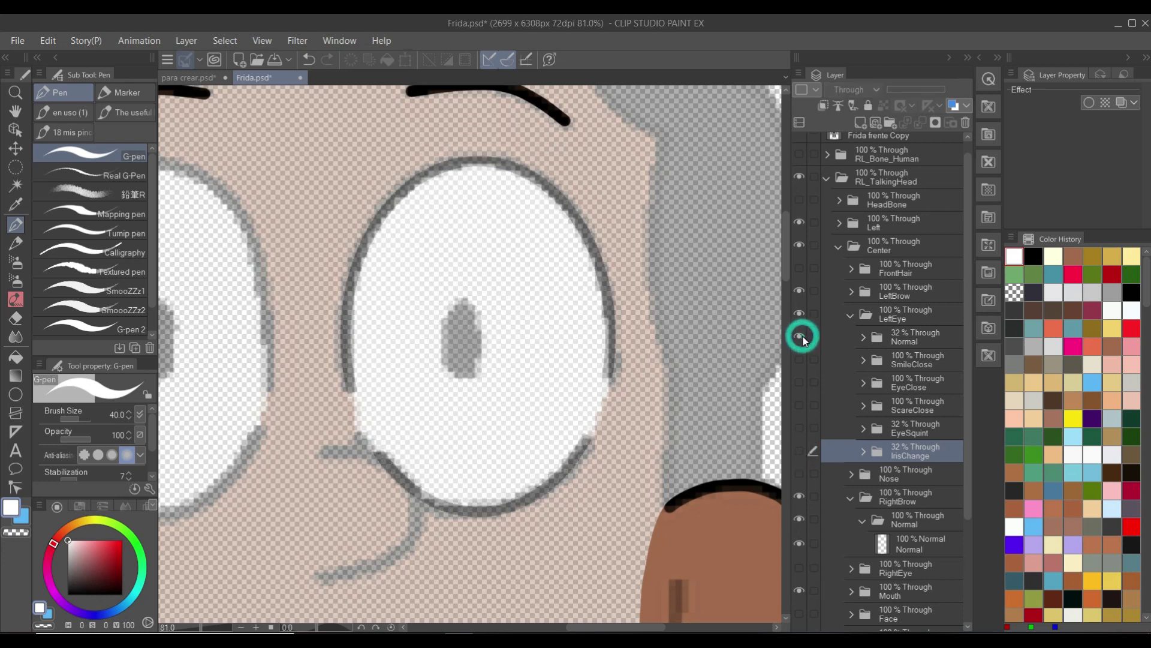
pyautogui.scroll(-1, 587, 286)
pyautogui.scroll(-2, 588, 286)
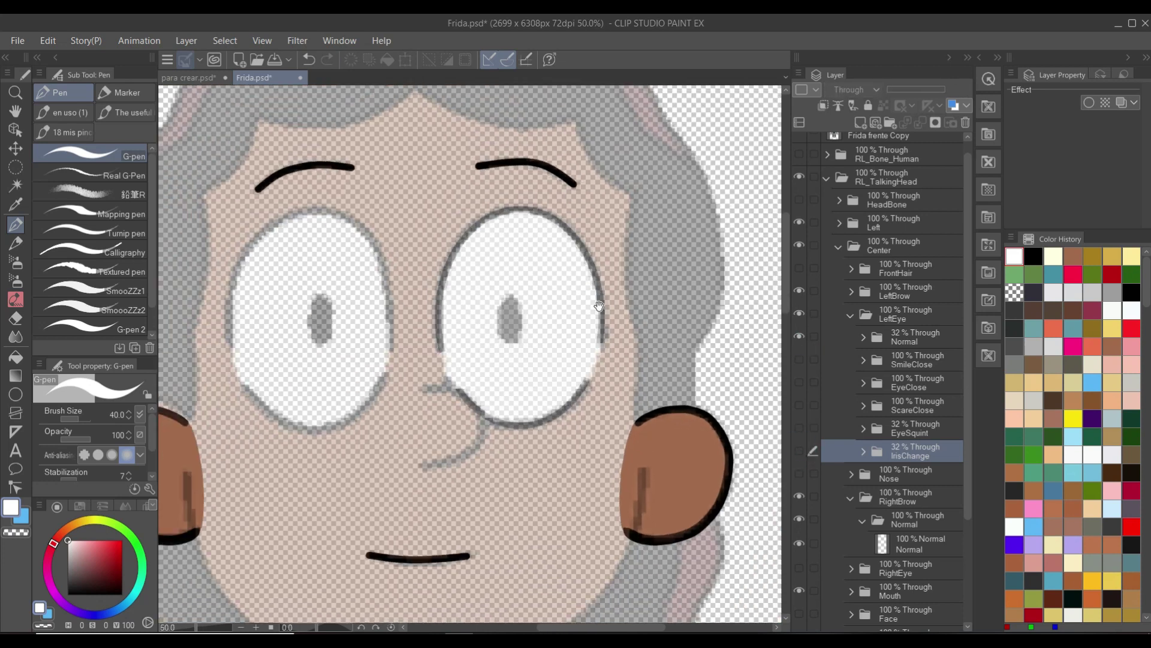
pyautogui.scroll(1, 690, 318)
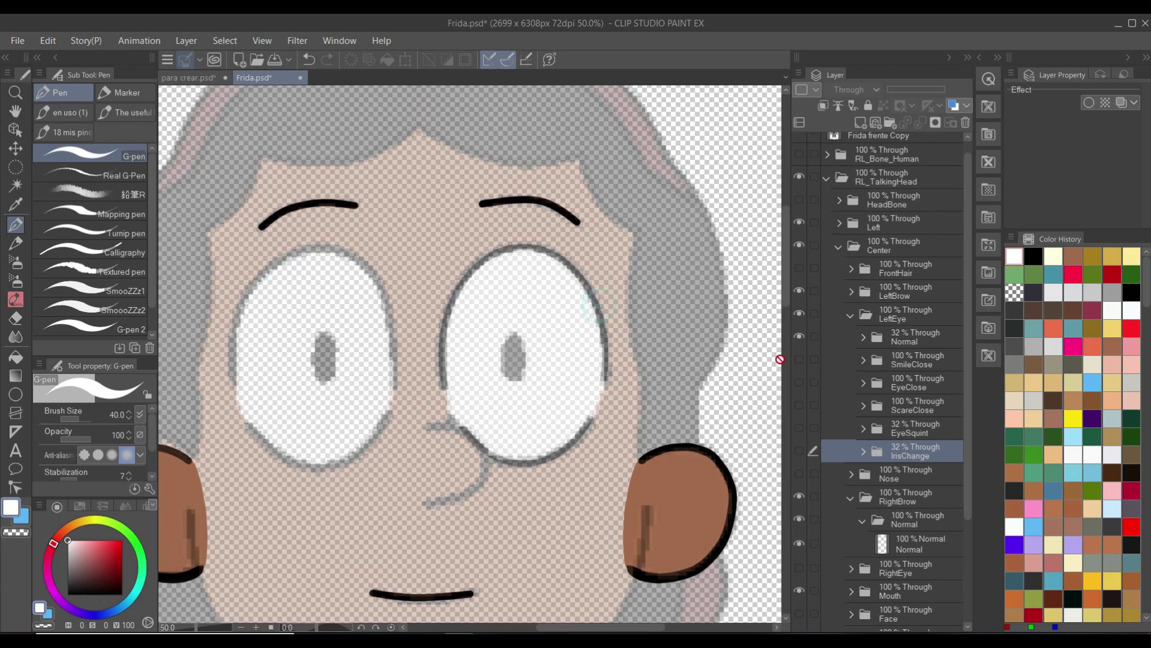
pyautogui.click(850, 315)
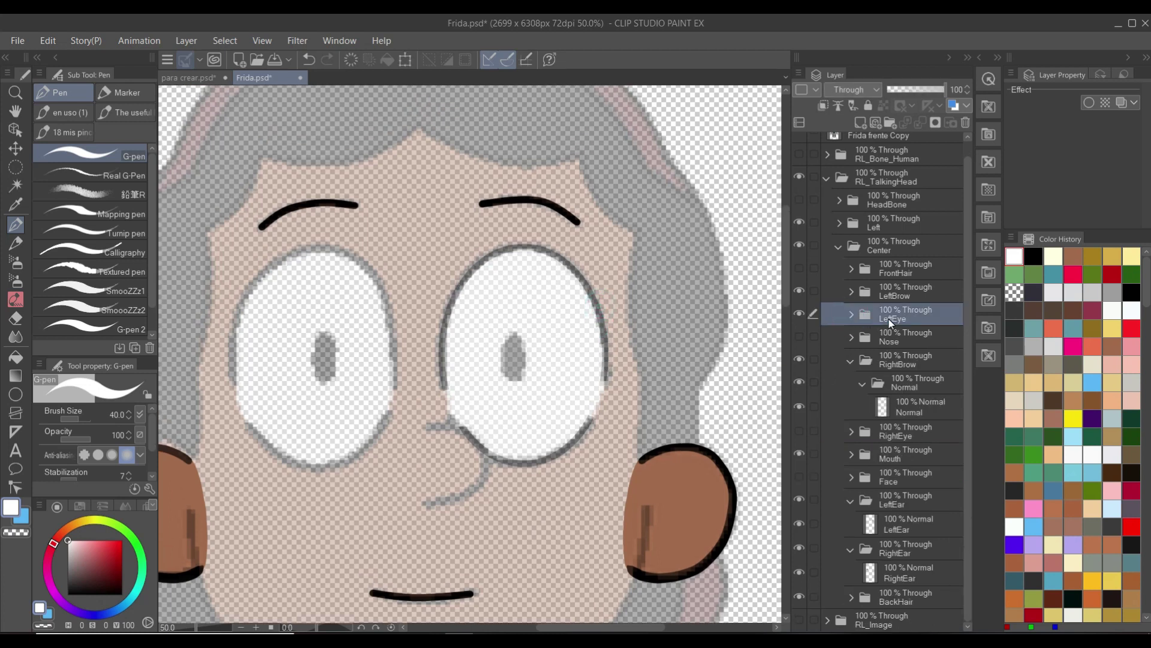
pyautogui.click(901, 438)
pyautogui.click(794, 428)
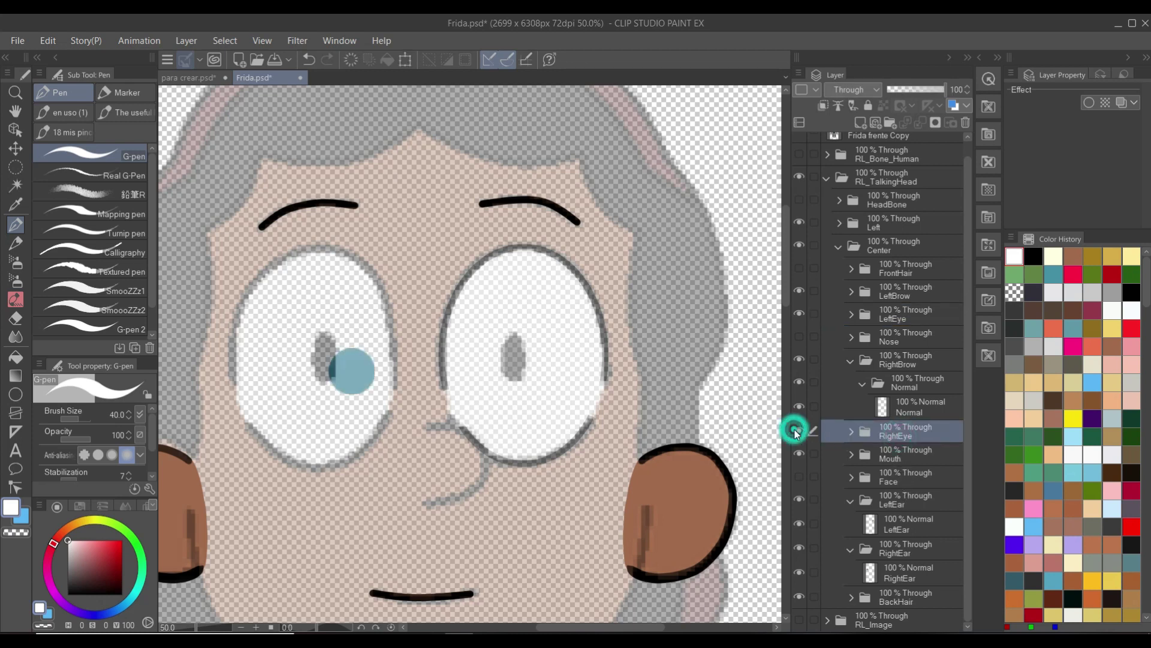
pyautogui.click(794, 429)
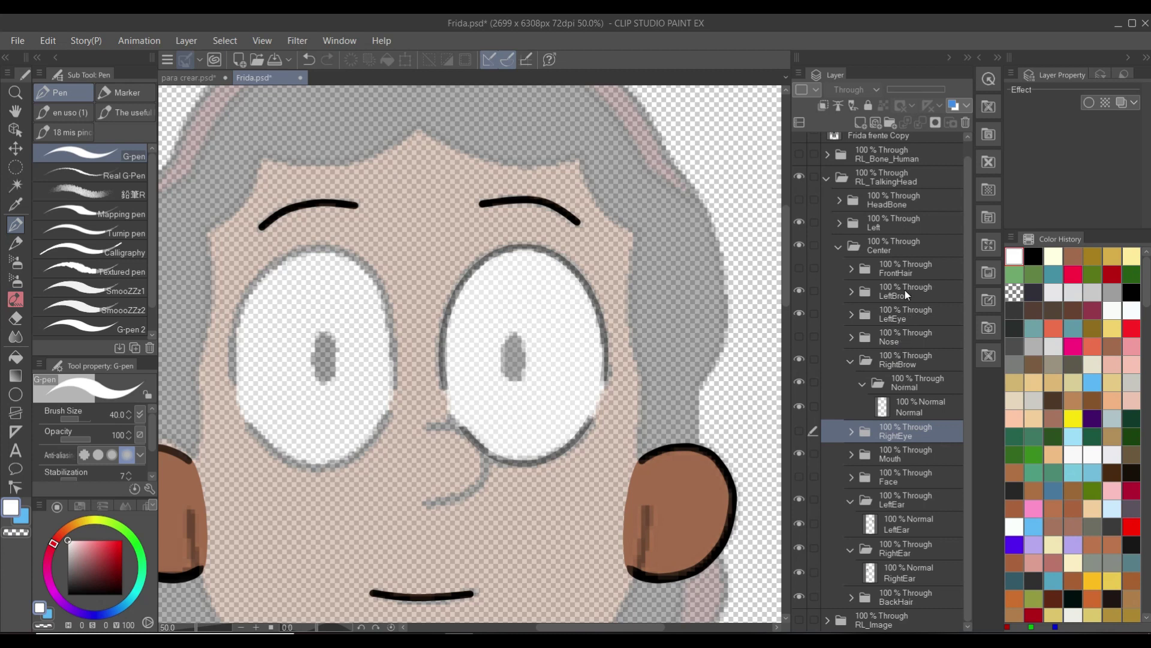
pyautogui.click(898, 318)
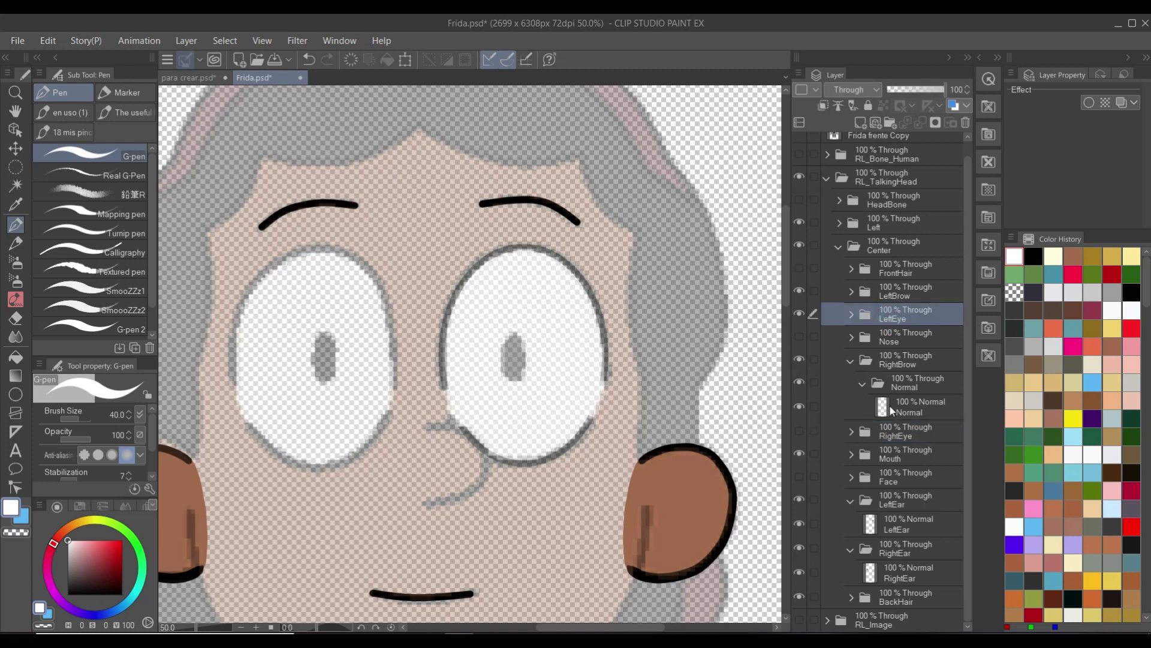
pyautogui.click(894, 437)
pyautogui.doubleClick(894, 435)
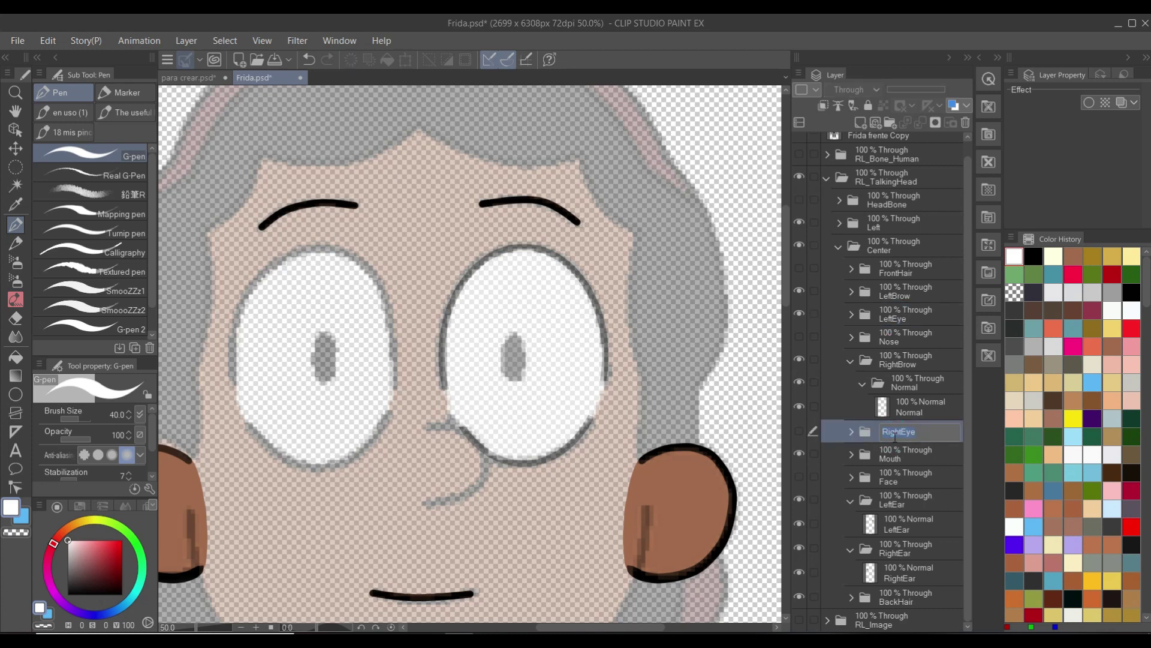
# Duplicate the LeftEye folder and rename the copy as RightEye
pyautogui.click(905, 316)
pyautogui.rightClick(905, 319)
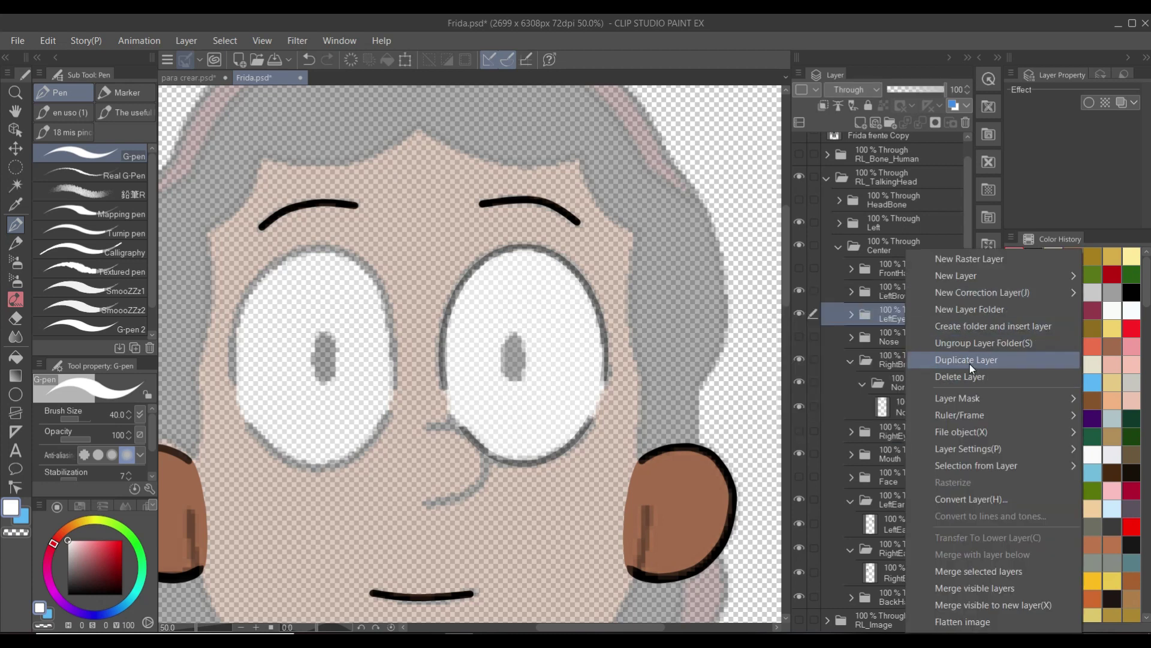
pyautogui.press('Escape')
pyautogui.hotkey('ctrl', 'j')
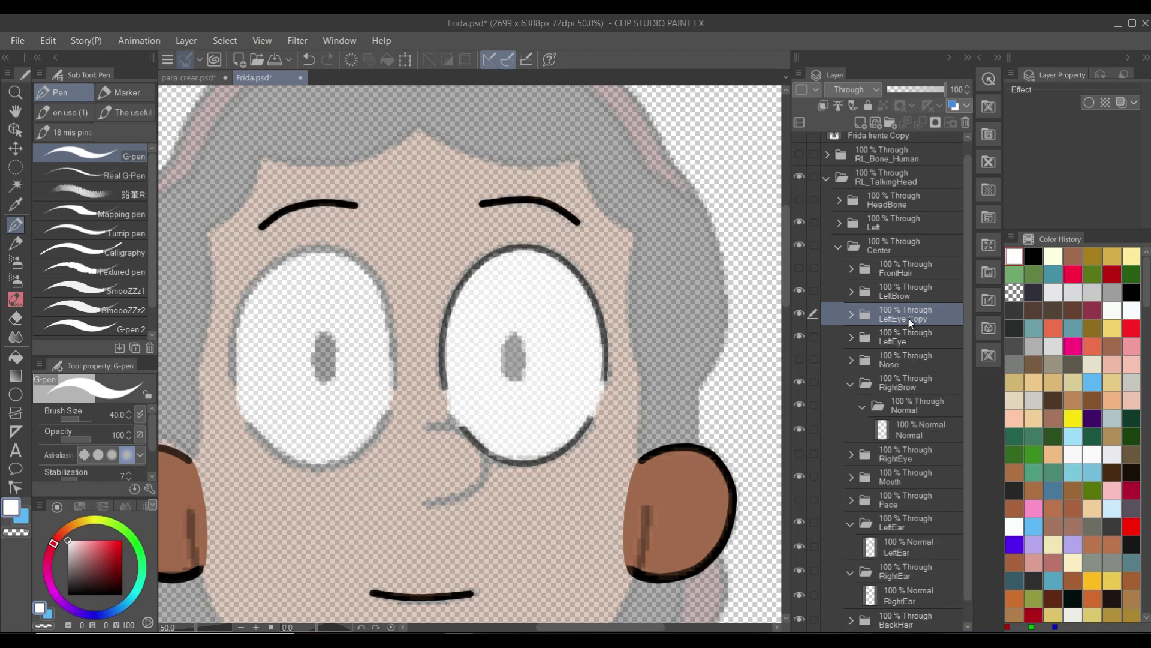
pyautogui.doubleClick(908, 318)
pyautogui.write('RightEye')
pyautogui.press('Return')
# Place the new RightEye folder directly below the RightBrow group and flip its artwork horizontally
pyautogui.moveTo(890, 317); pyautogui.dragTo(935, 442)
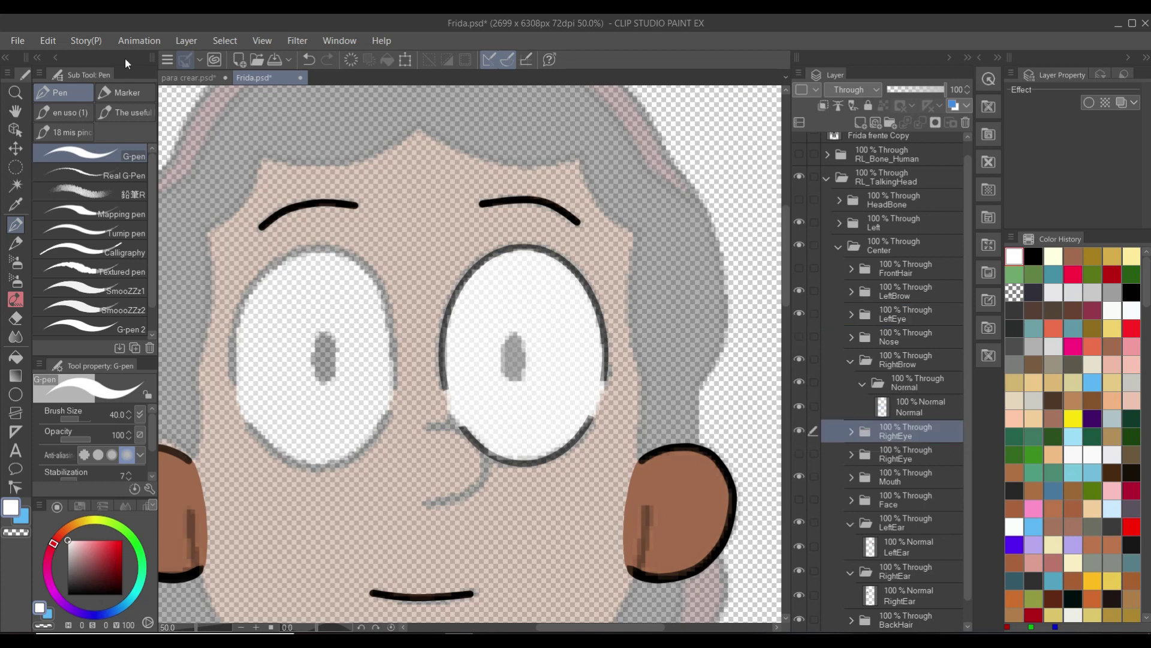
pyautogui.click(38, 38)
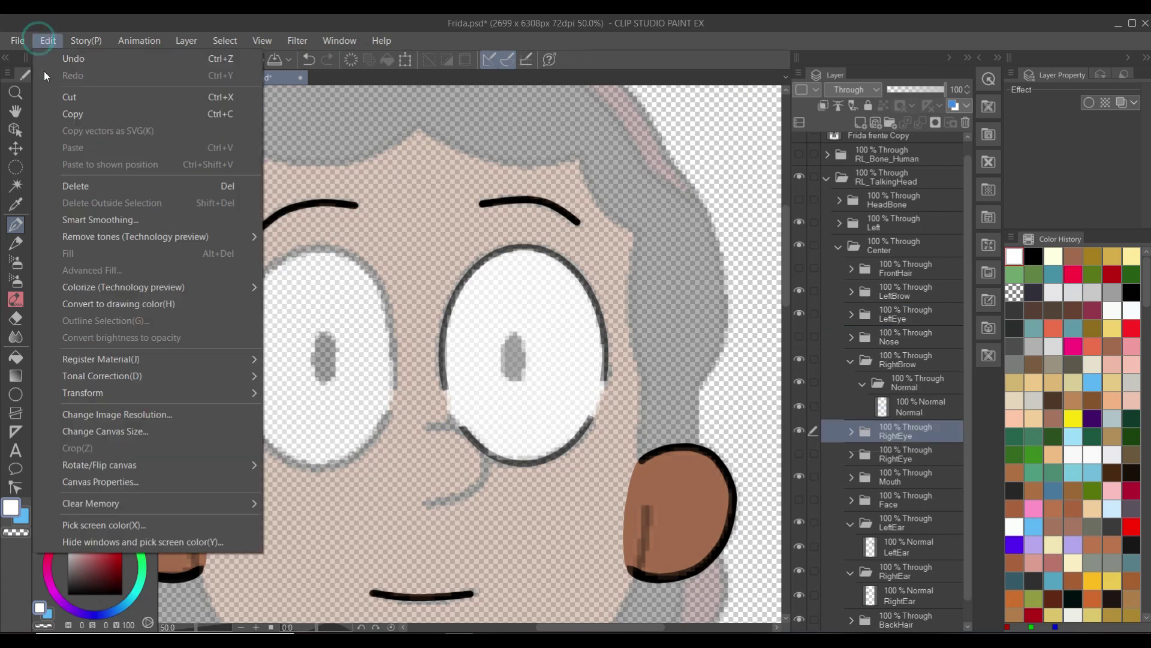
pyautogui.moveTo(110, 392)
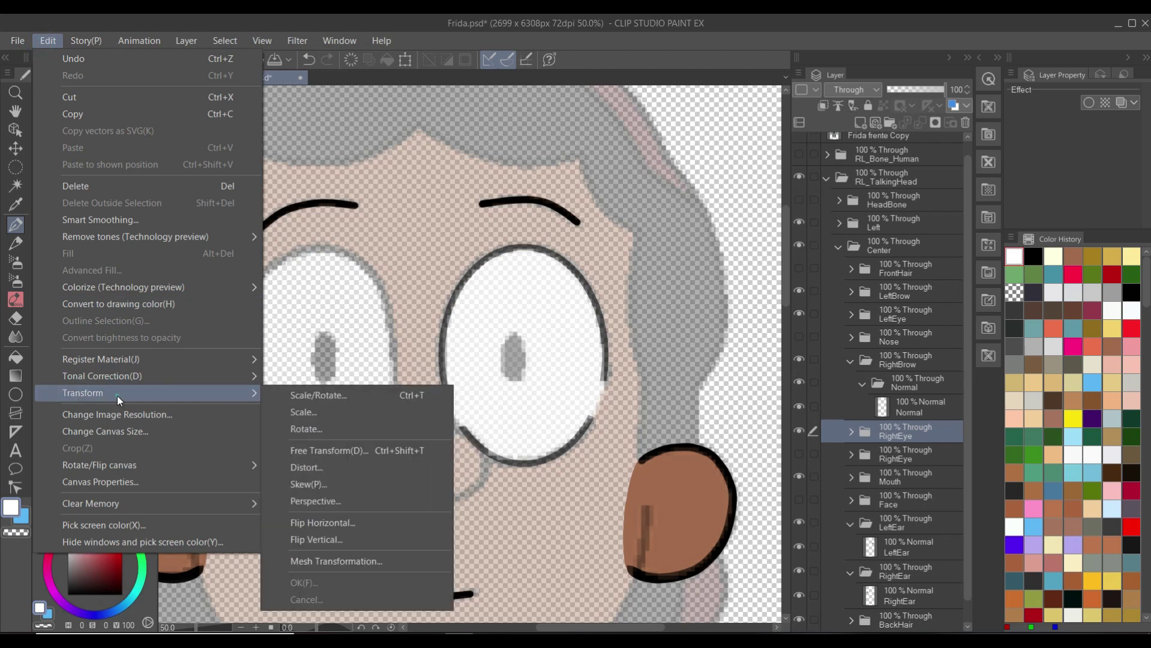
pyautogui.click(347, 527)
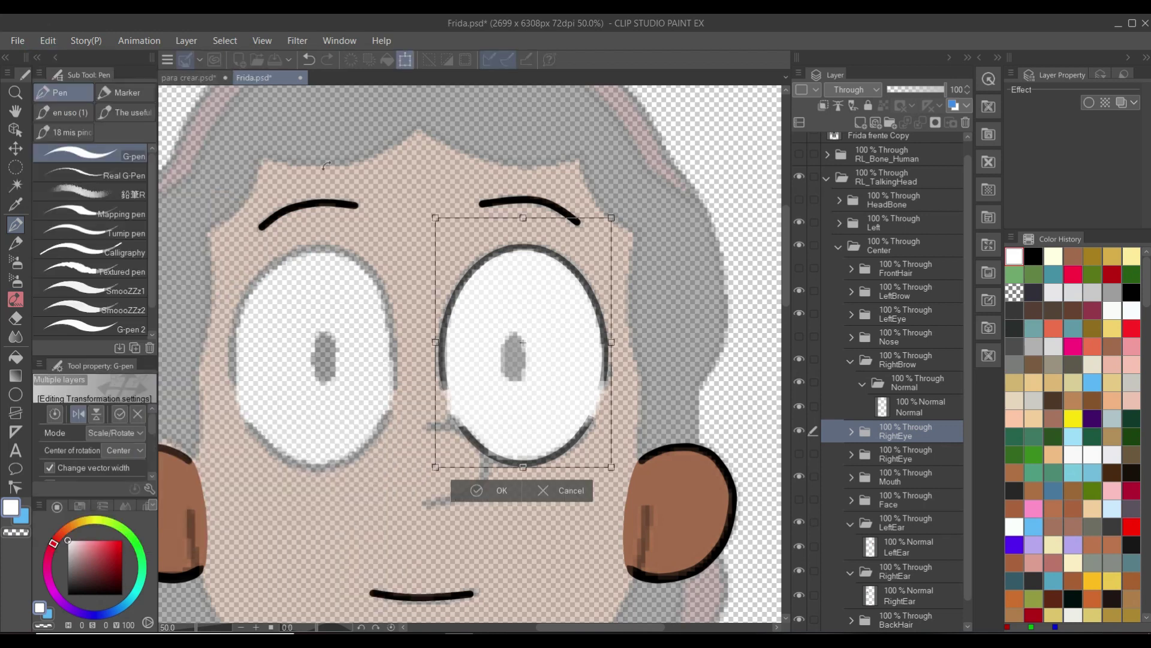
# Move the flipped eye horizontally onto the other eye of the reference face and apply the transformation
pyautogui.press('Left')
pyautogui.press('Left')
pyautogui.press('Left')
pyautogui.press('Left')
pyautogui.press('Left')
pyautogui.press('Left')
pyautogui.press('Left')
pyautogui.press('Left')
pyautogui.press('Left')
pyautogui.press('Left')
pyautogui.moveTo(444, 342); pyautogui.dragTo(355, 342)
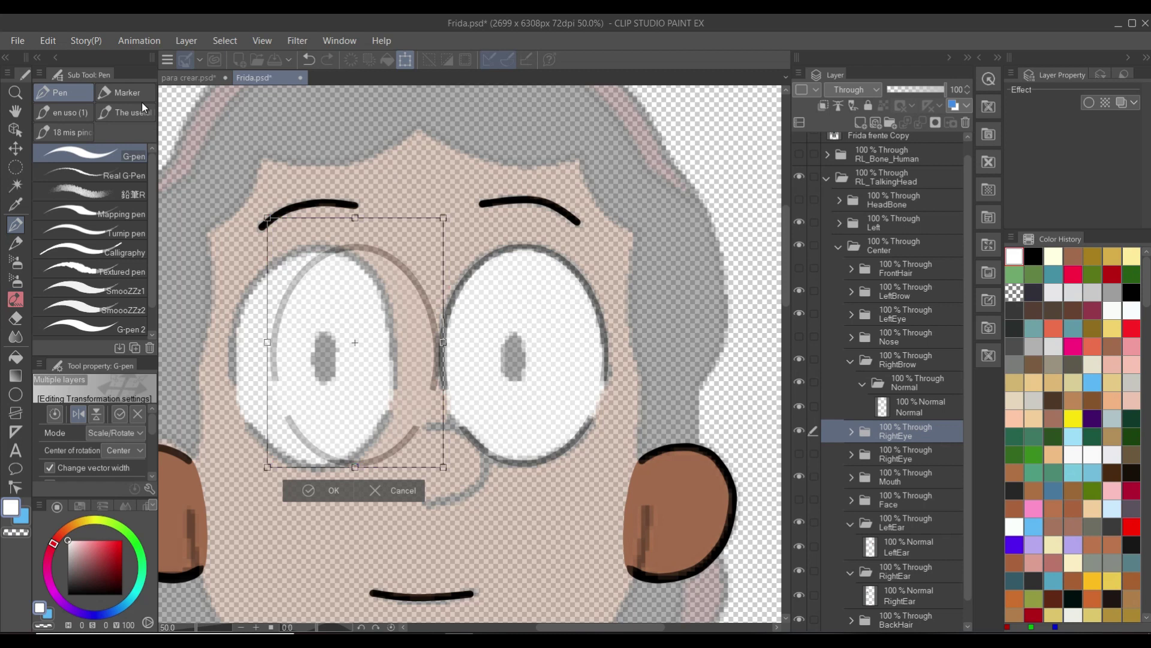
pyautogui.moveTo(355, 343); pyautogui.dragTo(319, 342)
pyautogui.press('Left')
pyautogui.press('Left')
pyautogui.press('Left')
pyautogui.press('Left')
pyautogui.press('Left')
pyautogui.press('Left')
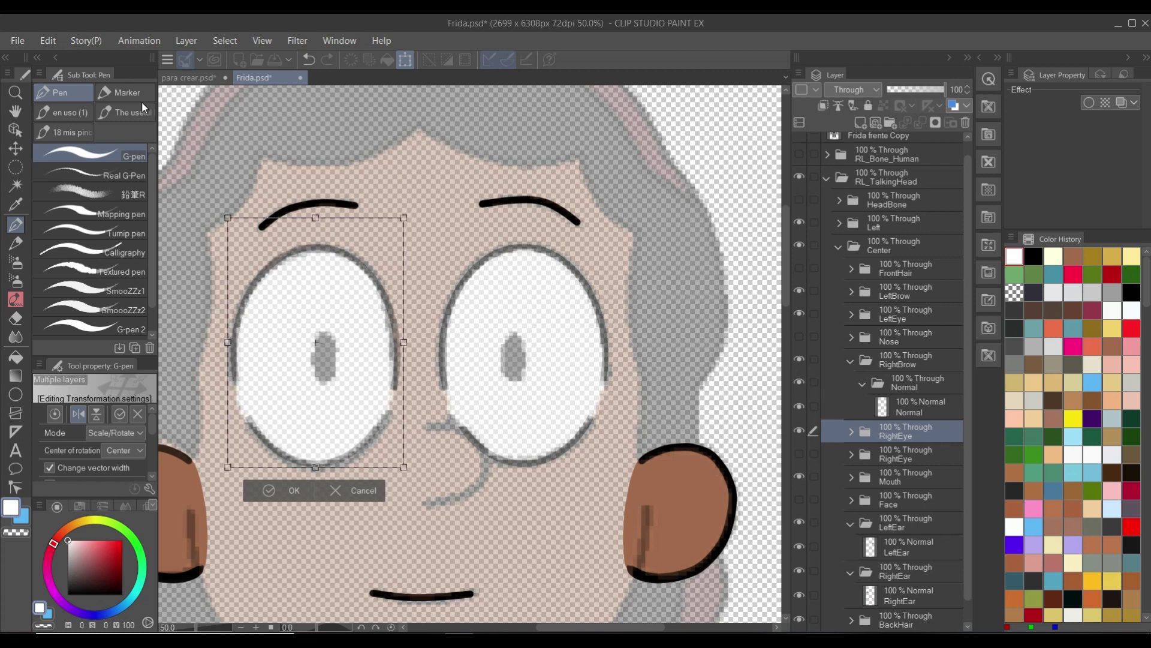
pyautogui.press('Return')
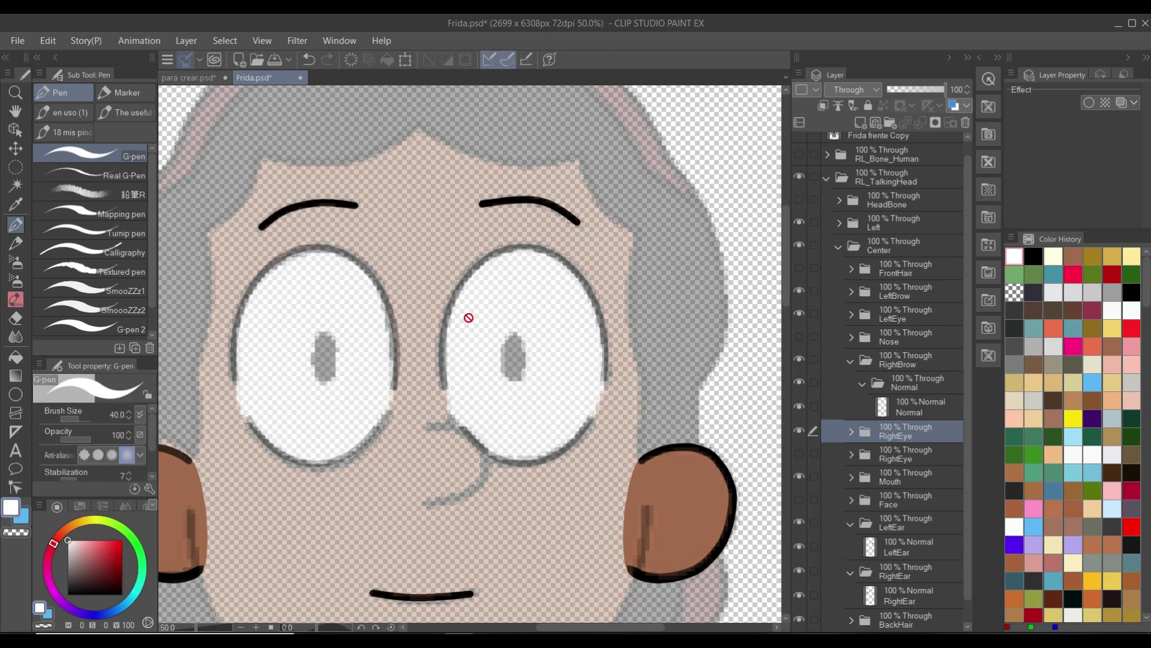
# Show the iris layer Layer 1 Copy 3 in the new RightEye's Normal Copy folder and collapse RightEye
pyautogui.click(849, 432)
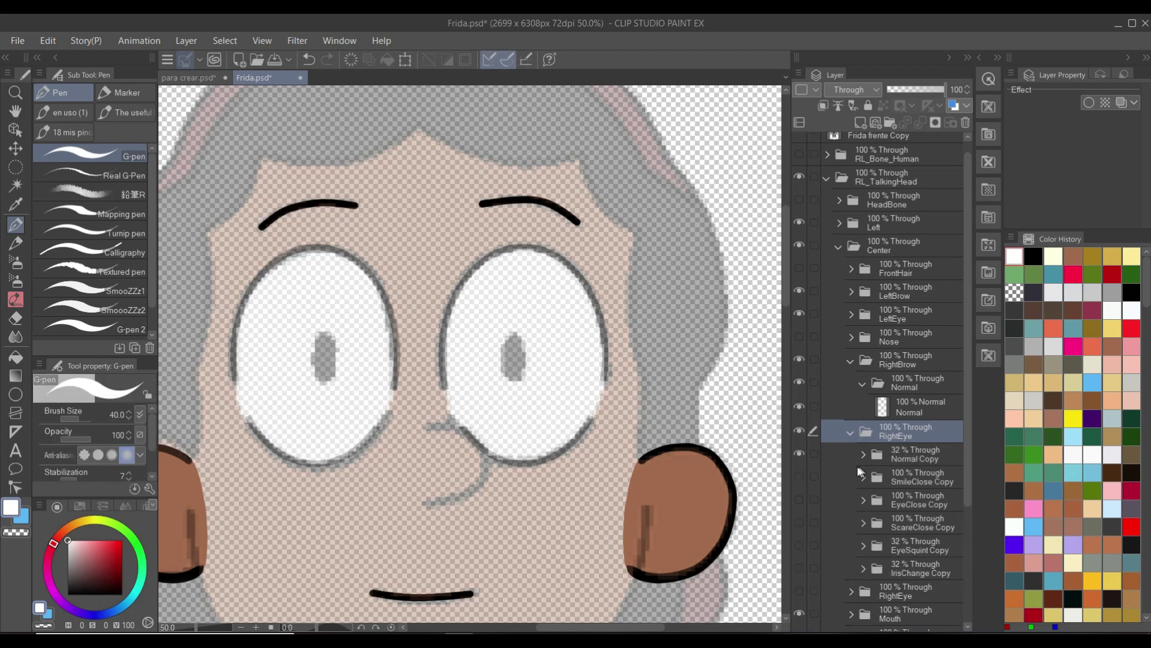
pyautogui.click(860, 454)
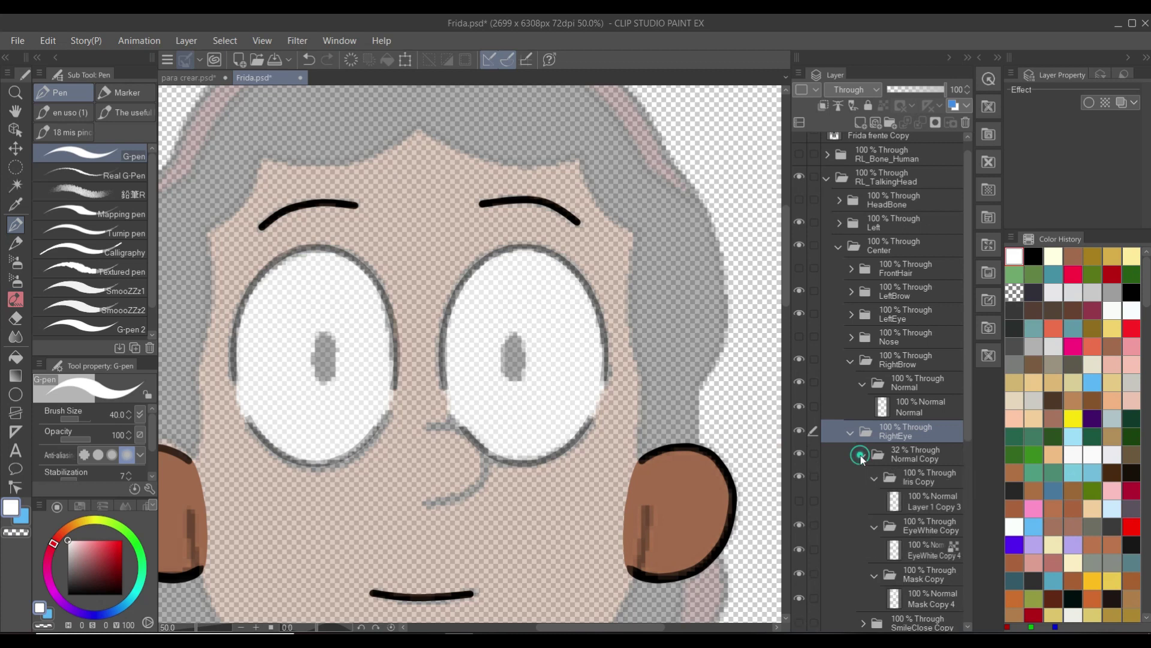
pyautogui.click(800, 498)
pyautogui.click(799, 497)
pyautogui.click(801, 499)
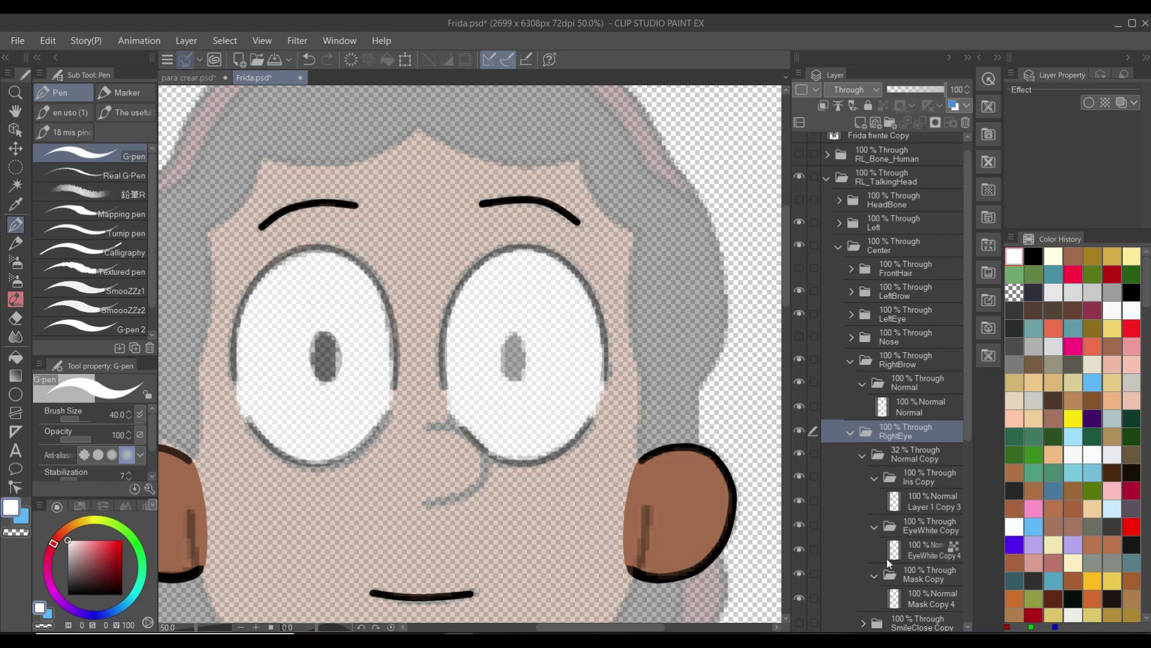
pyautogui.click(875, 575)
pyautogui.click(876, 575)
pyautogui.scroll(-1, 876, 579)
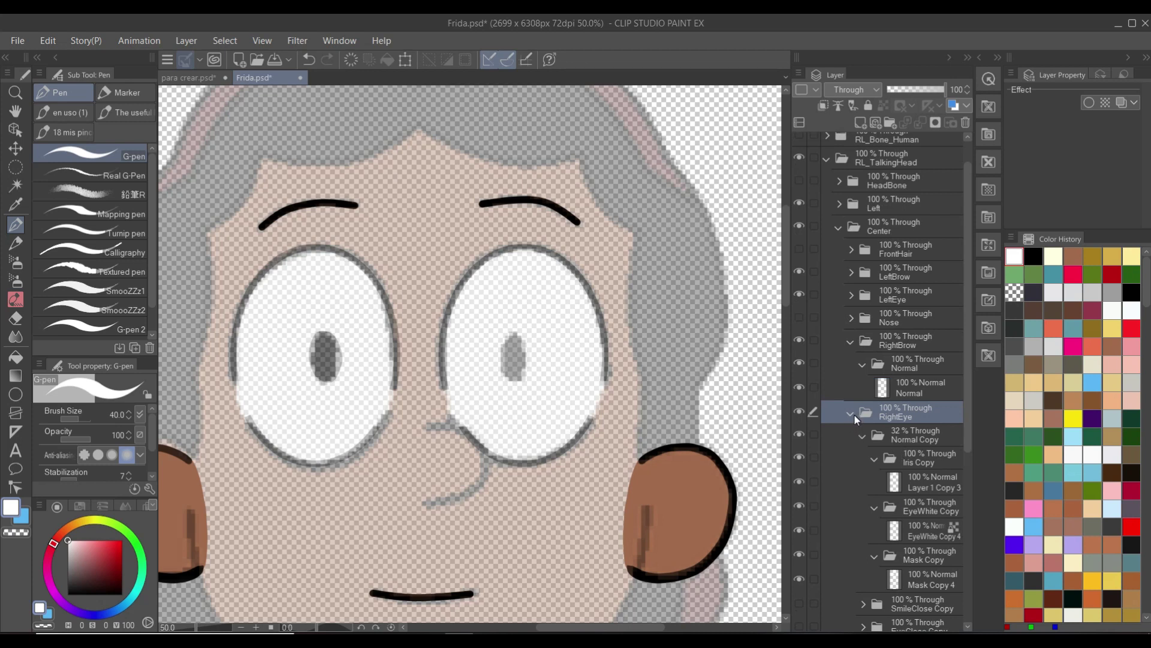
pyautogui.click(853, 414)
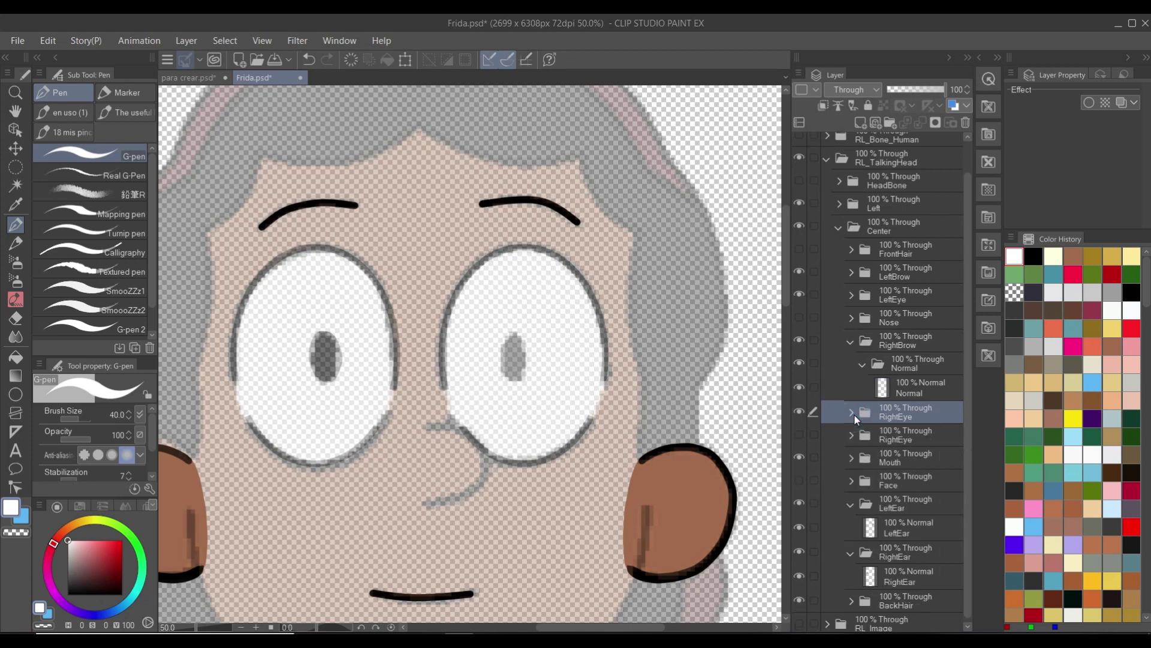
# Delete the old, hidden RightEye folder above the Mouth folder
pyautogui.click(930, 441)
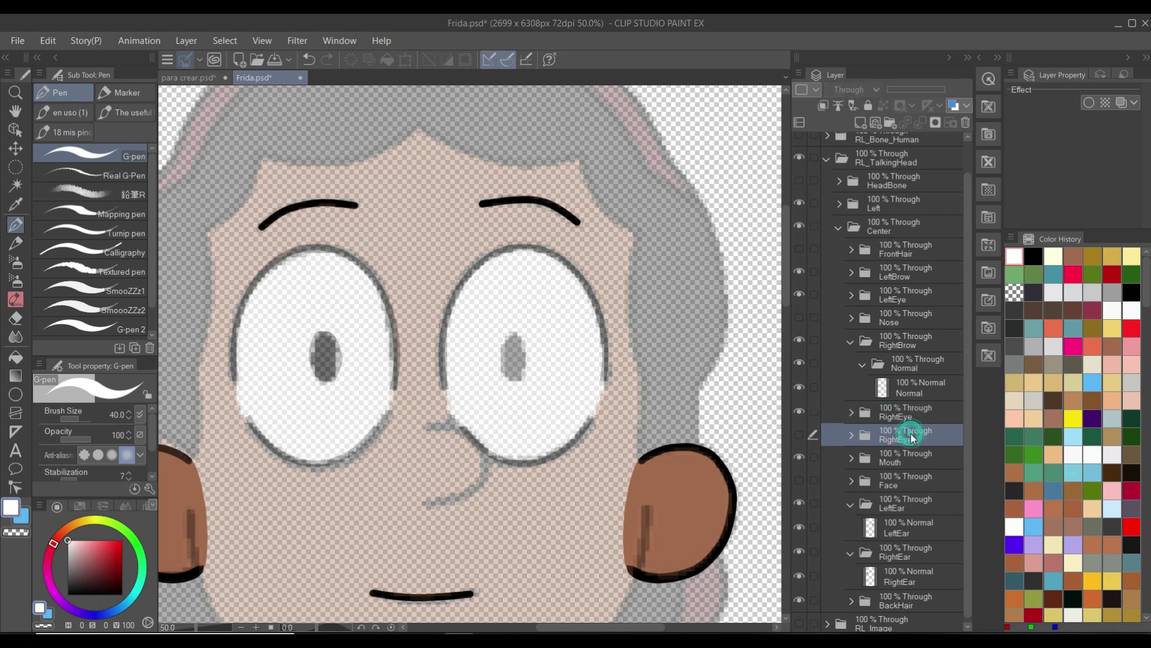
pyautogui.click(967, 124)
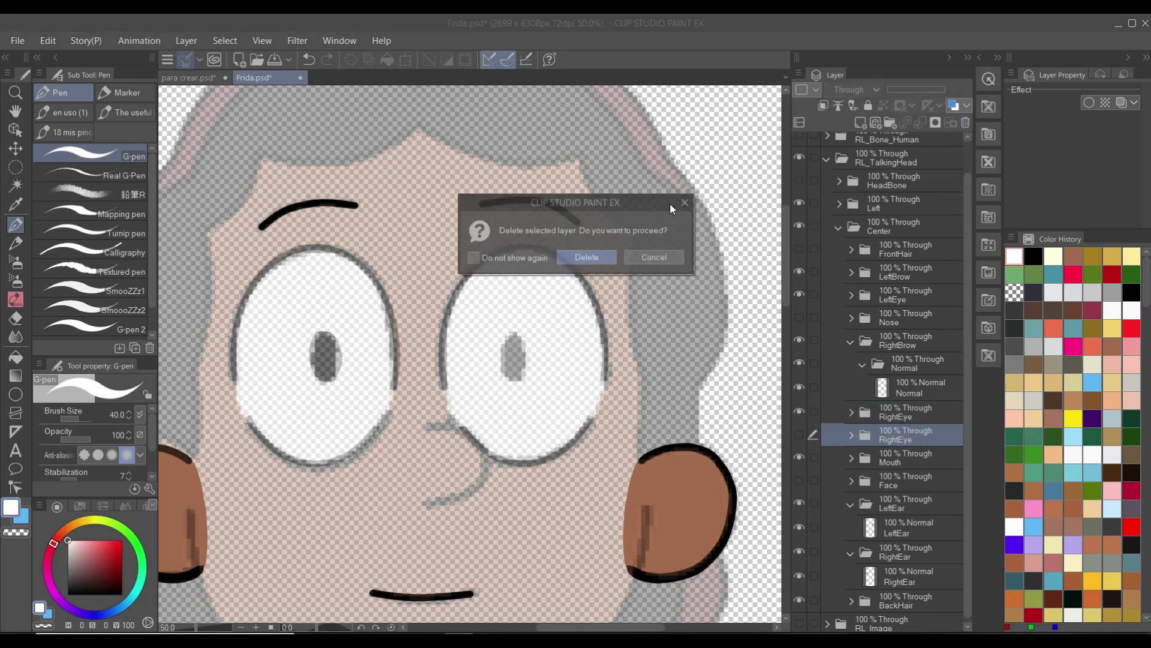
pyautogui.click(588, 251)
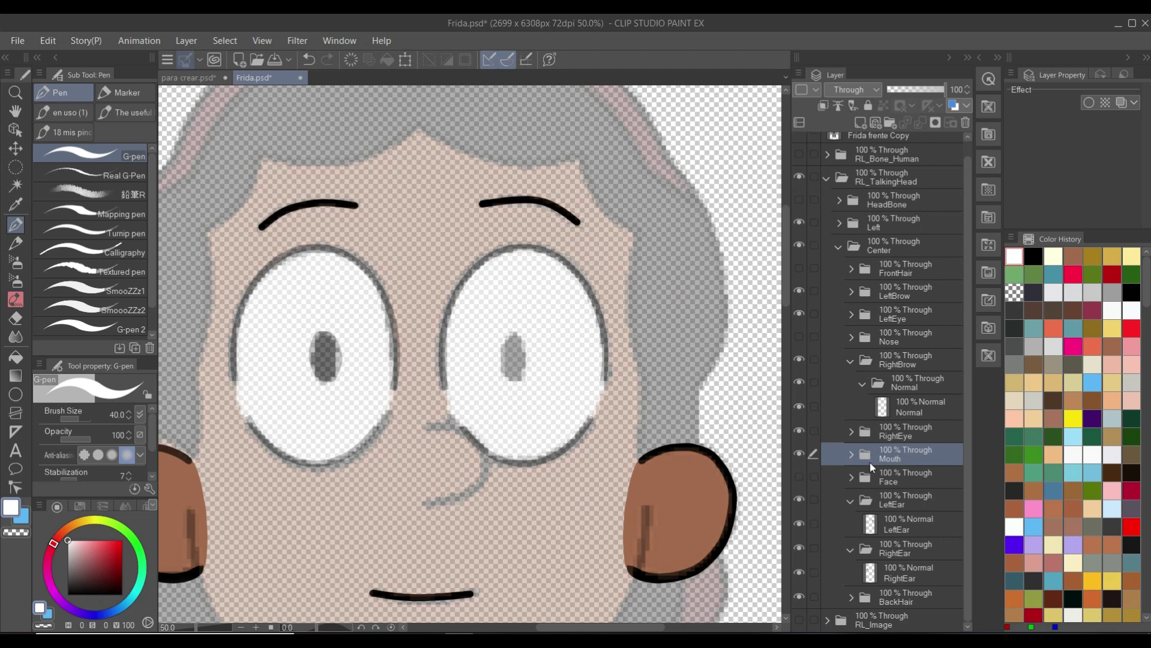
# Set the opacity of the Normal Copy folder inside RightEye to 100%
pyautogui.click(902, 429)
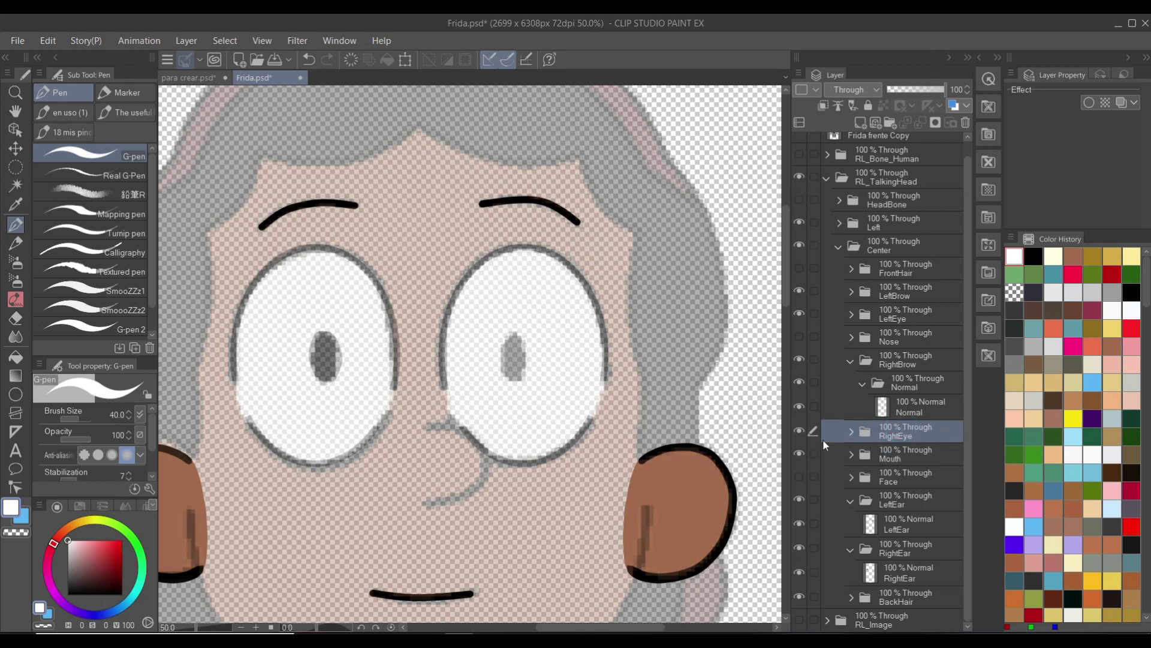
pyautogui.click(850, 432)
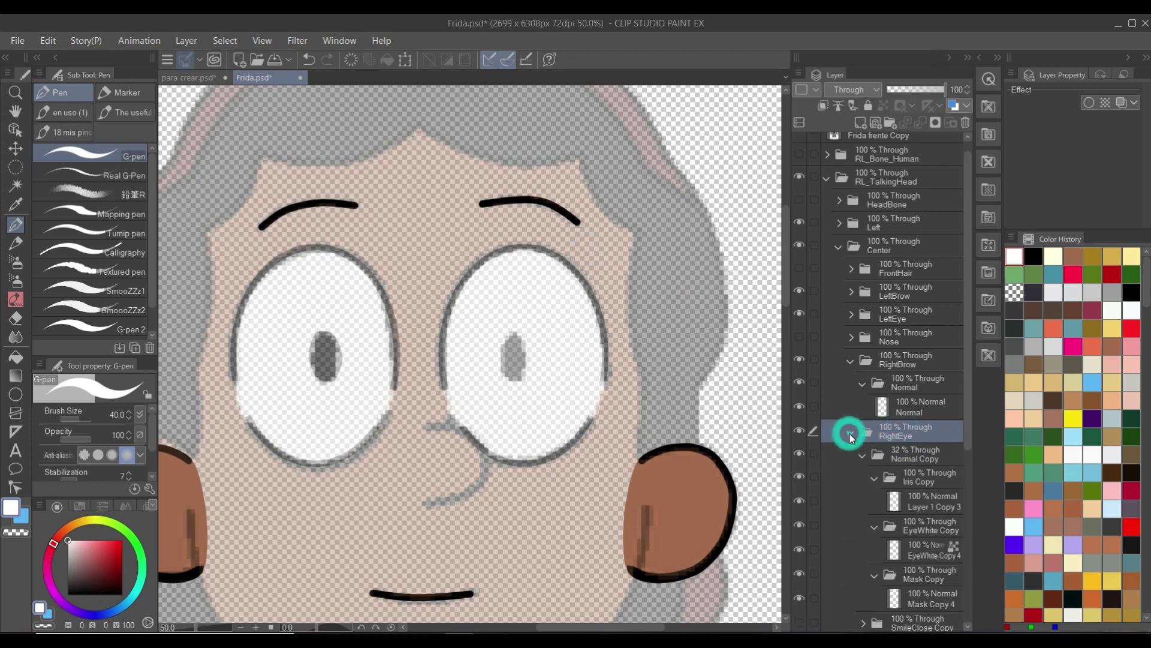
pyautogui.click(935, 459)
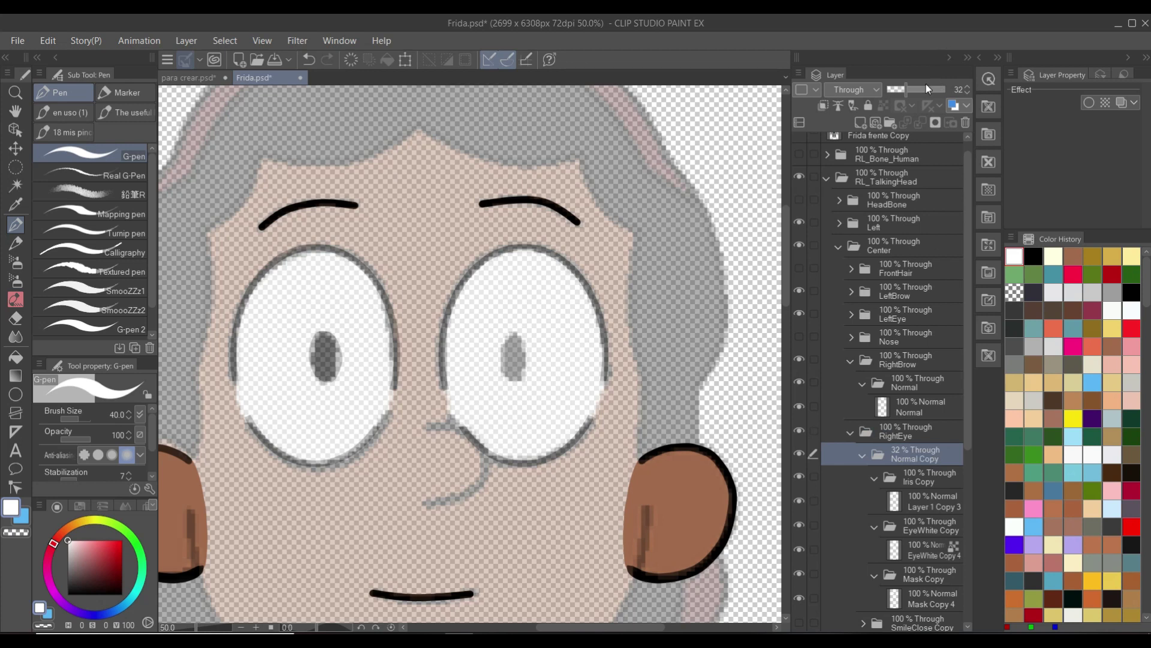
pyautogui.moveTo(921, 88); pyautogui.dragTo(983, 88)
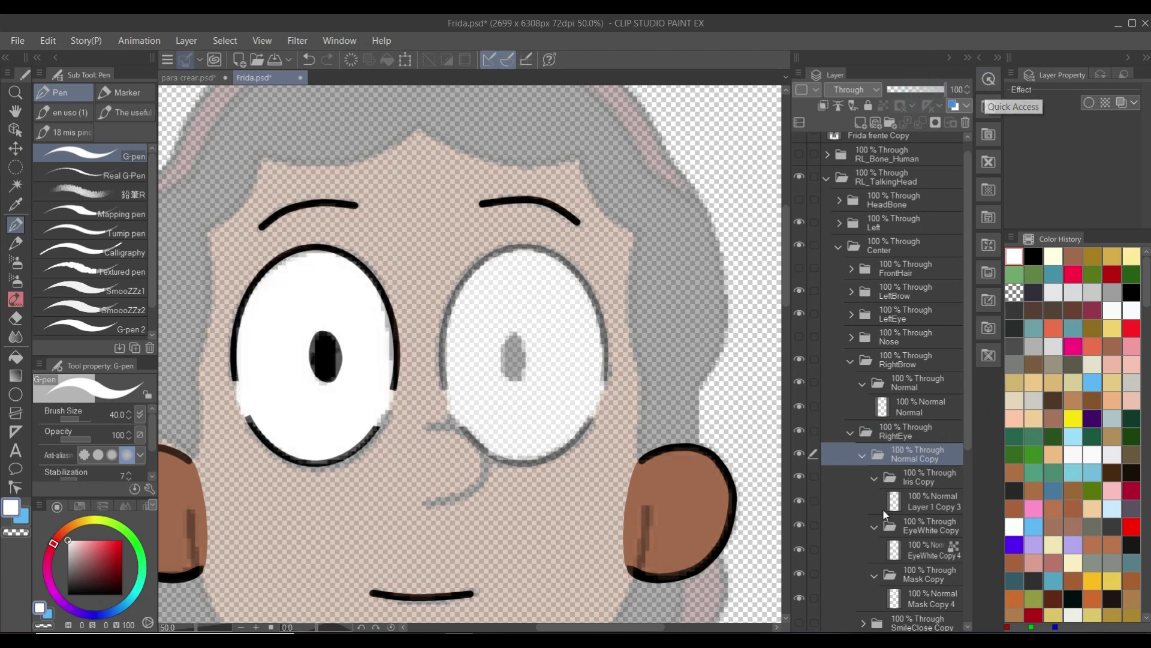
# Rename the Normal Copy folder inside RightEye as Normal
pyautogui.doubleClick(923, 455)
pyautogui.click(932, 455)
pyautogui.press('Delete')
pyautogui.press('Delete')
pyautogui.press('BackSpace')
pyautogui.press('BackSpace')
pyautogui.press('BackSpace')
pyautogui.press('Return')
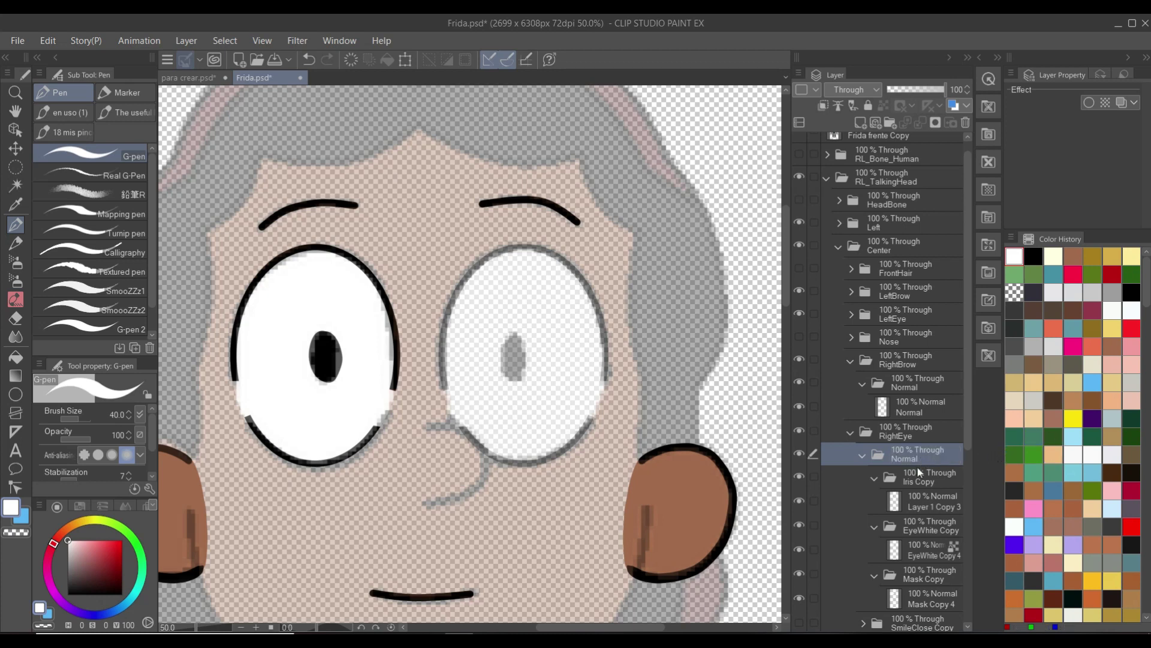
# Rename the Iris Copy folder inside RightEye's Normal folder as Iris
pyautogui.doubleClick(939, 478)
pyautogui.press('BackSpace')
pyautogui.press('BackSpace')
pyautogui.press('BackSpace')
pyautogui.press('BackSpace')
pyautogui.press('BackSpace')
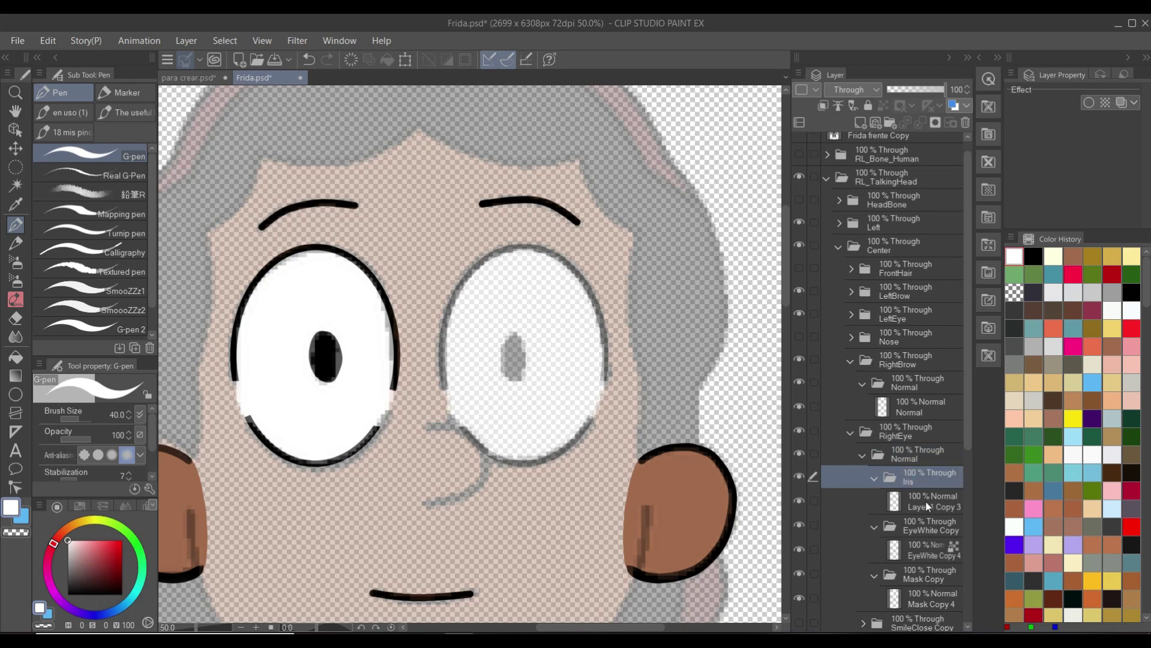
# Rename the EyeWhite Copy and Mask Copy folders as EyeWhite and Mask, and collapse the Normal folder
pyautogui.doubleClick(933, 529)
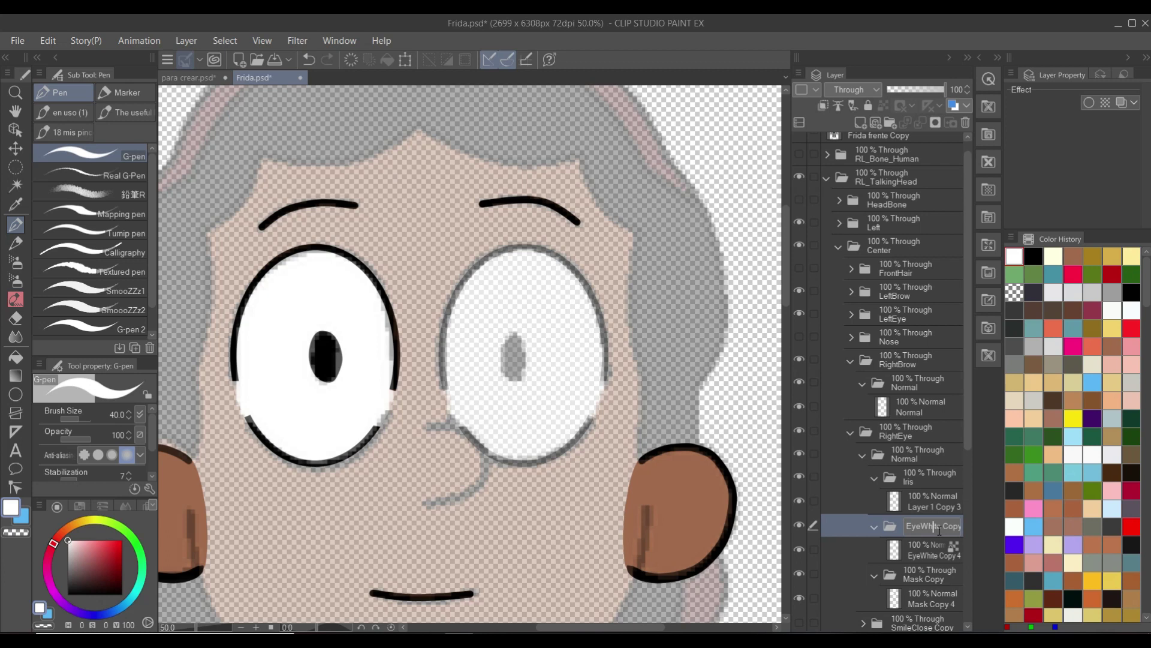
pyautogui.doubleClick(946, 529)
pyautogui.press('BackSpace')
pyautogui.press('BackSpace')
pyautogui.press('Return')
pyautogui.doubleClick(939, 577)
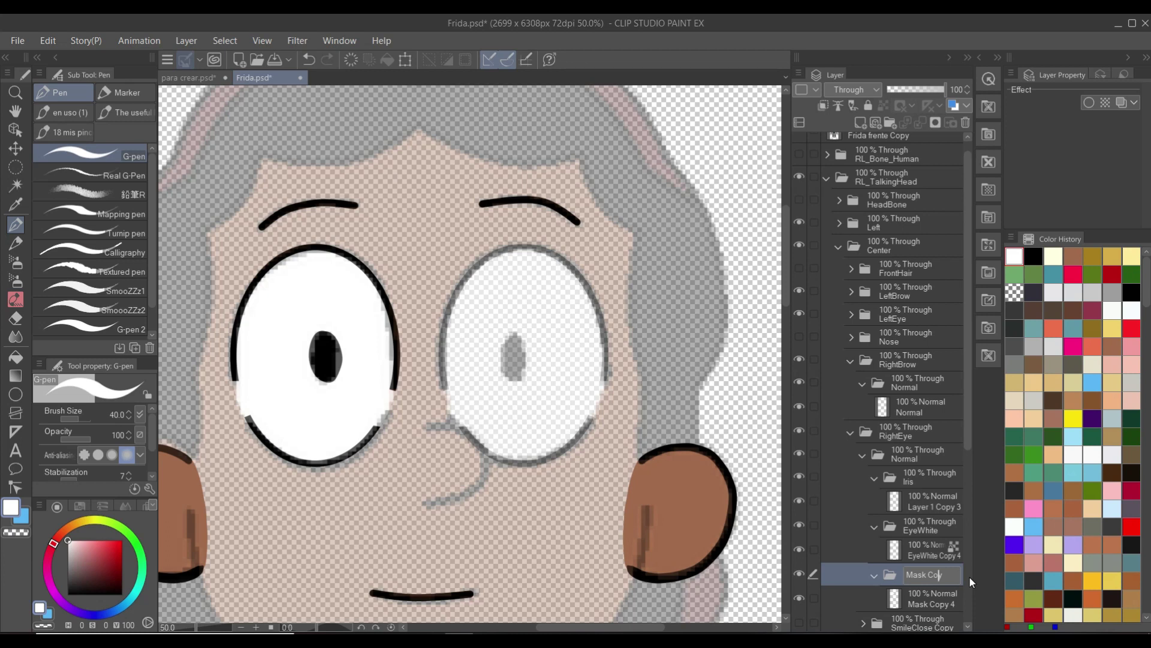
pyautogui.click(863, 455)
# Show and expand the SmileClose Copy folder inside RightEye and rename it as SmileClose
pyautogui.click(807, 478)
pyautogui.click(863, 477)
pyautogui.click(864, 478)
pyautogui.click(864, 477)
pyautogui.doubleClick(940, 480)
pyautogui.press('BackSpace')
pyautogui.press('BackSpace')
pyautogui.press('BackSpace')
pyautogui.press('Return')
# Rename the iris folder inside RightEye's SmileClose folder as Iris
pyautogui.doubleClick(932, 504)
pyautogui.press('BackSpace')
pyautogui.press('BackSpace')
pyautogui.press('BackSpace')
pyautogui.press('BackSpace')
pyautogui.press('BackSpace')
pyautogui.press('BackSpace')
pyautogui.press('BackSpace')
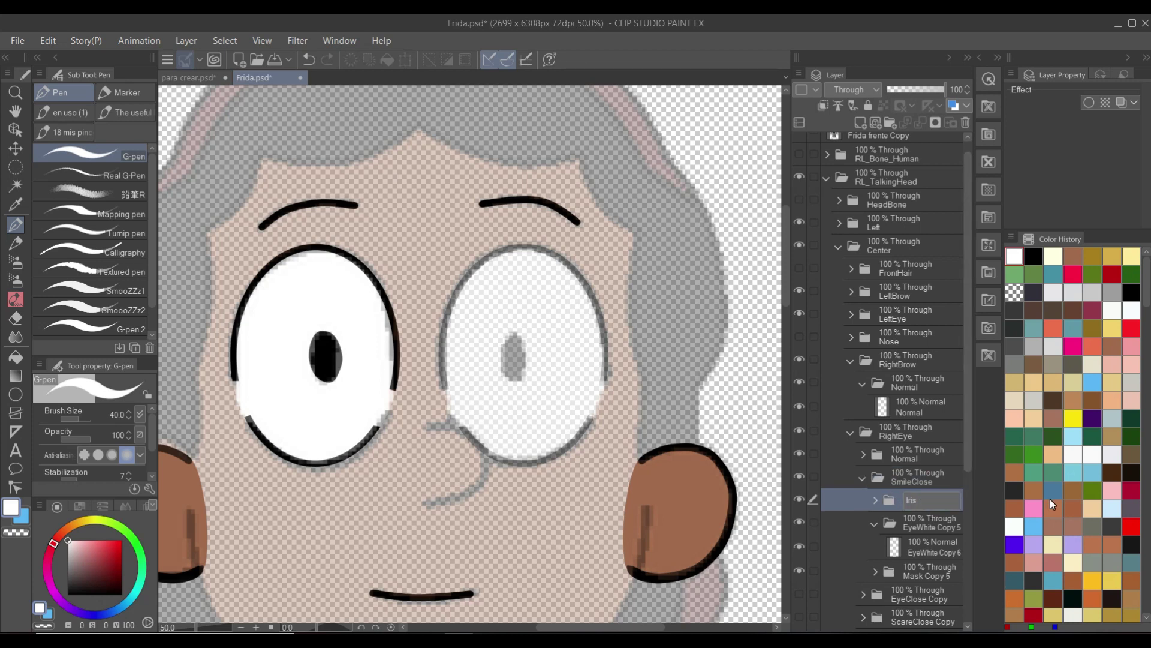
pyautogui.press('Return')
# Rename the EyeWhite Copy 5 folder inside SmileClose as EyeWhite
pyautogui.doubleClick(932, 523)
pyautogui.press('BackSpace')
pyautogui.press('BackSpace')
pyautogui.press('BackSpace')
pyautogui.press('BackSpace')
pyautogui.press('BackSpace')
pyautogui.press('BackSpace')
pyautogui.press('BackSpace')
pyautogui.press('Return')
# Rename the Mask Copy 5 folder inside SmileClose as Mask
pyautogui.doubleClick(935, 571)
pyautogui.press('BackSpace')
pyautogui.press('BackSpace')
pyautogui.press('BackSpace')
pyautogui.press('BackSpace')
pyautogui.press('BackSpace')
pyautogui.press('BackSpace')
pyautogui.press('BackSpace')
pyautogui.press('Return')
# Collapse SmileClose and rename the EyeClose Copy folder as EyeClose
pyautogui.scroll(-3, 899, 419)
pyautogui.click(864, 342)
pyautogui.doubleClick(936, 365)
pyautogui.press('BackSpace')
pyautogui.press('BackSpace')
pyautogui.press('BackSpace')
pyautogui.press('BackSpace')
pyautogui.press('BackSpace')
pyautogui.press('Return')
# Expand EyeClose and rename its iris and eye-white folders as Iris and EyeWhite
pyautogui.click(862, 366)
pyautogui.click(924, 388)
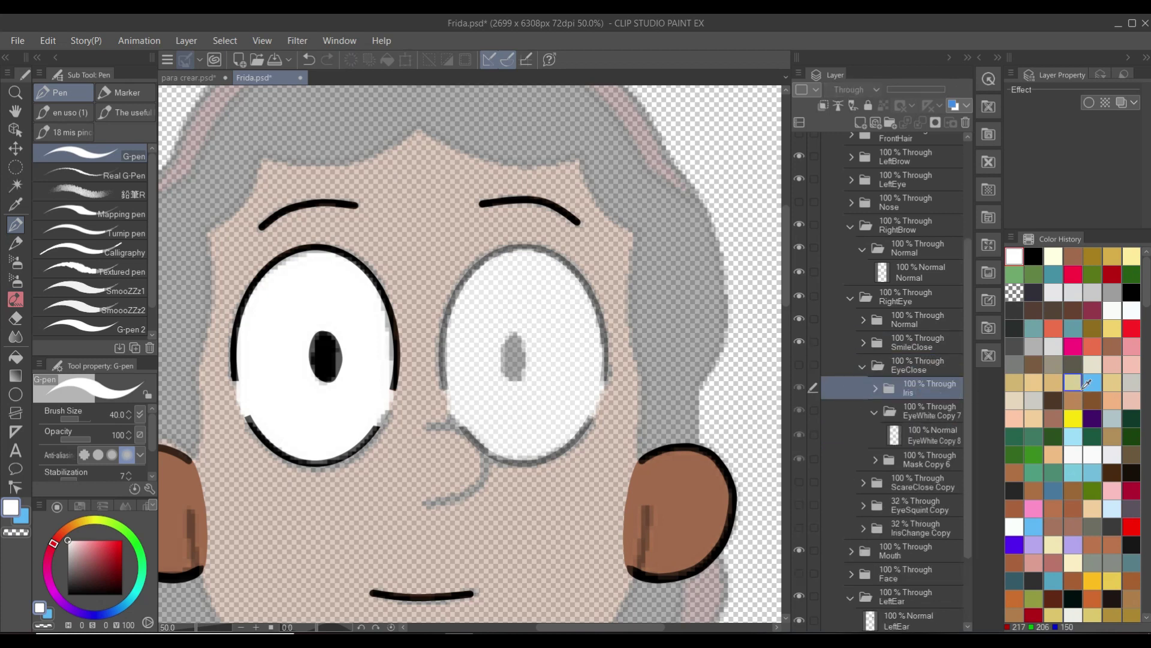
pyautogui.doubleClick(933, 410)
pyautogui.press('BackSpace')
pyautogui.press('BackSpace')
pyautogui.press('BackSpace')
pyautogui.press('BackSpace')
pyautogui.press('BackSpace')
pyautogui.press('BackSpace')
pyautogui.press('BackSpace')
pyautogui.press('Return')
# Rename the Mask Copy 6 folder inside EyeClose as Mask and collapse EyeClose
pyautogui.doubleClick(937, 460)
pyautogui.press('BackSpace')
pyautogui.press('Return')
pyautogui.click(863, 366)
# Rename the ScareClose Copy folder inside RightEye as ScareClose
pyautogui.doubleClick(936, 388)
pyautogui.press('BackSpace')
pyautogui.press('BackSpace')
pyautogui.press('BackSpace')
pyautogui.press('BackSpace')
pyautogui.press('BackSpace')
pyautogui.press('Return')
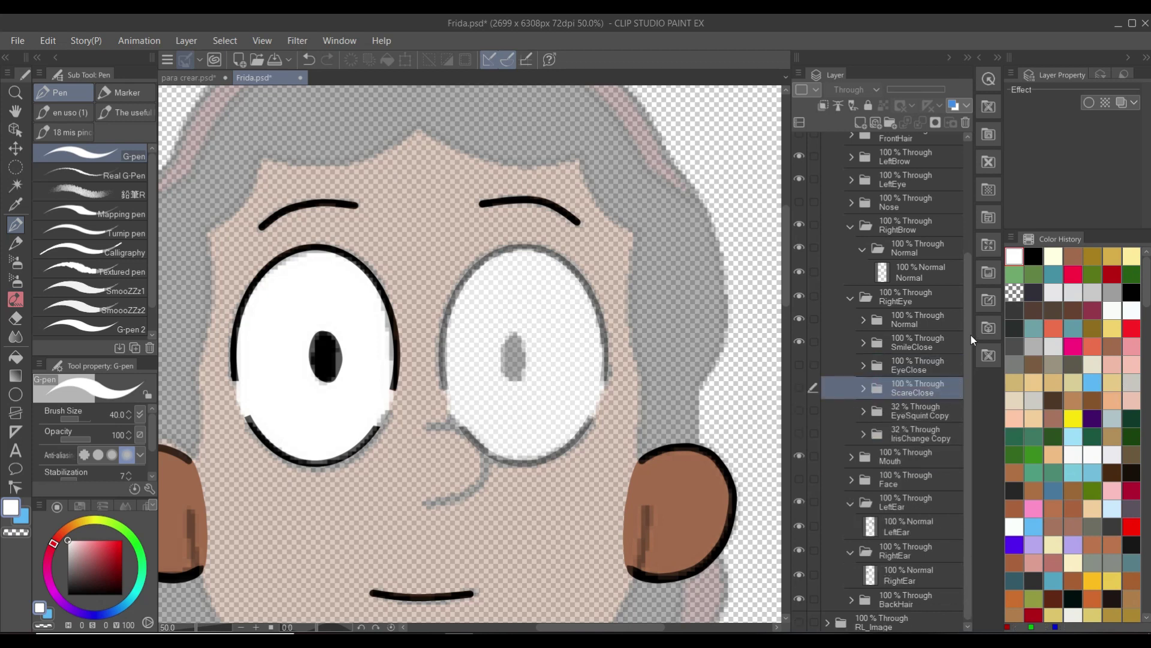
# Rename the EyeSquint Copy folder inside RightEye as EyeSquint
pyautogui.doubleClick(934, 411)
pyautogui.press('BackSpace')
pyautogui.press('BackSpace')
pyautogui.press('BackSpace')
pyautogui.press('BackSpace')
pyautogui.press('BackSpace')
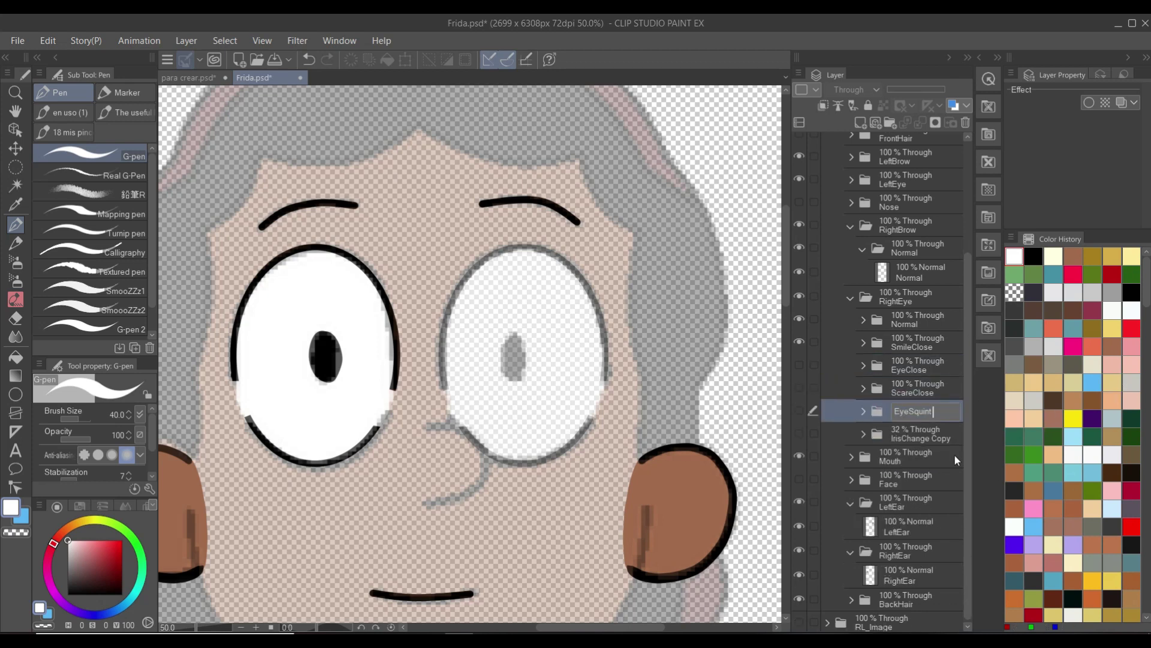
pyautogui.press('Return')
# Rename the IrisChange Copy folder inside RightEye as IrisChange
pyautogui.doubleClick(930, 434)
pyautogui.press('BackSpace')
pyautogui.press('BackSpace')
pyautogui.press('BackSpace')
pyautogui.press('BackSpace')
pyautogui.press('BackSpace')
pyautogui.press('Return')
# Rename the Iris Copy 4 folder inside ScareClose as Iris
pyautogui.click(863, 365)
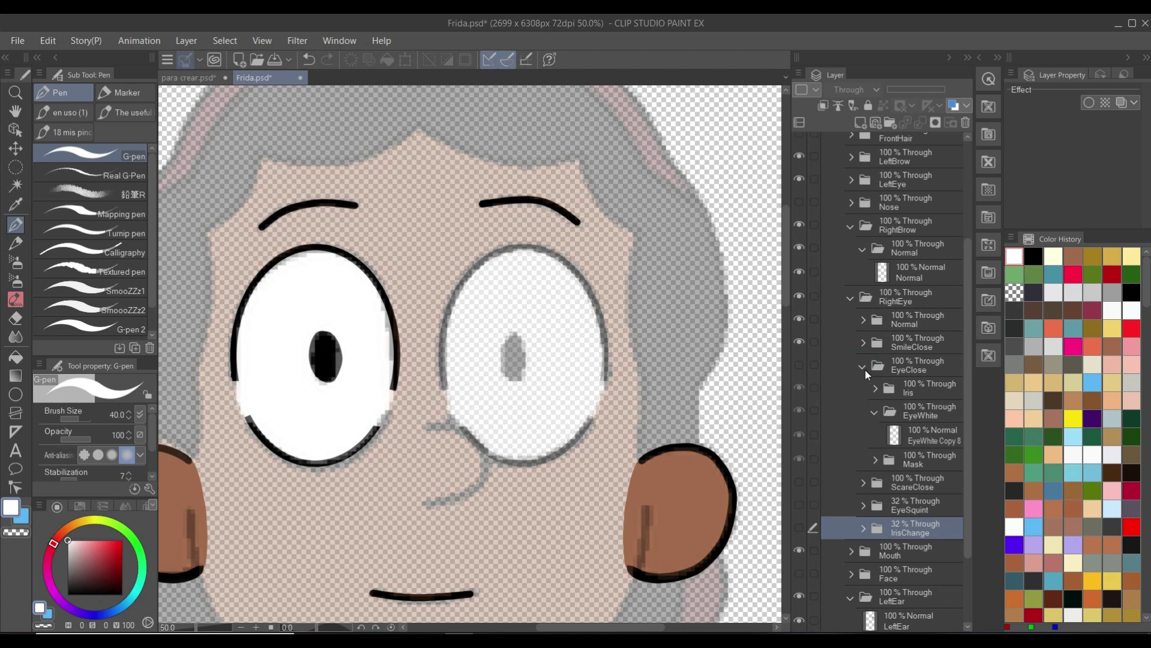
pyautogui.click(865, 367)
pyautogui.click(862, 390)
pyautogui.doubleClick(926, 411)
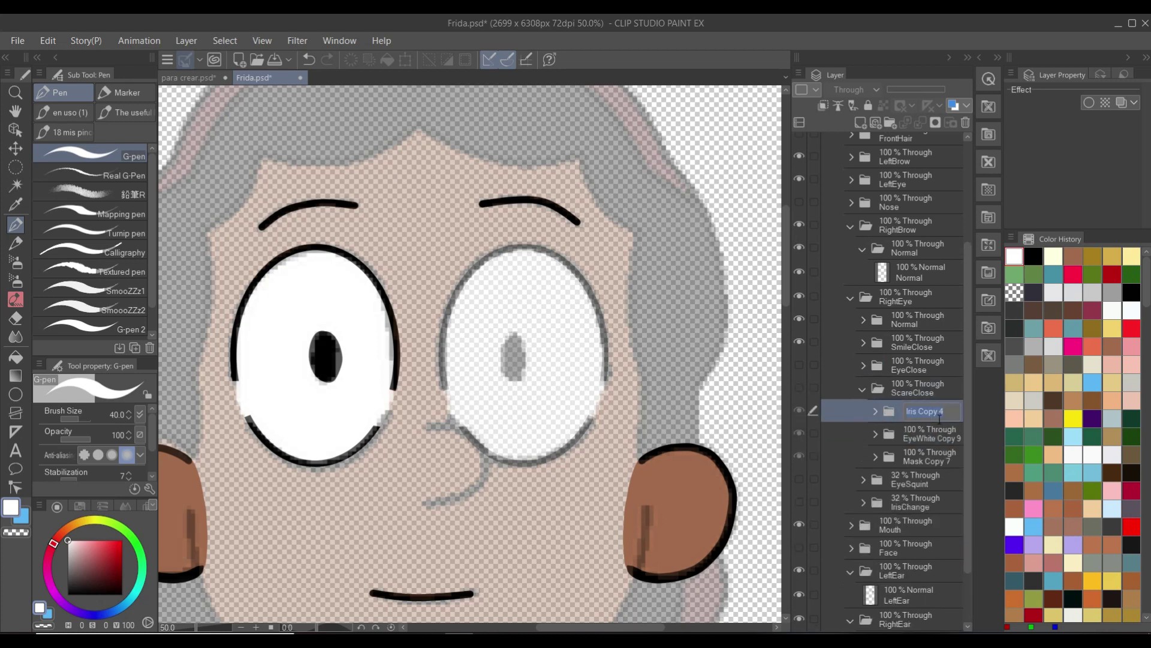
pyautogui.press('BackSpace')
pyautogui.press('BackSpace')
pyautogui.press('BackSpace')
pyautogui.press('BackSpace')
pyautogui.press('BackSpace')
pyautogui.press('Return')
# Rename the EyeWhite Copy 9 folder inside ScareClose as EyeWhite
pyautogui.doubleClick(932, 434)
pyautogui.press('BackSpace')
pyautogui.press('BackSpace')
pyautogui.press('BackSpace')
pyautogui.press('BackSpace')
pyautogui.press('BackSpace')
pyautogui.press('BackSpace')
pyautogui.press('BackSpace')
pyautogui.press('Return')
# Rename the Mask Copy 7 folder inside ScareClose as Mask and collapse ScareClose
pyautogui.doubleClick(941, 455)
pyautogui.press('BackSpace')
pyautogui.press('BackSpace')
pyautogui.press('BackSpace')
pyautogui.press('BackSpace')
pyautogui.press('BackSpace')
pyautogui.press('BackSpace')
pyautogui.press('BackSpace')
pyautogui.press('Return')
pyautogui.click(862, 390)
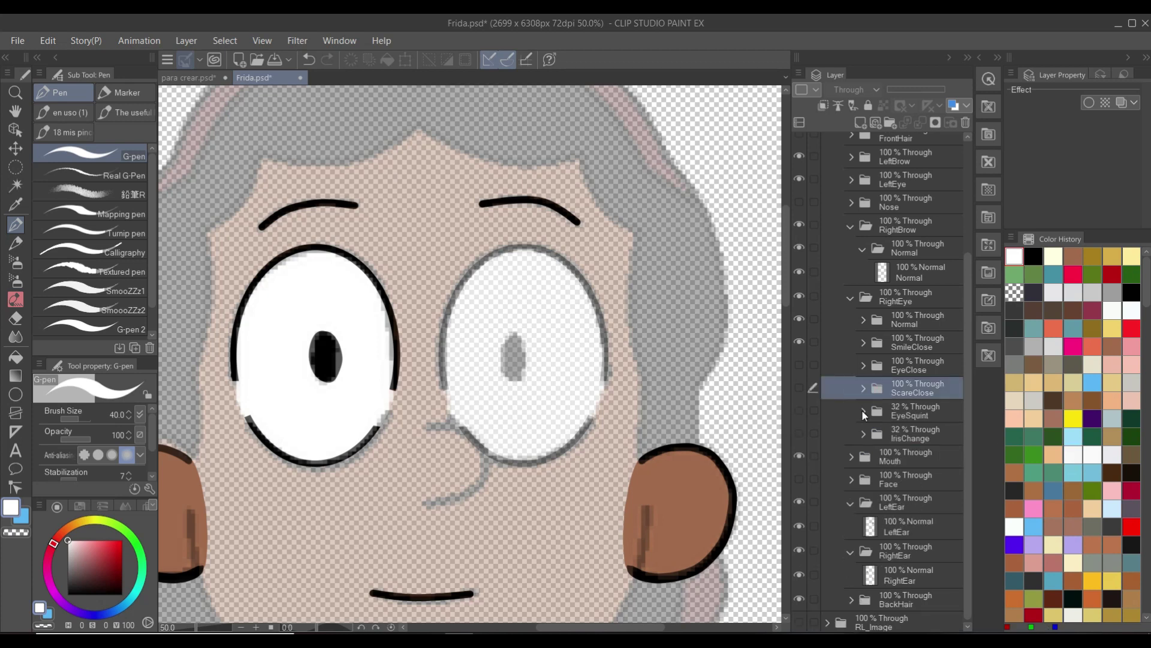
# Rename the Iris Copy folder inside EyeSquint as Iris
pyautogui.click(861, 410)
pyautogui.doubleClick(932, 434)
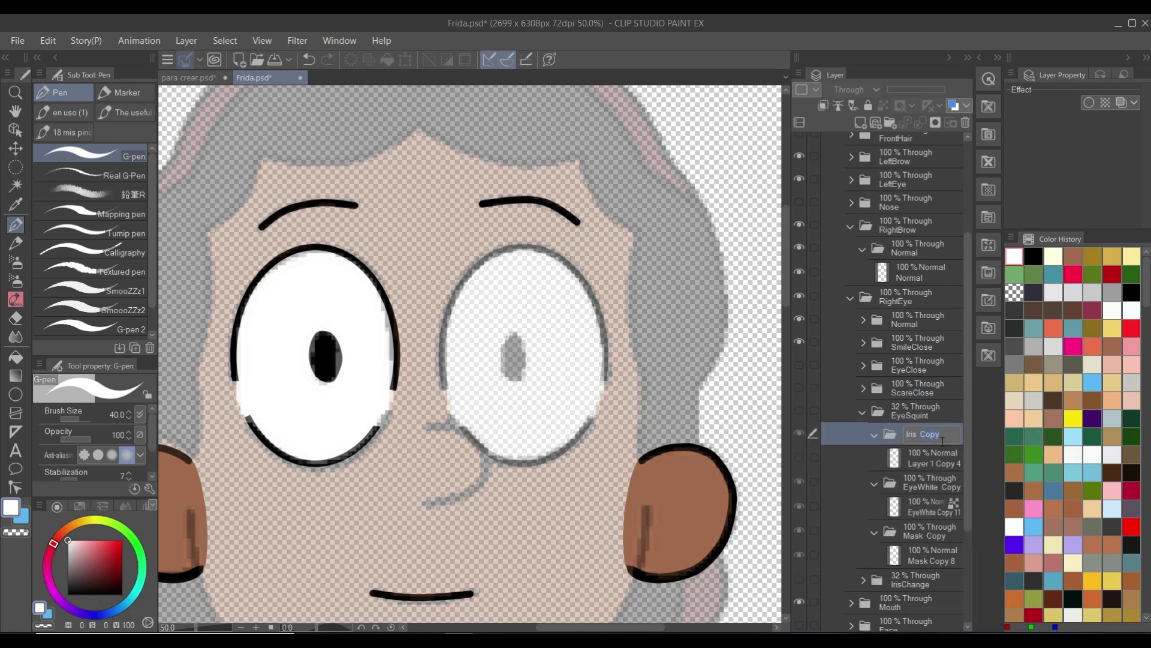
pyautogui.doubleClick(933, 458)
pyautogui.press('BackSpace')
pyautogui.press('BackSpace')
pyautogui.press('BackSpace')
pyautogui.press('BackSpace')
pyautogui.press('BackSpace')
pyautogui.press('BackSpace')
pyautogui.press('BackSpace')
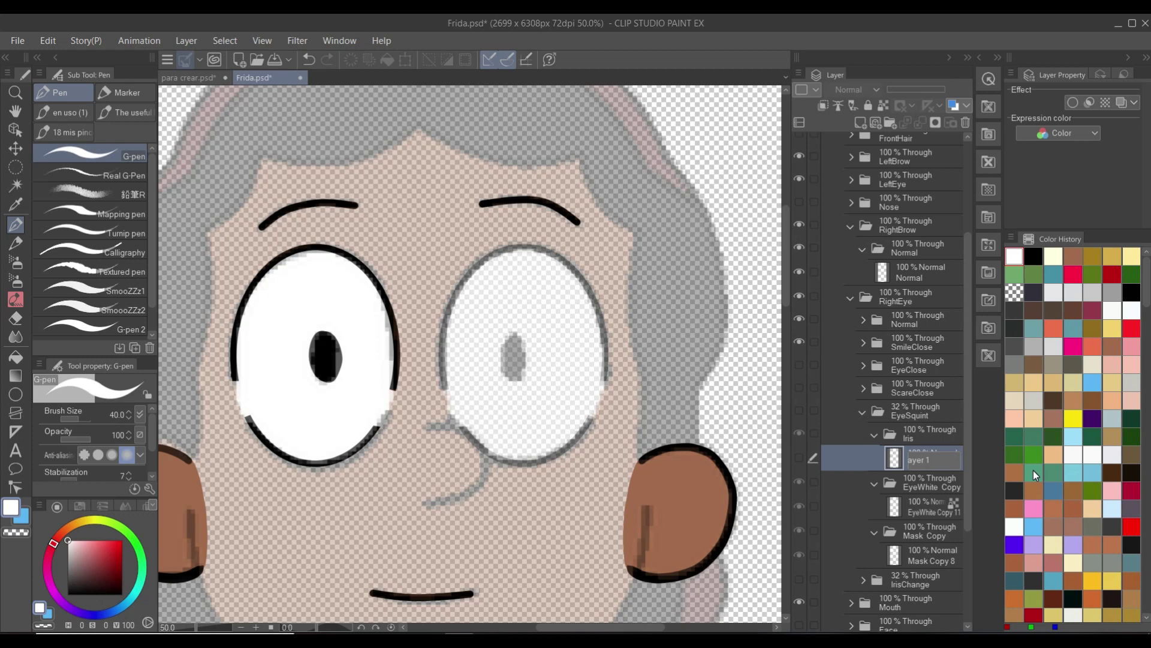
pyautogui.press('Escape')
# Rename the EyeWhite Copy folder inside EyeSquint as EyeWhite
pyautogui.doubleClick(933, 487)
pyautogui.press('BackSpace')
pyautogui.press('BackSpace')
pyautogui.press('BackSpace')
pyautogui.press('BackSpace')
pyautogui.press('BackSpace')
pyautogui.press('Return')
# Rename the Mask Copy folder inside EyeSquint as Mask and collapse EyeSquint
pyautogui.doubleClick(923, 536)
pyautogui.press('BackSpace')
pyautogui.press('BackSpace')
pyautogui.press('BackSpace')
pyautogui.press('BackSpace')
pyautogui.press('BackSpace')
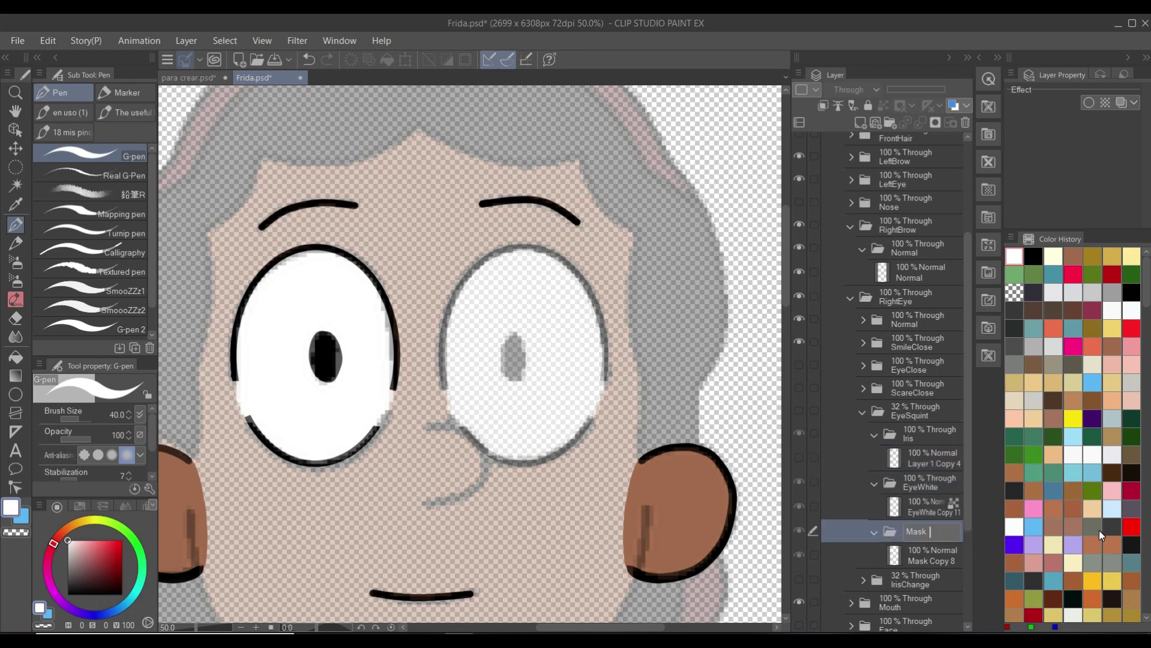
pyautogui.press('Return')
pyautogui.scroll(-2, 875, 373)
pyautogui.click(862, 354)
# Rename the Iris Copy 2 and EyeWhite Copy 2 folders inside IrisChange as Iris and EyeWhite
pyautogui.click(862, 432)
pyautogui.click(947, 459)
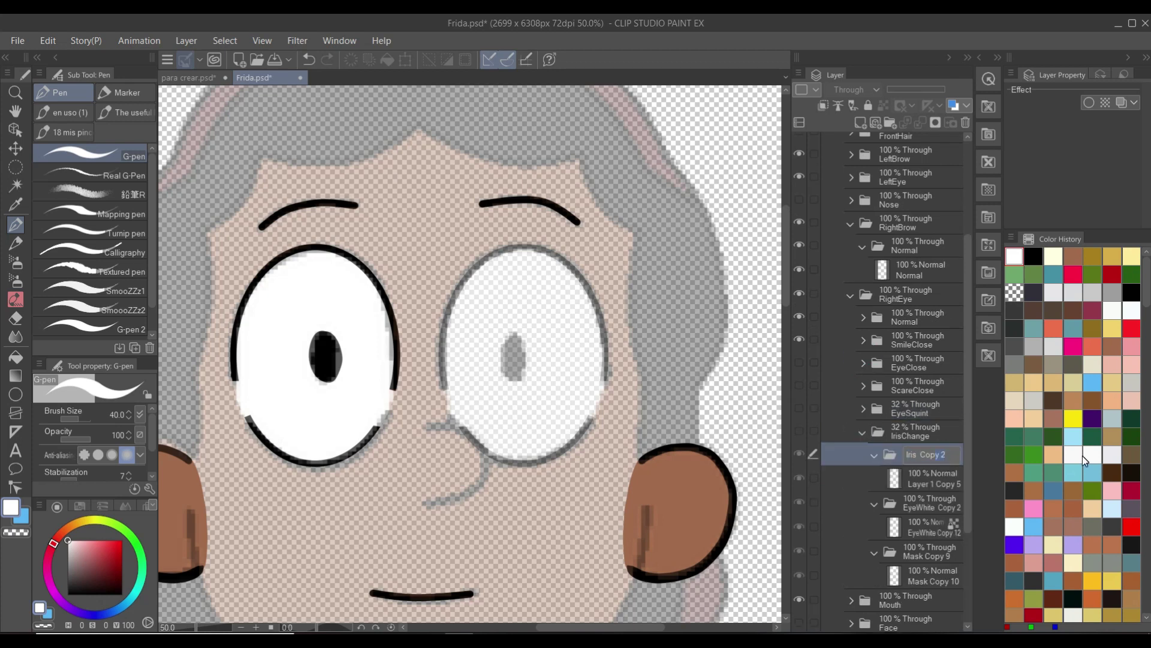
pyautogui.doubleClick(936, 507)
pyautogui.press('BackSpace')
pyautogui.press('BackSpace')
pyautogui.press('BackSpace')
pyautogui.press('BackSpace')
pyautogui.press('BackSpace')
pyautogui.press('BackSpace')
pyautogui.press('BackSpace')
pyautogui.press('Return')
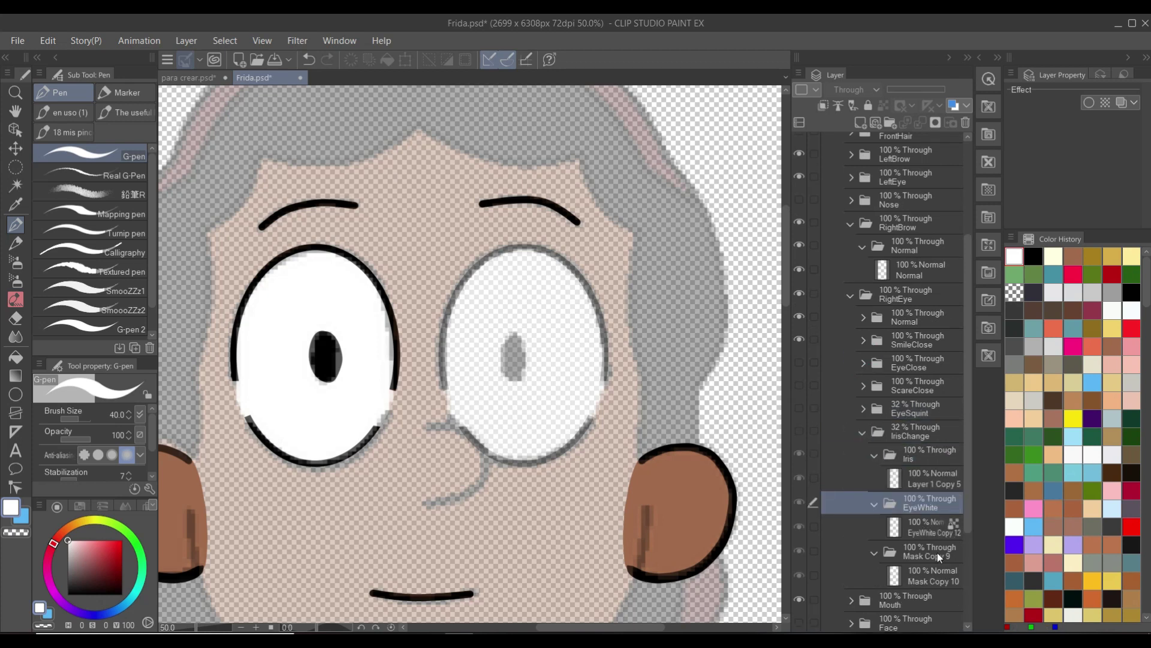
# Rename the Mask Copy 9 folder inside IrisChange as Mask, and collapse the IrisChange and RightEye folders
pyautogui.doubleClick(937, 552)
pyautogui.press('BackSpace')
pyautogui.press('BackSpace')
pyautogui.press('BackSpace')
pyautogui.press('BackSpace')
pyautogui.press('BackSpace')
pyautogui.press('BackSpace')
pyautogui.press('BackSpace')
pyautogui.press('Return')
pyautogui.click(863, 433)
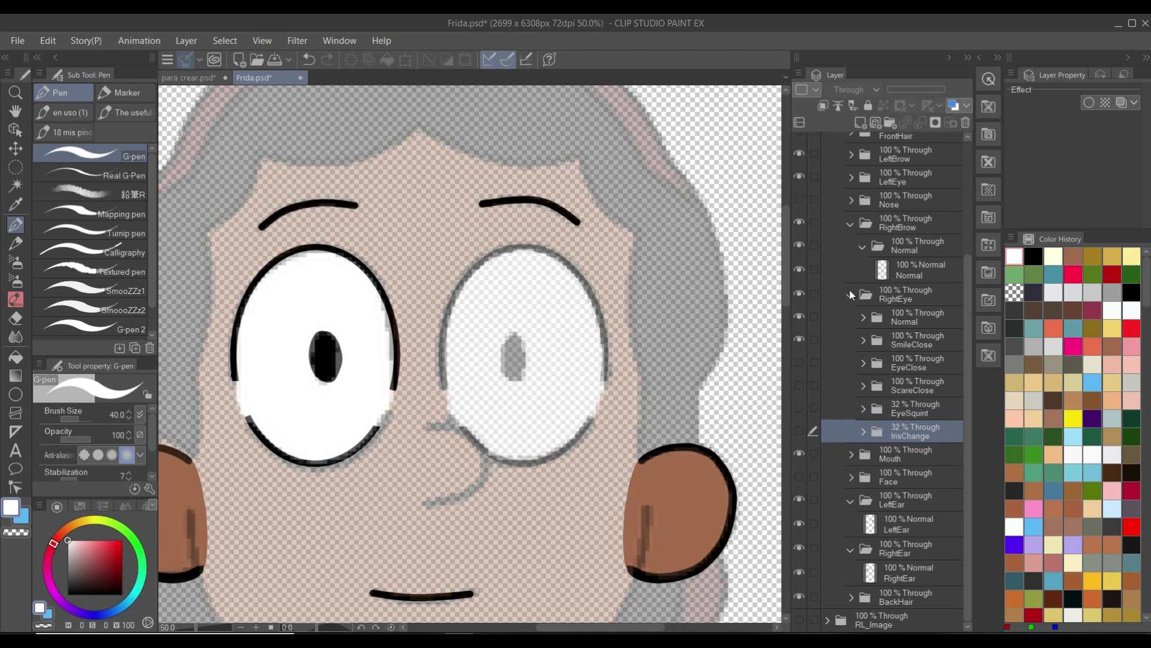
pyautogui.click(850, 293)
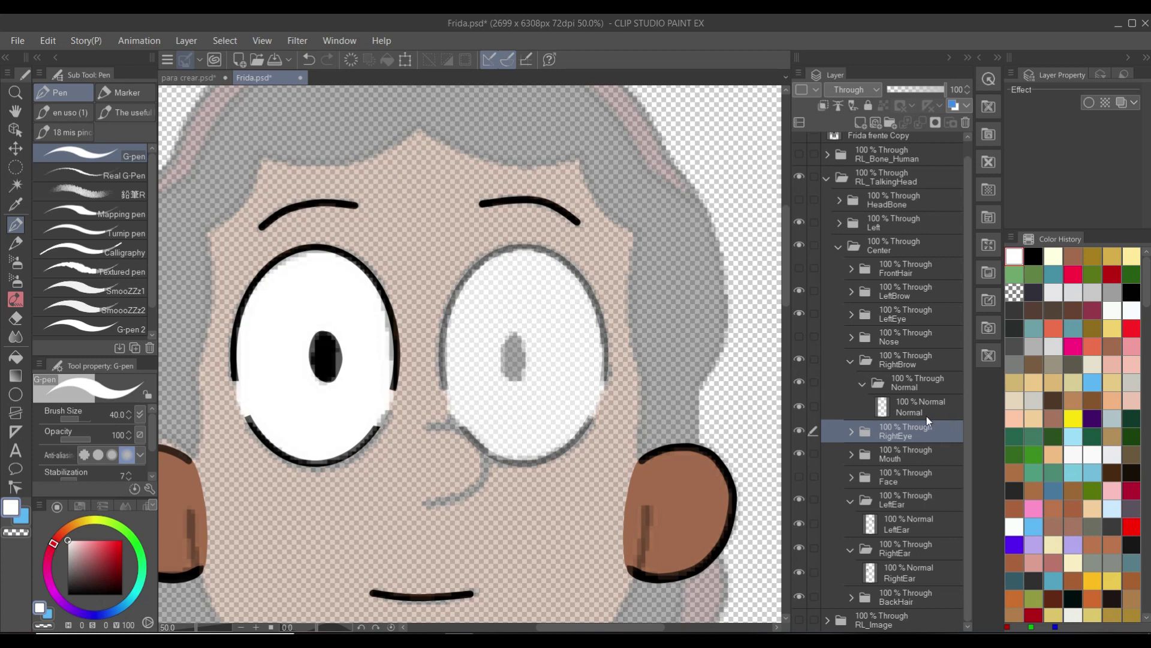
# Select the Normal folder inside LeftEye and set its opacity to 100%
pyautogui.click(16, 129)
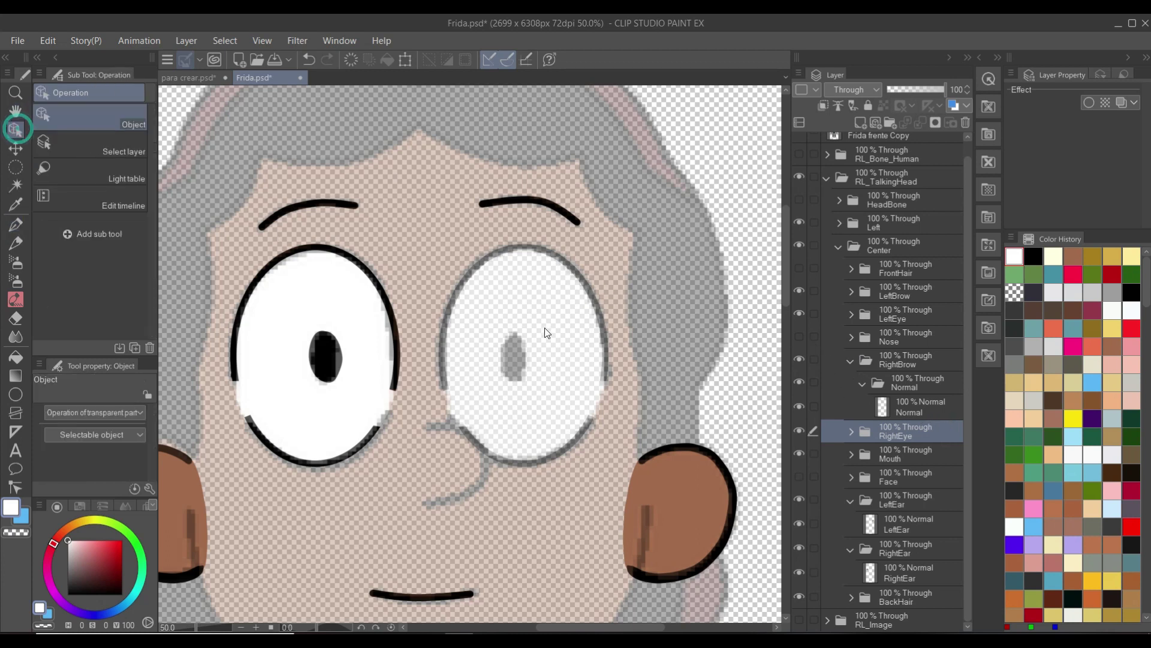
pyautogui.click(543, 318)
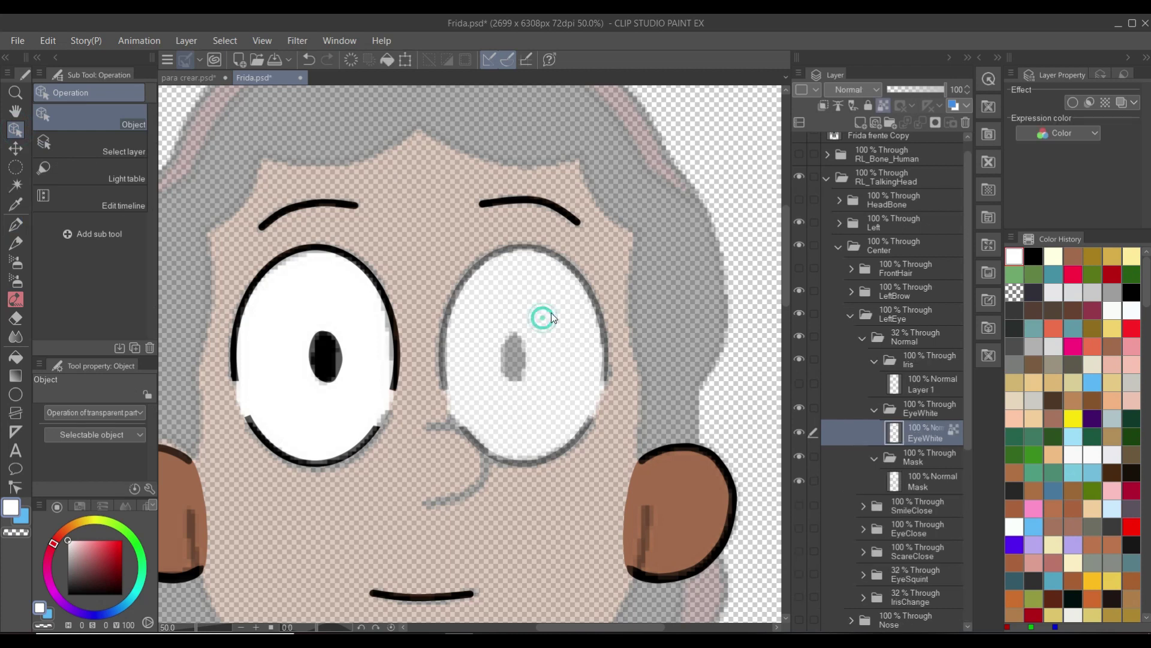
pyautogui.click(918, 342)
pyautogui.click(915, 84)
pyautogui.click(945, 88)
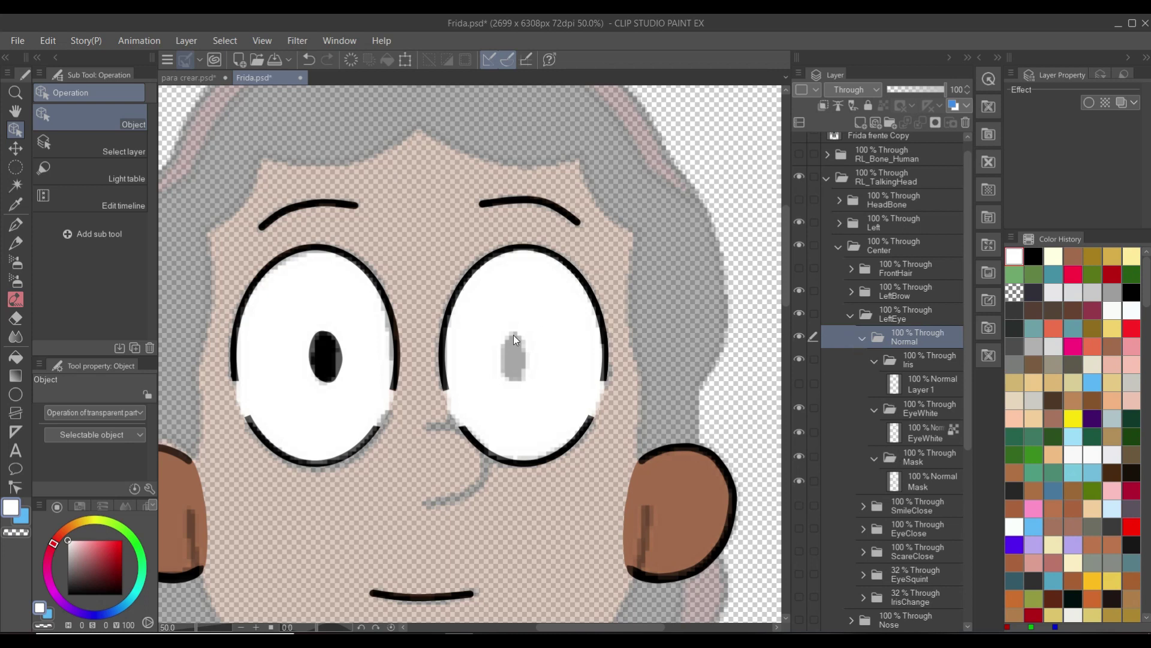
# Make the Layer 1 iris layer visible in LeftEye's Normal folder and collapse LeftEye
pyautogui.click(916, 368)
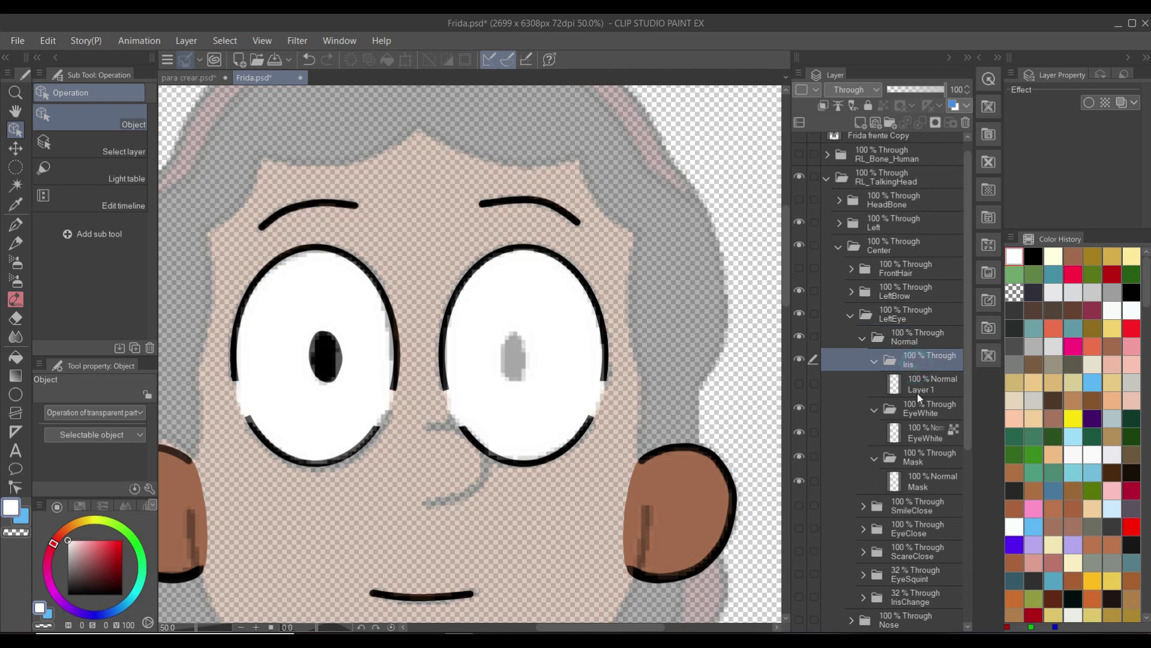
pyautogui.click(517, 351)
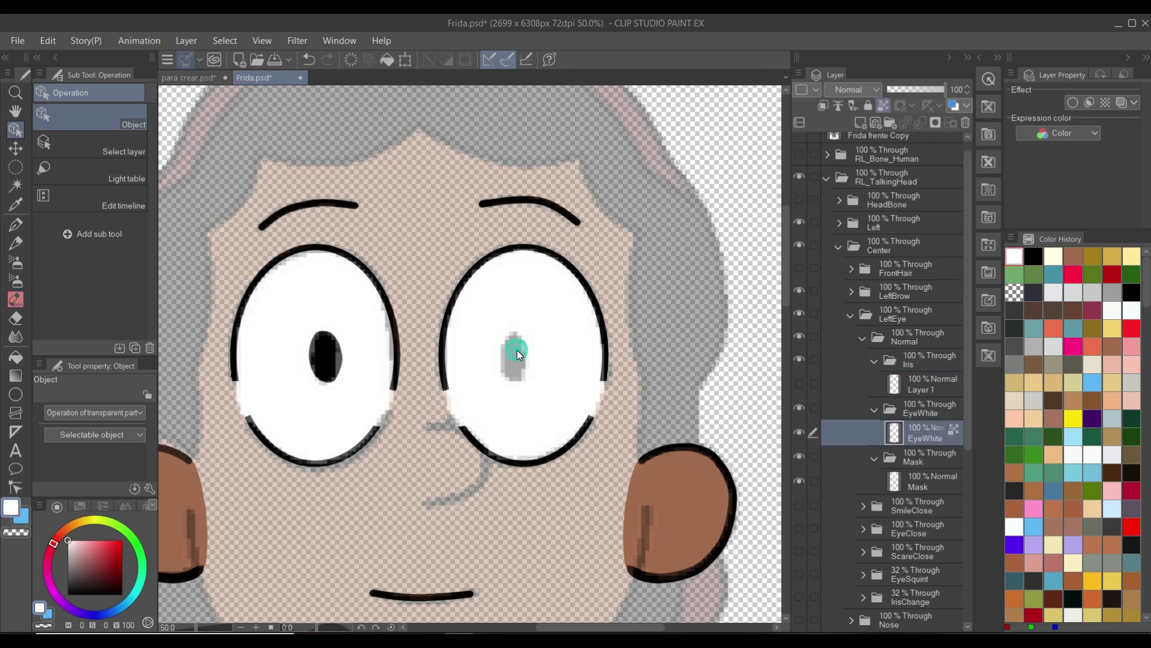
pyautogui.click(910, 408)
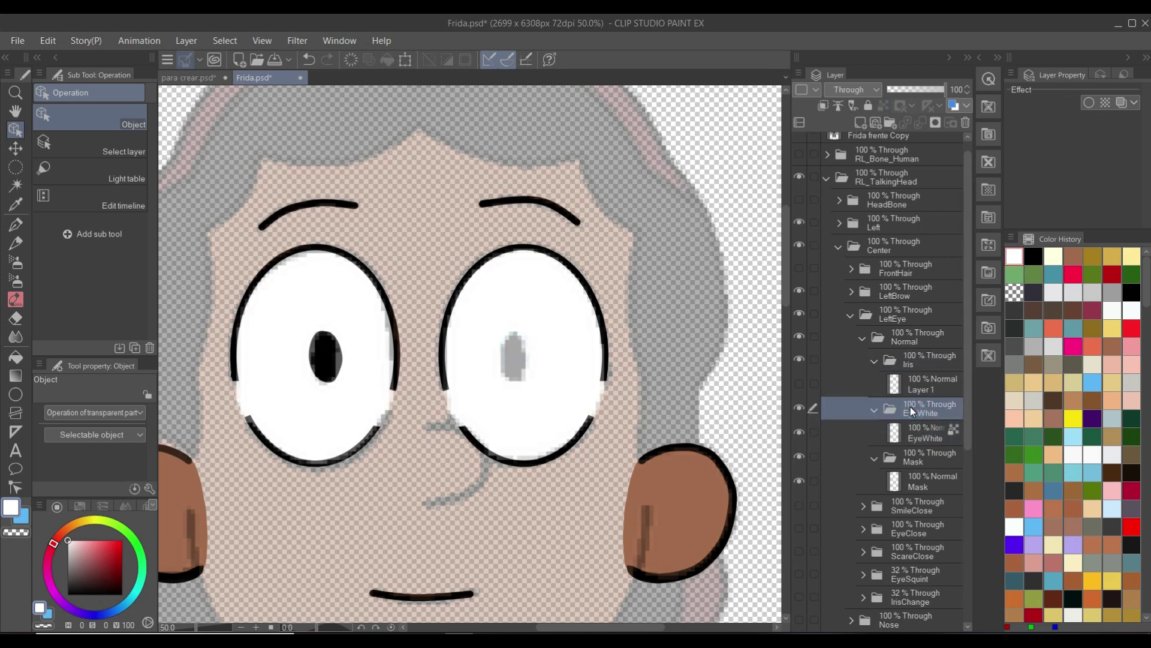
pyautogui.click(514, 358)
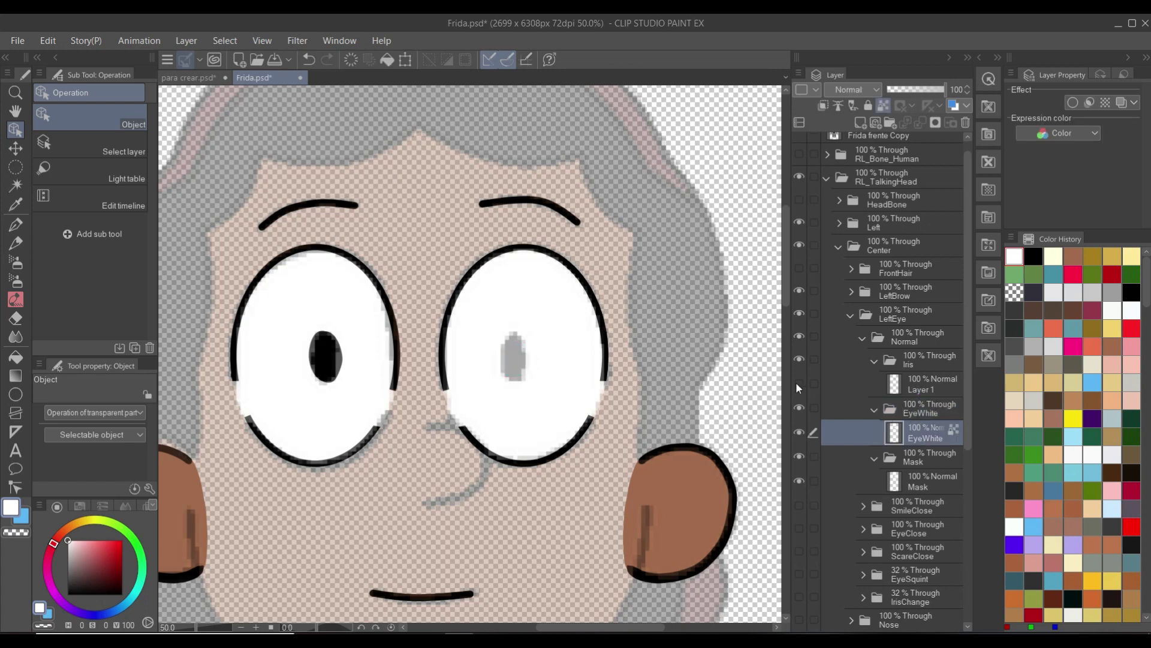
pyautogui.scroll(-4, 502, 278)
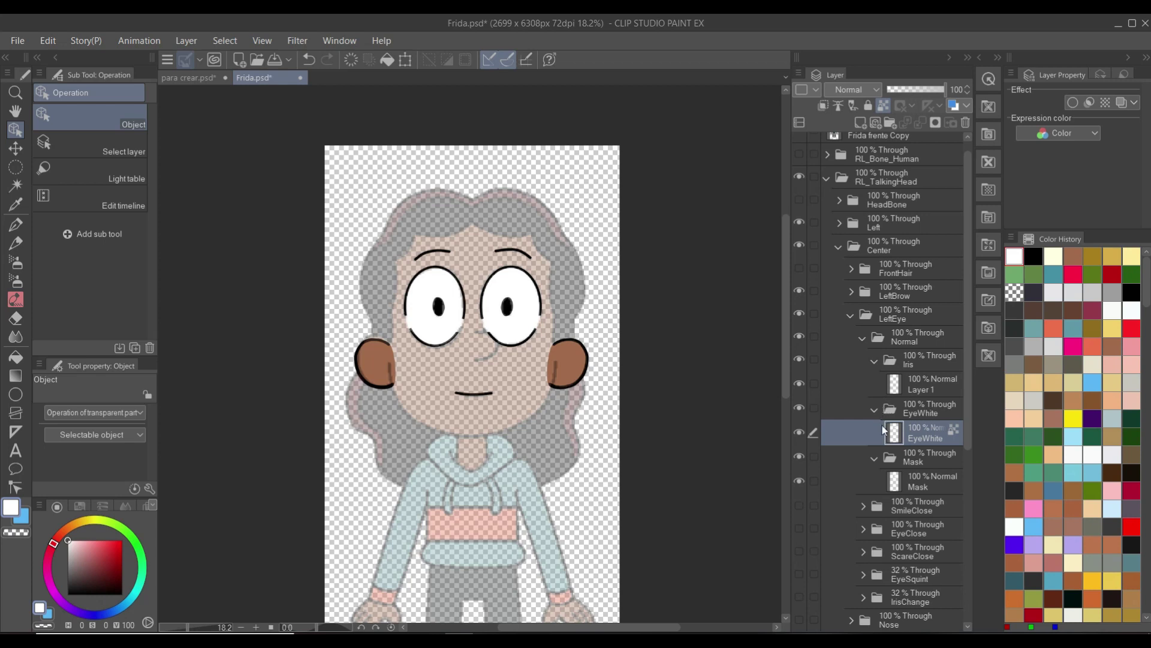
pyautogui.scroll(-2, 815, 513)
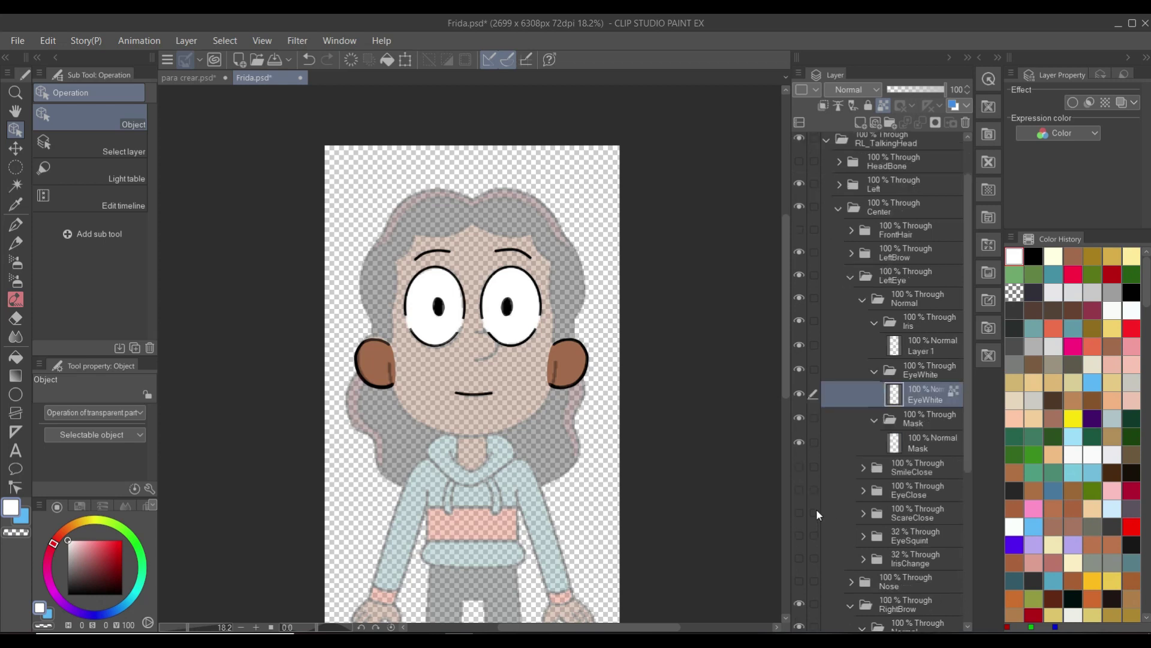
pyautogui.click(851, 278)
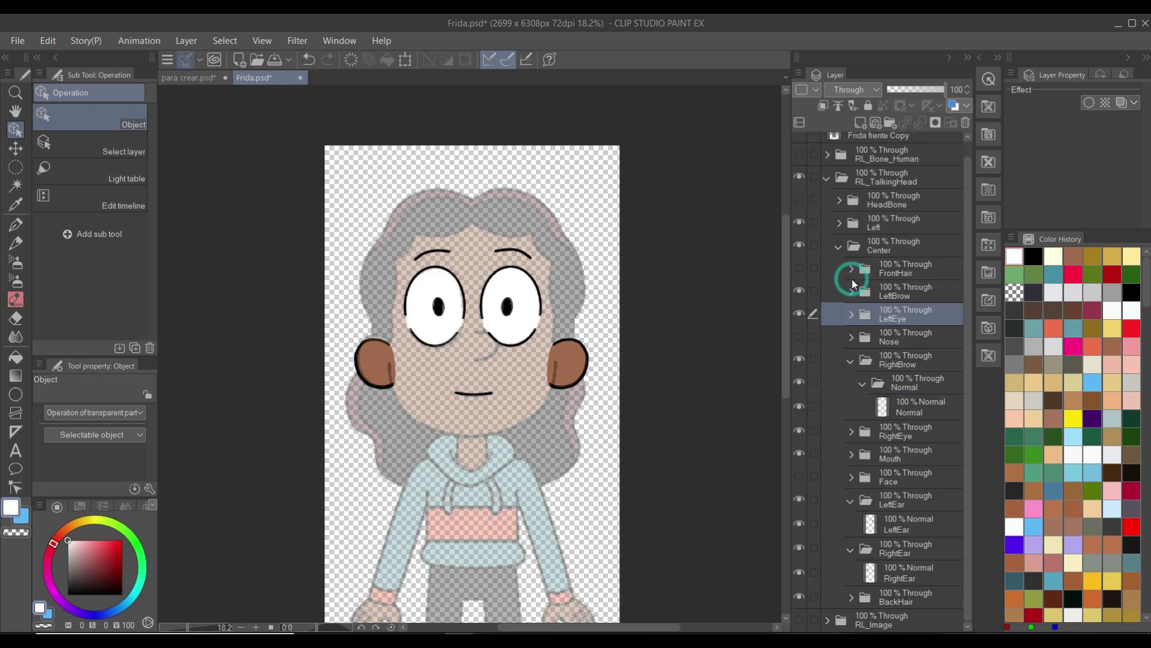
# Show the Nose and Face folders and hide the Frida frente Copy reference layer
pyautogui.click(797, 337)
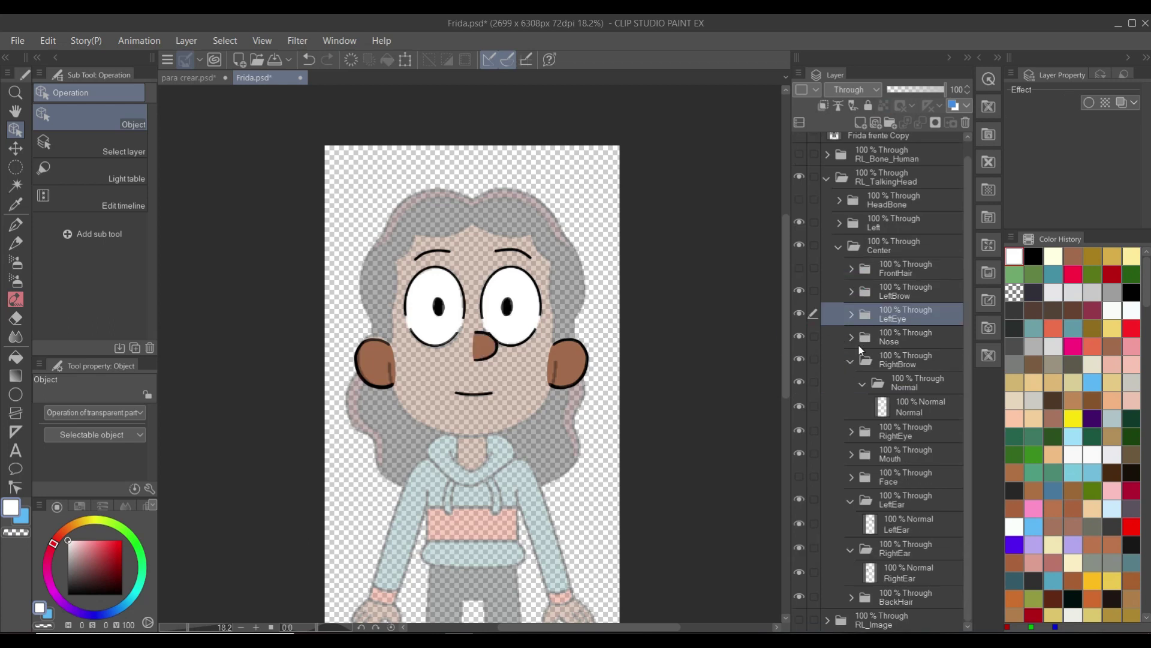
pyautogui.click(801, 476)
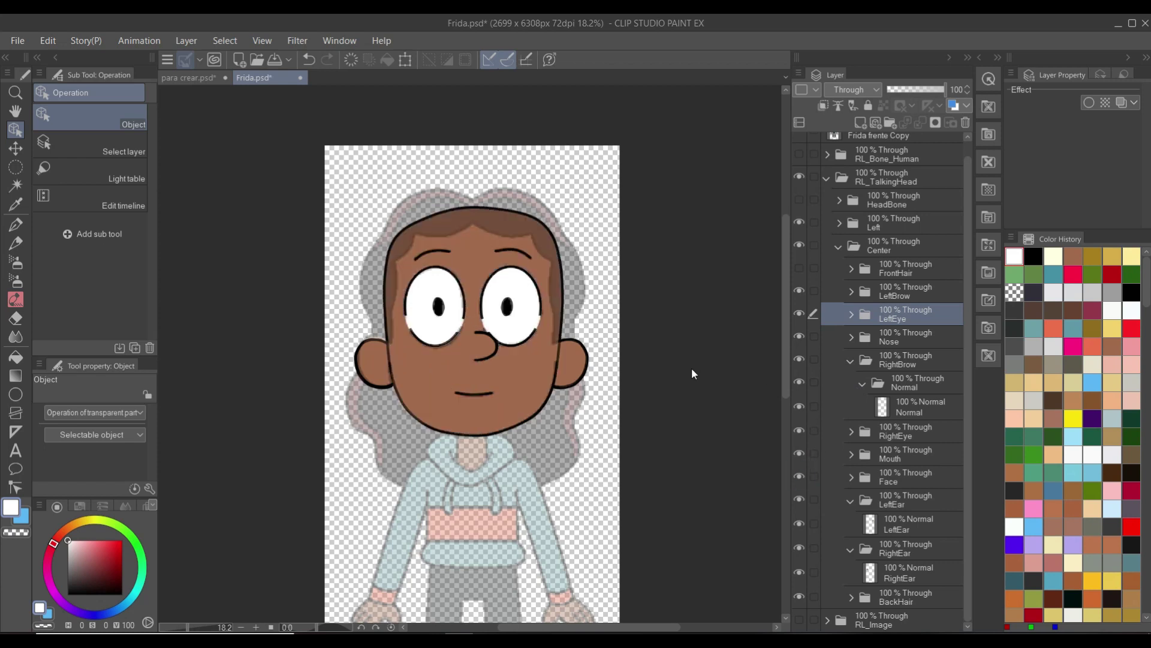
pyautogui.scroll(1, 840, 199)
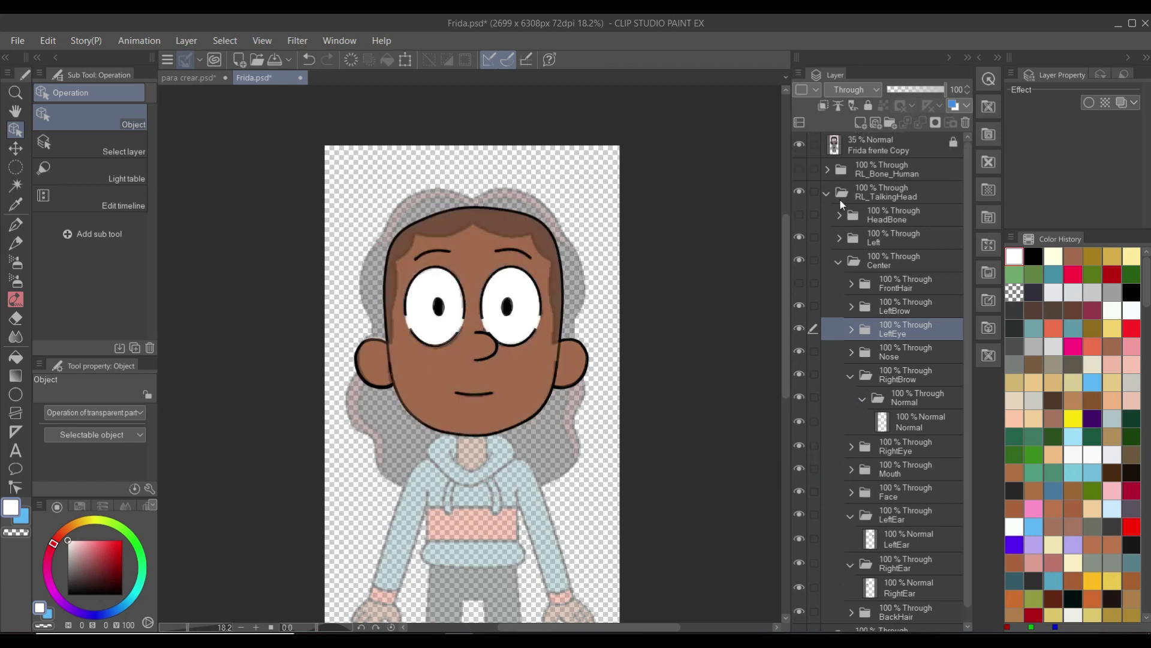
pyautogui.click(801, 144)
pyautogui.scroll(4, 515, 322)
pyautogui.scroll(-3, 519, 316)
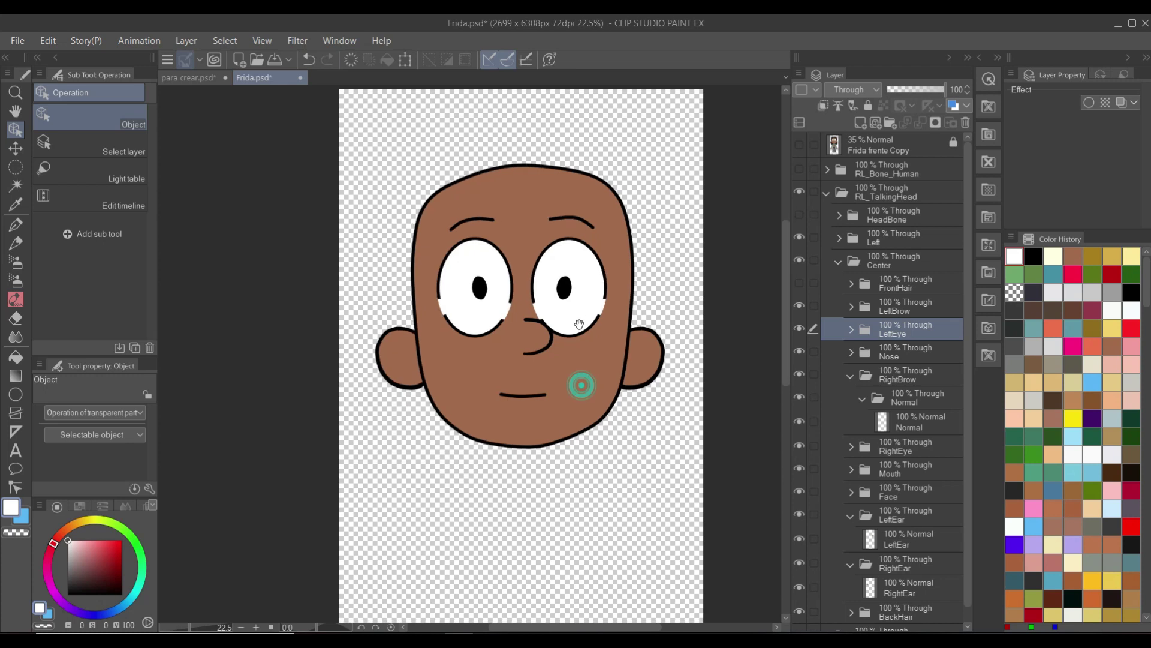
pyautogui.moveTo(578, 324); pyautogui.dragTo(580, 373)
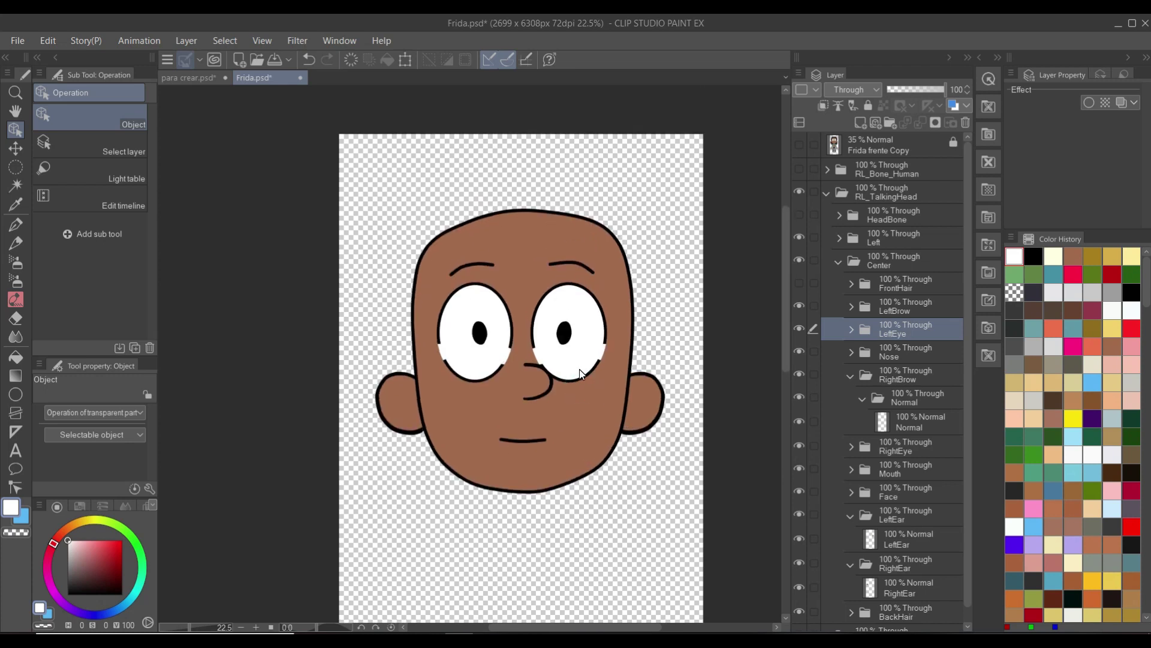
pyautogui.scroll(-1, 580, 373)
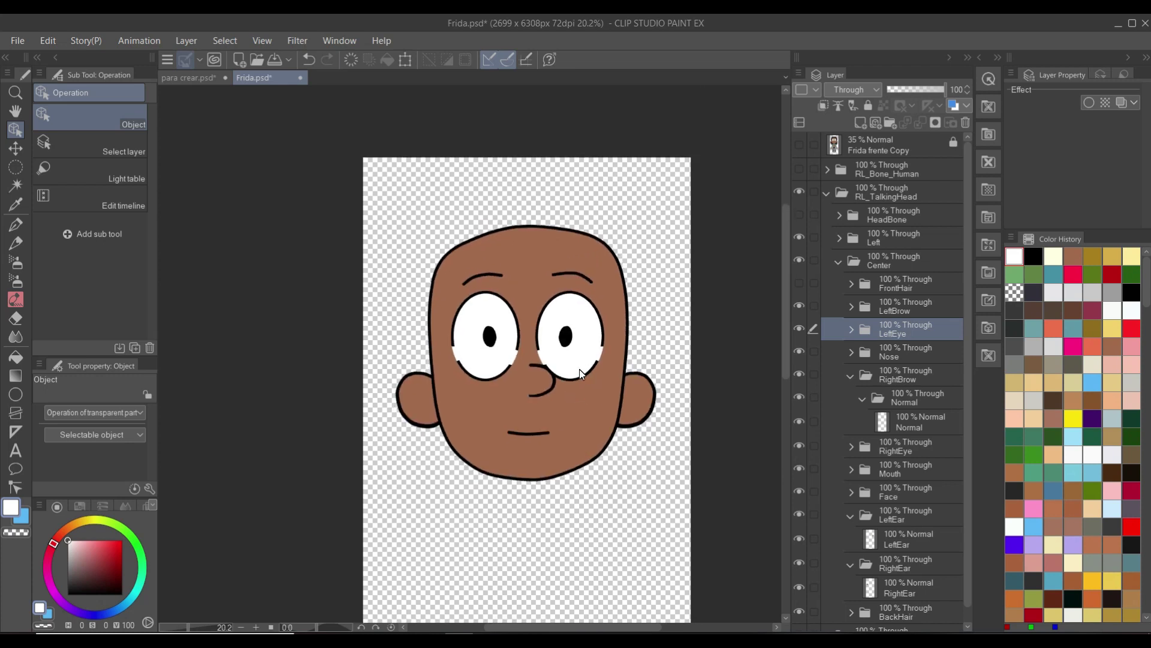
# Show the FrontHair folder and add a raster layer with a vector layer above it inside the folder
pyautogui.click(799, 172)
pyautogui.click(888, 283)
pyautogui.click(800, 284)
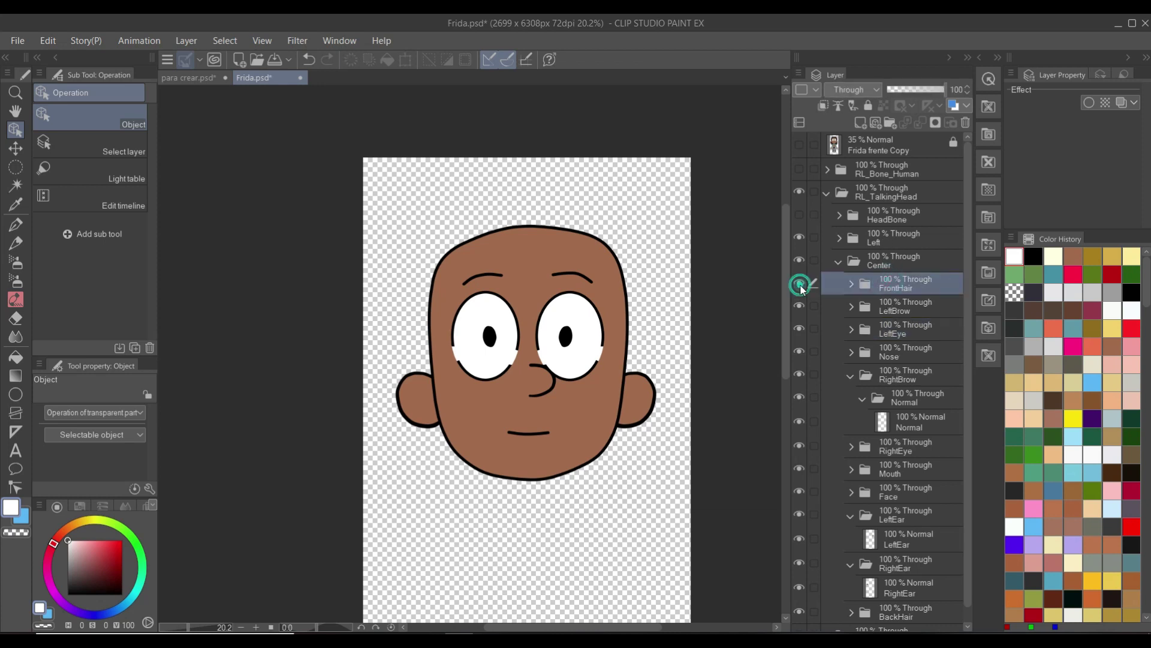
pyautogui.click(800, 284)
pyautogui.click(799, 284)
pyautogui.click(851, 283)
pyautogui.click(859, 123)
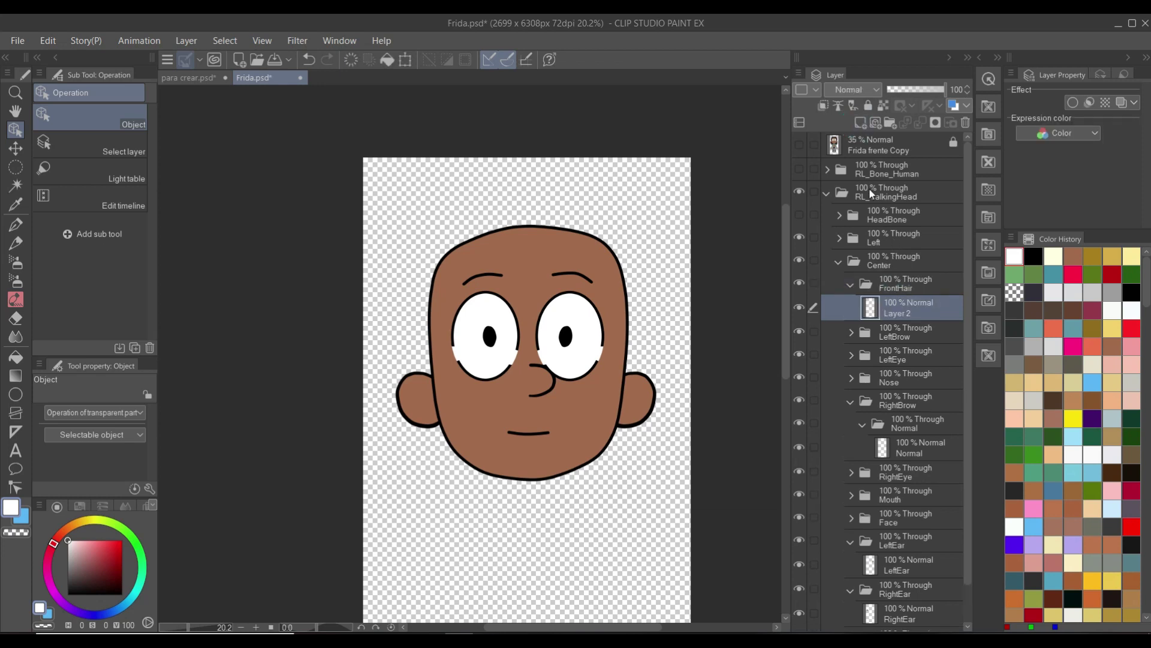
pyautogui.click(875, 123)
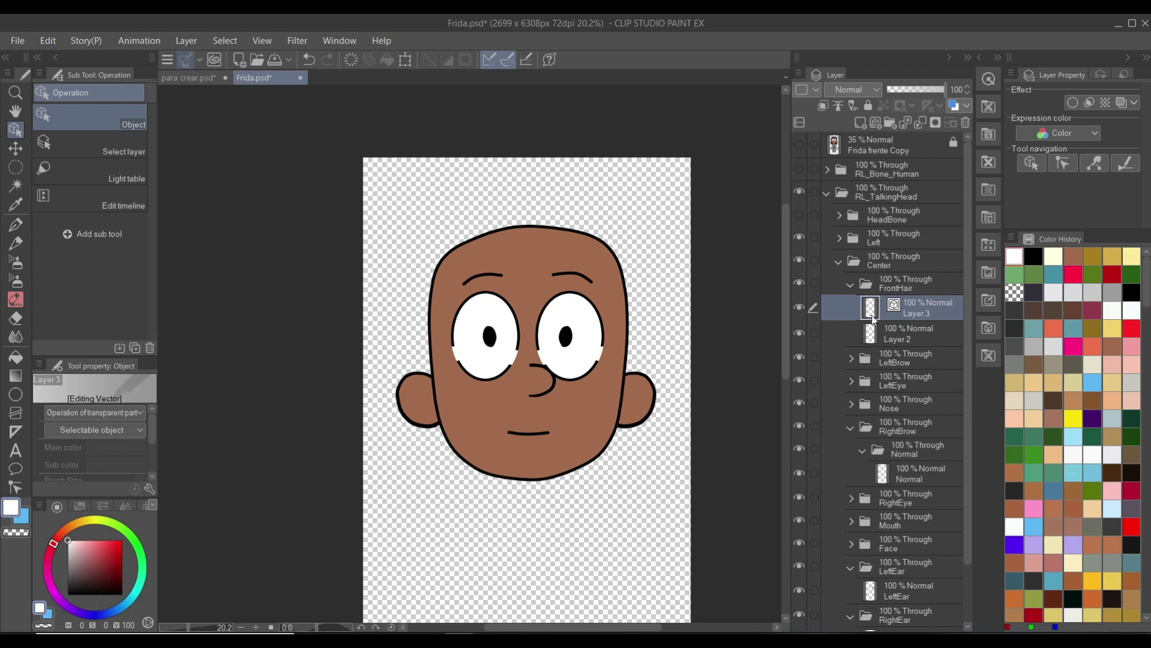
# Show the Frida frente Copy reference layer again over the head
pyautogui.click(804, 147)
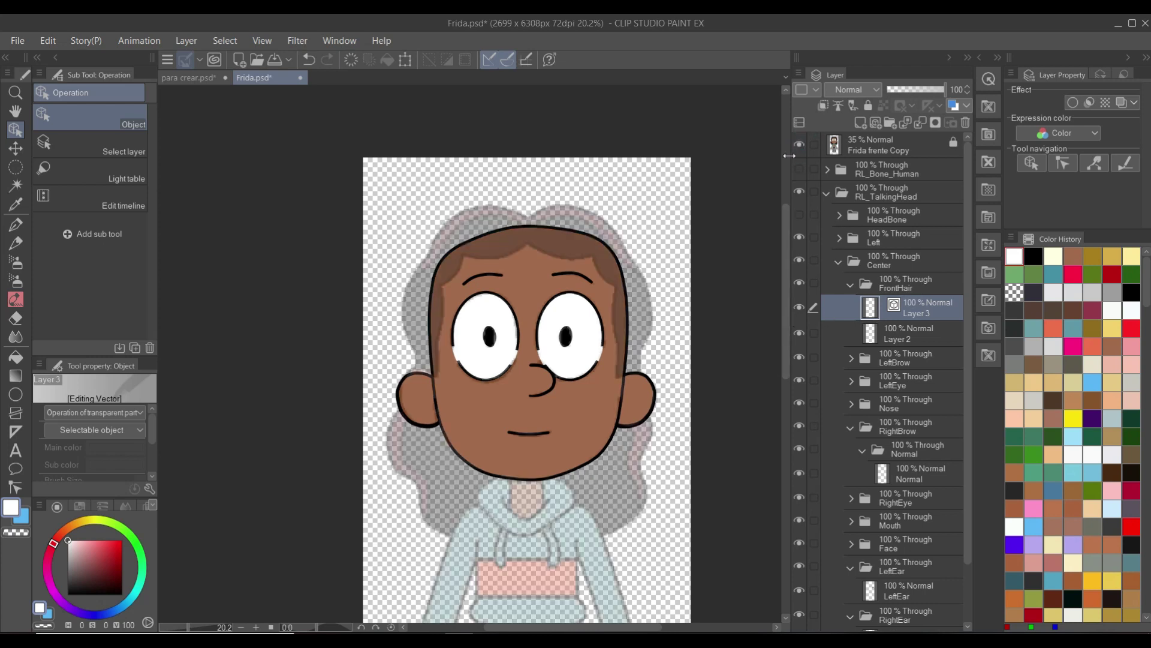
pyautogui.scroll(3, 560, 323)
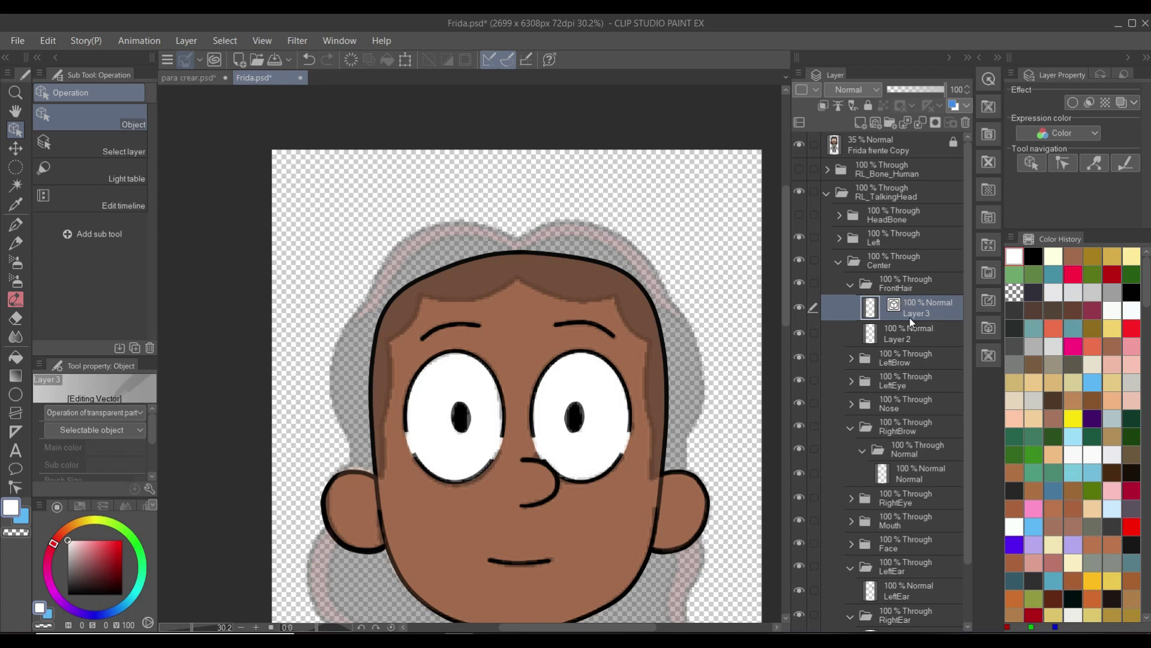
pyautogui.click(1054, 256)
pyautogui.scroll(3, 556, 315)
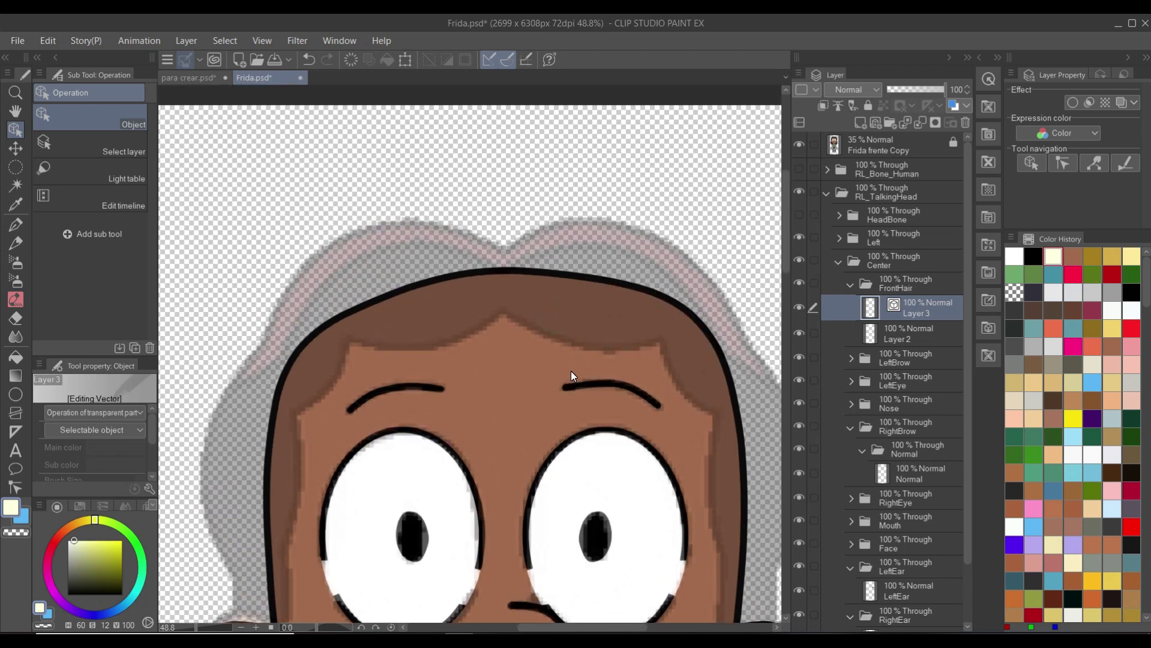
pyautogui.moveTo(390, 343); pyautogui.dragTo(358, 282)
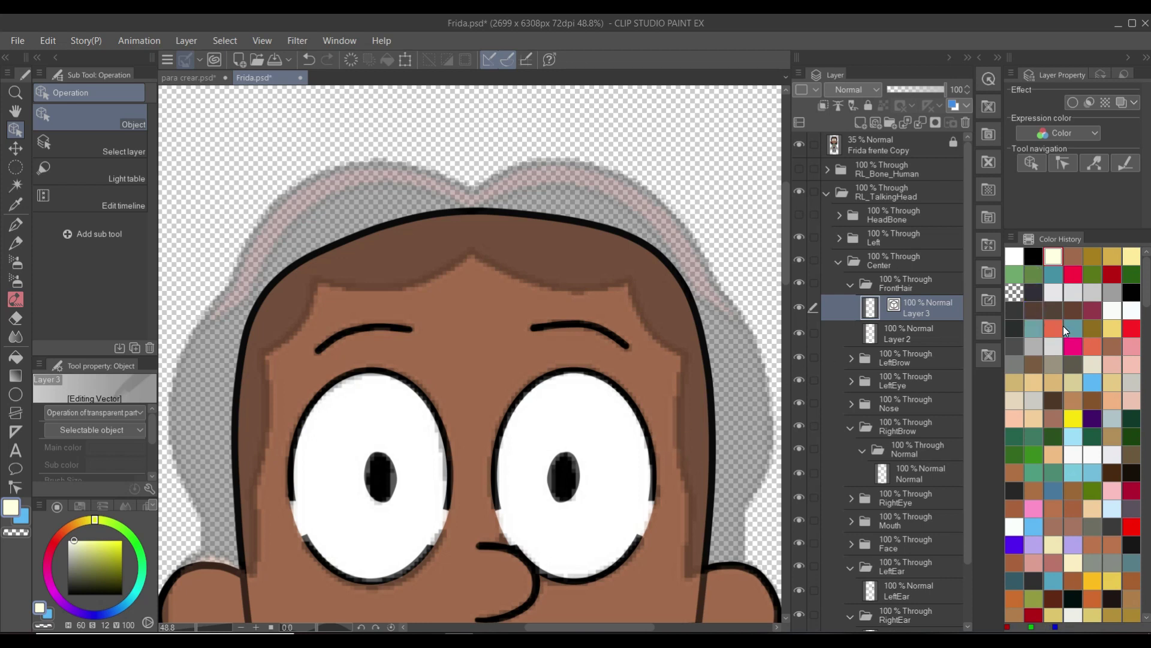
# Choose the G-pen with black as the drawing colour and undo the trial strokes across the face
pyautogui.click(1033, 257)
pyautogui.press('p')
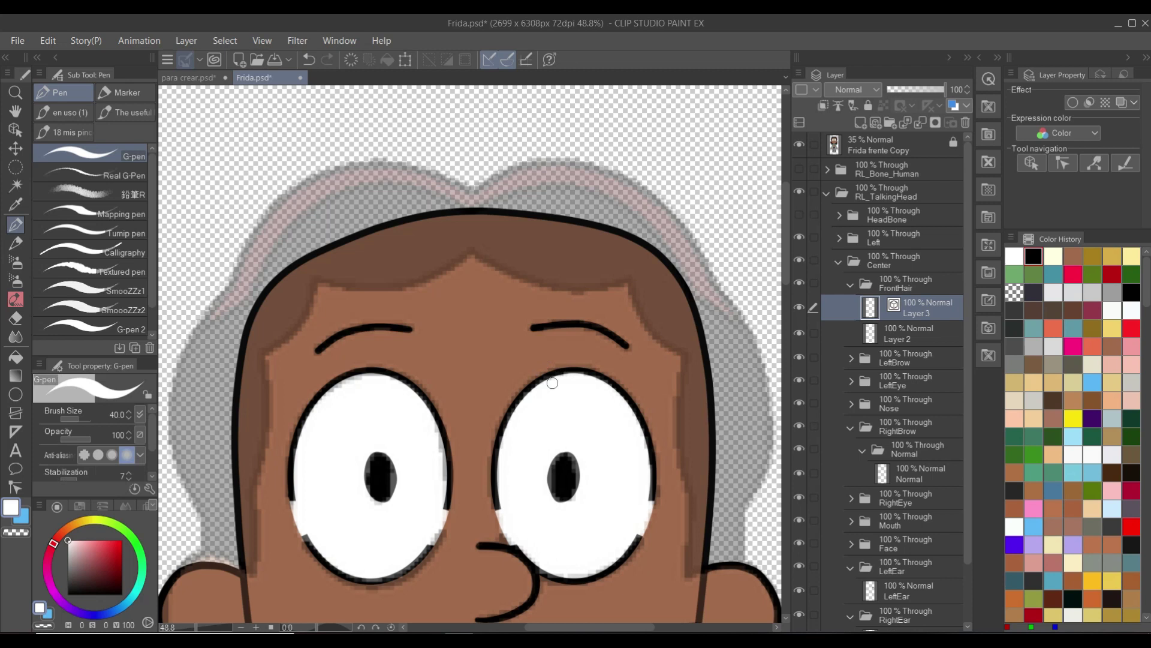
pyautogui.moveTo(544, 342); pyautogui.dragTo(438, 414)
pyautogui.hotkey('ctrl', 'z')
pyautogui.click(1033, 256)
pyautogui.moveTo(555, 364); pyautogui.dragTo(396, 421)
pyautogui.hotkey('ctrl', 'z')
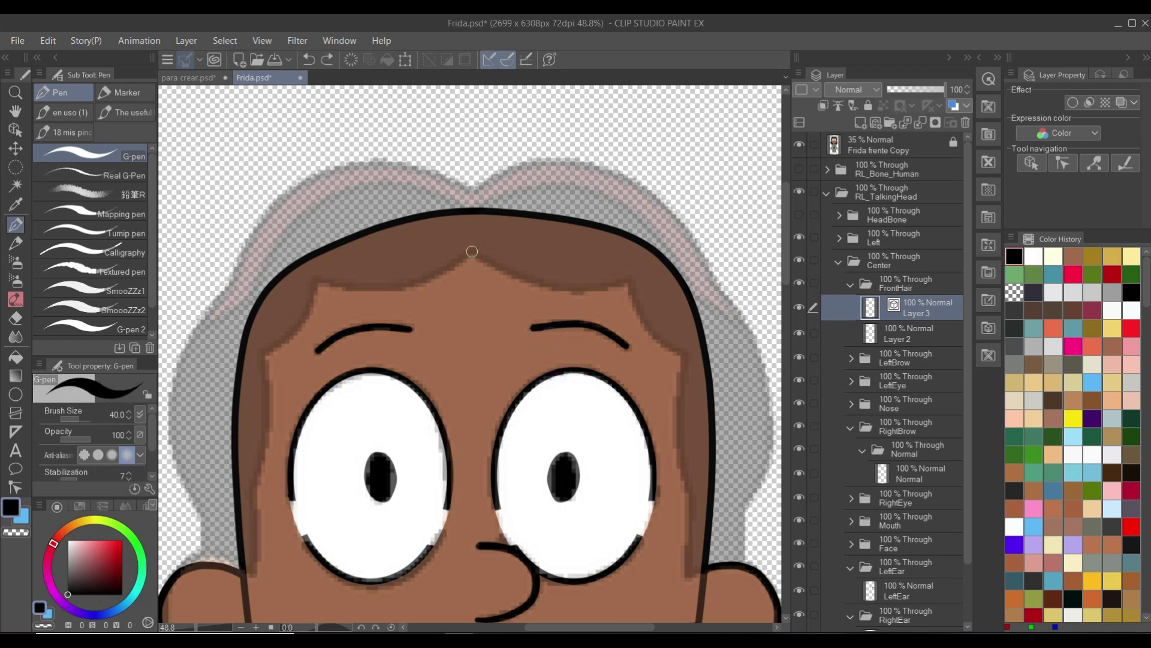
# Trace the closed outline of one half of the front hair over the reference with the G-pen on Layer 3
pyautogui.moveTo(471, 250)
pyautogui.mouseDown()
pyautogui.moveTo(414, 280)
pyautogui.moveTo(350, 290)
pyautogui.moveTo(313, 278)
pyautogui.mouseUp()
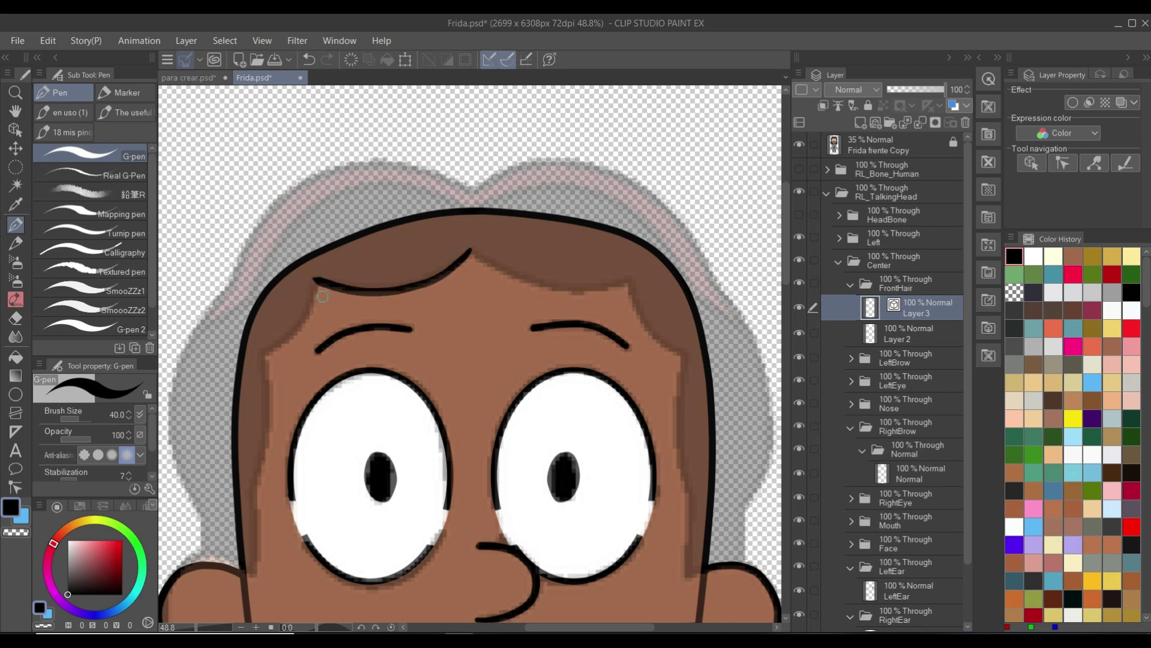
pyautogui.moveTo(316, 279)
pyautogui.mouseDown()
pyautogui.moveTo(301, 327)
pyautogui.moveTo(258, 353)
pyautogui.moveTo(244, 342)
pyautogui.moveTo(245, 241)
pyautogui.mouseUp()
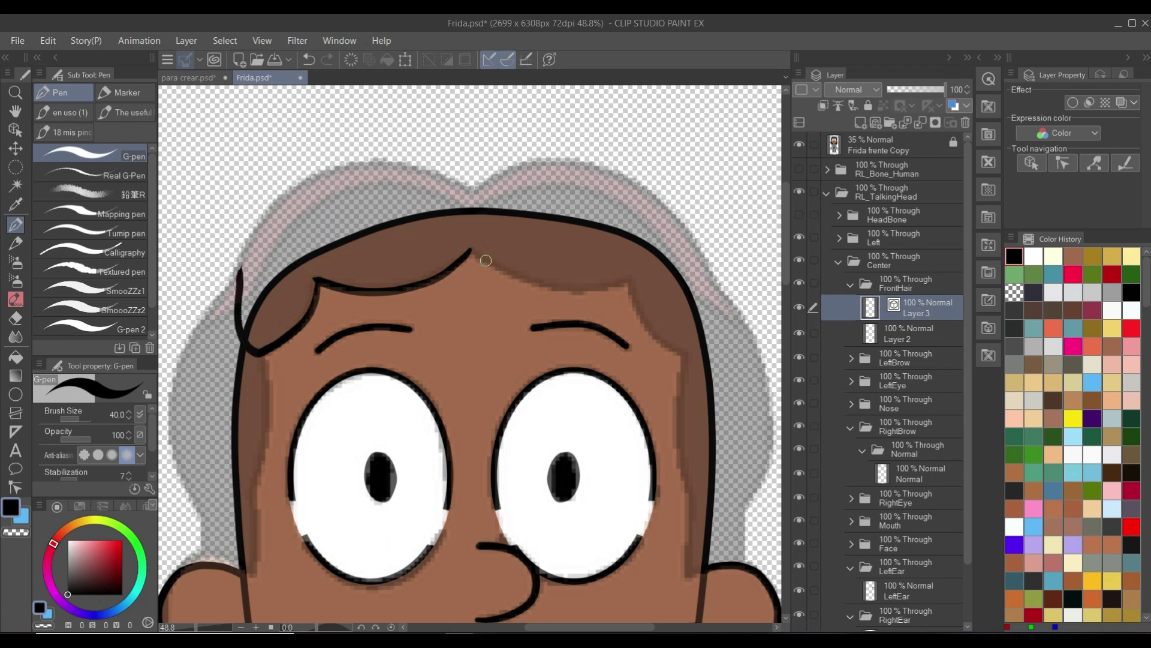
pyautogui.moveTo(470, 255)
pyautogui.mouseDown()
pyautogui.moveTo(479, 209)
pyautogui.moveTo(462, 181)
pyautogui.moveTo(371, 165)
pyautogui.moveTo(288, 198)
pyautogui.moveTo(239, 274)
pyautogui.mouseUp()
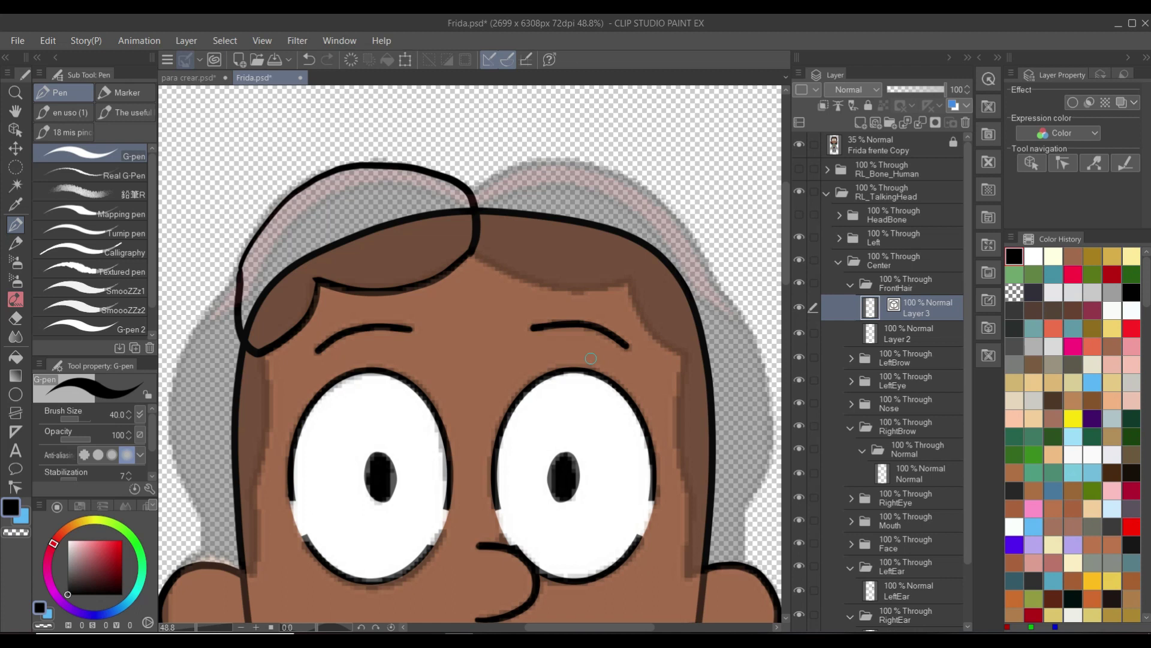
# Hide the Frida frente Copy reference layer and the NSFace folder so the hair outline stands alone
pyautogui.click(801, 144)
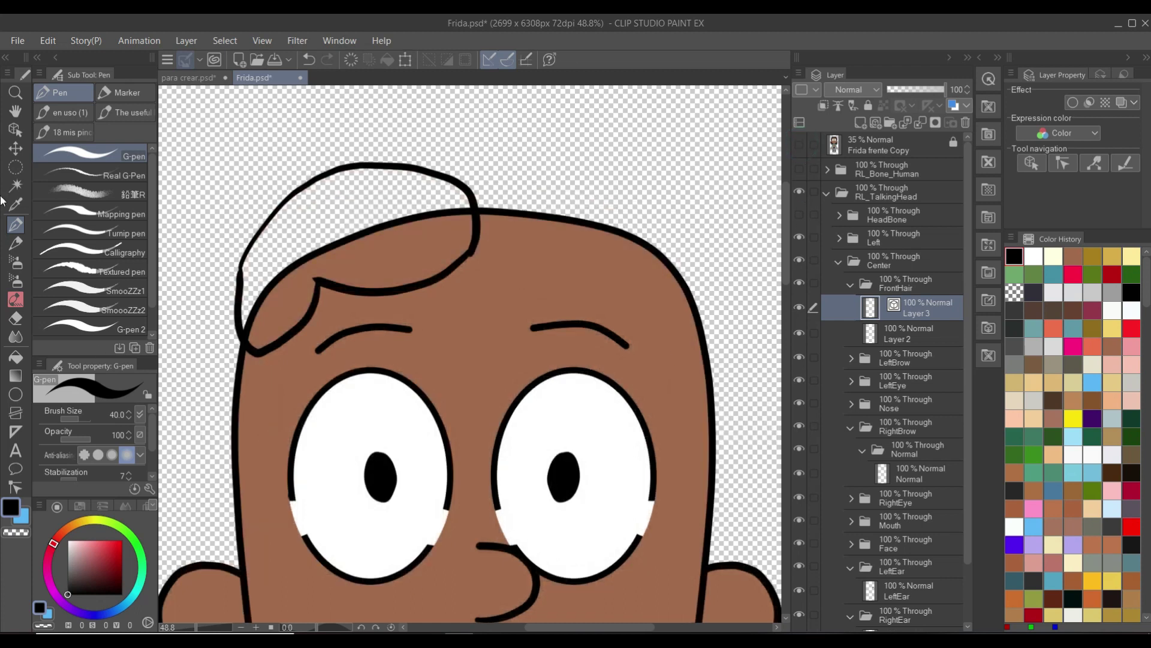
pyautogui.click(15, 129)
pyautogui.click(470, 303)
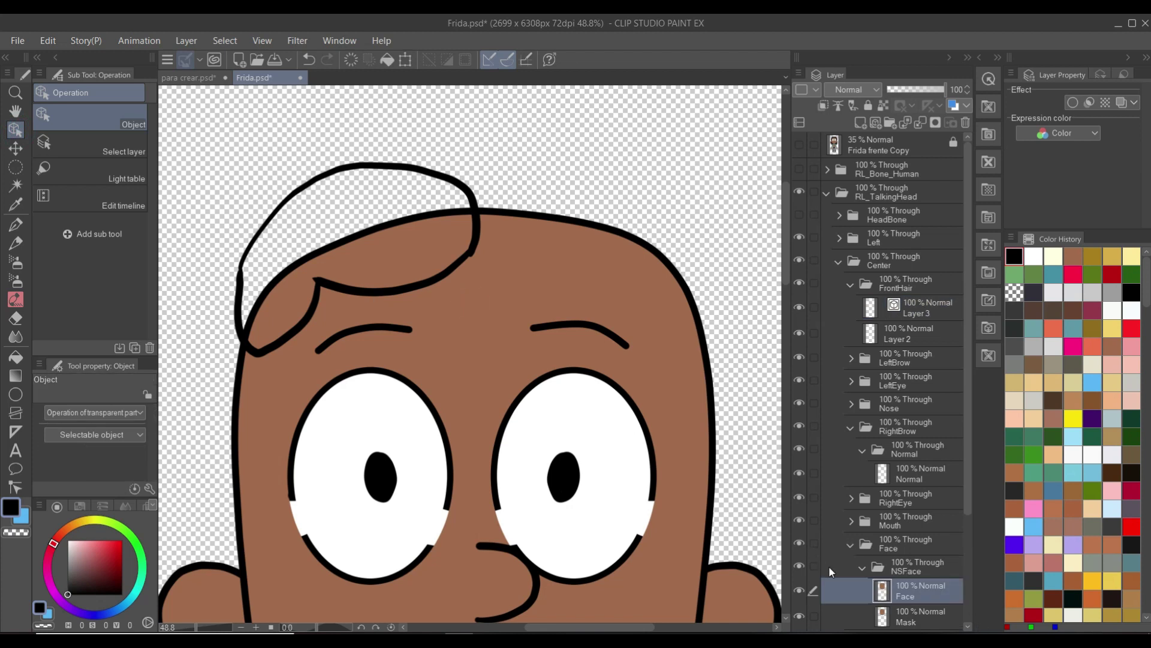
pyautogui.click(800, 567)
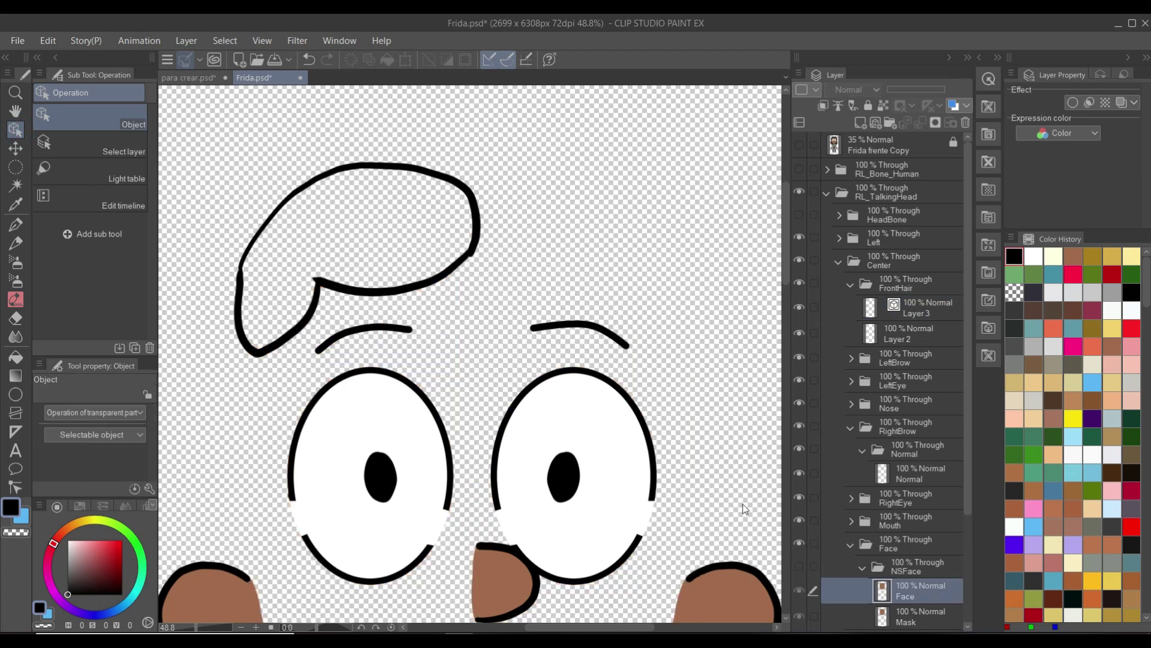
# Fill the outlined hair shape with black on Layer 2 and merge the outline layer down into it
pyautogui.click(905, 334)
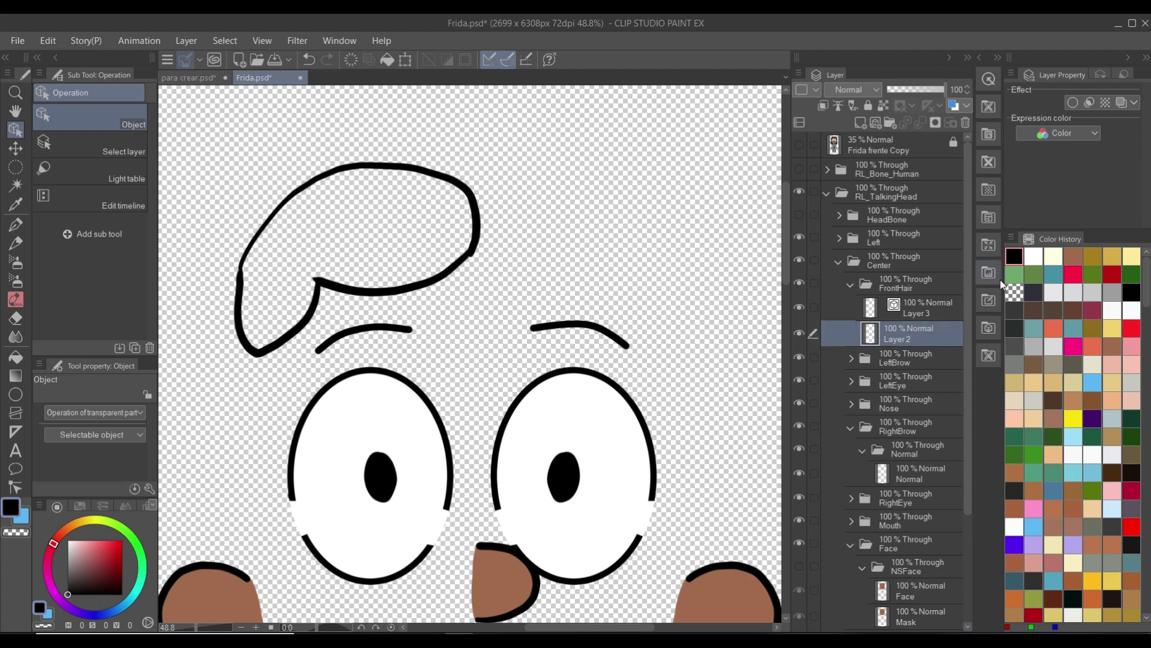
pyautogui.press('g')
pyautogui.click(432, 240)
pyautogui.scroll(-3, 291, 265)
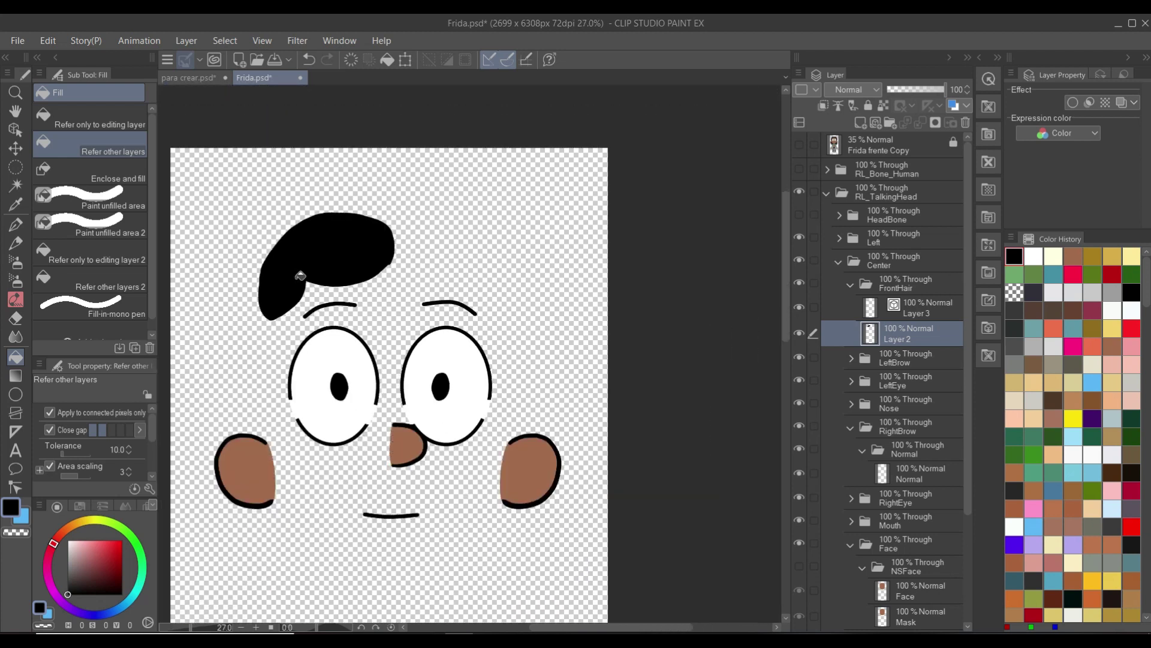
pyautogui.moveTo(357, 347); pyautogui.dragTo(373, 365)
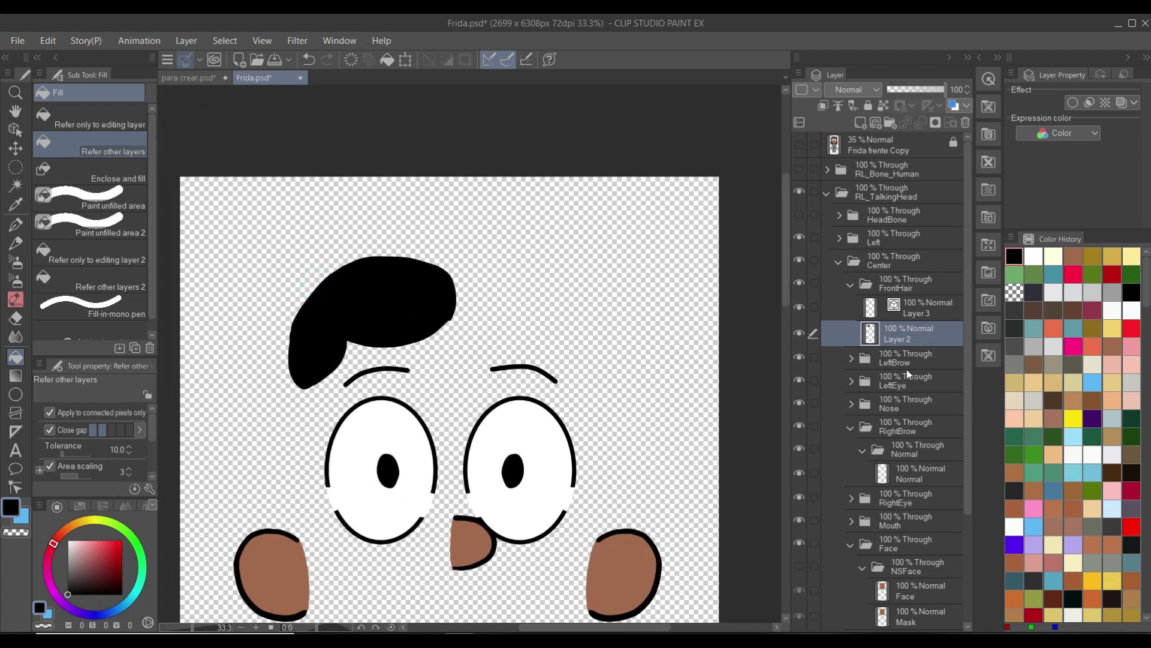
pyautogui.click(917, 314)
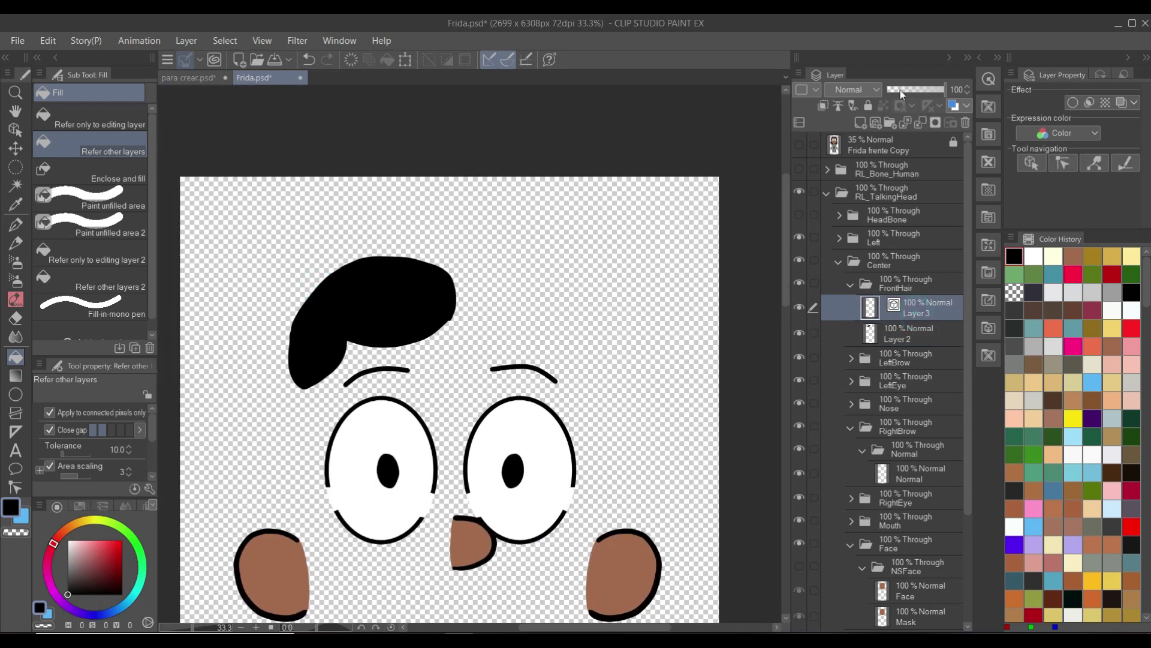
pyautogui.click(922, 124)
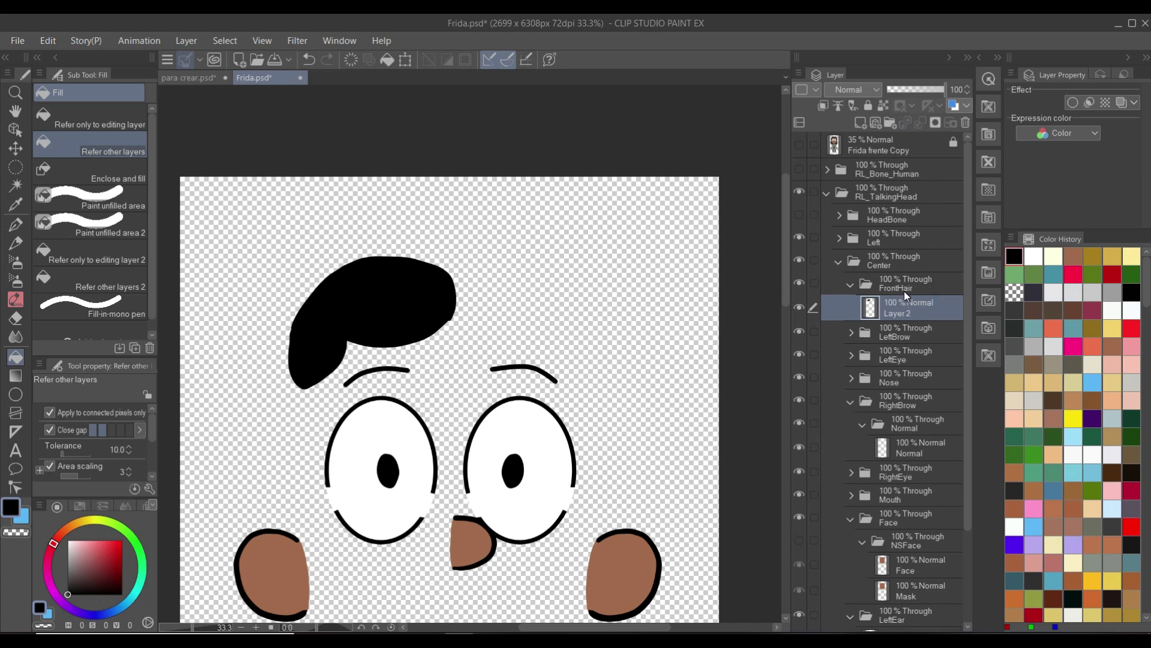
# Duplicate the FrontHair folder and rename the copy as FrontHair_2
pyautogui.click(906, 289)
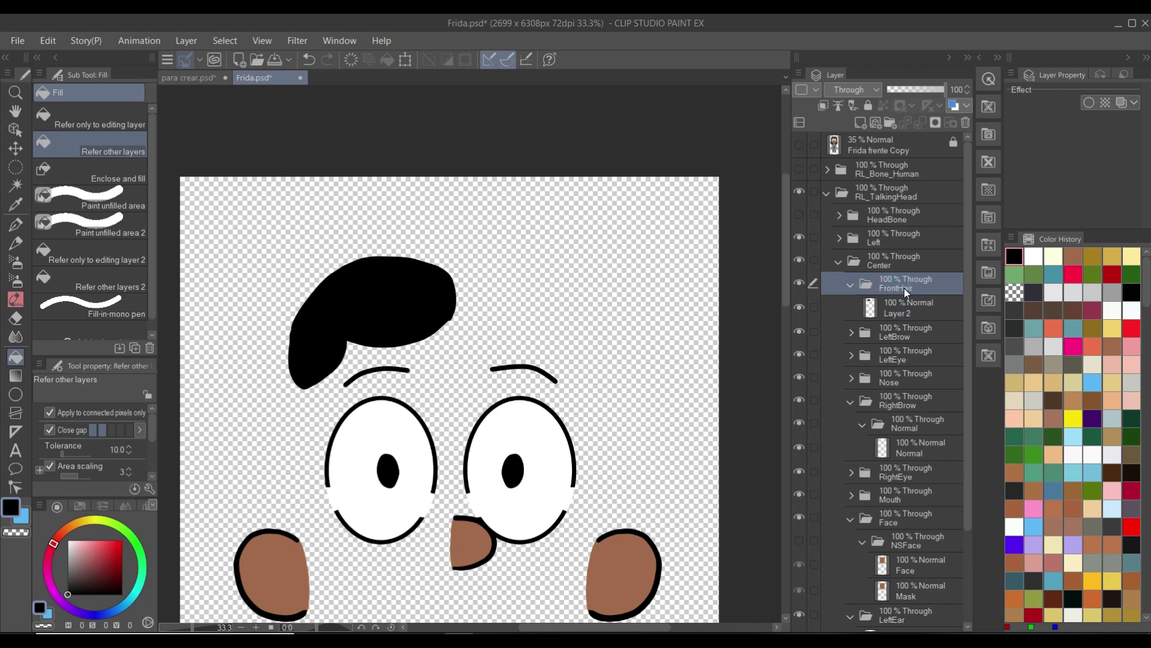
pyautogui.rightClick(909, 287)
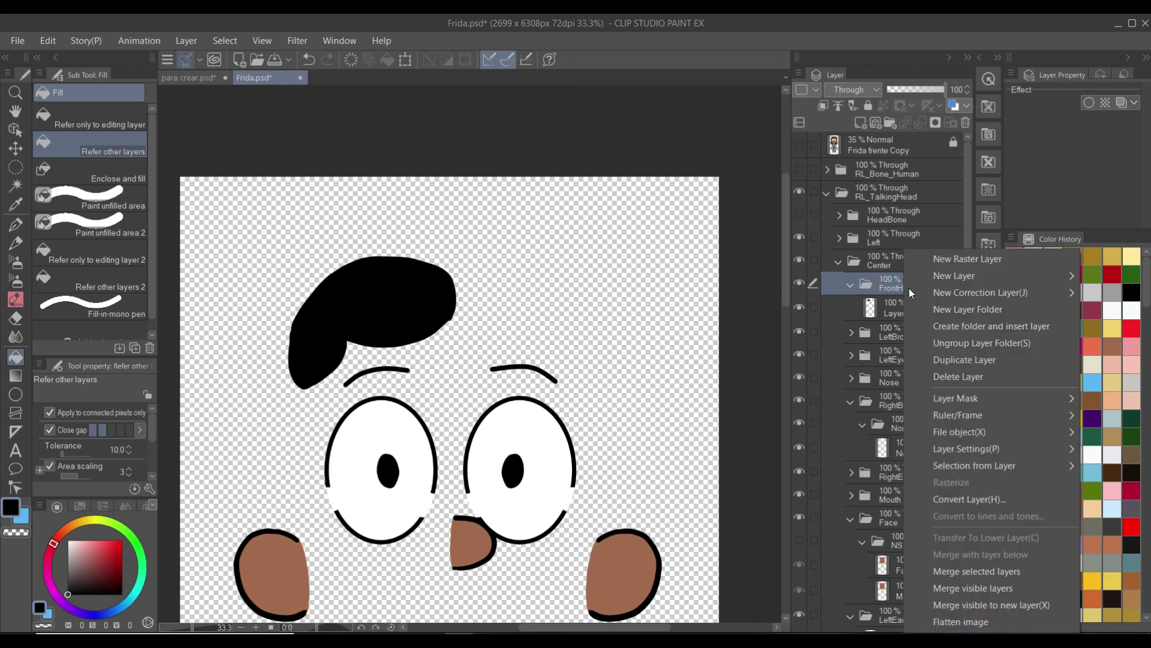
pyautogui.click(972, 363)
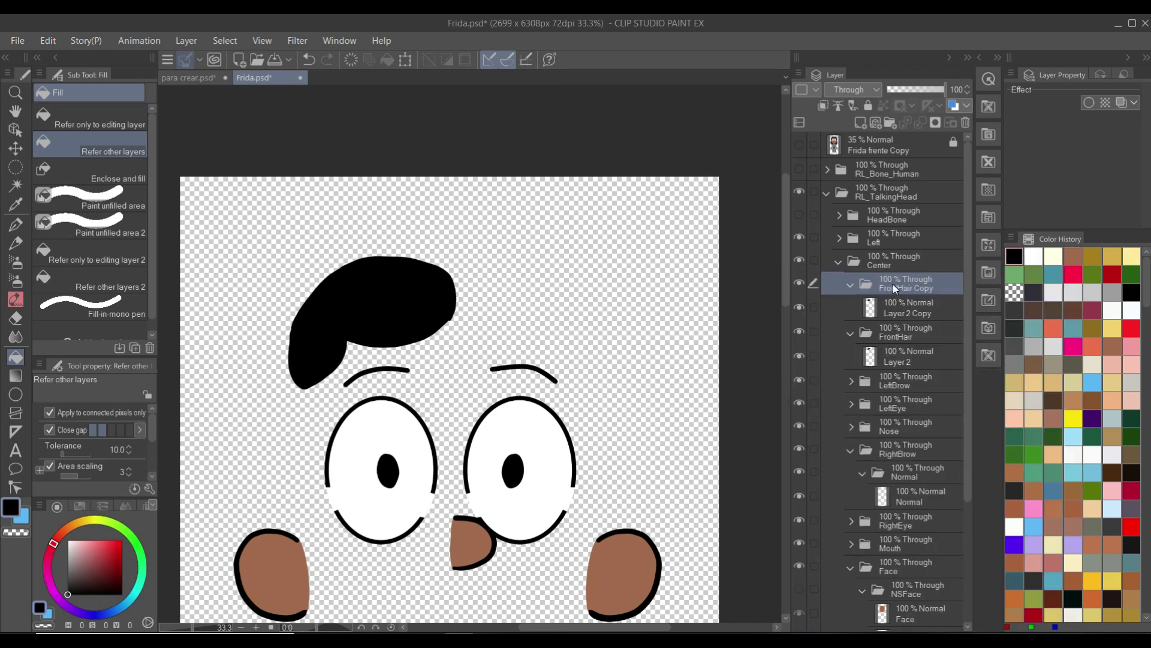
pyautogui.doubleClick(929, 286)
pyautogui.press('Return')
# Show the reference layer, then flip FrontHair_2 horizontally and place it over the other half of the front hair
pyautogui.click(800, 145)
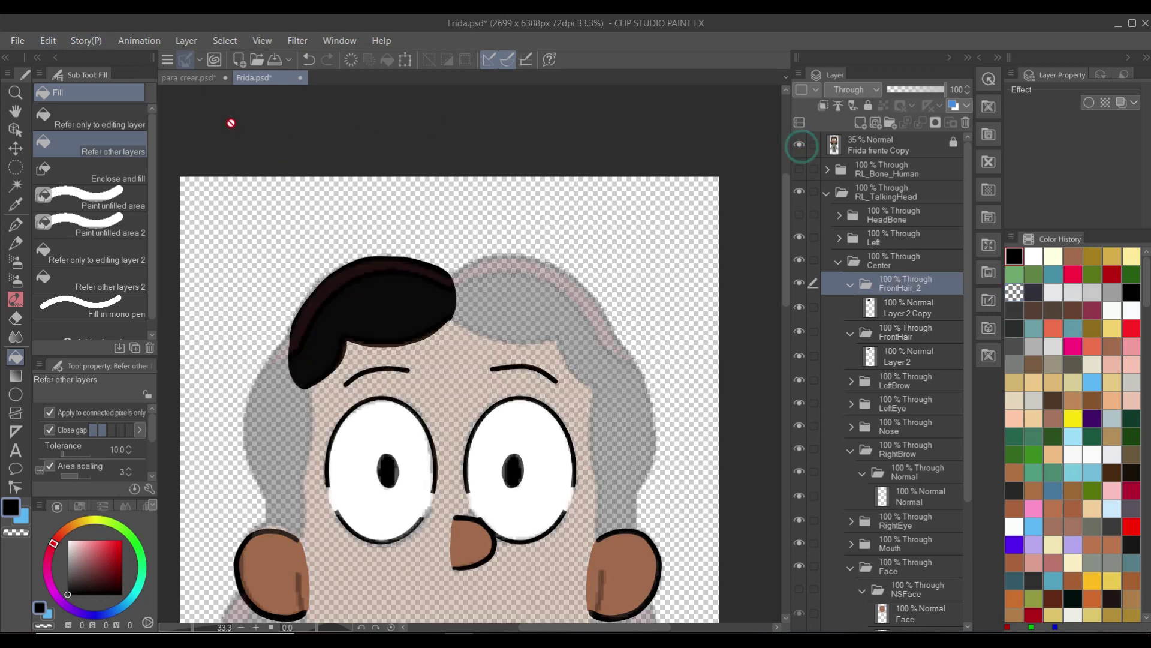
pyautogui.click(42, 41)
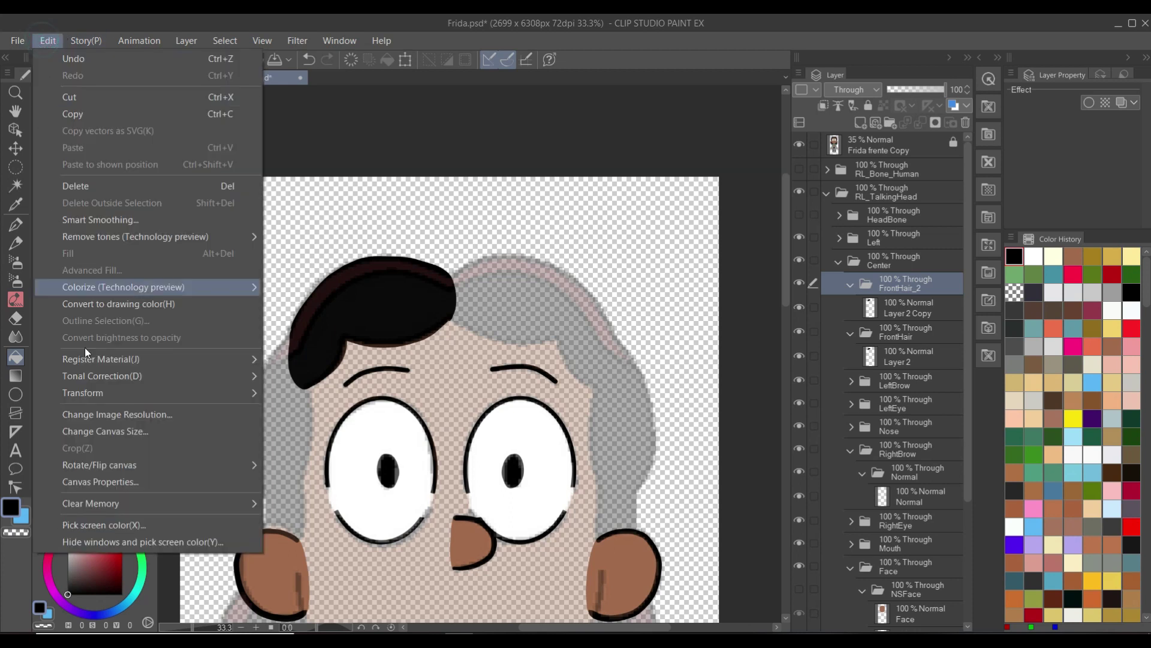
pyautogui.click(108, 393)
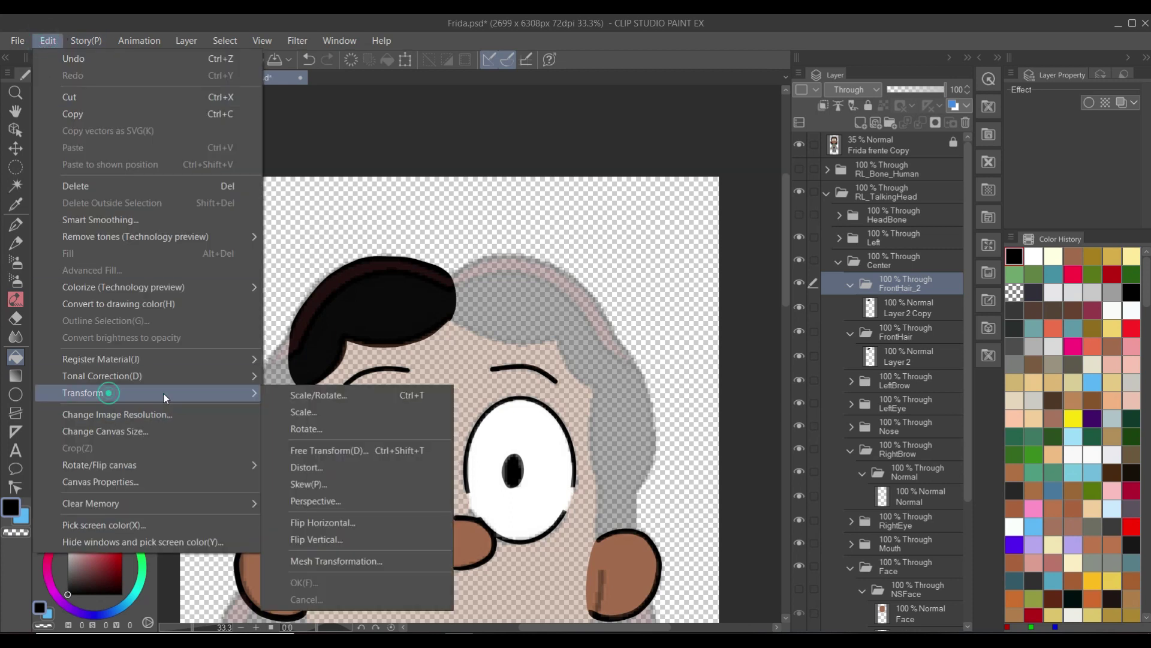
pyautogui.click(336, 521)
pyautogui.moveTo(372, 322); pyautogui.dragTo(516, 322)
pyautogui.press('Right')
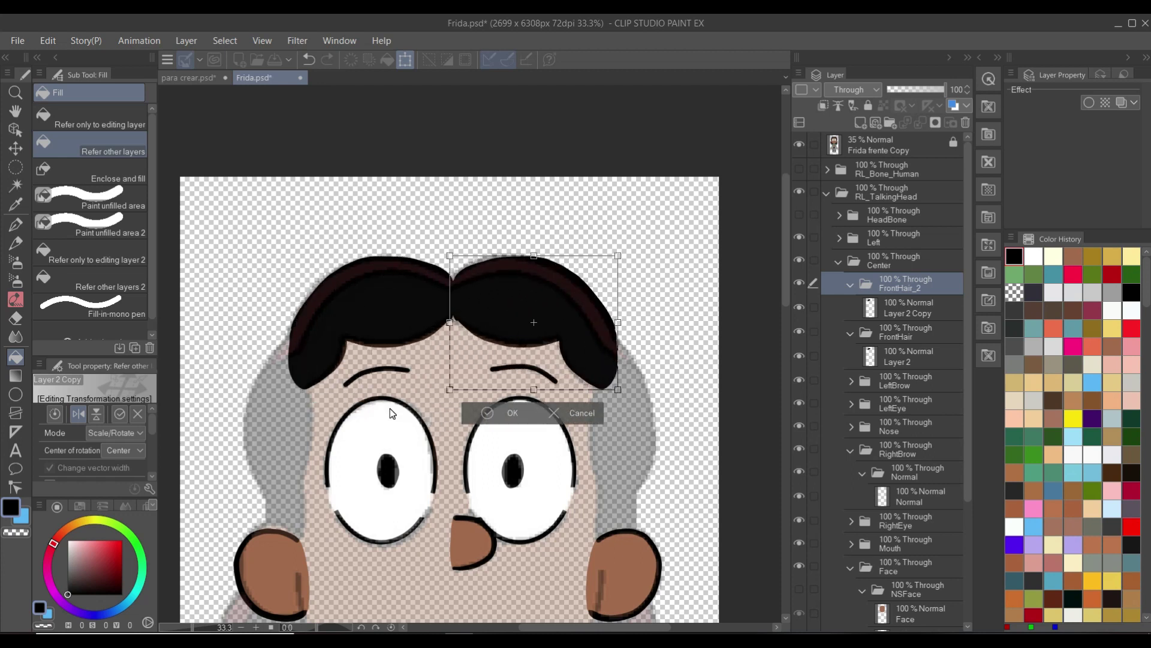
pyautogui.press('Right')
pyautogui.press('Right')
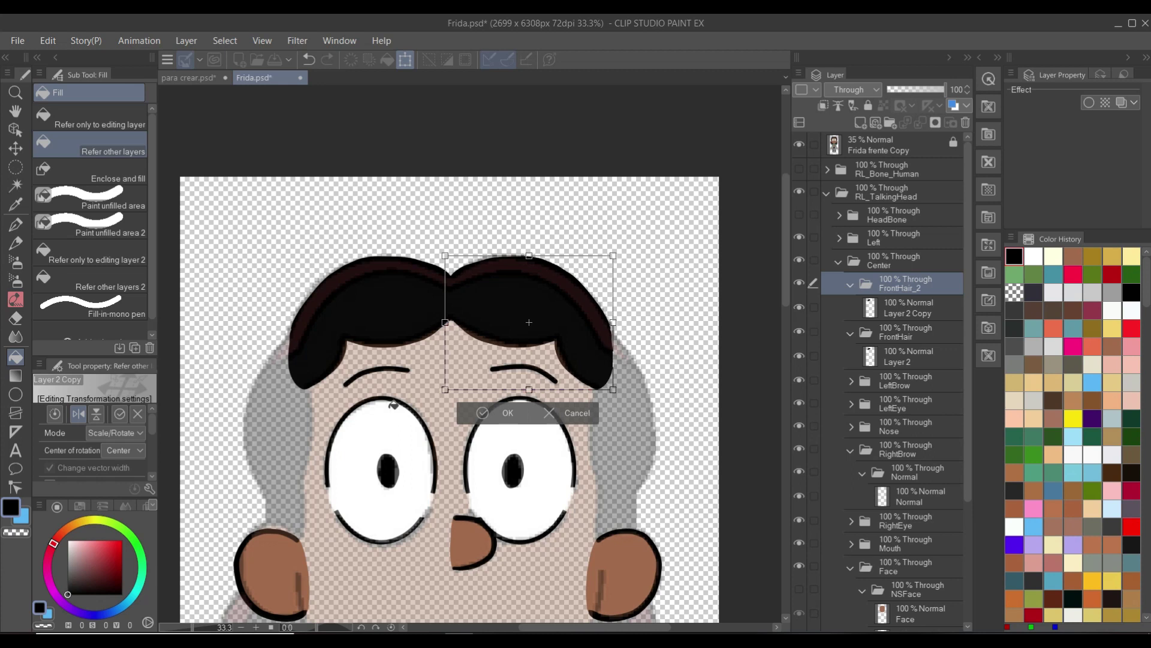
pyautogui.press('Return')
pyautogui.scroll(-4, 475, 343)
pyautogui.scroll(4, 475, 343)
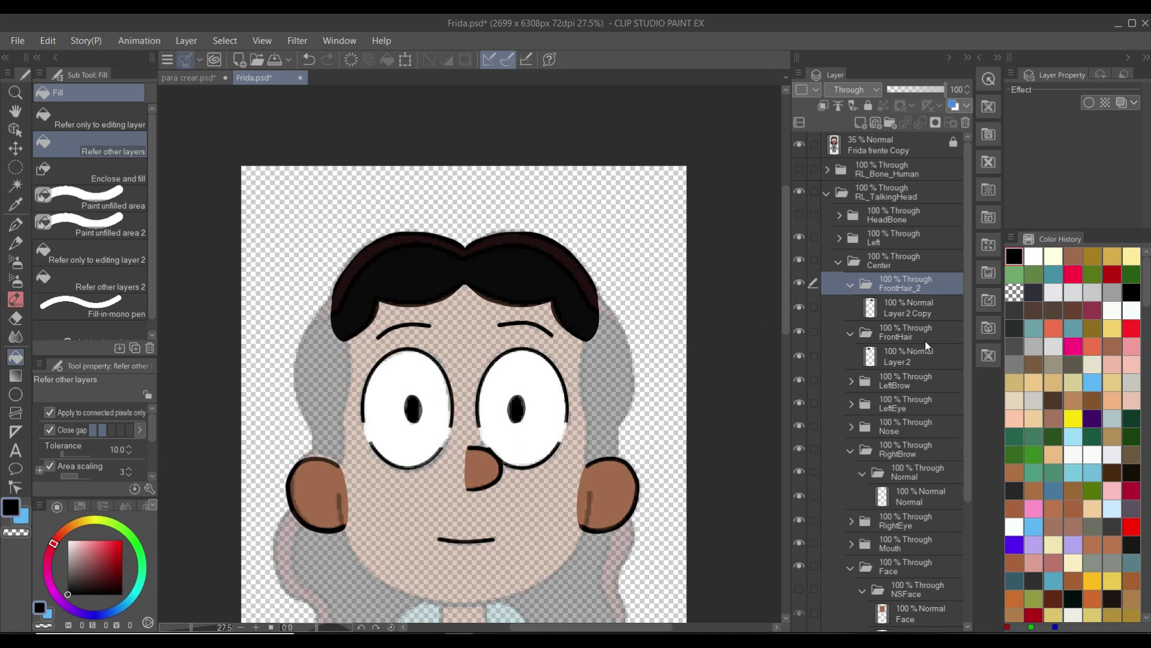
# Add a raster layer and a vector layer above the FrontHair_2 folder and group both in a new folder
pyautogui.click(847, 284)
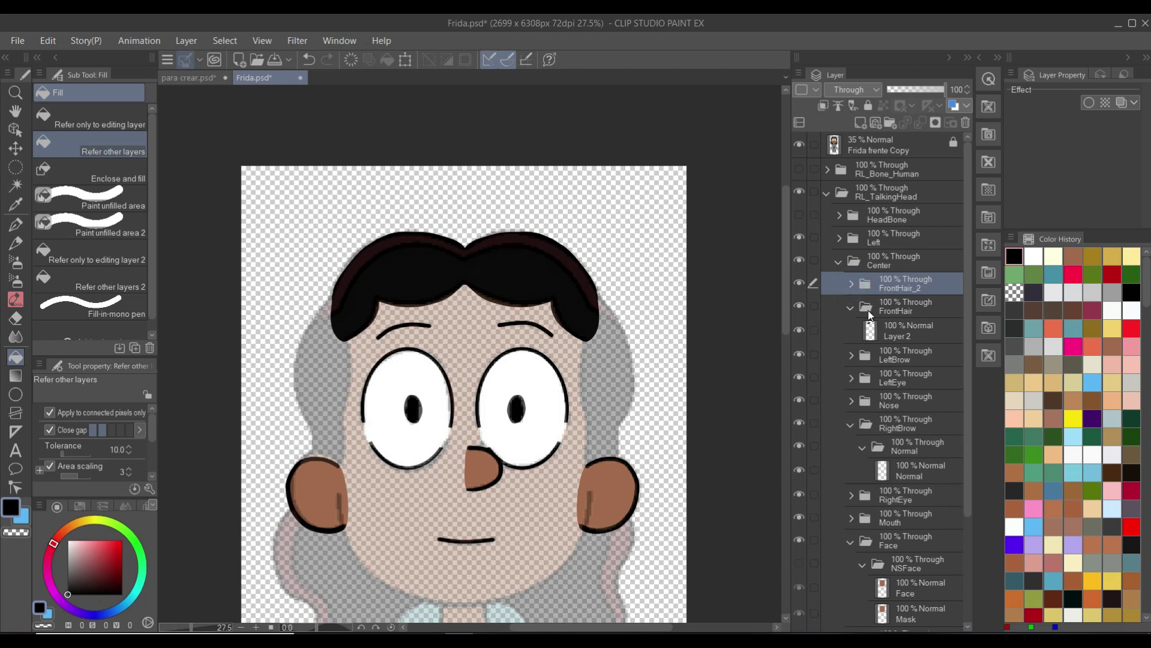
pyautogui.click(850, 307)
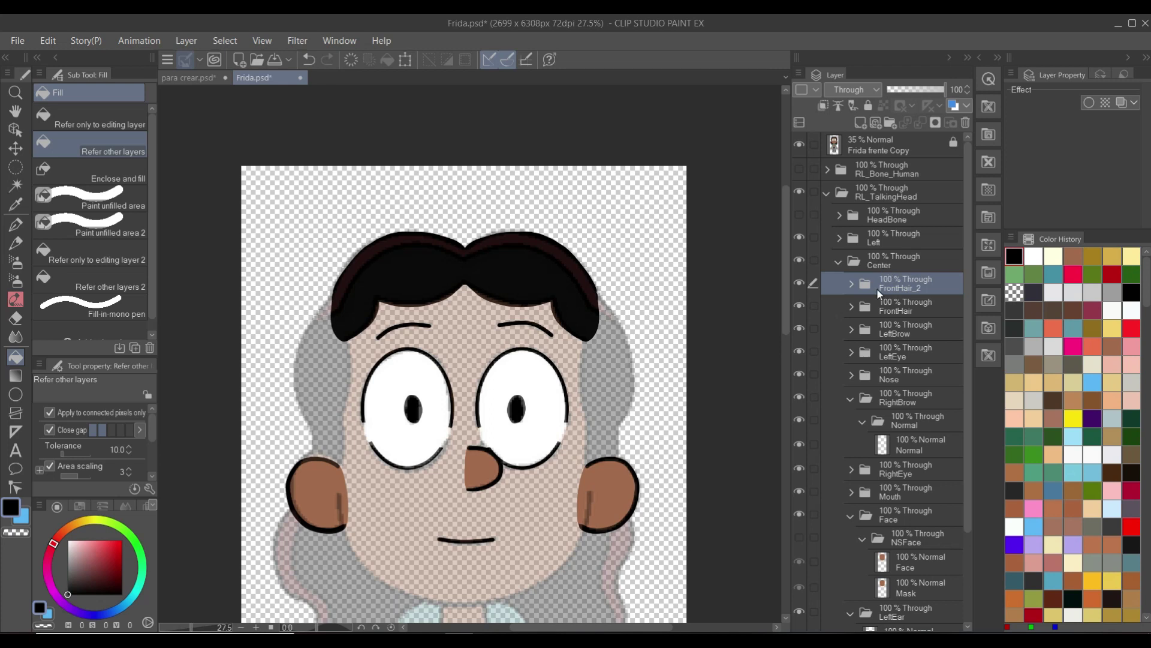
pyautogui.click(861, 123)
pyautogui.click(877, 123)
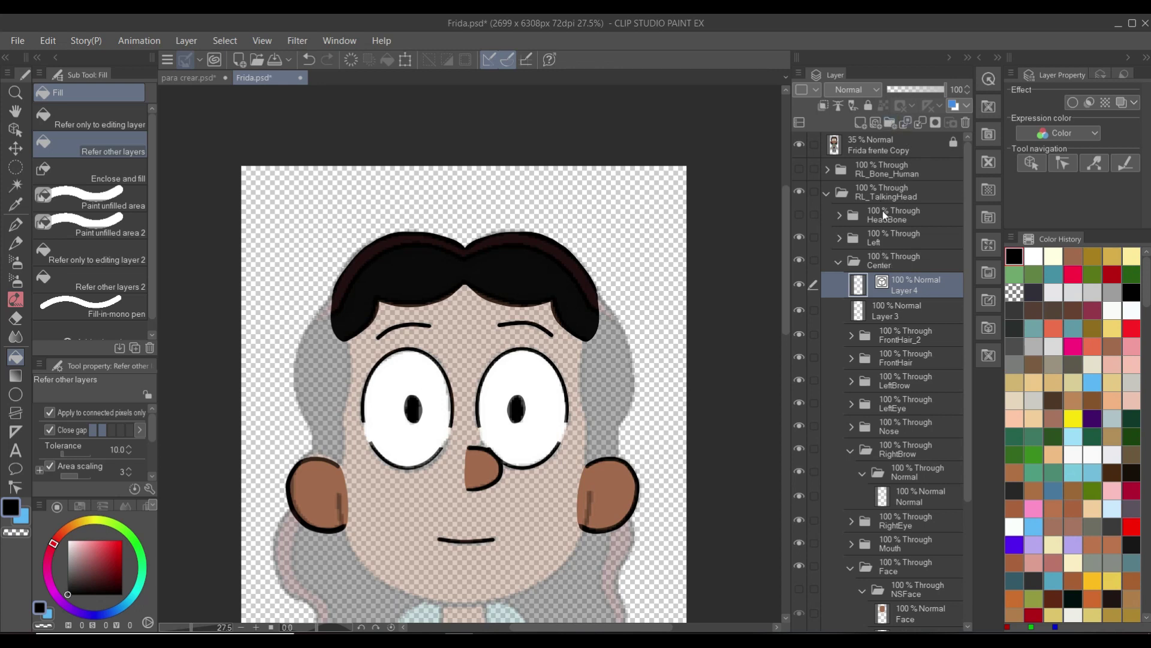
pyautogui.keyDown('ctrl'); pyautogui.click(901, 312); pyautogui.keyUp('ctrl')
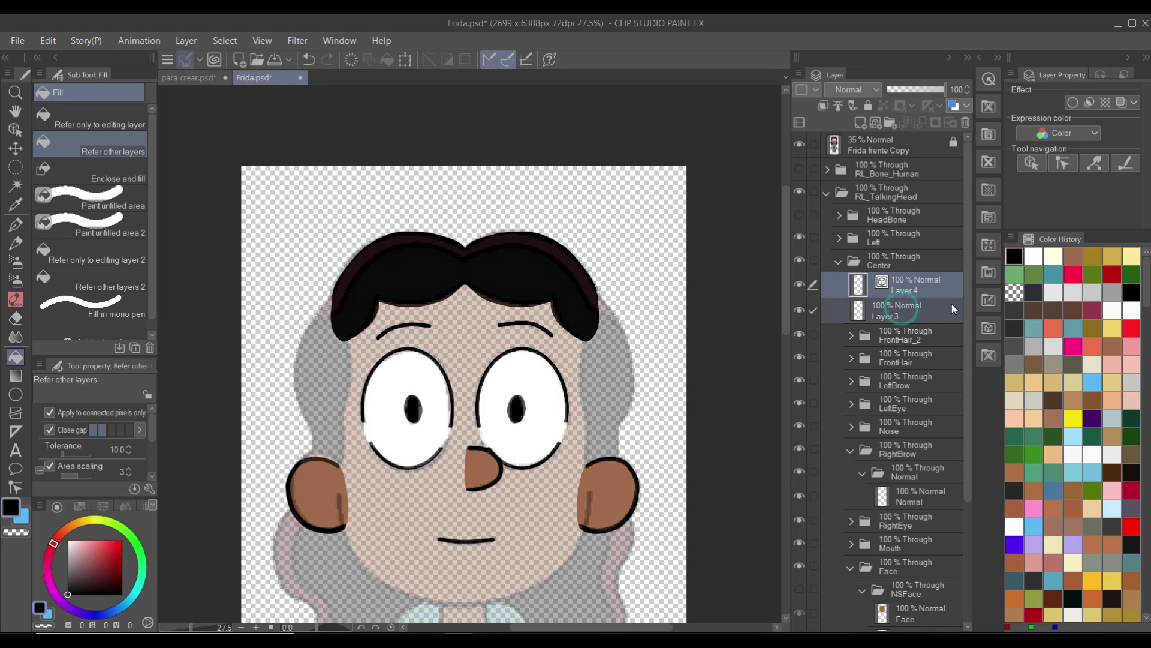
pyautogui.hotkey('ctrl', 'g')
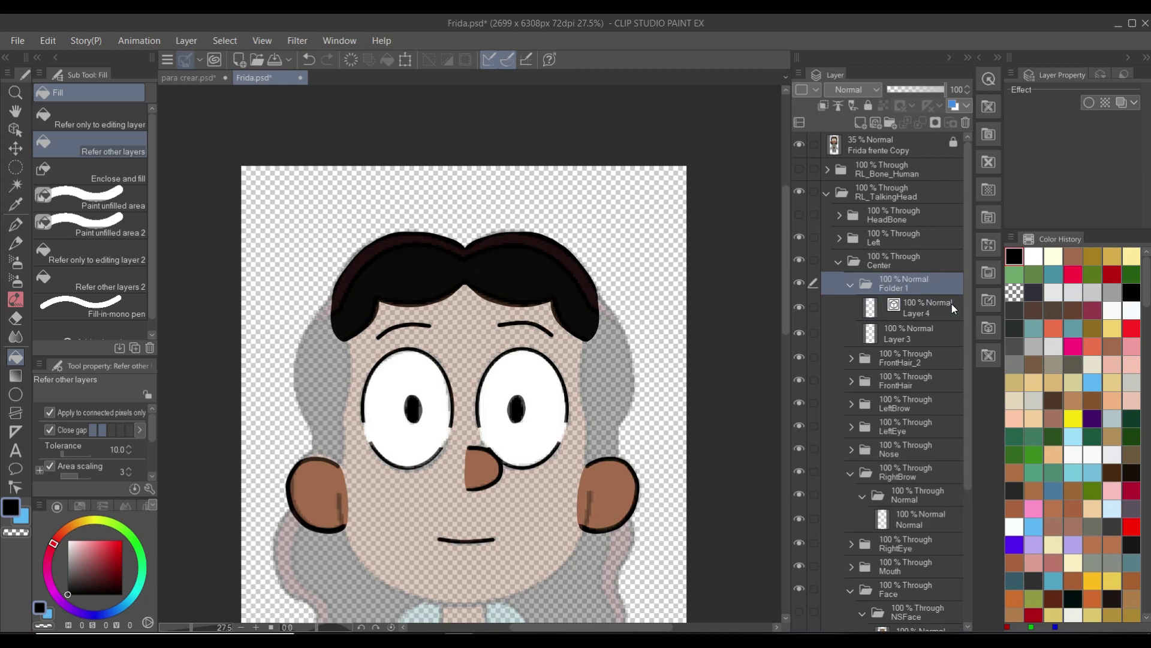
# Rename the new layer folder as LHair
pyautogui.doubleClick(891, 287)
pyautogui.press('BackSpace')
pyautogui.write('LHair')
pyautogui.press('Return')
# Draw the inner edge of the side hair from the front hair down to the ear with the G-pen on Layer 4
pyautogui.click(922, 318)
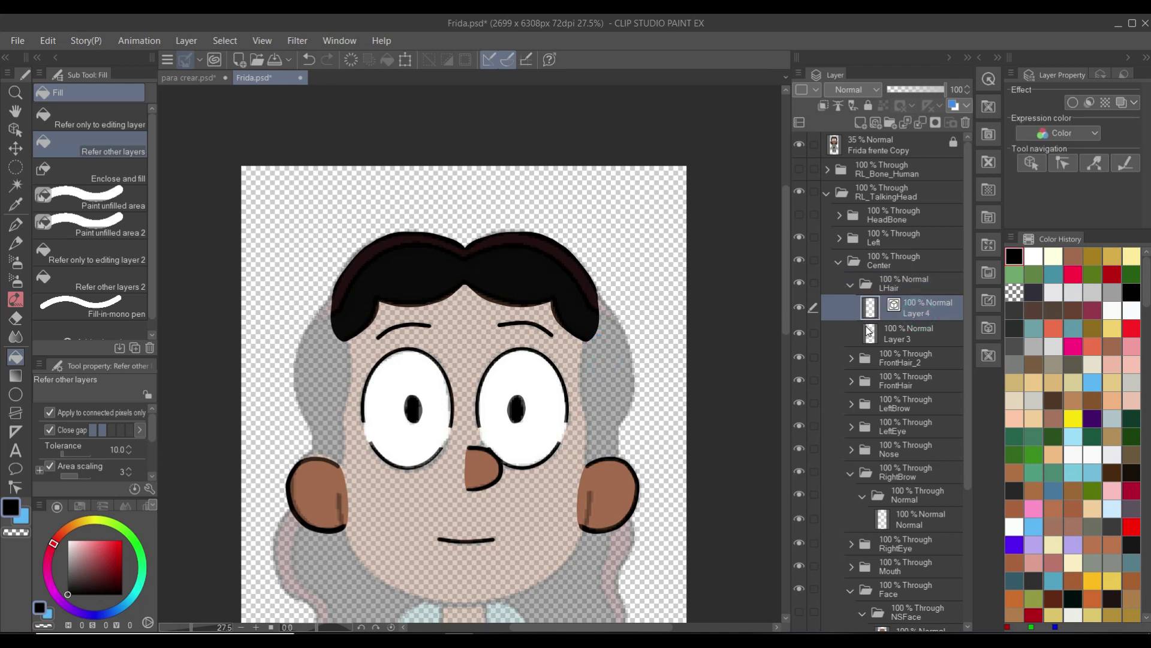
pyautogui.scroll(3, 550, 419)
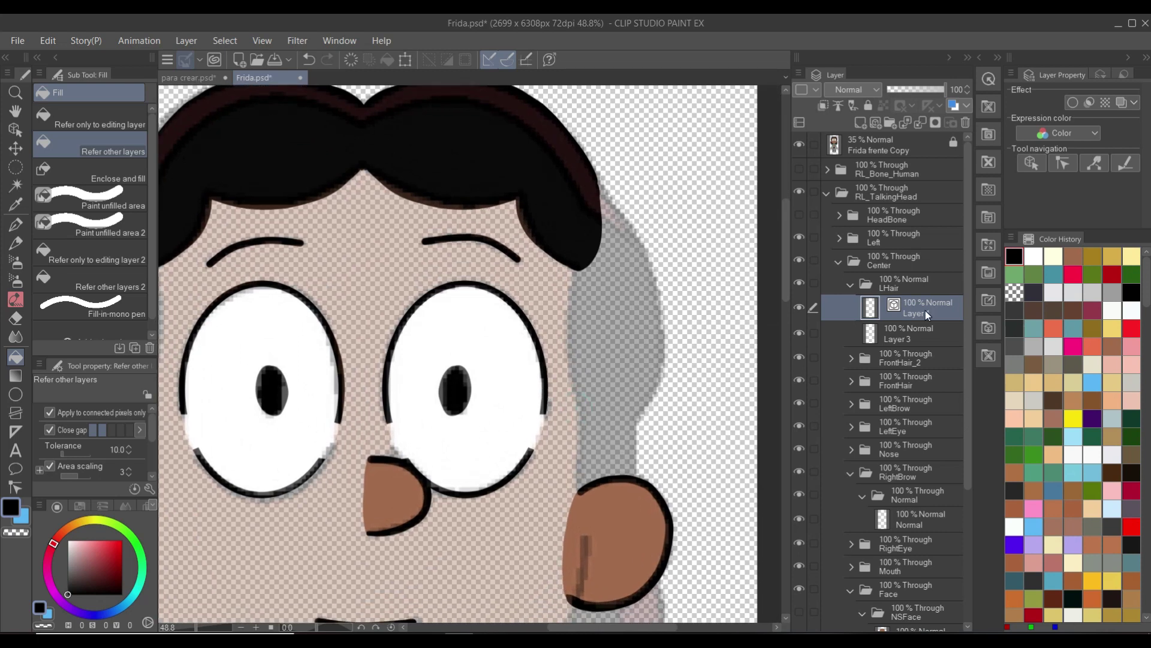
pyautogui.press('p')
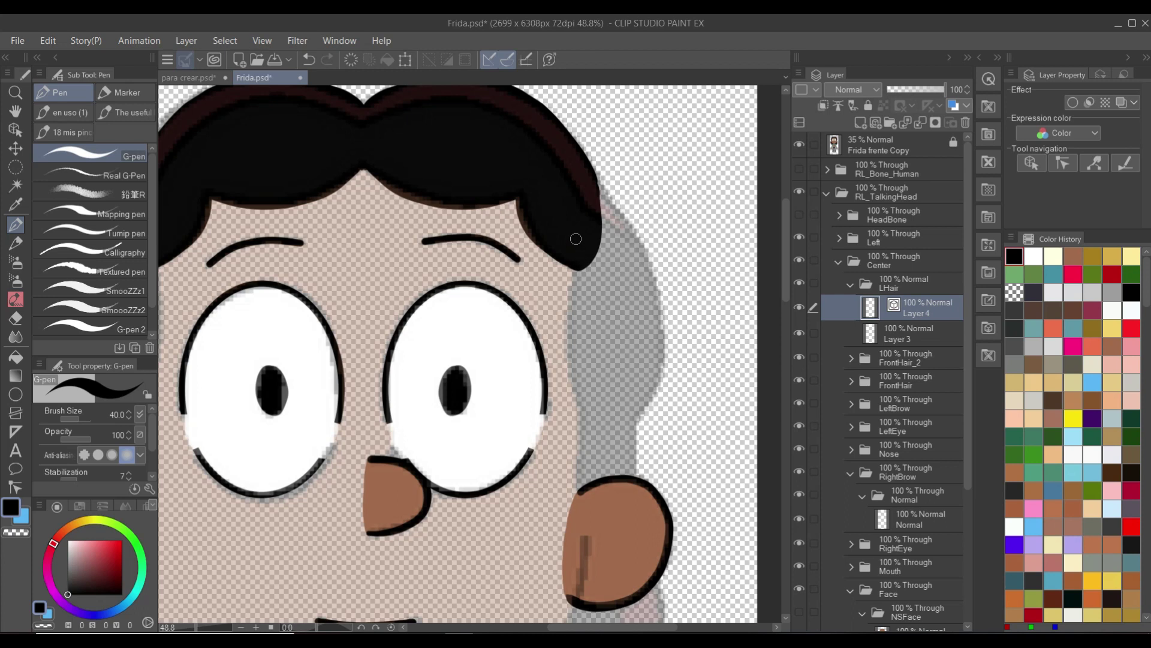
pyautogui.moveTo(577, 259); pyautogui.dragTo(578, 491)
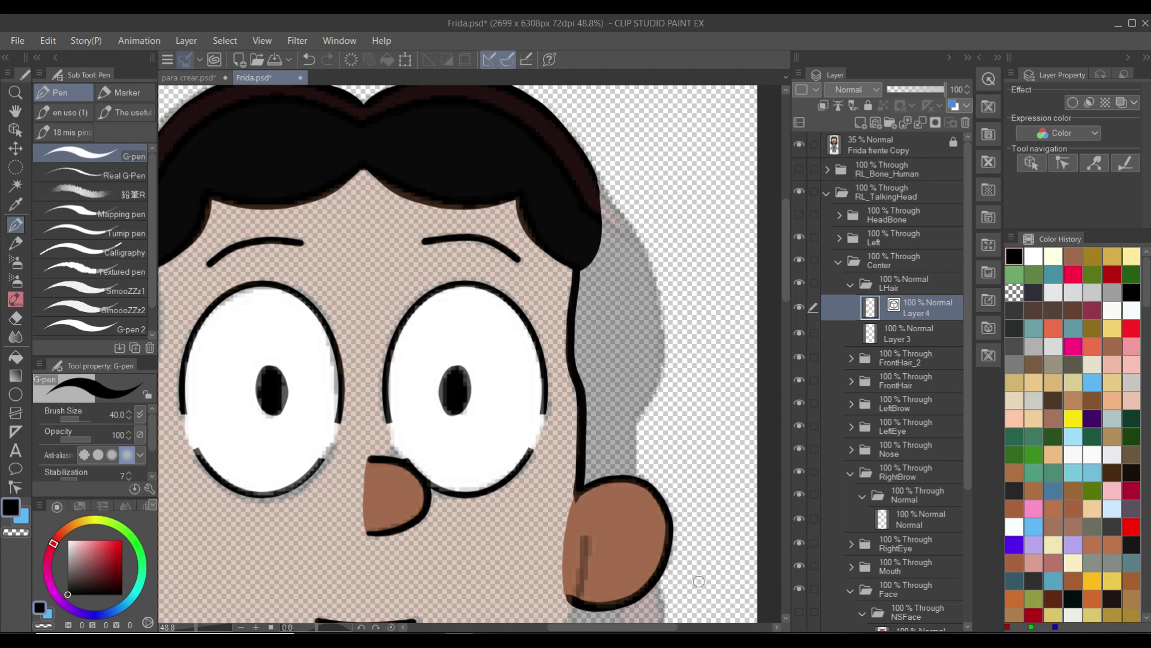
# Hide the LeftEar and RightEar folders to uncover the reference ears
pyautogui.moveTo(693, 529); pyautogui.dragTo(675, 367)
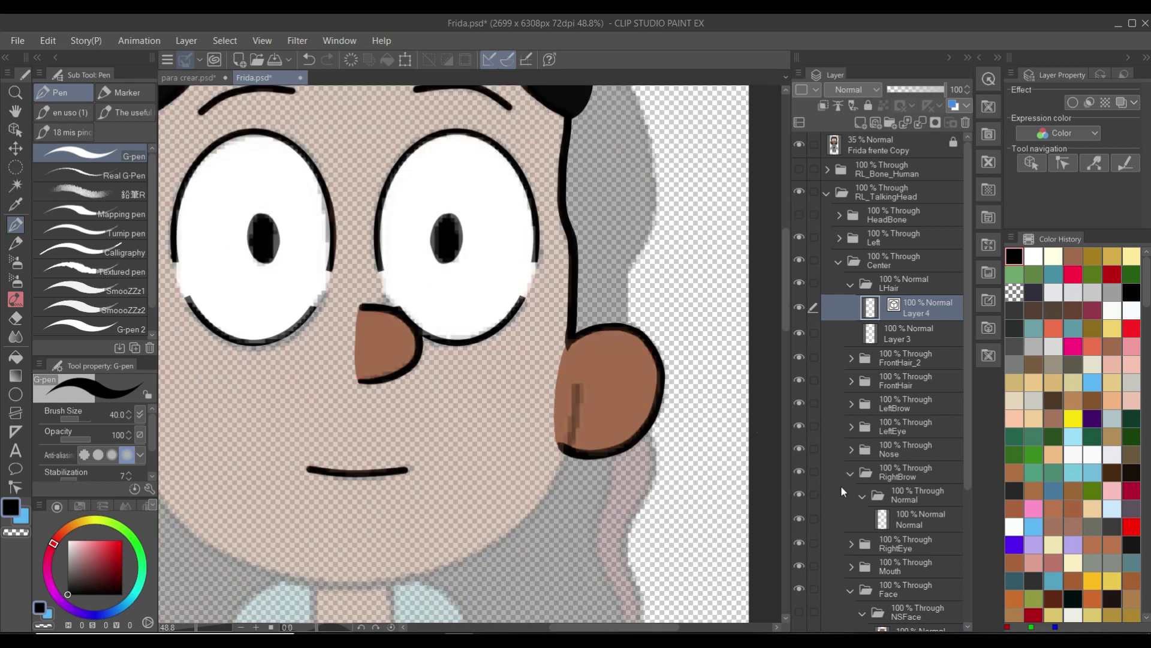
pyautogui.scroll(-2, 878, 515)
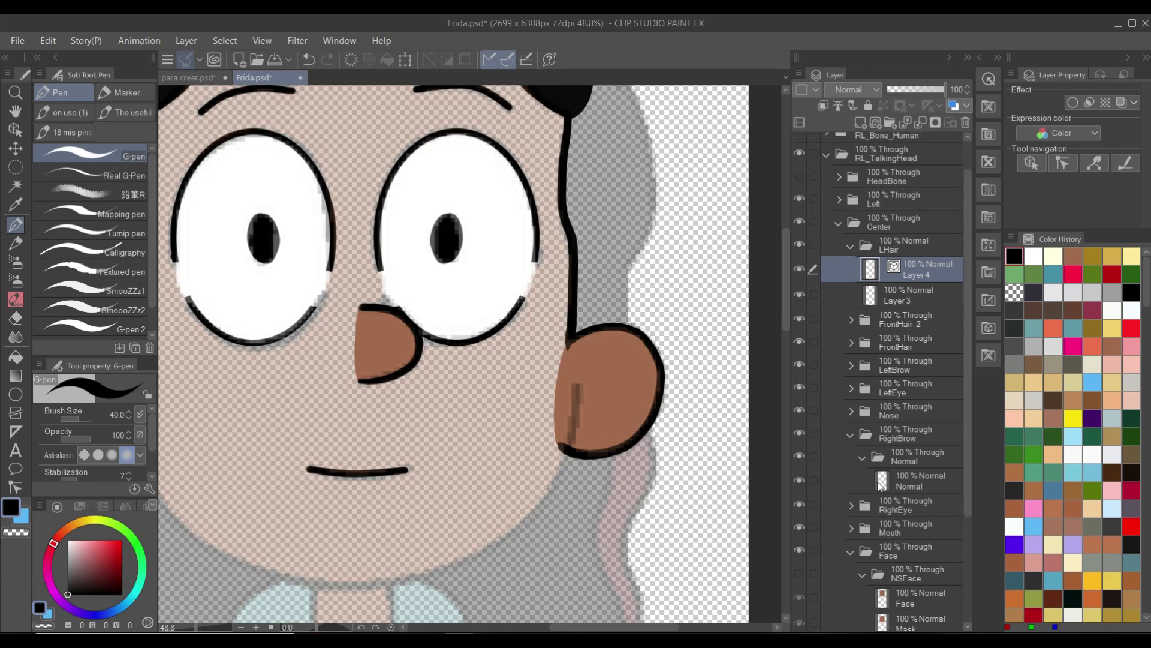
pyautogui.press('o')
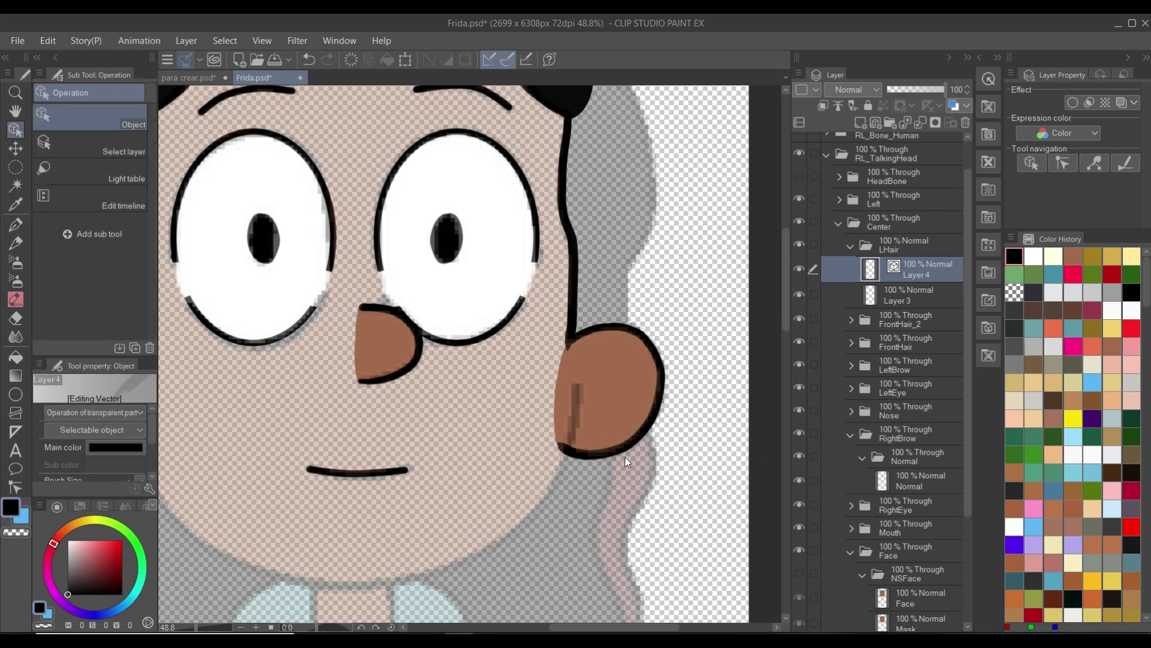
pyautogui.click(617, 393)
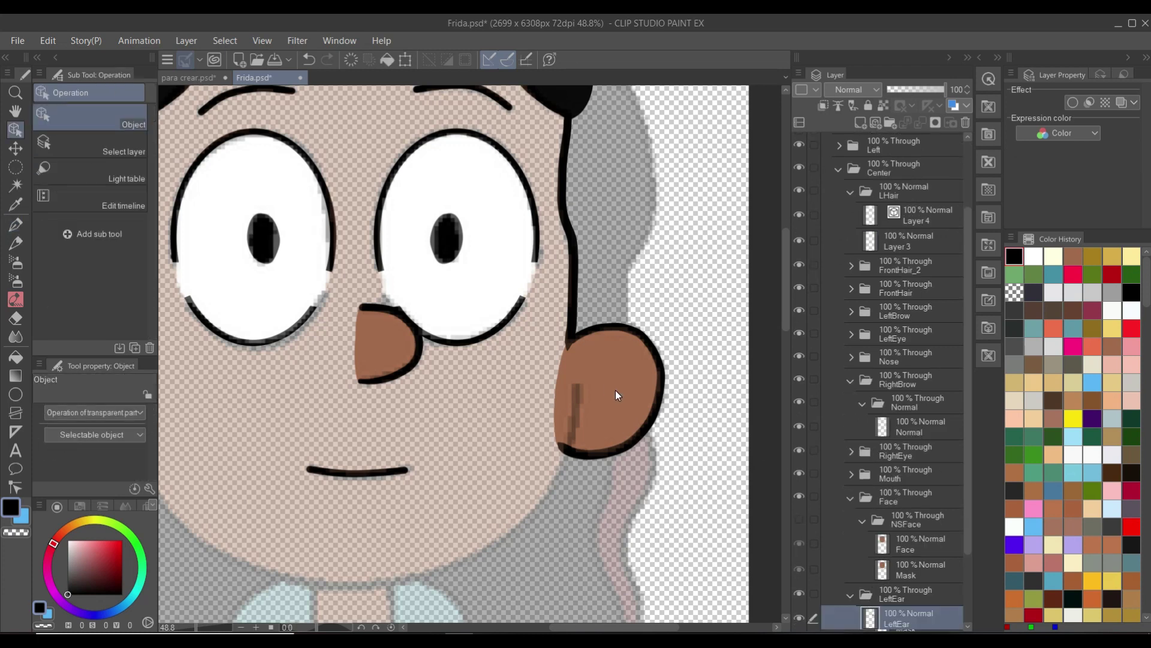
pyautogui.click(799, 593)
pyautogui.scroll(-2, 508, 411)
pyautogui.moveTo(499, 407); pyautogui.dragTo(556, 414)
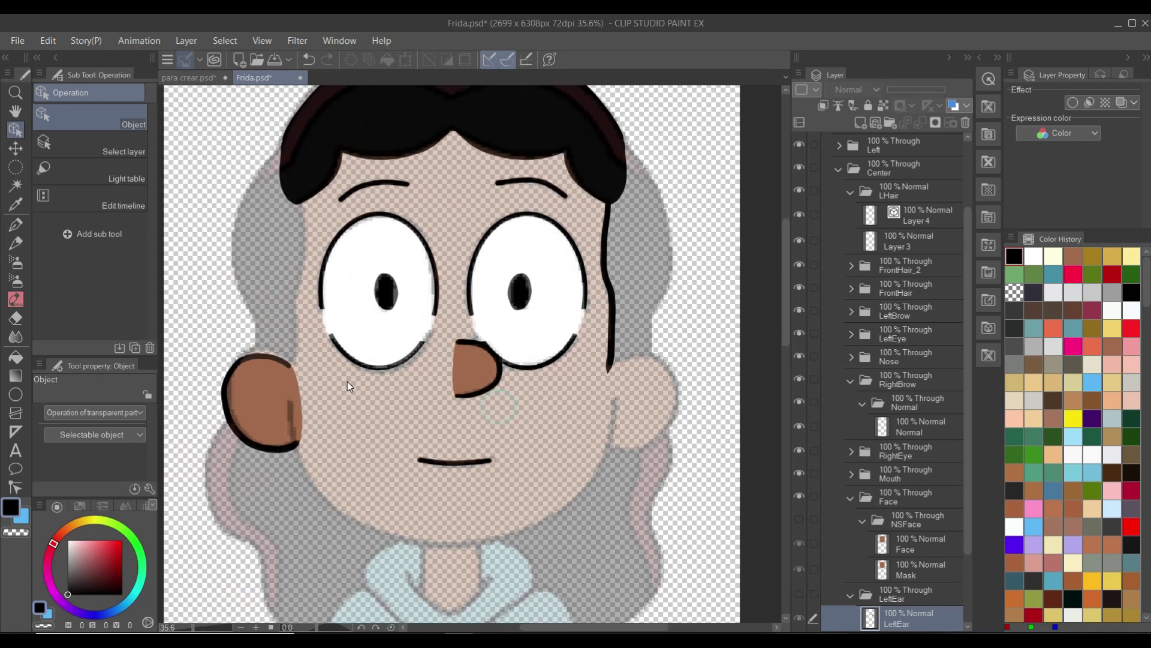
pyautogui.click(257, 385)
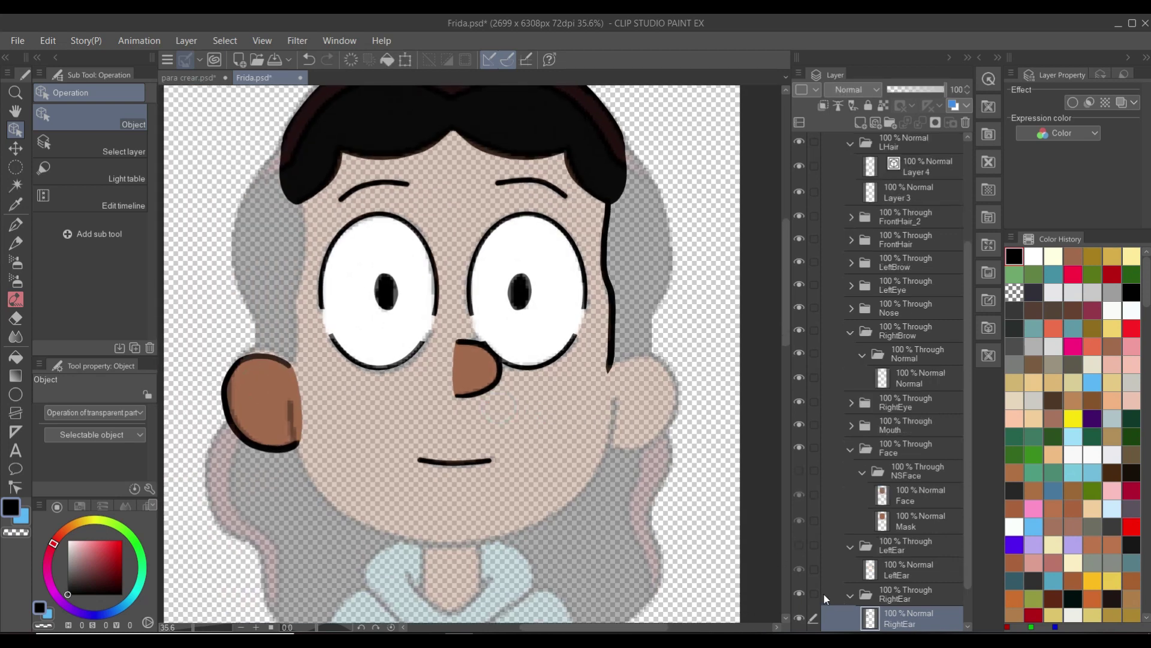
pyautogui.click(798, 594)
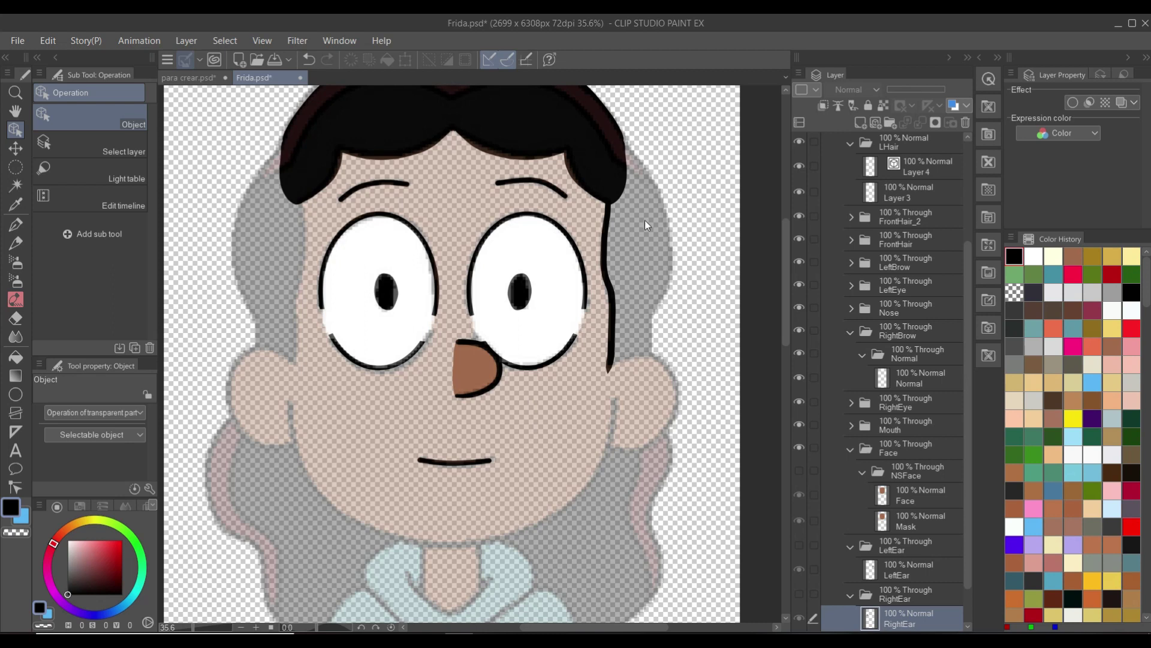
# Draw the bottom tip and outer edge of the side hair on Layer 4 with the G-pen, from the ear up to the front hair
pyautogui.click(614, 291)
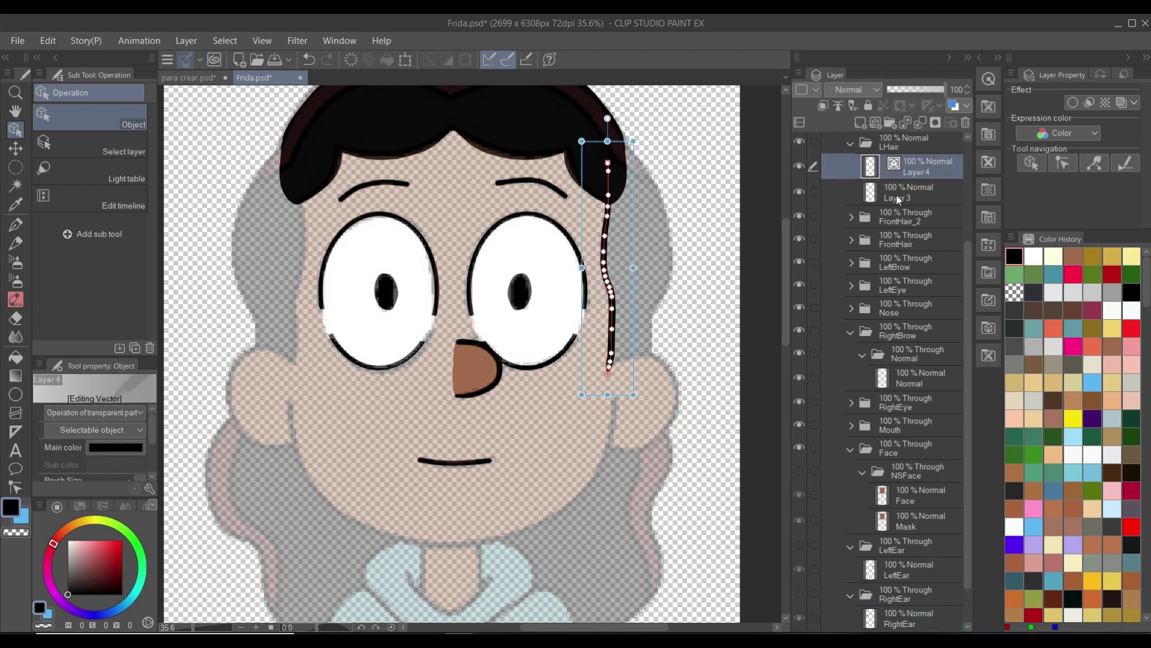
pyautogui.scroll(2, 911, 191)
pyautogui.click(911, 229)
pyautogui.click(914, 201)
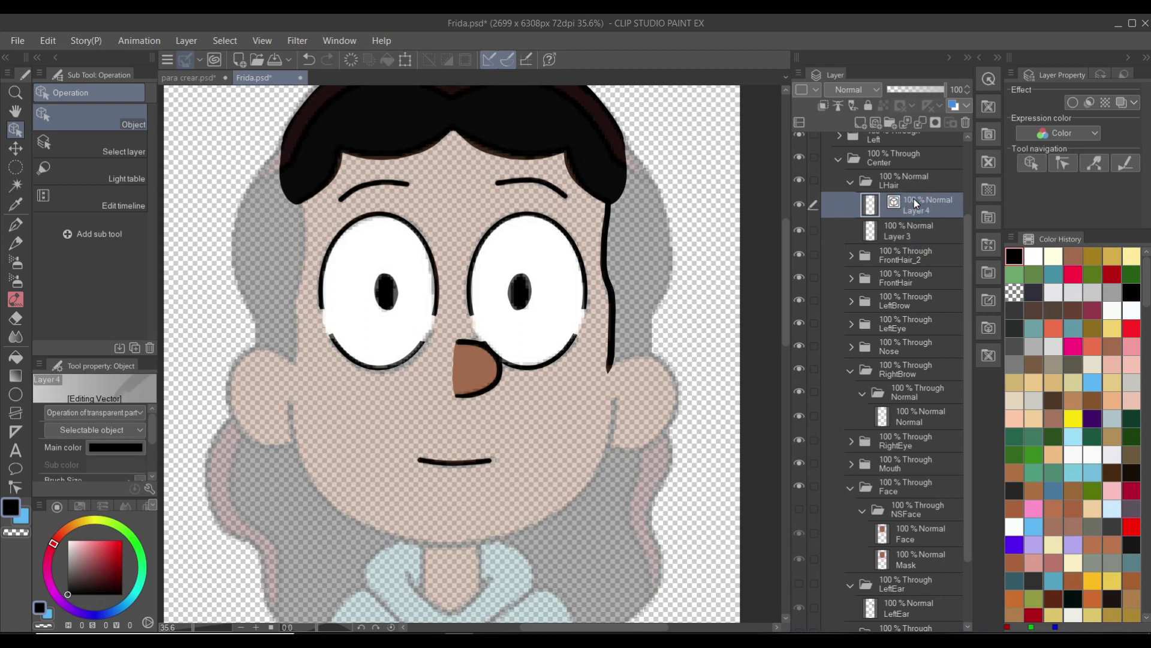
pyautogui.press('p')
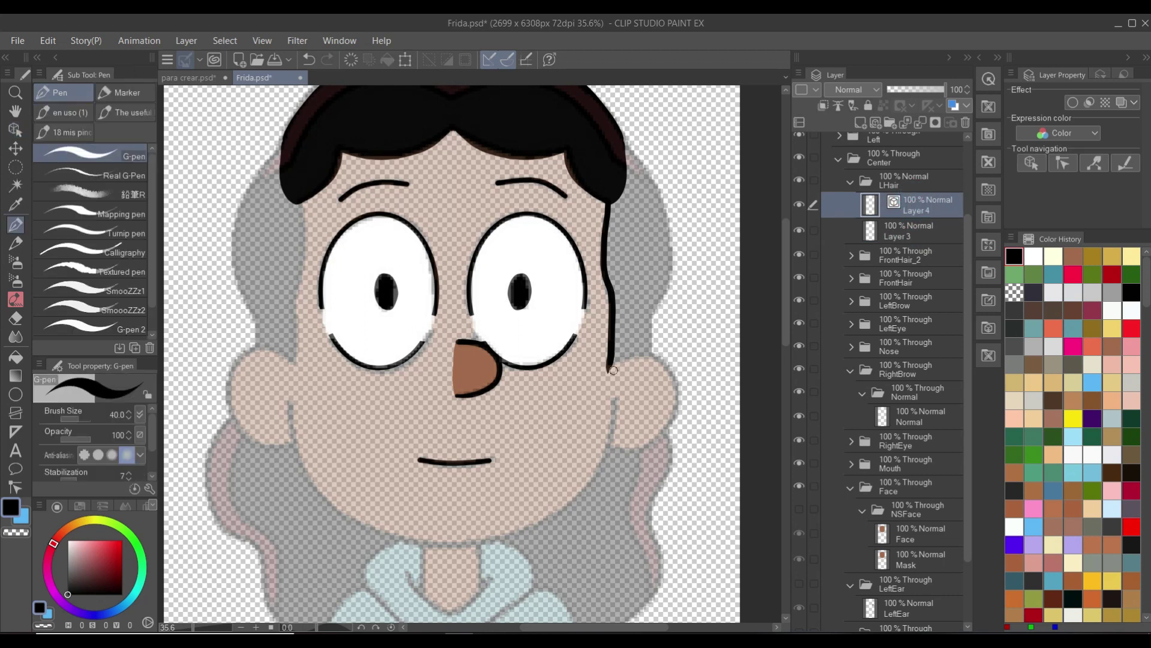
pyautogui.moveTo(609, 362)
pyautogui.mouseDown()
pyautogui.moveTo(612, 387)
pyautogui.moveTo(649, 352)
pyautogui.moveTo(671, 213)
pyautogui.moveTo(642, 159)
pyautogui.moveTo(607, 130)
pyautogui.mouseUp()
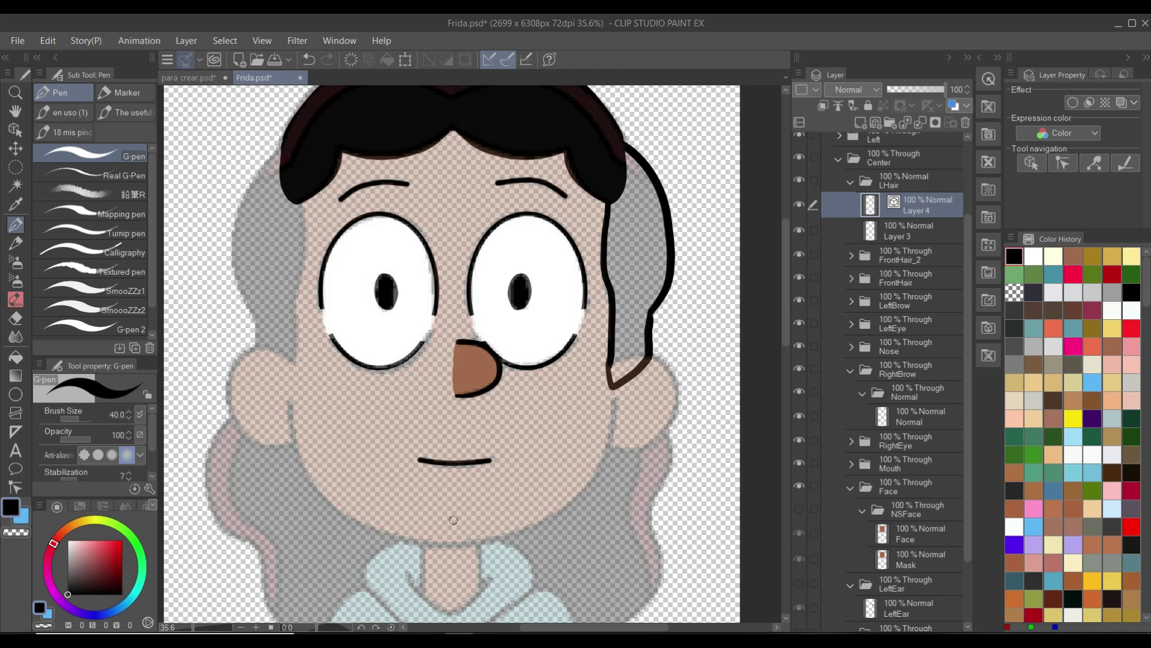
# Hide the FrontHair_2 and FrontHair folders to uncover the upper end of the side hair outline
pyautogui.scroll(-2, 453, 520)
pyautogui.moveTo(530, 405); pyautogui.dragTo(529, 442)
pyautogui.press('o')
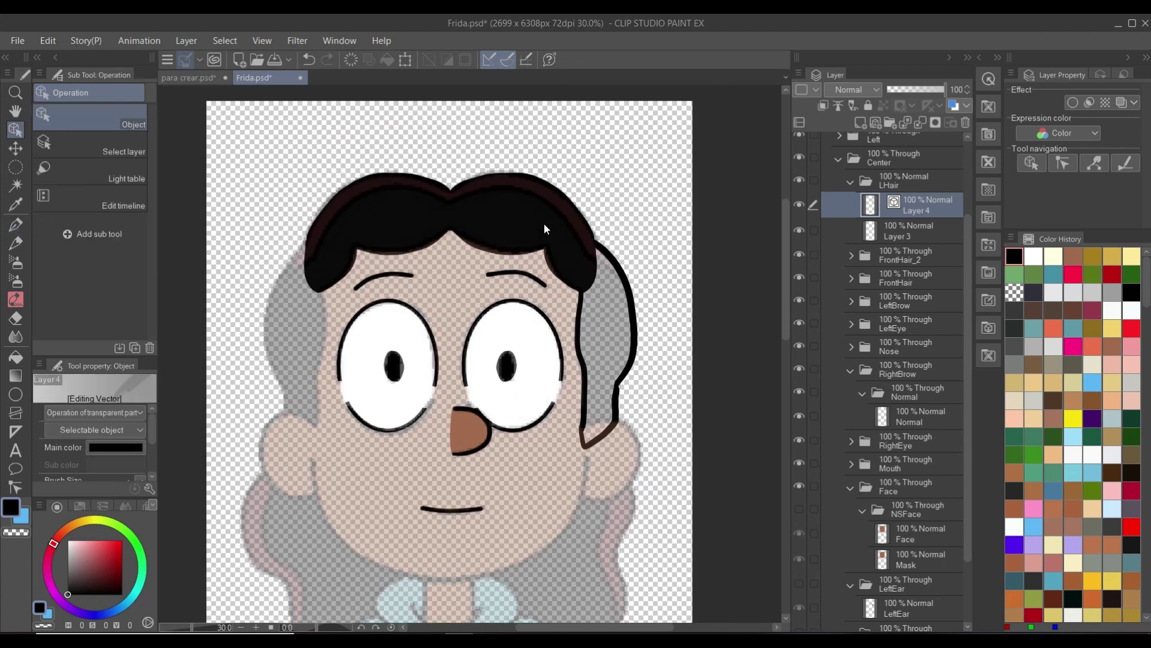
pyautogui.click(556, 188)
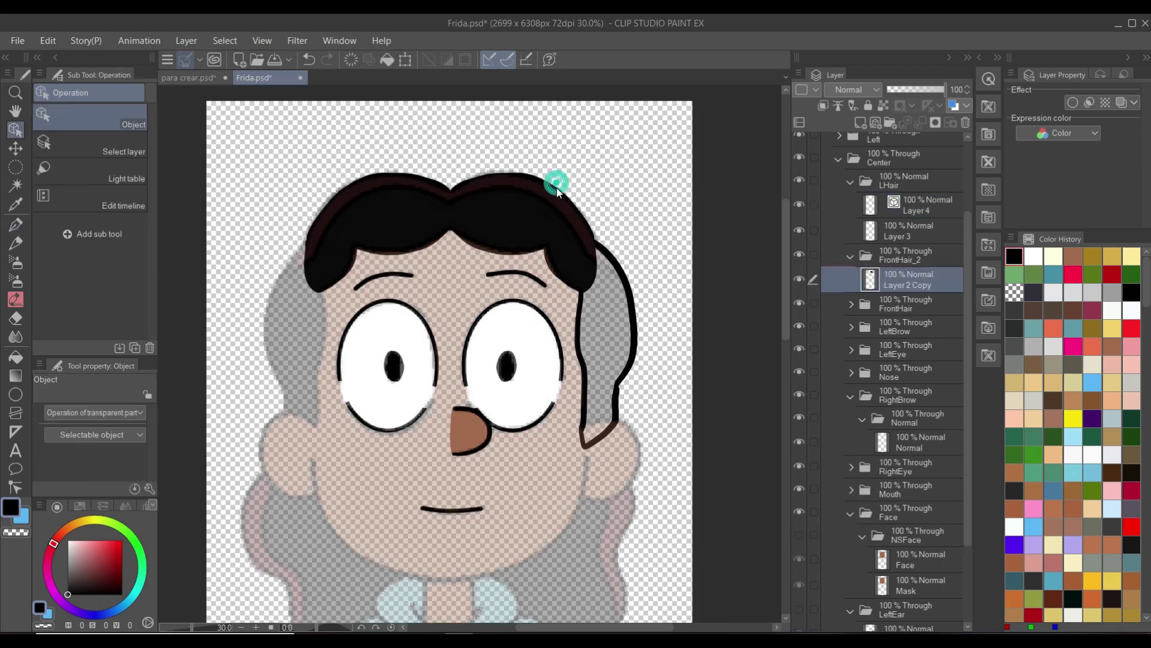
pyautogui.click(800, 256)
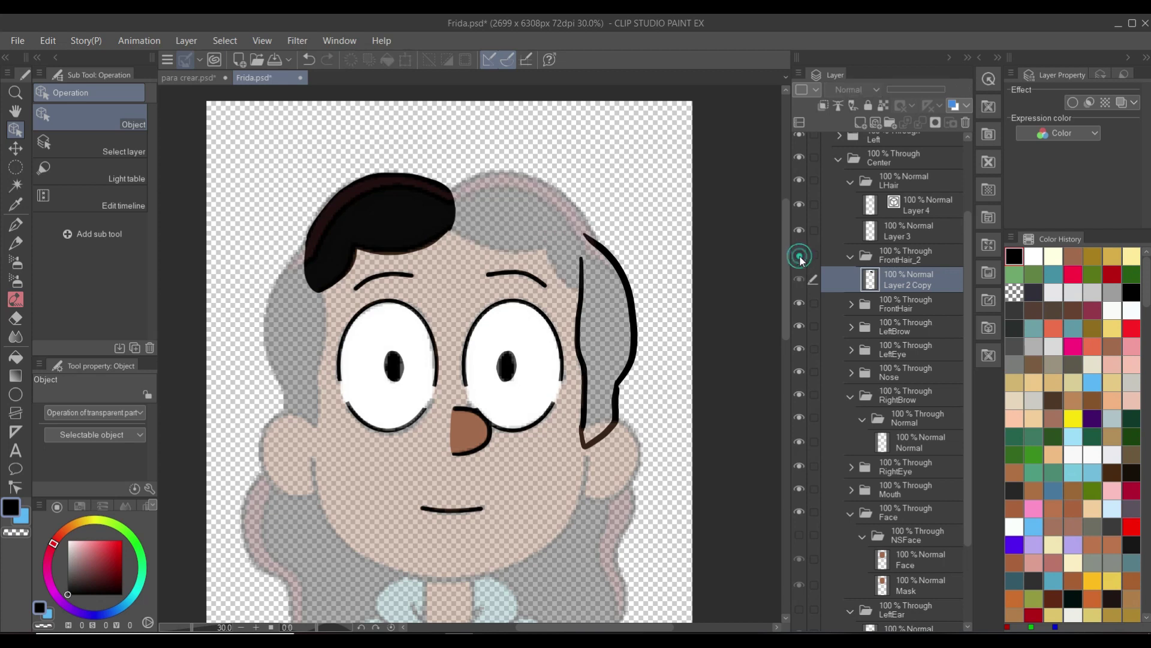
pyautogui.click(397, 210)
pyautogui.click(798, 303)
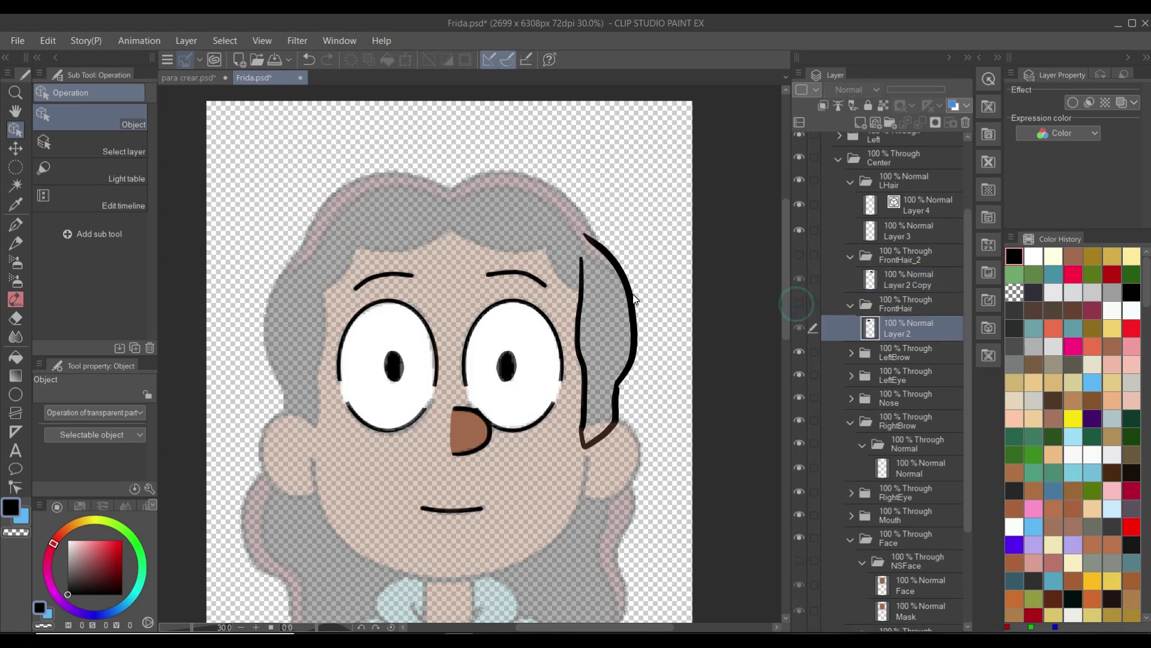
# Close the gap at the upper end of the side hair outline on Layer 4 with the G-pen
pyautogui.click(580, 307)
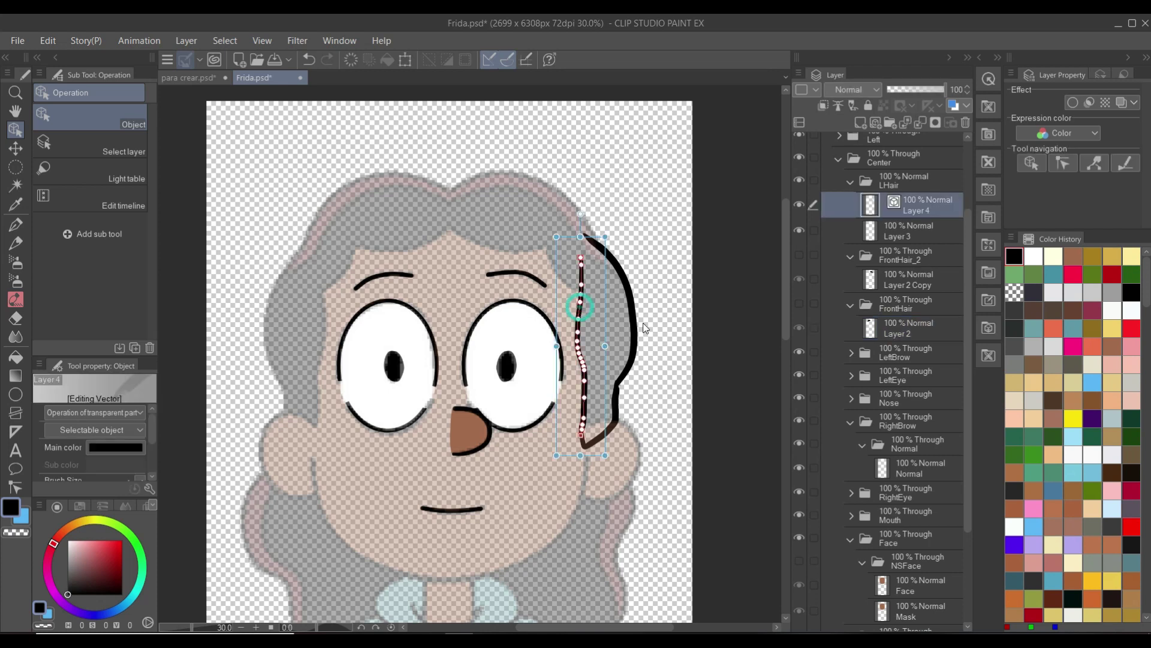
pyautogui.click(912, 204)
pyautogui.press('p')
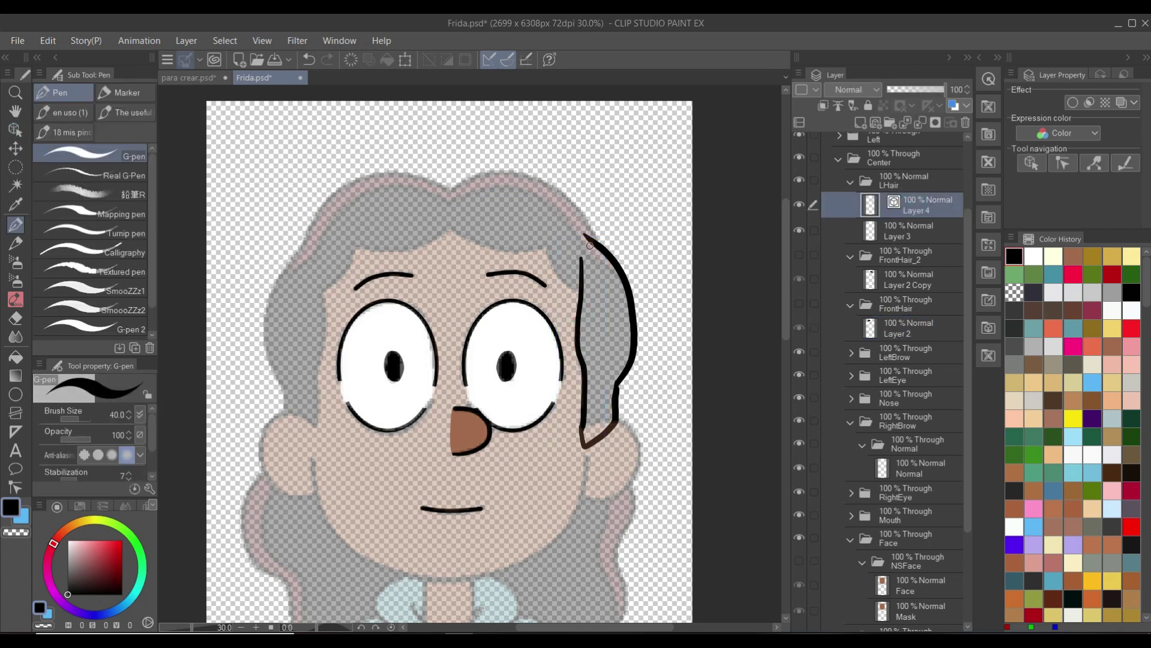
pyautogui.moveTo(582, 247)
pyautogui.mouseDown()
pyautogui.moveTo(582, 270)
pyautogui.moveTo(589, 235)
pyautogui.moveTo(608, 264)
pyautogui.moveTo(584, 264)
pyautogui.mouseUp()
# Hide the Frida frente Copy reference and fill the side hair outline with black on Layer 3, referring to other layers
pyautogui.scroll(4, 861, 224)
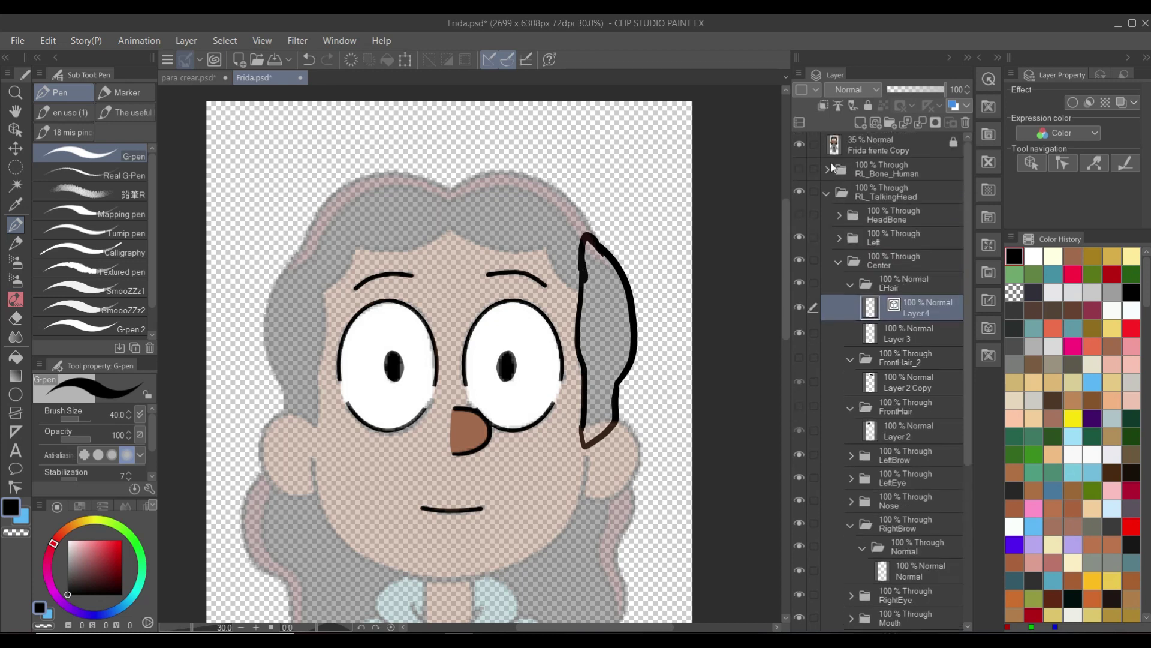
pyautogui.click(799, 144)
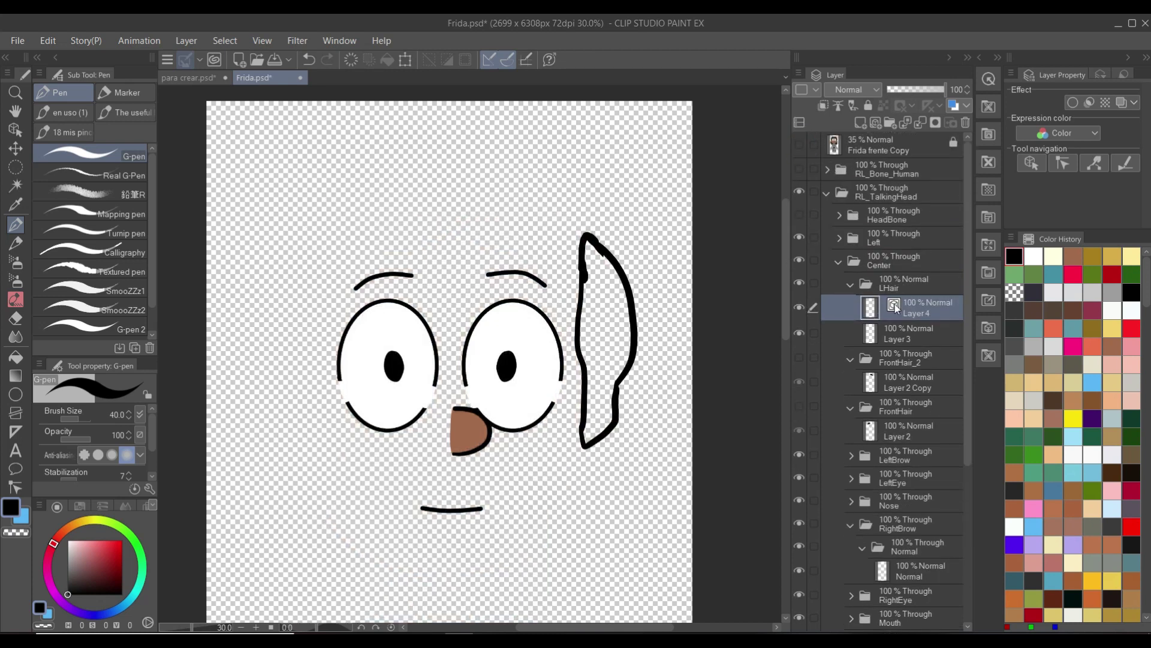
pyautogui.click(898, 335)
pyautogui.press('g')
pyautogui.click(612, 359)
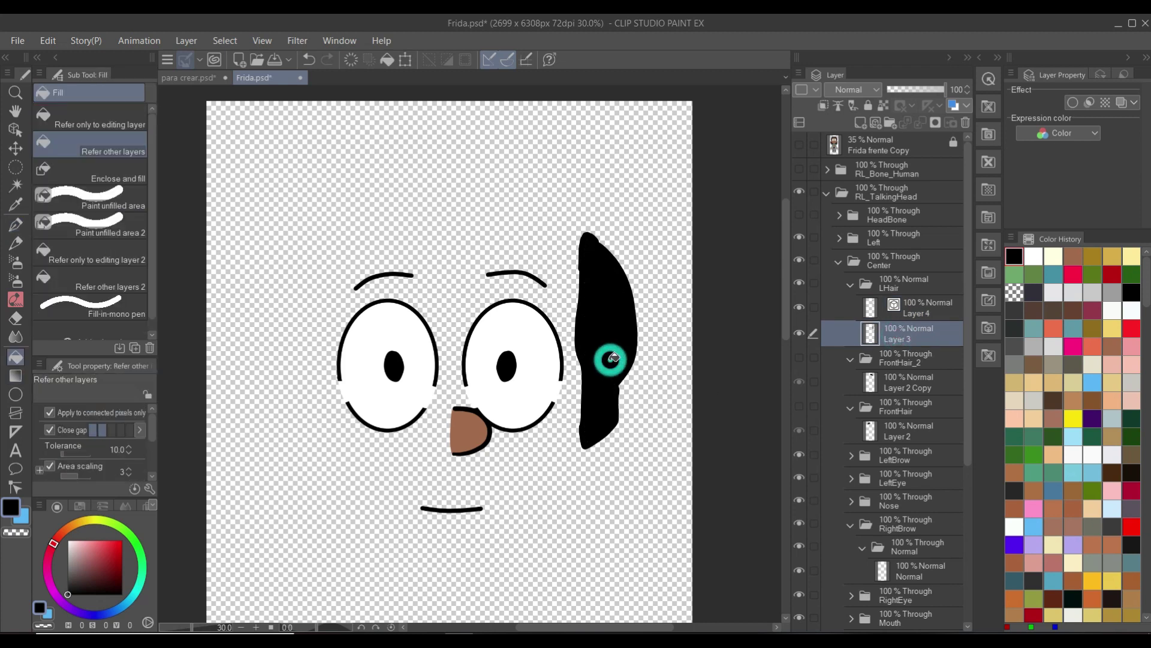
pyautogui.scroll(2, 611, 359)
pyautogui.scroll(-3, 620, 334)
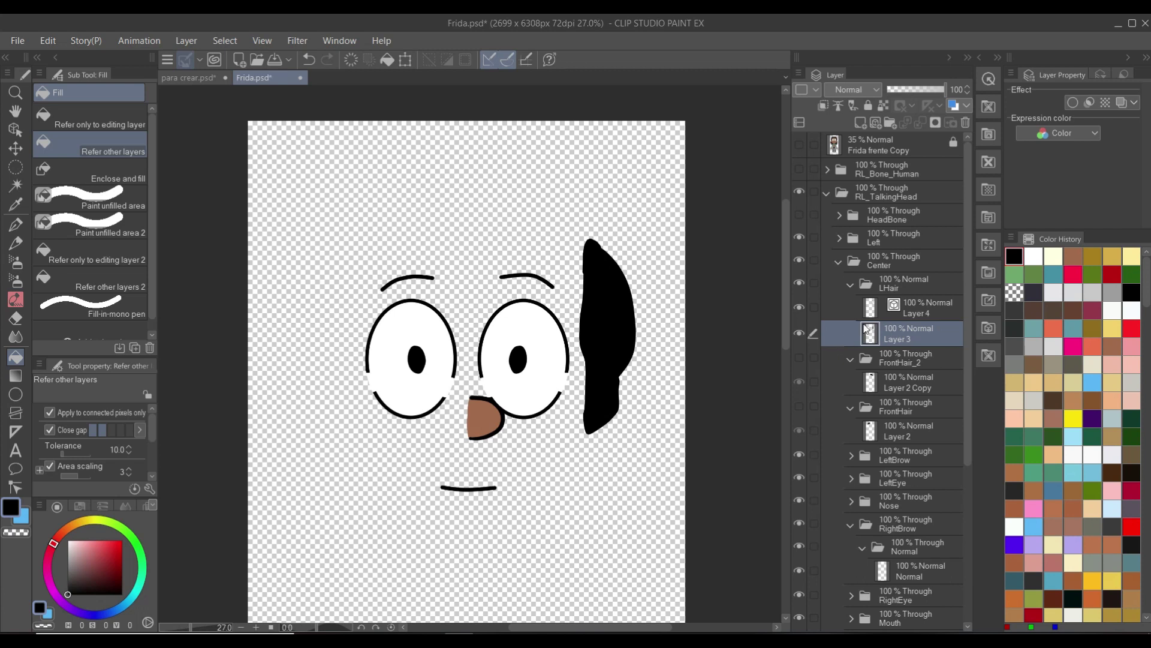
# Merge Layer 4 down into Layer 3, rename the merged layer as LHair, and collapse its folder
pyautogui.click(909, 309)
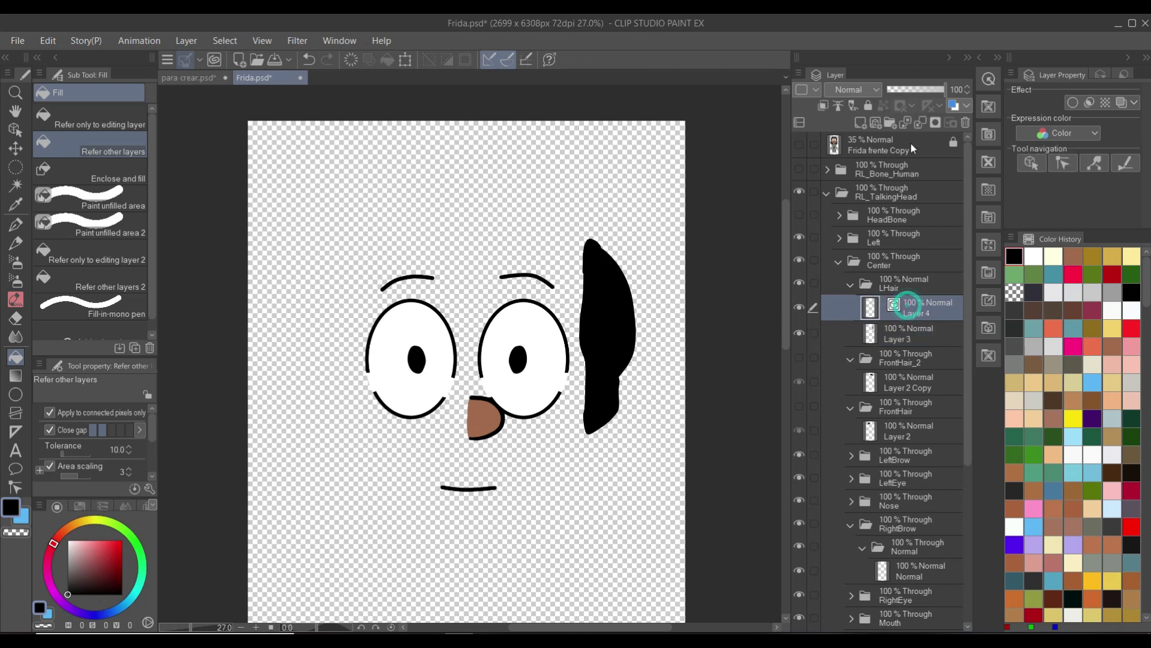
pyautogui.click(927, 120)
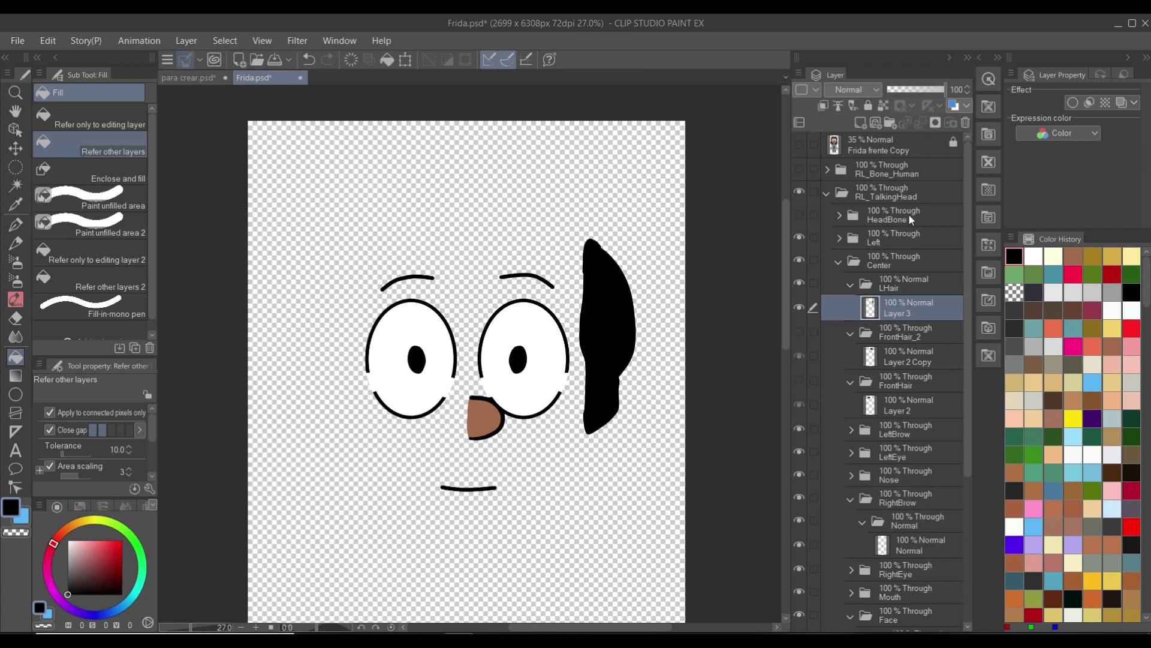
pyautogui.doubleClick(892, 291)
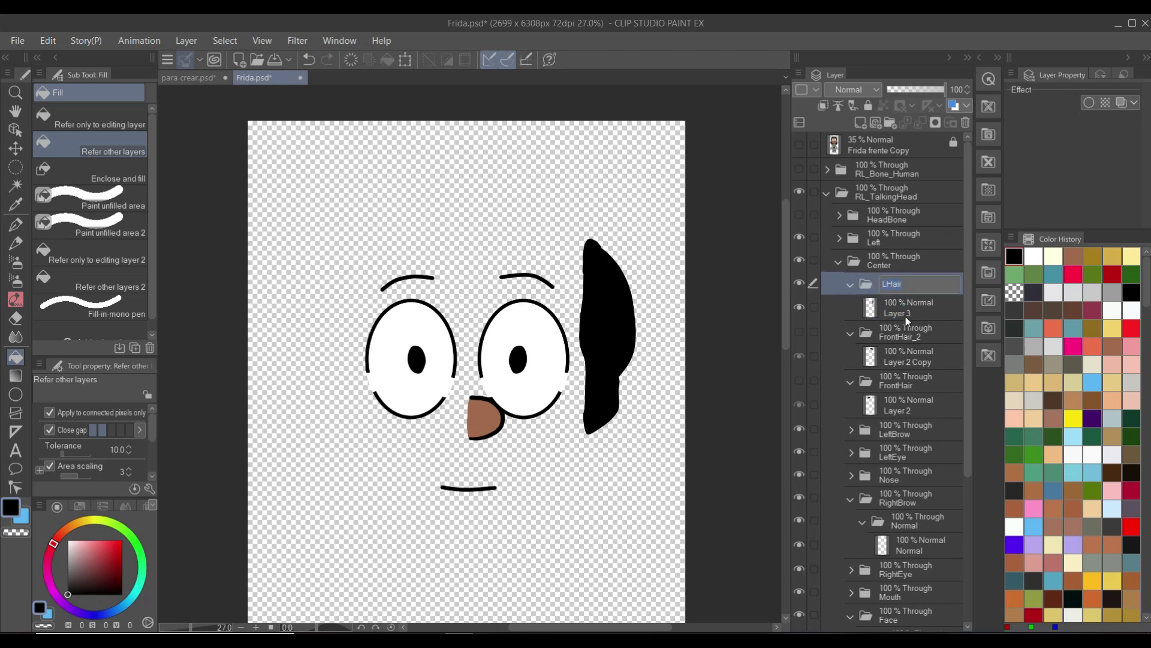
pyautogui.doubleClick(907, 312)
pyautogui.write('LHair')
pyautogui.press('Return')
pyautogui.click(850, 285)
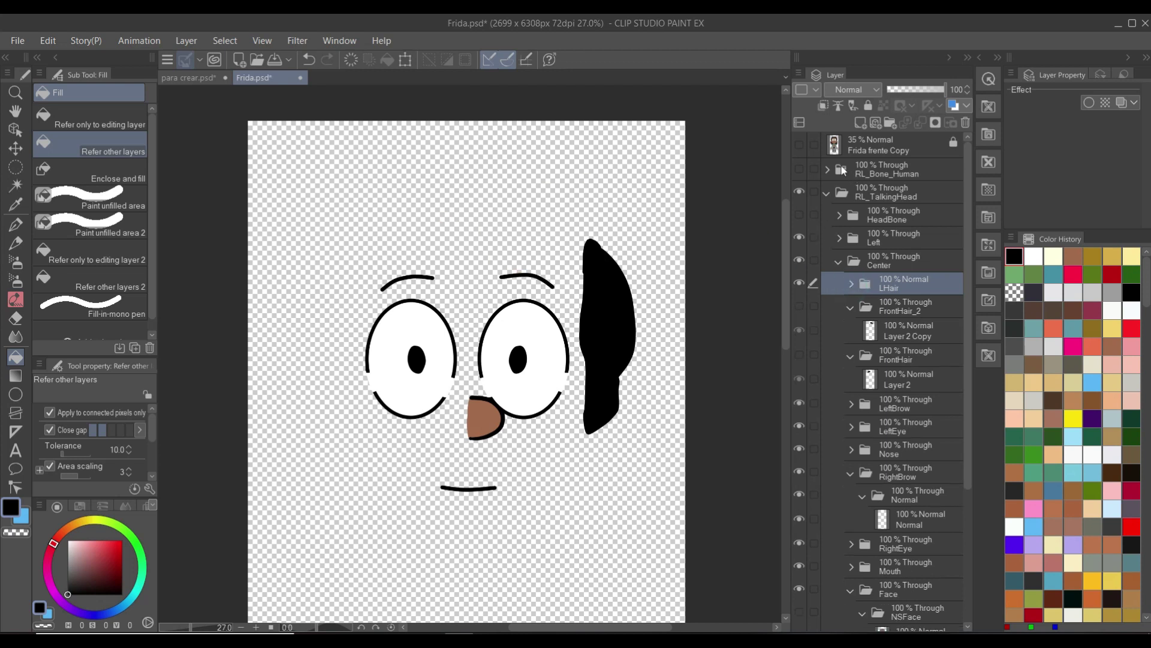
# Show the reference layer again, then duplicate the LHair folder and rename the copy as RHair
pyautogui.click(796, 144)
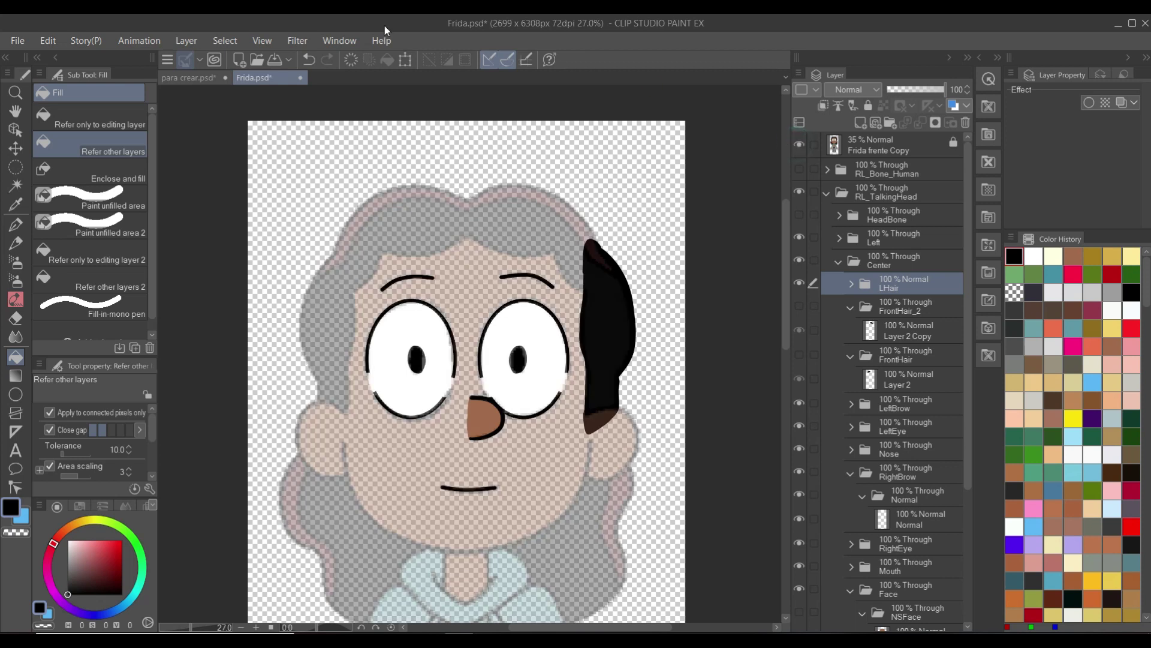
pyautogui.rightClick(891, 289)
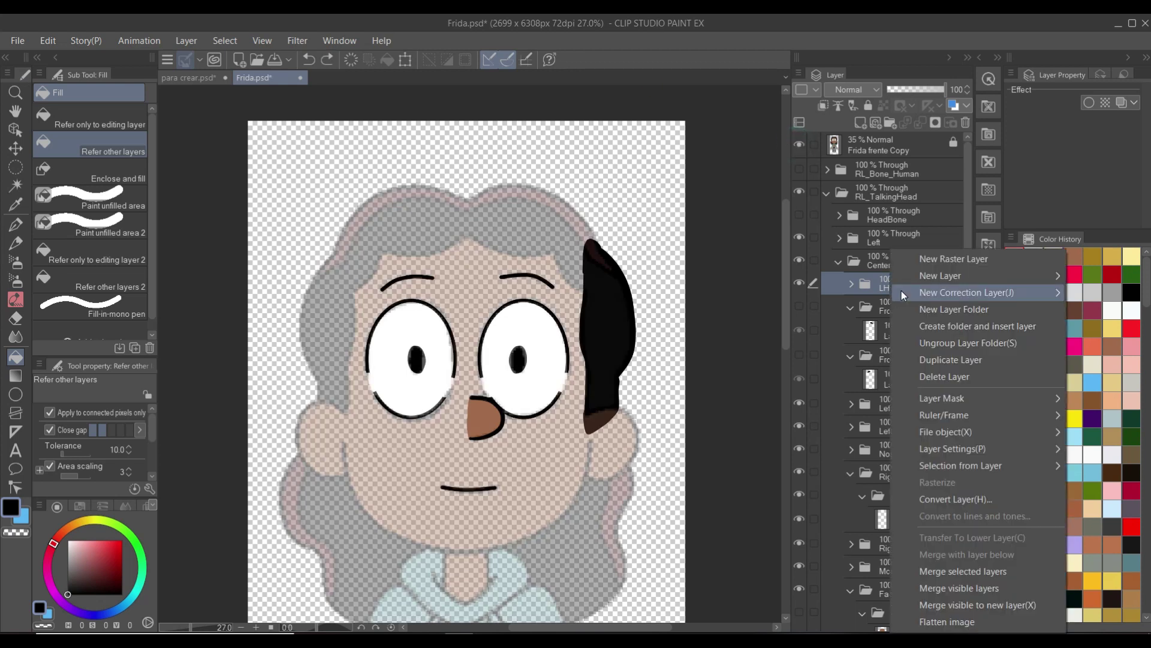
pyautogui.click(939, 362)
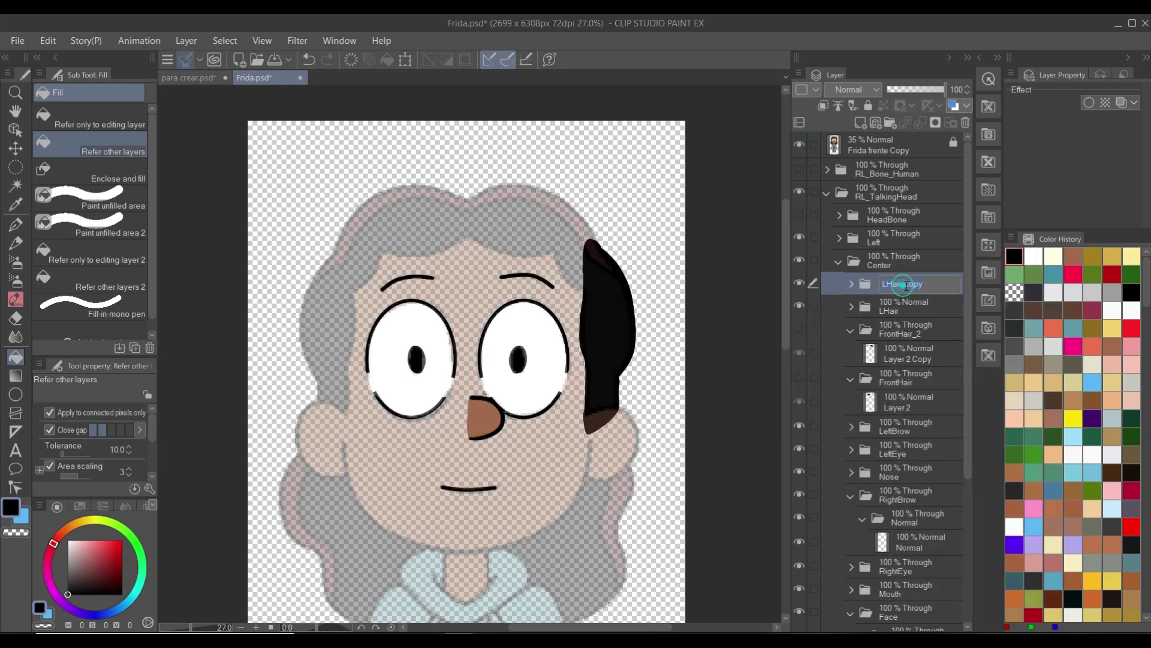
pyautogui.doubleClick(907, 286)
pyautogui.write('C')
pyautogui.write('RHair')
pyautogui.press('Return')
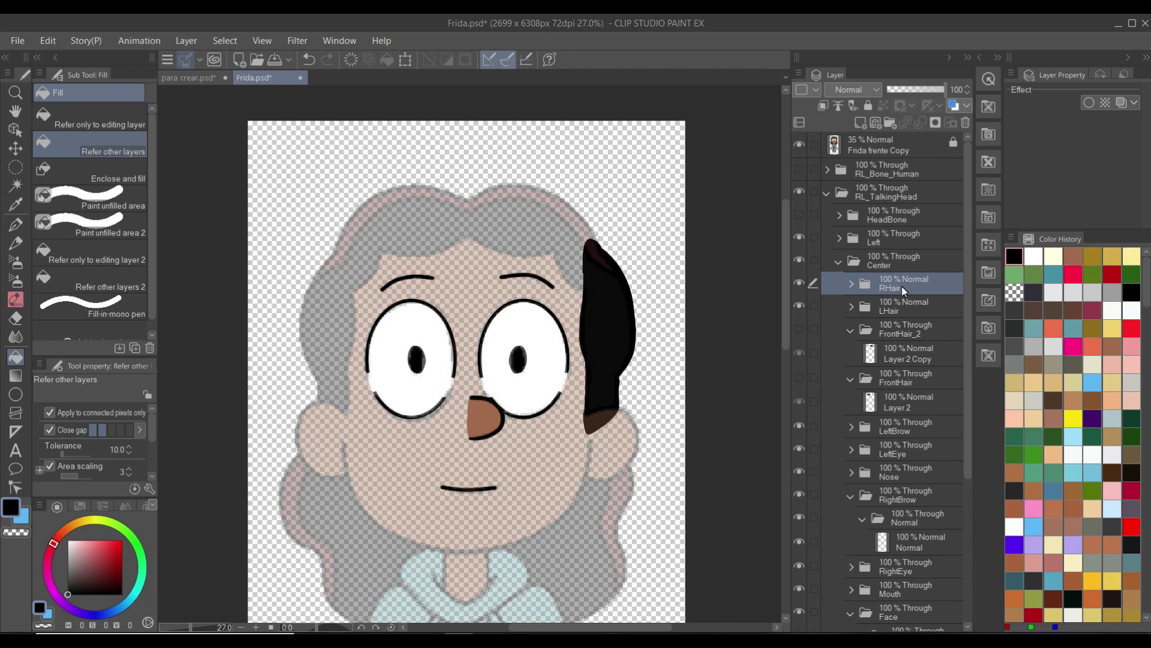
# Flip the RHair folder horizontally and place it over the side hair on the opposite side of the reference face
pyautogui.click(48, 41)
pyautogui.moveTo(96, 391)
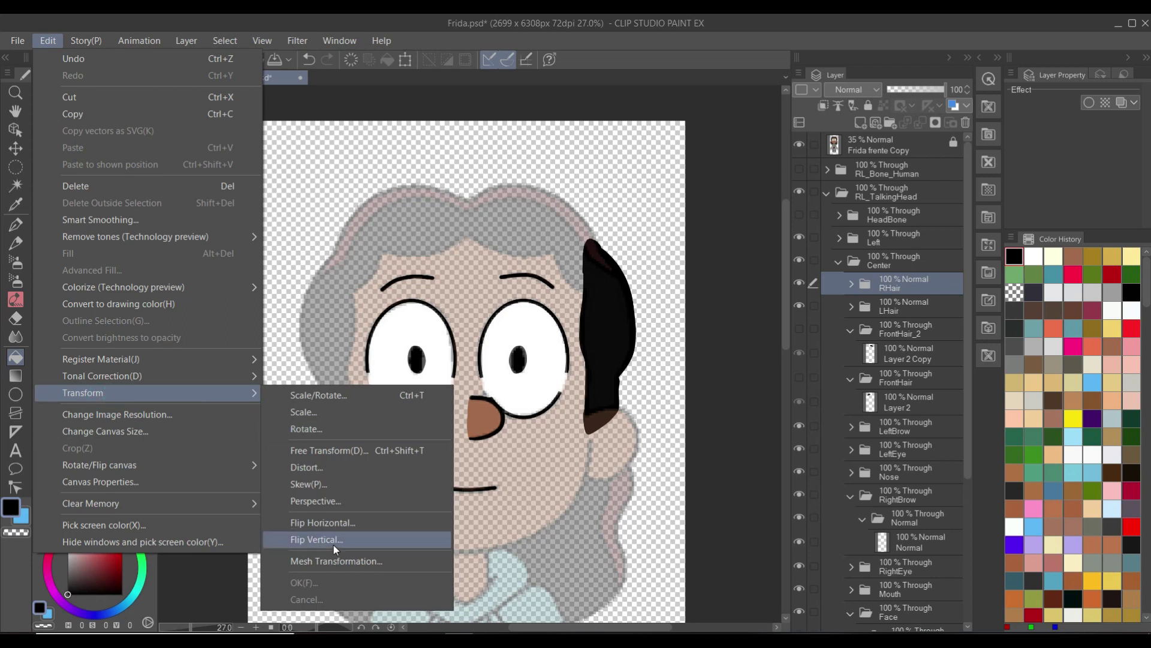
pyautogui.click(345, 520)
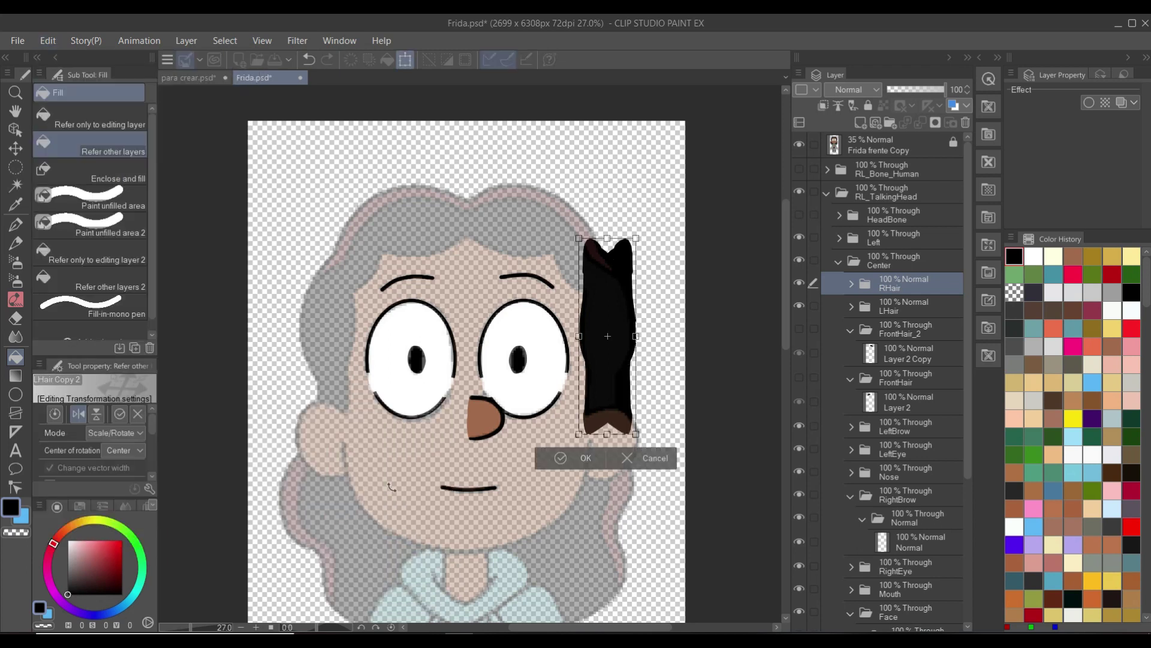
pyautogui.press('Left')
pyautogui.press('Left')
pyautogui.press('Left')
pyautogui.press('Left')
pyautogui.press('Left')
pyautogui.press('Left')
pyautogui.press('Left')
pyautogui.press('Left')
pyautogui.press('Left')
pyautogui.press('Left')
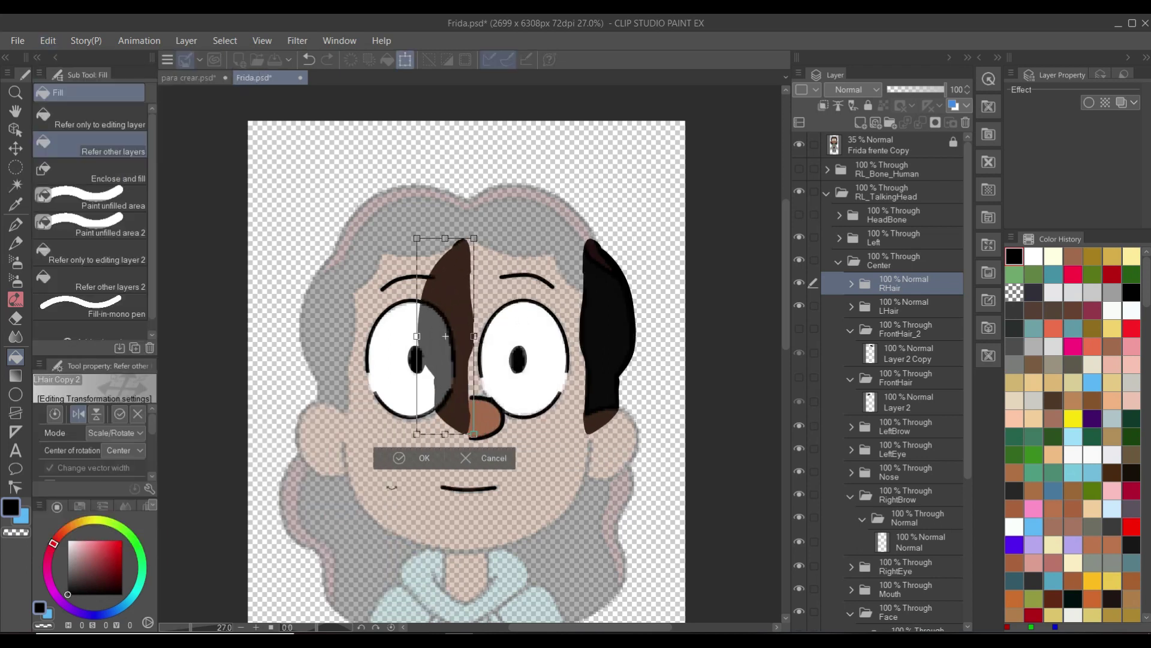
pyautogui.press('Left')
pyautogui.press('Left')
pyautogui.press('Left')
pyautogui.press('Left')
pyautogui.press('Left')
pyautogui.press('Left')
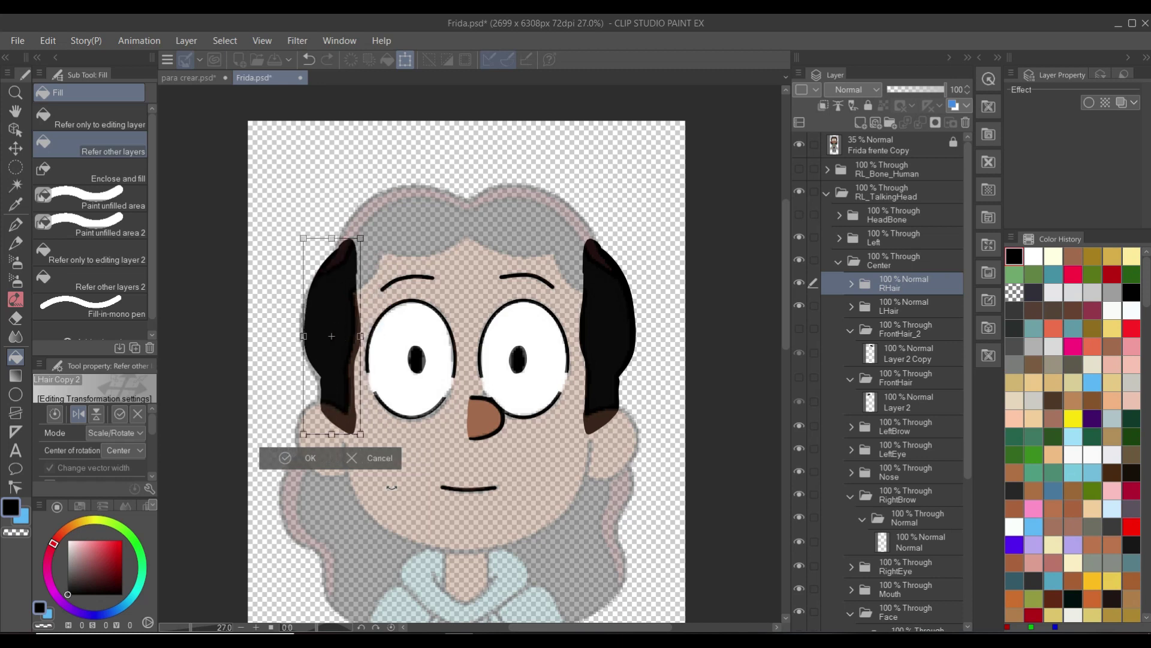
pyautogui.press('Right')
pyautogui.press('Right')
pyautogui.press('Right')
pyautogui.press('Right')
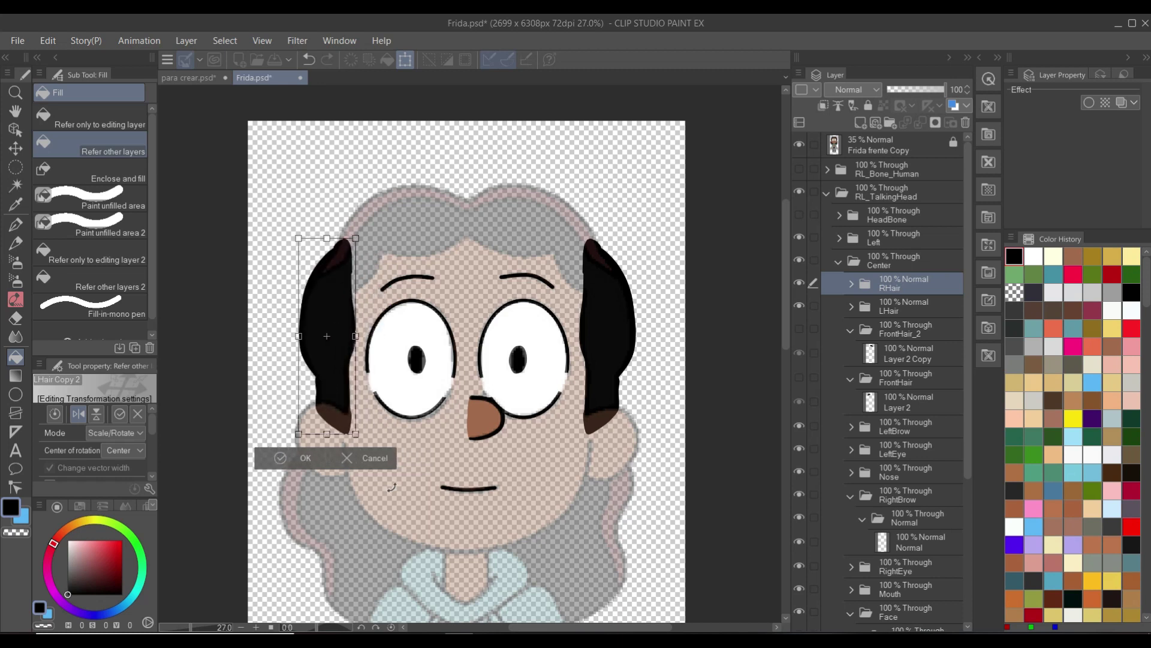
pyautogui.press('Left')
pyautogui.press('Left')
pyautogui.press('Return')
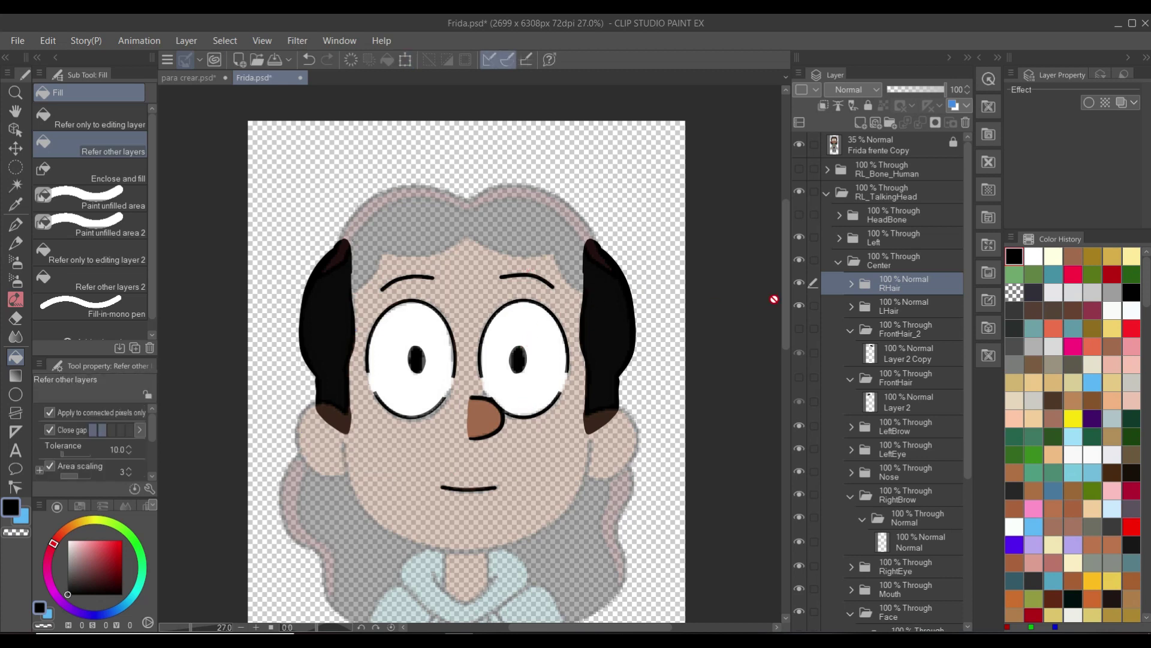
# Show the FrontHair_2 and FrontHair folders again to check the whole front hair with the side hair
pyautogui.click(803, 331)
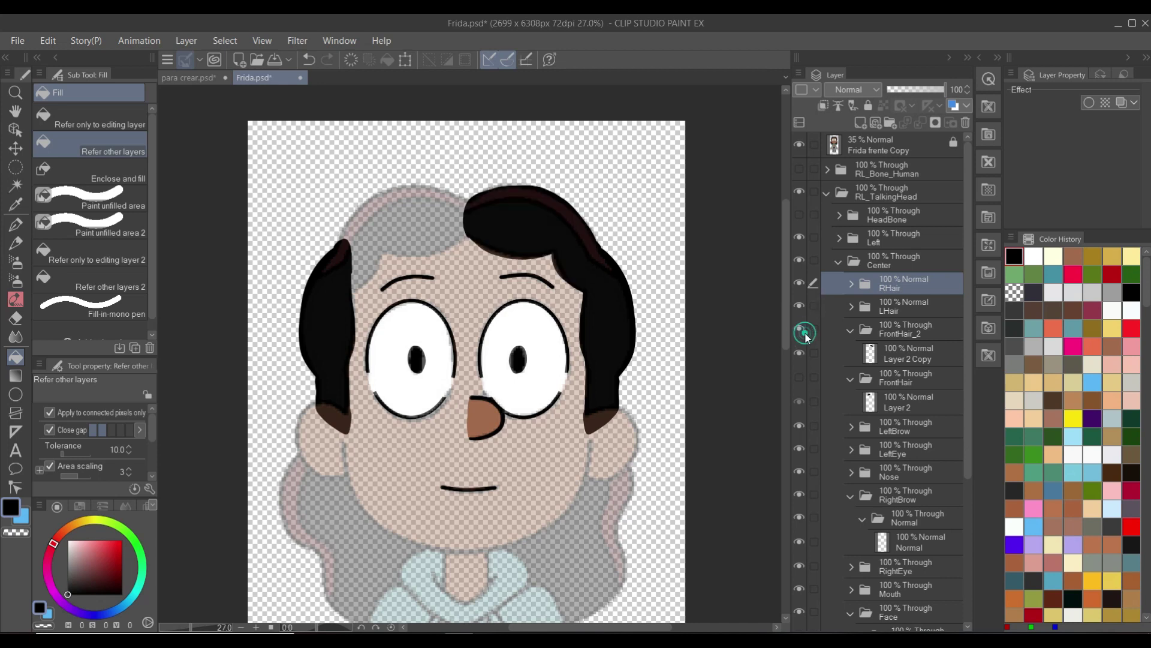
pyautogui.click(805, 377)
pyautogui.scroll(-3, 527, 249)
pyautogui.scroll(3, 531, 298)
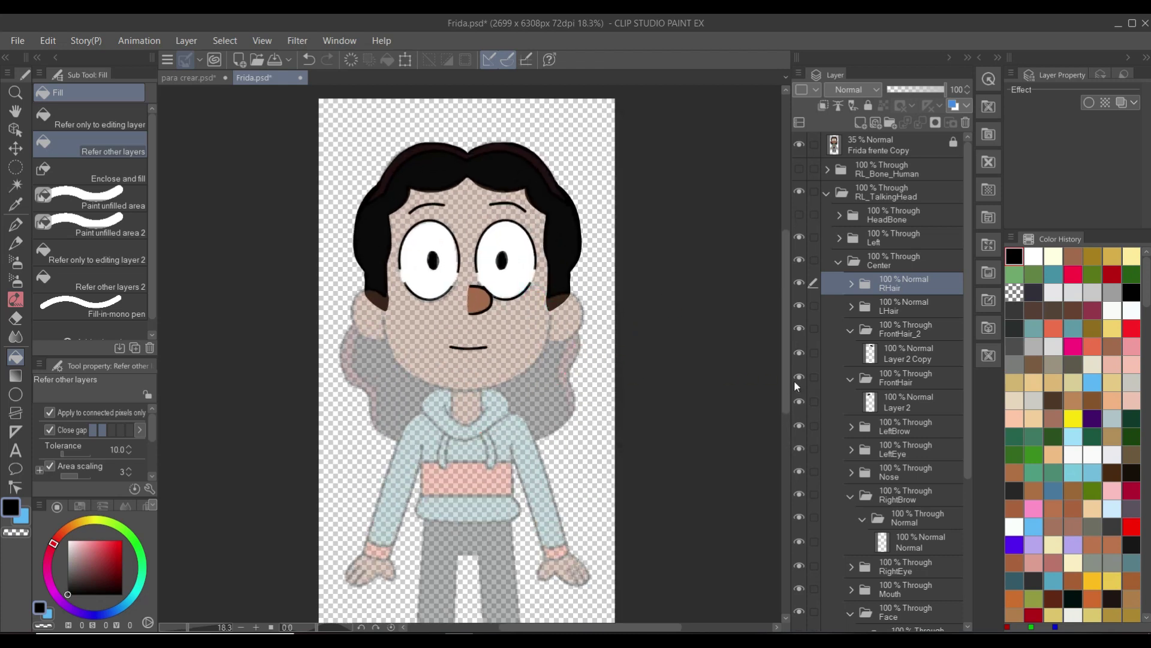
# Add a raster layer and a vector layer above it inside the BackHair folder
pyautogui.scroll(-5, 904, 505)
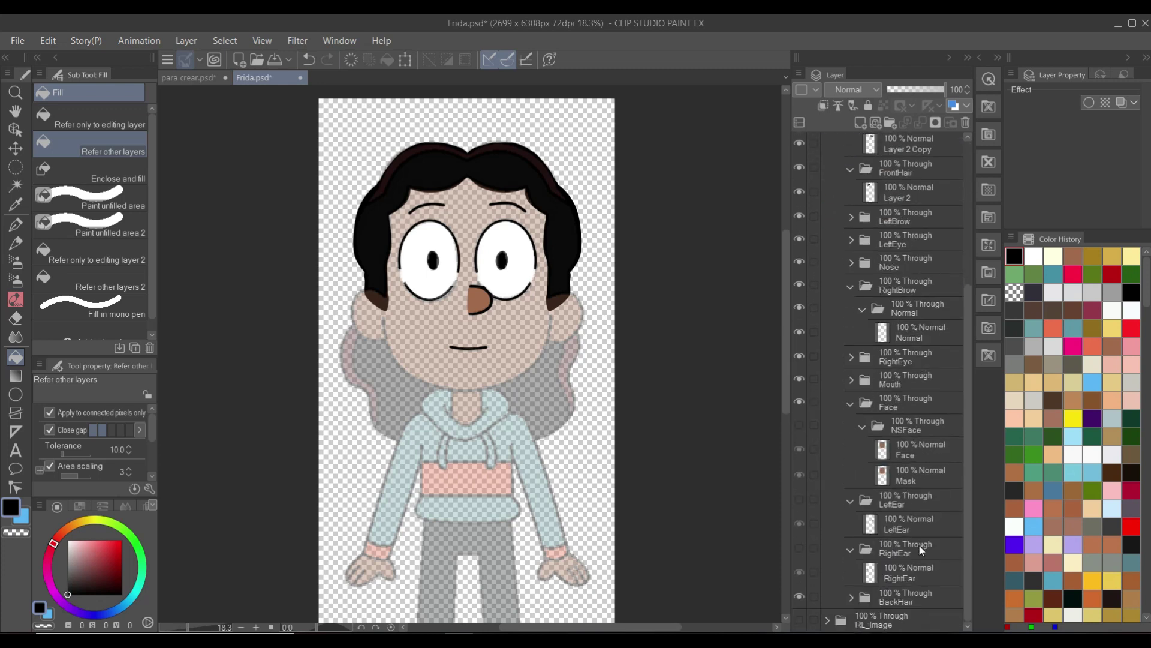
pyautogui.click(910, 598)
pyautogui.click(849, 598)
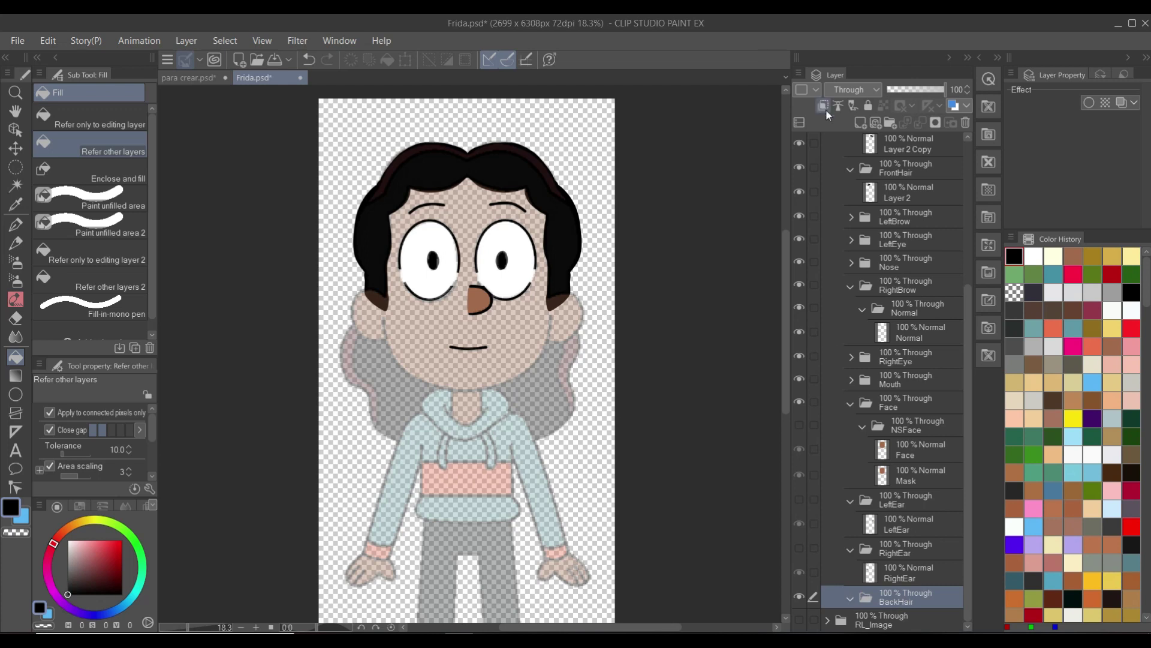
pyautogui.click(859, 123)
pyautogui.click(875, 123)
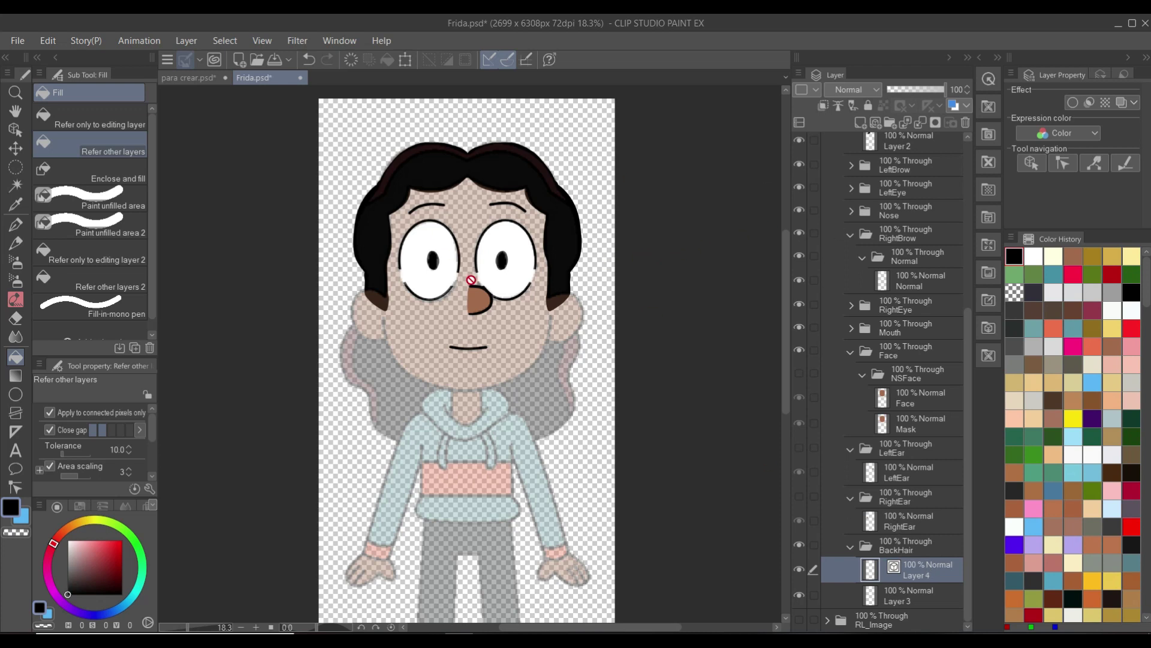
# Hide the FrontHair_2, FrontHair and LHair folders and the side hair layer inside RHair, finding each piece on the canvas
pyautogui.scroll(4, 873, 200)
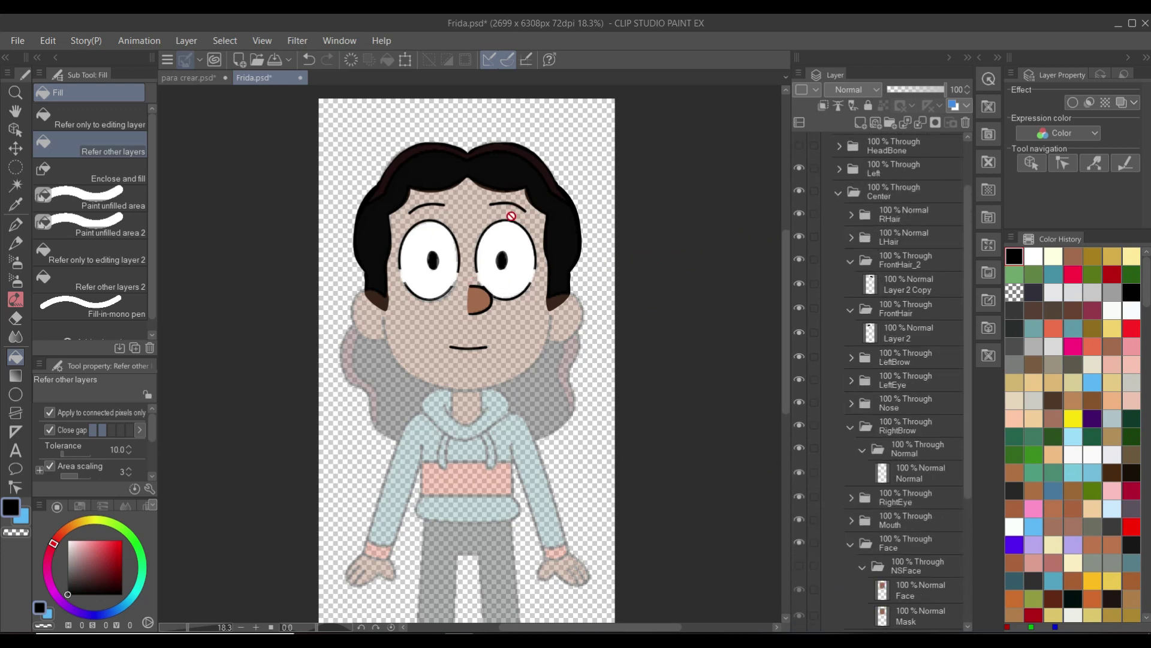
pyautogui.press('o')
pyautogui.click(502, 169)
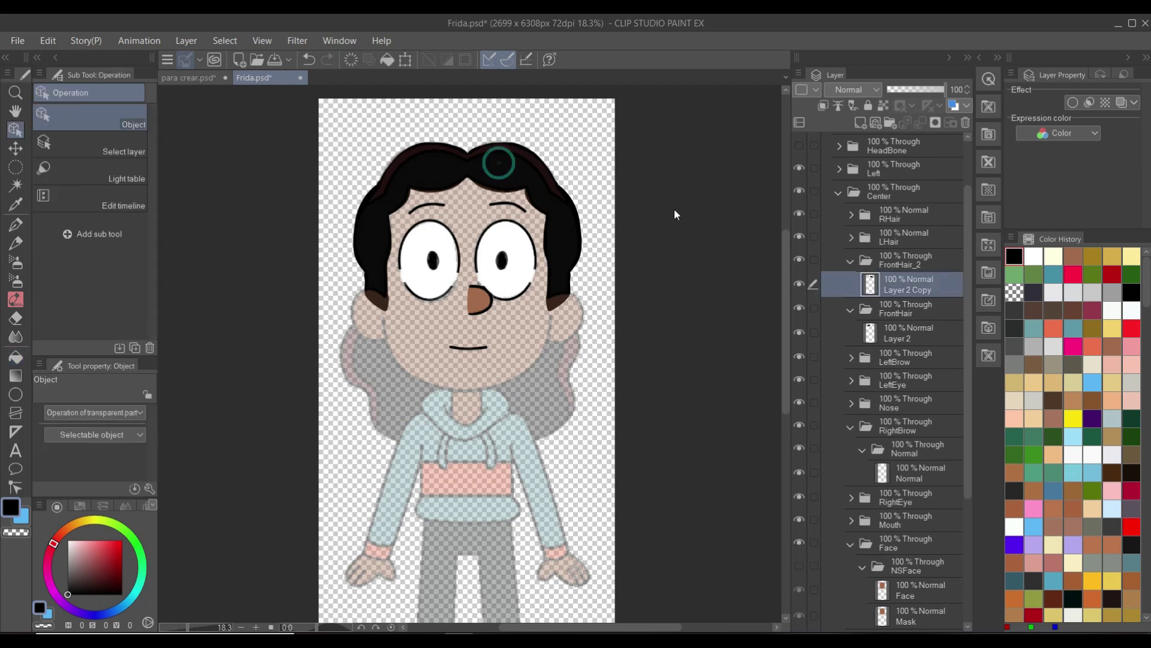
pyautogui.click(799, 259)
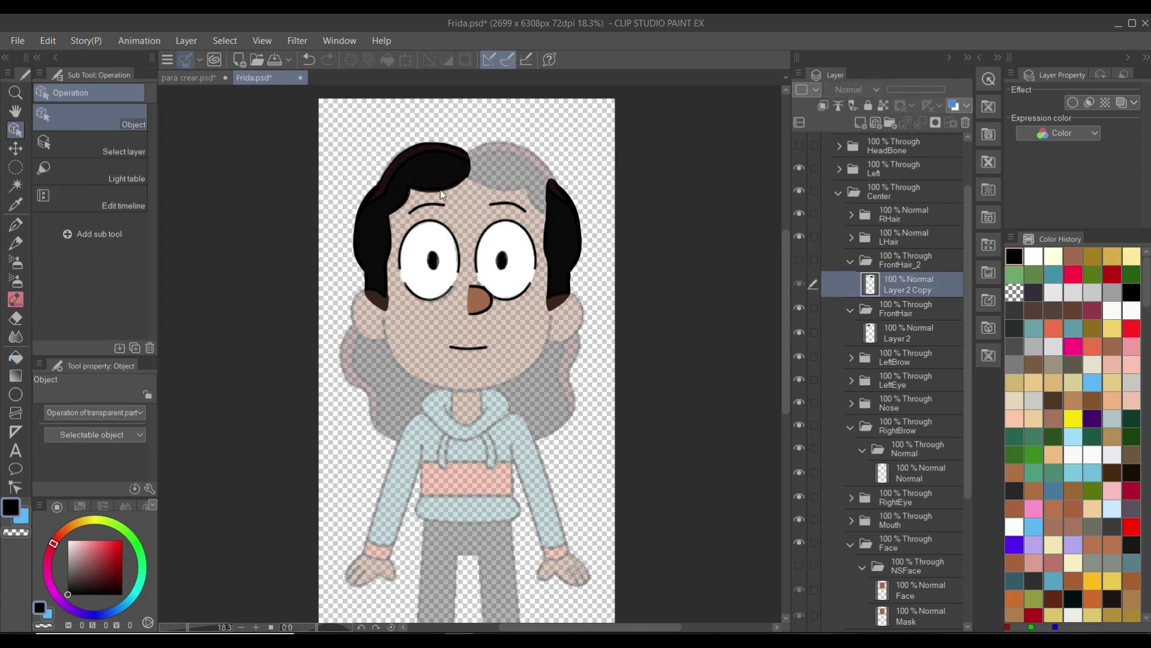
pyautogui.click(424, 175)
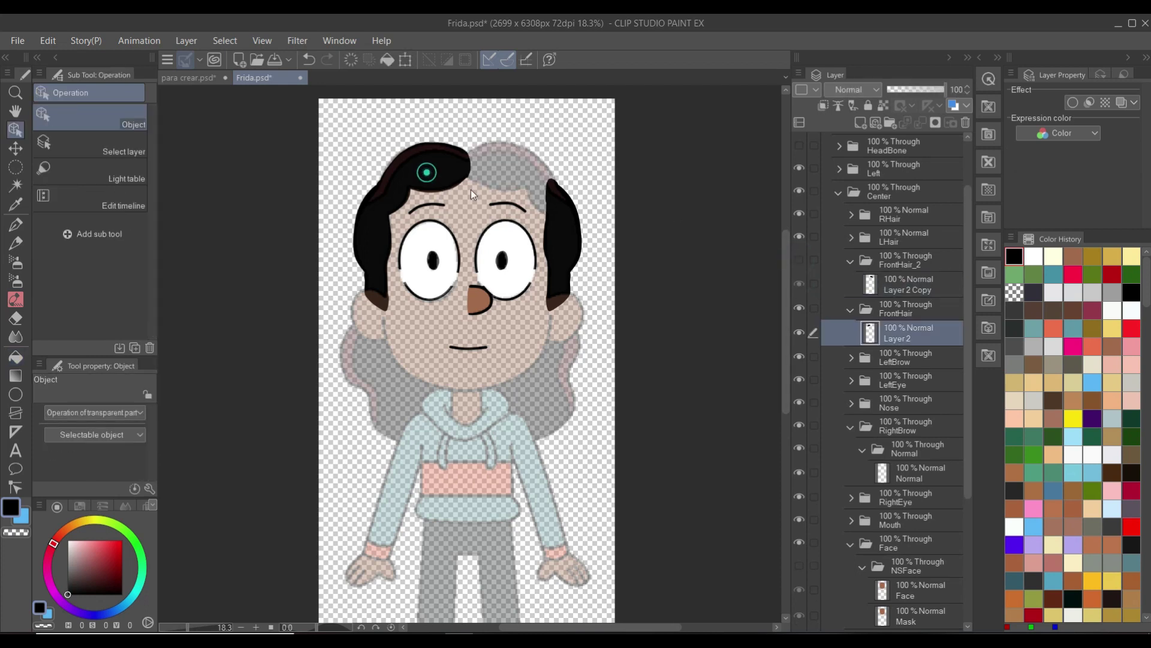
pyautogui.click(800, 308)
pyautogui.click(362, 232)
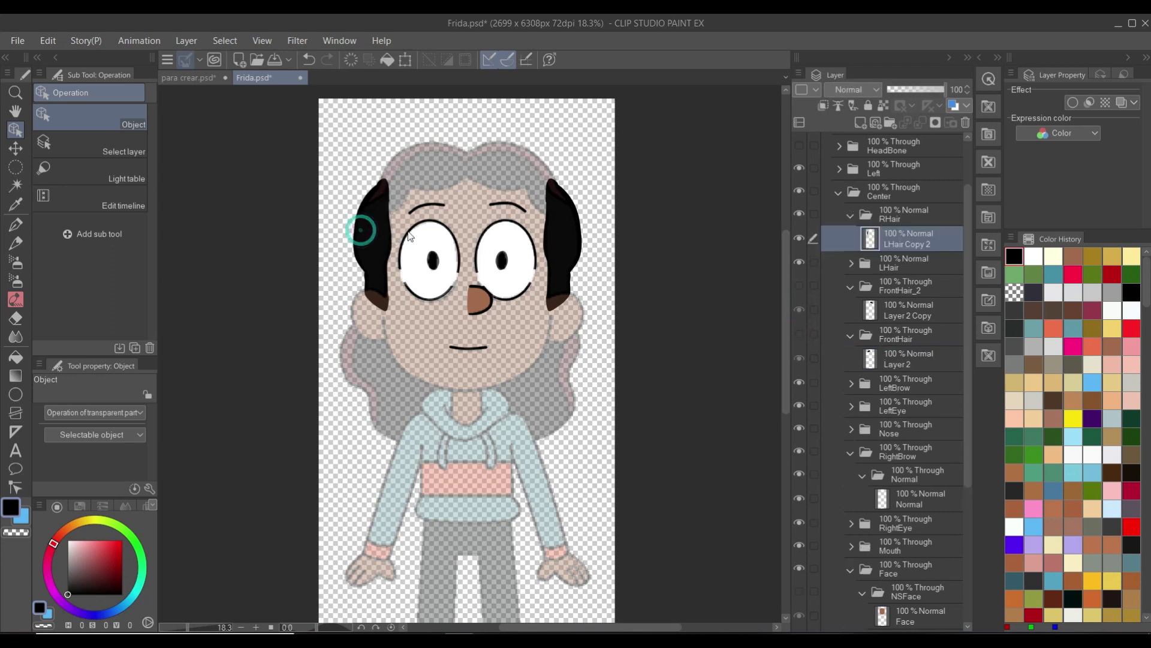
pyautogui.click(801, 241)
pyautogui.click(566, 220)
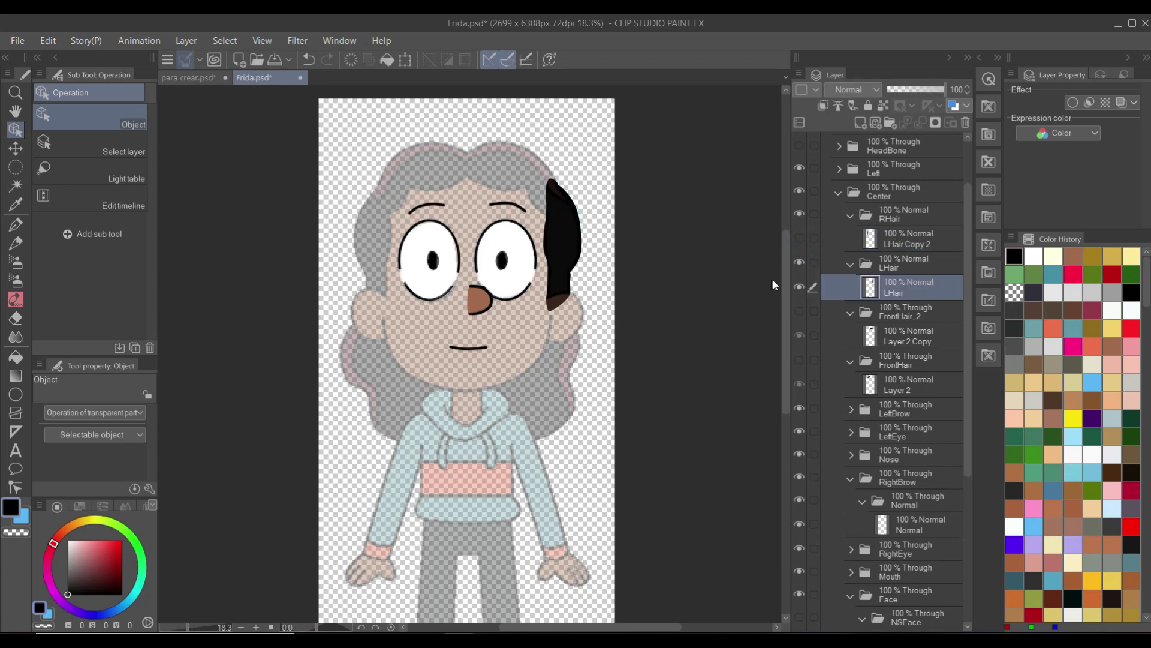
pyautogui.click(800, 262)
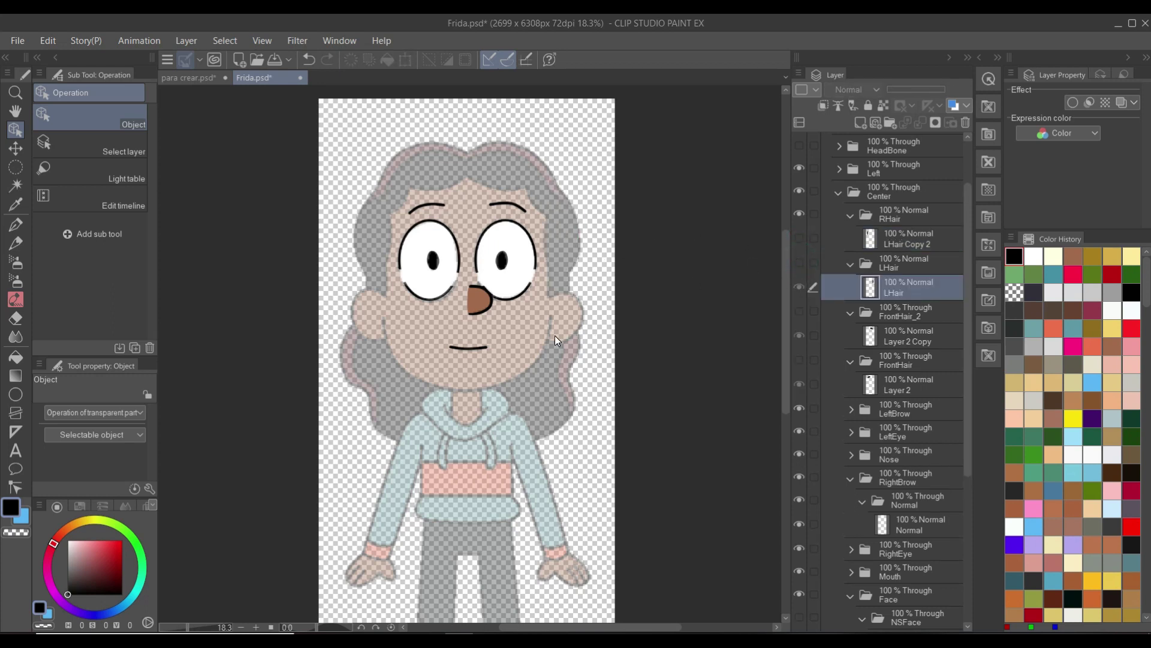
# Select vector Layer 4 in the BackHair folder and switch to the G-pen for inking
pyautogui.scroll(-10, 891, 490)
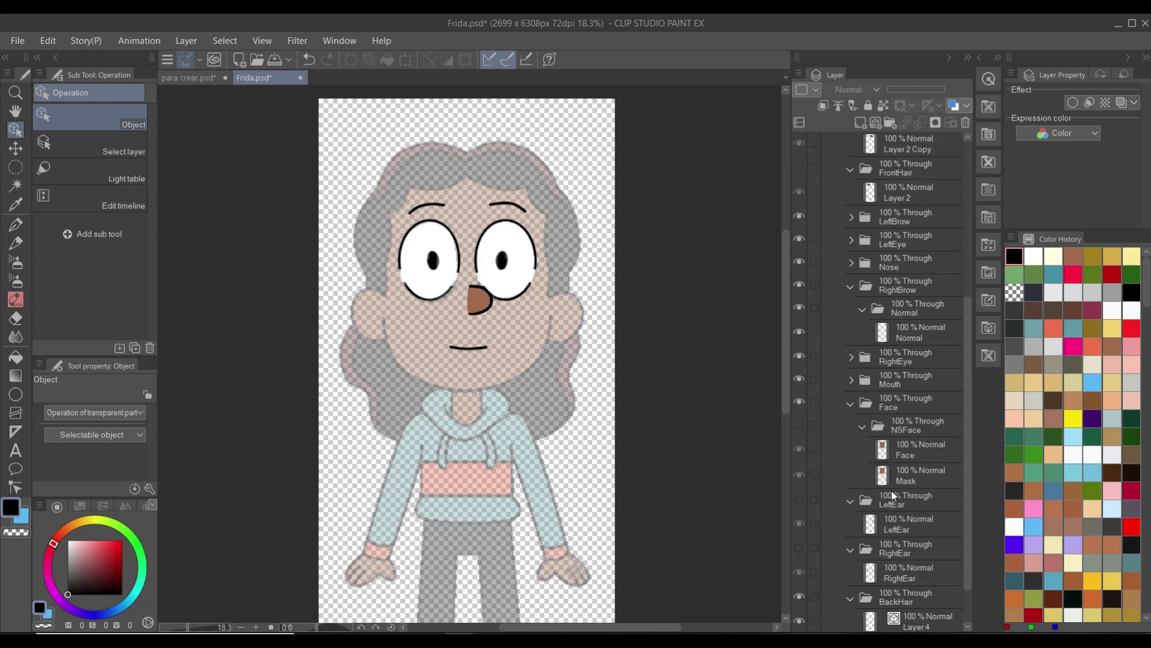
pyautogui.click(911, 571)
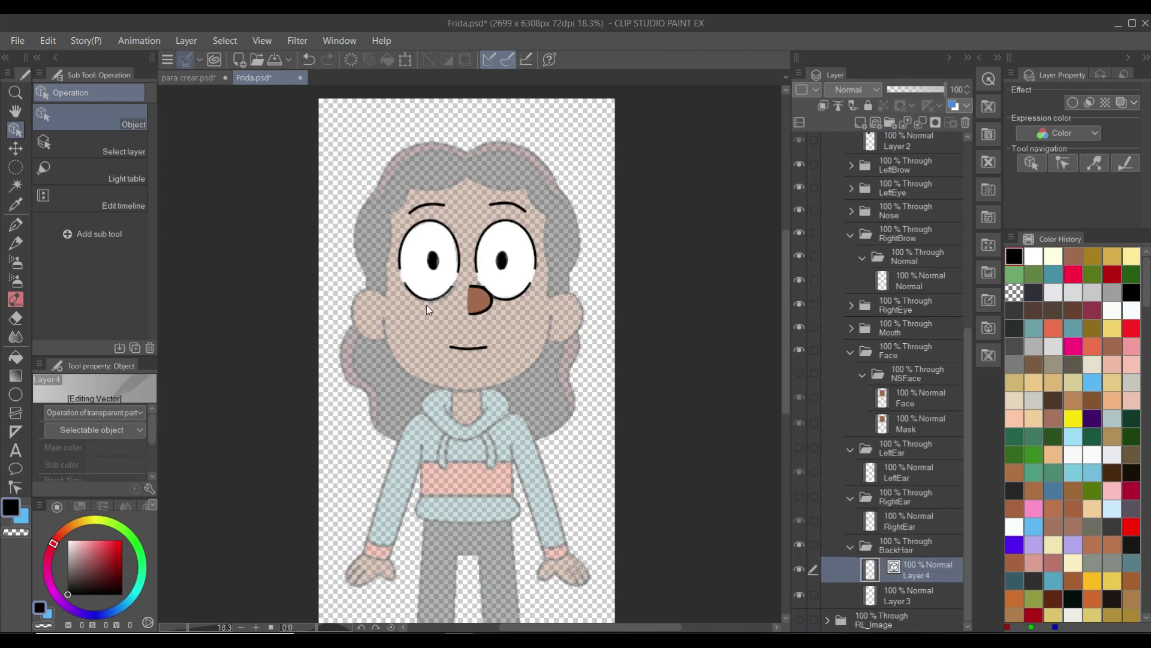
pyautogui.scroll(1, 426, 305)
pyautogui.press('p')
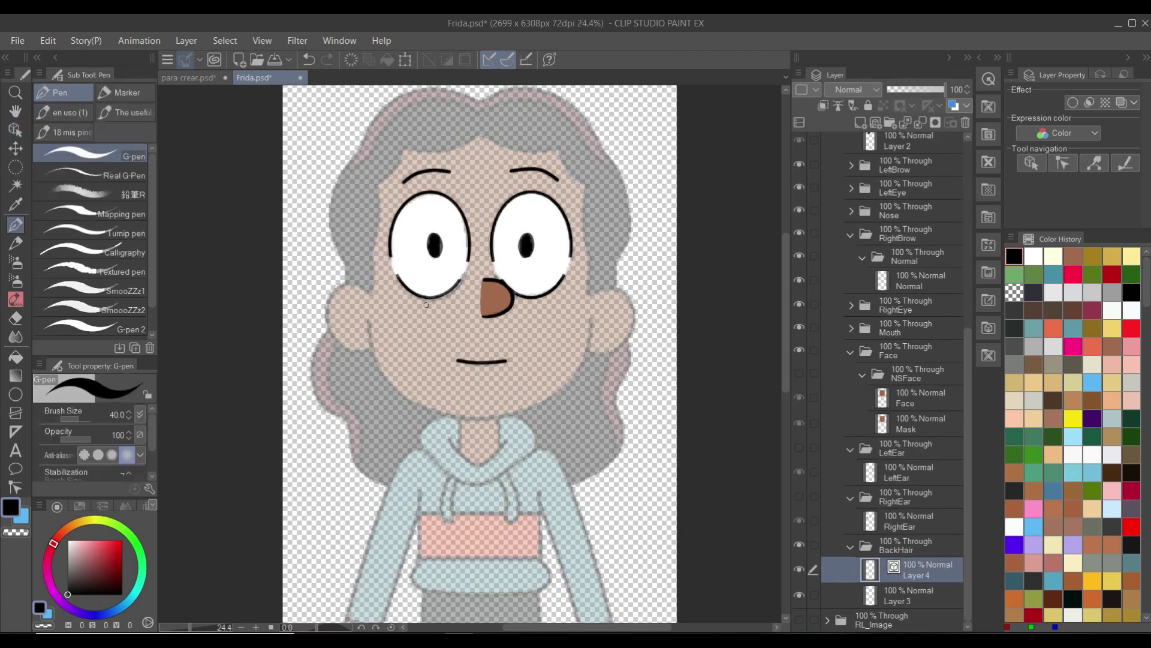
pyautogui.moveTo(625, 287); pyautogui.dragTo(627, 474)
pyautogui.hotkey('ctrl', 'z')
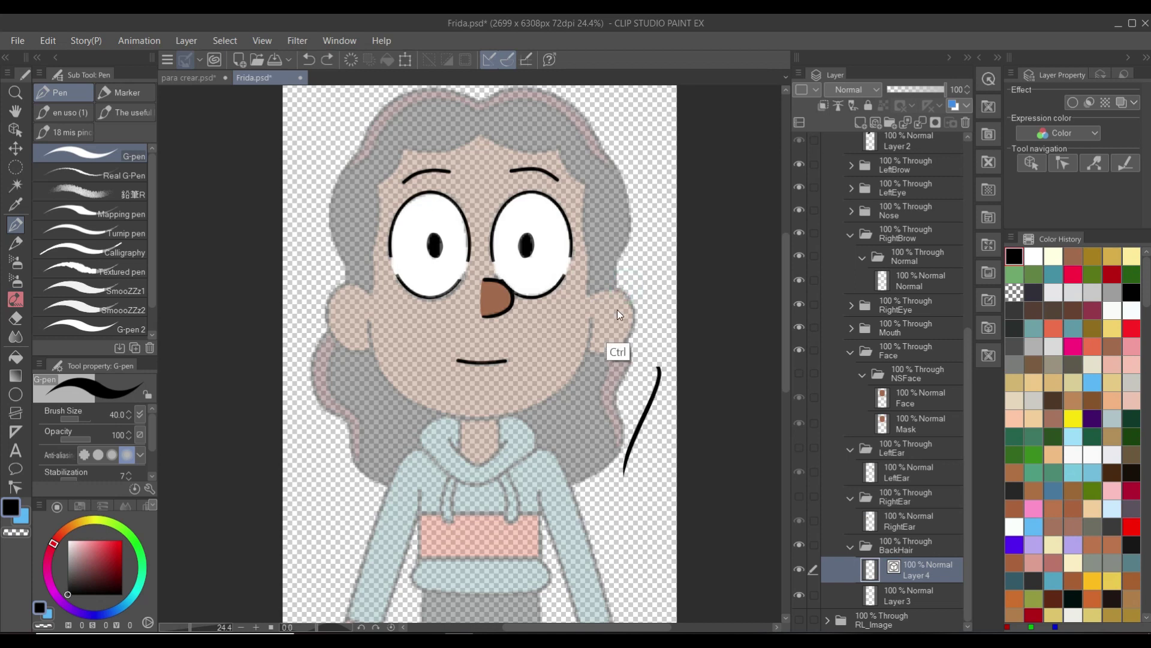
pyautogui.hotkey('ctrl', 'z')
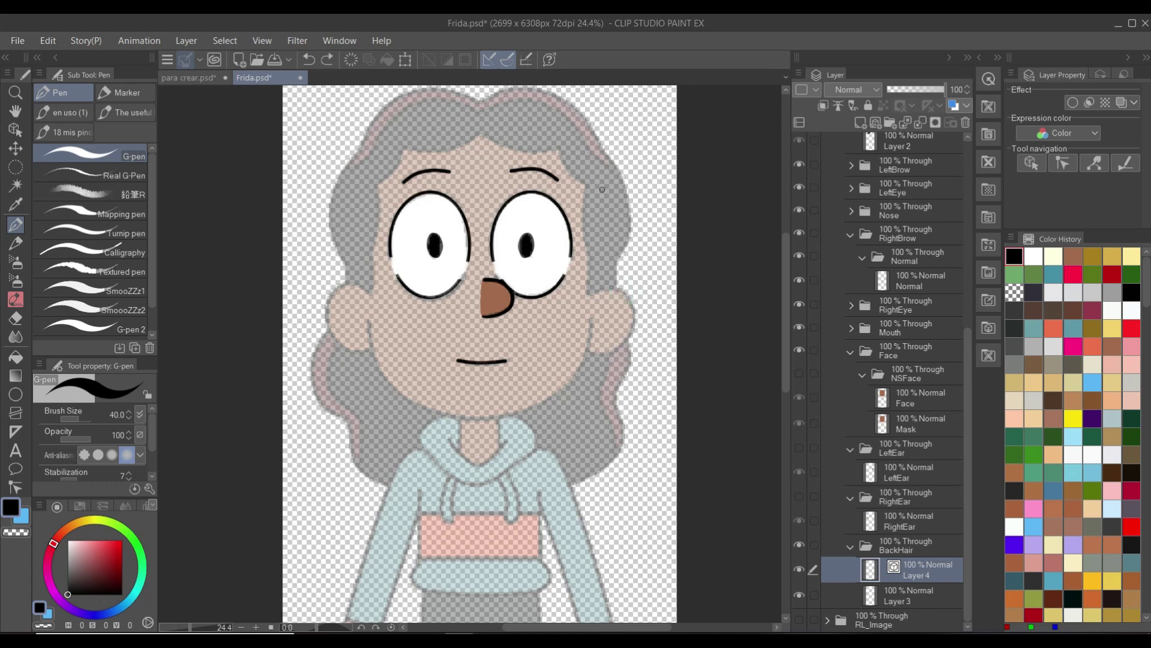
# Draw a closed, wavy back hair outline around the whole head on Layer 4 with the G-pen at size 40
pyautogui.moveTo(600, 179)
pyautogui.mouseDown()
pyautogui.moveTo(631, 350)
pyautogui.moveTo(614, 462)
pyautogui.moveTo(501, 498)
pyautogui.moveTo(415, 495)
pyautogui.moveTo(365, 475)
pyautogui.moveTo(316, 358)
pyautogui.moveTo(344, 305)
pyautogui.moveTo(363, 176)
pyautogui.moveTo(382, 146)
pyautogui.moveTo(426, 137)
pyautogui.mouseUp()
pyautogui.moveTo(602, 183)
pyautogui.mouseDown()
pyautogui.moveTo(567, 133)
pyautogui.moveTo(533, 114)
pyautogui.moveTo(423, 132)
pyautogui.mouseUp()
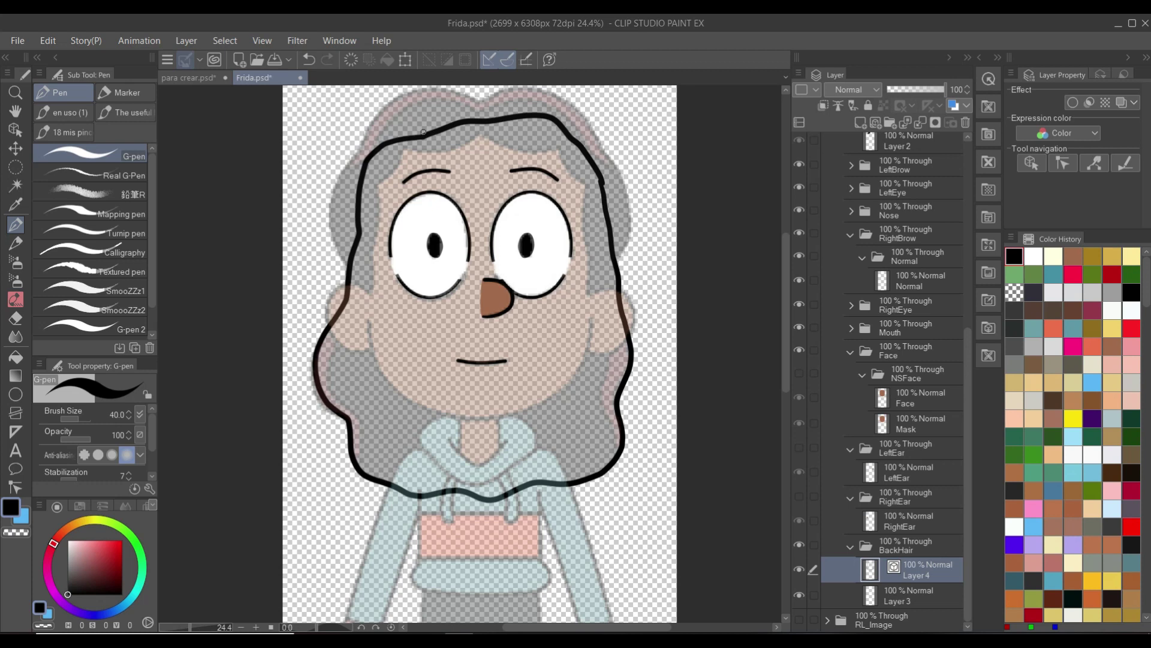
# Hide the Frida frente Copy reference layer and the LeftBrow and RHair folders
pyautogui.scroll(8, 861, 193)
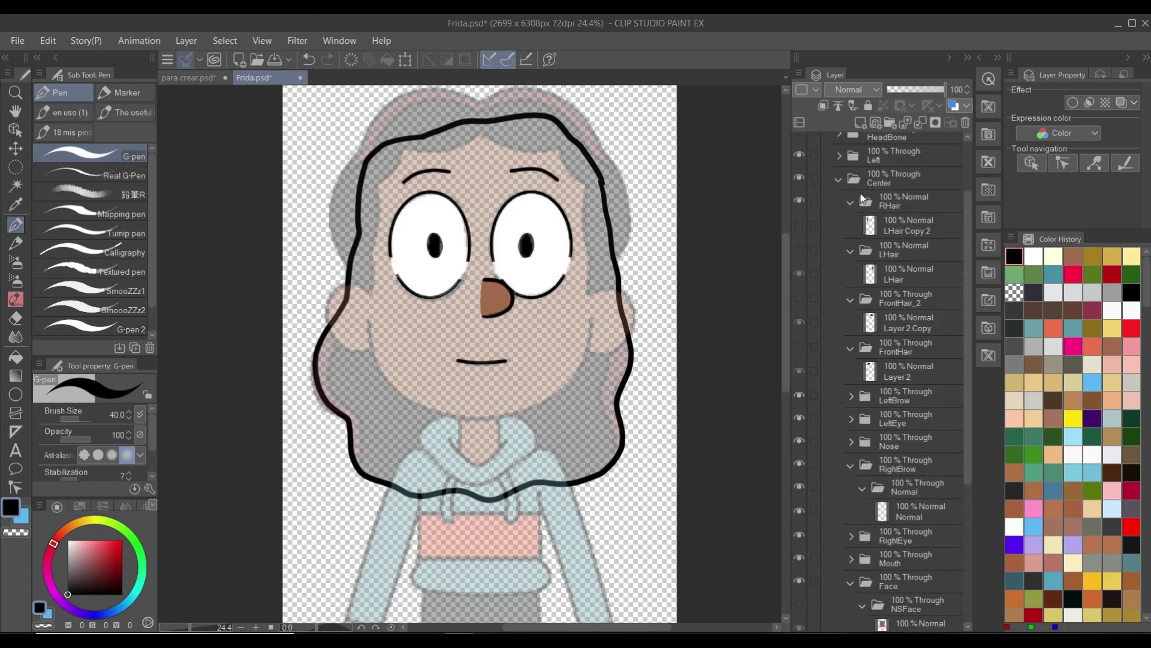
pyautogui.scroll(1, 811, 161)
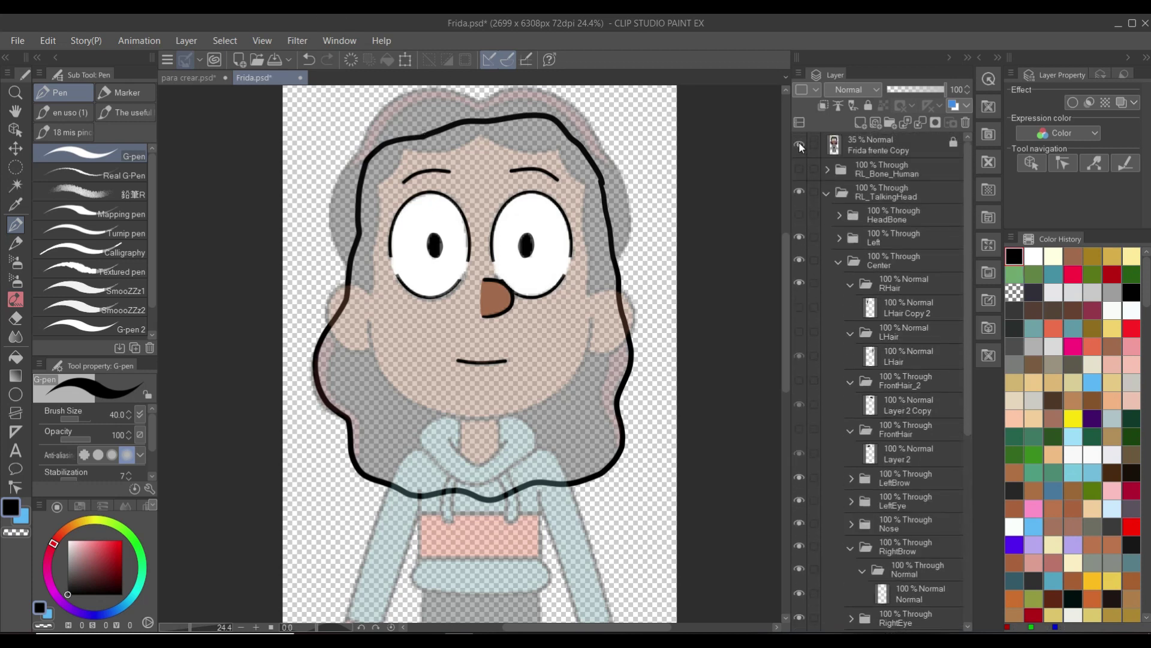
pyautogui.click(800, 144)
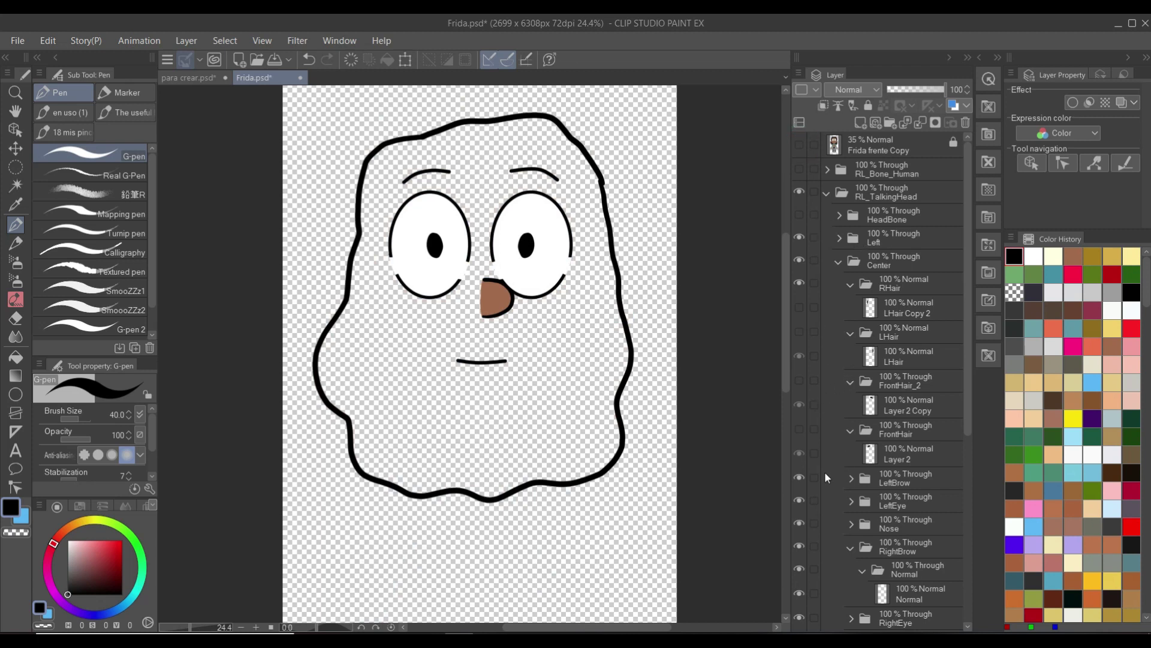
pyautogui.click(800, 478)
pyautogui.click(799, 284)
# Hide the LeftEye, Nose, RightBrow, RightEye and Mouth folders so only the back hair outline is left
pyautogui.scroll(-3, 843, 431)
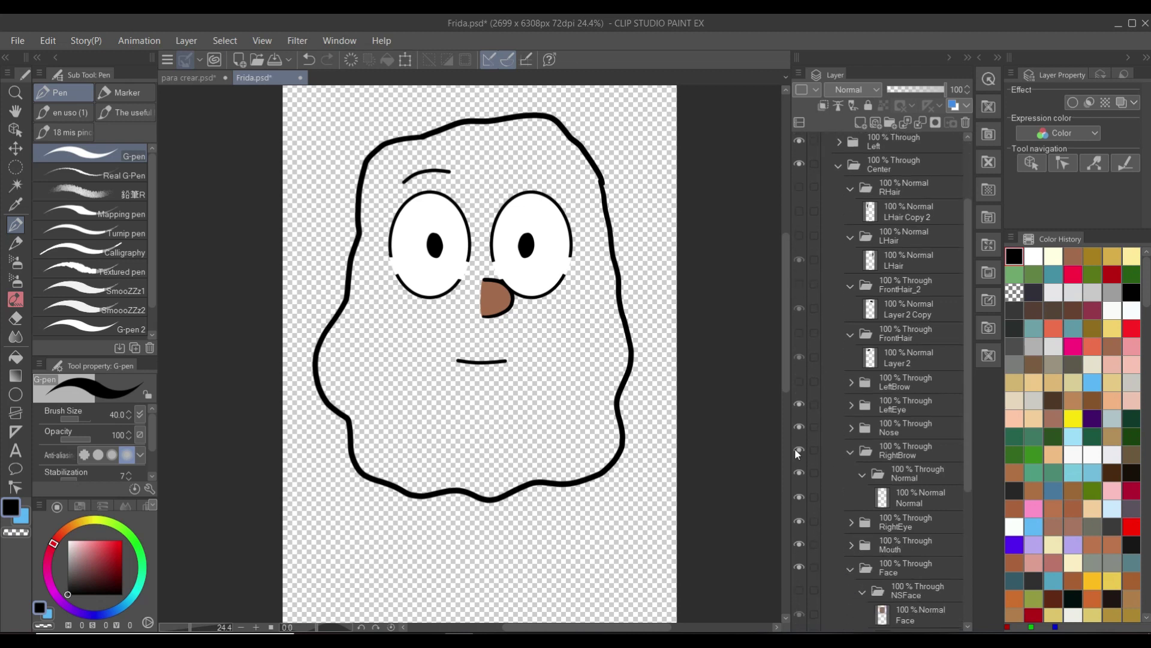
pyautogui.click(801, 403)
pyautogui.click(800, 427)
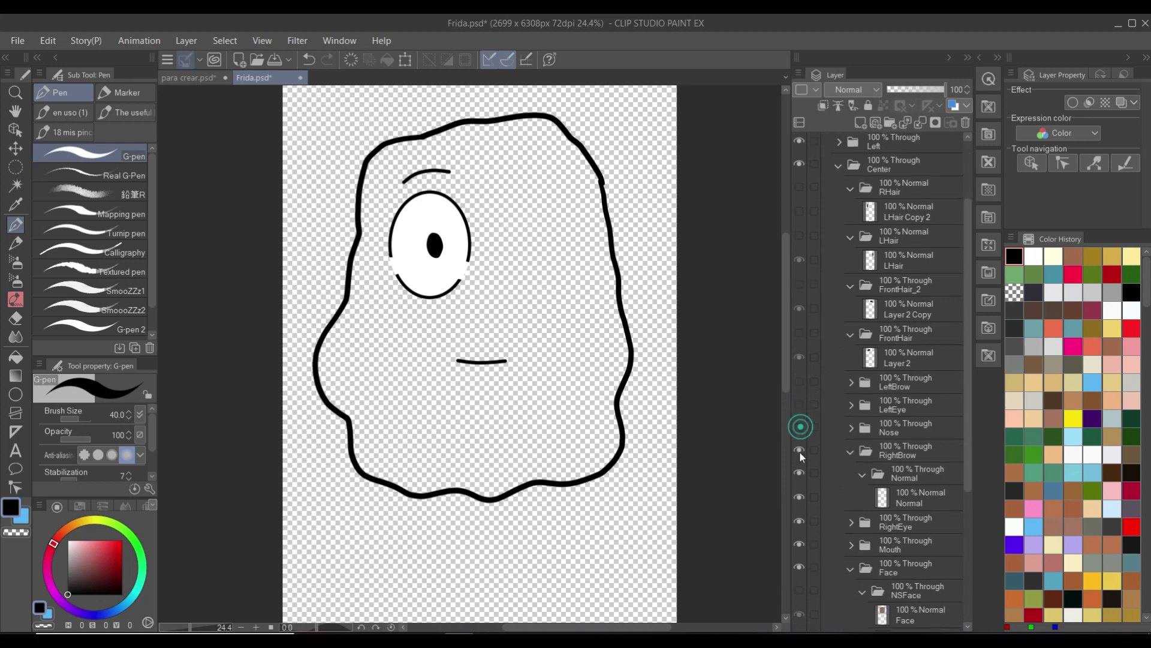
pyautogui.click(800, 451)
pyautogui.click(800, 473)
pyautogui.scroll(-2, 814, 505)
pyautogui.click(799, 483)
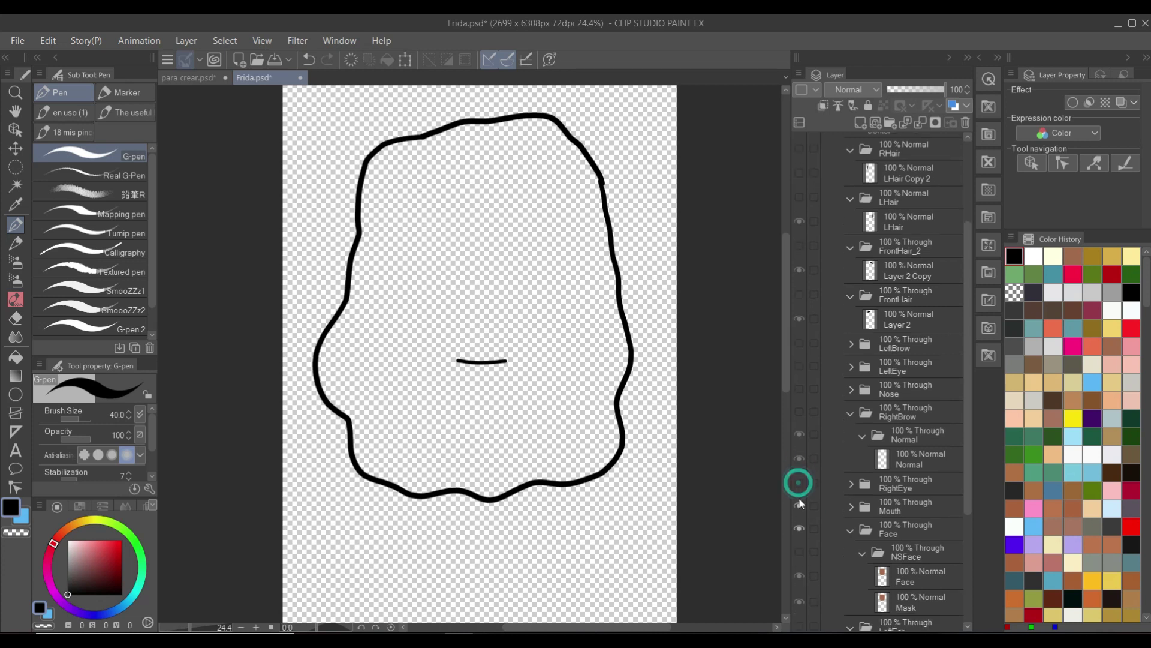
pyautogui.click(800, 504)
# Fill the inside of the back hair outline with black on Layer 3, referring to other layers
pyautogui.scroll(-5, 912, 559)
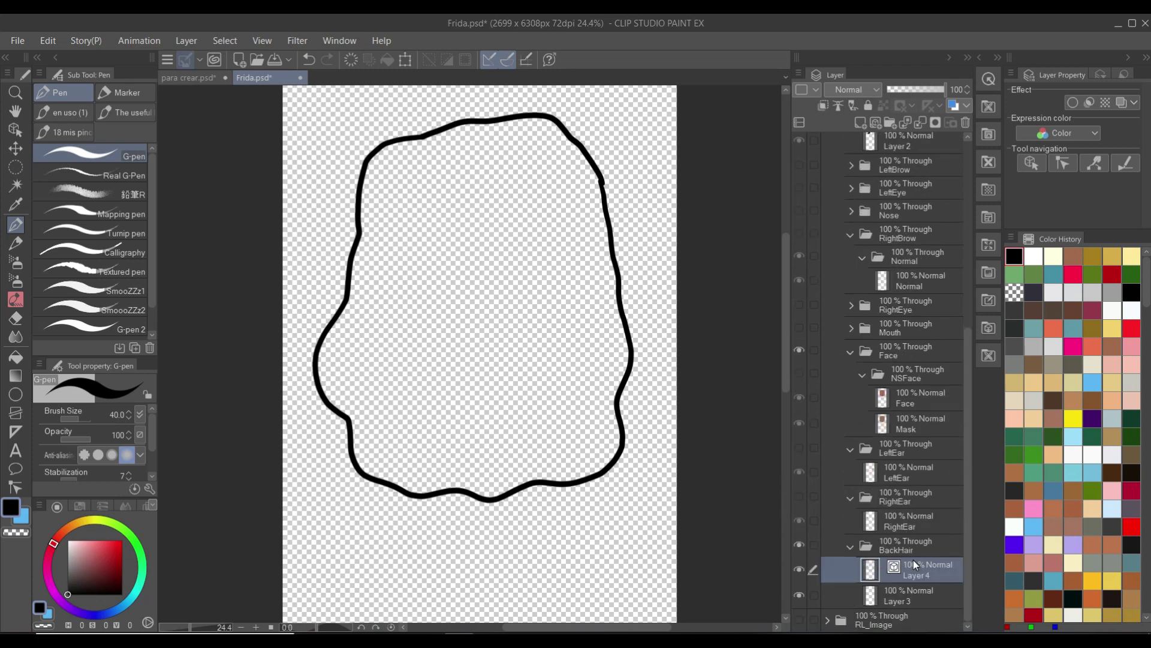
pyautogui.click(913, 592)
pyautogui.press('g')
pyautogui.click(425, 328)
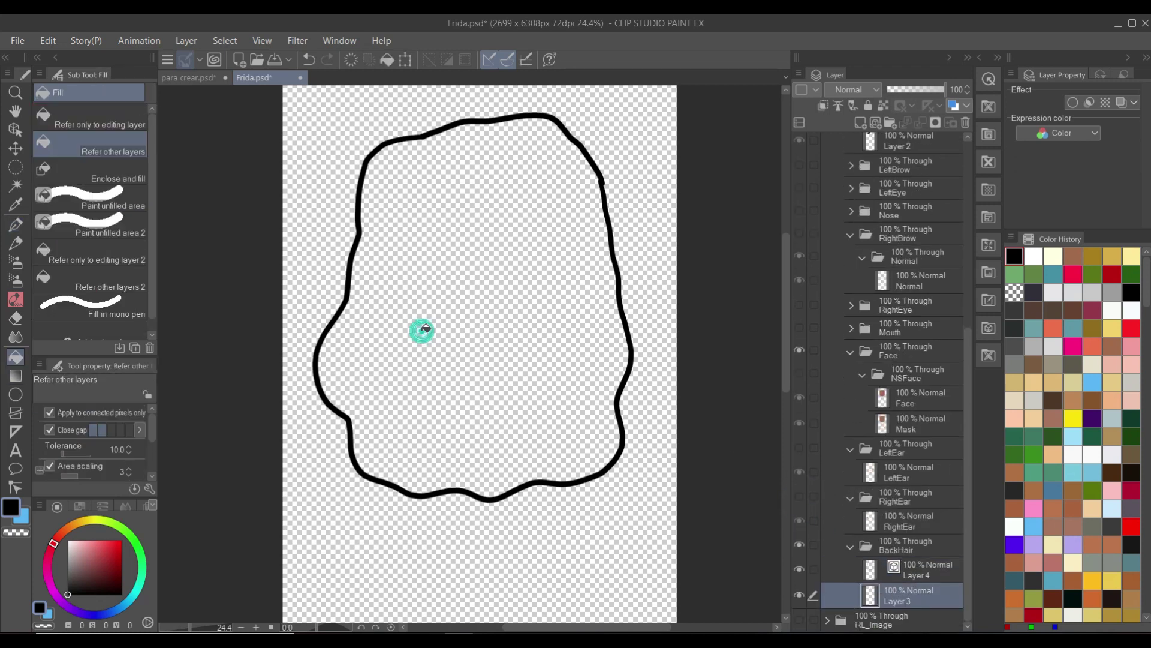
pyautogui.click(426, 328)
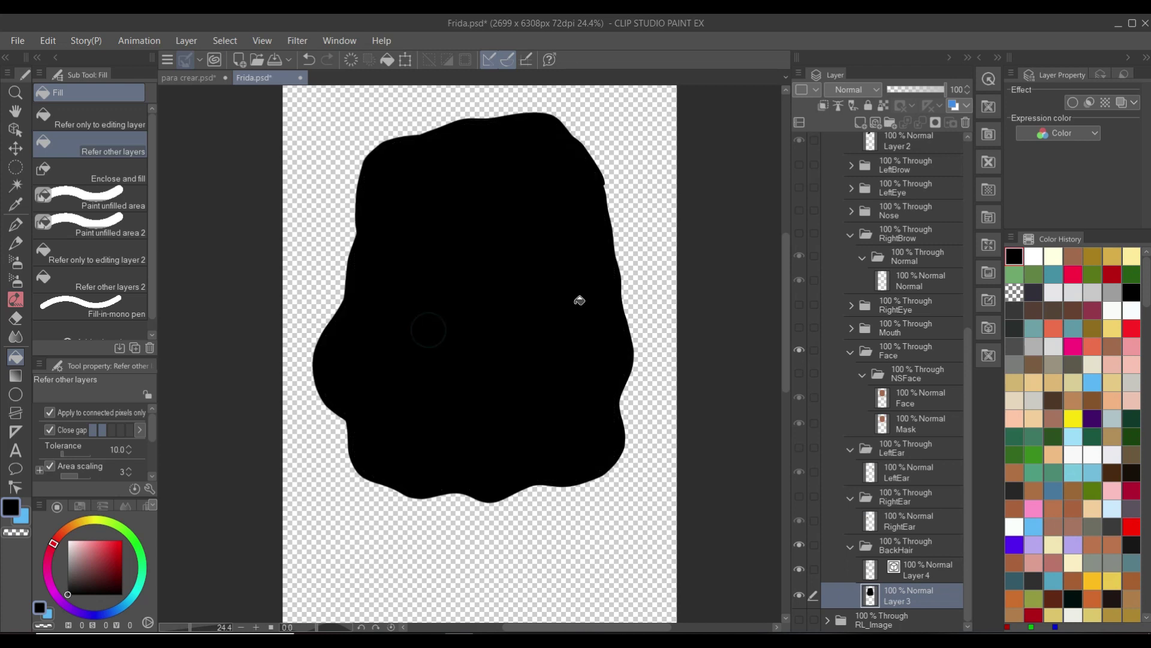
# Merge Layer 4 down into Layer 3 and rename the merged layer as BackHair, copying its folder's name
pyautogui.click(926, 566)
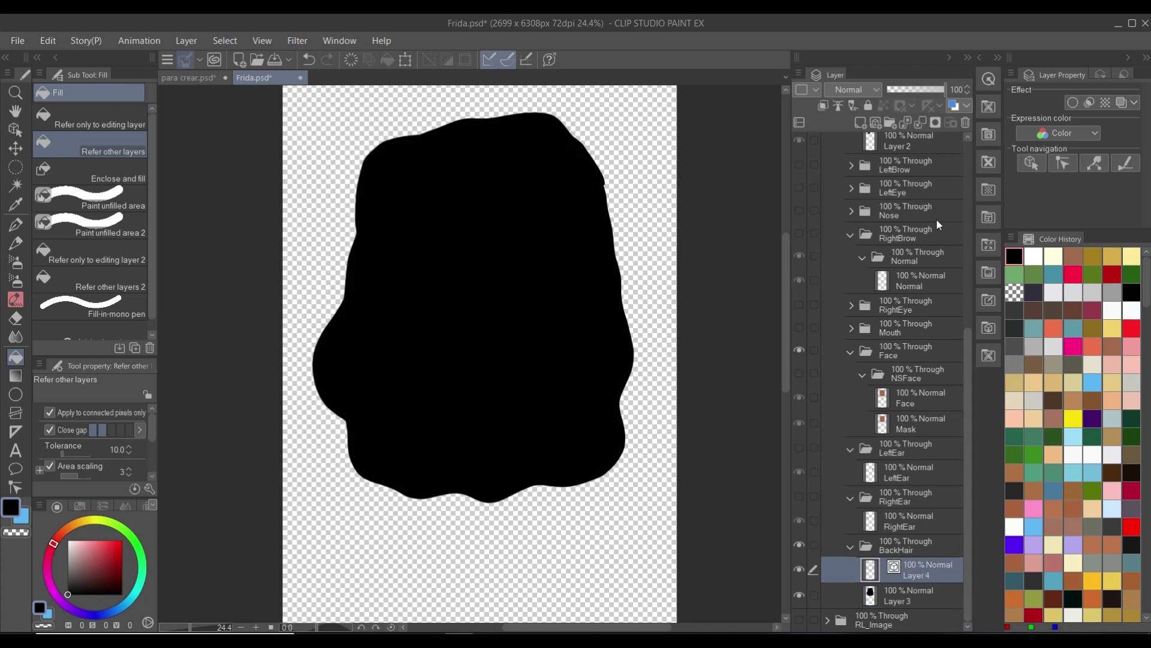
pyautogui.click(924, 123)
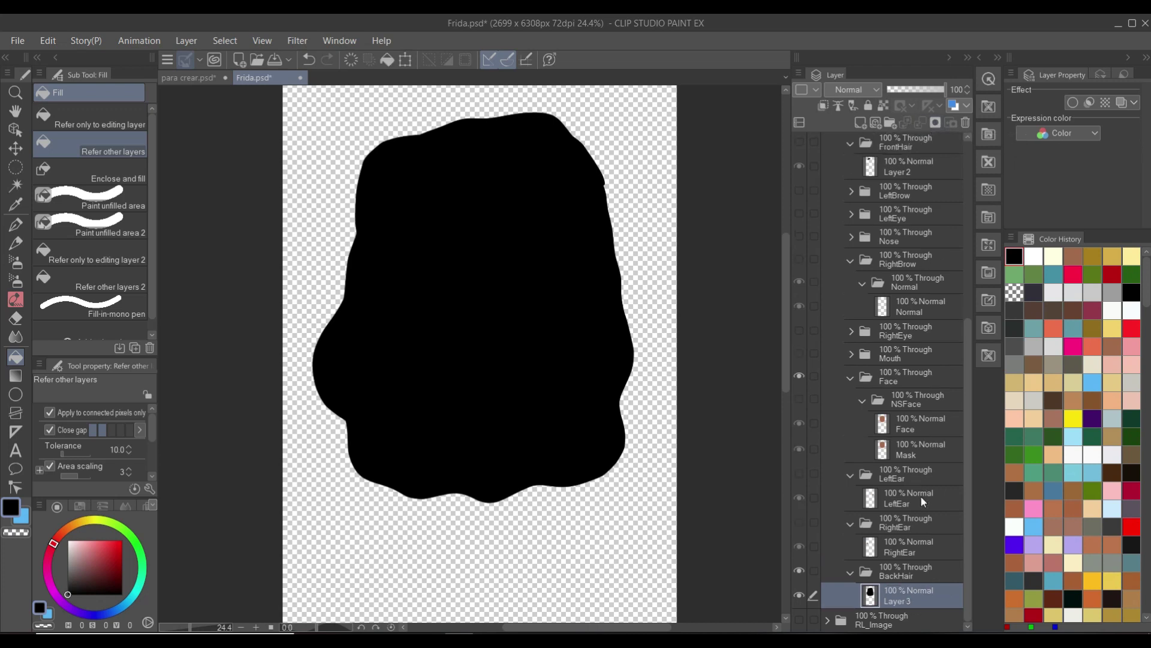
pyautogui.doubleClick(910, 573)
pyautogui.hotkey('ctrl', 'c')
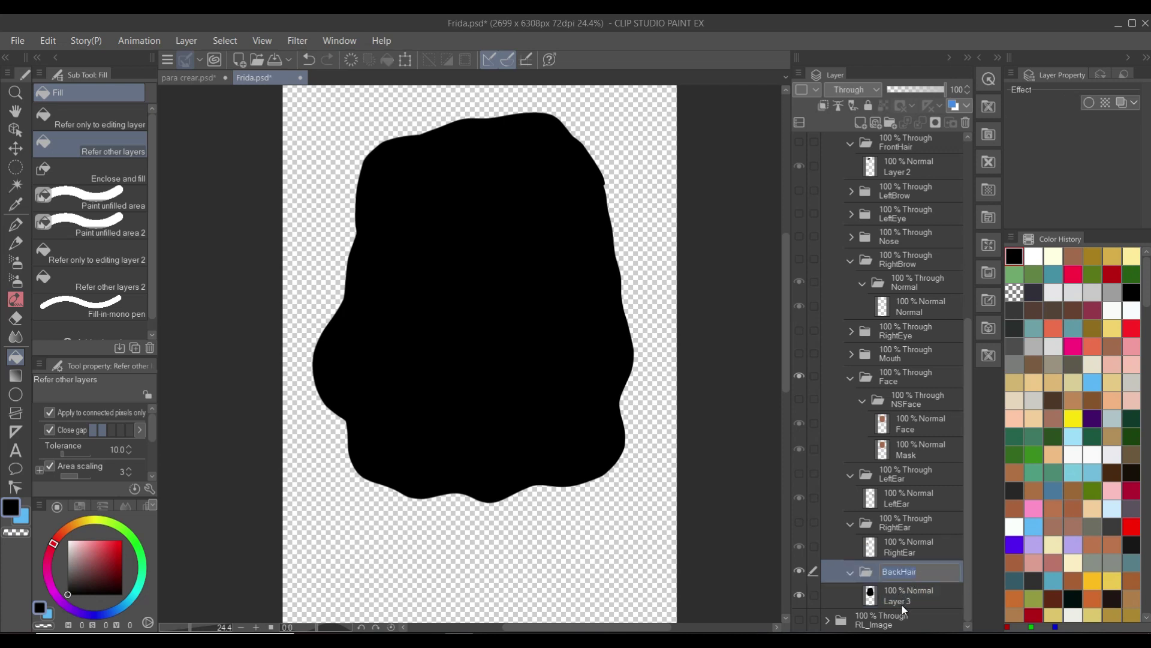
pyautogui.doubleClick(902, 600)
pyautogui.hotkey('ctrl', 'v')
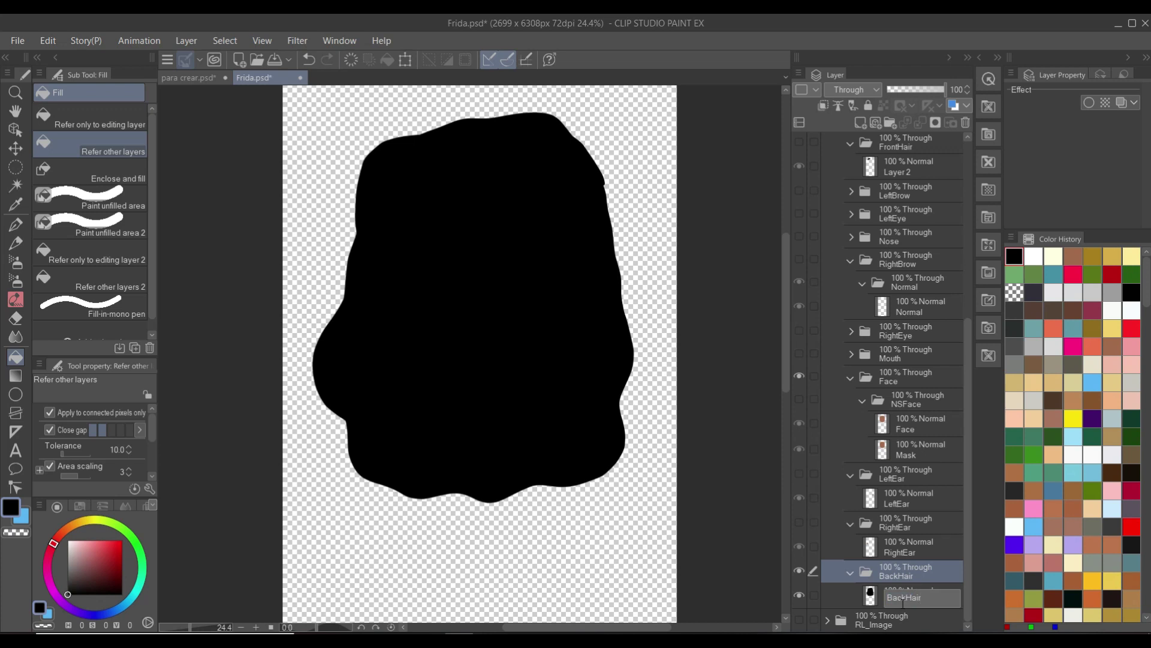
pyautogui.press('Return')
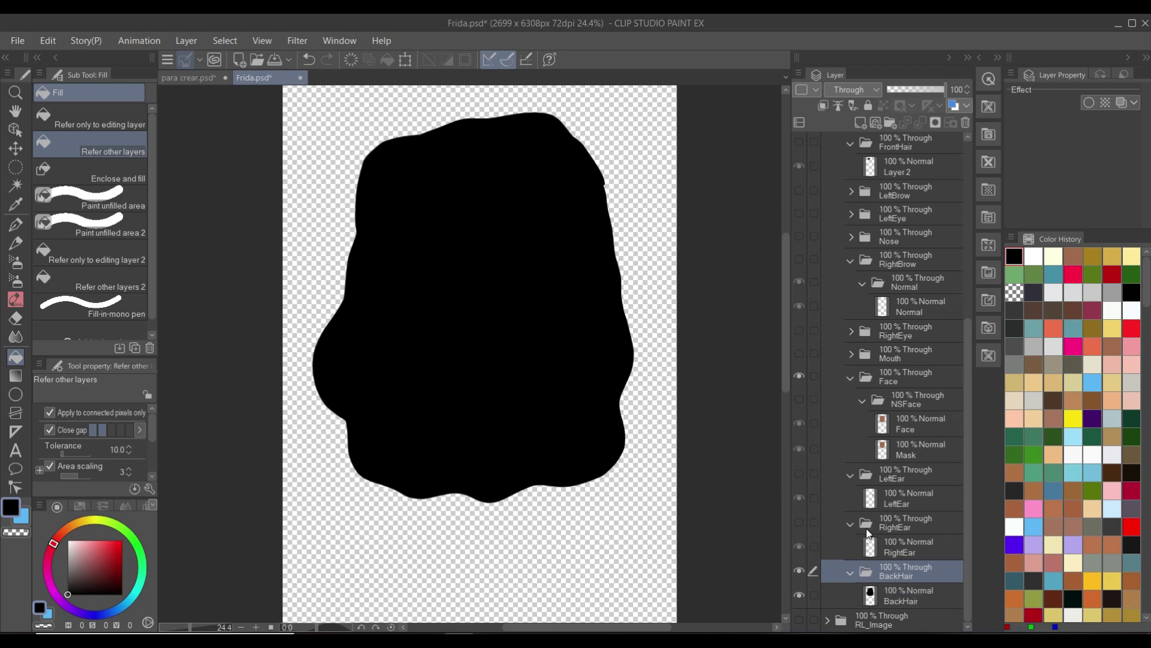
# Show the RightEar and LeftEar folders, the NSFace folder inside Face, and the Mouth folder again
pyautogui.scroll(3, 833, 431)
pyautogui.scroll(-2, 817, 496)
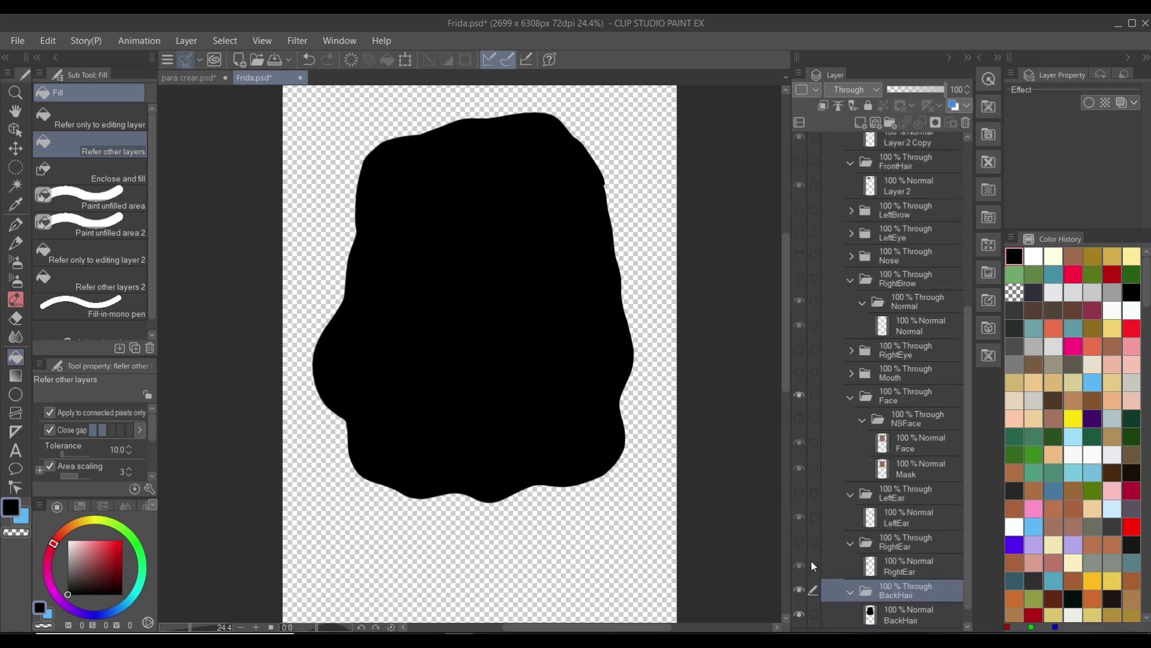
pyautogui.click(799, 541)
pyautogui.click(798, 493)
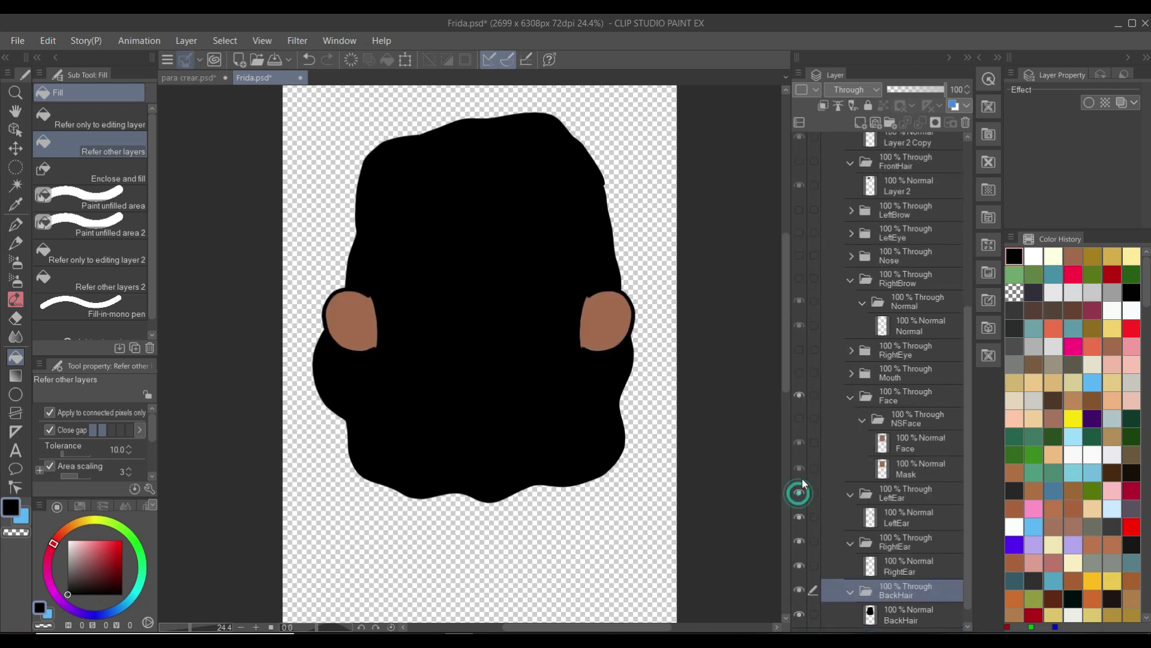
pyautogui.click(799, 420)
pyautogui.click(797, 372)
# Make the RightEye, RightBrow, LeftEye, FrontHair, LeftBrow and Nose folders visible again
pyautogui.click(798, 337)
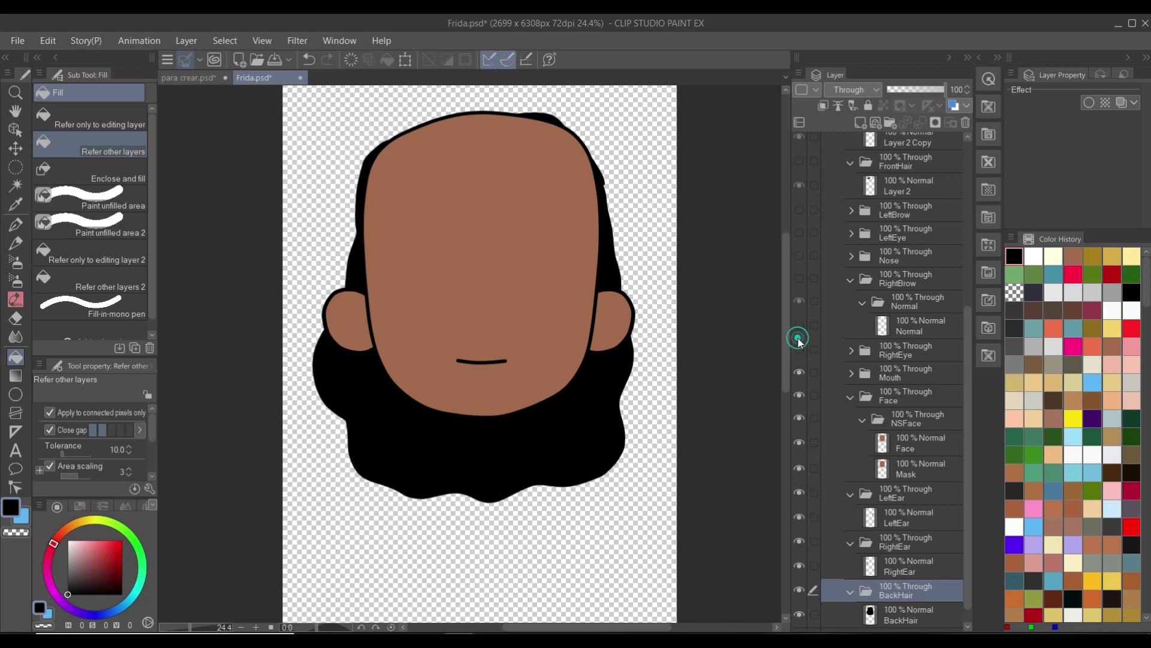
pyautogui.click(798, 349)
pyautogui.click(798, 280)
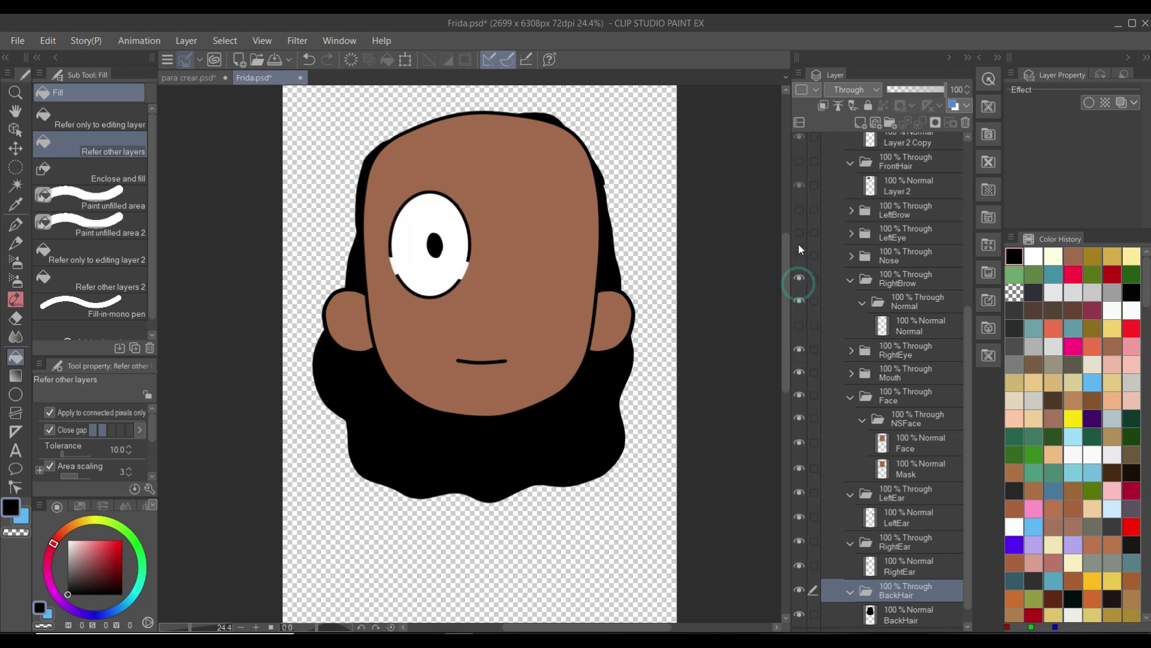
pyautogui.click(798, 240)
pyautogui.scroll(3, 800, 237)
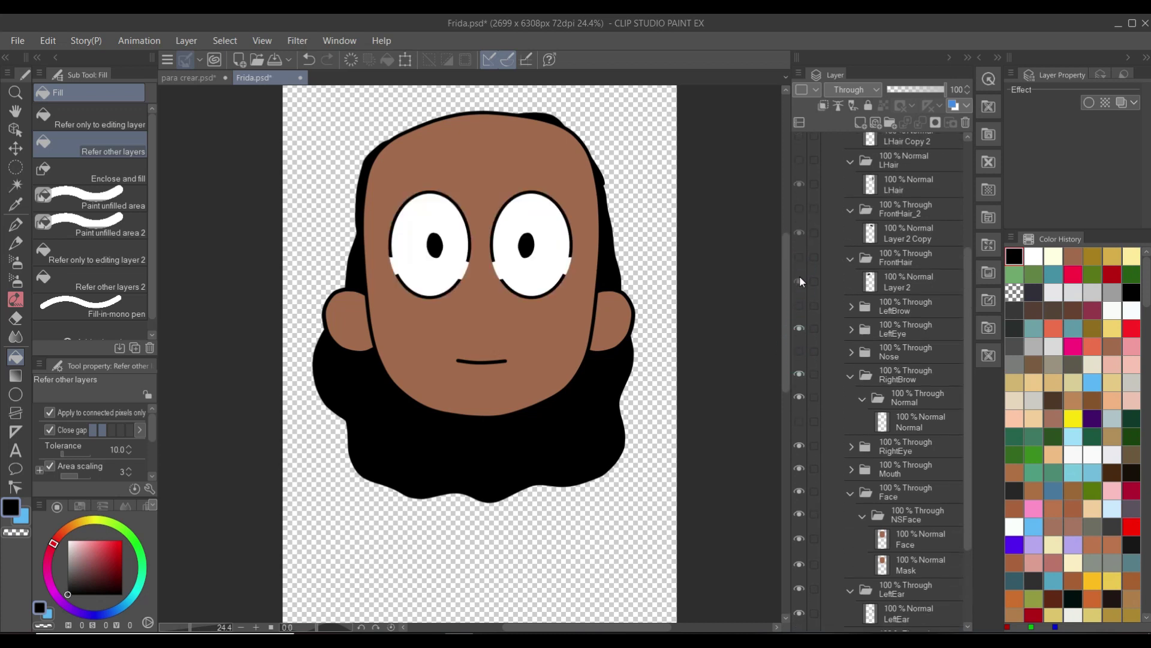
pyautogui.click(800, 257)
pyautogui.click(800, 303)
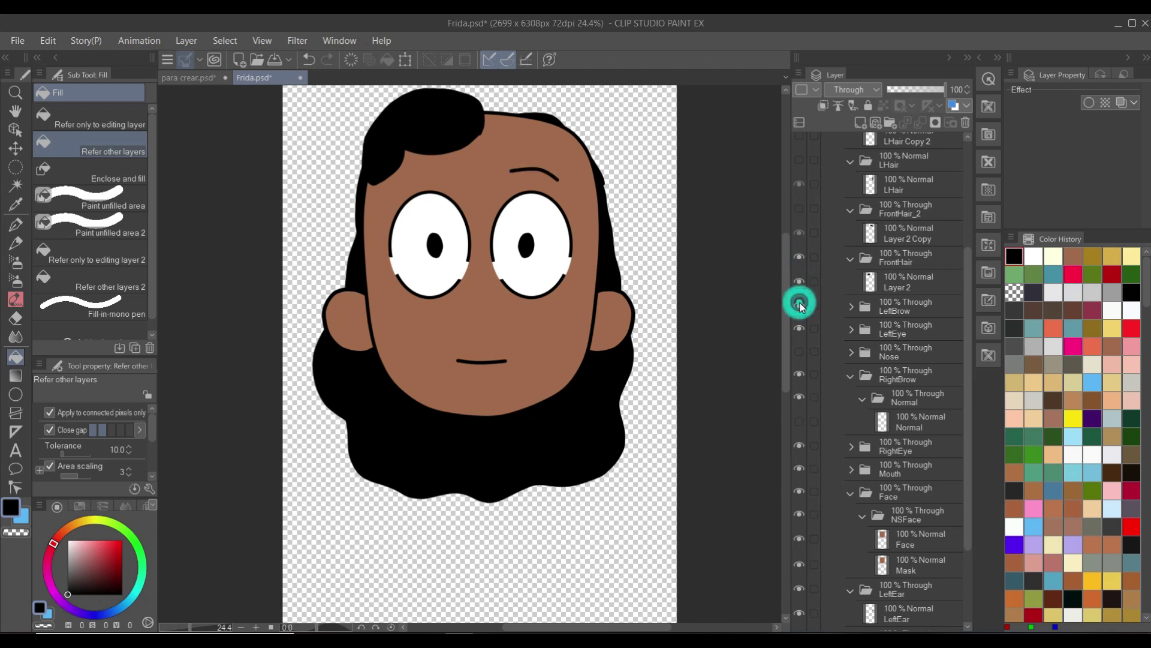
pyautogui.click(803, 352)
# Show the remaining hair folders FrontHair_2, LHair and RHair
pyautogui.scroll(3, 804, 228)
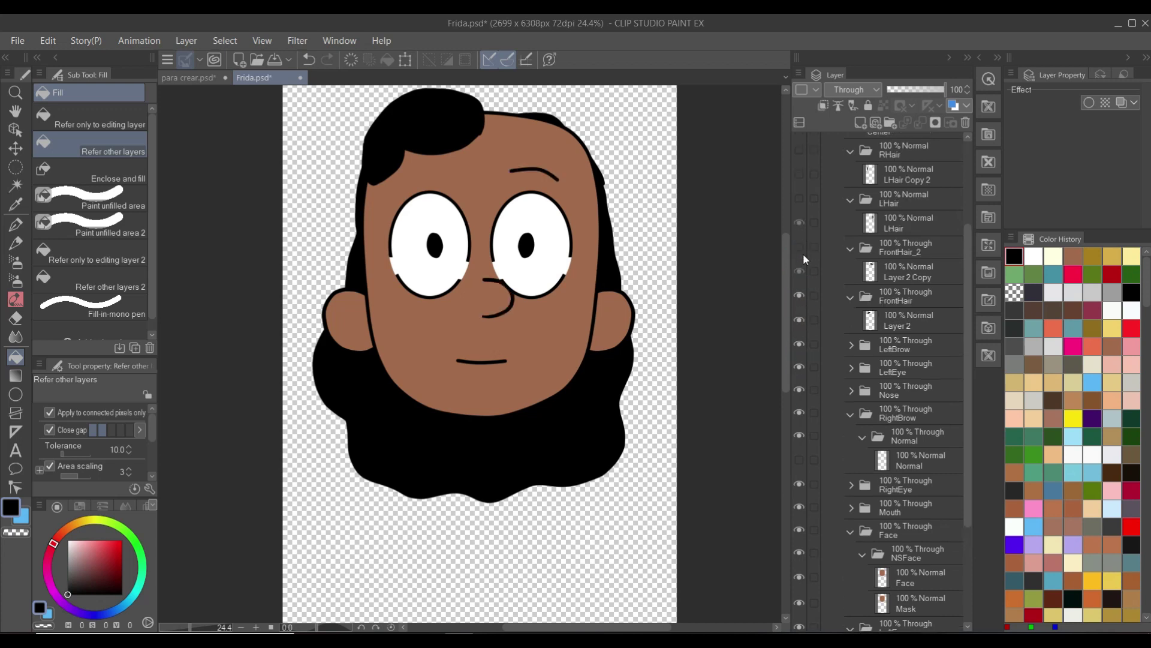
pyautogui.click(803, 253)
pyautogui.scroll(2, 804, 245)
pyautogui.scroll(2, 804, 245)
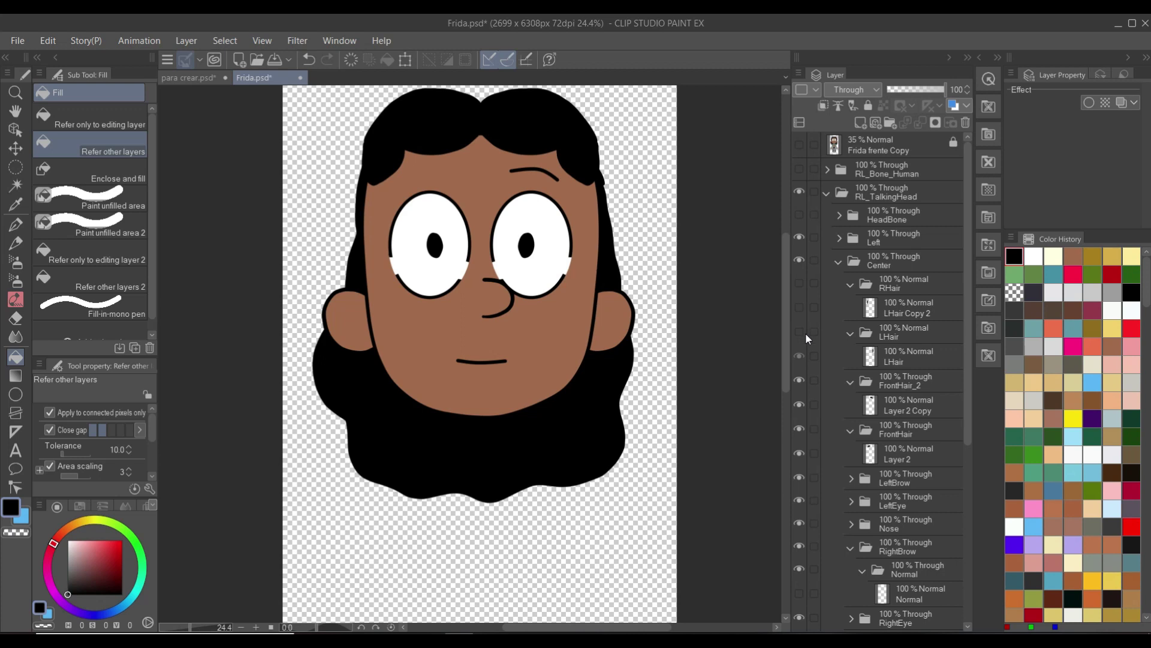
pyautogui.click(800, 332)
pyautogui.click(799, 283)
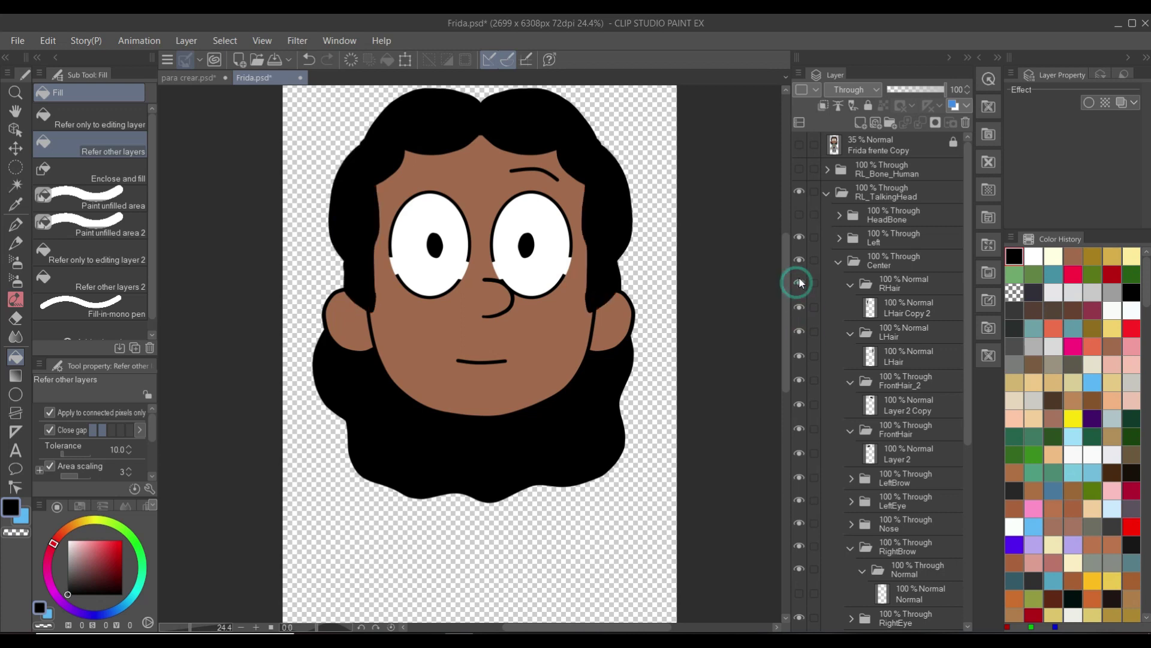
# Show the HeadBone folder inside RL_TalkingHead to display its bone markers over the face
pyautogui.click(807, 213)
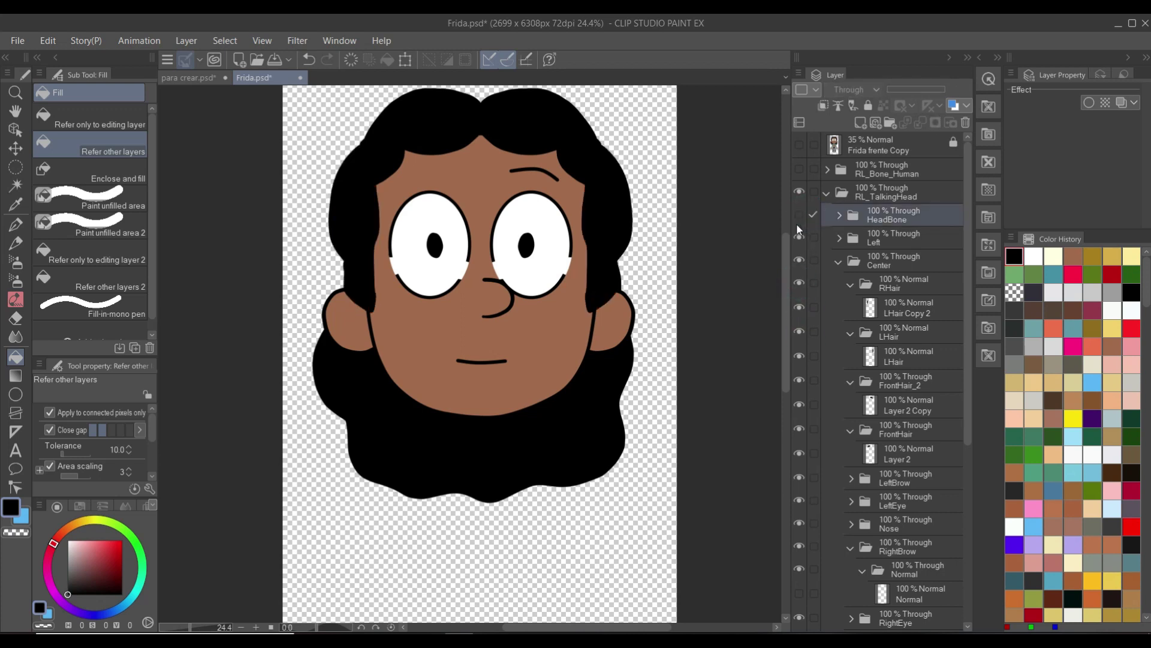
pyautogui.click(798, 215)
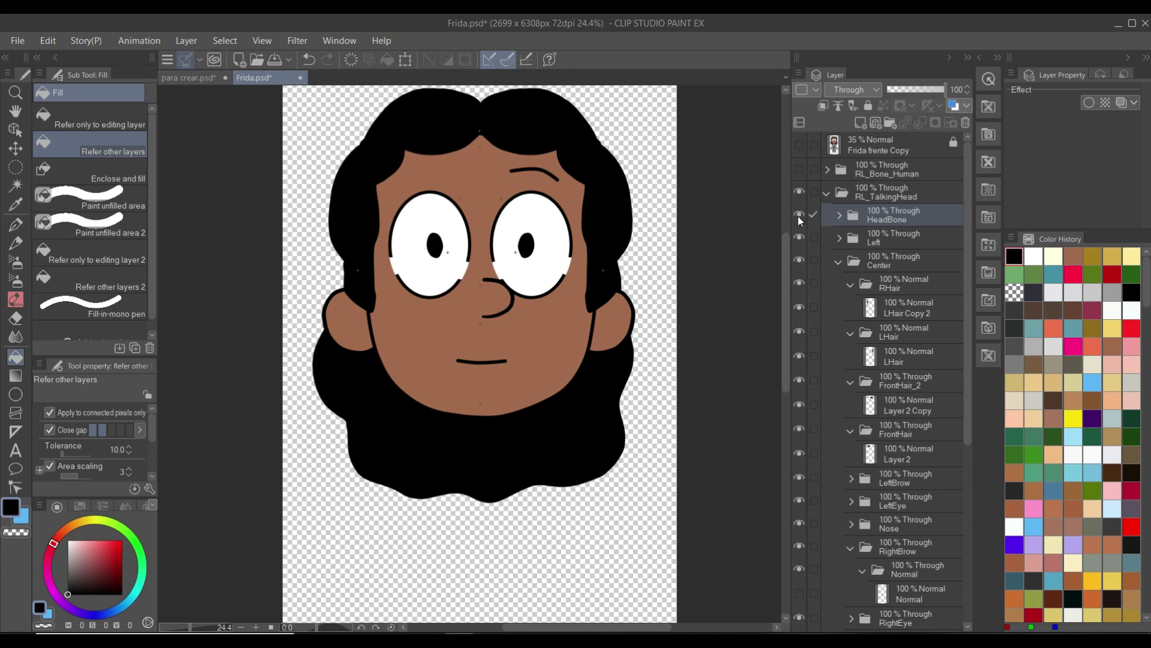
pyautogui.click(797, 170)
pyautogui.click(798, 171)
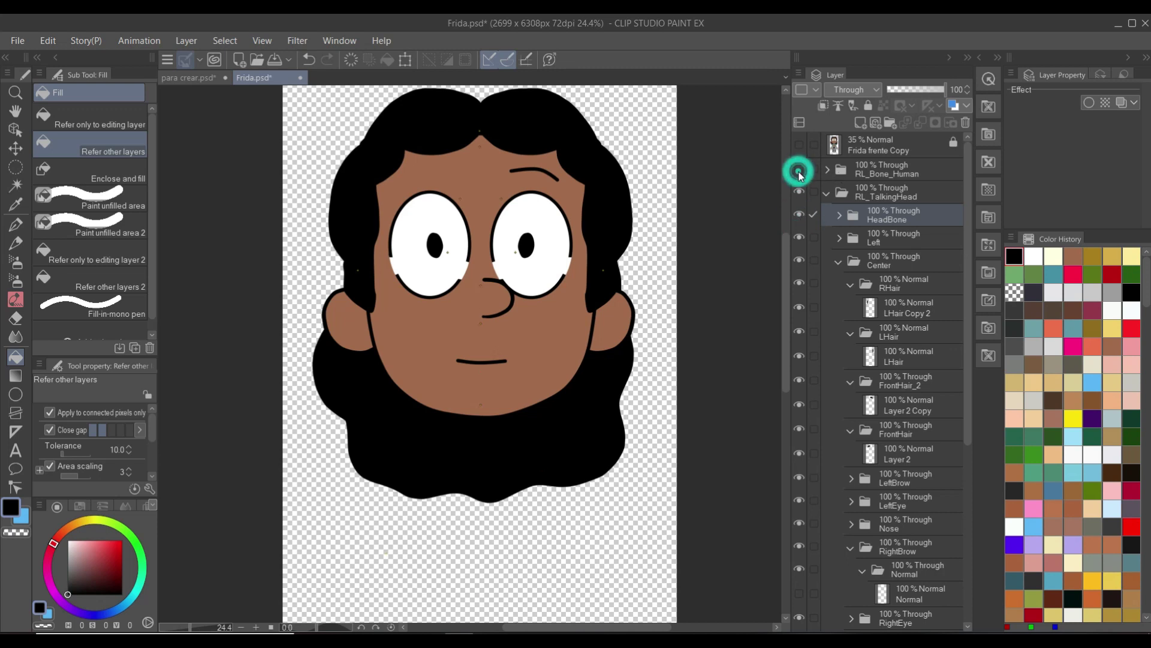
# With the Object operation tool, move the RightEye bone marker in HeadBone onto the centre of the right eye's pupil
pyautogui.click(879, 219)
pyautogui.scroll(2, 527, 284)
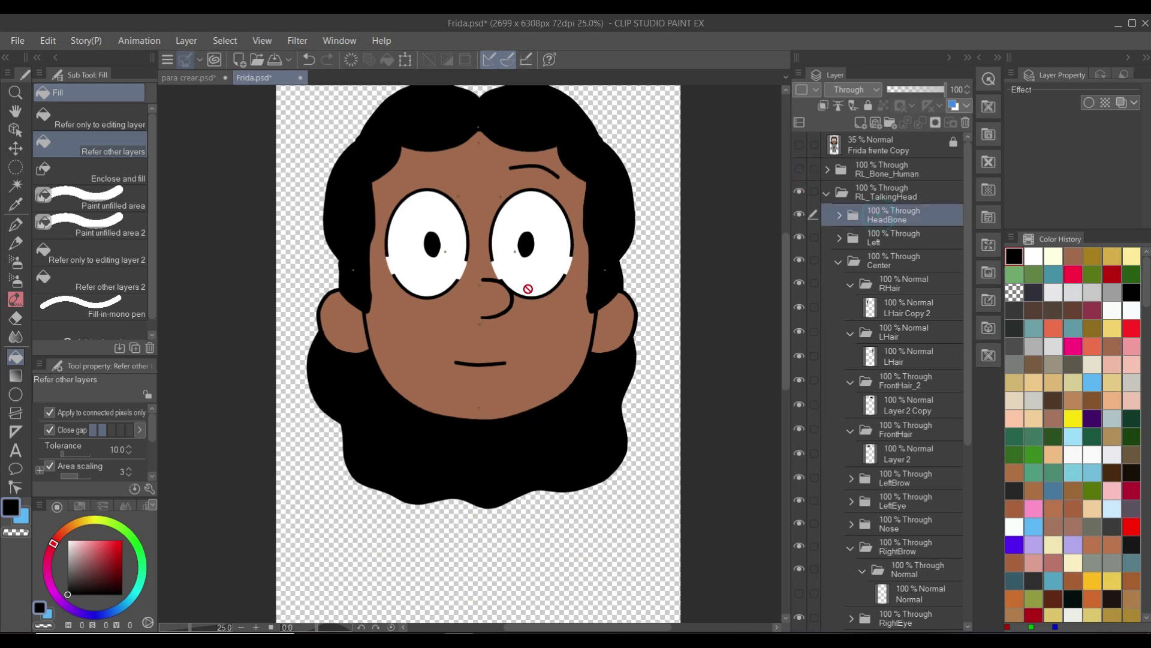
pyautogui.moveTo(518, 291); pyautogui.dragTo(687, 344)
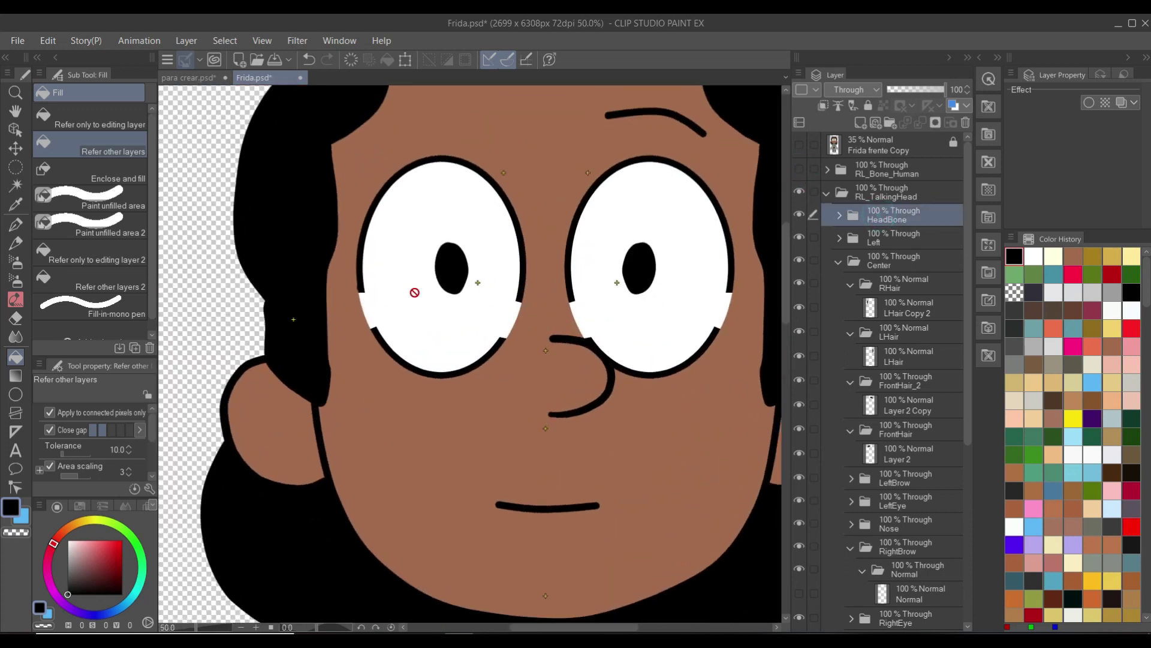
pyautogui.scroll(2, 349, 288)
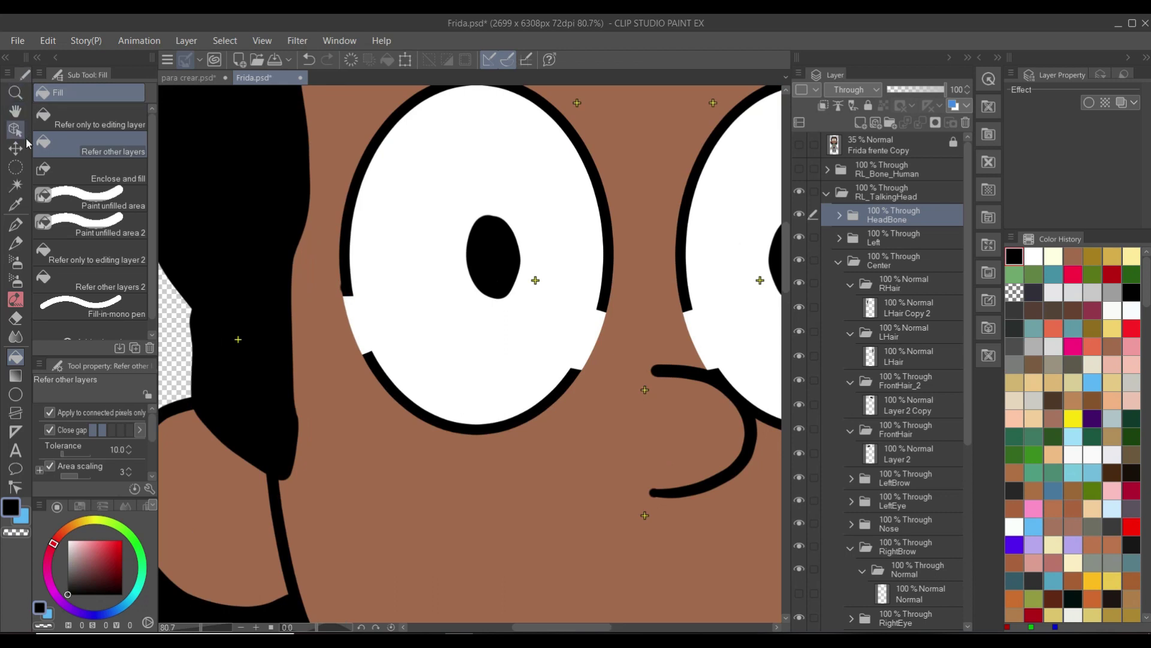
pyautogui.click(16, 130)
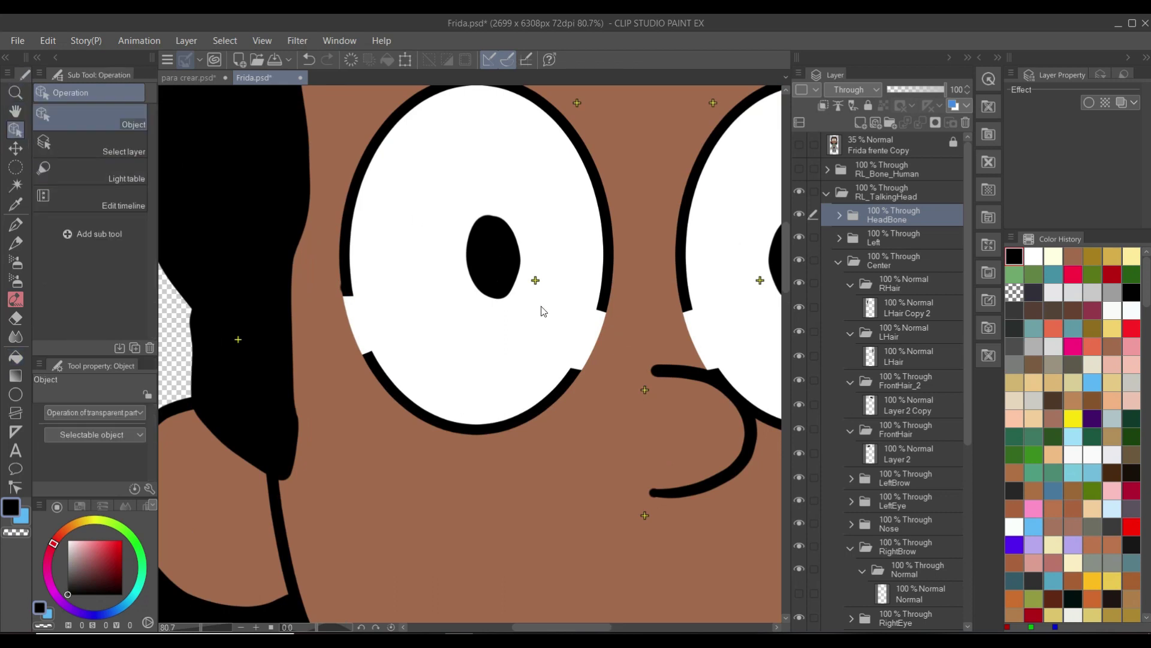
pyautogui.scroll(1, 525, 287)
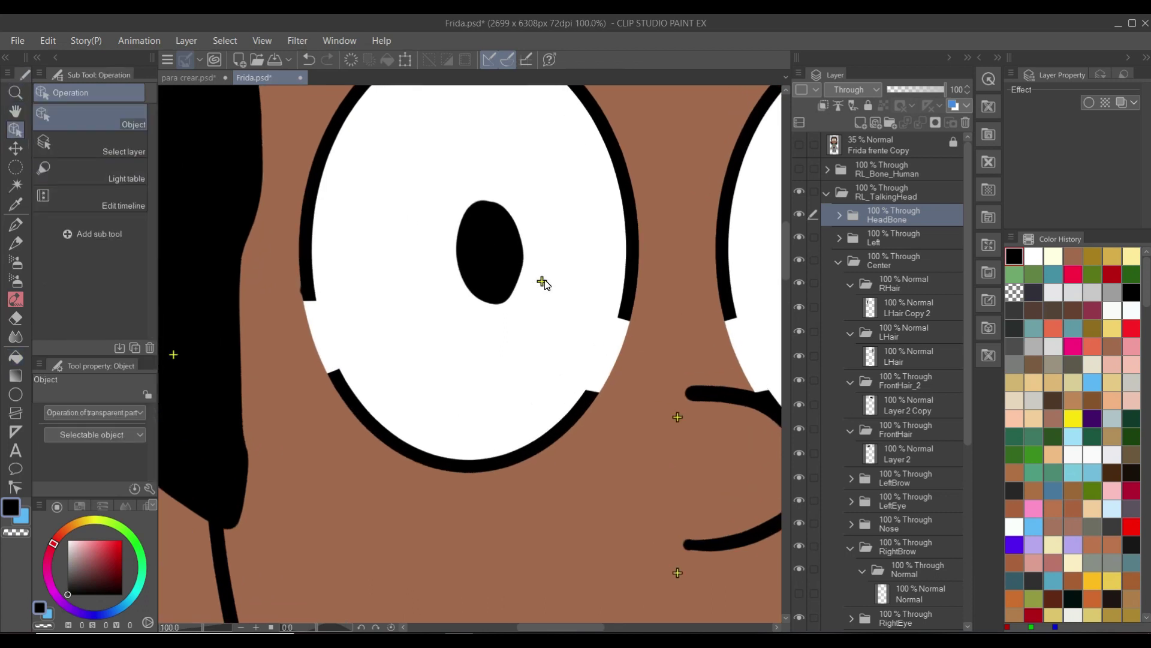
pyautogui.click(543, 282)
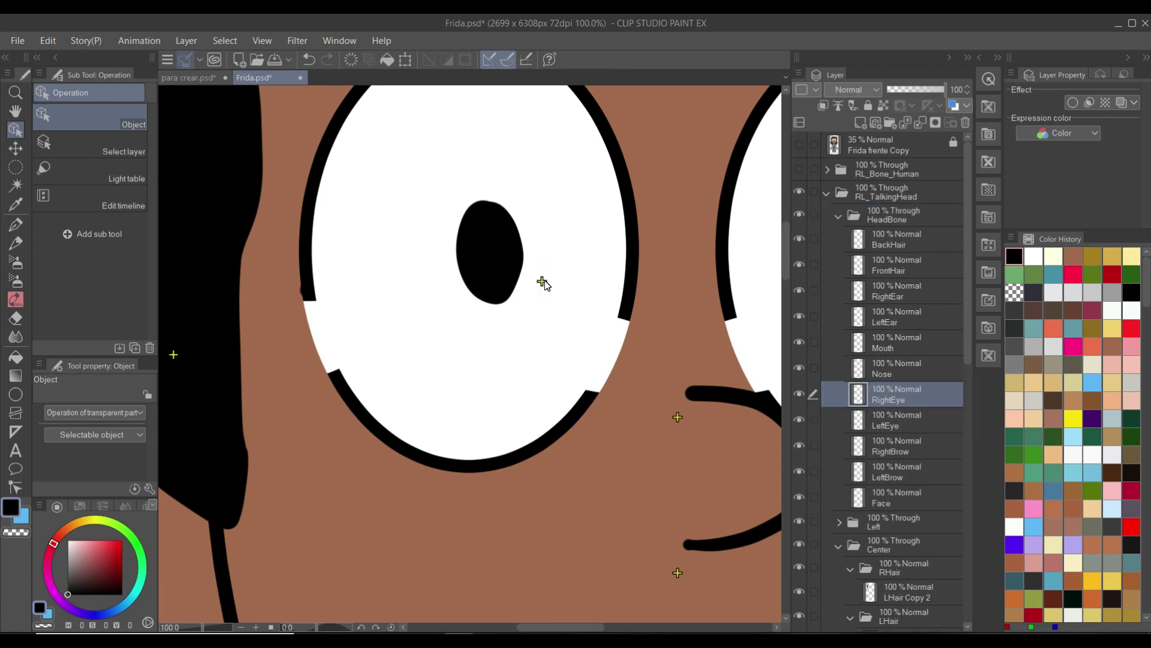
pyautogui.moveTo(543, 282); pyautogui.dragTo(492, 257)
# Move the LeftEye bone marker onto the centre of the left eye's pupil
pyautogui.moveTo(587, 324); pyautogui.dragTo(246, 291)
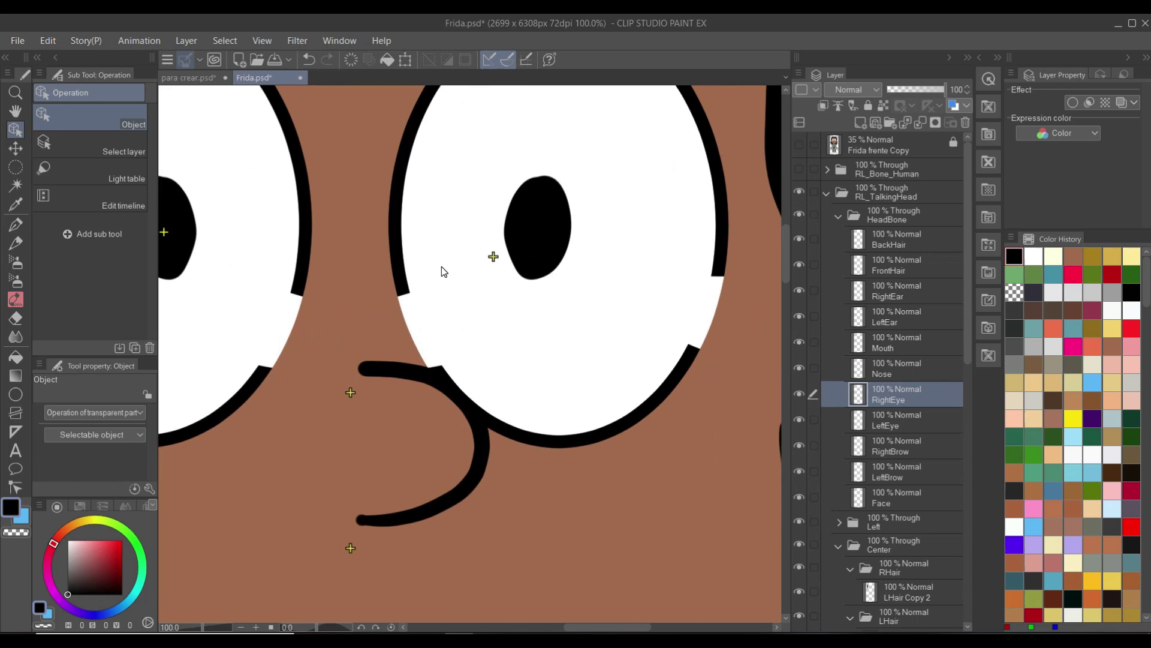
pyautogui.click(492, 256)
pyautogui.moveTo(543, 237); pyautogui.dragTo(698, 208)
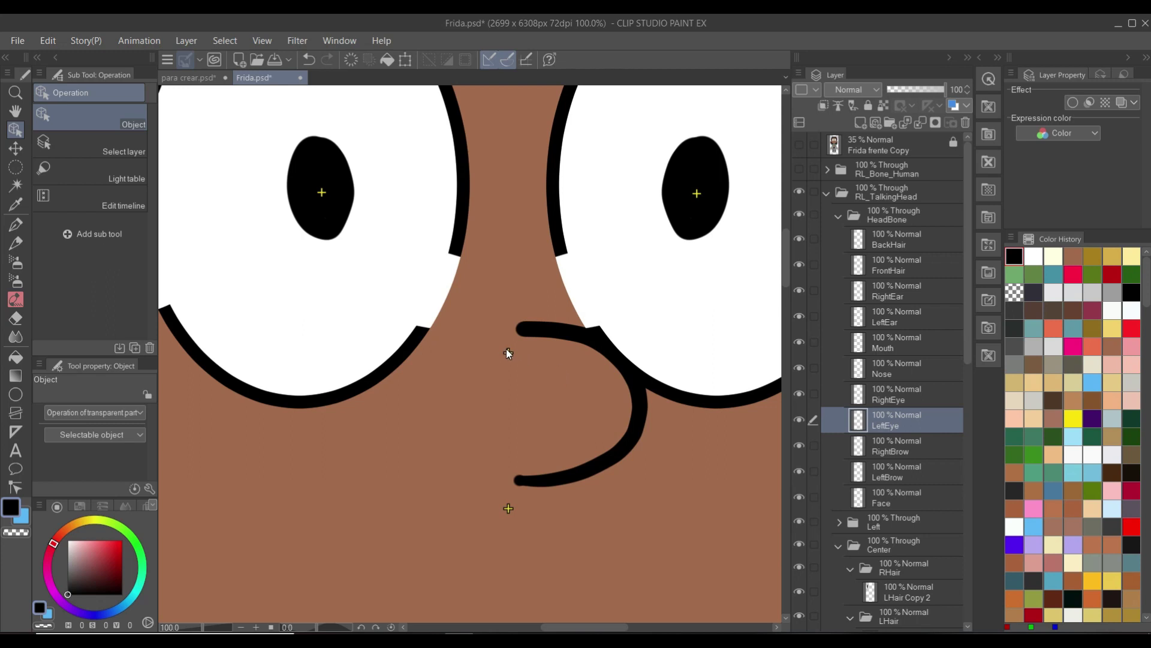
# Move the Nose bone marker inside the nose curve and the Mouth bone marker onto the middle of the mouth line
pyautogui.click(507, 351)
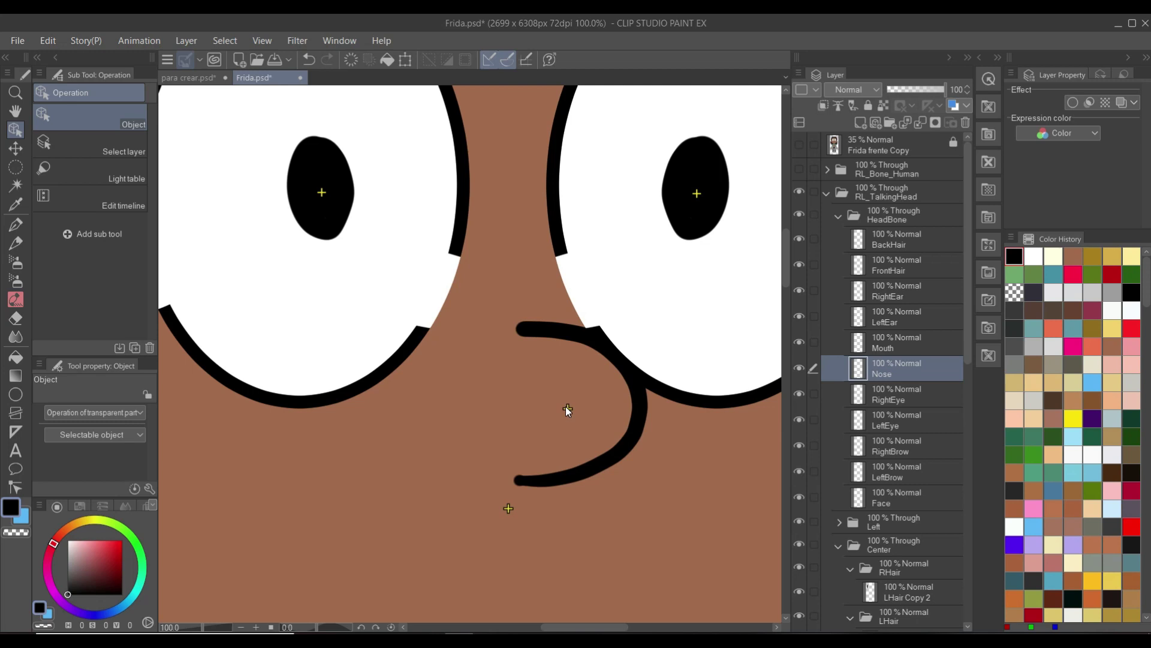
pyautogui.scroll(-2, 566, 405)
pyautogui.scroll(1, 501, 383)
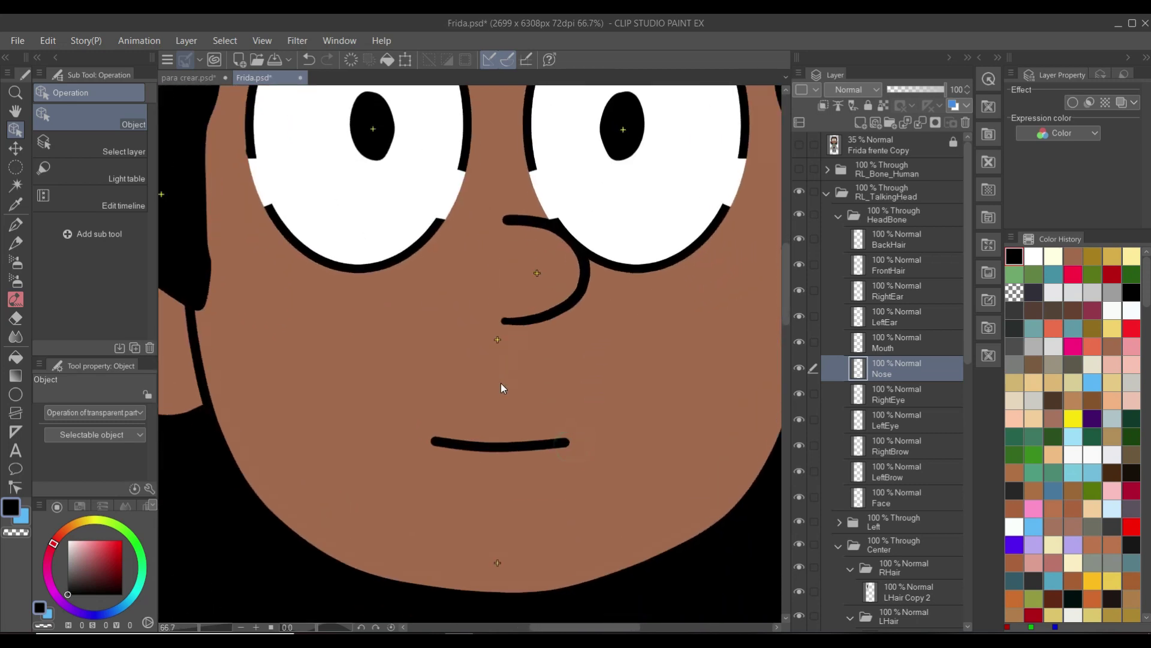
pyautogui.click(496, 340)
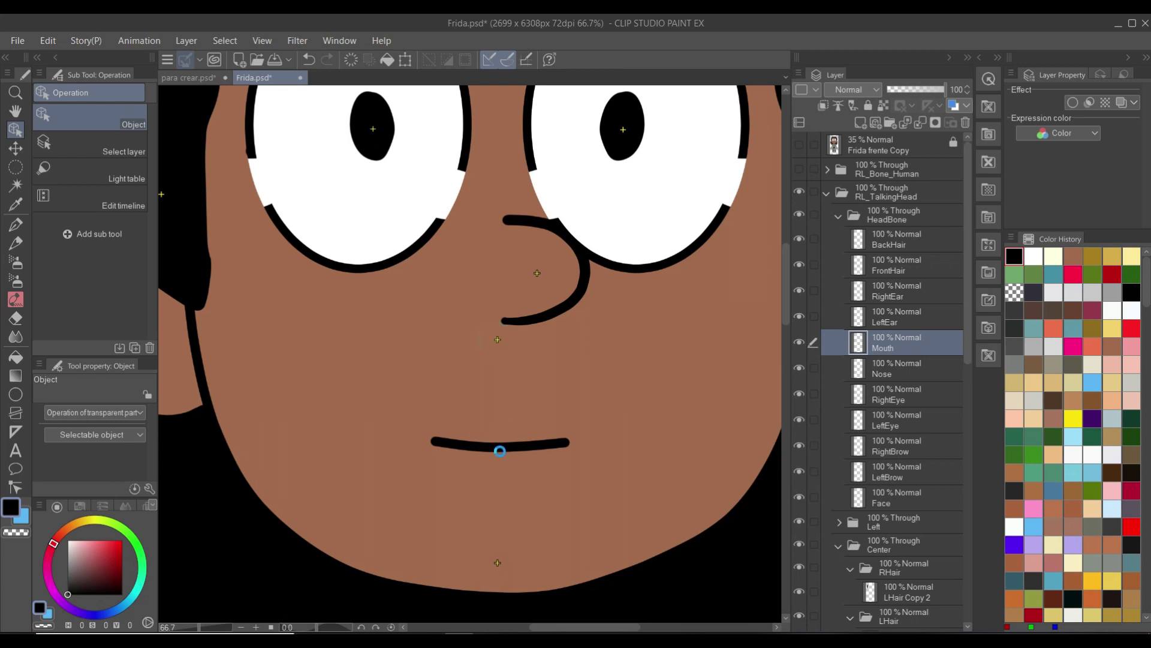
pyautogui.hotkey('ctrl', 's')
# Move the RightEar and LeftEar bone markers to the inner part of their ears, beside the face outline
pyautogui.scroll(-4, 501, 470)
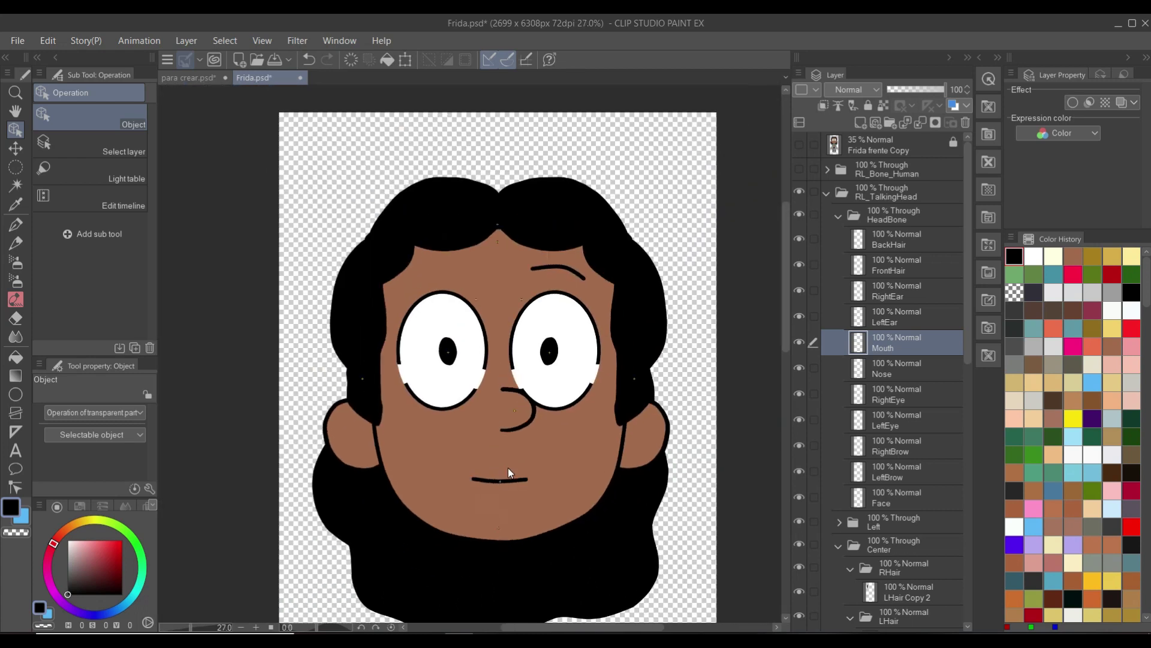
pyautogui.scroll(2, 333, 374)
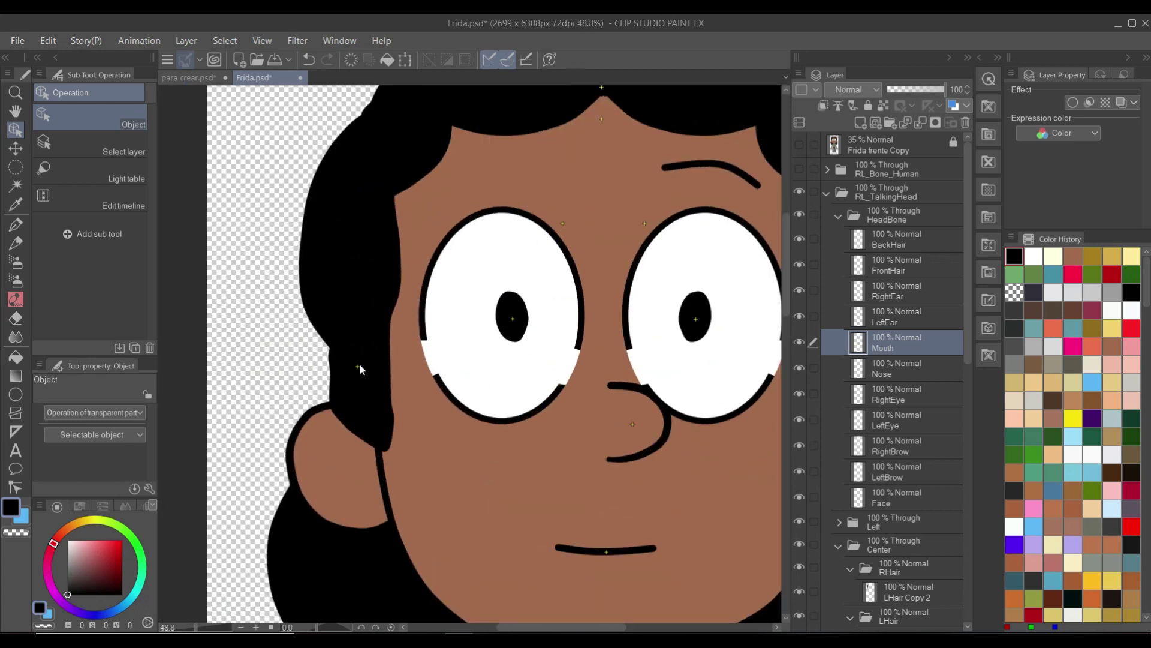
pyautogui.click(359, 365)
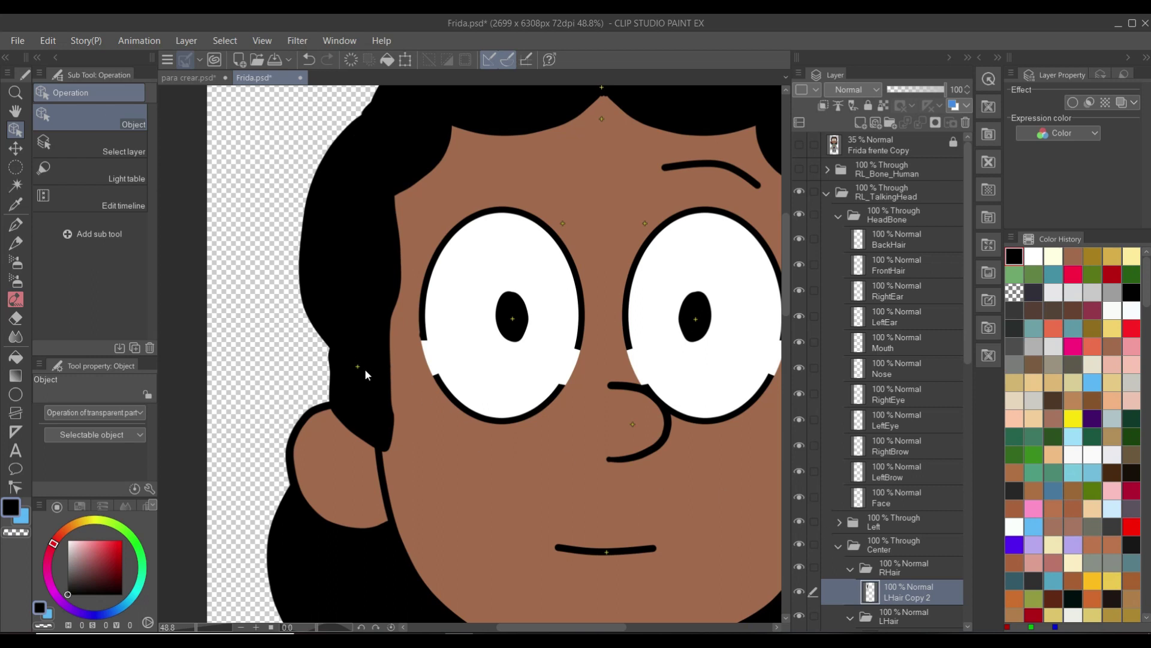
pyautogui.click(357, 366)
pyautogui.click(357, 366)
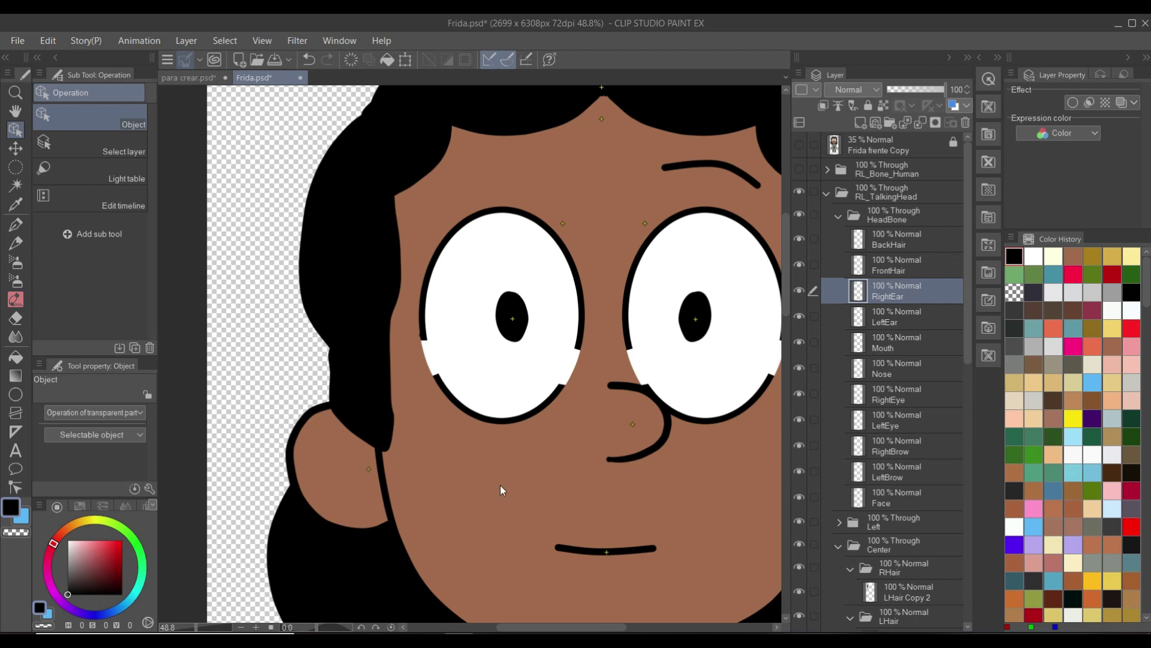
pyautogui.moveTo(593, 475); pyautogui.dragTo(412, 430)
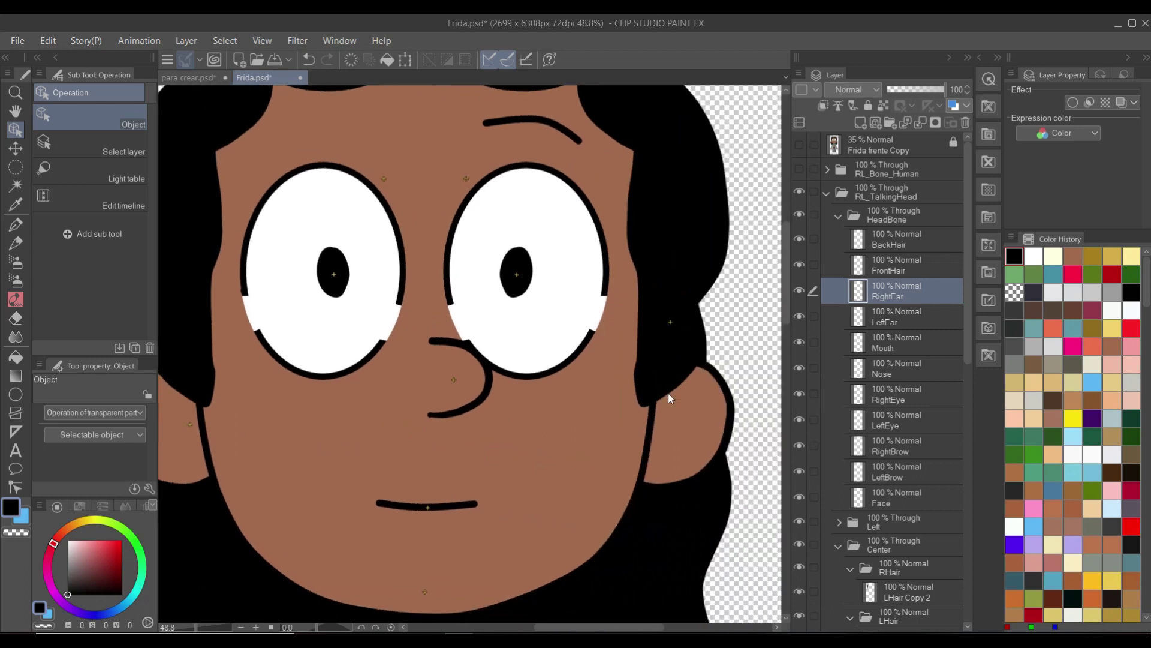
pyautogui.click(672, 322)
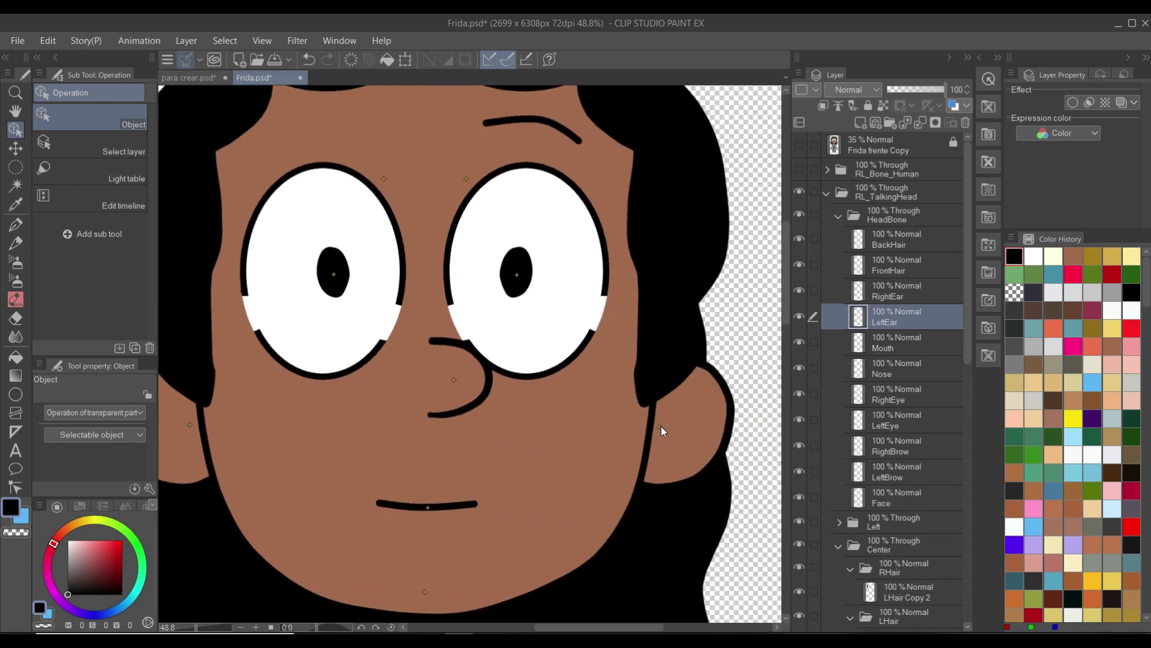
# Show the Normal layer inside the RightBrow folder's Normal subfolder
pyautogui.scroll(-3, 660, 425)
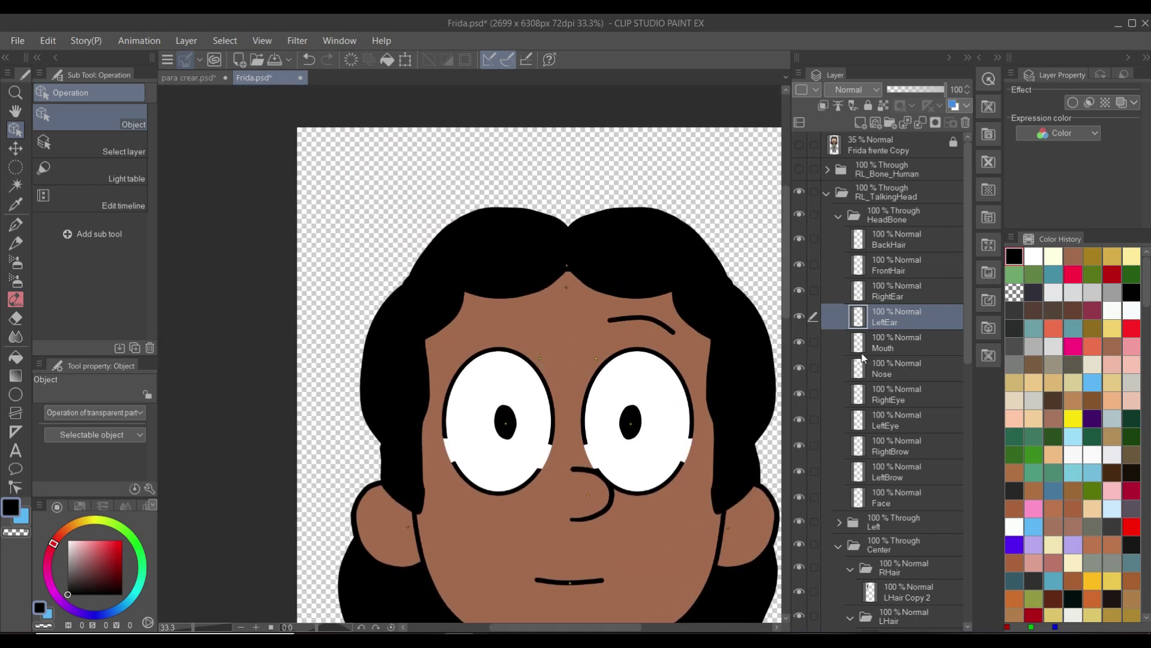
pyautogui.scroll(-3, 883, 479)
pyautogui.scroll(-1, 883, 478)
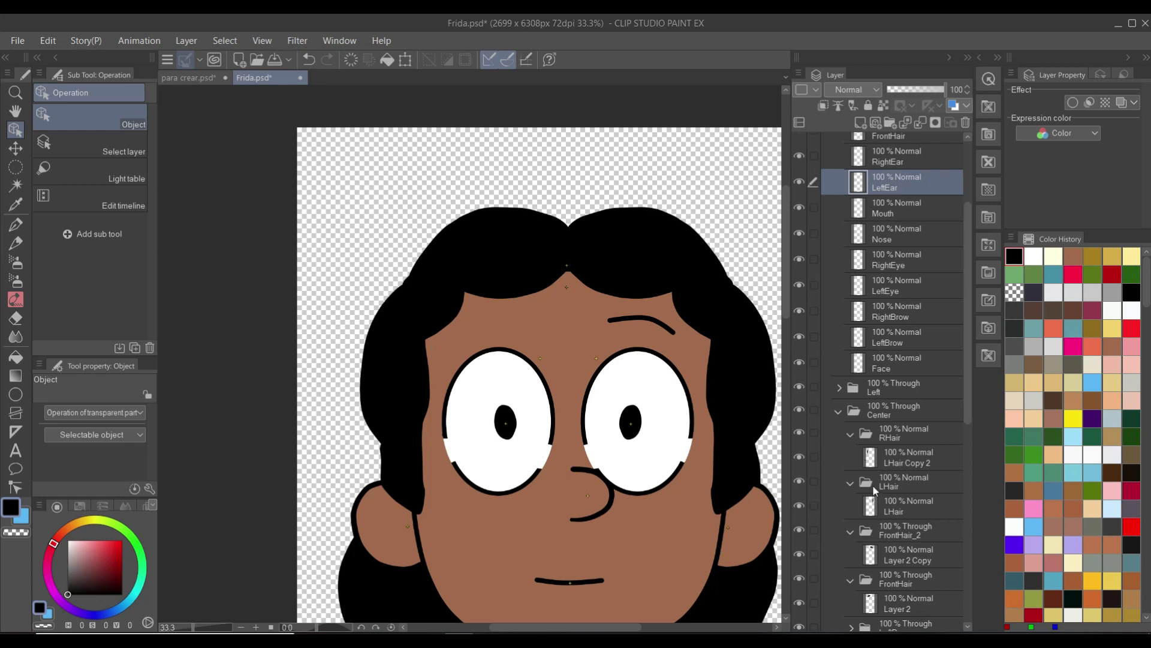
pyautogui.scroll(-6, 825, 451)
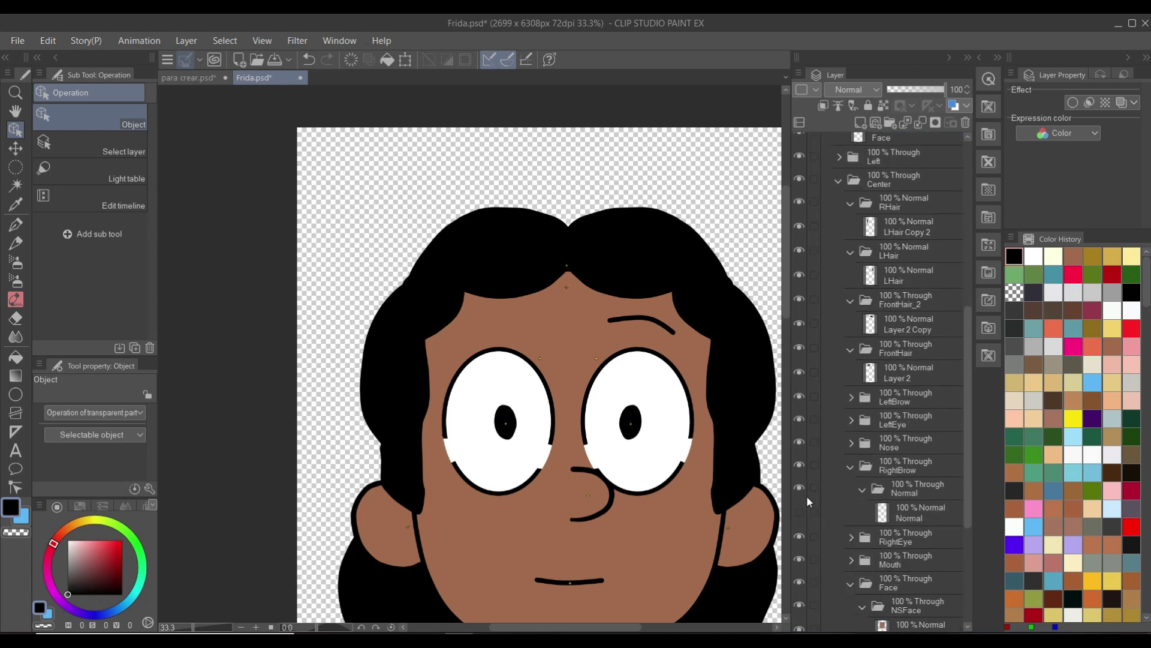
pyautogui.click(804, 511)
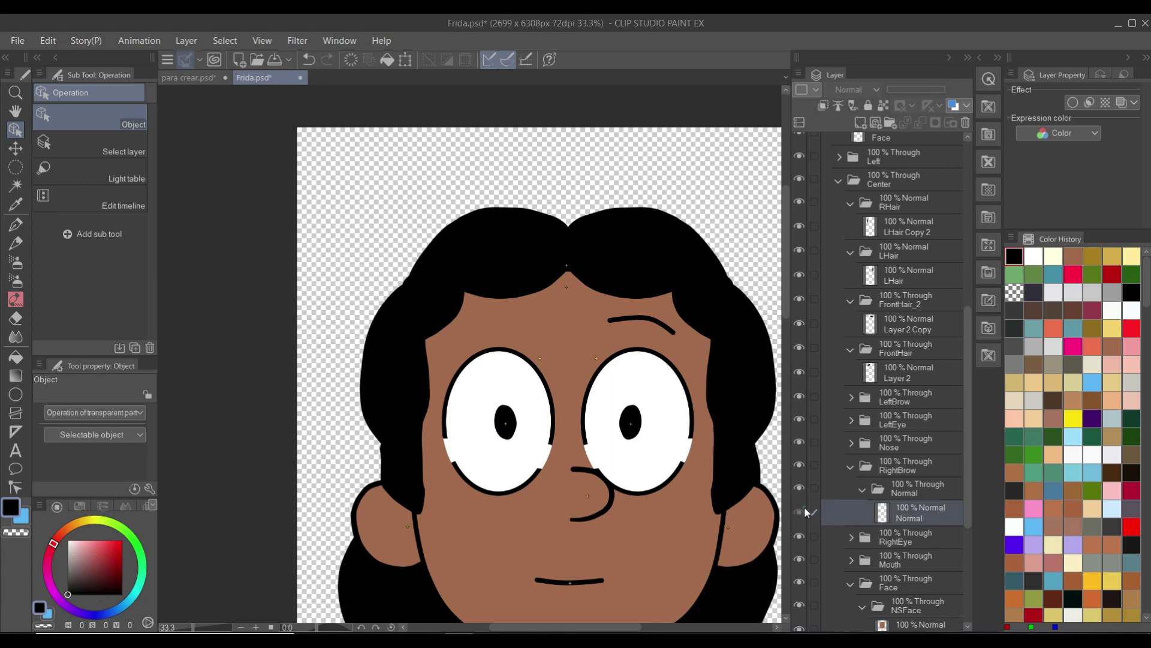
# Move the RightBrow and LeftBrow bone markers onto the inner ends of their eyebrow strokes
pyautogui.scroll(2, 515, 327)
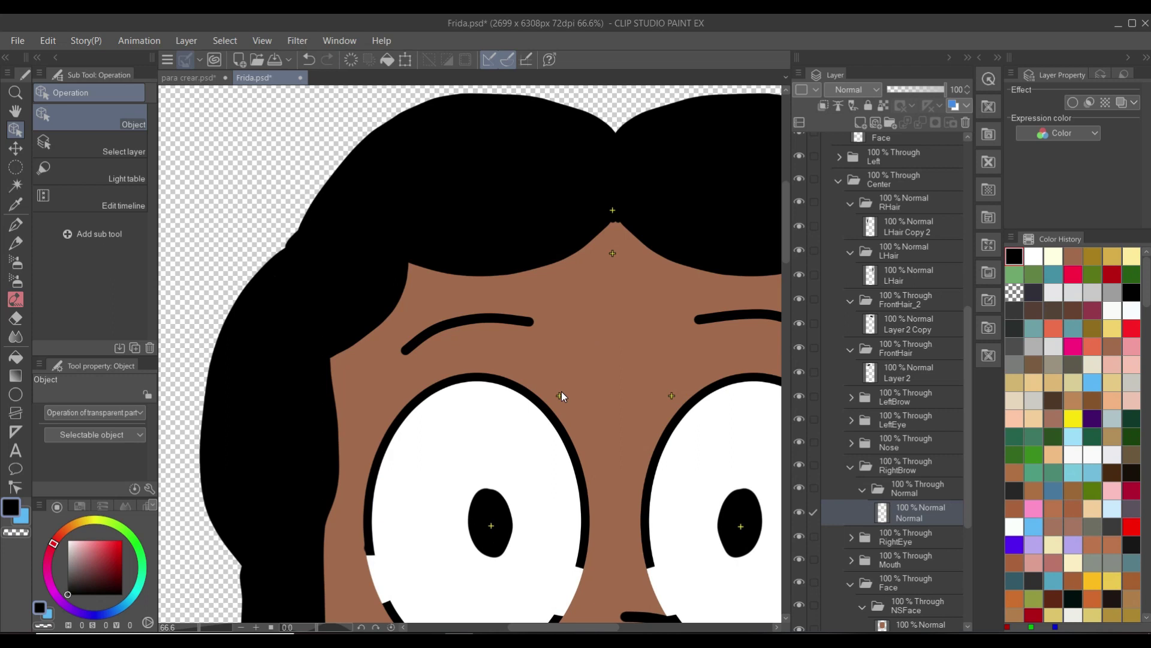
pyautogui.click(559, 393)
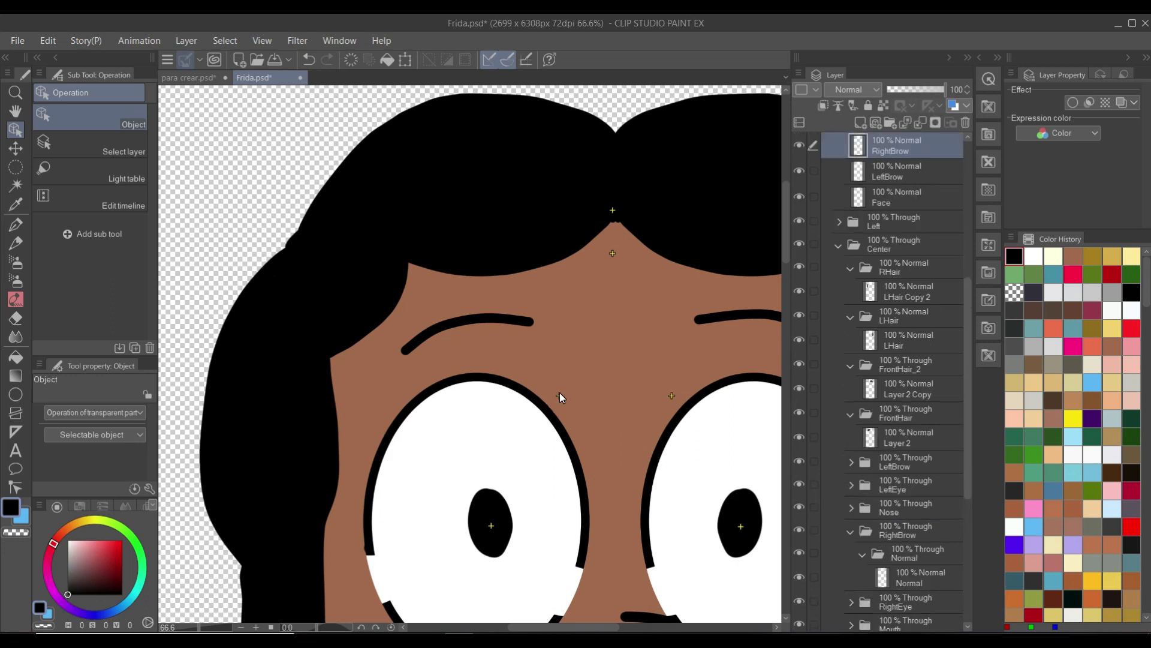
pyautogui.click(559, 394)
pyautogui.click(672, 397)
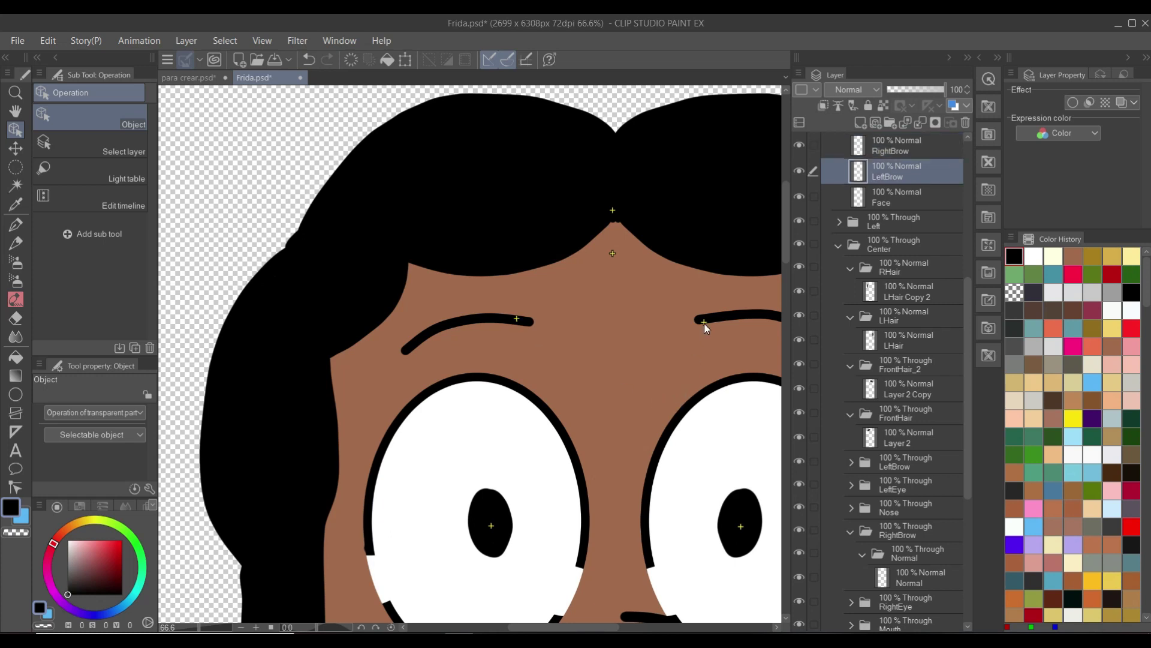
# Move the BackHair bone marker down from the hairline to the middle of the face, between the eyes
pyautogui.scroll(-5, 714, 325)
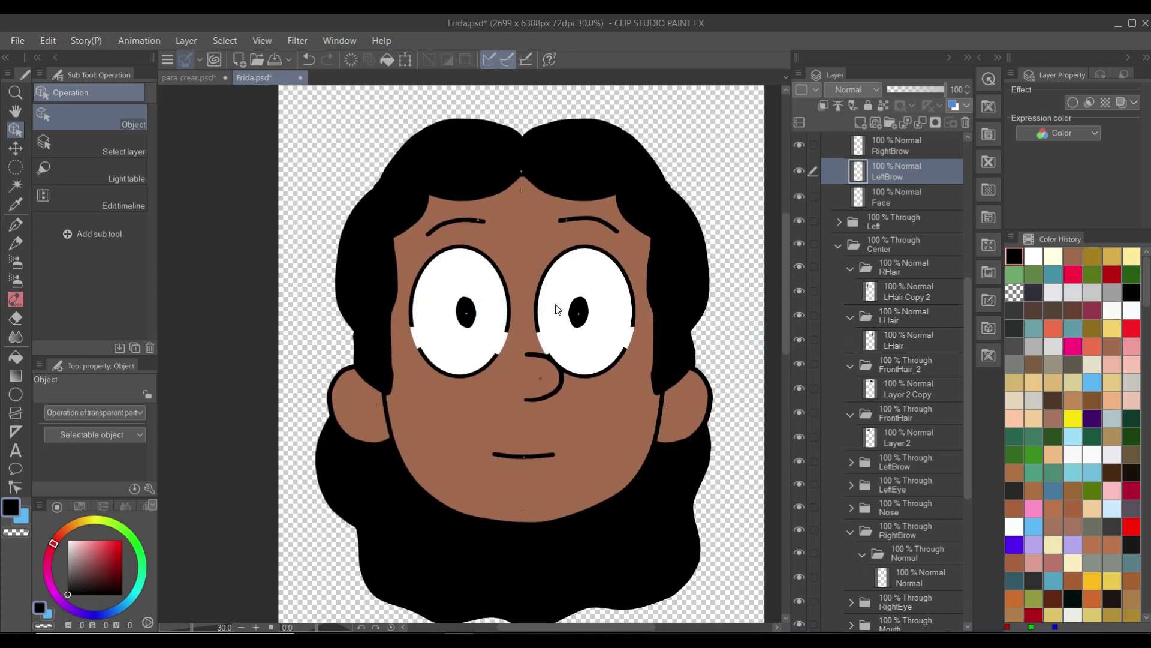
pyautogui.scroll(1, 526, 257)
pyautogui.scroll(2, 527, 240)
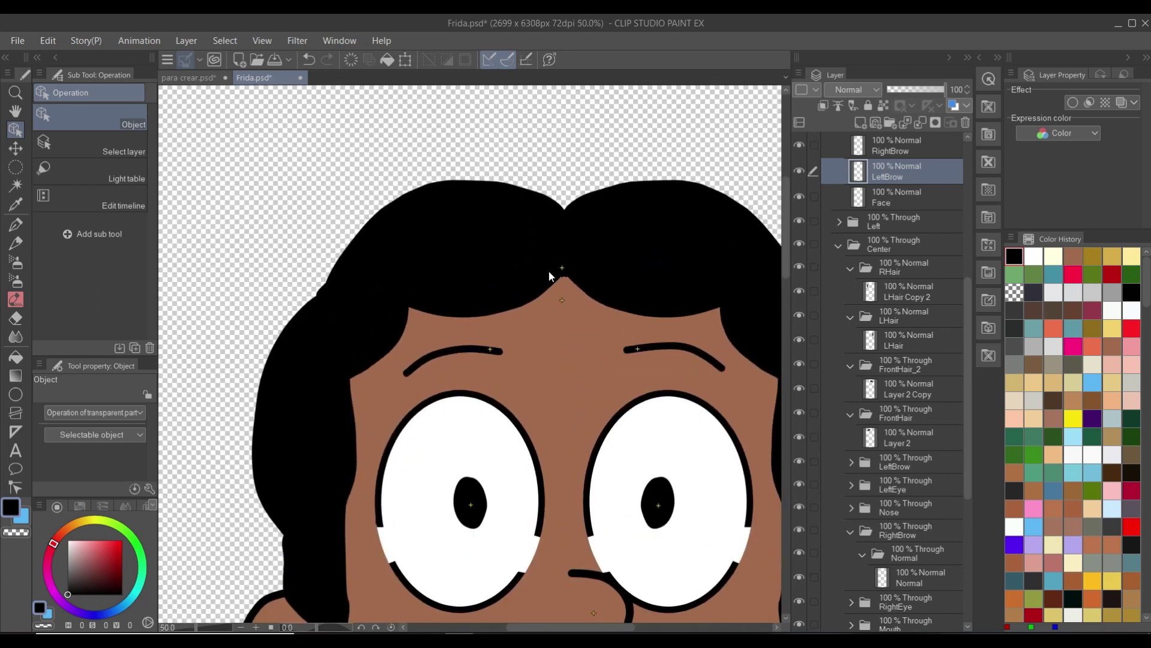
pyautogui.click(563, 271)
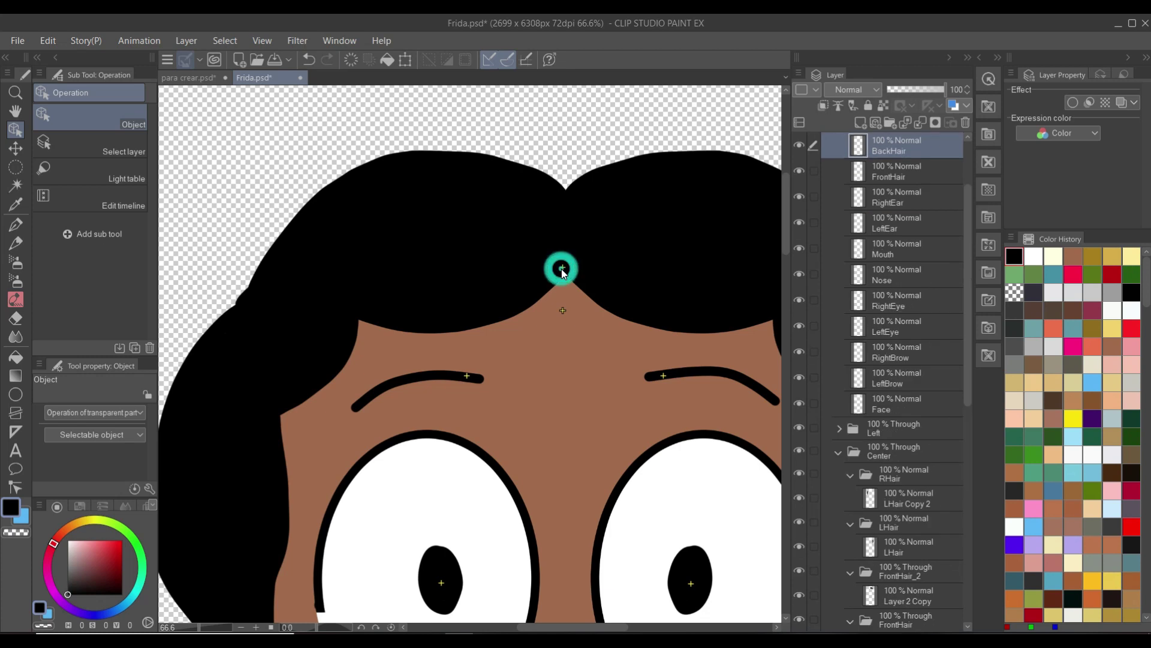
pyautogui.scroll(-1, 562, 271)
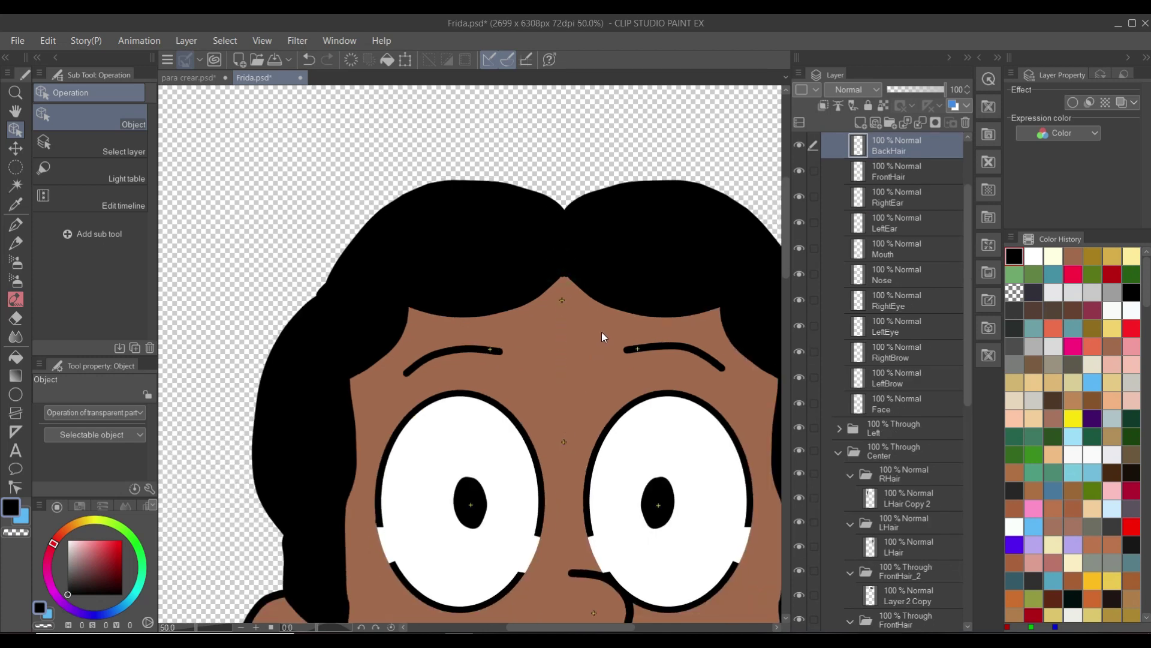
# Move the FrontHair bone marker into the middle of the FrontHair lobe above the right brow
pyautogui.click(561, 301)
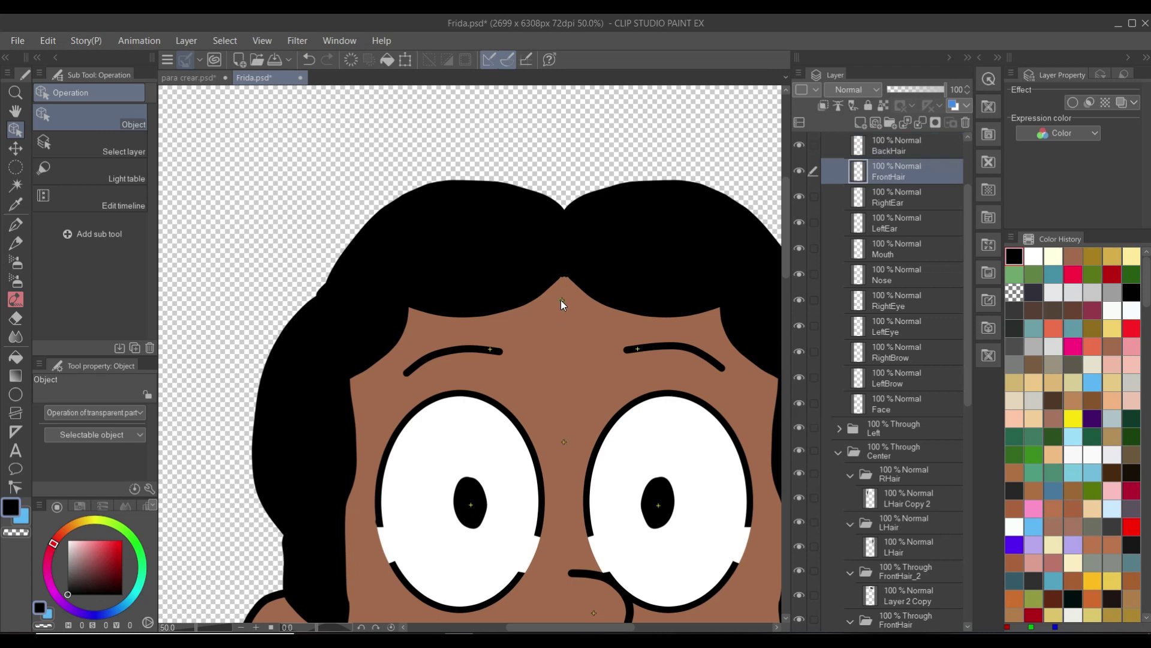
pyautogui.click(498, 233)
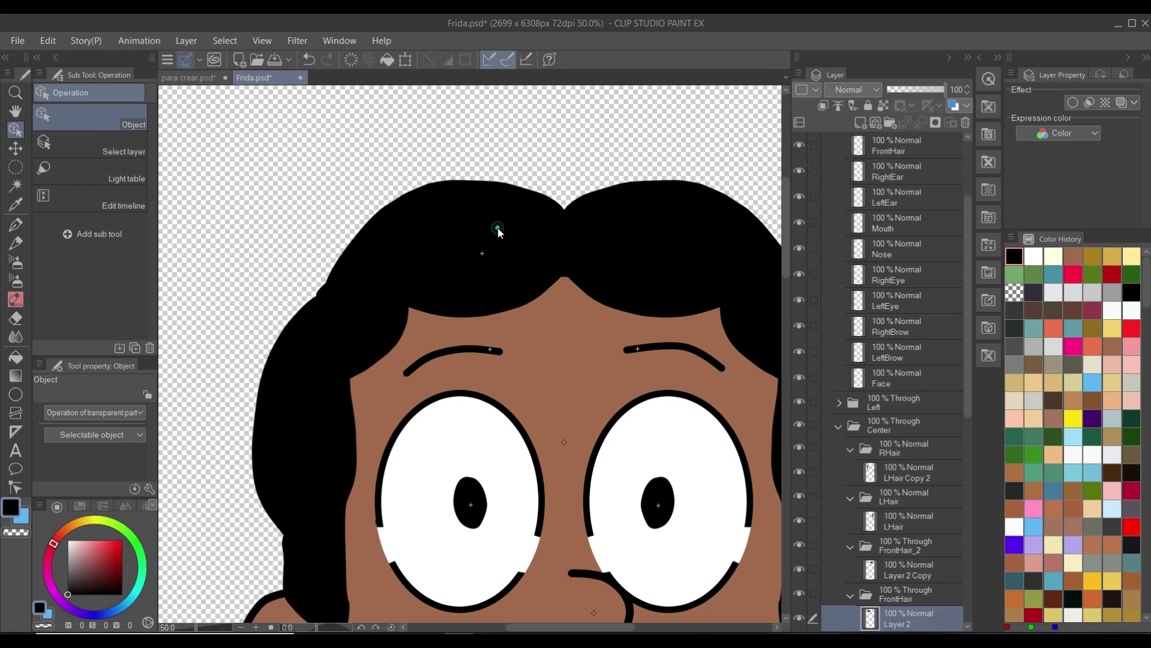
pyautogui.click(804, 592)
pyautogui.click(804, 592)
pyautogui.moveTo(485, 250); pyautogui.dragTo(477, 250)
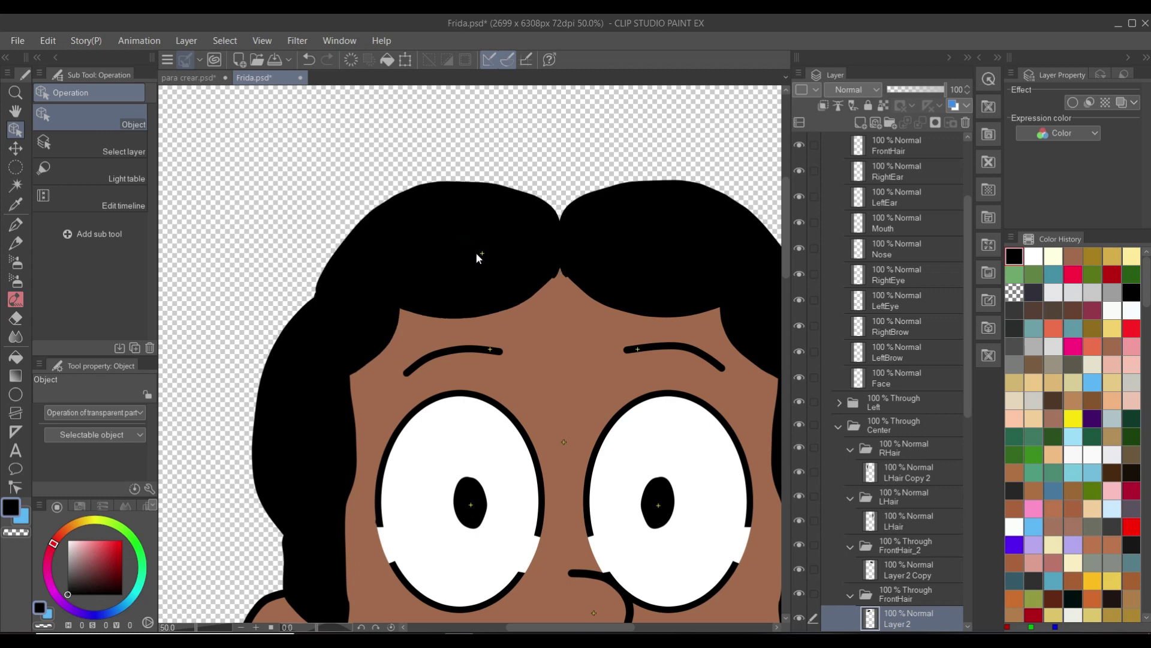
pyautogui.hotkey('ctrl', 'z')
pyautogui.click(484, 253)
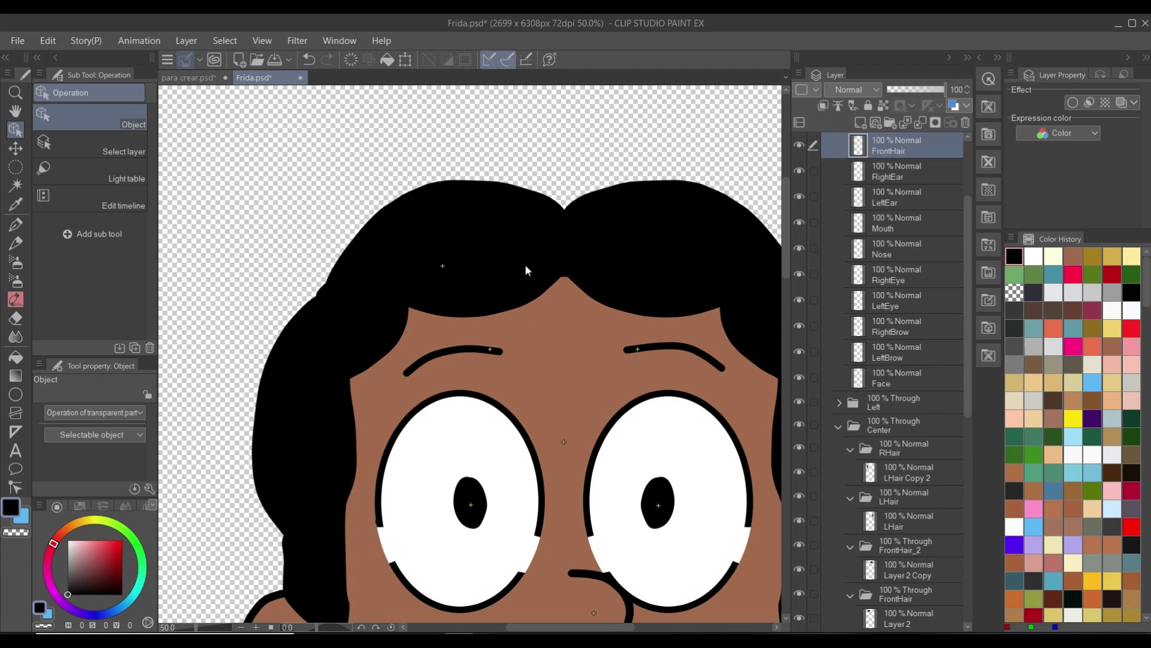
# Check the FrontHair_2, LHair and RHair hair pieces against the markers listed in the HeadBone folder
pyautogui.scroll(-3, 524, 264)
pyautogui.scroll(3, 610, 401)
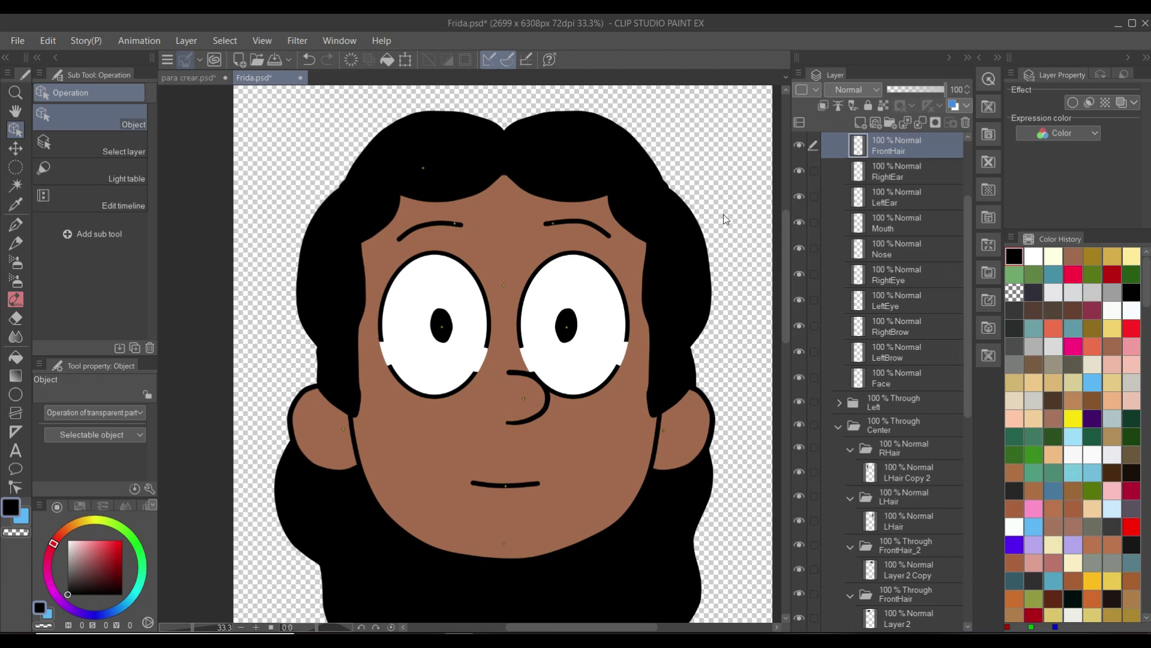
pyautogui.scroll(3, 878, 220)
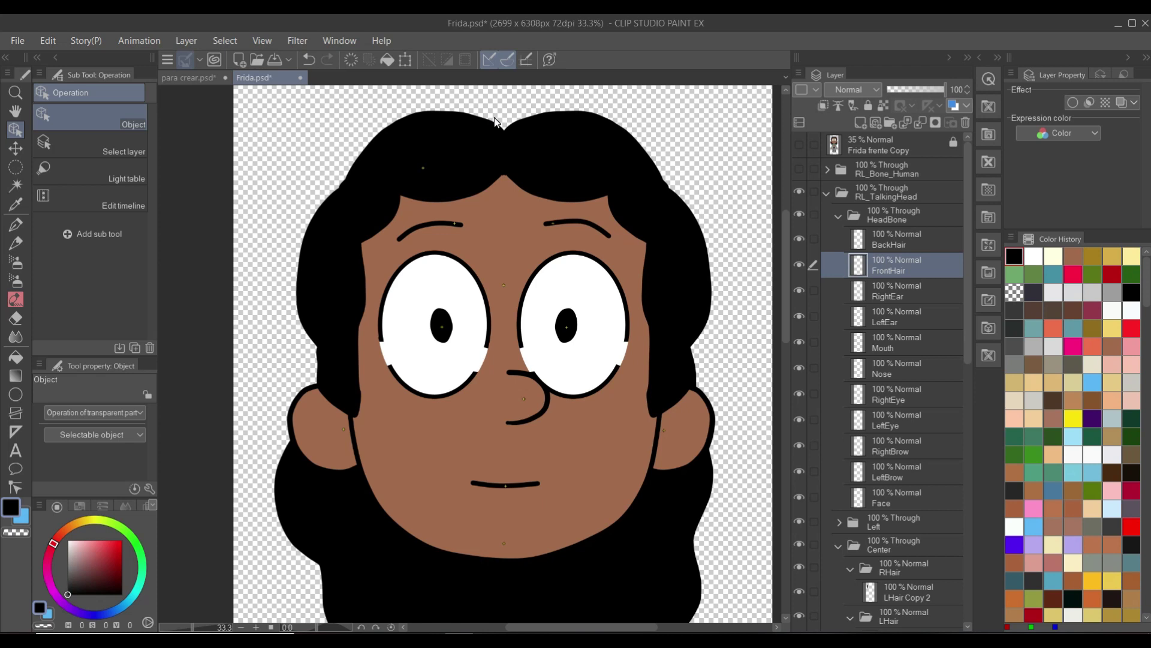
pyautogui.click(625, 145)
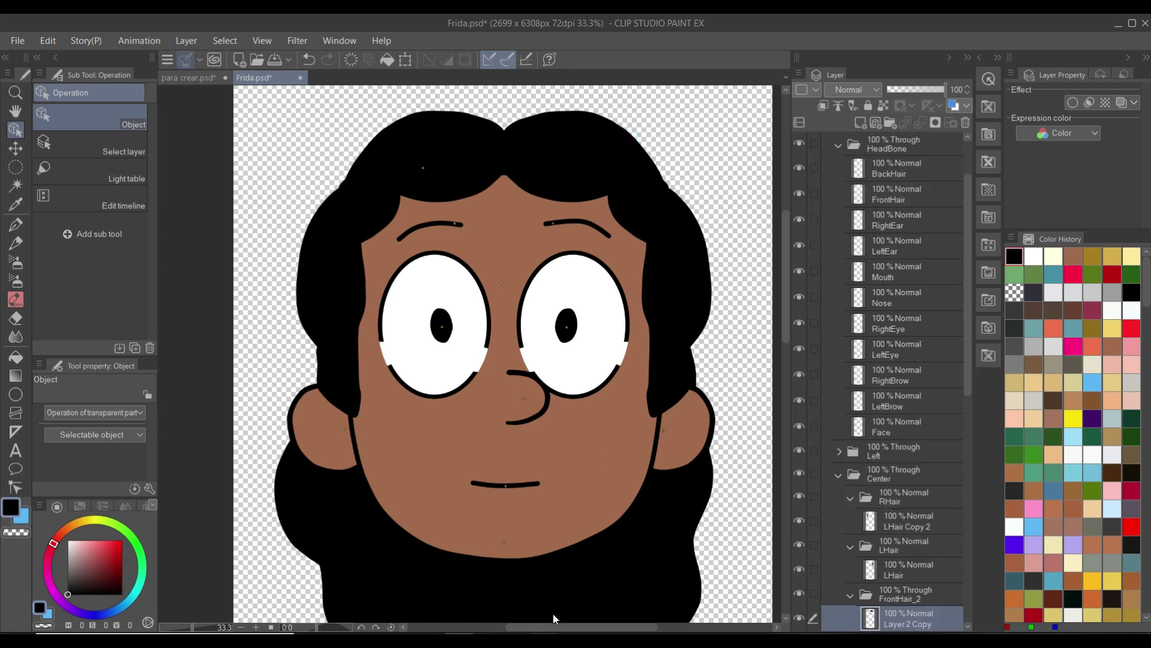
pyautogui.scroll(-4, 571, 576)
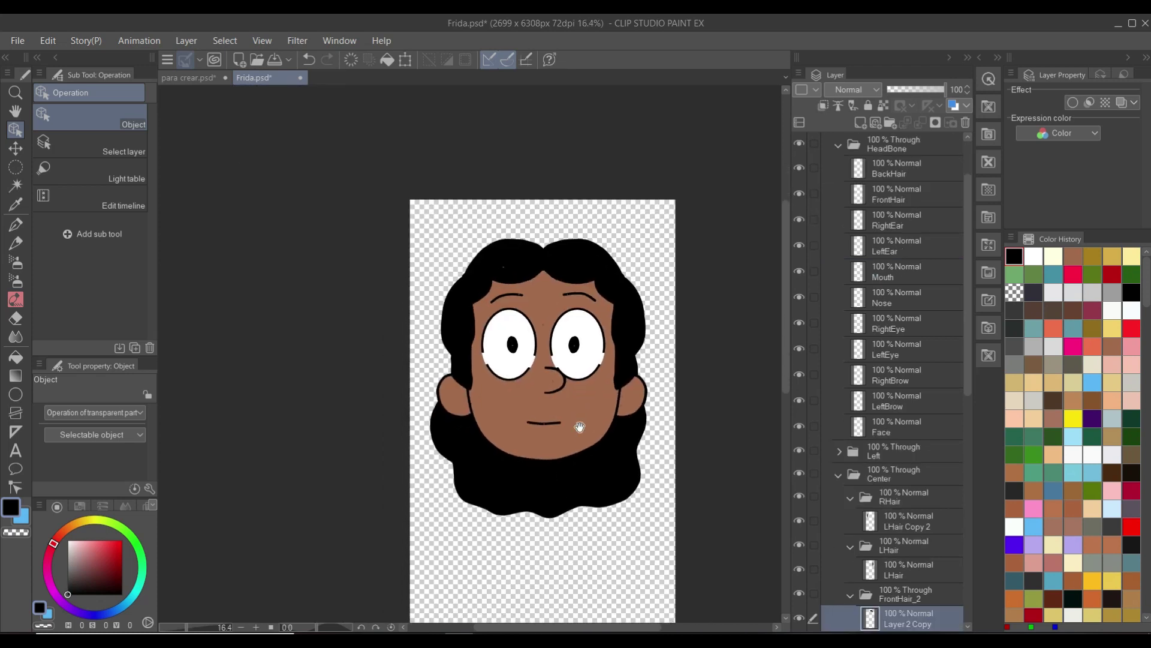
pyautogui.scroll(1, 565, 401)
pyautogui.keyDown('ctrl'); pyautogui.keyDown('shift'); pyautogui.click(659, 285); pyautogui.keyUp('shift'); pyautogui.keyUp('ctrl')
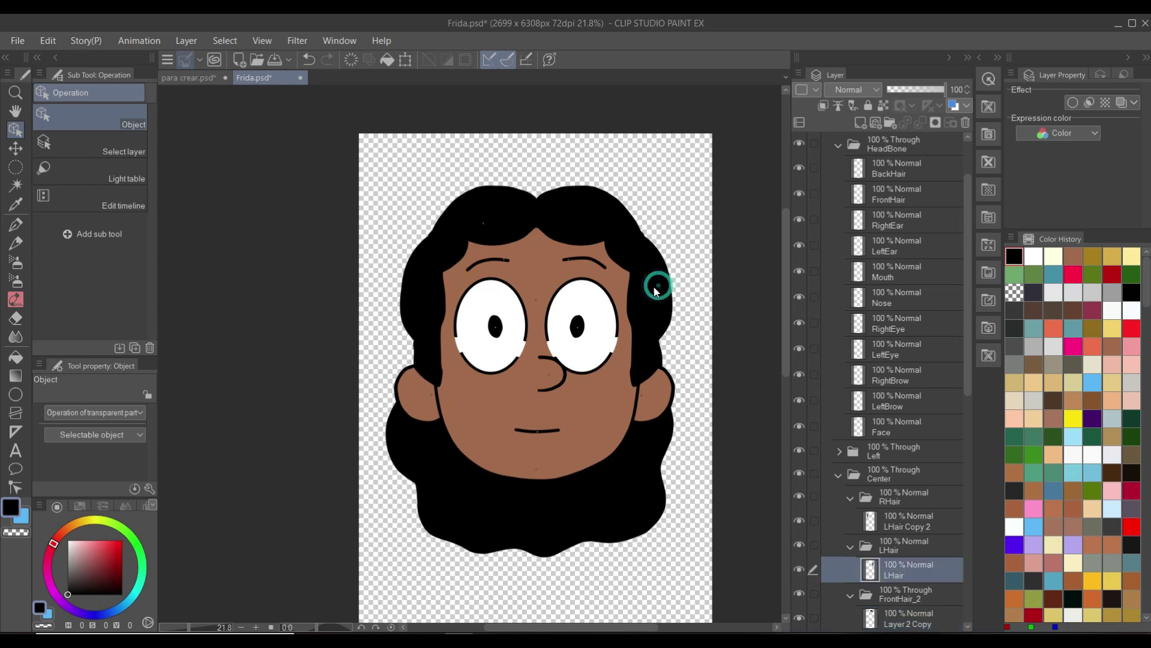
pyautogui.keyDown('ctrl'); pyautogui.keyDown('shift'); pyautogui.click(420, 308); pyautogui.keyUp('shift'); pyautogui.keyUp('ctrl')
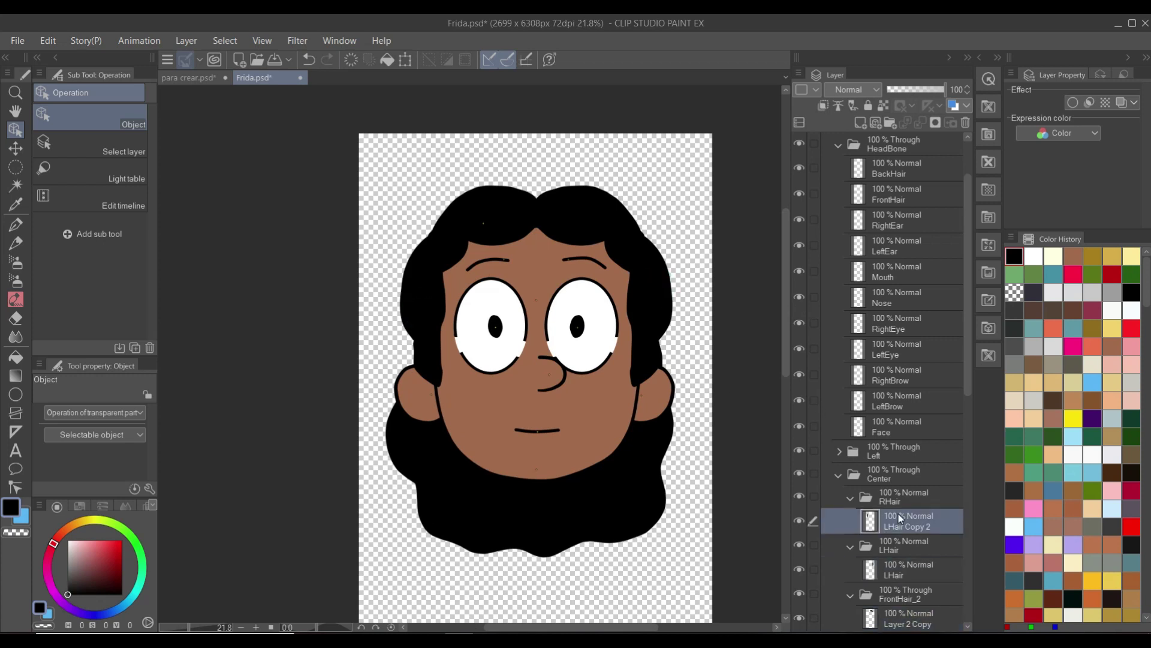
# Show the RL_Bone_Human and RL_Image folders so the body appears together with the talking head
pyautogui.scroll(3, 867, 433)
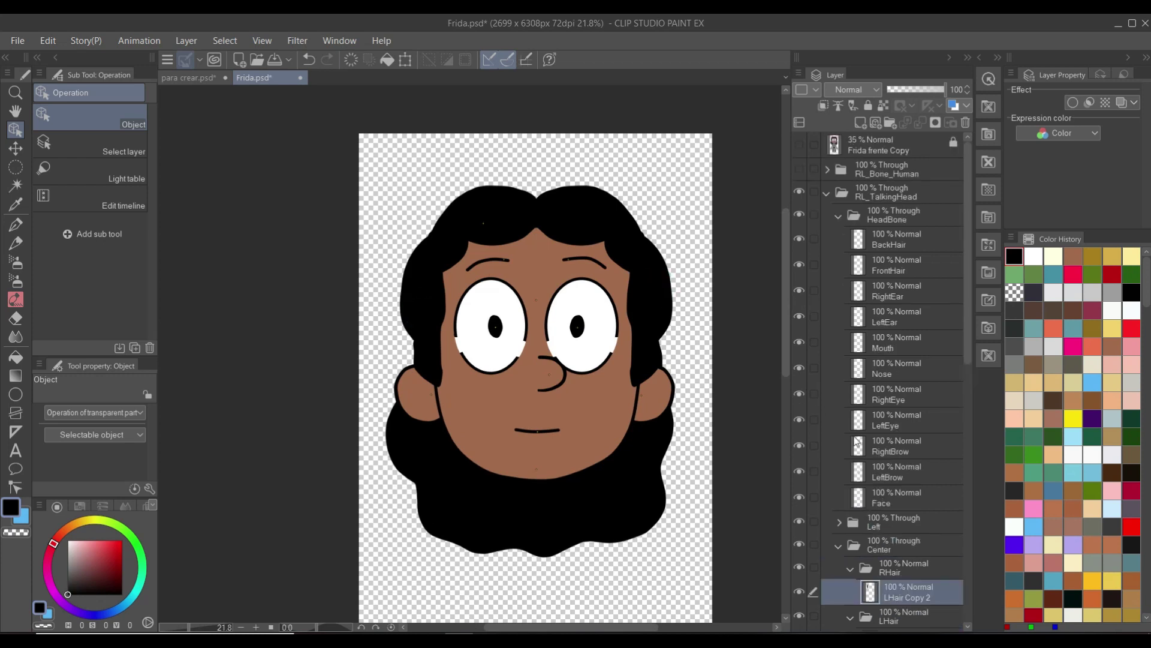
pyautogui.click(800, 170)
pyautogui.scroll(-3, 657, 437)
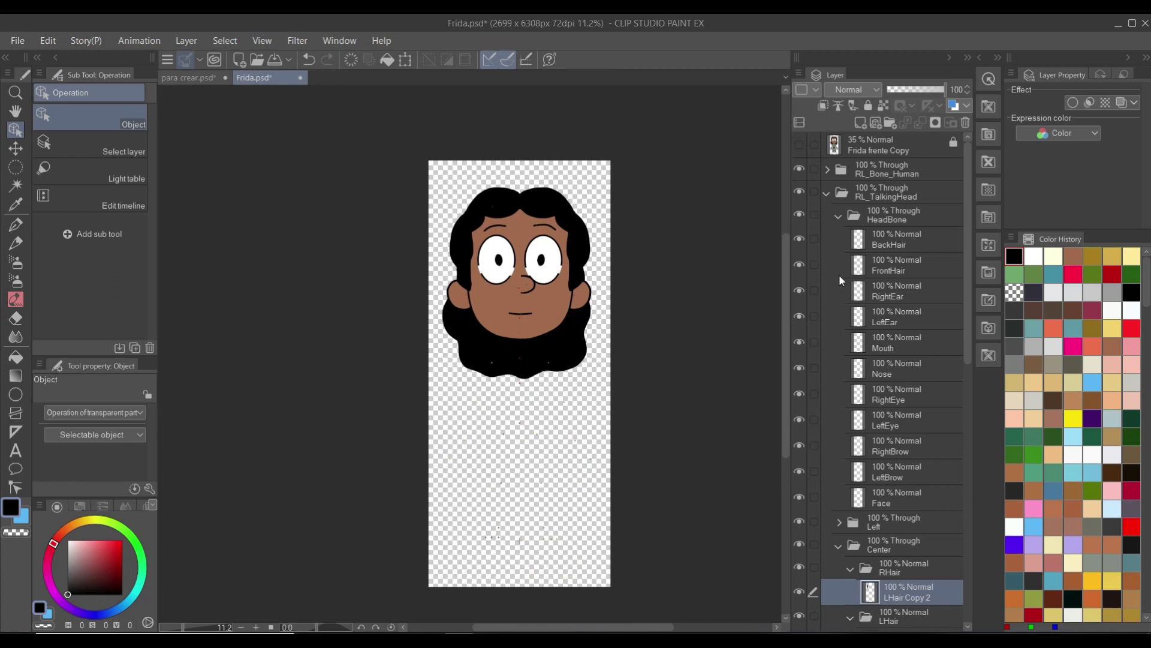
pyautogui.scroll(-5, 829, 448)
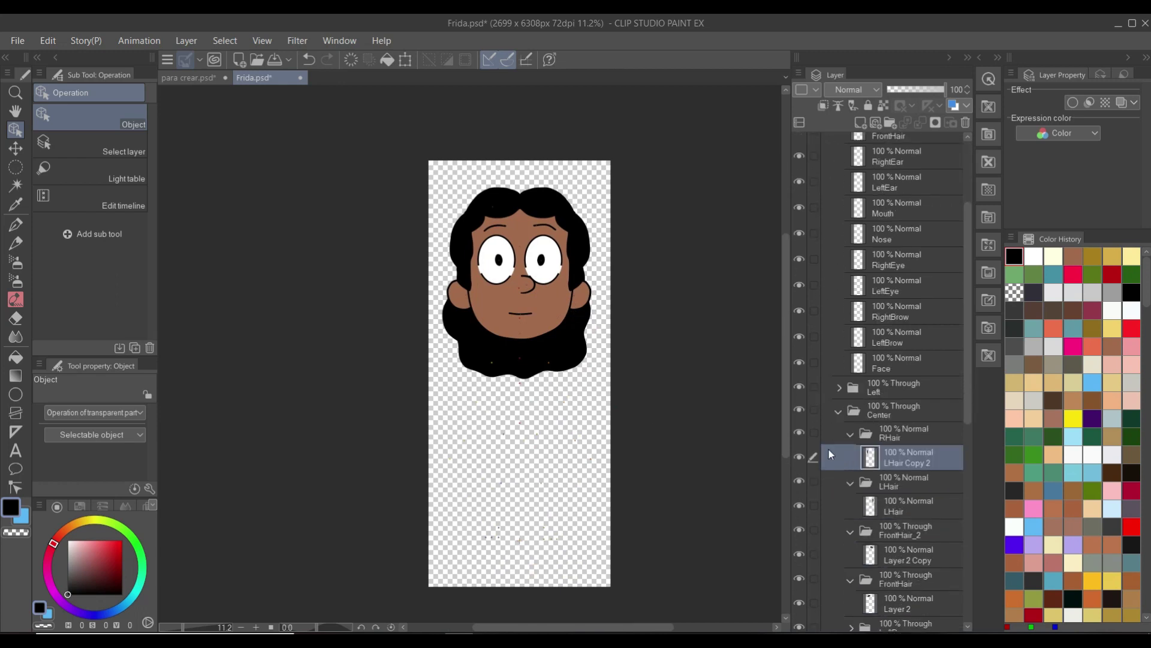
pyautogui.scroll(-10, 831, 493)
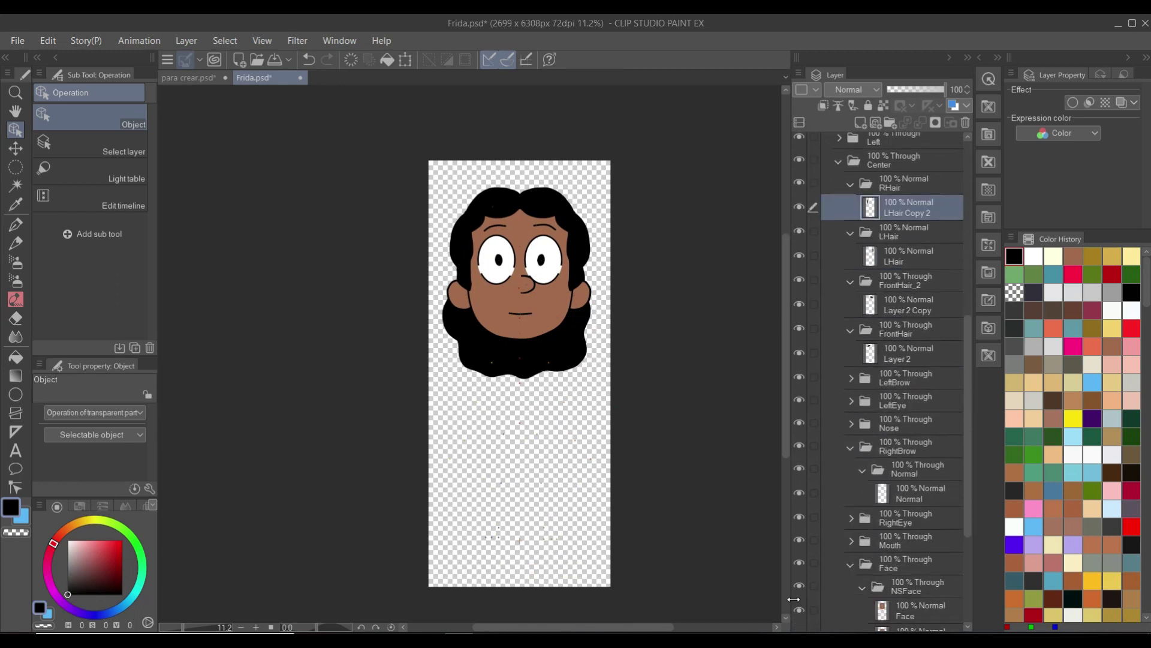
pyautogui.scroll(-5, 801, 593)
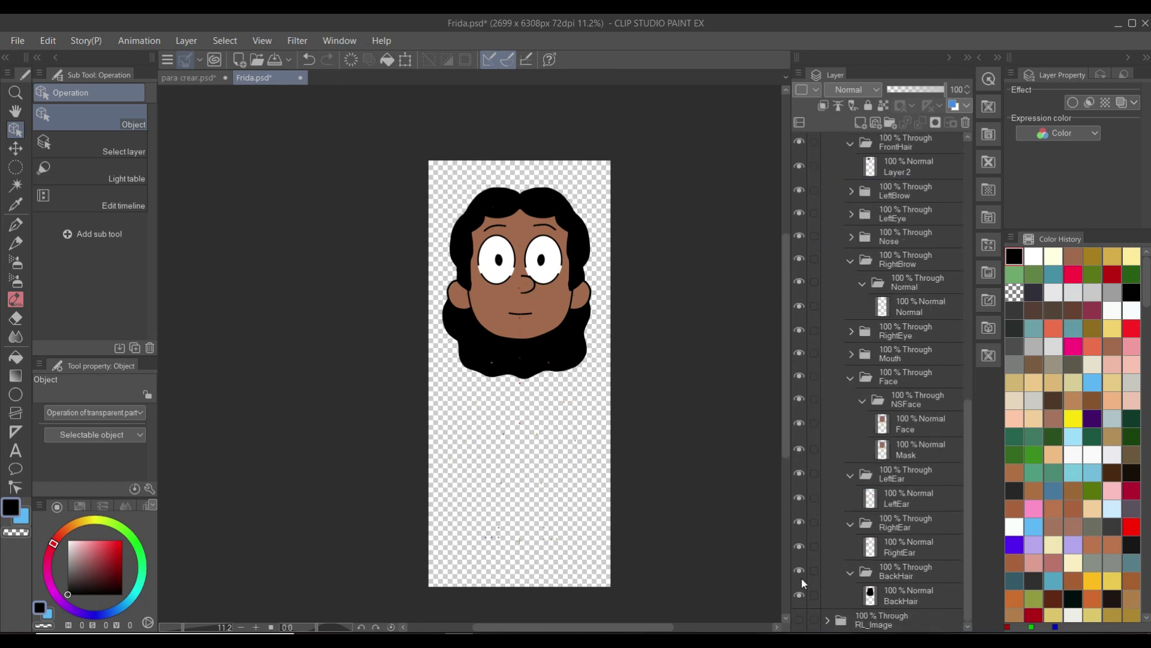
pyautogui.click(800, 619)
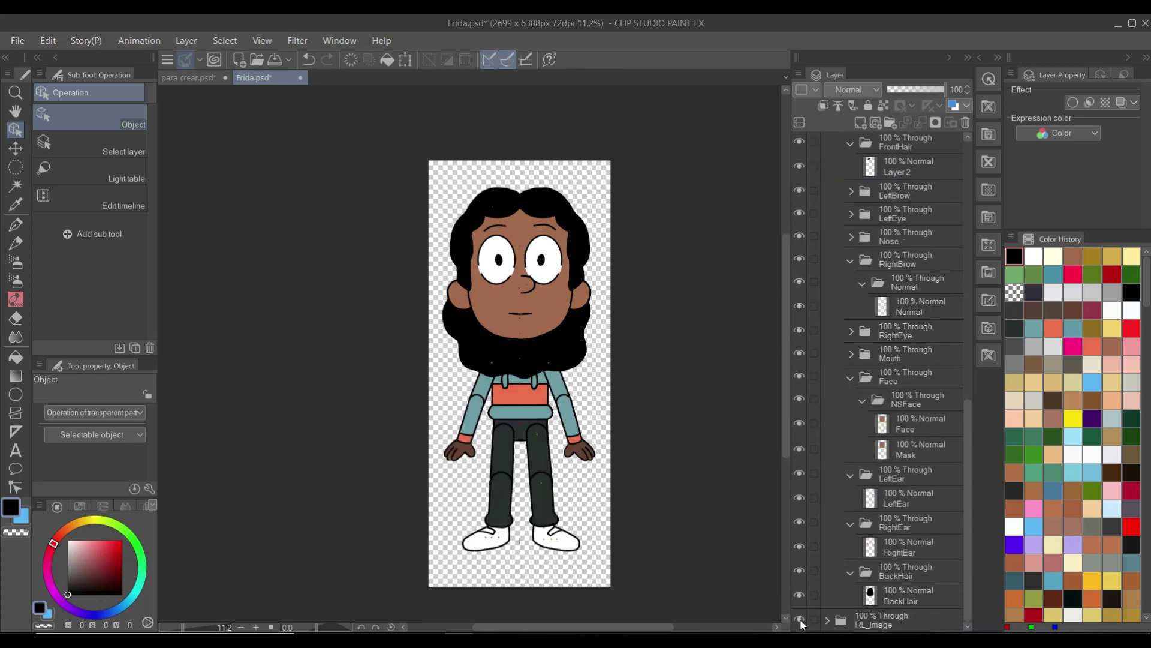
# Save Frida.psd, accepting that layers incompatible with the format are rasterized
pyautogui.scroll(1, 476, 370)
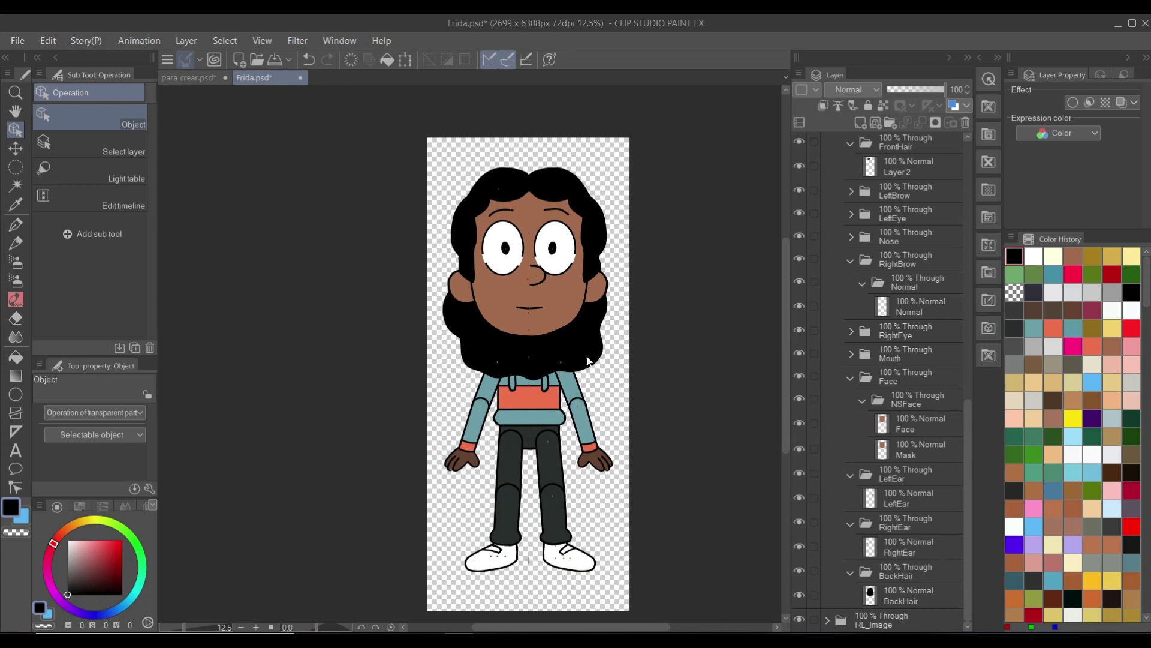
pyautogui.hotkey('ctrl', 's')
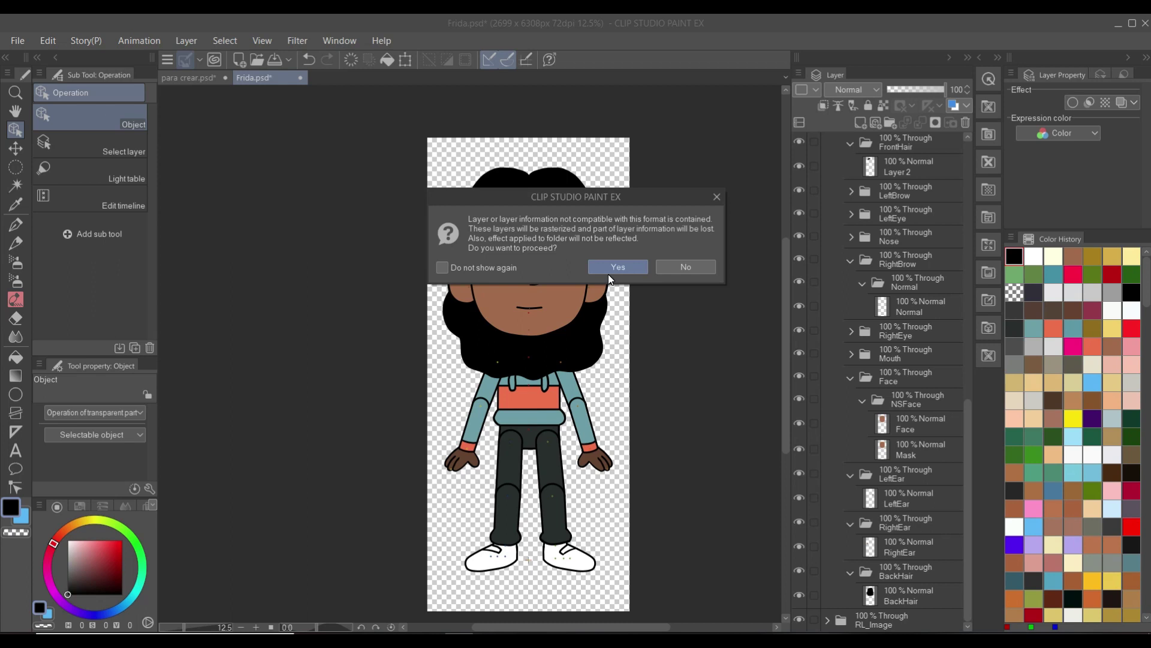
pyautogui.click(642, 269)
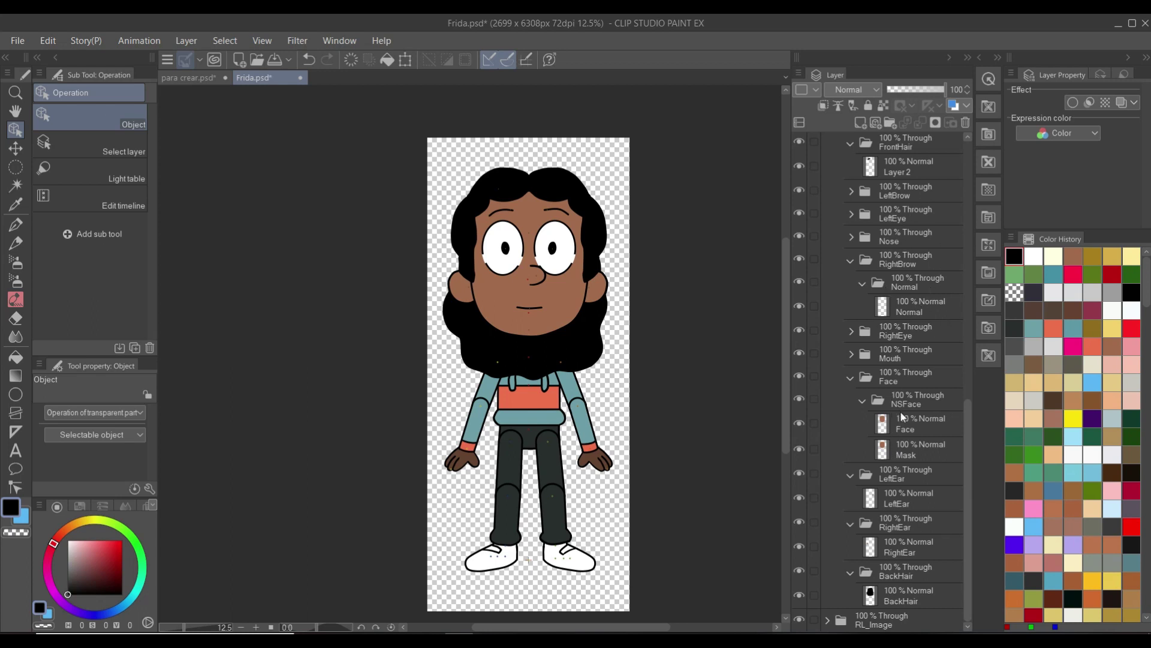
pyautogui.click(17, 41)
pyautogui.click(78, 142)
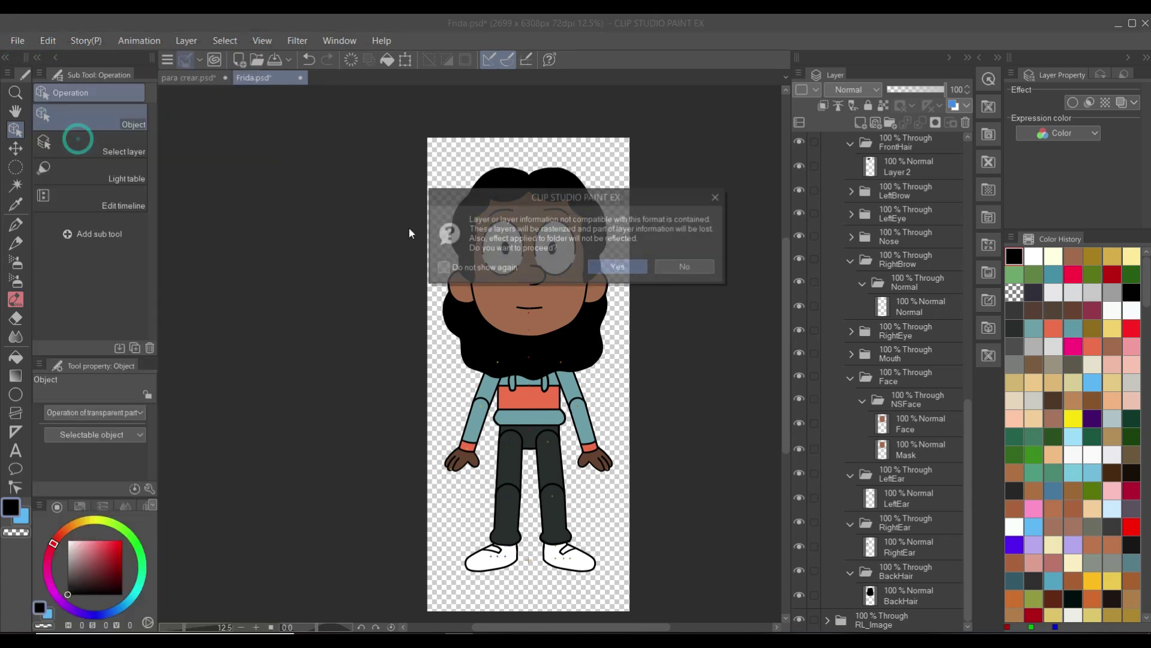
pyautogui.click(619, 269)
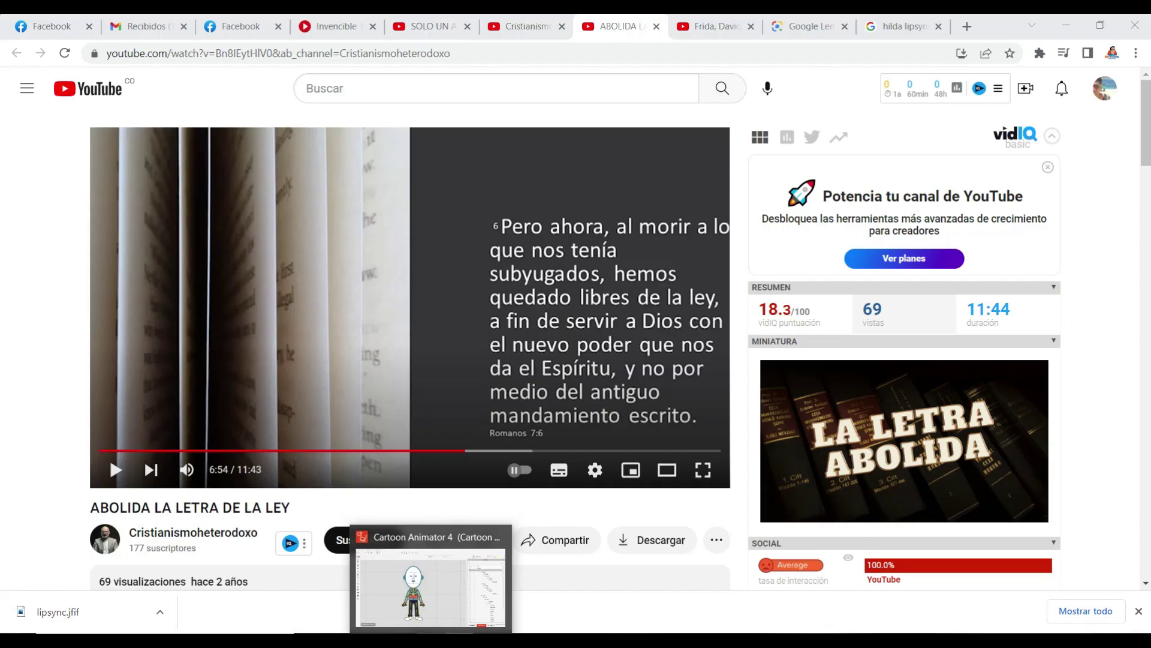
pyautogui.hotkey('ctrl', 's')
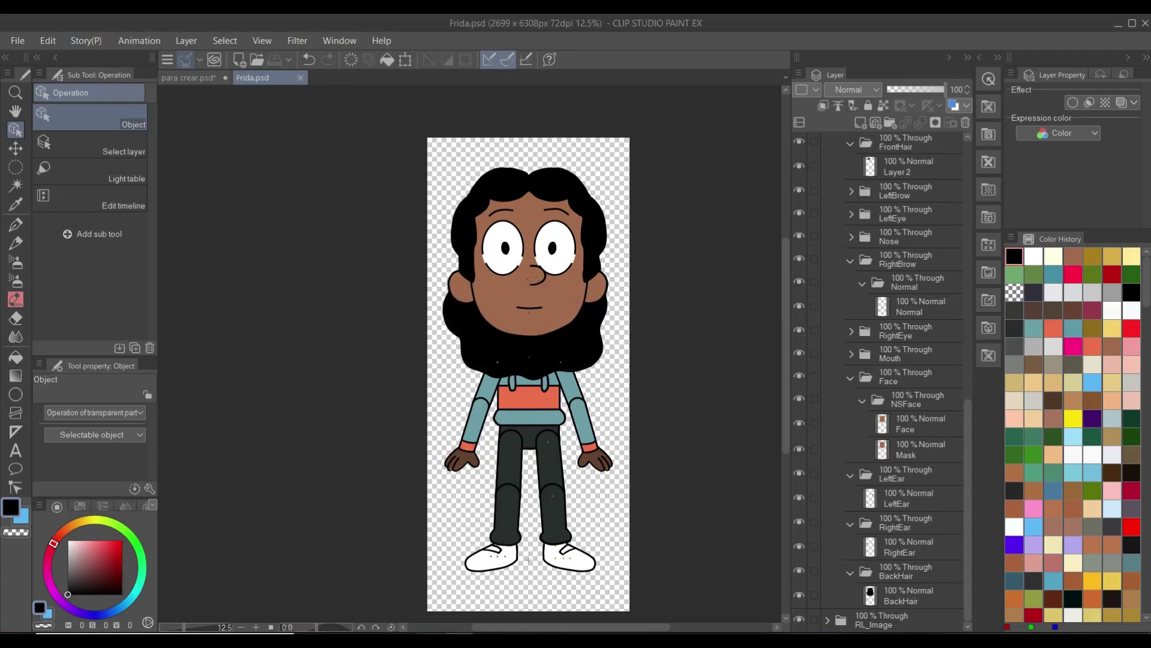
# Switch to Cartoon Animator 4, select the character's face and show the layer order list
pyautogui.hotkey('alt', 'Tab')
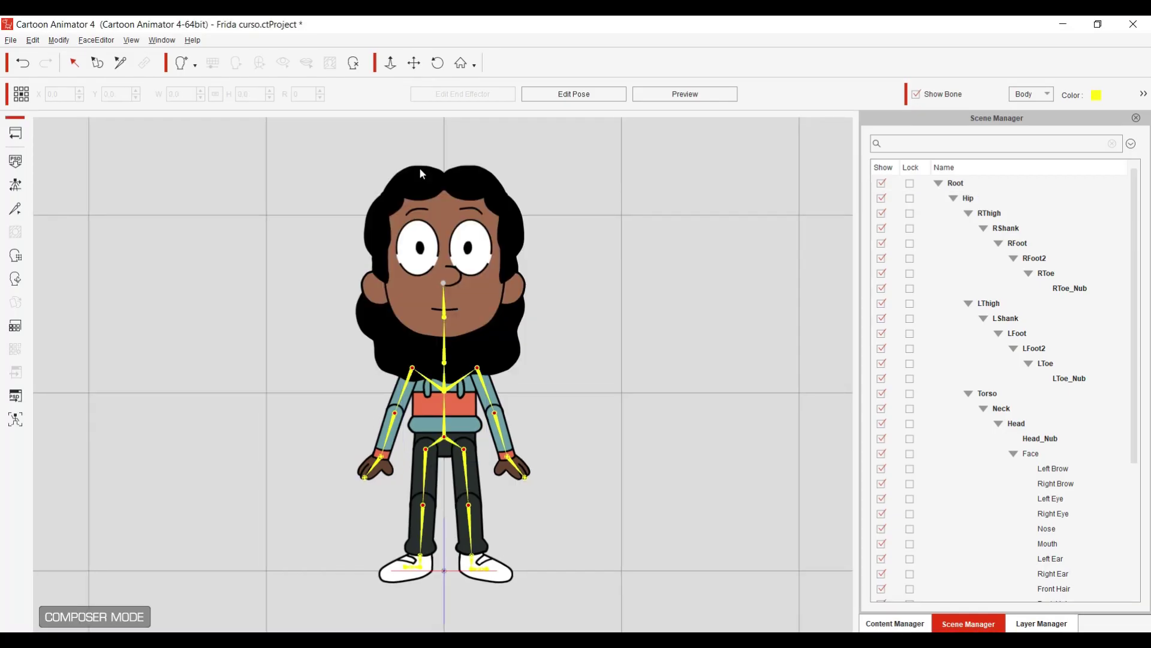
pyautogui.click(484, 303)
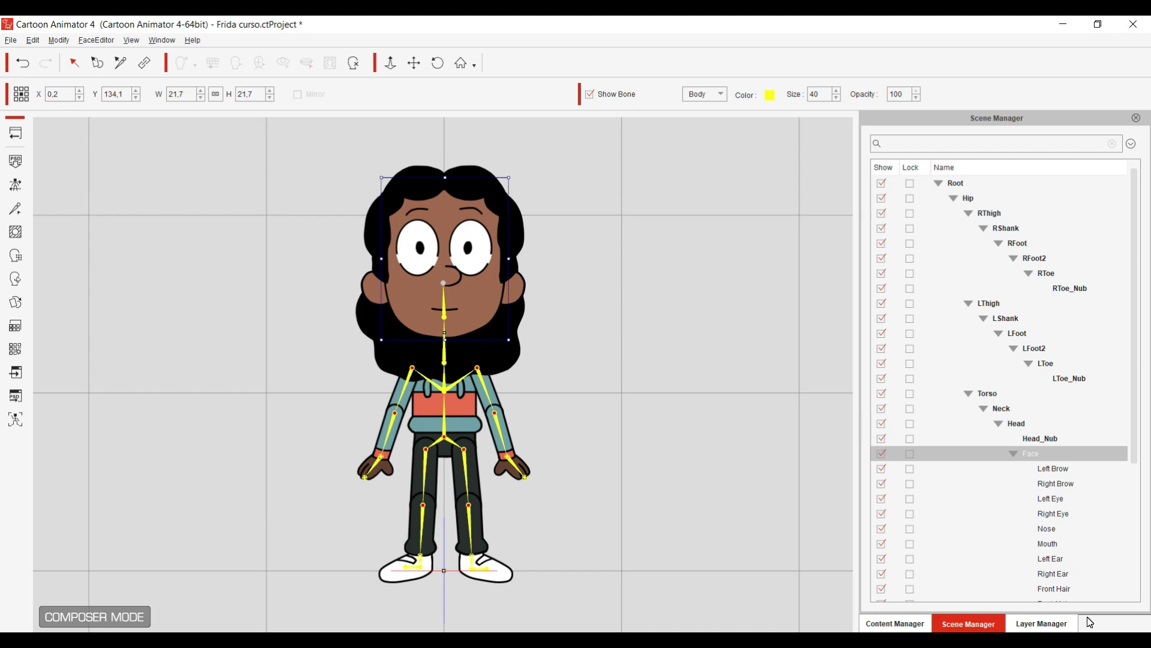
pyautogui.click(1042, 623)
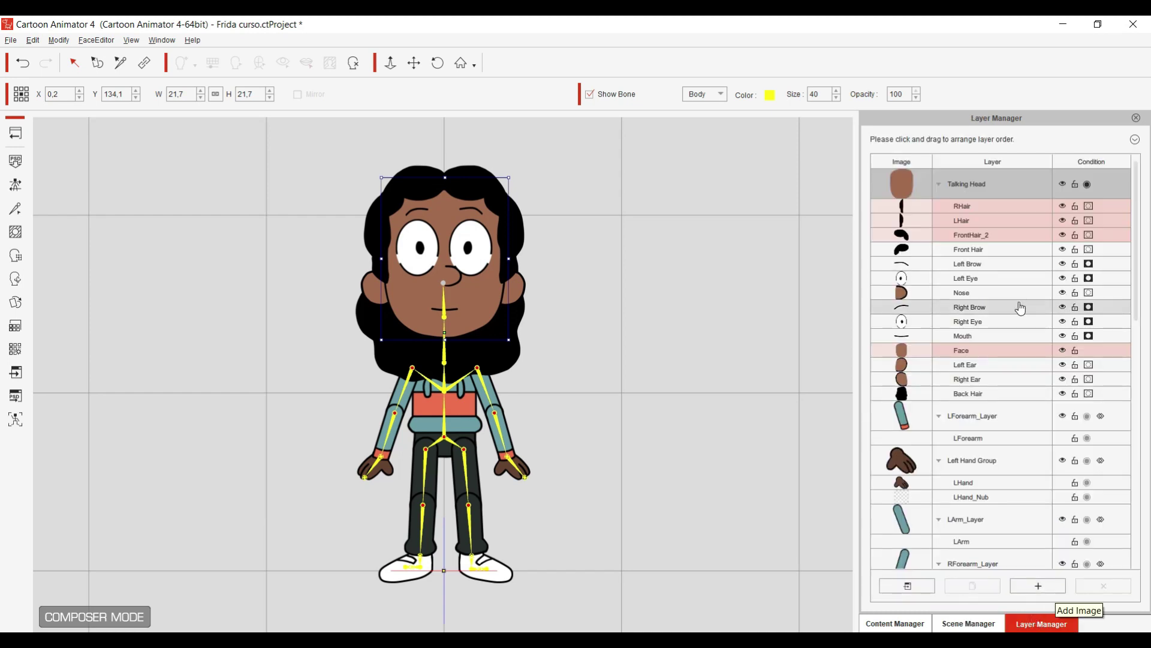
# Move the Back Hair layer out of the Talking Head group to the end of the layer order, beneath Hip_Layer
pyautogui.click(993, 394)
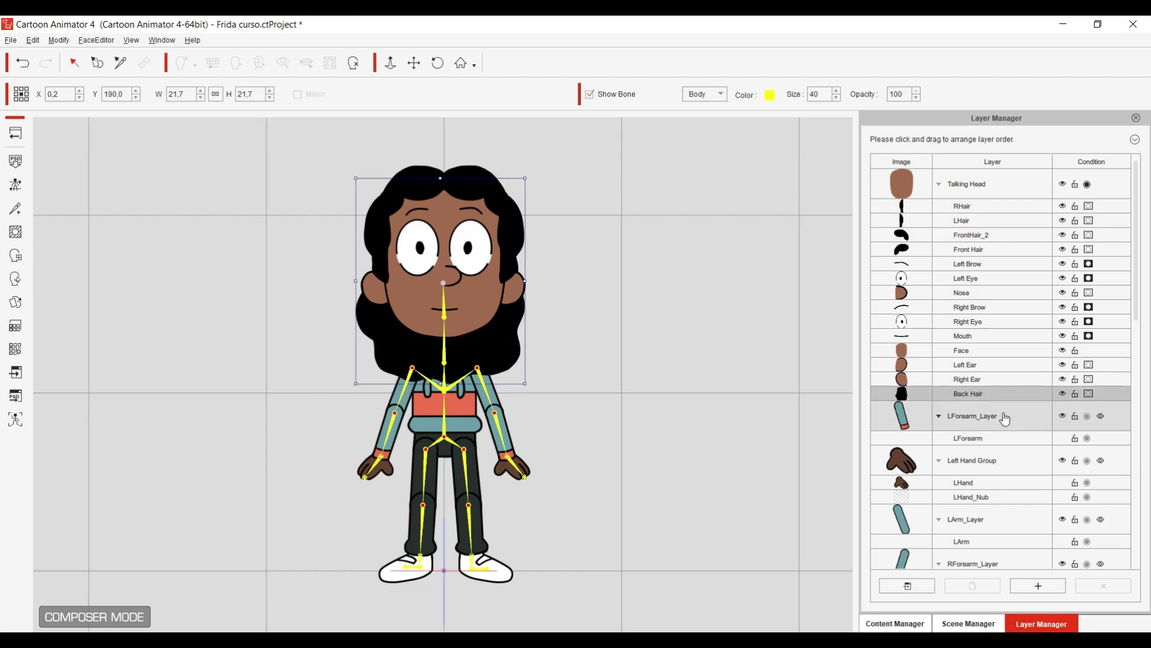
pyautogui.moveTo(983, 395); pyautogui.dragTo(1003, 542)
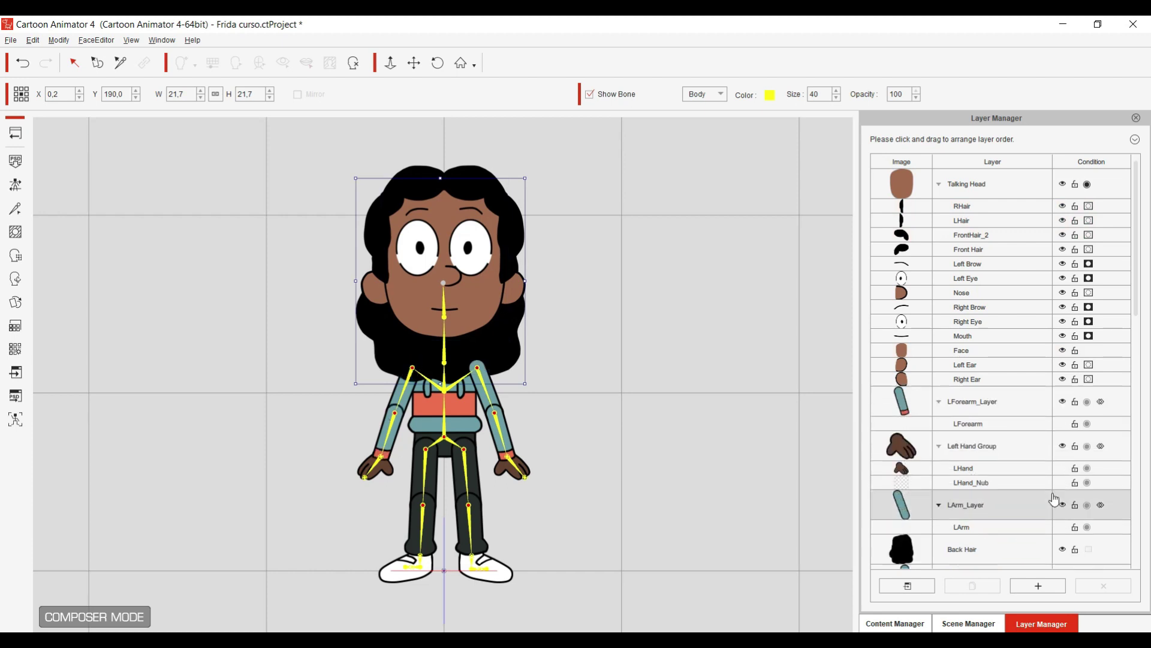
pyautogui.moveTo(1139, 307); pyautogui.dragTo(1141, 459)
pyautogui.moveTo(969, 199); pyautogui.dragTo(985, 515)
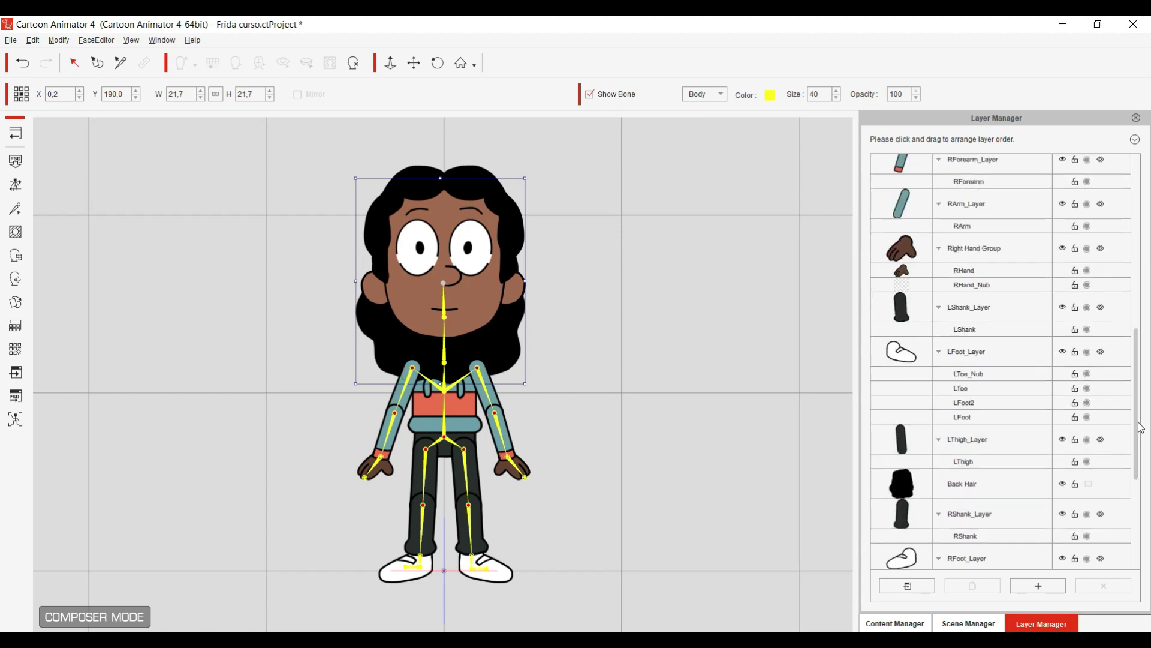
pyautogui.moveTo(1140, 433); pyautogui.dragTo(1140, 517)
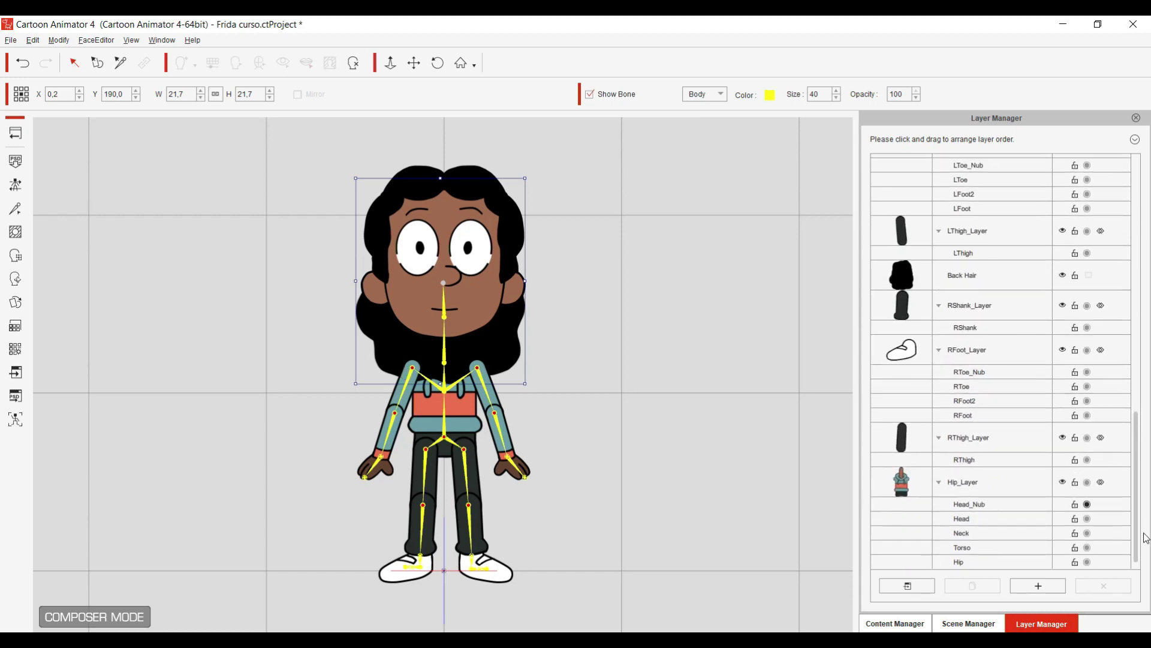
pyautogui.moveTo(975, 276); pyautogui.dragTo(973, 498)
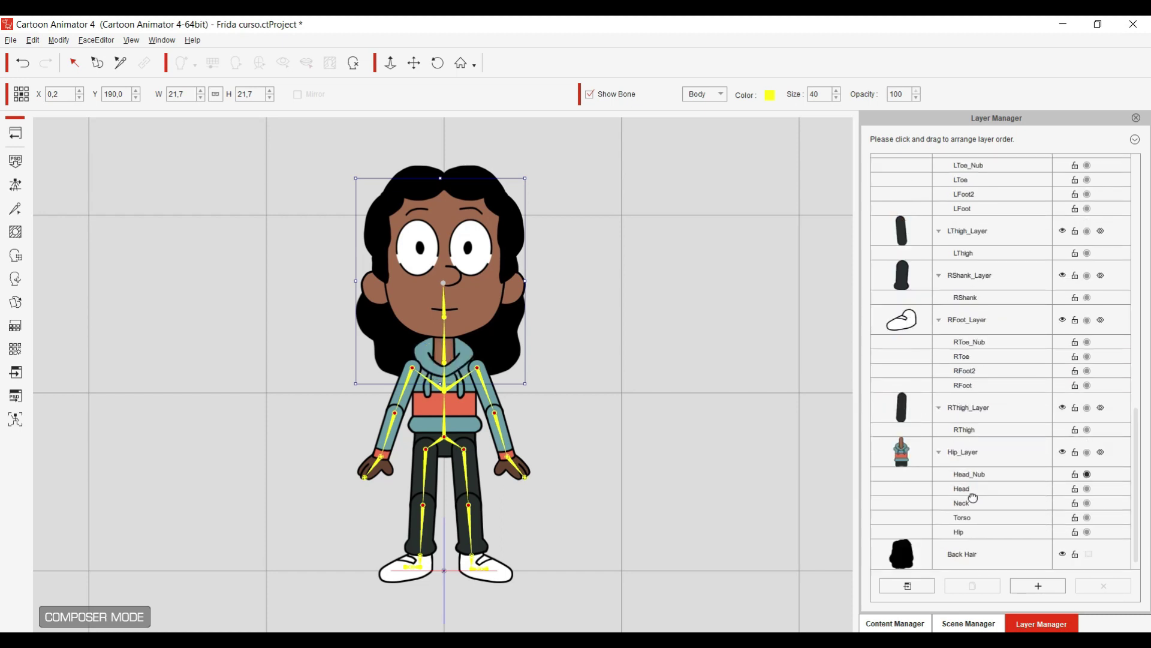
# Return the character to Stage mode and save the Frida curso project
pyautogui.click(16, 132)
pyautogui.click(32, 39)
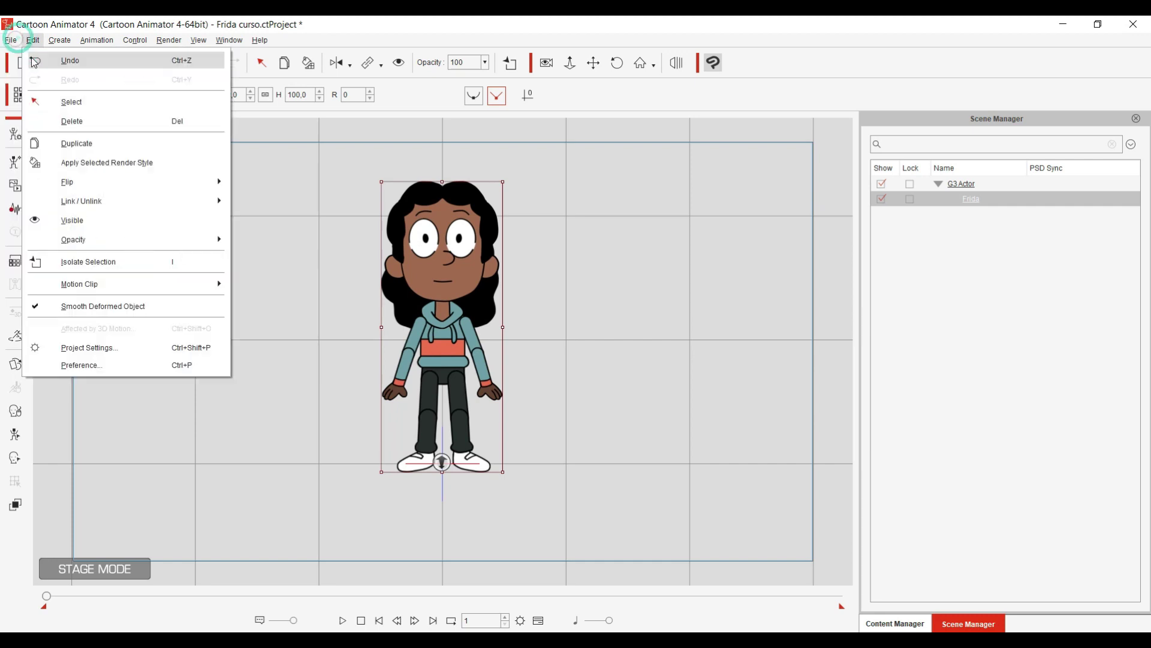
pyautogui.click(10, 40)
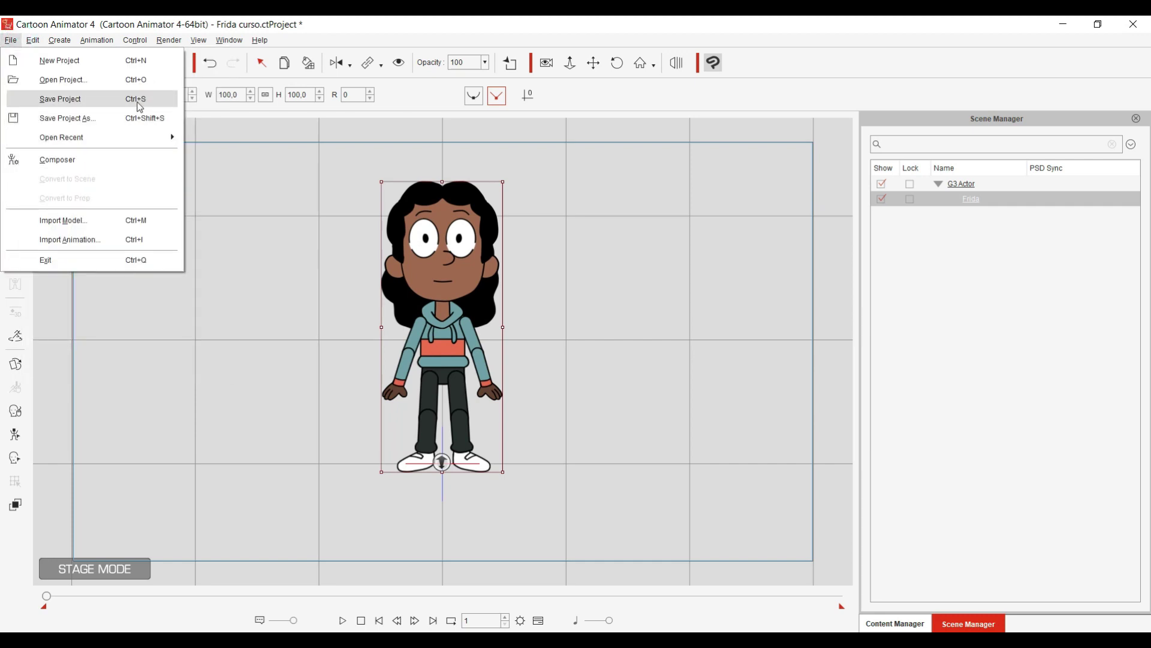
pyautogui.click(142, 105)
# Reopen the character in Composer mode and open the Sprite Editor for its left eye
pyautogui.click(16, 133)
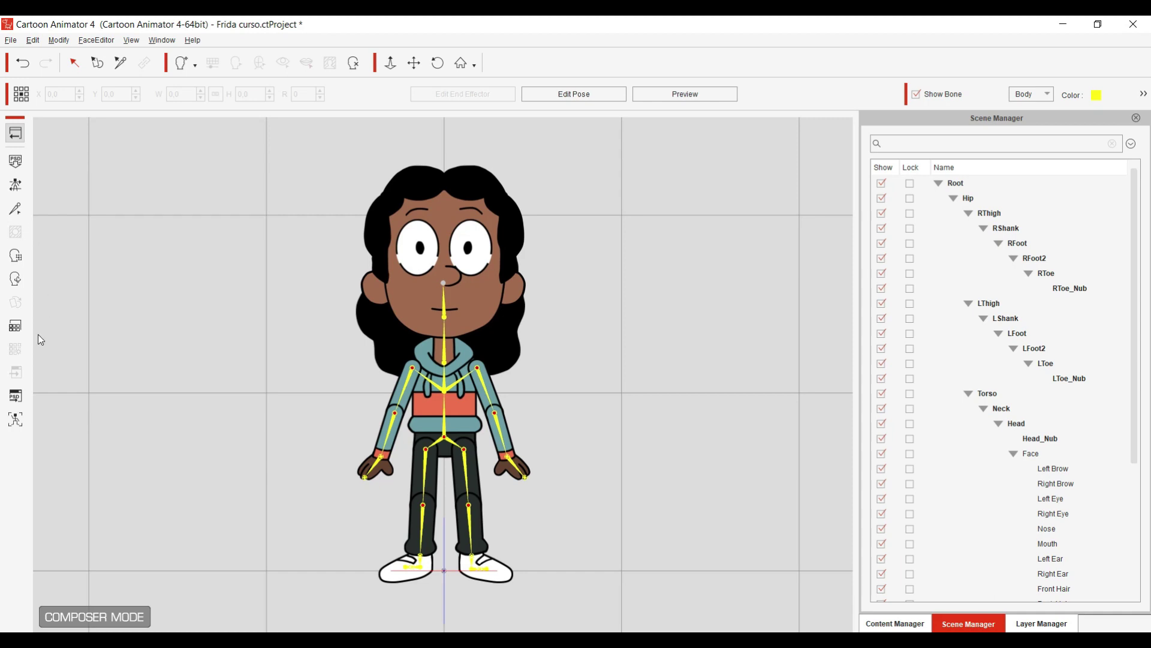
pyautogui.click(98, 63)
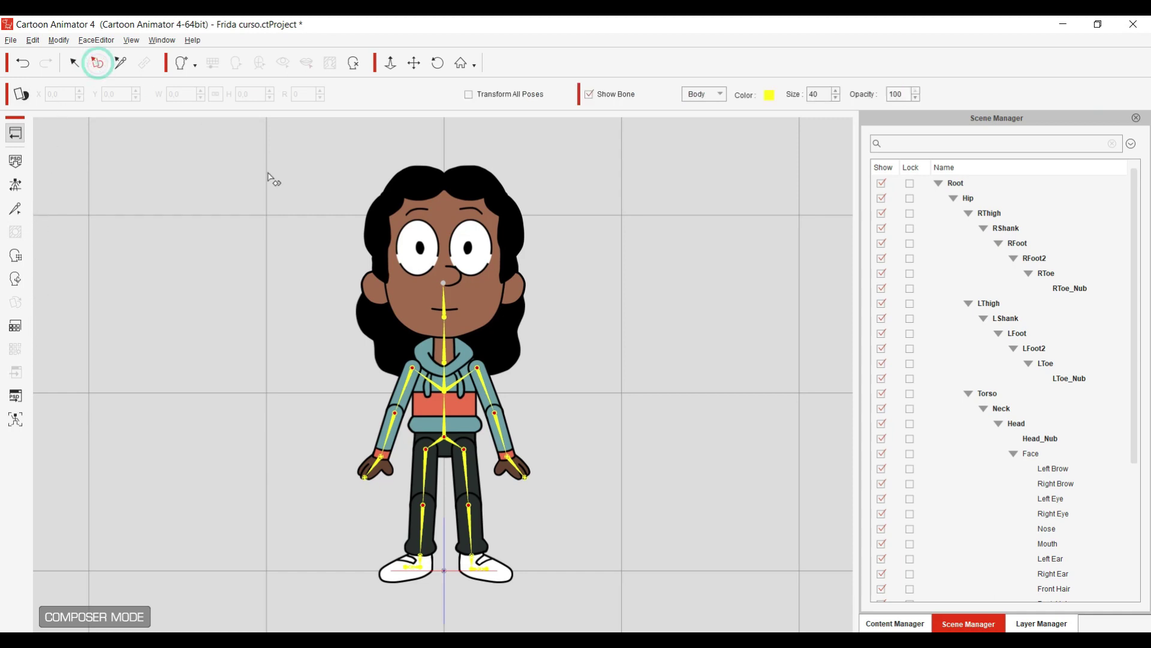
pyautogui.click(475, 262)
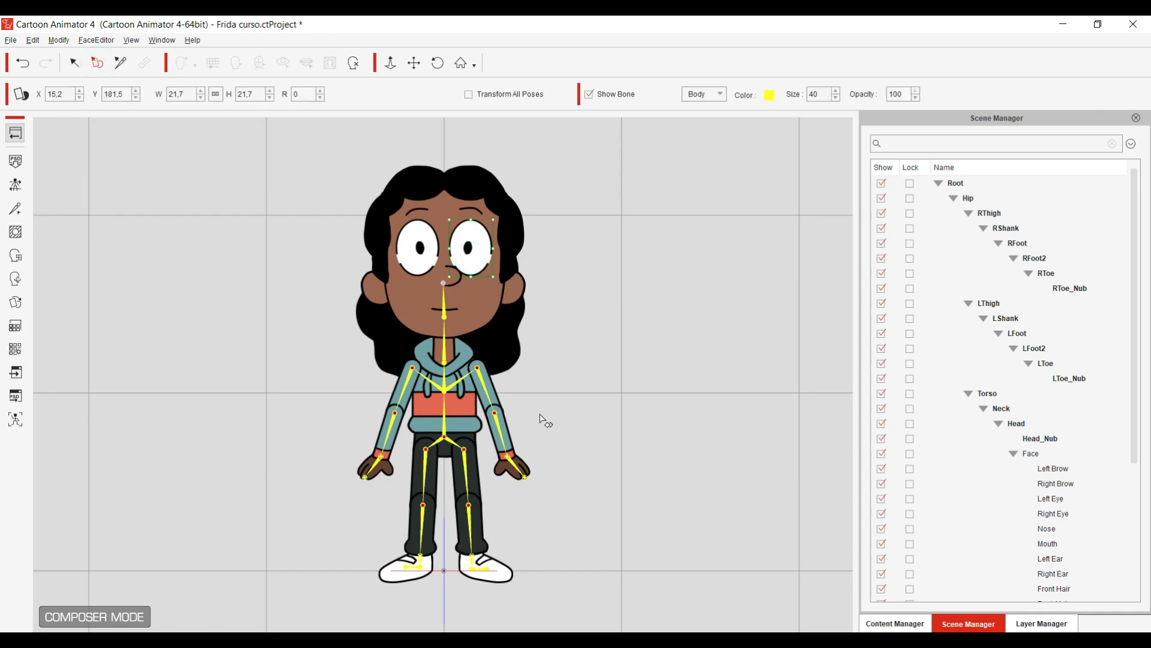
pyautogui.click(17, 301)
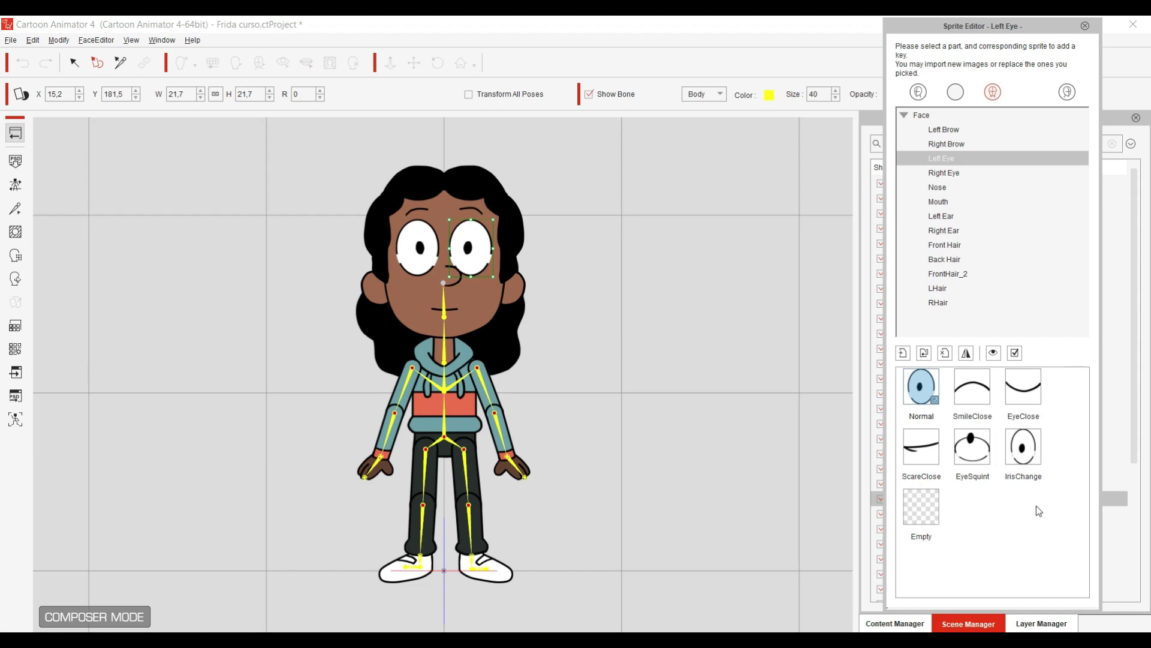
# Preview the left eye's SmileClose, EyeClose, ScareClose, EyeSquint and IrisChange sprites, and set it back to Normal
pyautogui.click(985, 399)
pyautogui.click(1032, 397)
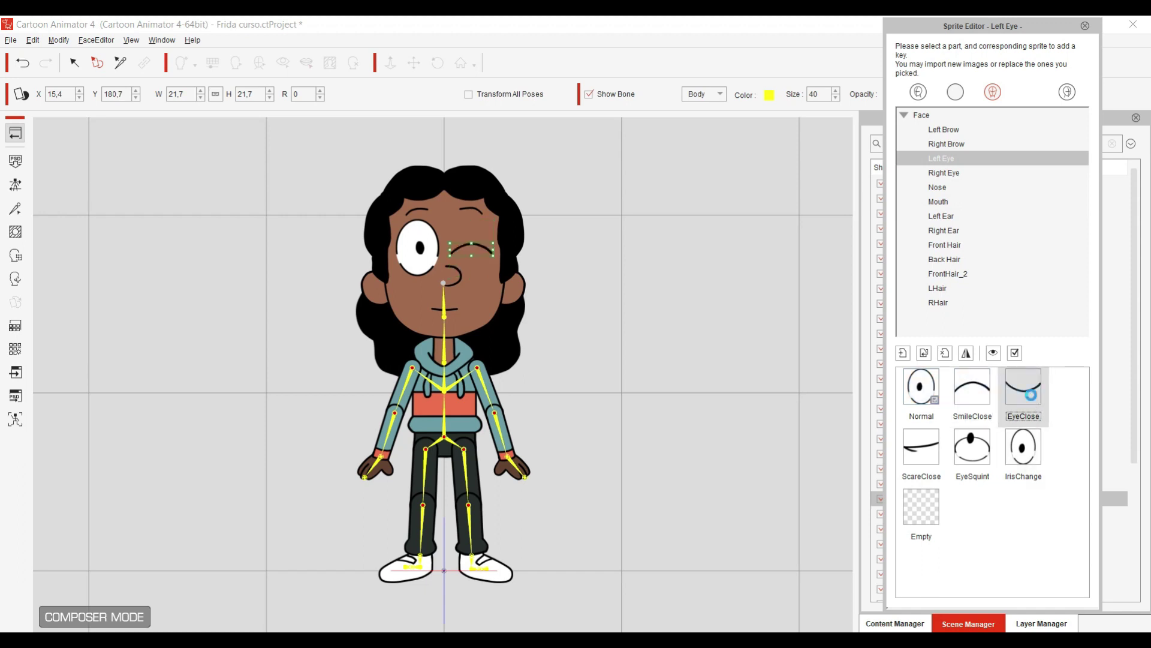
pyautogui.click(926, 442)
pyautogui.click(974, 459)
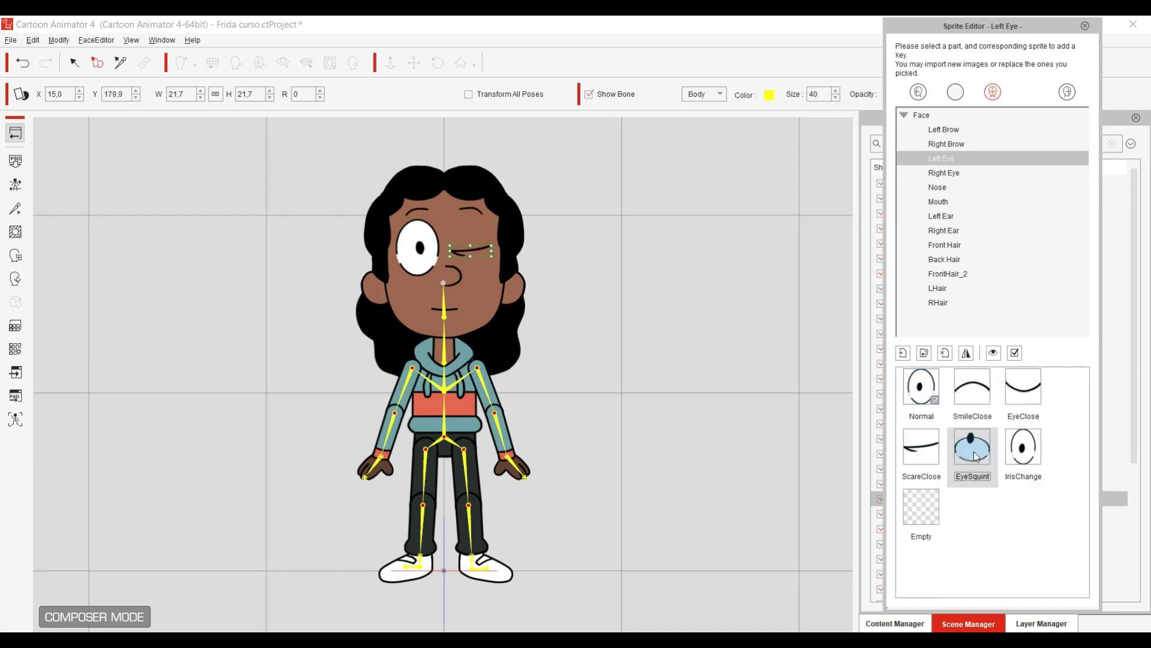
pyautogui.click(1029, 451)
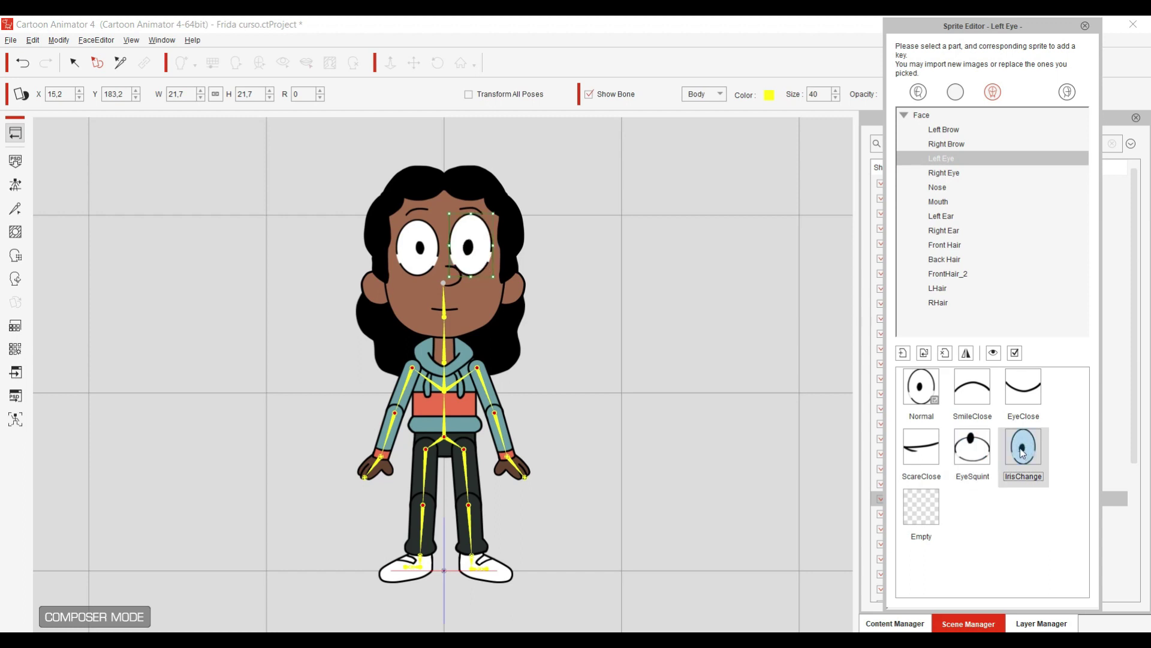
pyautogui.click(935, 397)
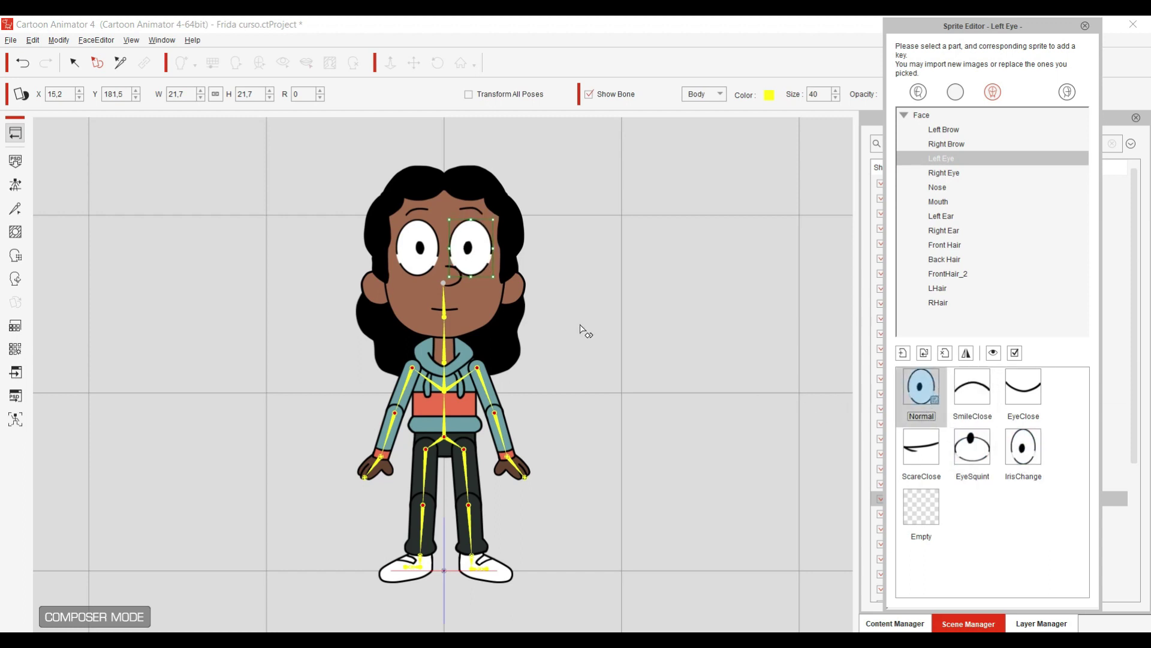
# Select the right eye and preview its EyeClose, ScareClose and EyeSquint sprites
pyautogui.click(418, 251)
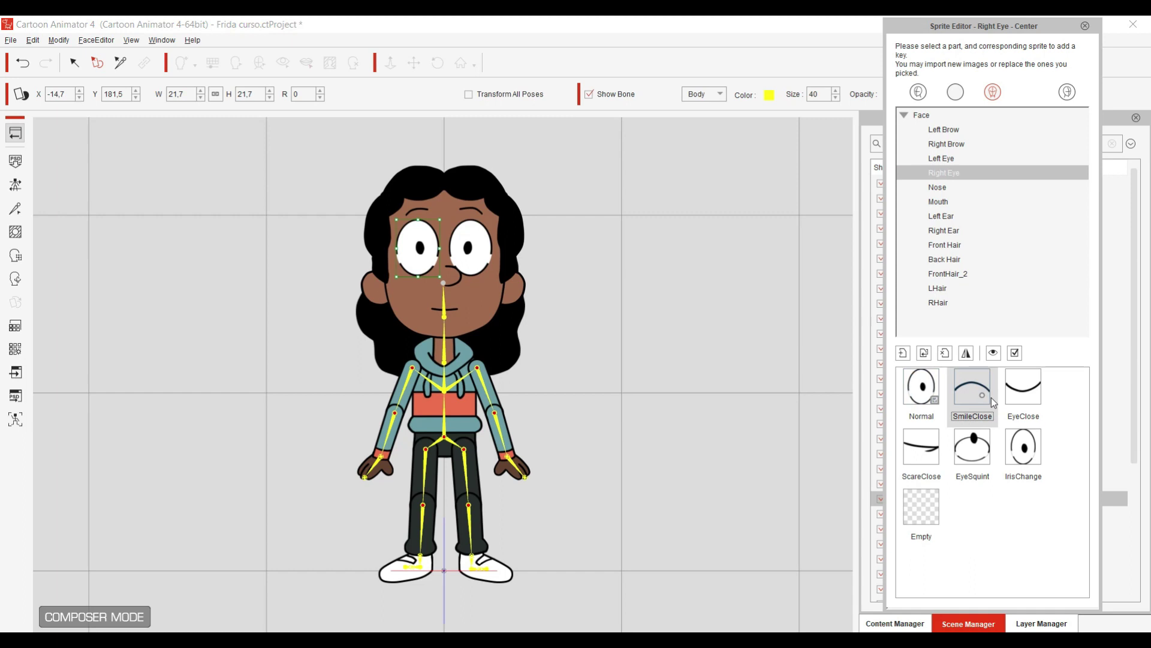
pyautogui.click(1023, 386)
pyautogui.click(921, 447)
pyautogui.click(972, 449)
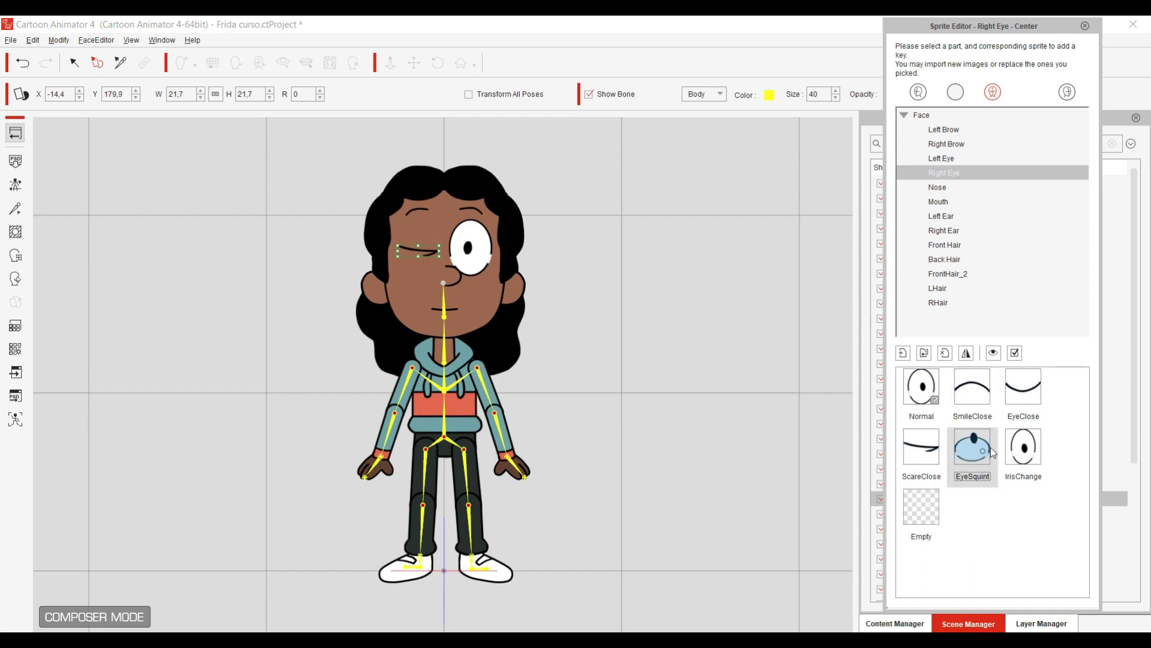